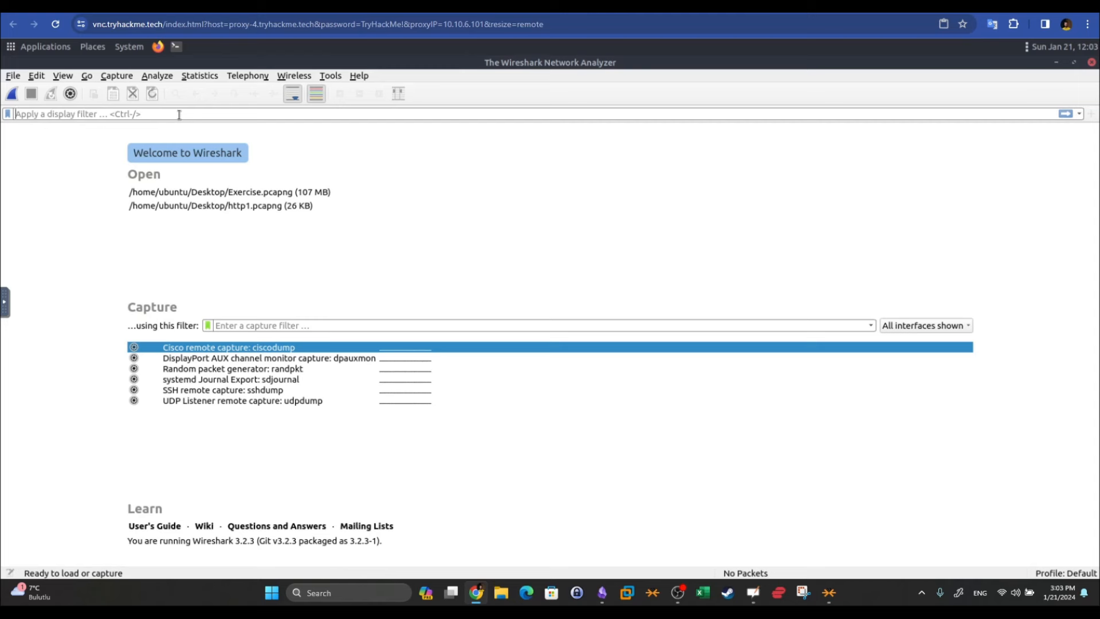
left_click(179, 117)
Open Exercise.pcapng from the Desktop through File > Open, loading all 58620 packets
left_click(9, 76)
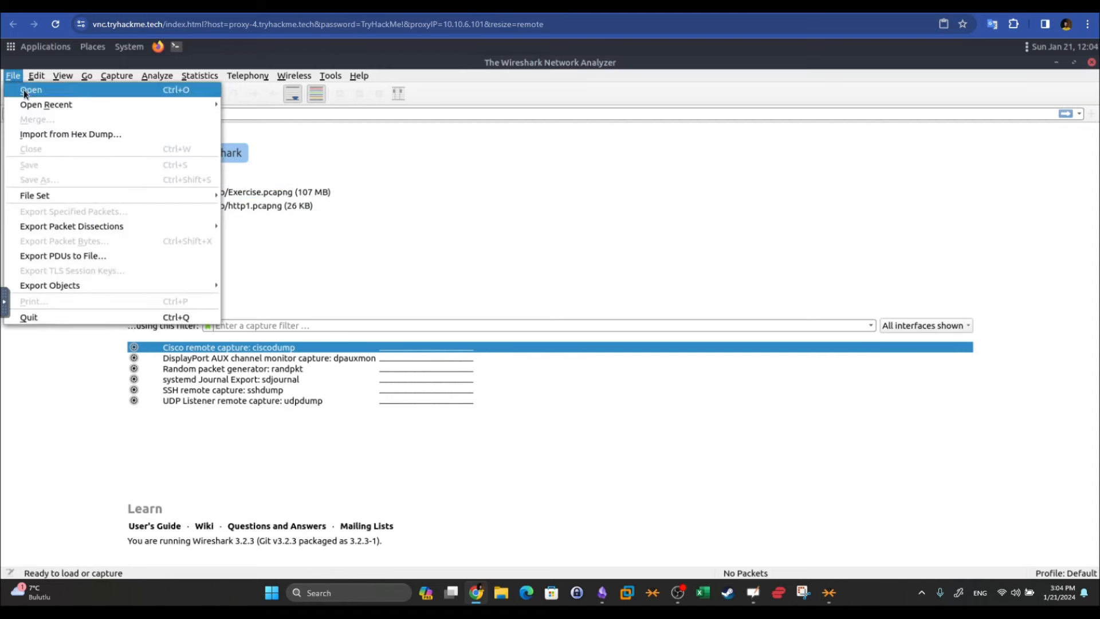
left_click(23, 89)
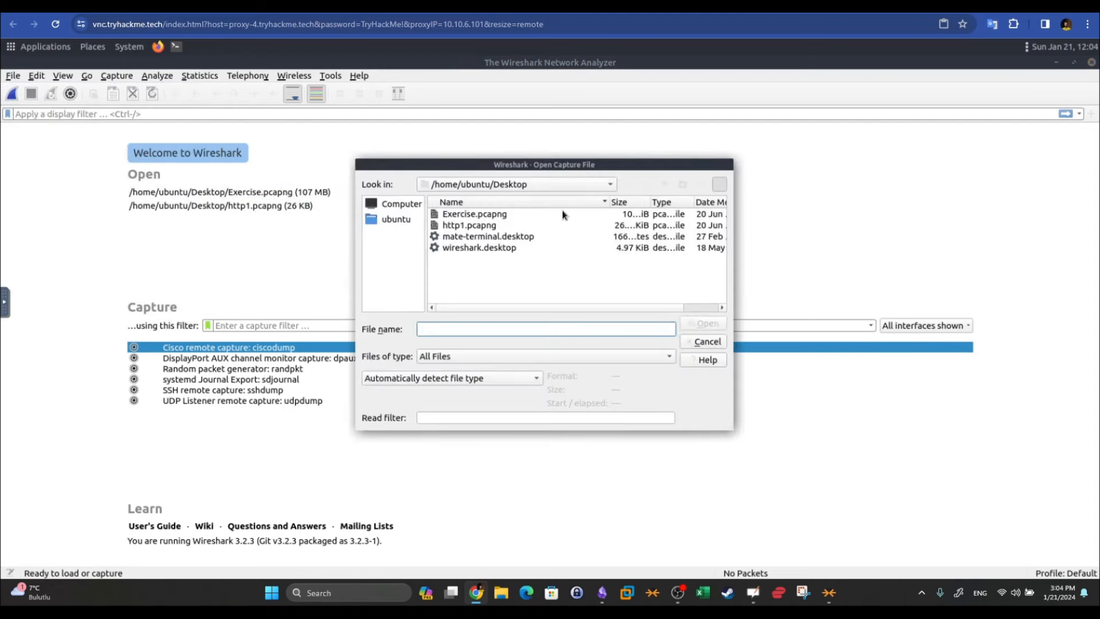
double_click(466, 214)
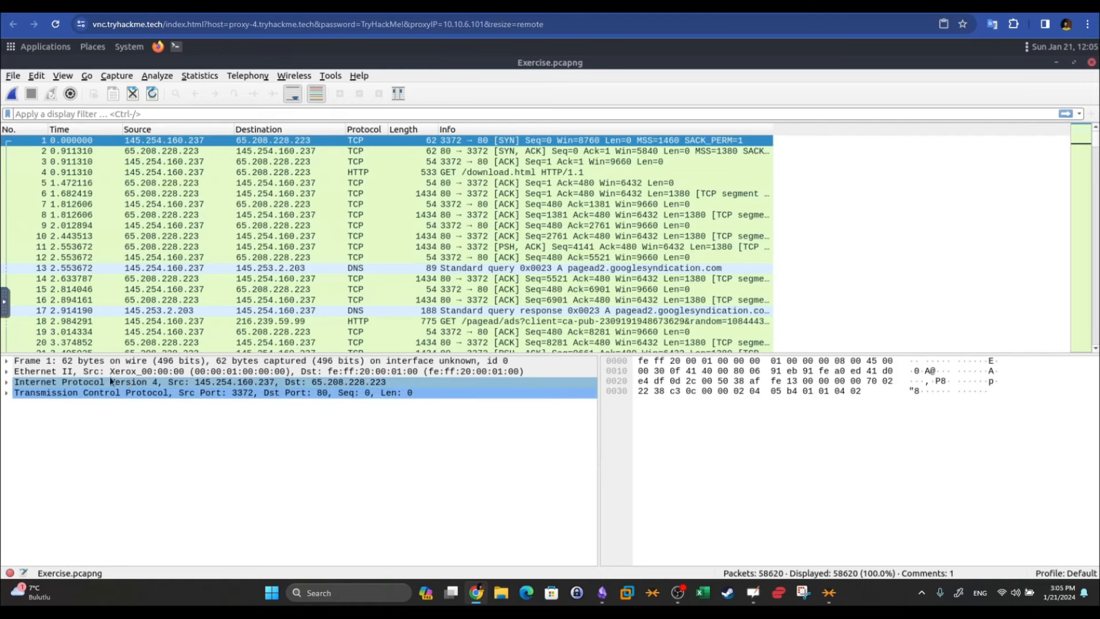
Inspect DNS query packet 13, TCP packet 10 and TCP ACK packet 15
left_click(194, 235)
left_click(206, 246)
left_click(228, 268)
left_click(246, 204)
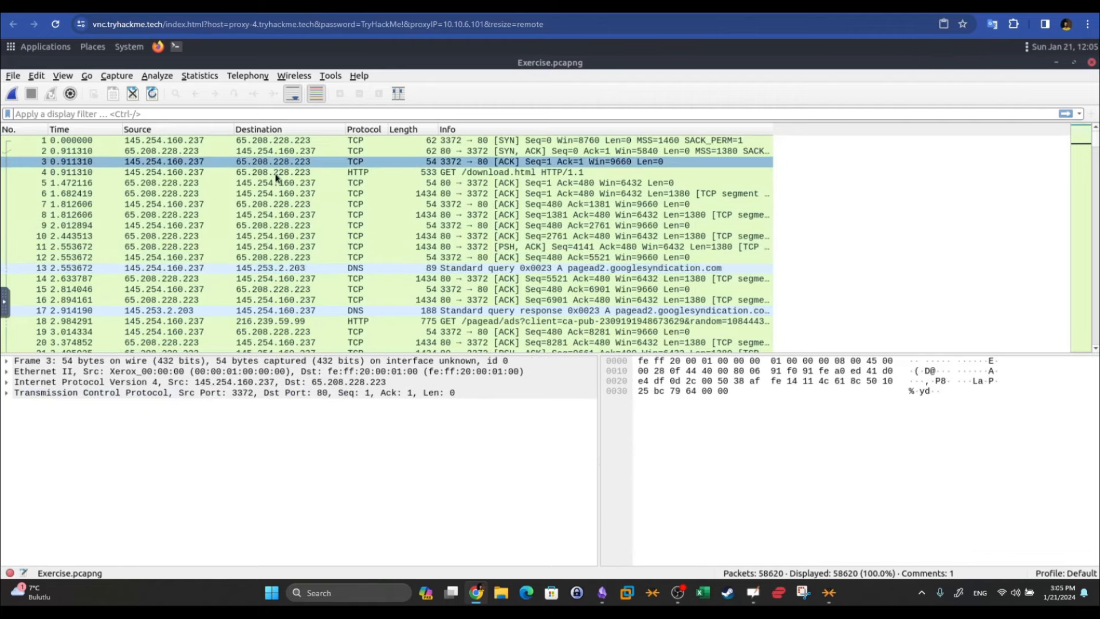
left_click(290, 235)
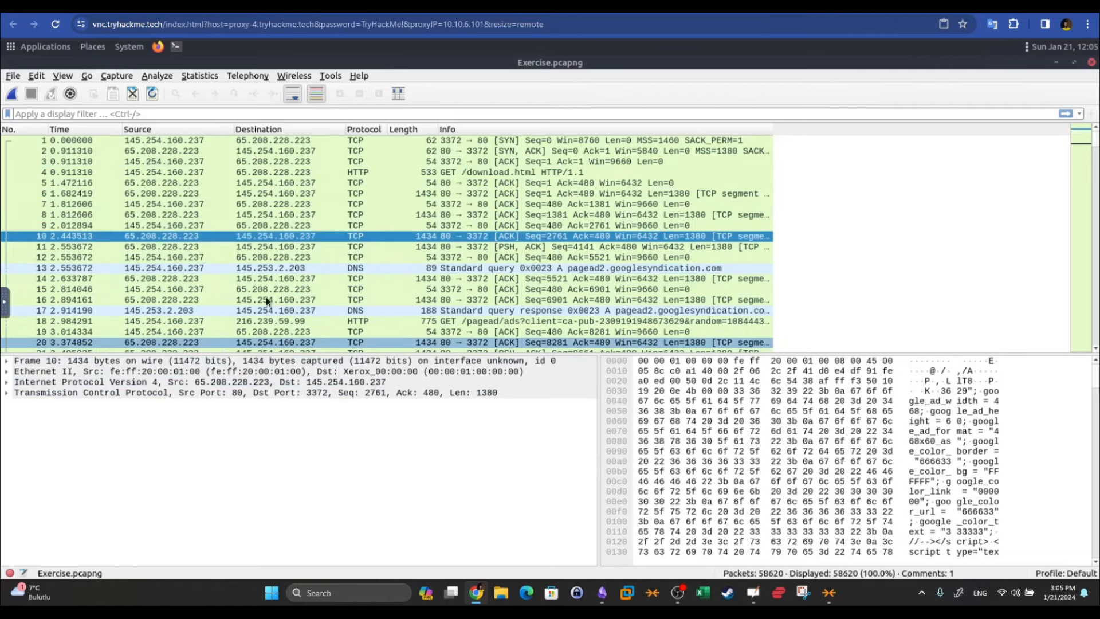
left_click(280, 289)
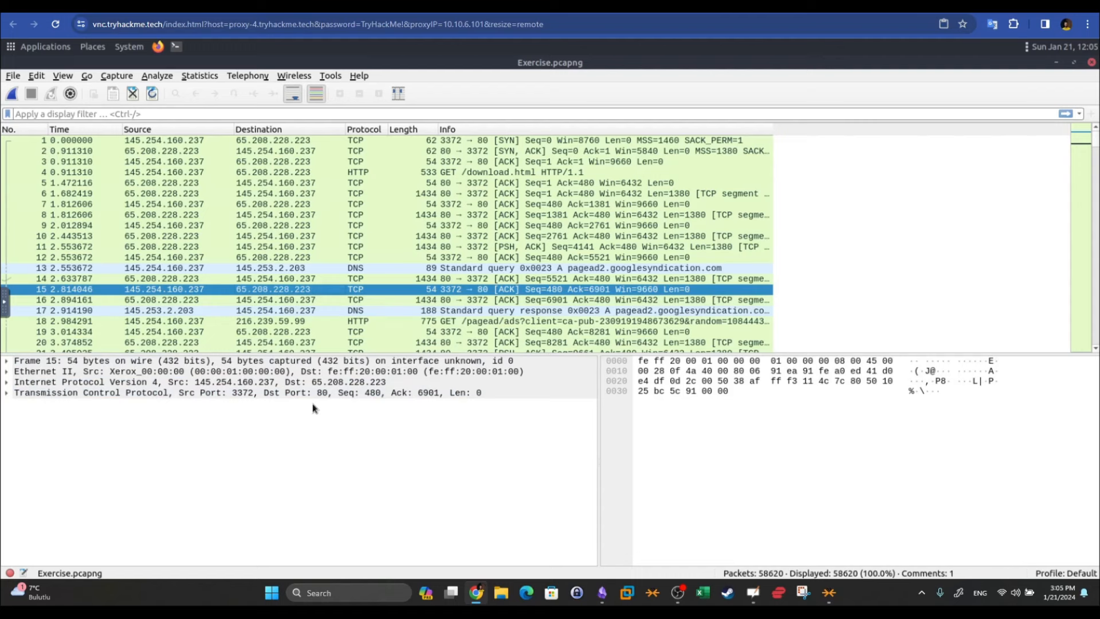
Examine packet 15's TCP, IPv4 and Ethernet II layers in the details pane
left_click(195, 393)
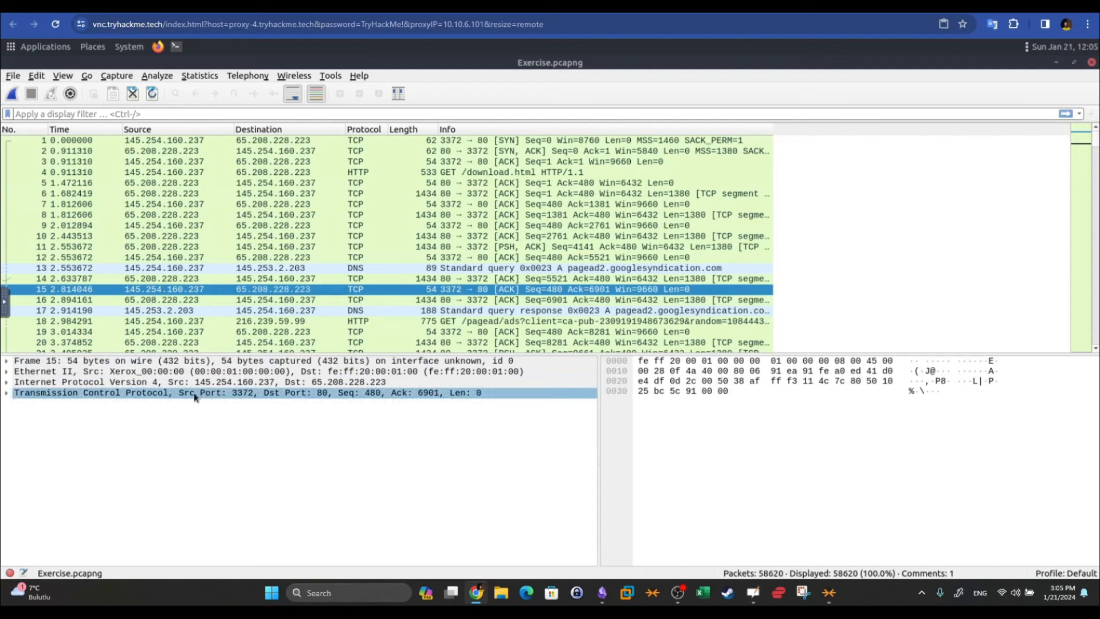
left_click(38, 384)
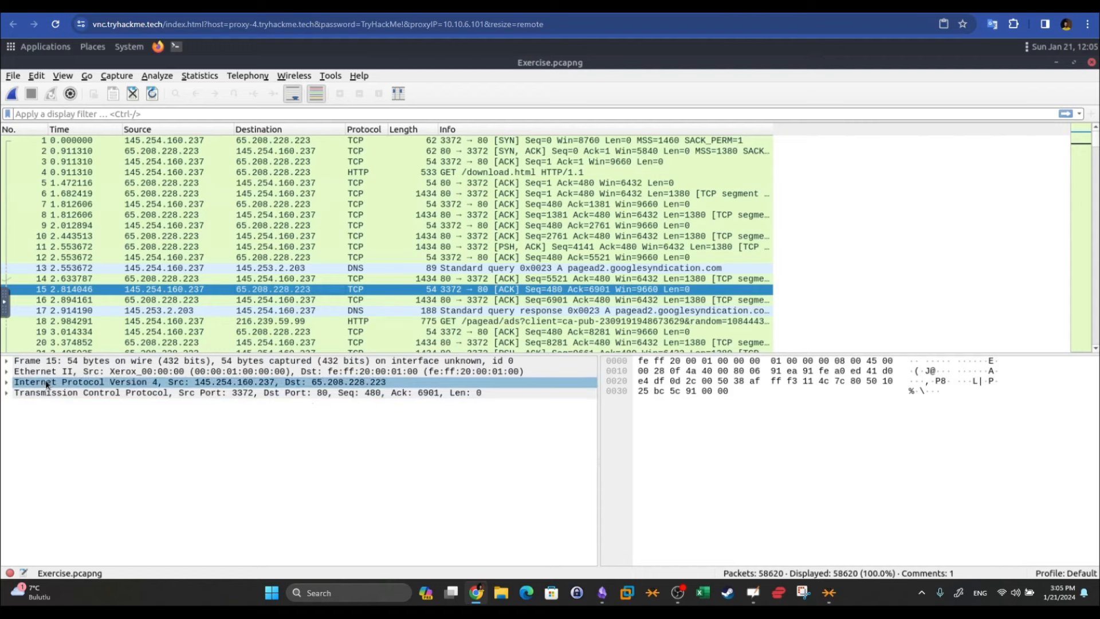
left_click(75, 372)
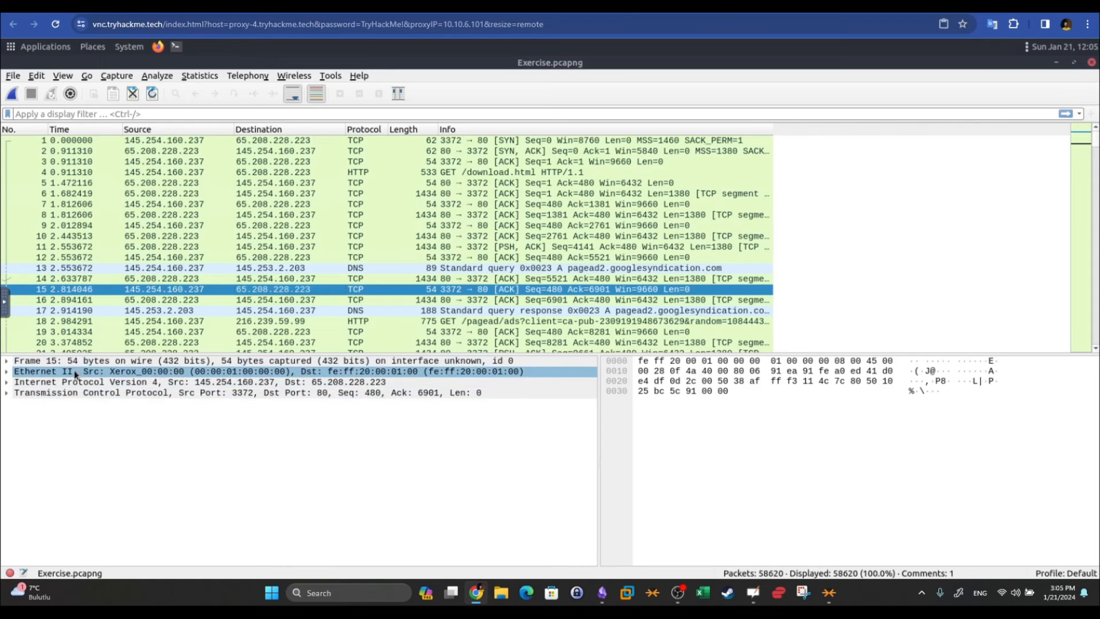
left_click(761, 404)
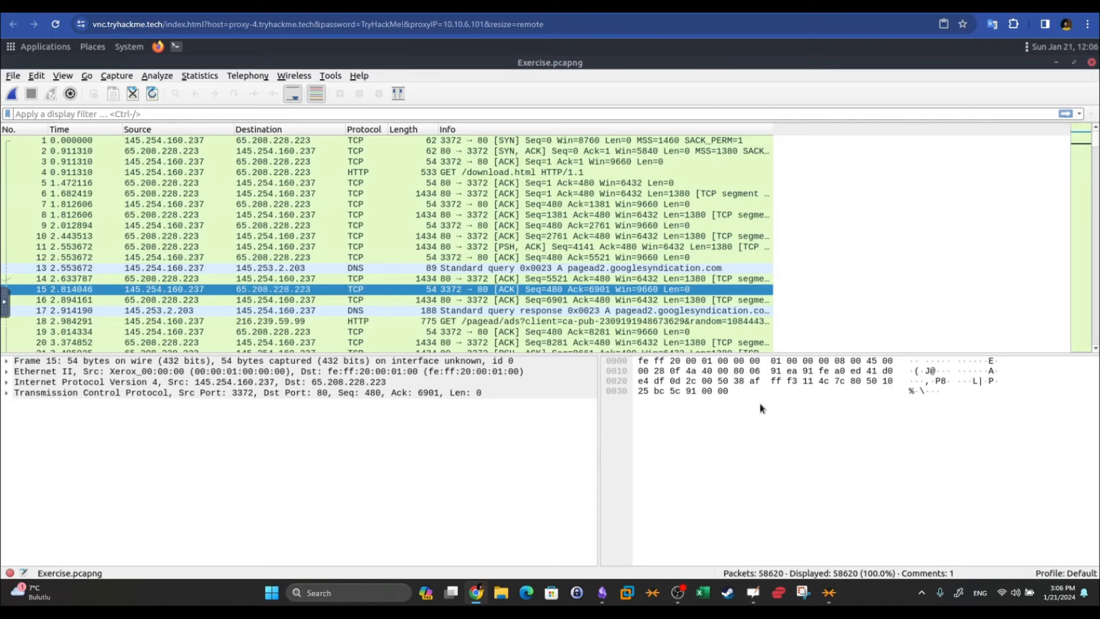
View packet 12's comment, highlight packet 10's TCP payload bytes, and select HTTP response packet 6
left_click(538, 332)
left_click(534, 257)
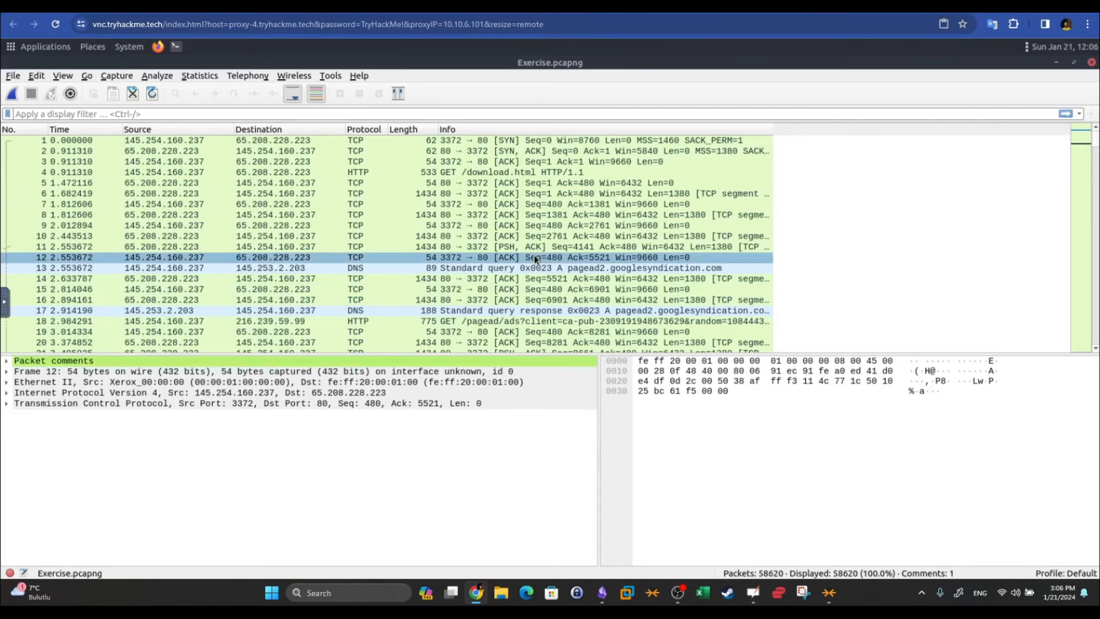
left_click(573, 289)
left_click(573, 257)
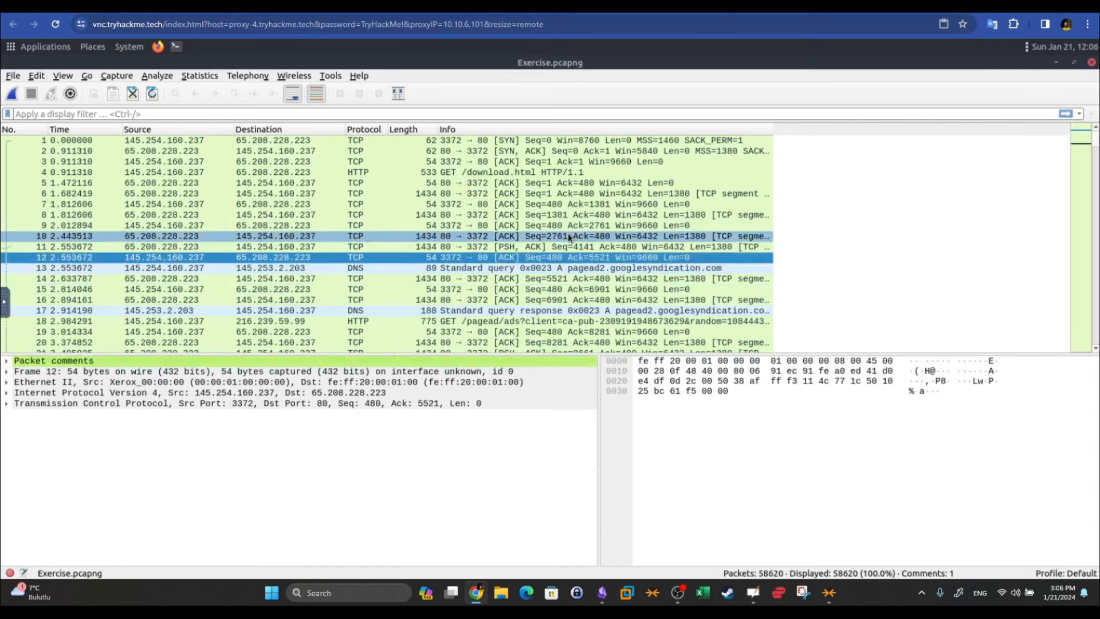
left_click(573, 236)
left_click(935, 429)
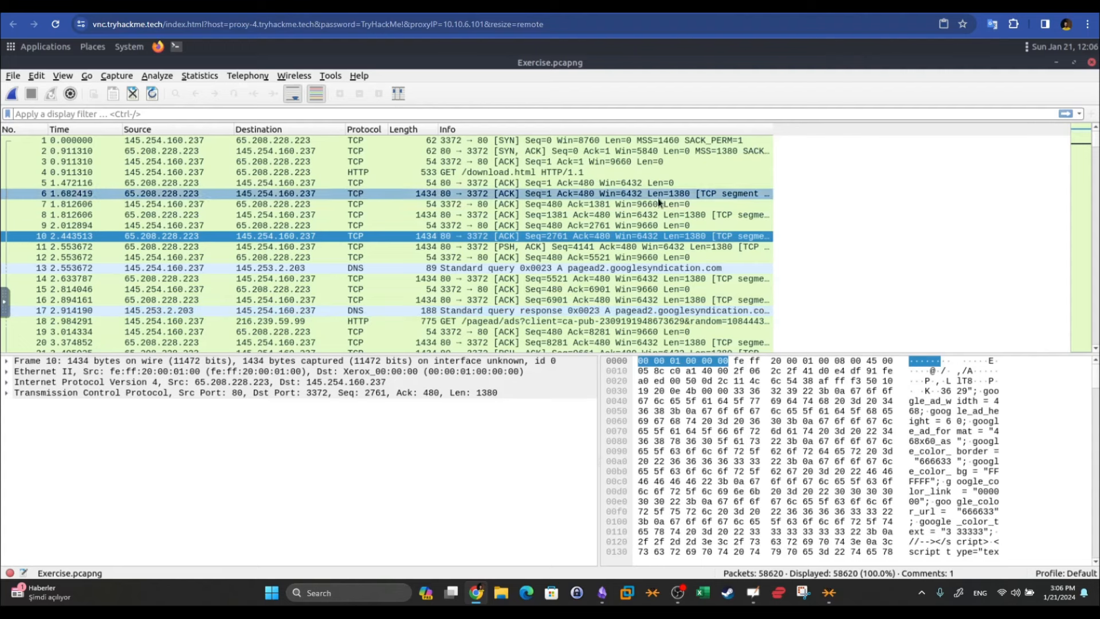
left_click(162, 194)
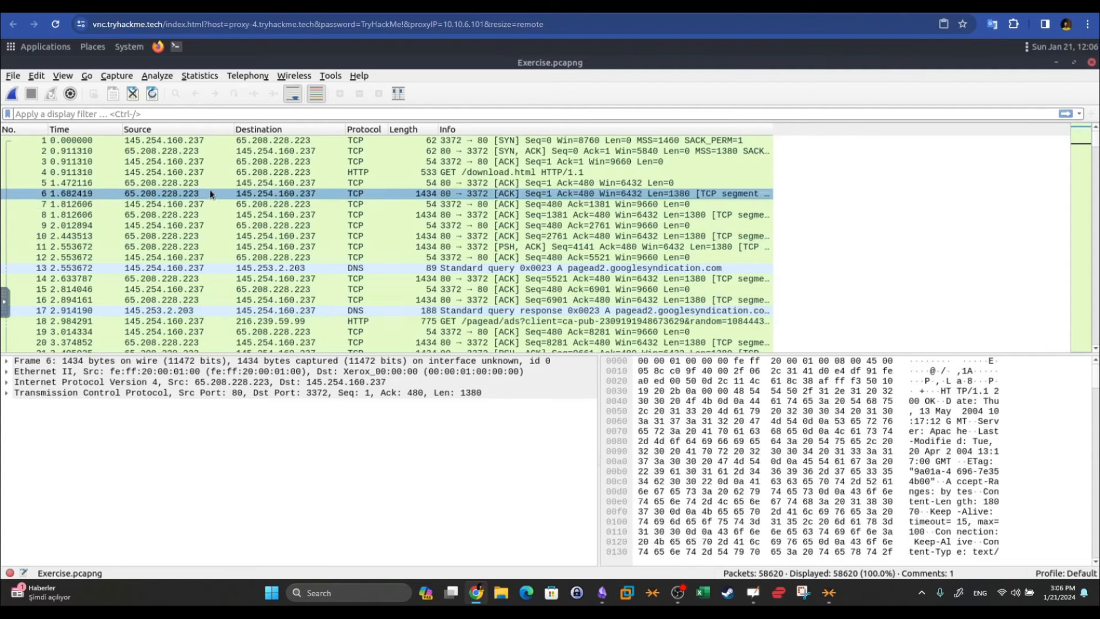
left_click(63, 77)
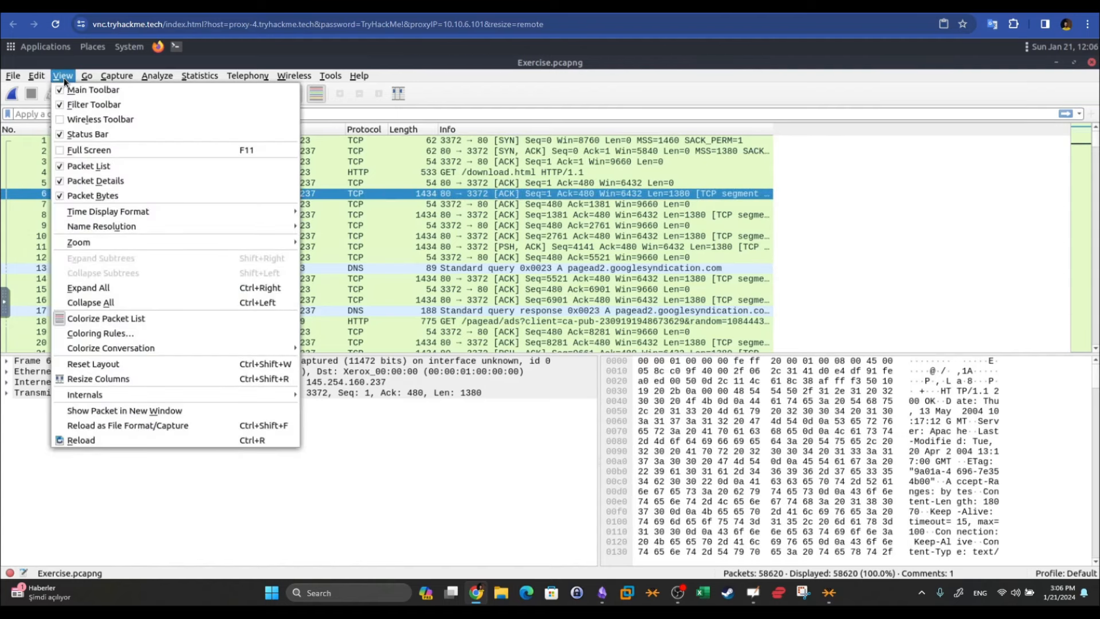
left_click(153, 337)
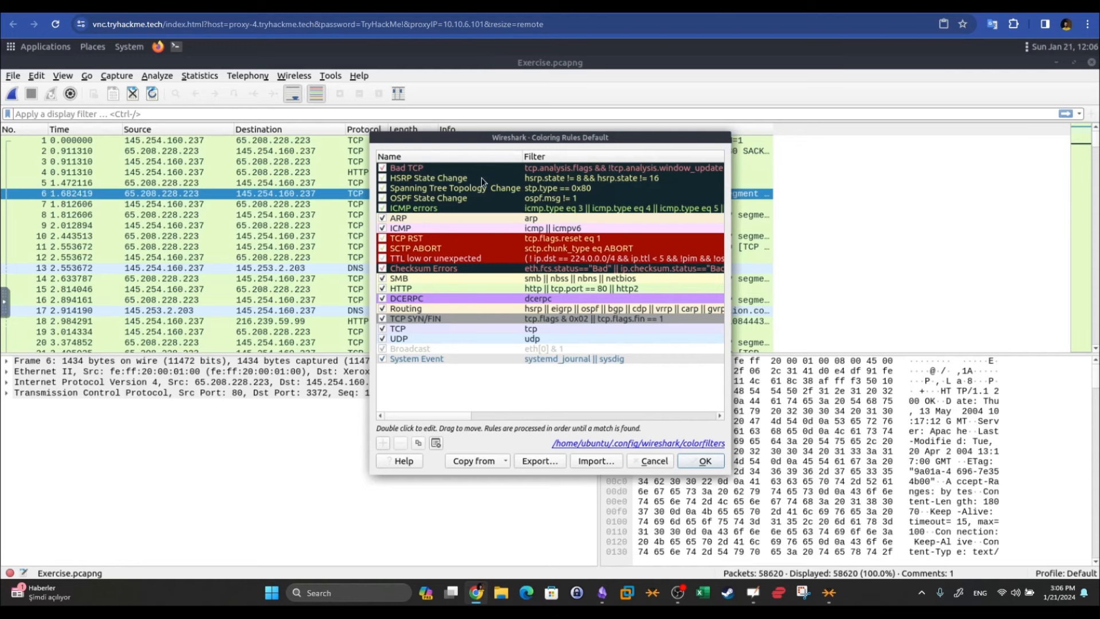
left_click(458, 221)
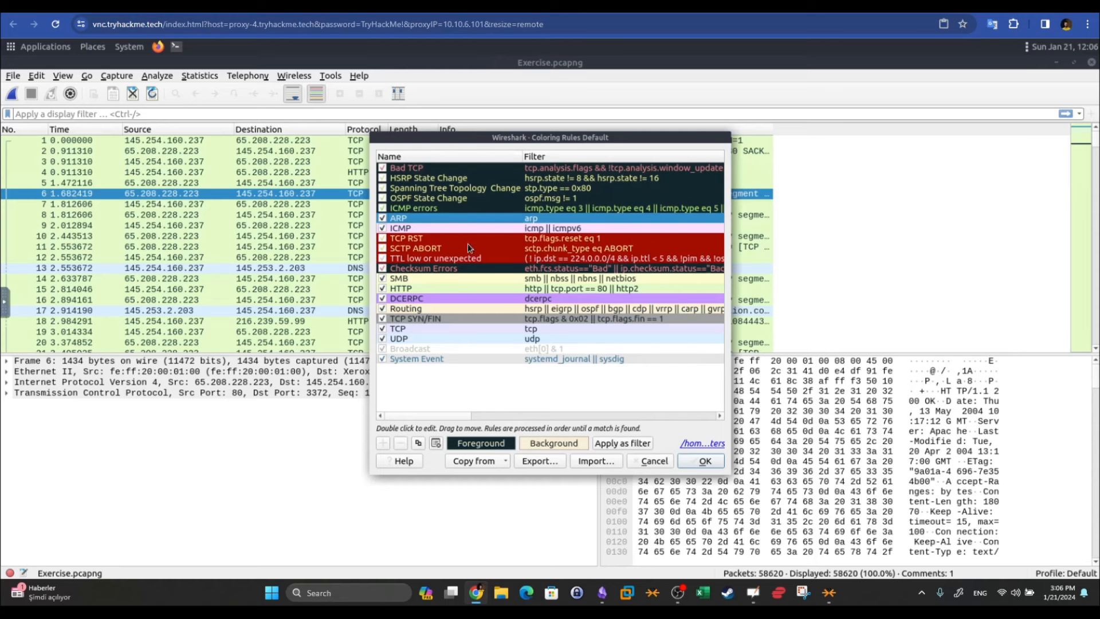
left_click(467, 243)
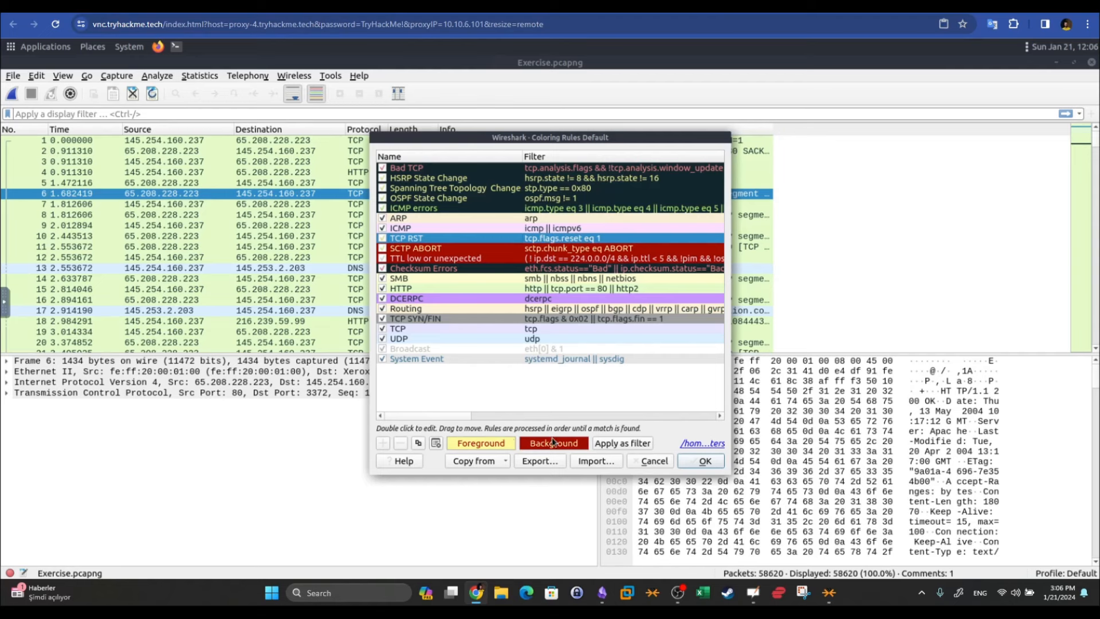
left_click(645, 462)
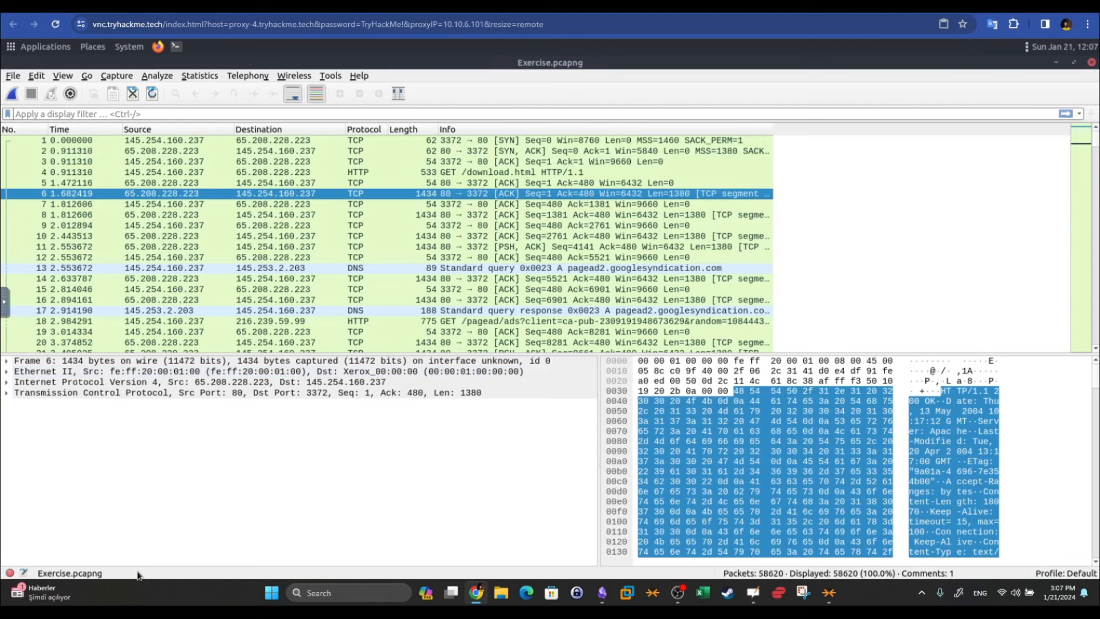
Try a live capture twice, dismiss the dumpcap and extcap errors, and reopen Exercise.pcapng
left_click(12, 94)
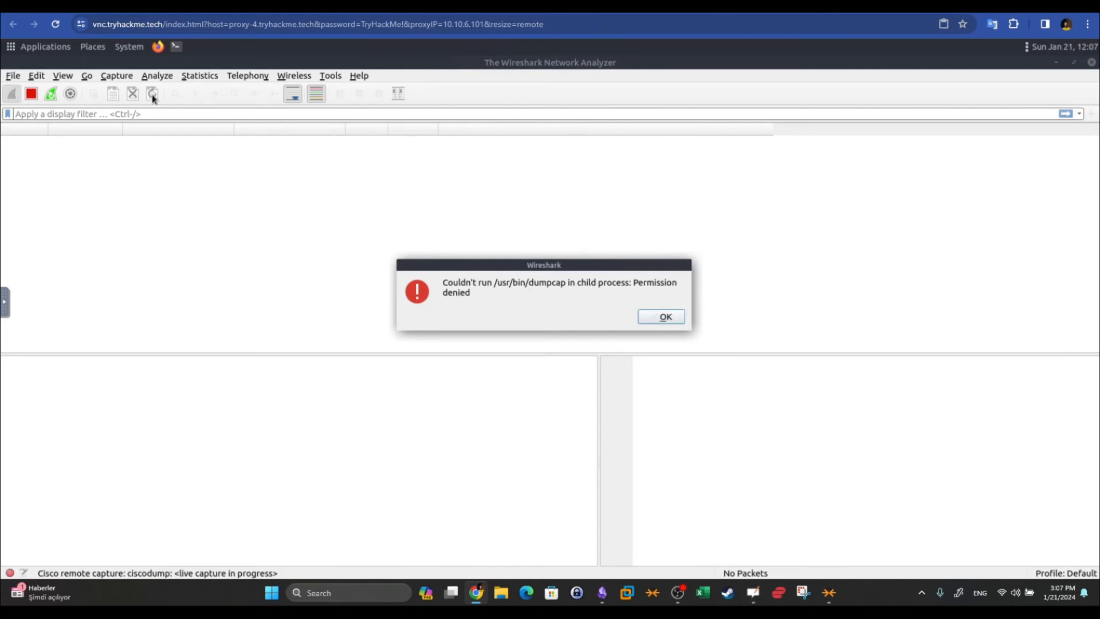
left_click(668, 317)
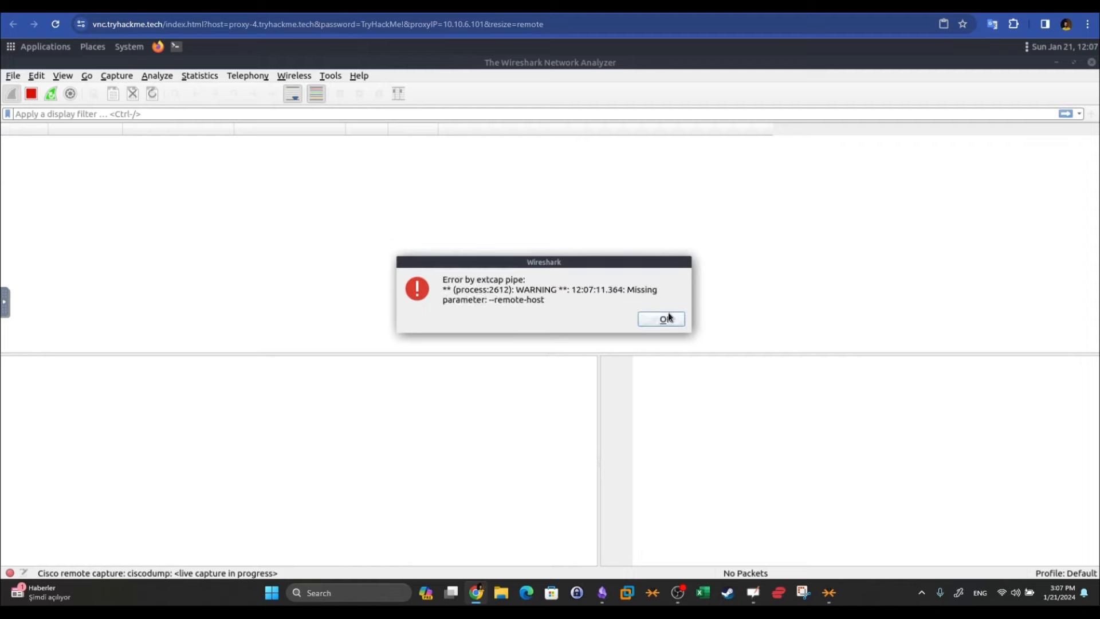
left_click(668, 315)
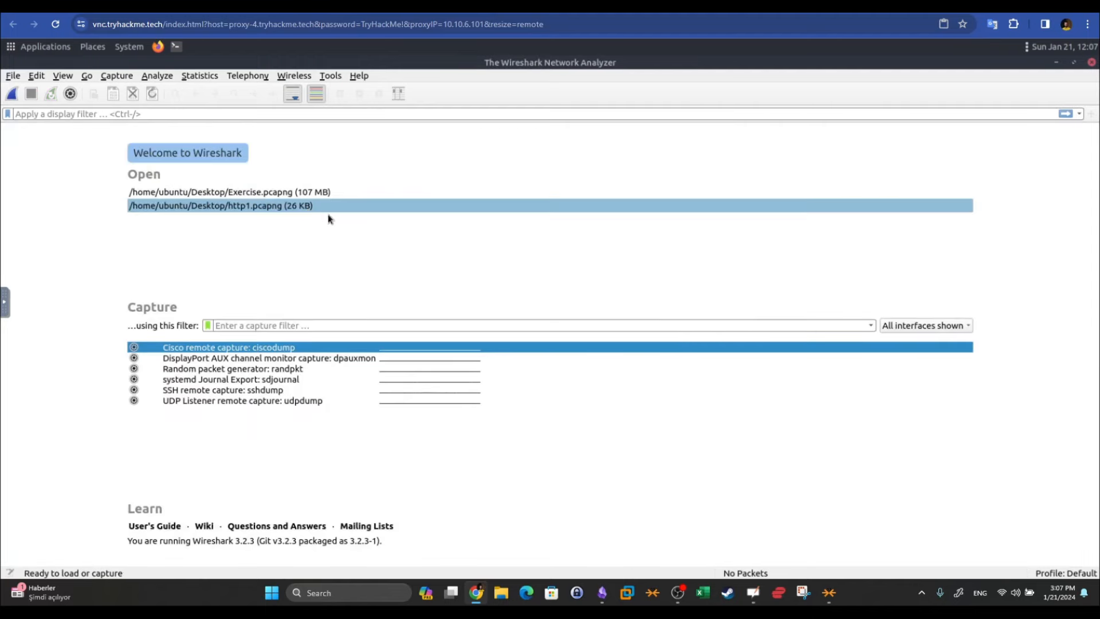
double_click(269, 193)
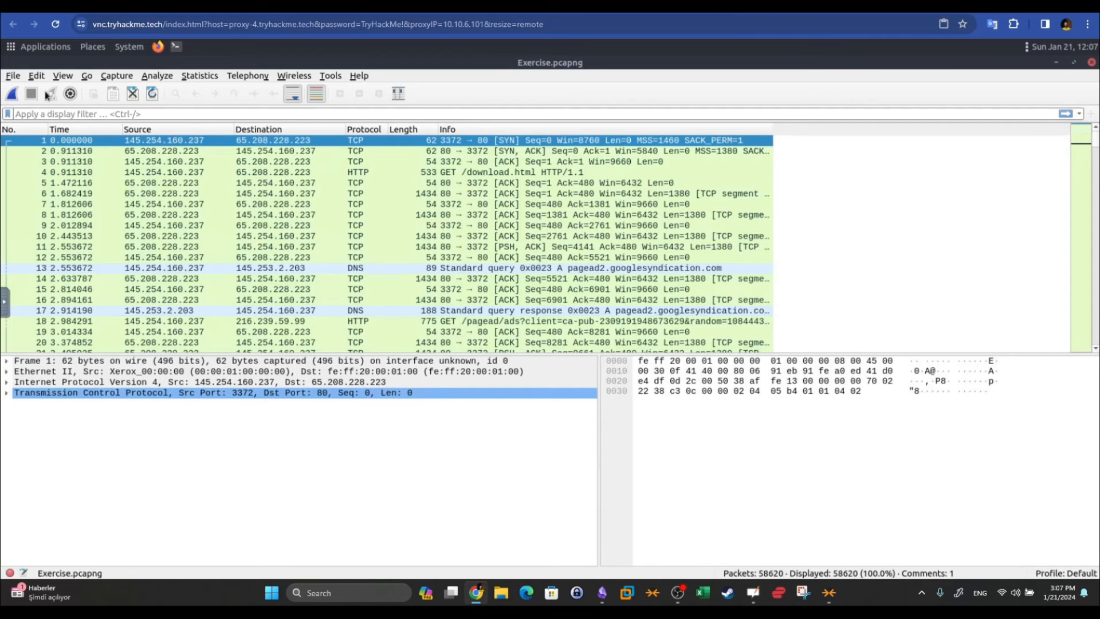
left_click(12, 94)
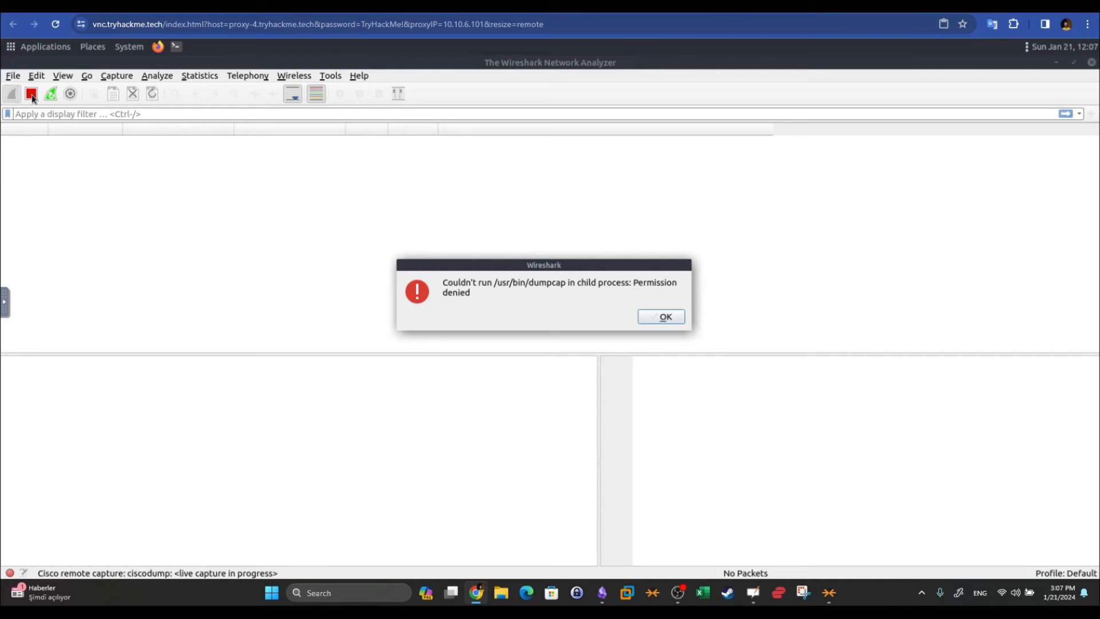
left_click(673, 317)
left_click(676, 320)
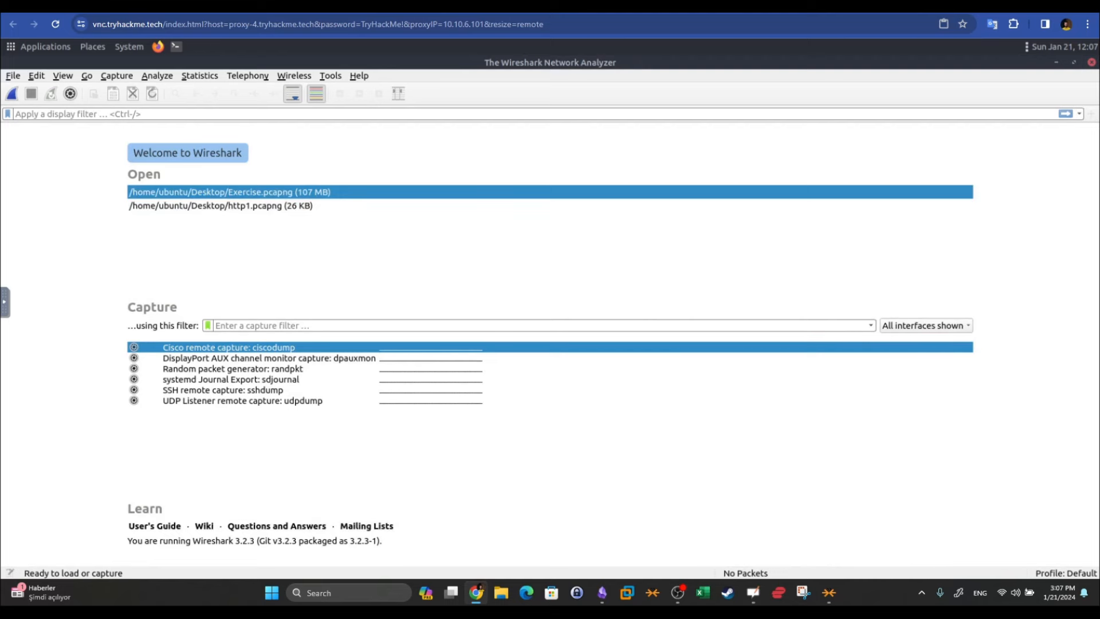
double_click(279, 192)
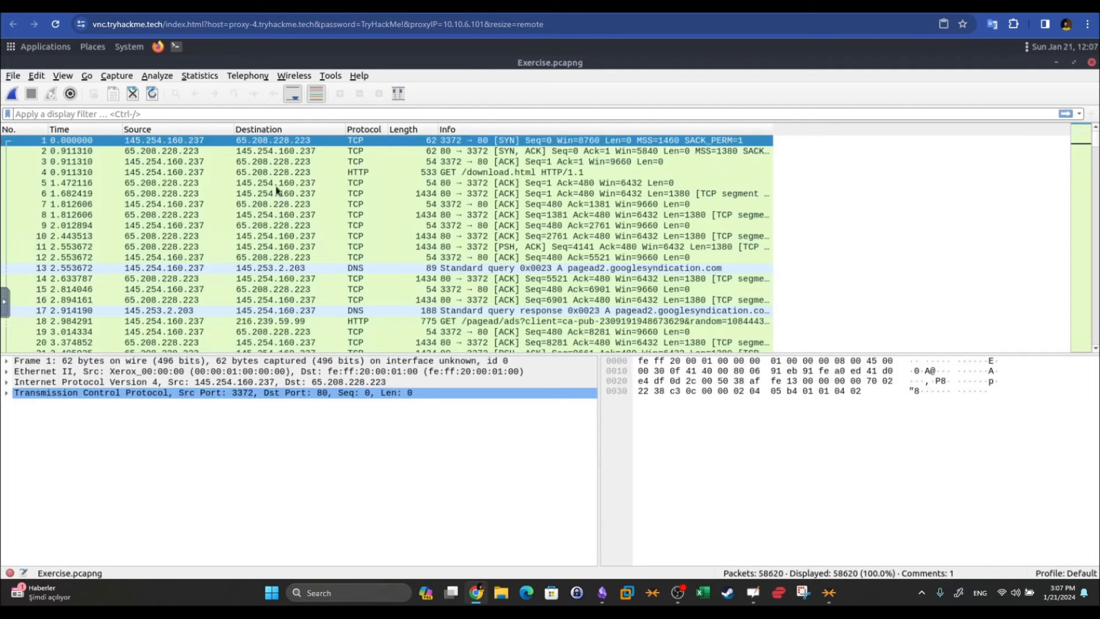
Review Capture File Properties: 58620 packets, 112 MB size, hashes and flag comment, then close
left_click(204, 75)
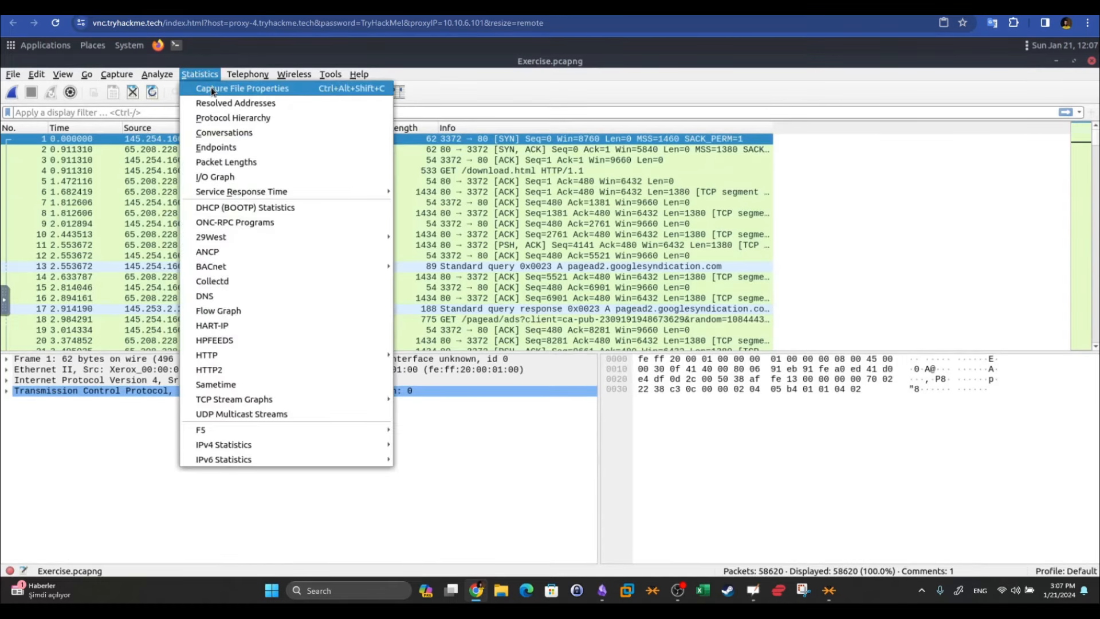
left_click(212, 90)
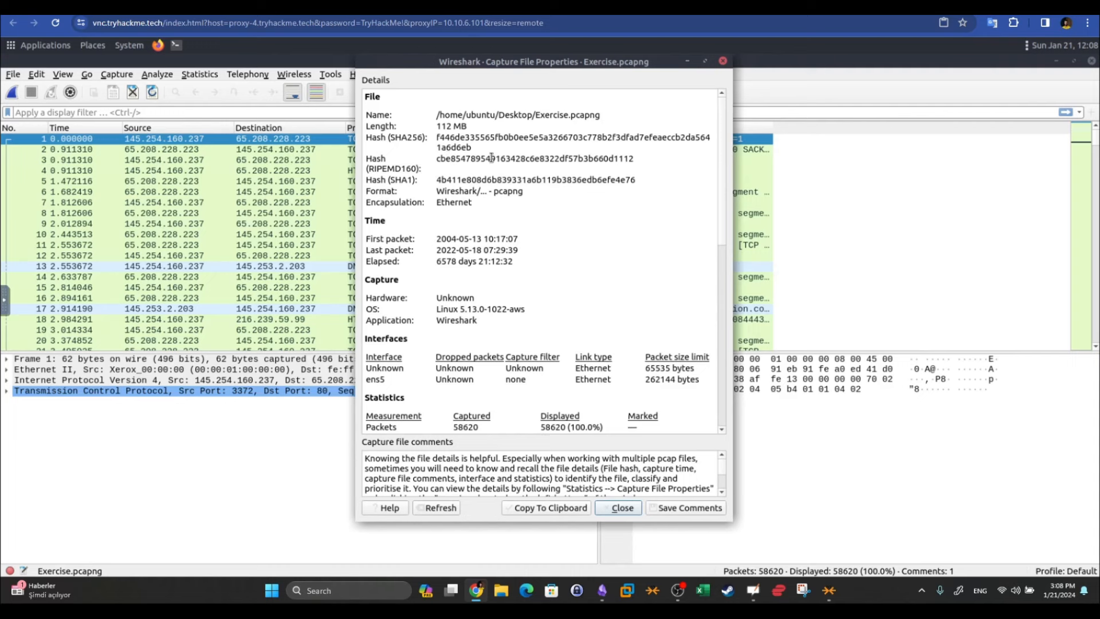
scroll(491, 158, "down", 4)
left_click_drag(406, 256, 373, 256)
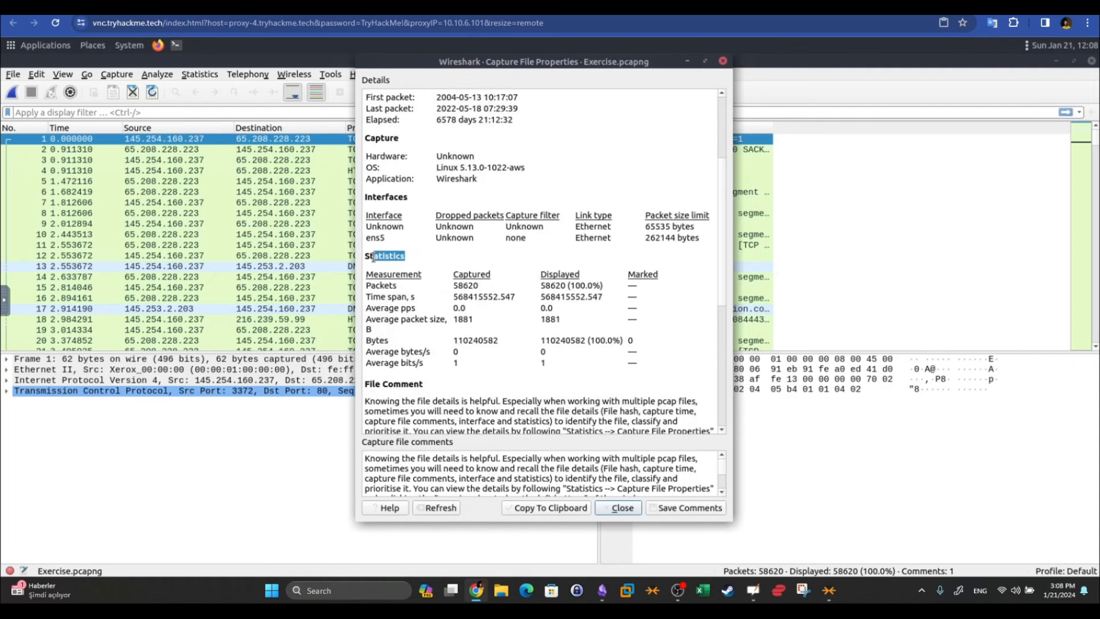
left_click_drag(480, 285, 451, 285)
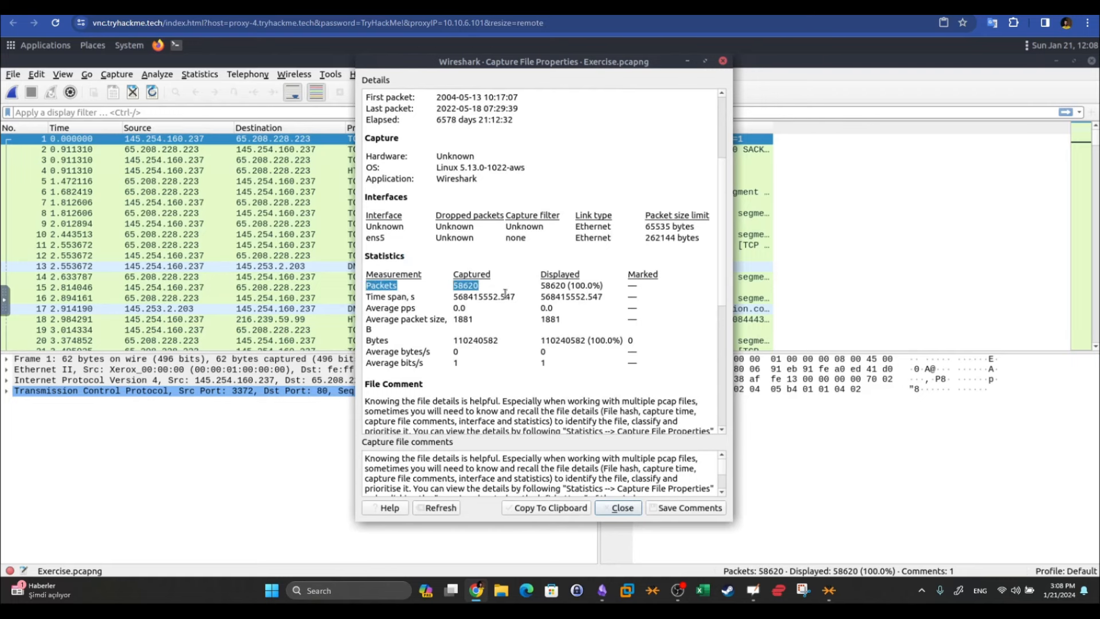
scroll(447, 275, "down", 2)
scroll(447, 271, "down", 2)
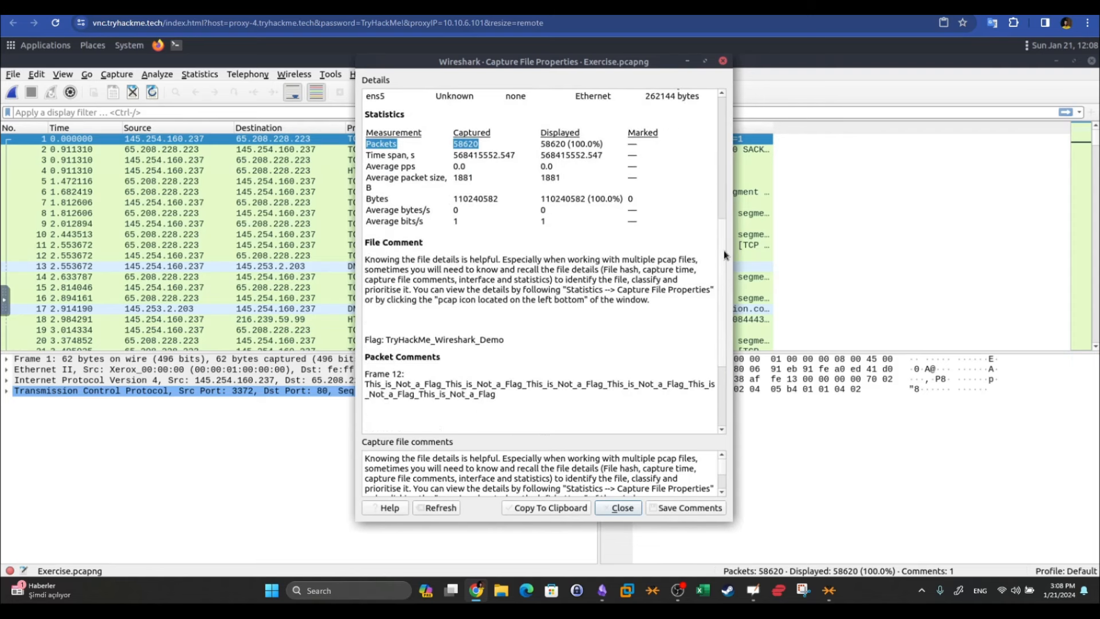
left_click_drag(723, 250, 696, 132)
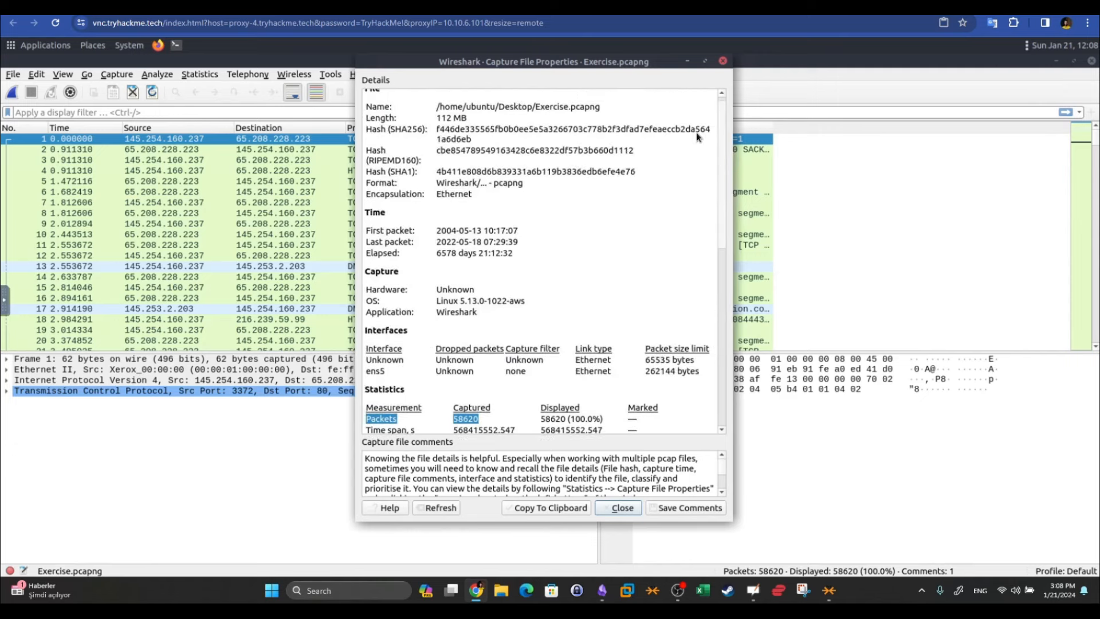
left_click(628, 509)
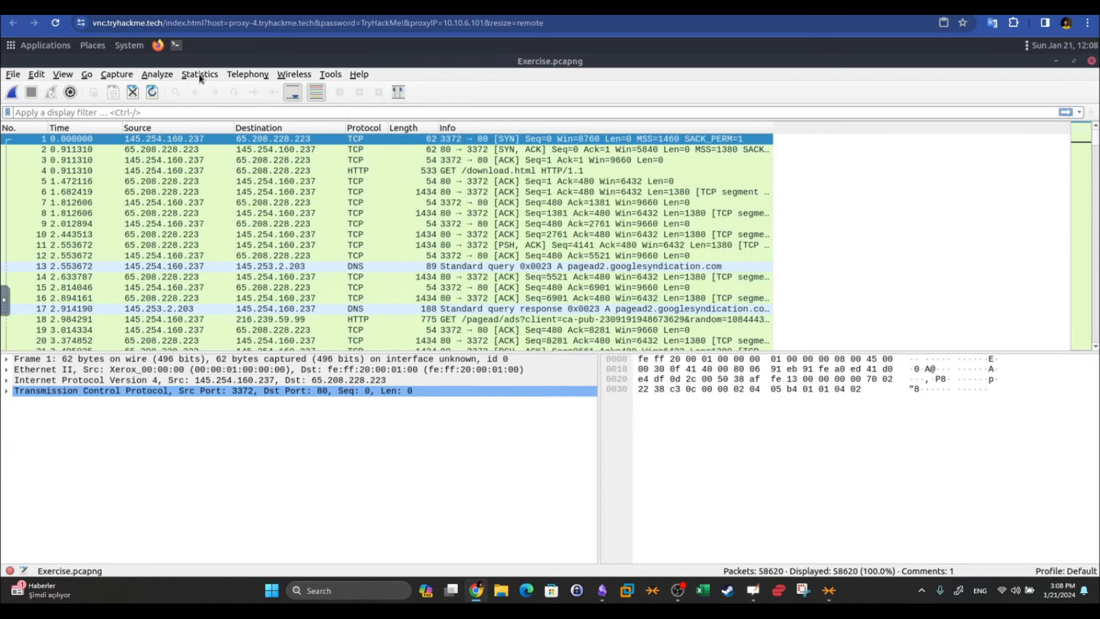
Select packet 8 and expand its Frame layer: May 13, 2004 arrival, 1434 bytes, HTTP coloring rule
left_click(200, 75)
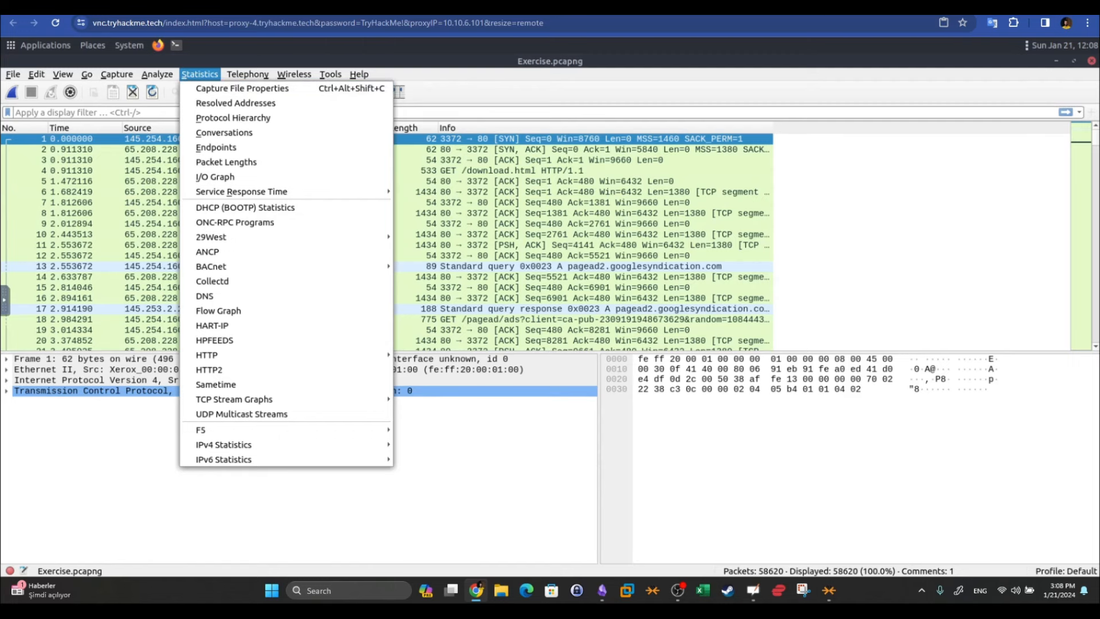
left_click(490, 235)
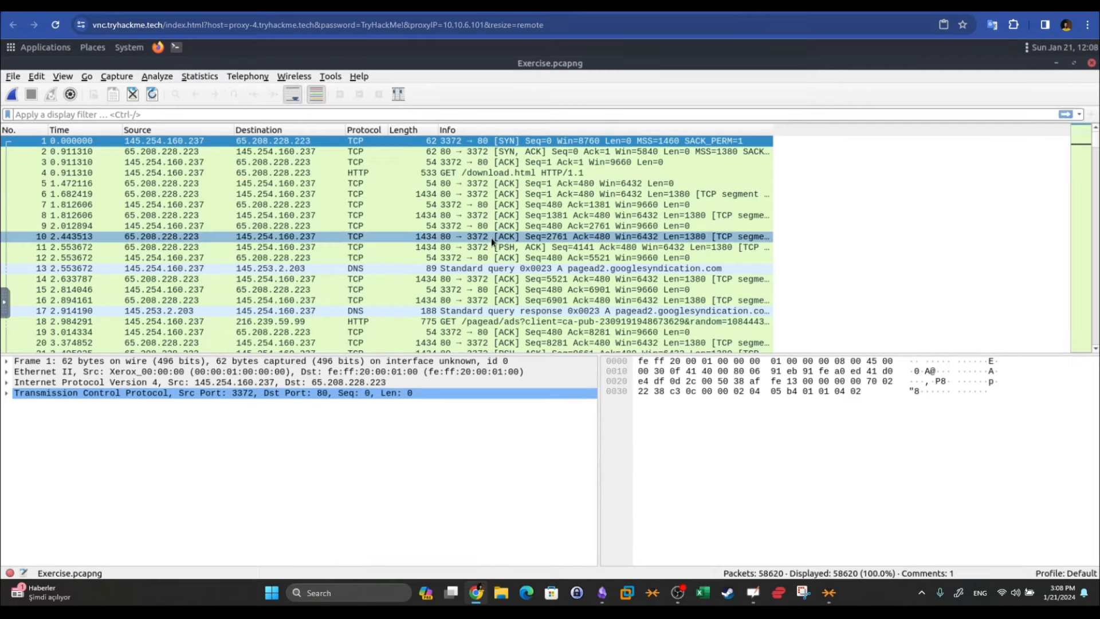
left_click(211, 219)
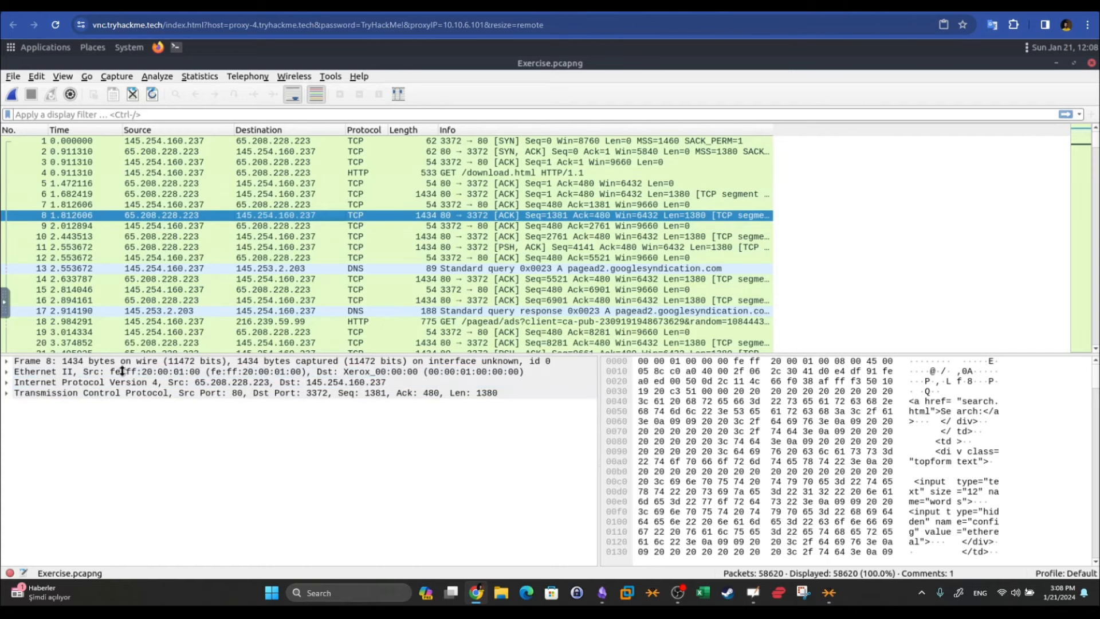
left_click(6, 361)
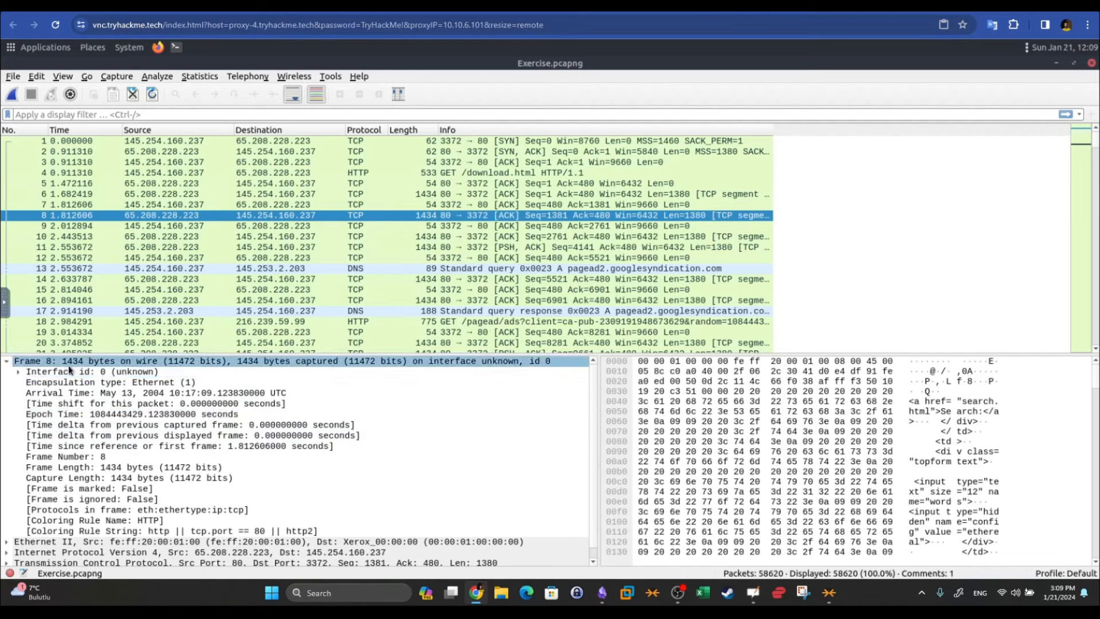
Expand packet 8's Ethernet II layer and locate the destination and source MAC address bytes
left_click(8, 363)
left_click(10, 373)
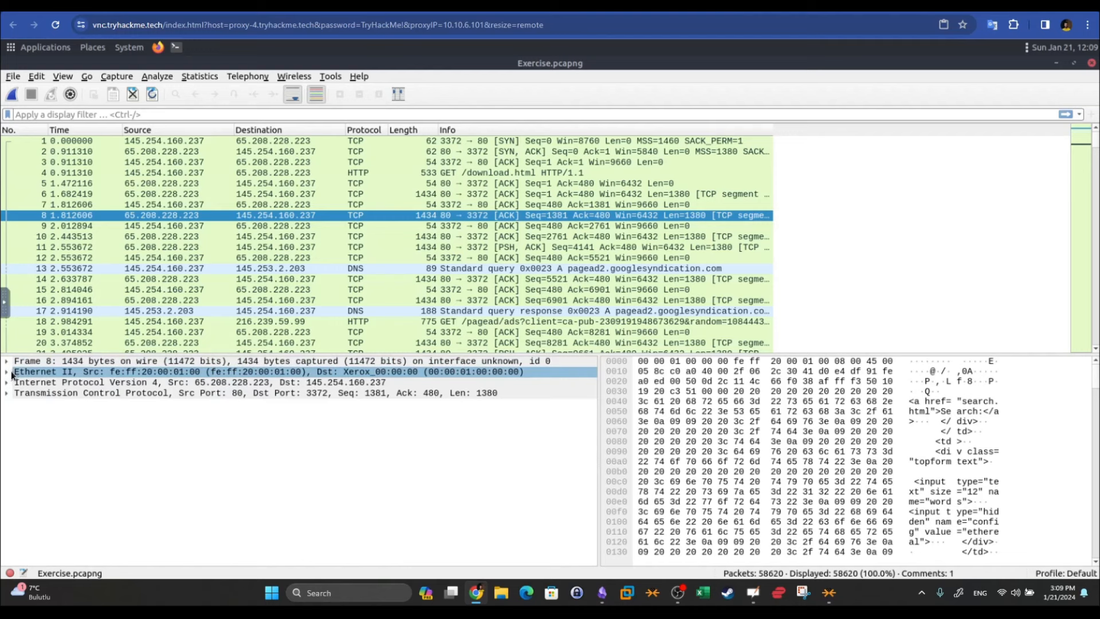
left_click(7, 373)
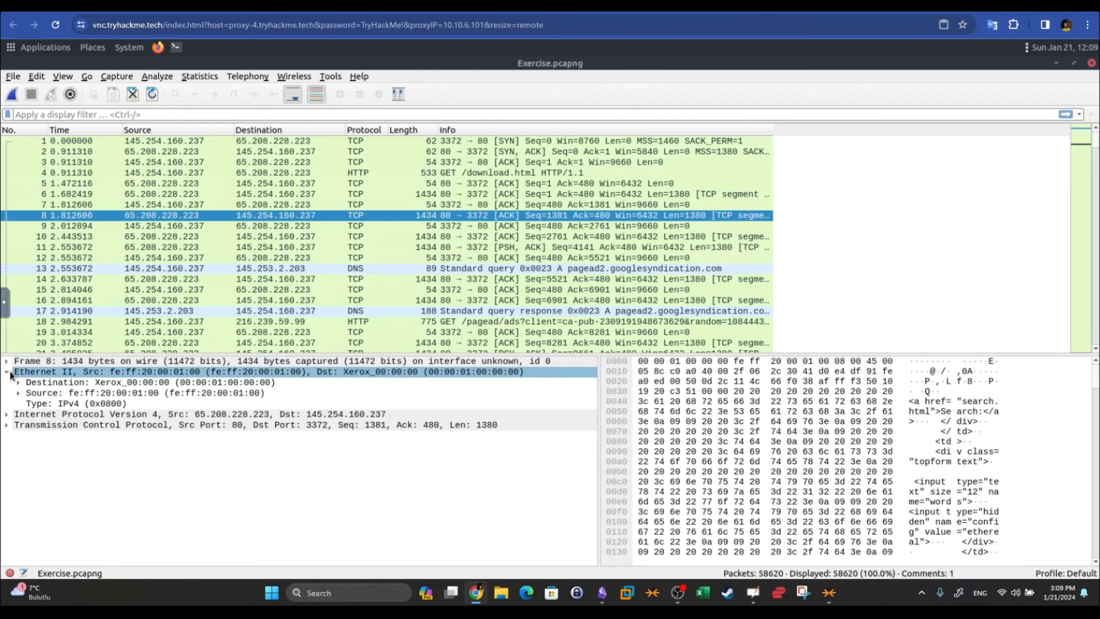
left_click(57, 381)
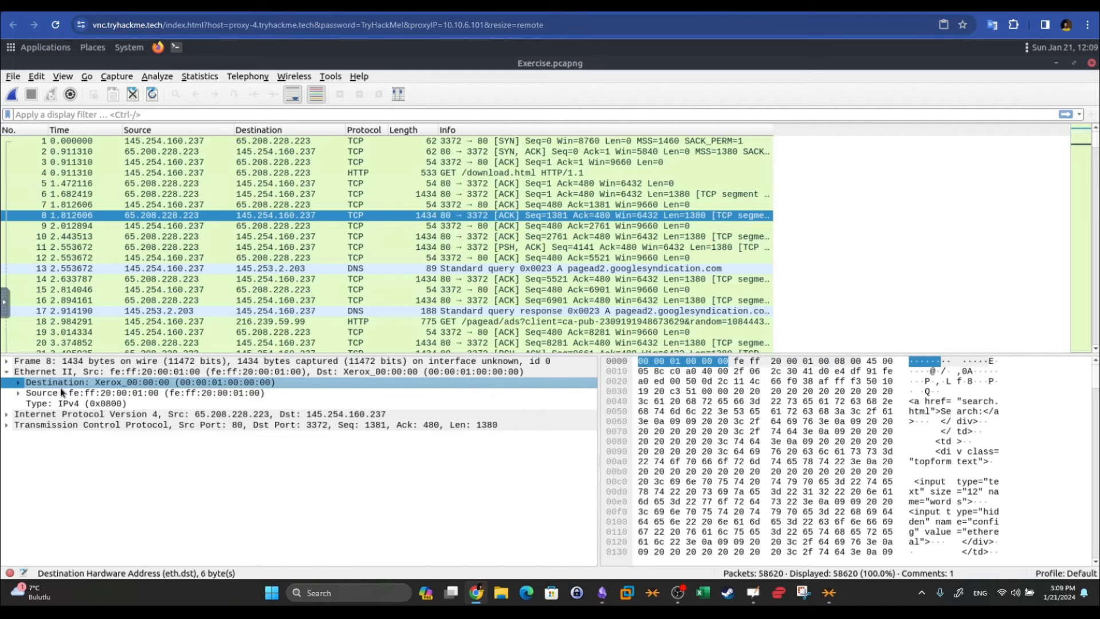
left_click(64, 395)
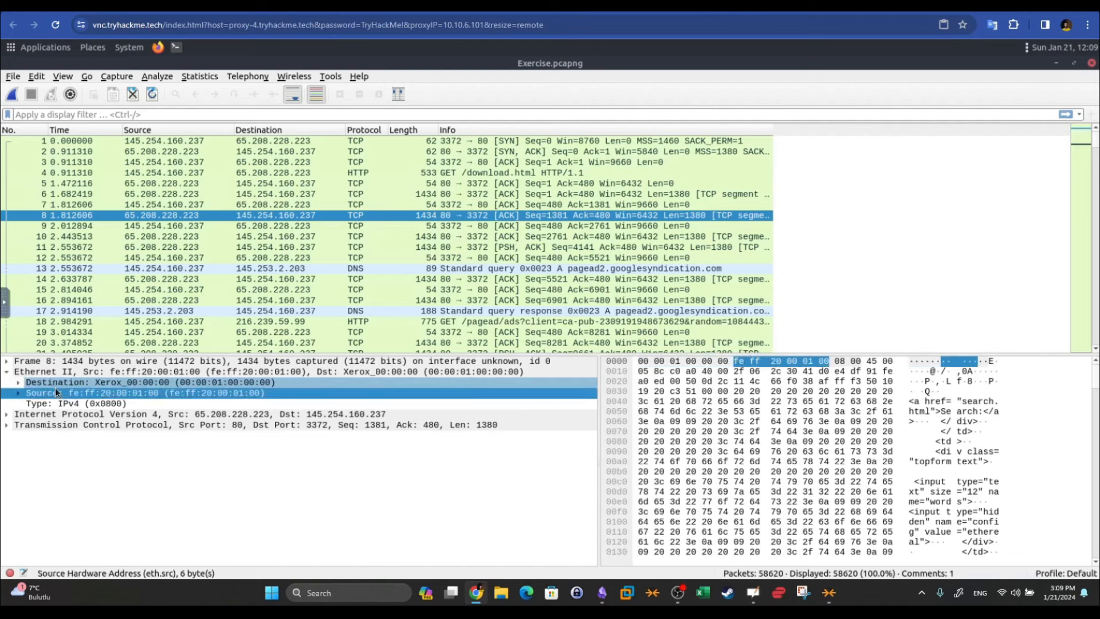
left_click(6, 372)
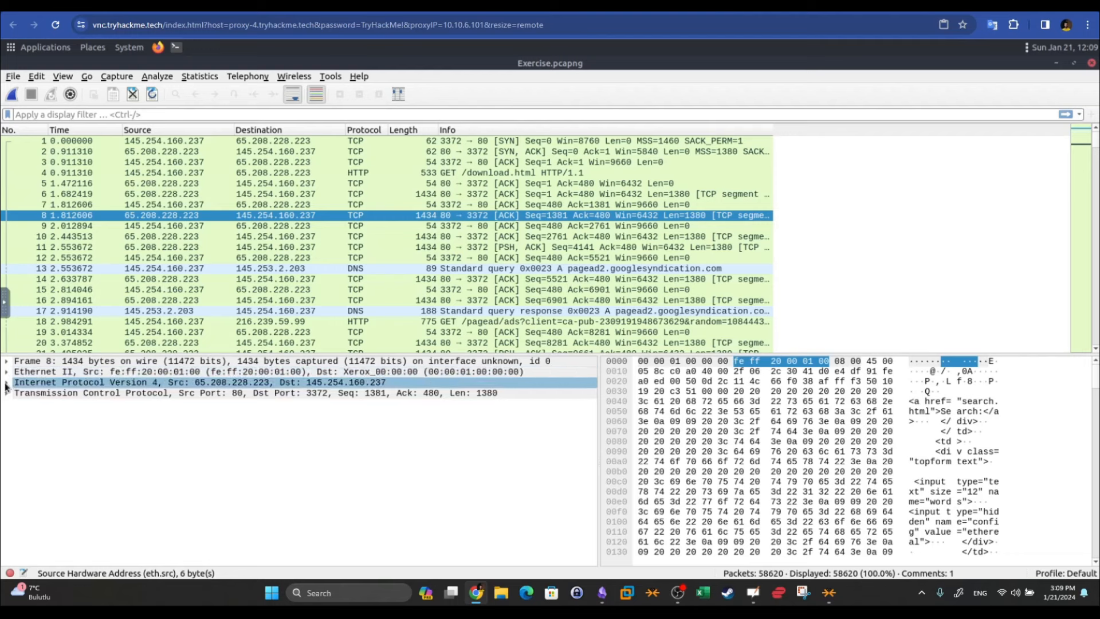
Inspect the IPv4 header: version, header length, DS field, fragment offset, source and destination IPs
left_click(6, 384)
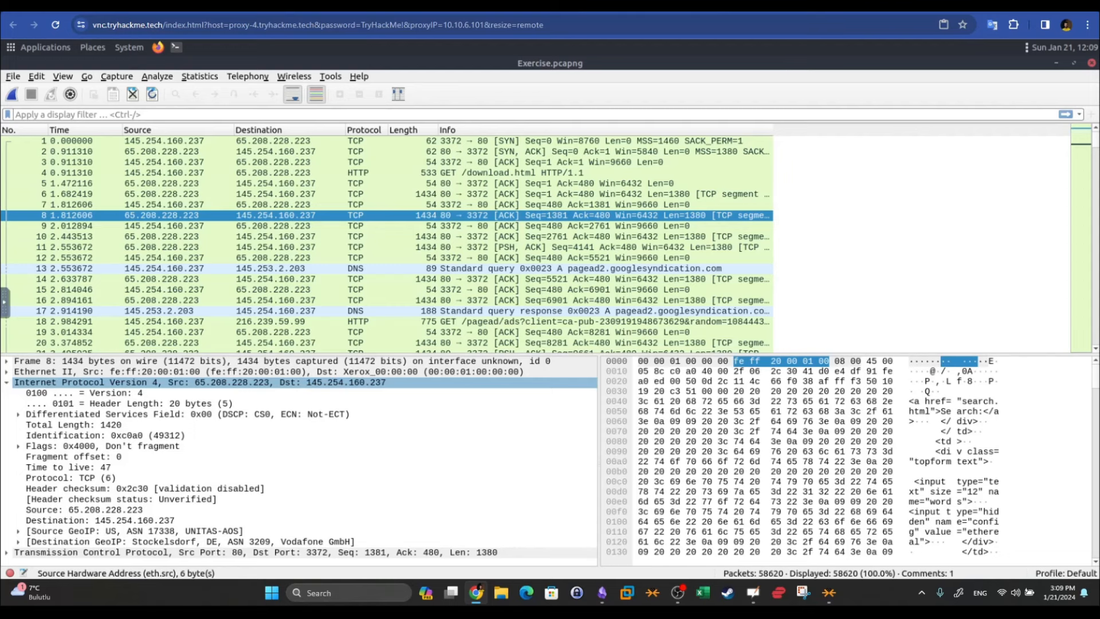
left_click(130, 414)
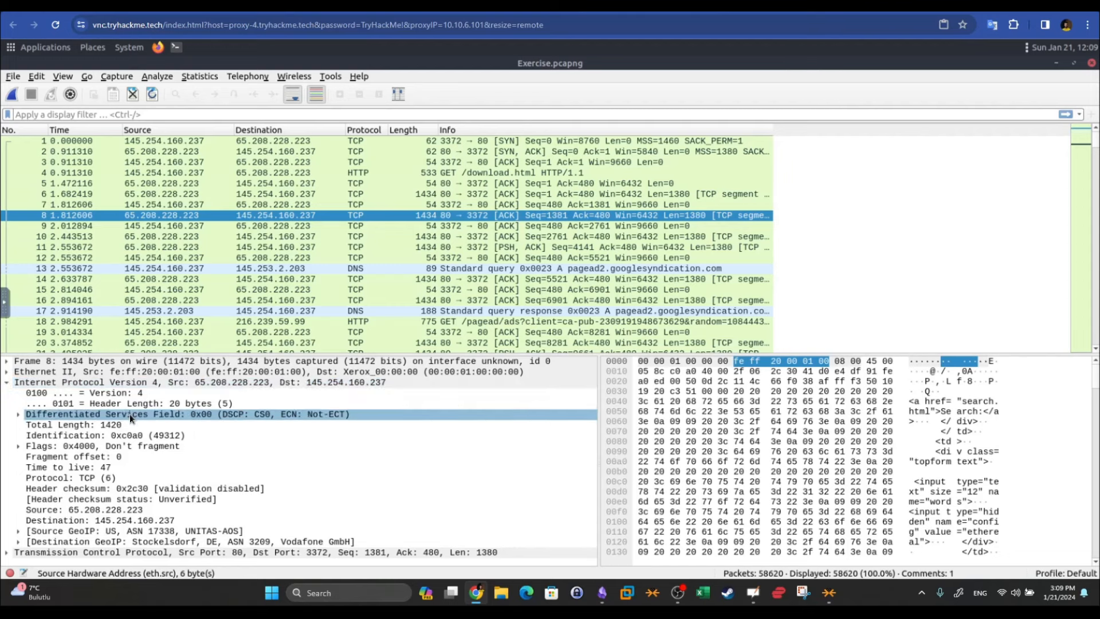
left_click(140, 408)
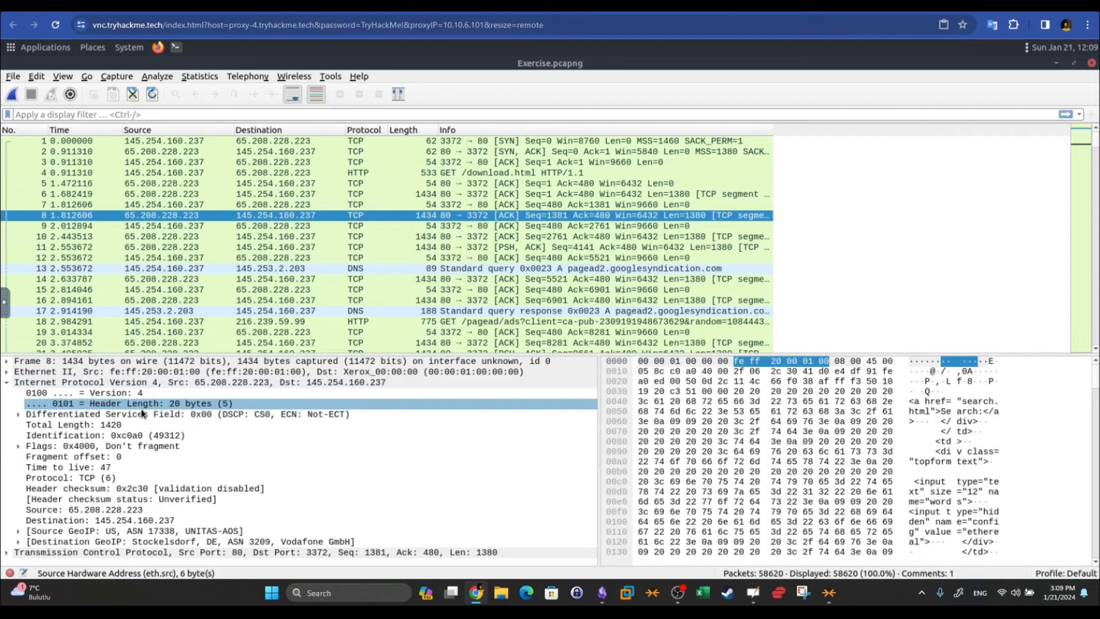
left_click(154, 455)
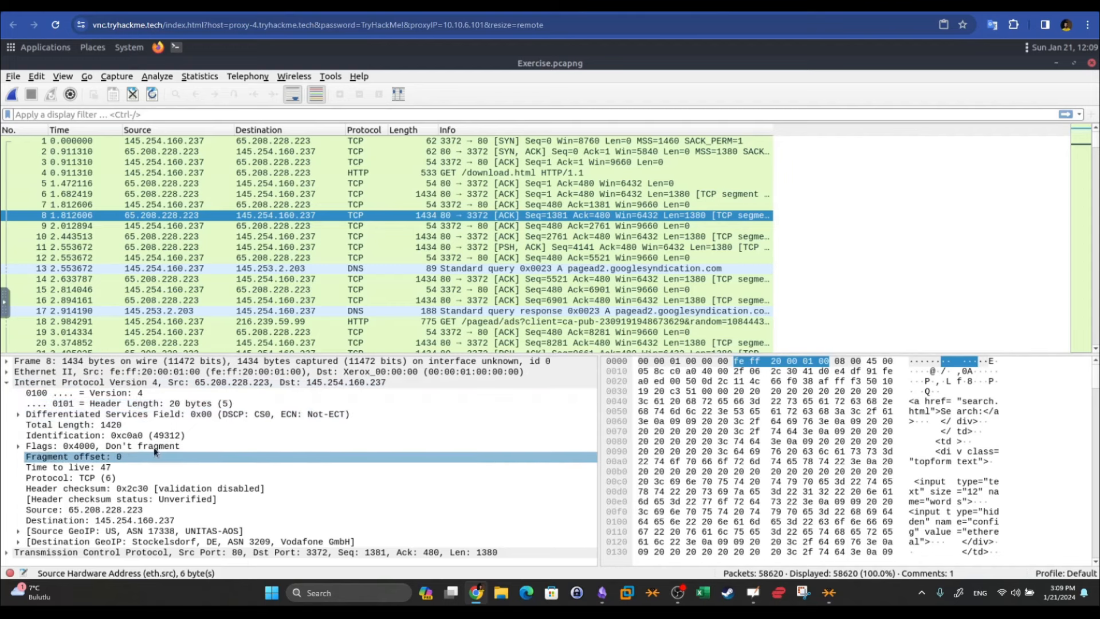
left_click(147, 415)
left_click(147, 395)
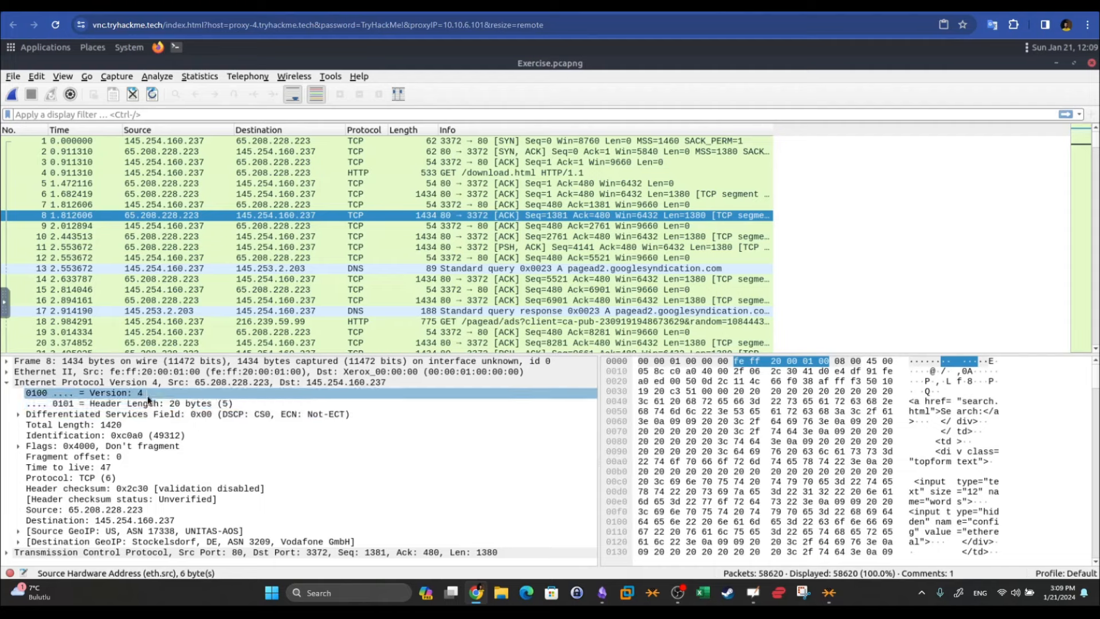
left_click(100, 510)
left_click(115, 521)
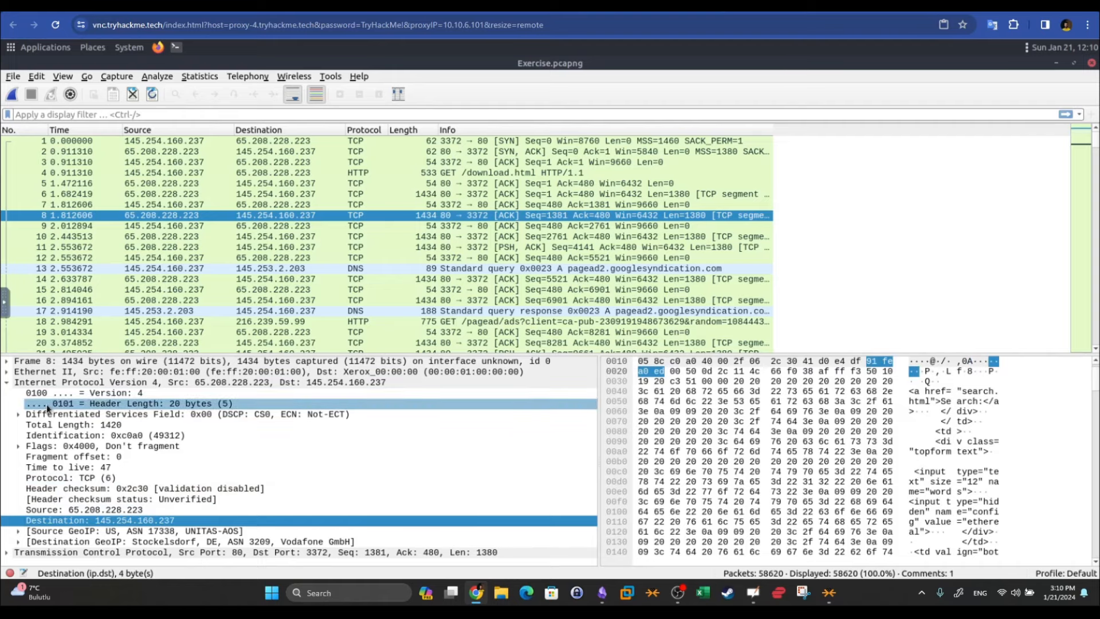
left_click(9, 389)
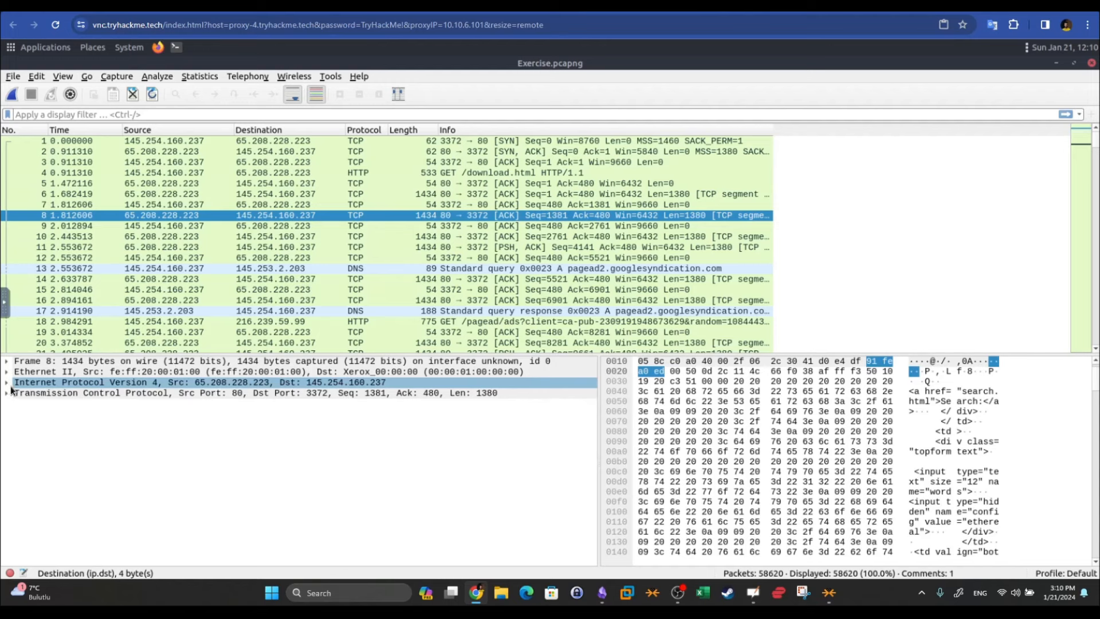
Expand the TCP header and locate source port 80 and destination port 3372 bytes
left_click(80, 397)
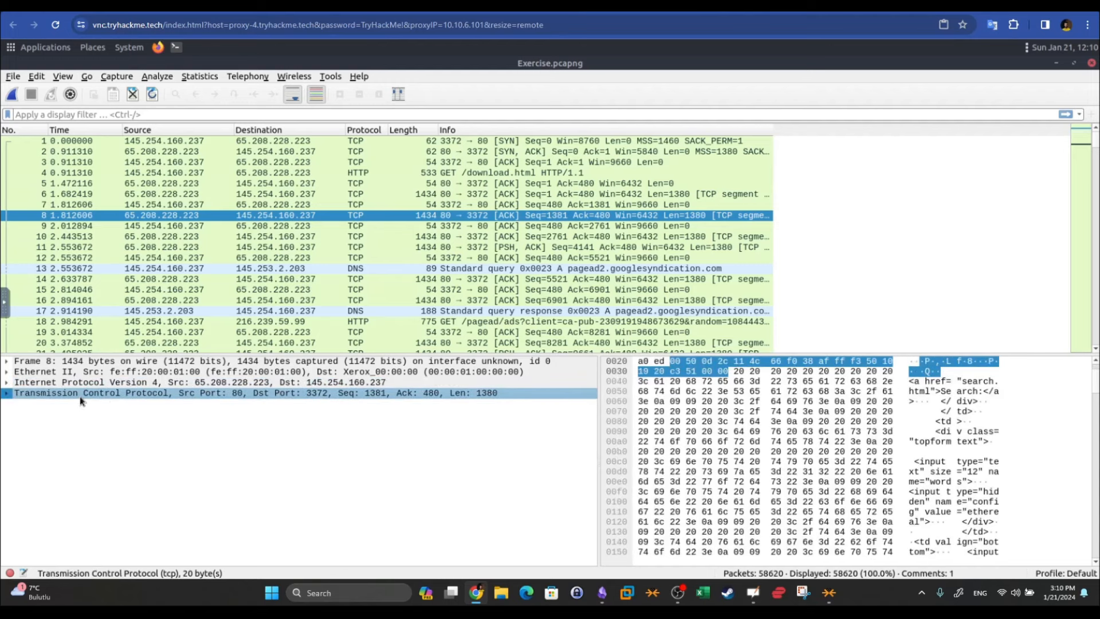
left_click(7, 393)
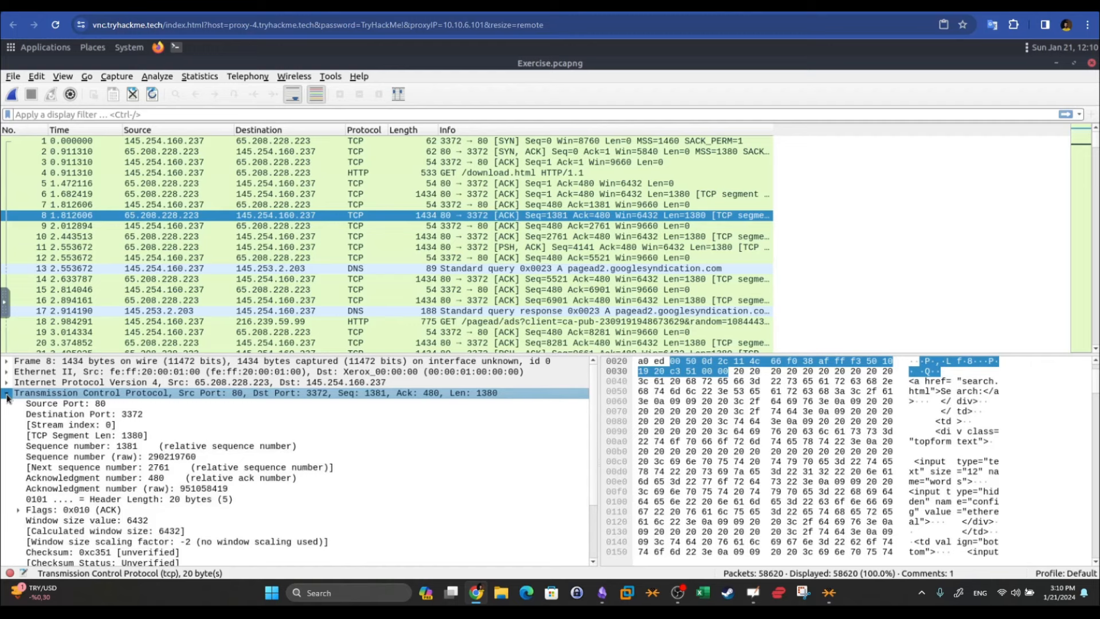
left_click(150, 408)
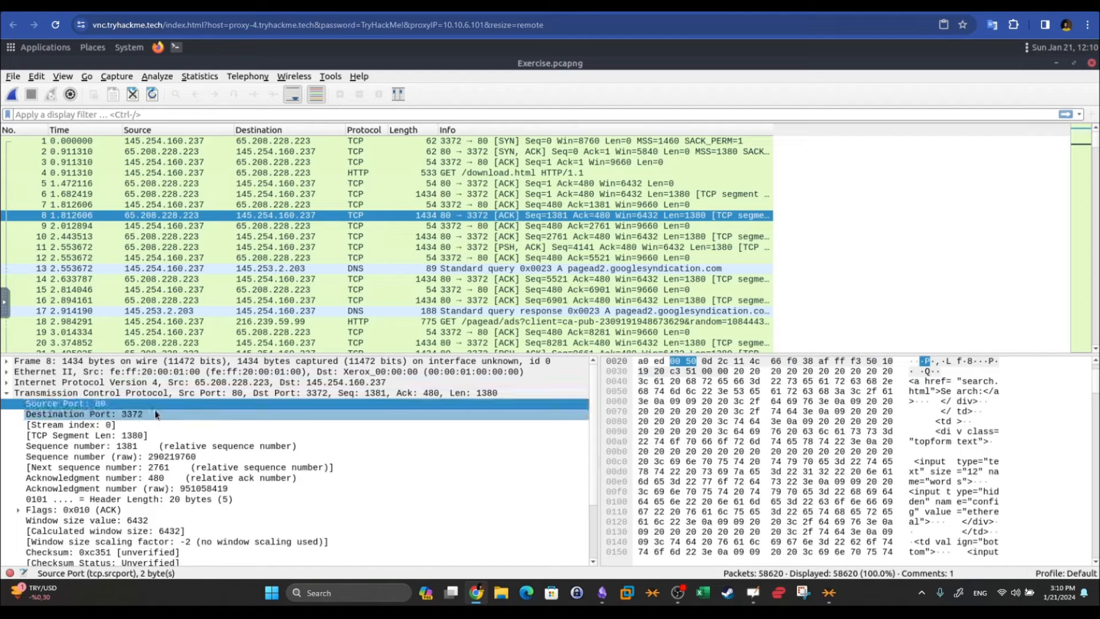
left_click(155, 413)
scroll(155, 414, "down", 2)
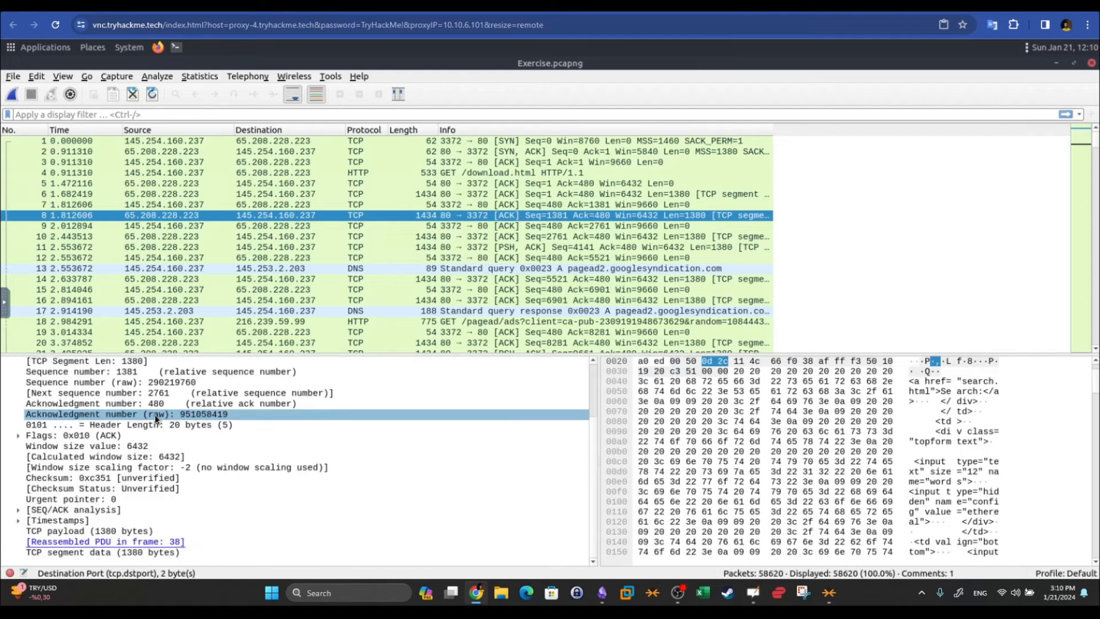
scroll(146, 413, "up", 2)
left_click(8, 382)
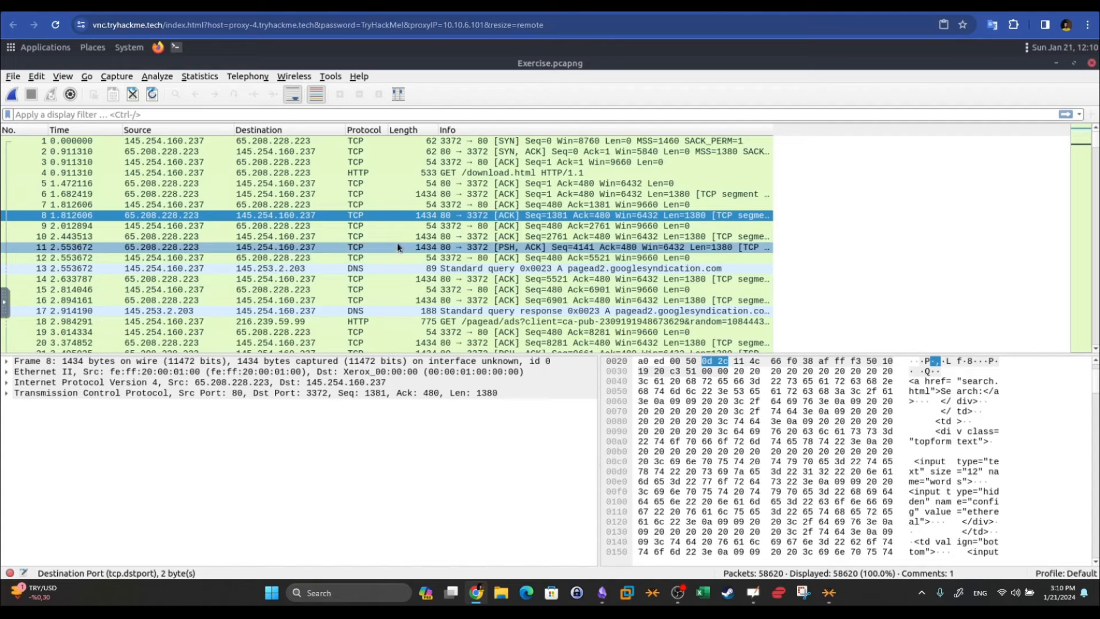
Select packet 4's HTTP layer, then browse packets 7, 11 and 15
left_click(360, 173)
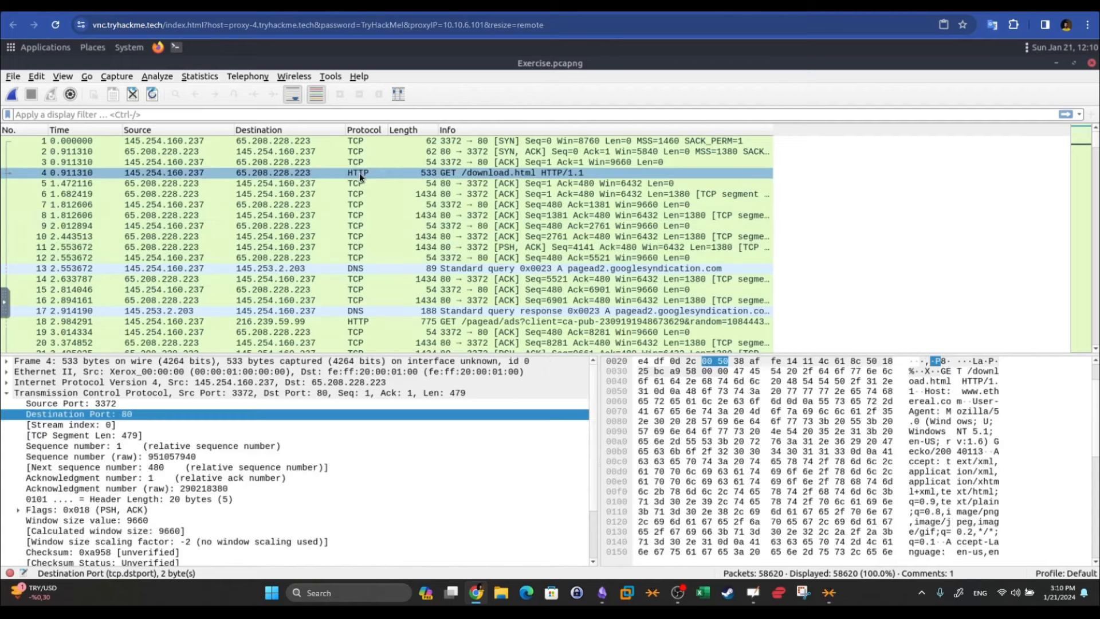
left_click(7, 393)
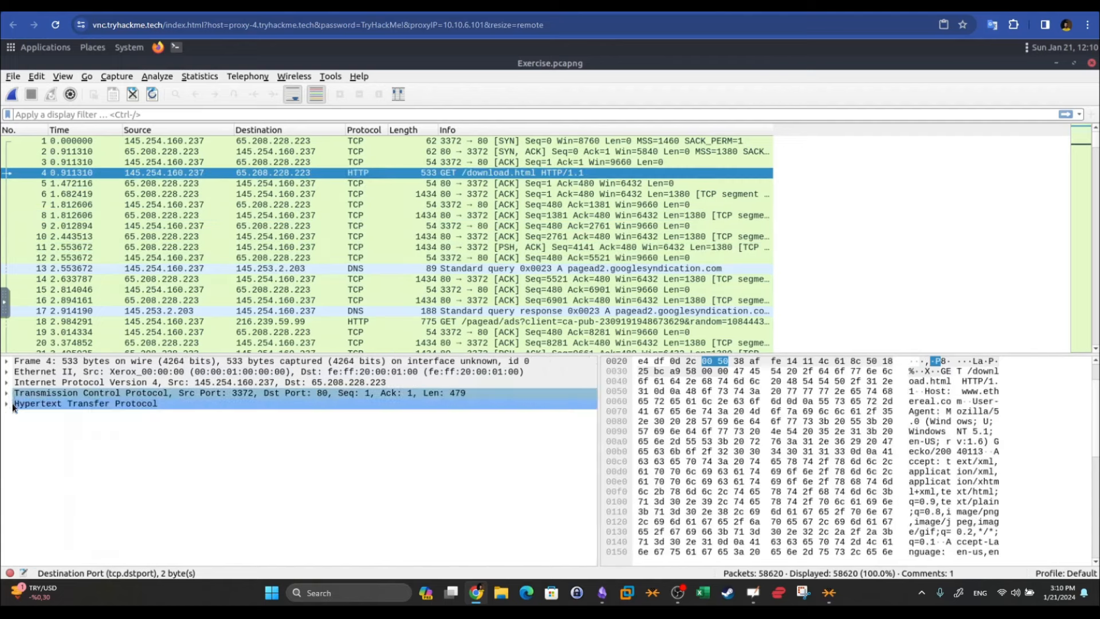
left_click(37, 404)
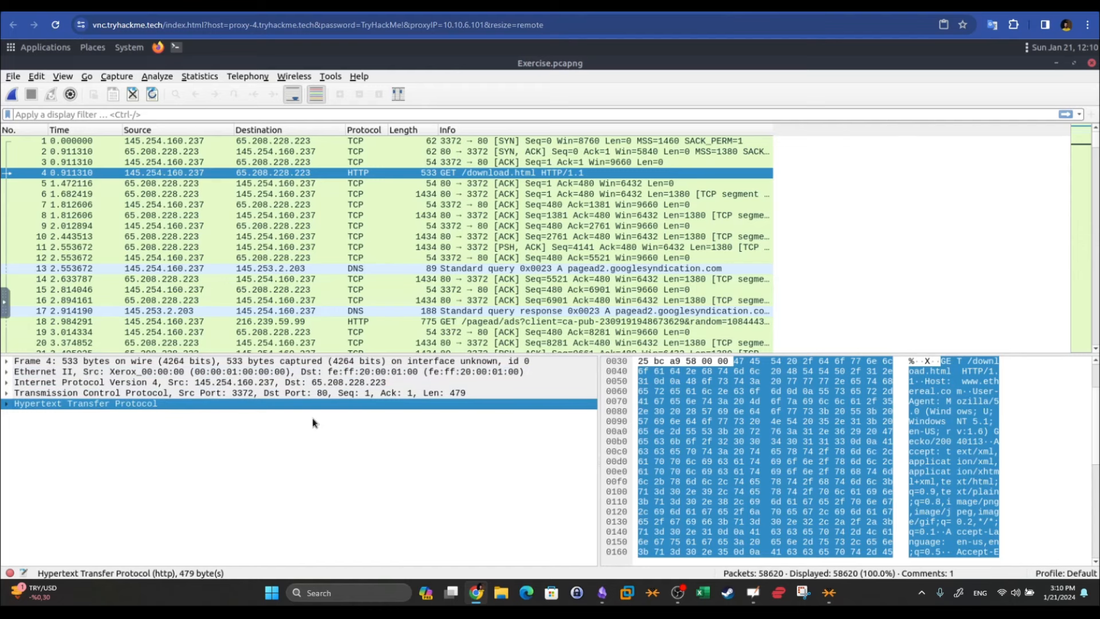
left_click(183, 206)
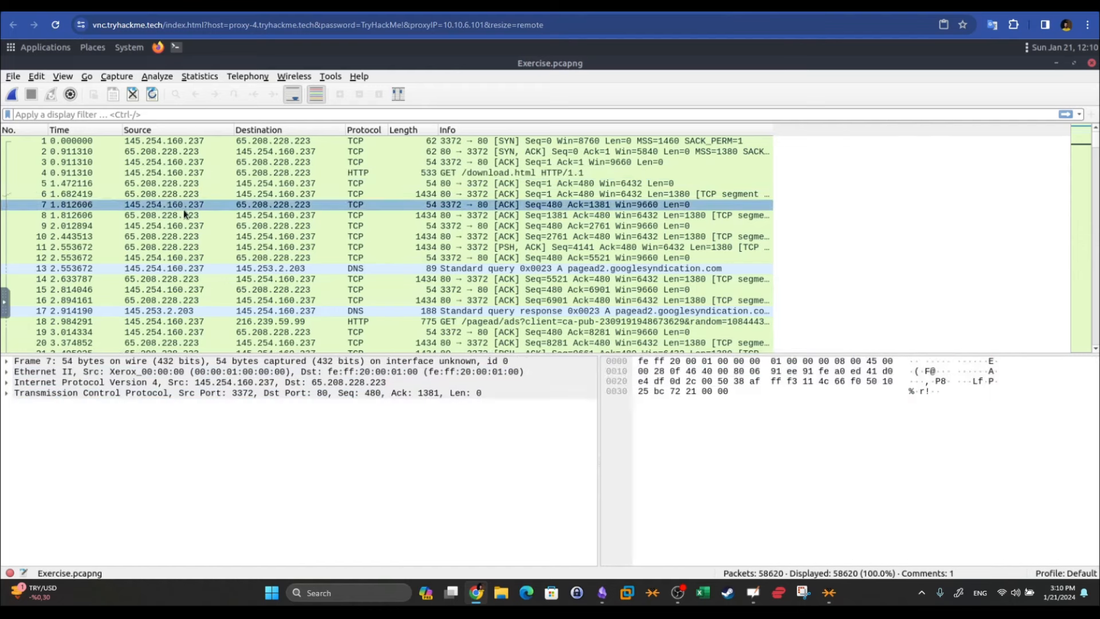
left_click(215, 248)
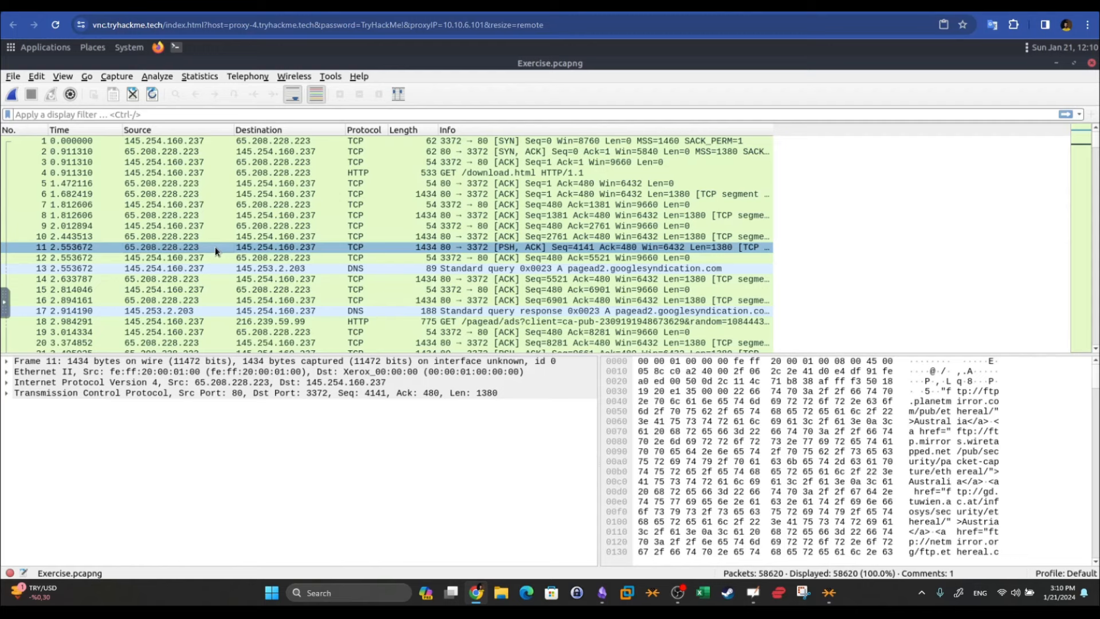
left_click(253, 289)
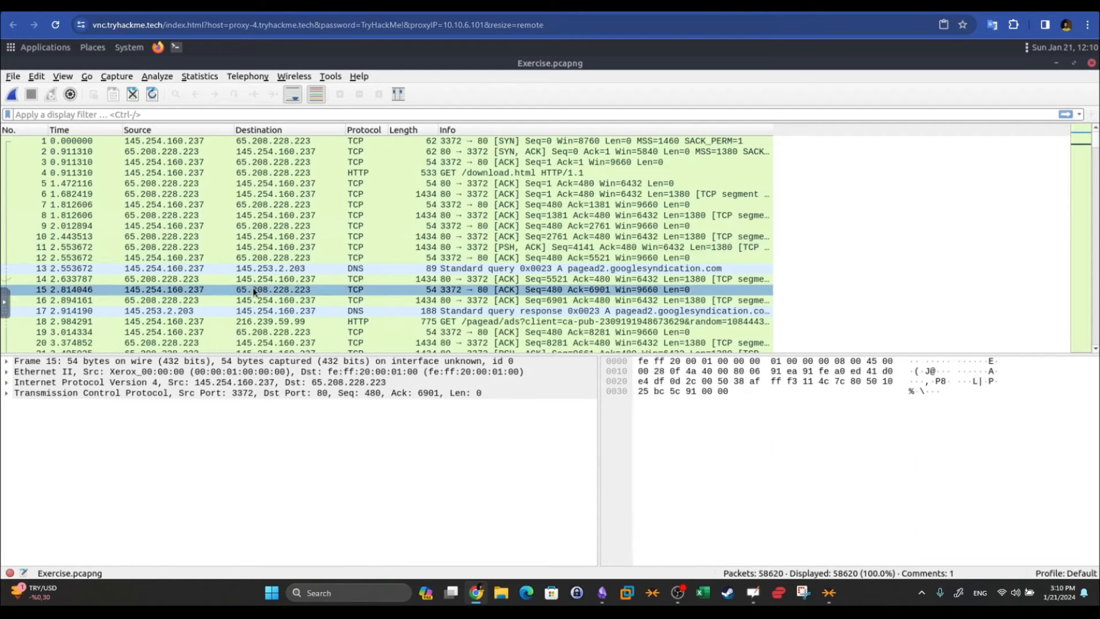
left_click(183, 393)
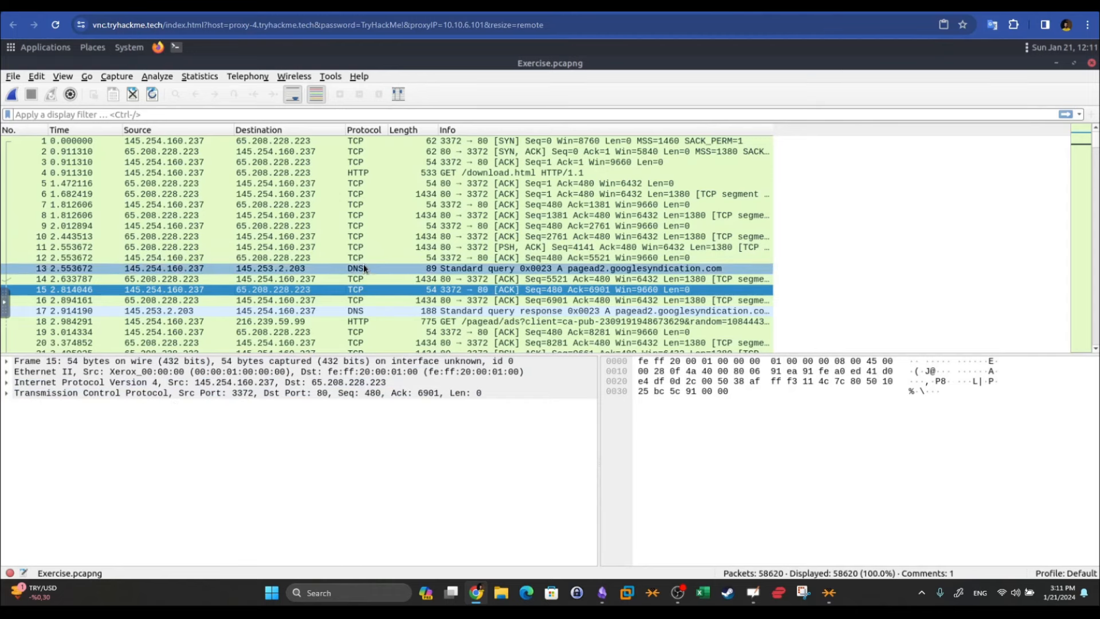
Expand packet 4's HTTP headers to review User-Agent and GET /download.html, then enlarge the packet list
left_click(359, 172)
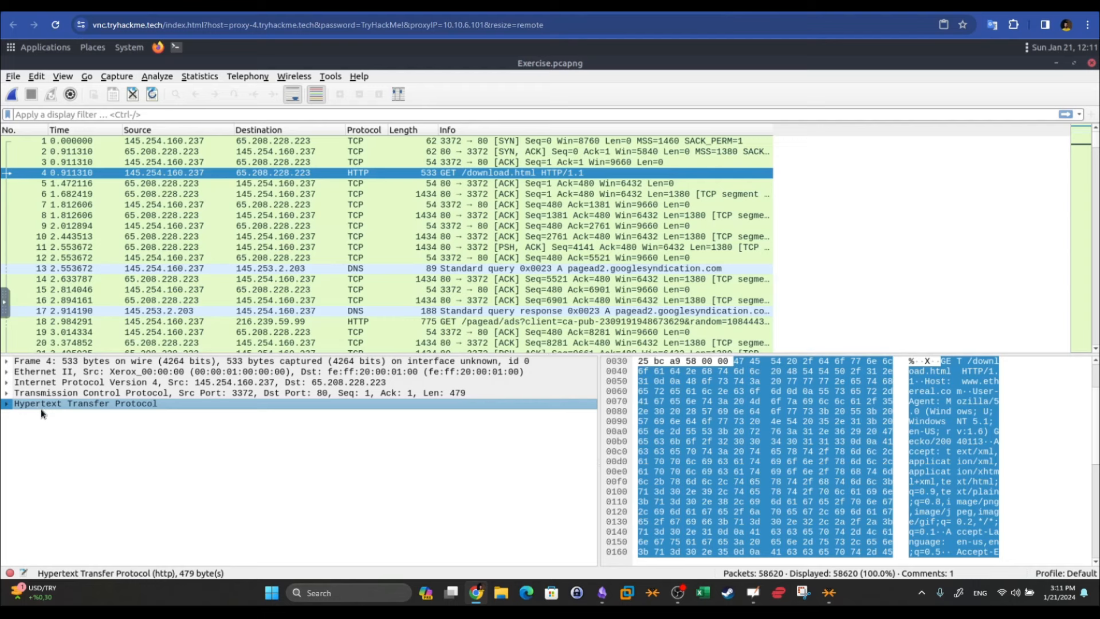
left_click(7, 403)
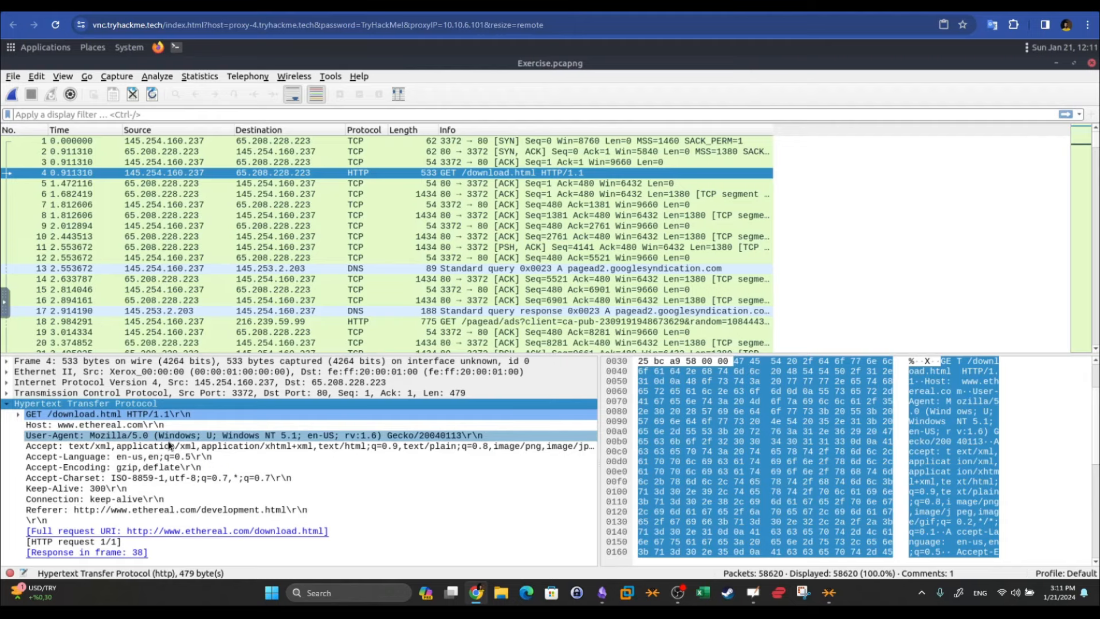
left_click(66, 435)
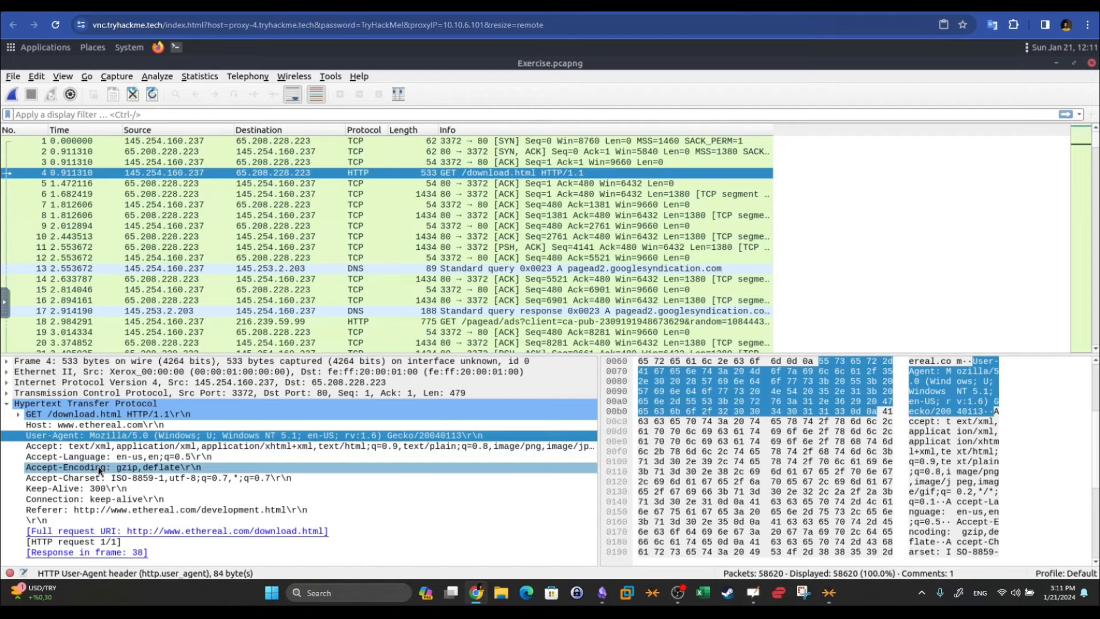
left_click(39, 414)
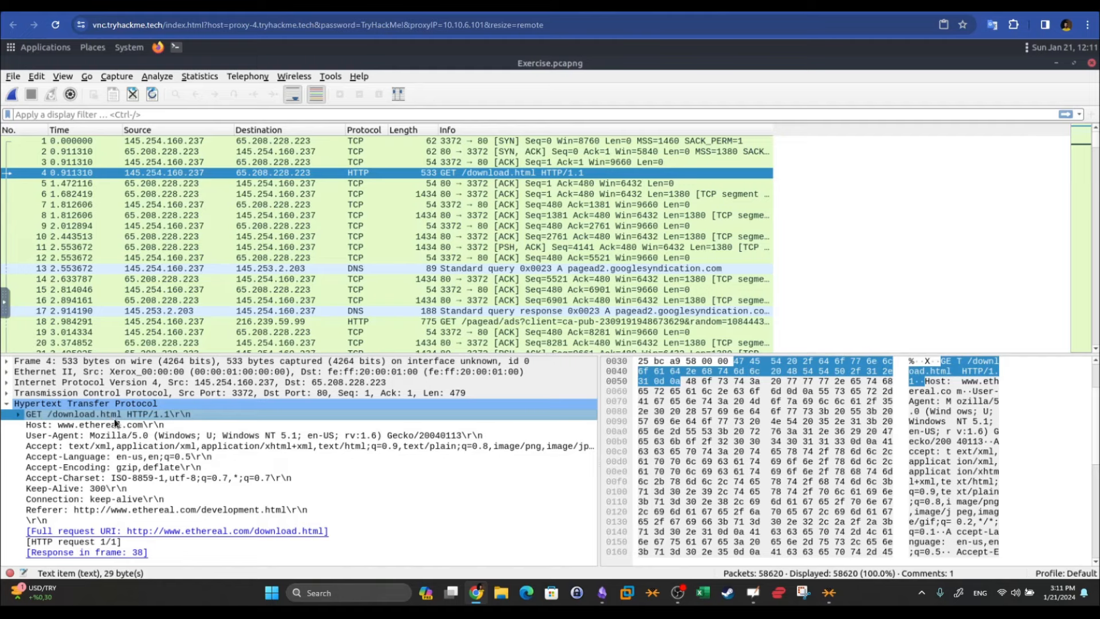
key("Left")
left_click(125, 435)
left_click(127, 403)
left_click(8, 404)
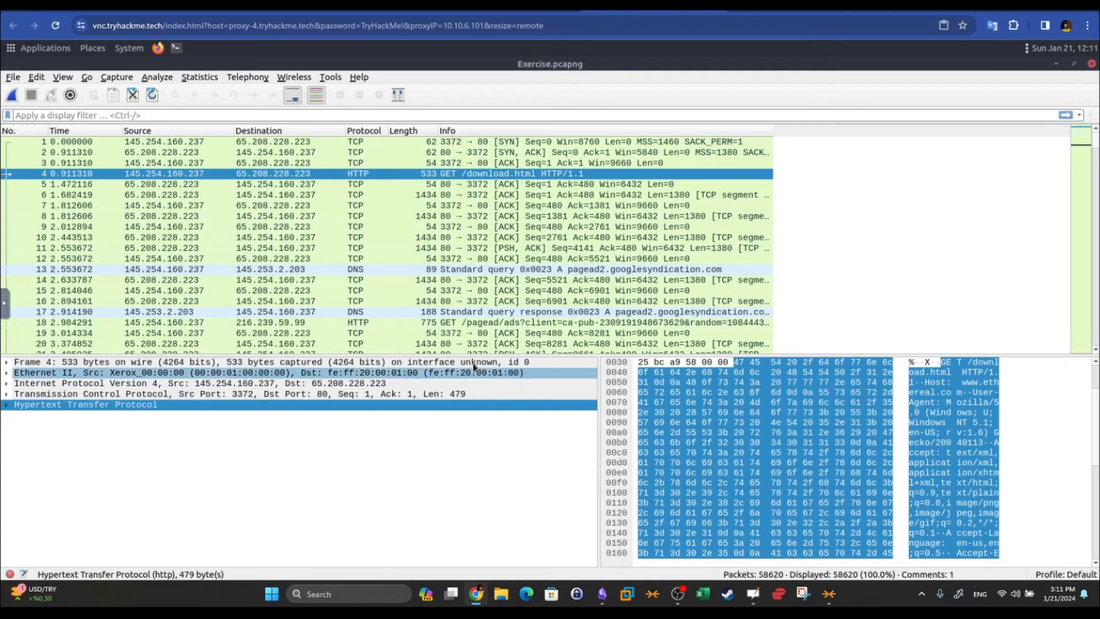
left_click_drag(478, 356, 478, 376)
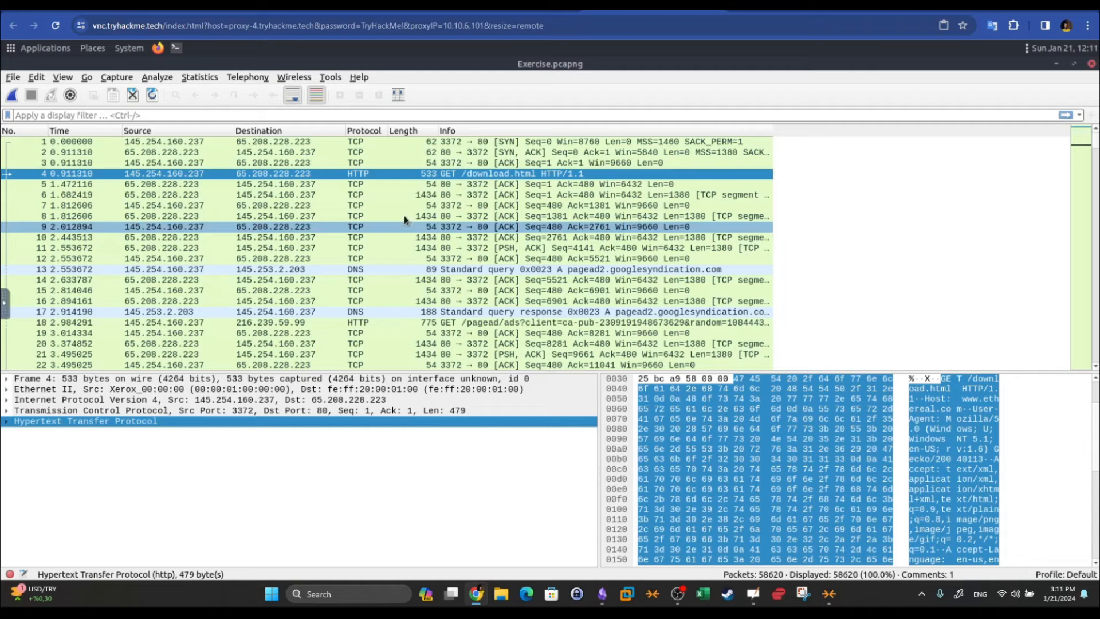
Scroll back to the top of the list and select packet 1, then the TCP ACK packet 3
scroll(344, 164, "down", 10)
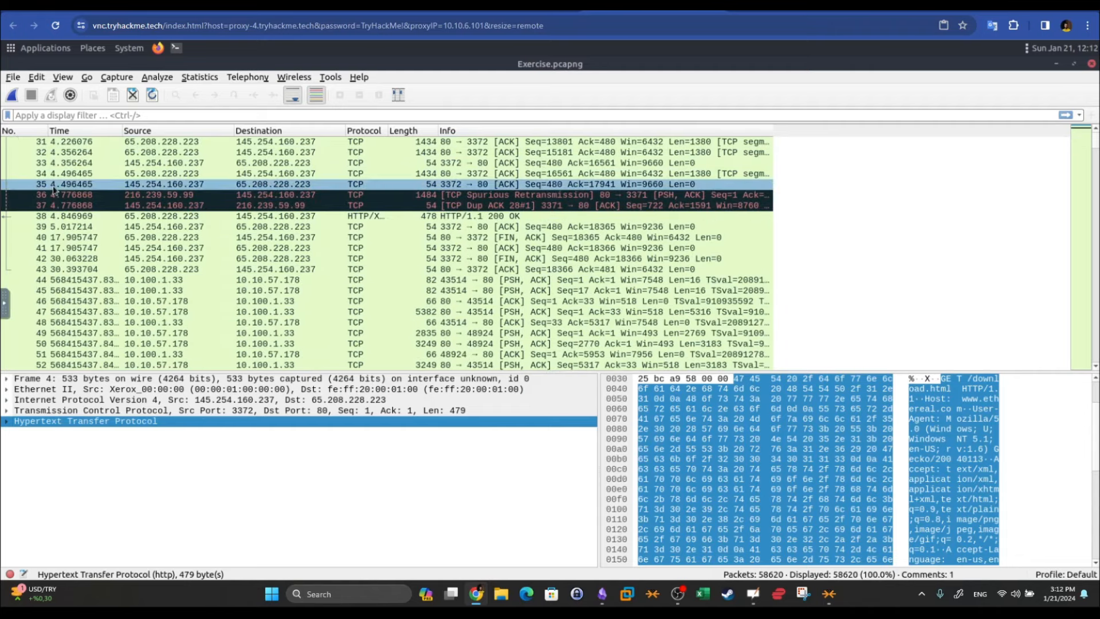
scroll(54, 190, "down", 5)
scroll(56, 191, "up", 8)
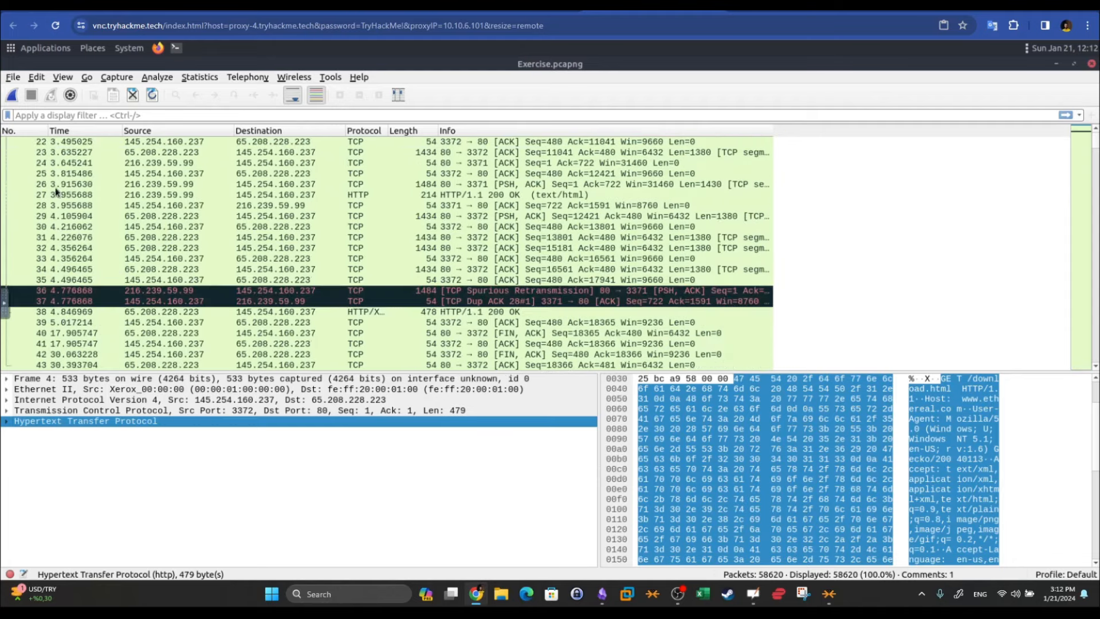
scroll(56, 191, "up", 7)
left_click(47, 144)
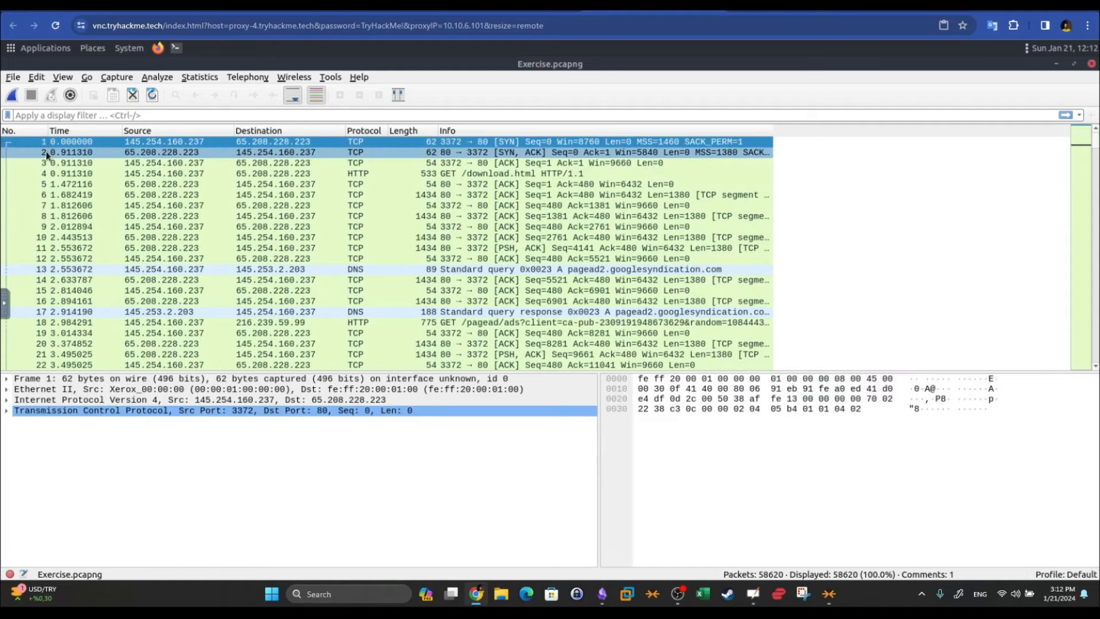
left_click(47, 162)
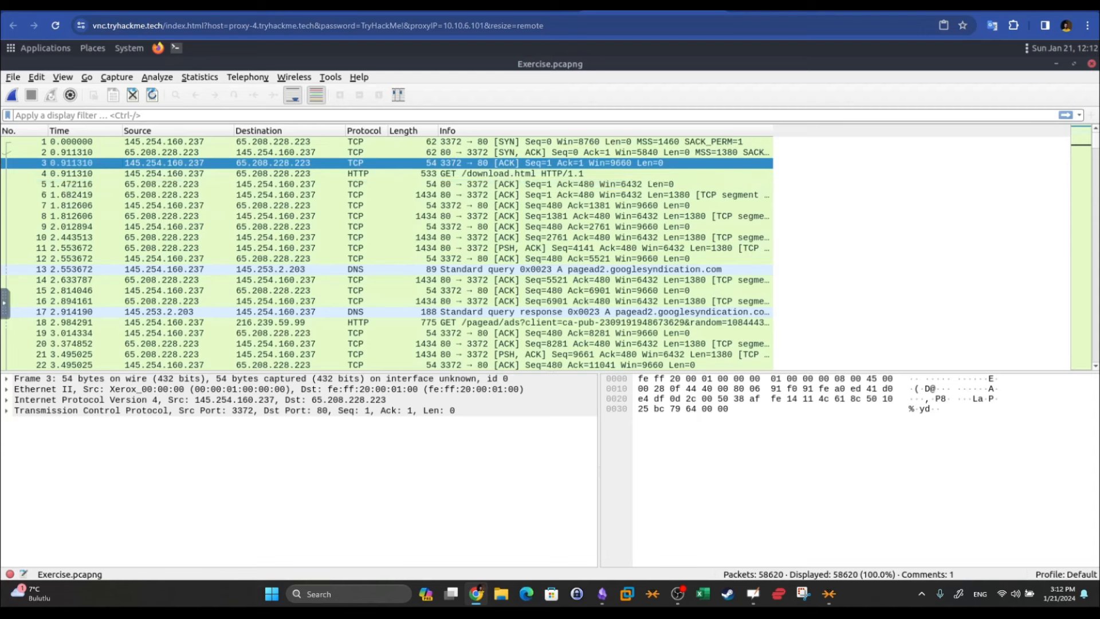
Jump directly to packet 5 with Go to Packet
left_click(84, 80)
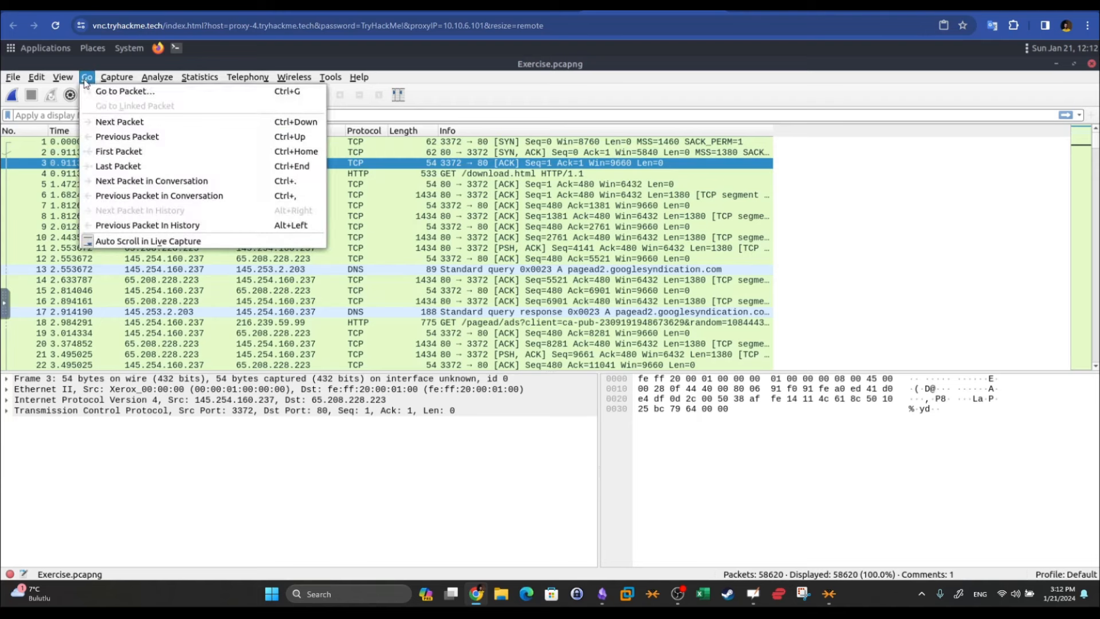
left_click(109, 95)
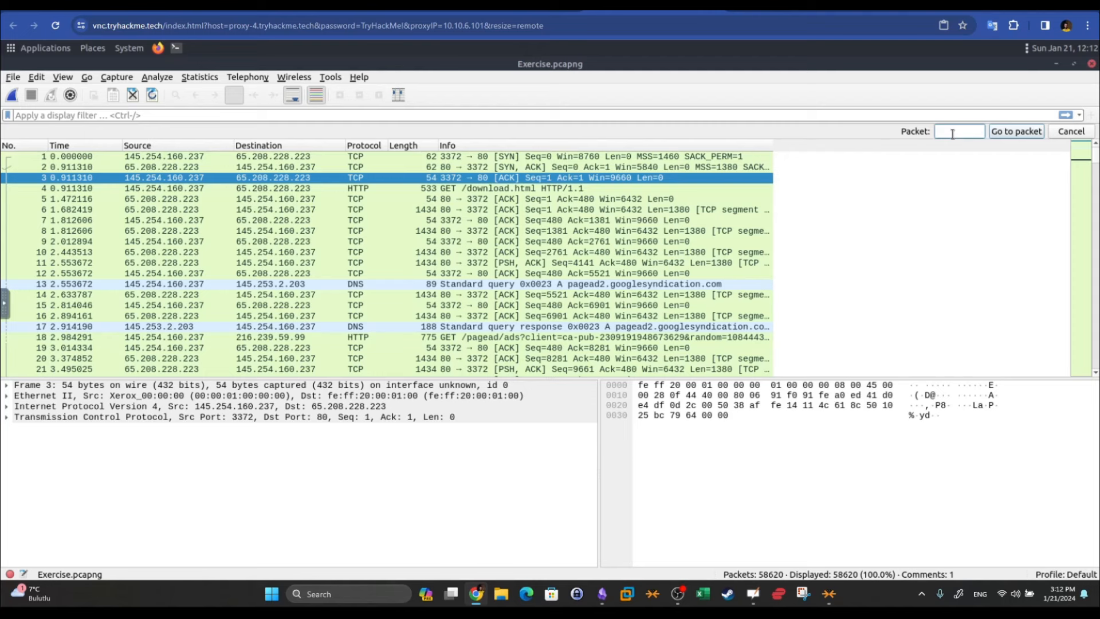
type("5")
left_click(1006, 133)
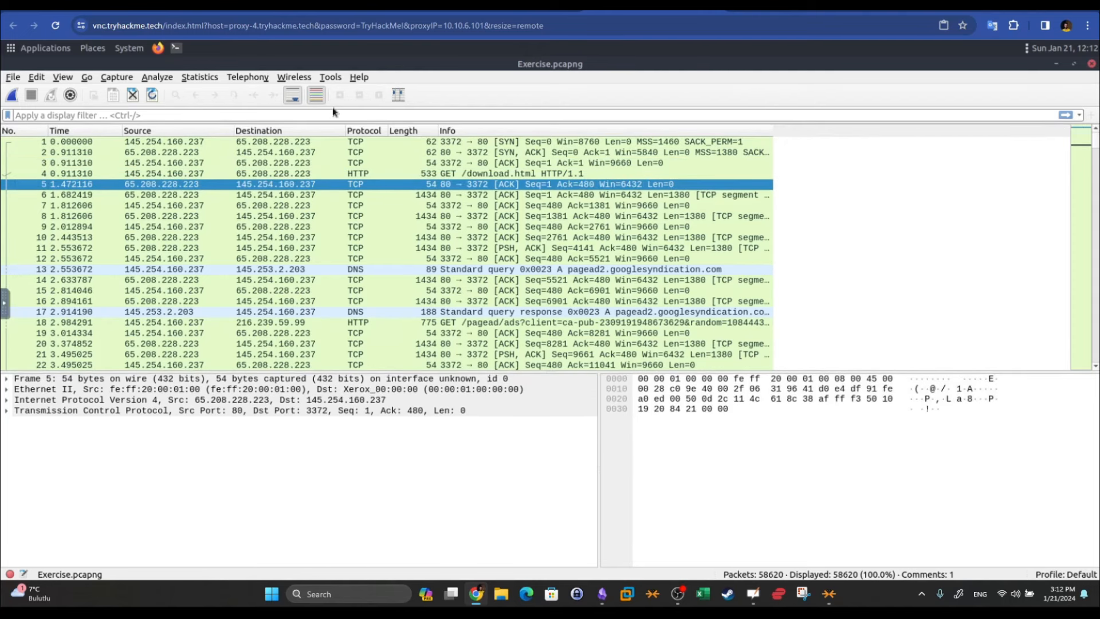
Jump to packet 50 and select its Ethernet II layer
left_click(87, 77)
left_click(96, 90)
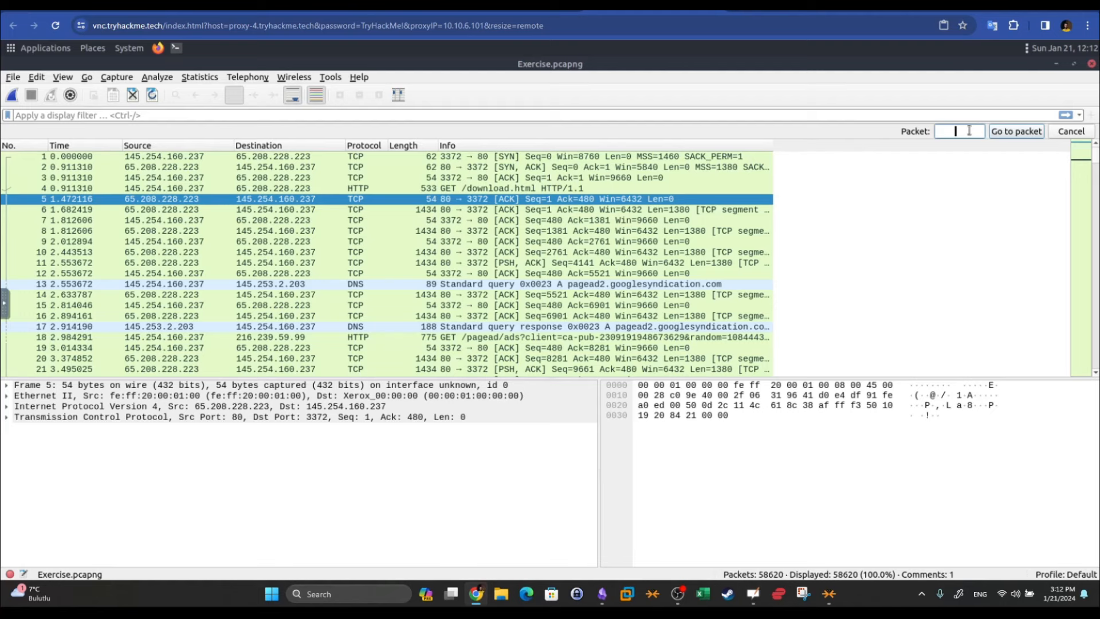
type("50")
left_click(1005, 133)
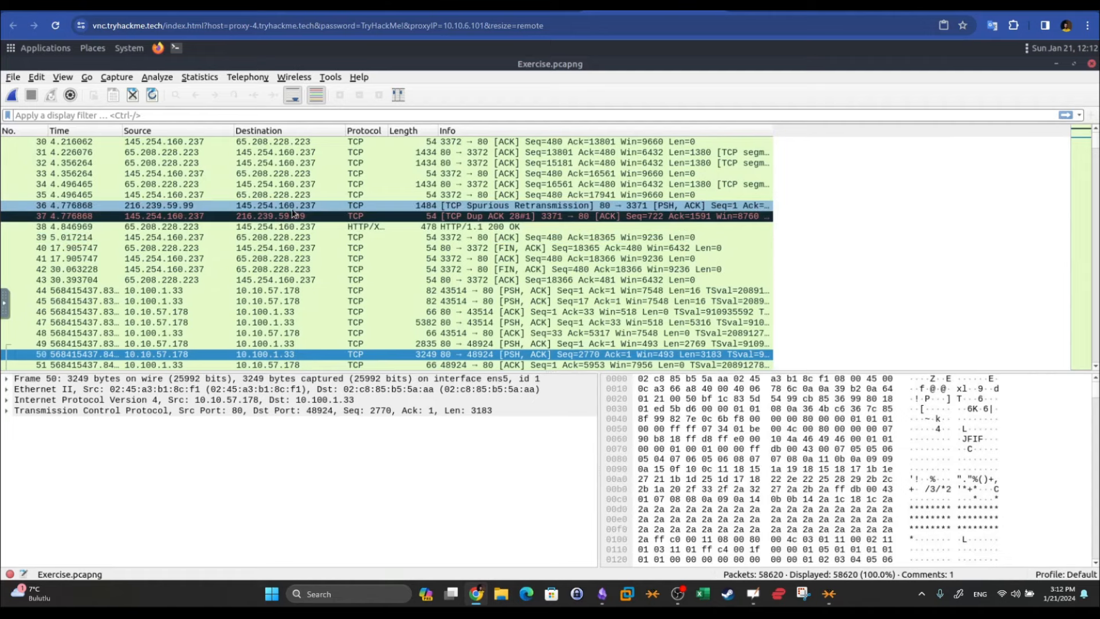
scroll(293, 212, "down", 3)
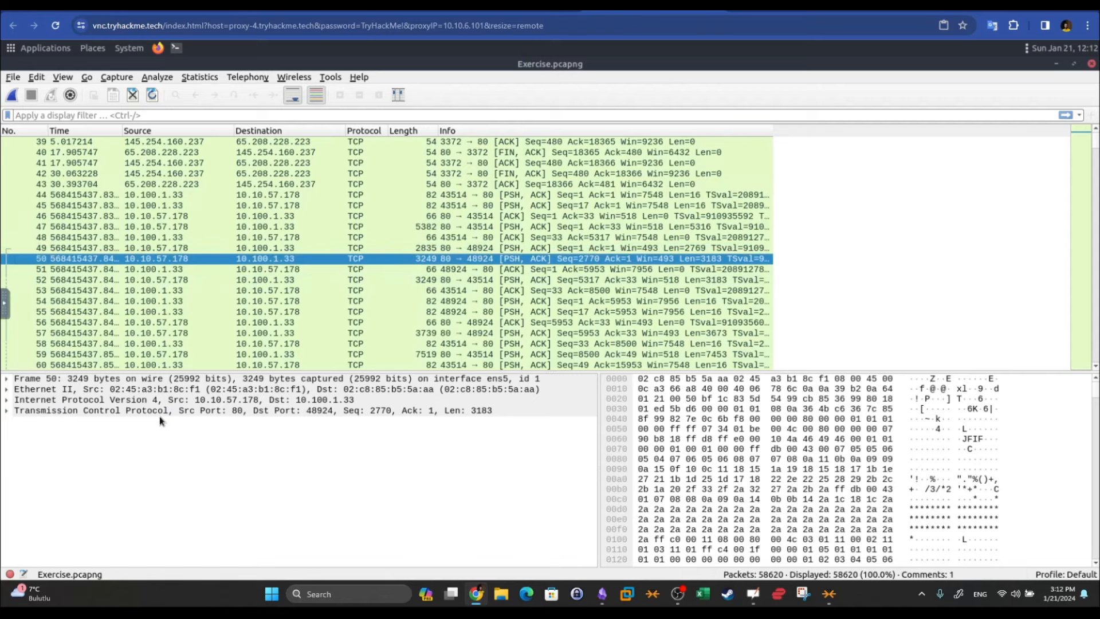
left_click(159, 391)
Open Find Packet and set the search area to Packet details
left_click(37, 78)
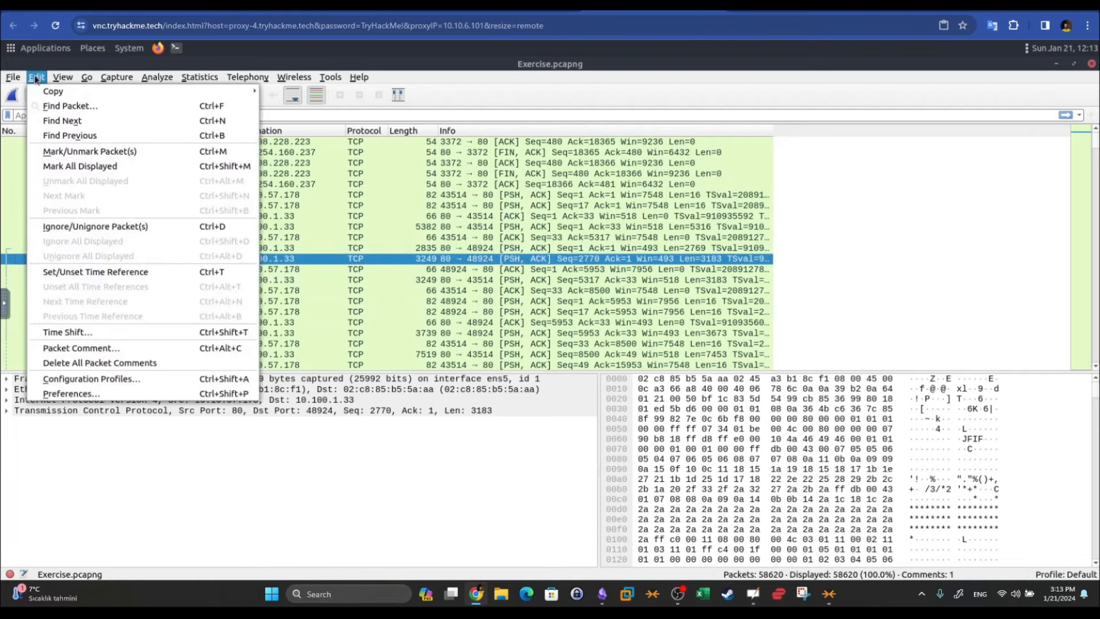
left_click(66, 106)
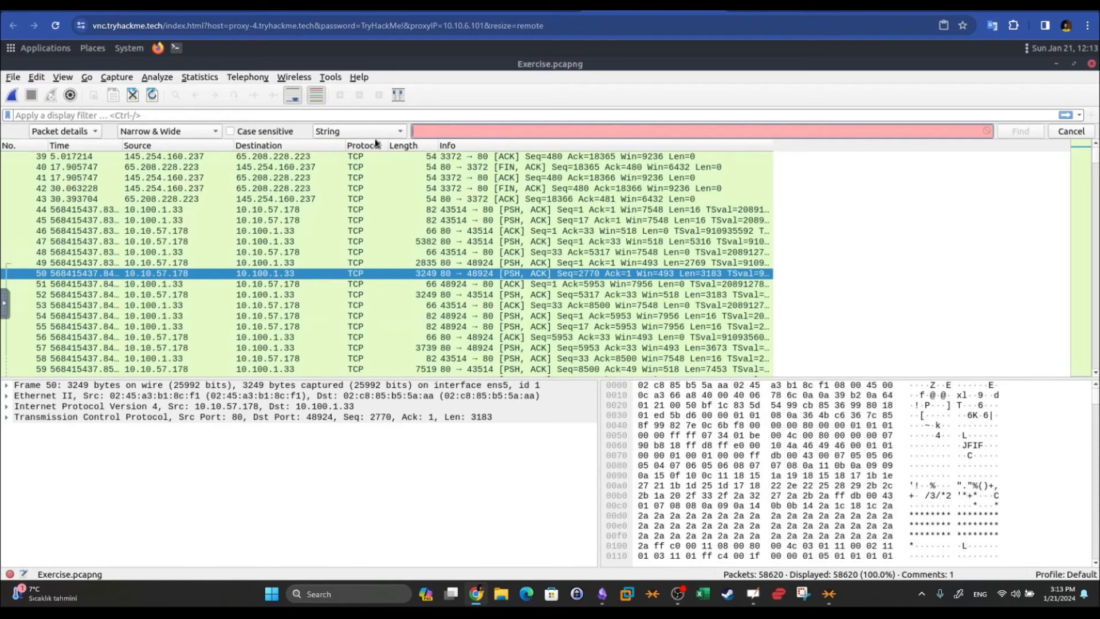
left_click(87, 133)
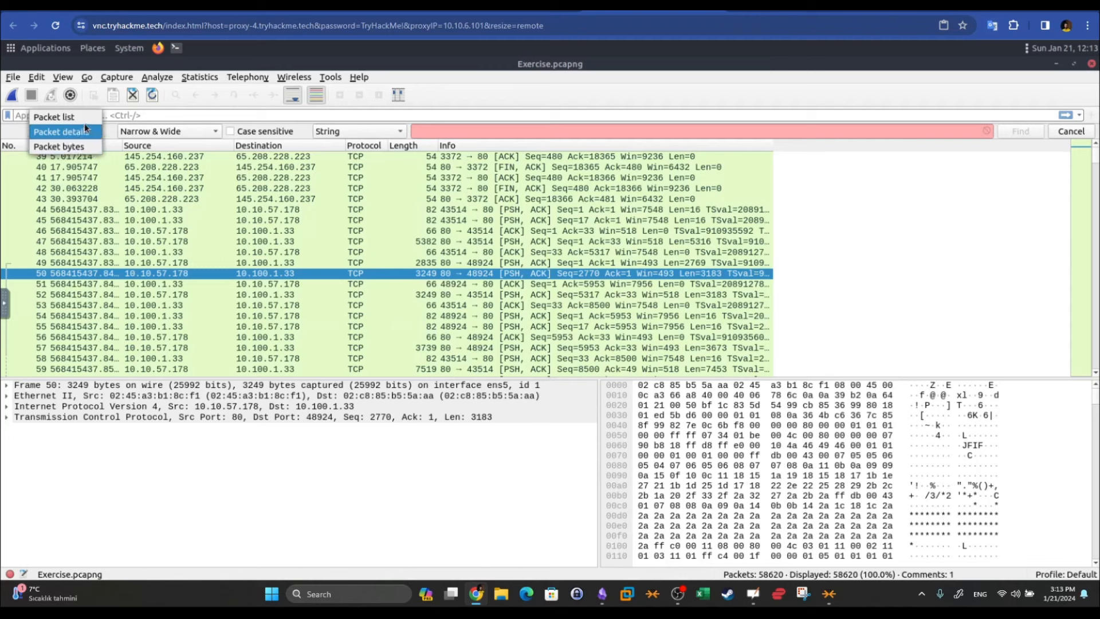
left_click(86, 122)
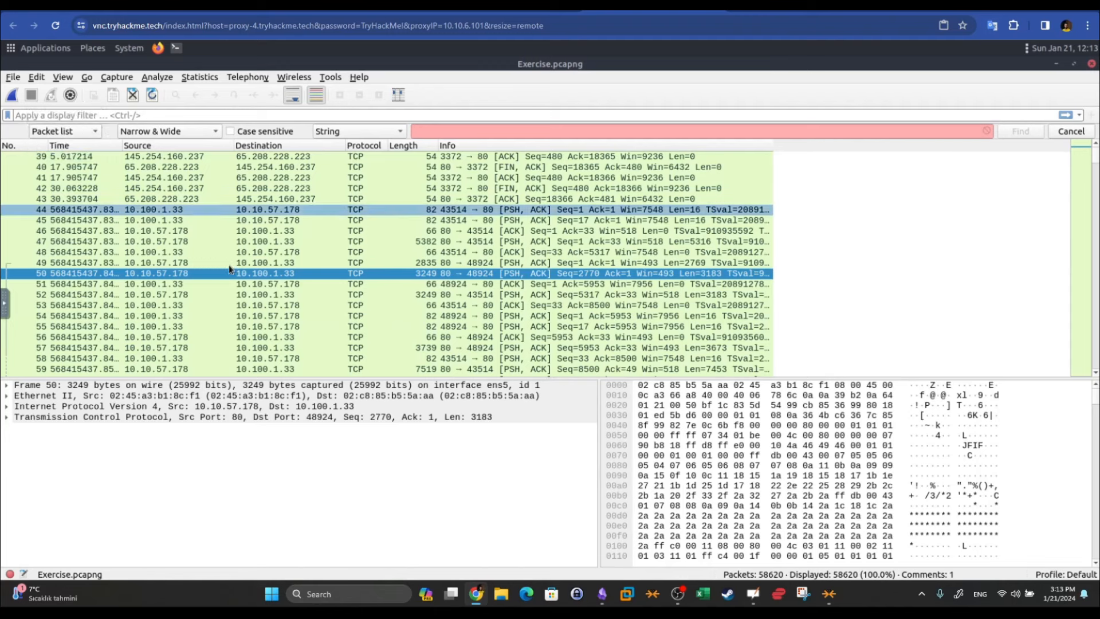
left_click(98, 136)
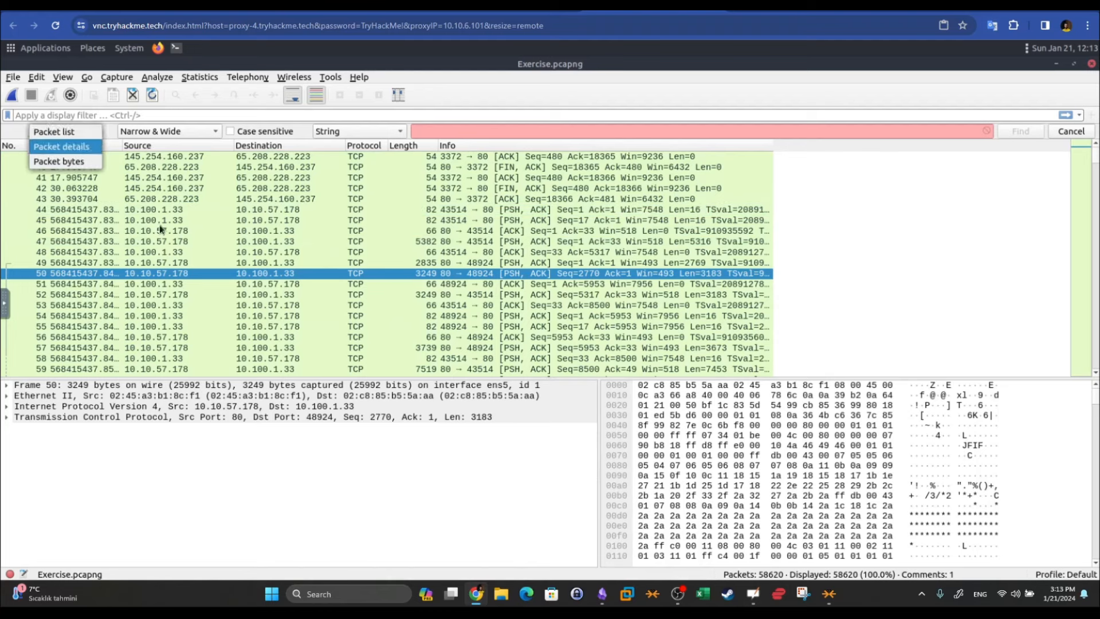
left_click(284, 415)
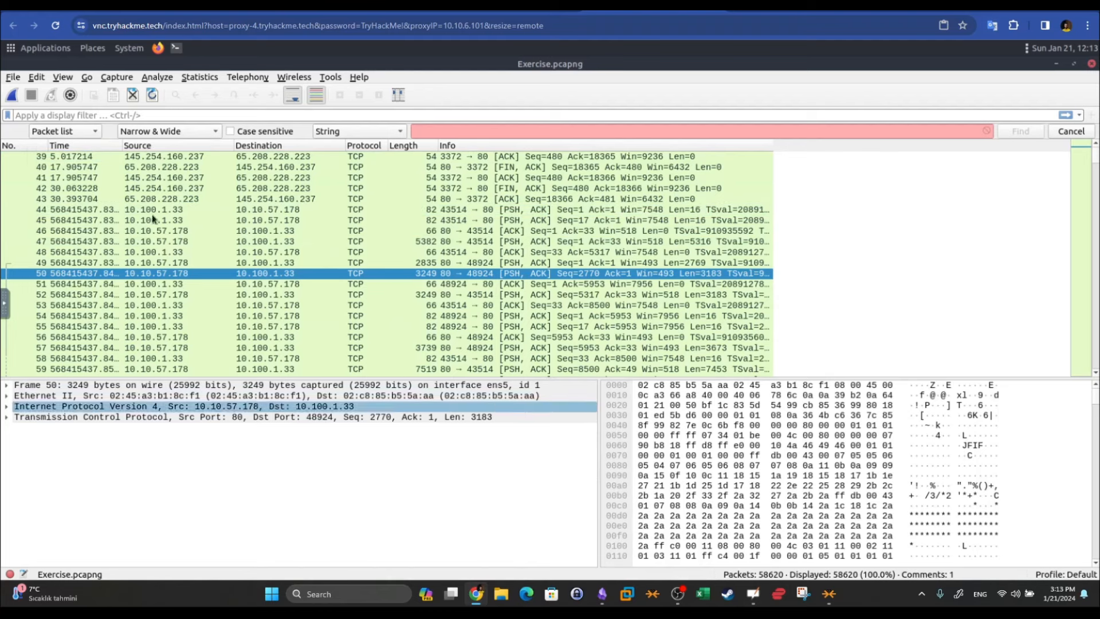
left_click(85, 133)
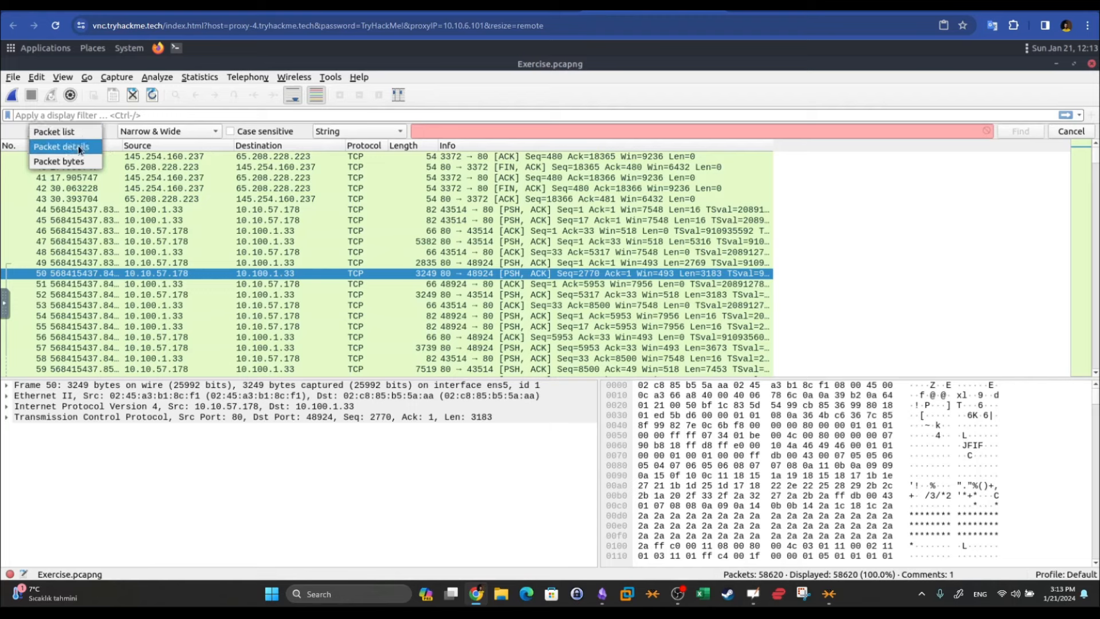
left_click(79, 147)
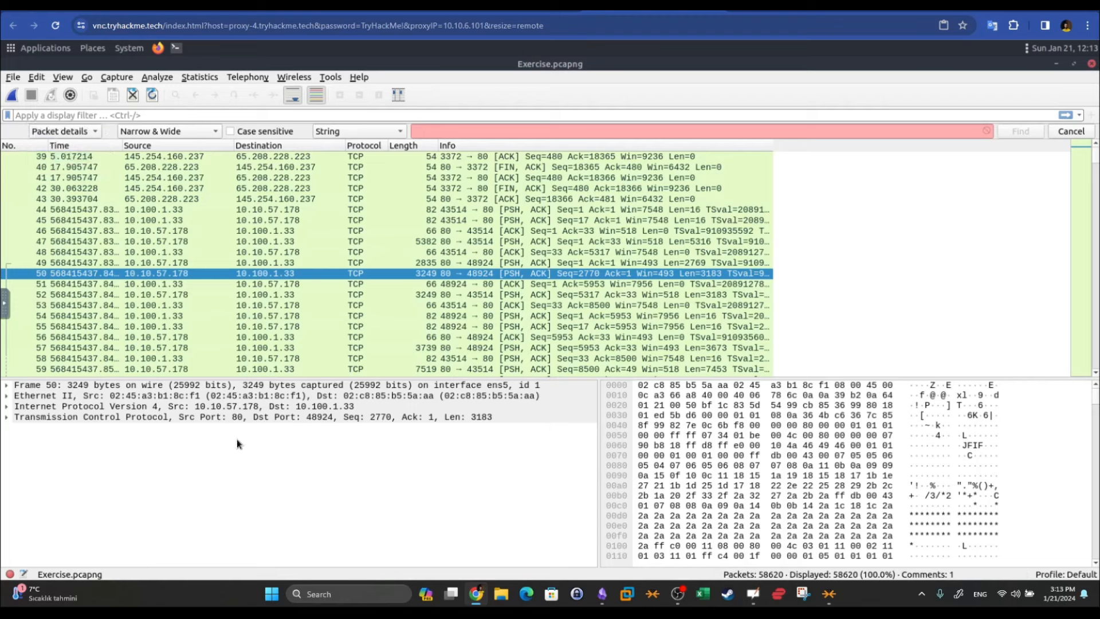
left_click(190, 415)
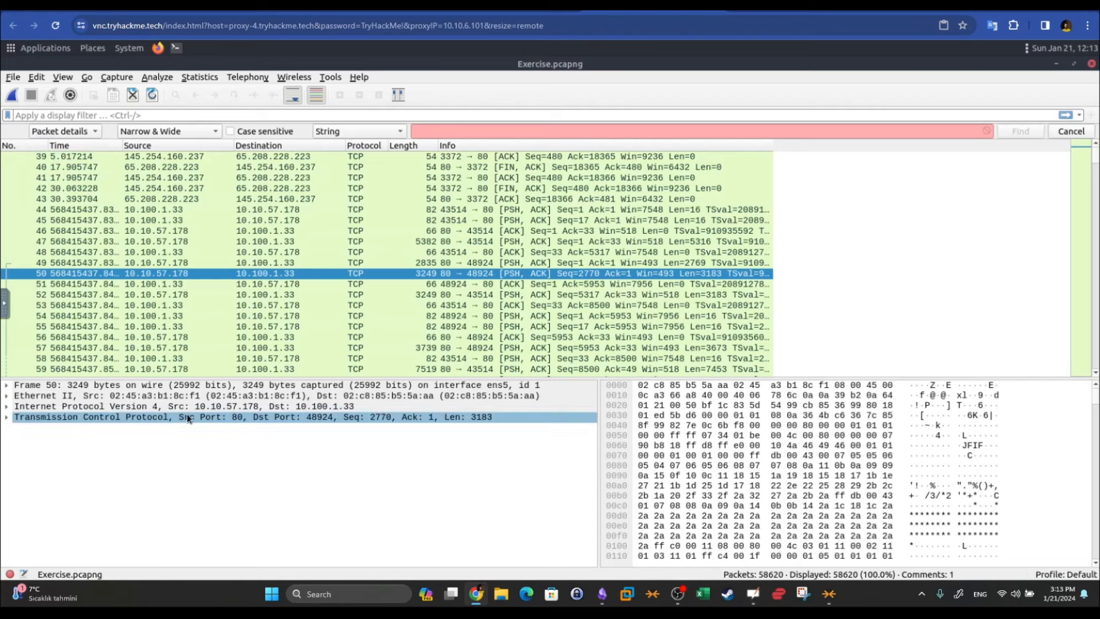
Switch the search type from Regular Expression to String
left_click(383, 135)
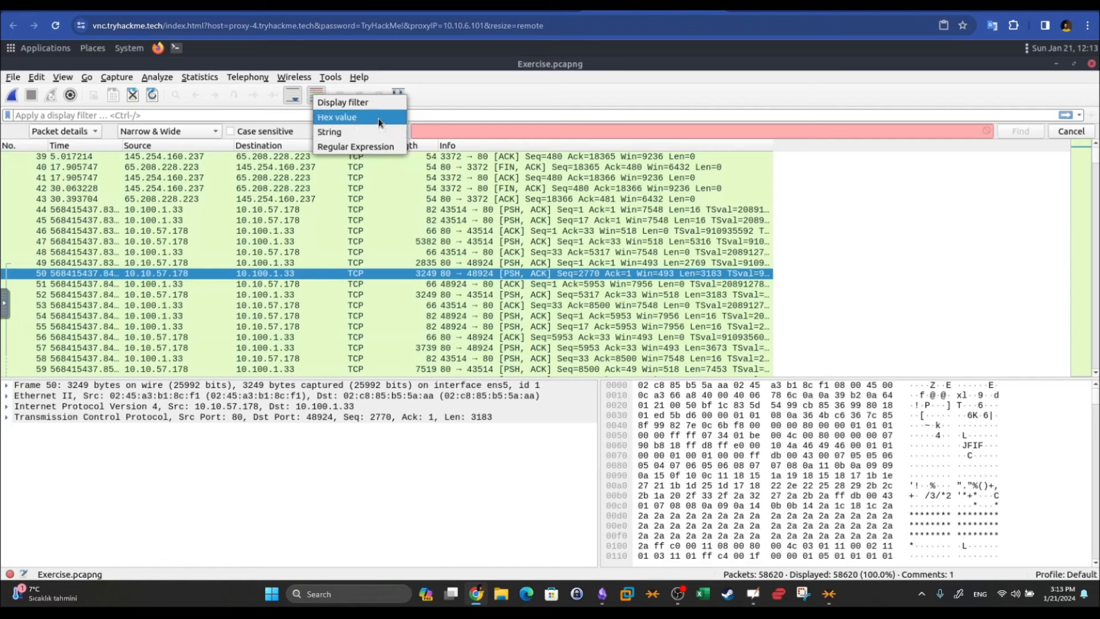
left_click(379, 147)
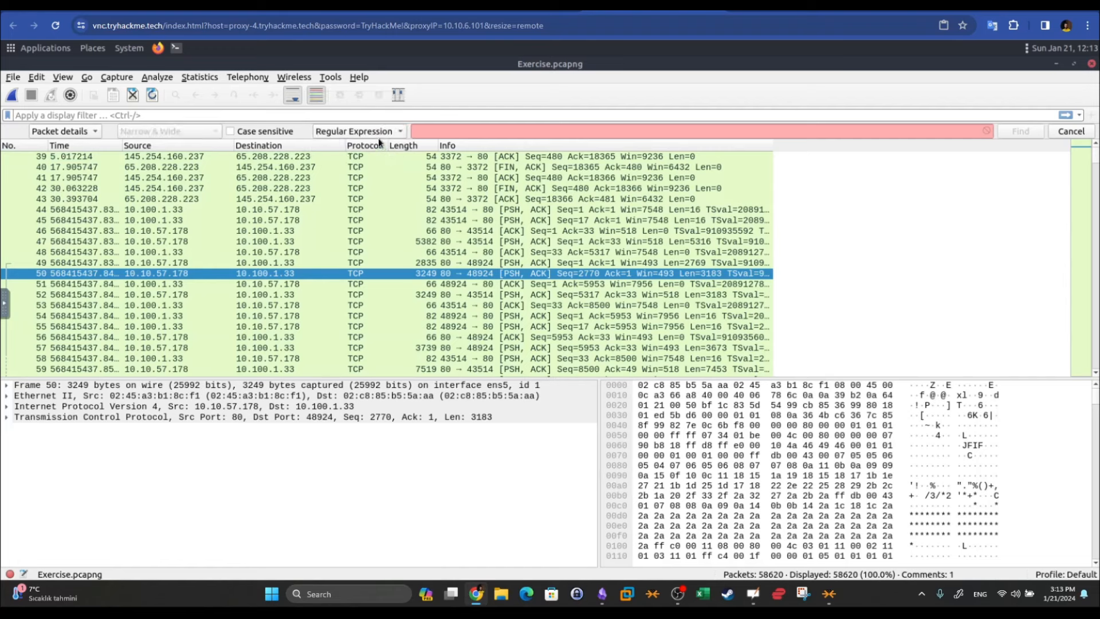
left_click(378, 137)
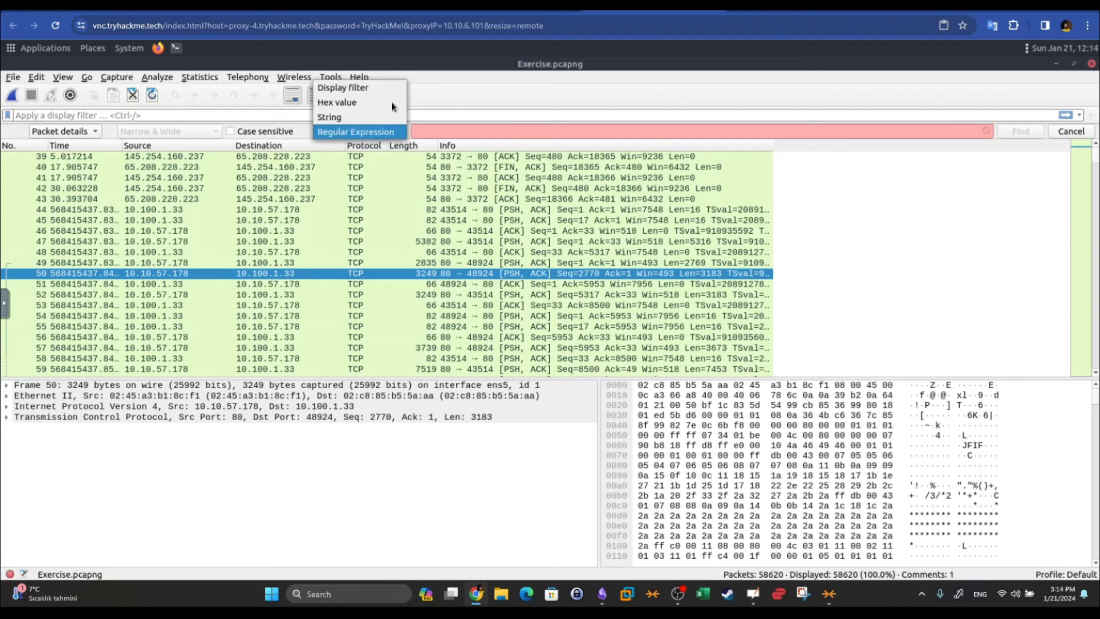
left_click(366, 118)
left_click(371, 131)
left_click(369, 146)
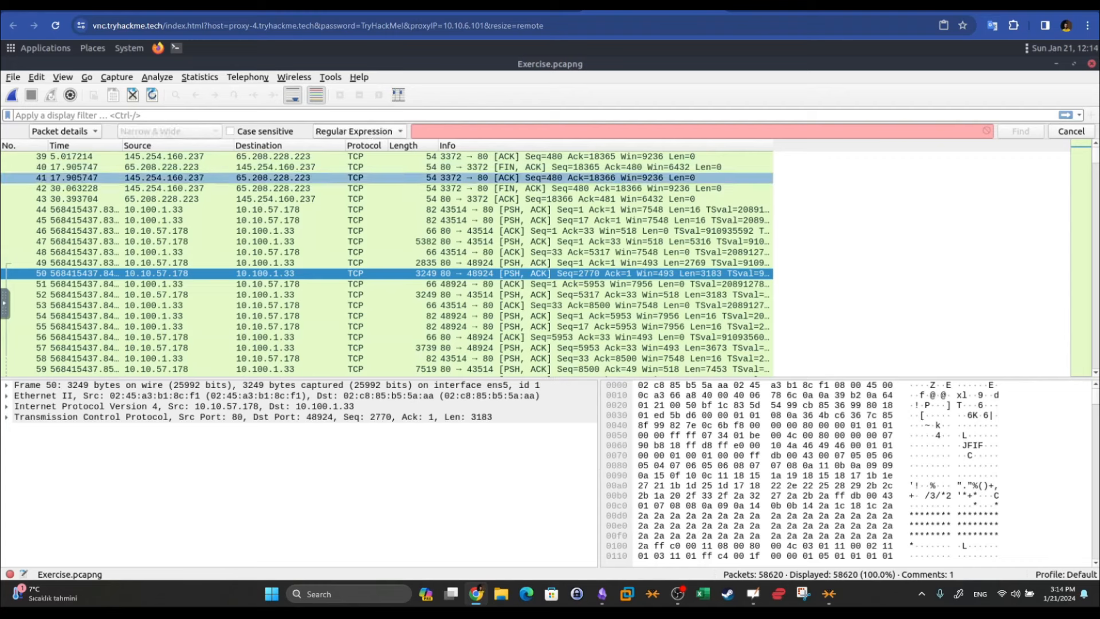
left_click(342, 133)
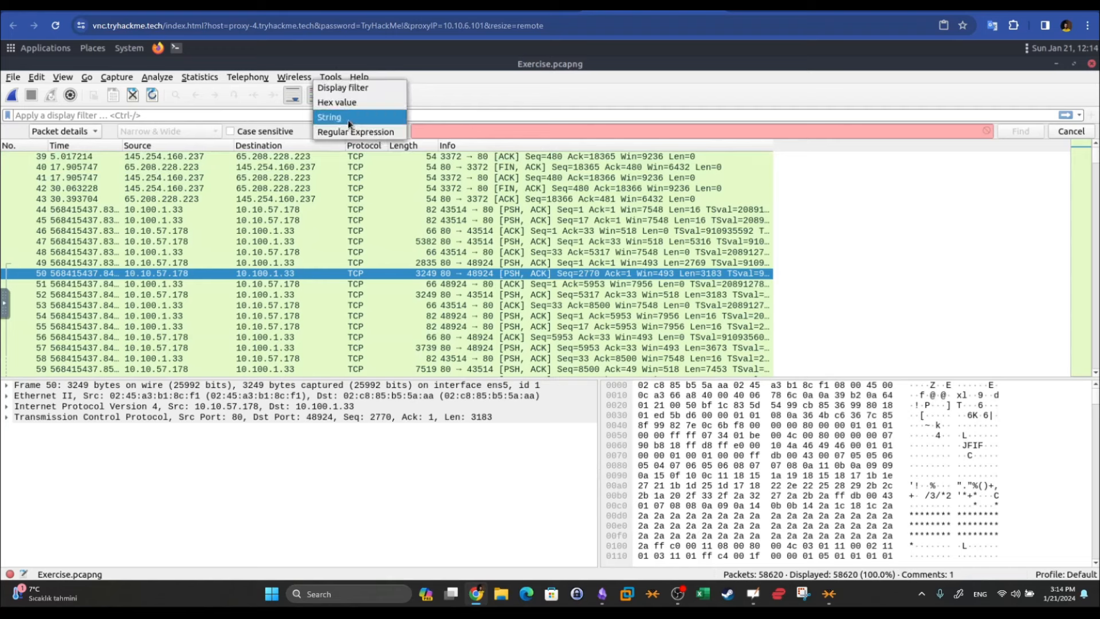
left_click(348, 118)
left_click(420, 129)
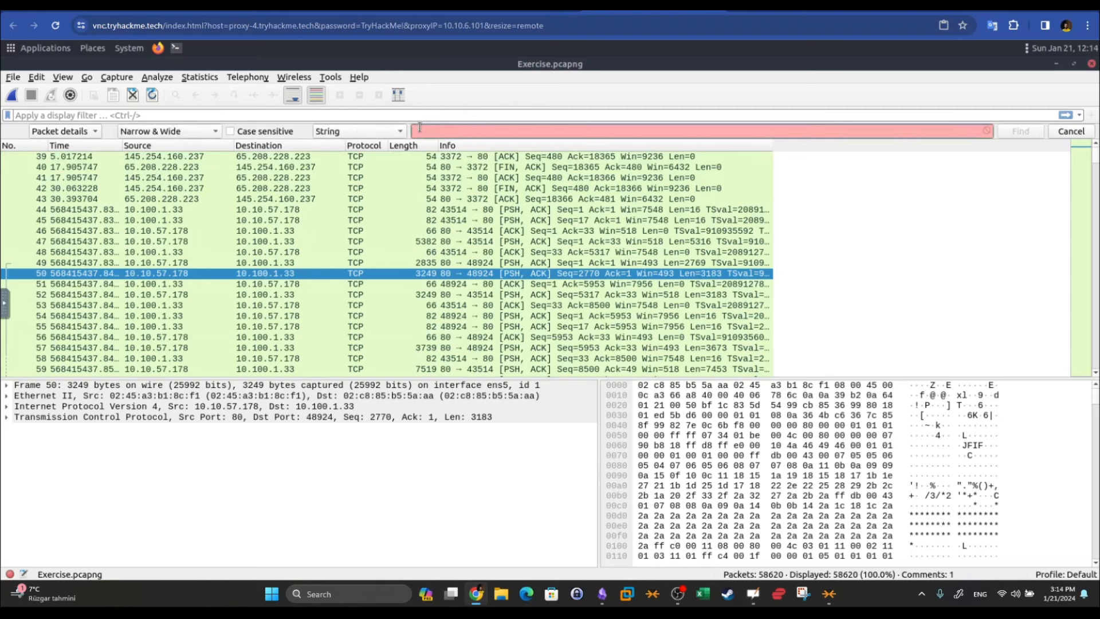
Search the packets for the string 'download', landing on HTTP frame 31192 with its HTML response
type("download")
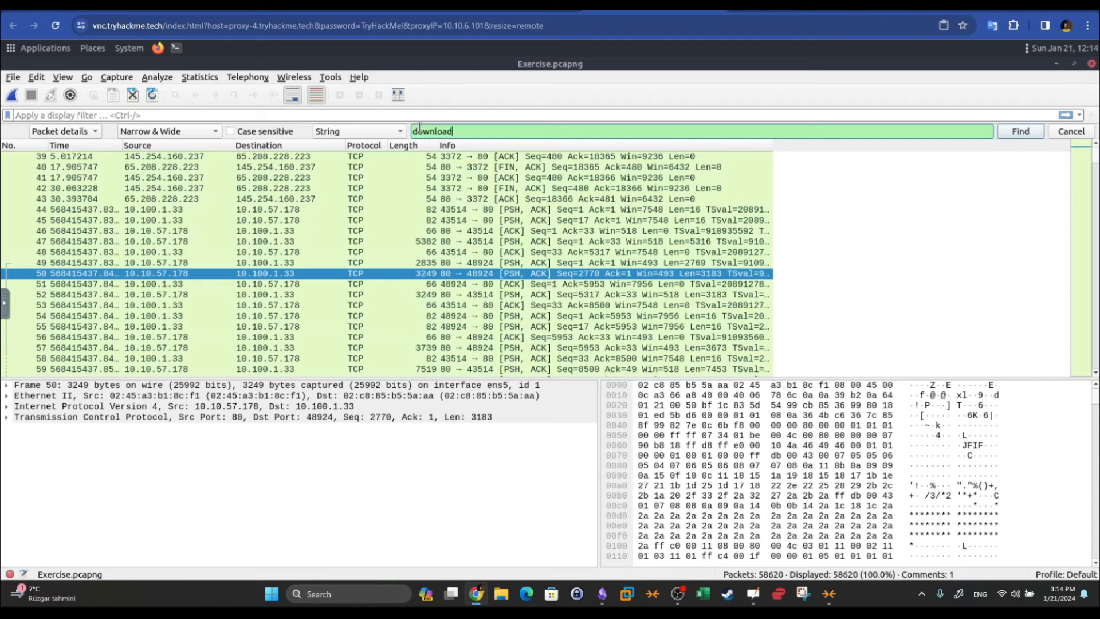
left_click(1023, 134)
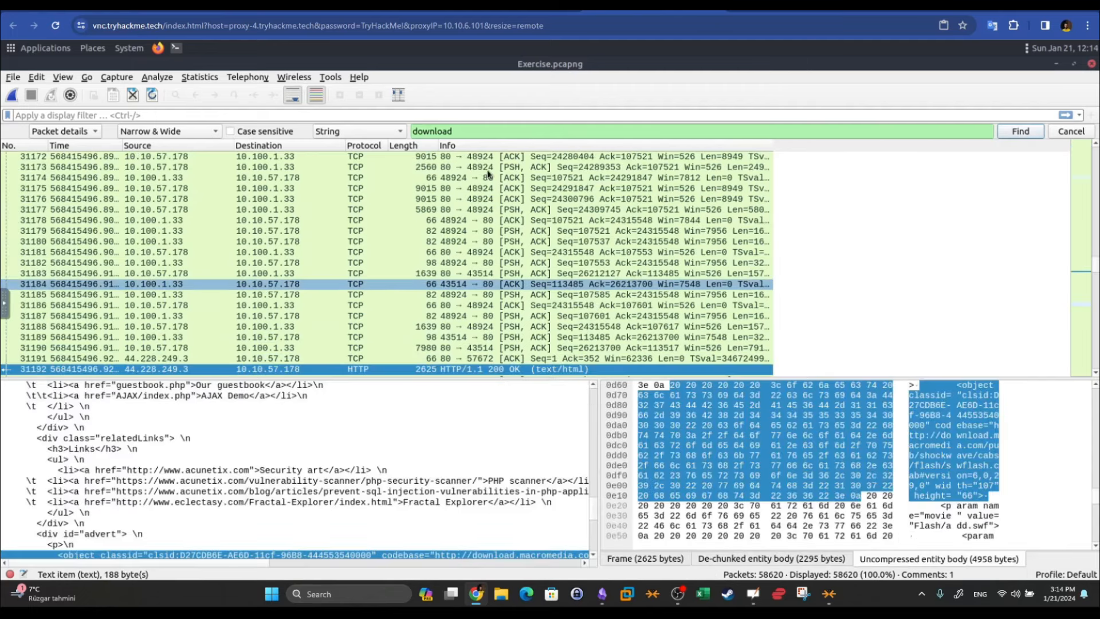
left_click_drag(456, 131, 406, 131)
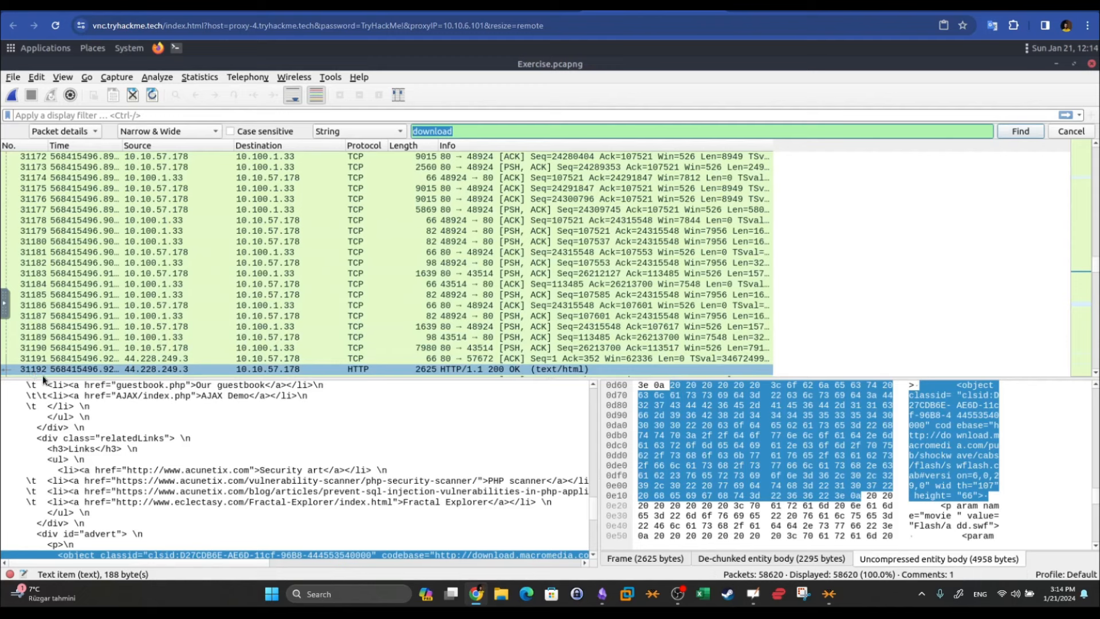
left_click_drag(594, 513, 594, 522)
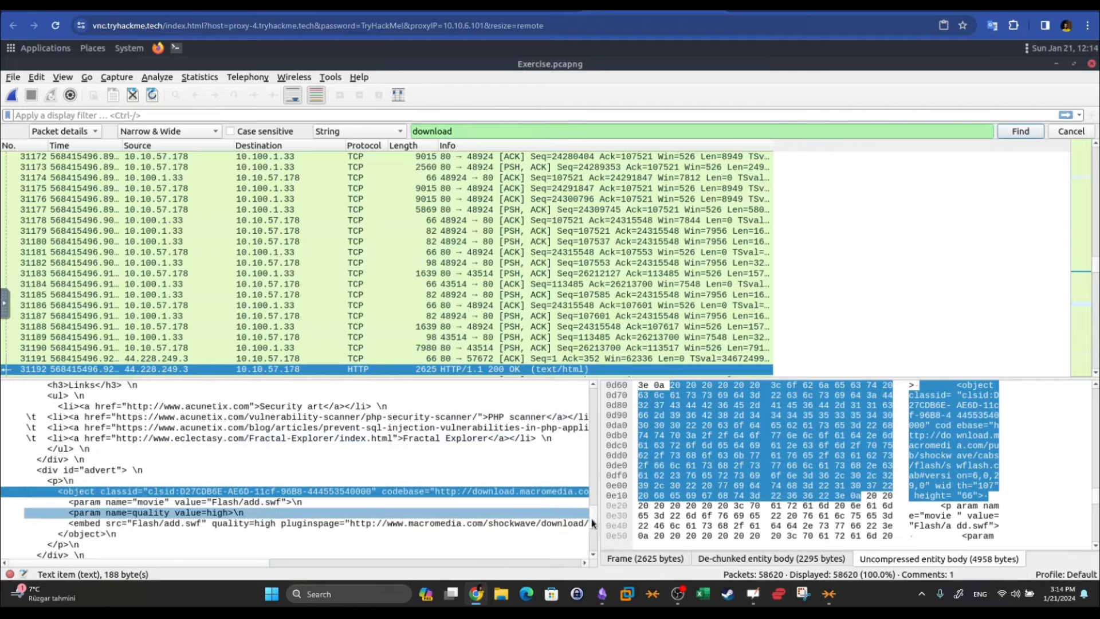
scroll(577, 421, "up", 15)
scroll(578, 421, "up", 5)
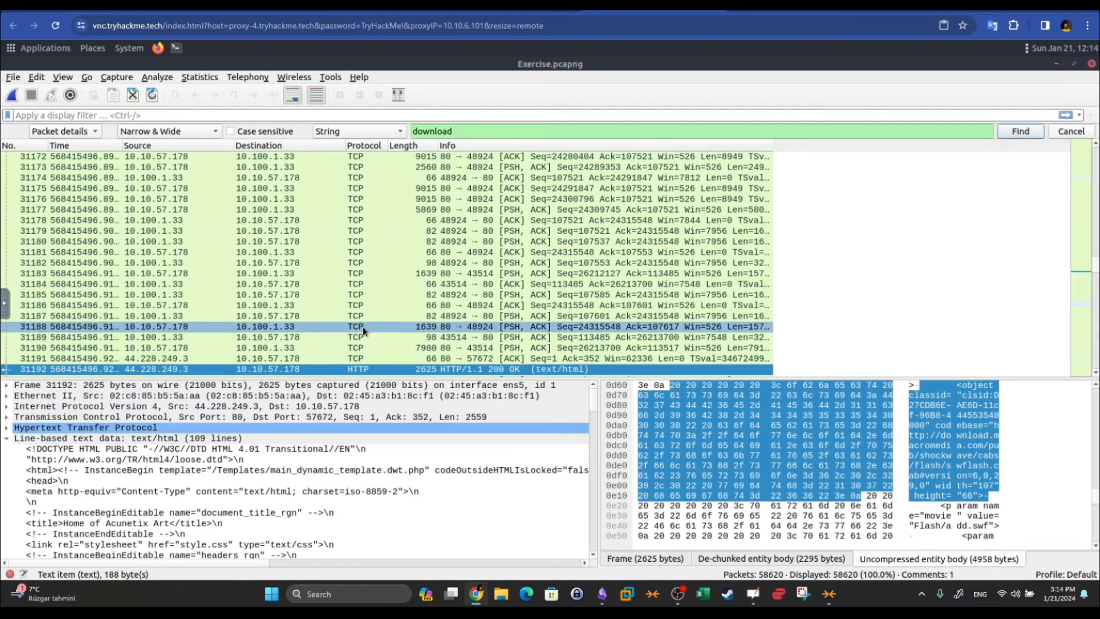
scroll(362, 326, "down", 2)
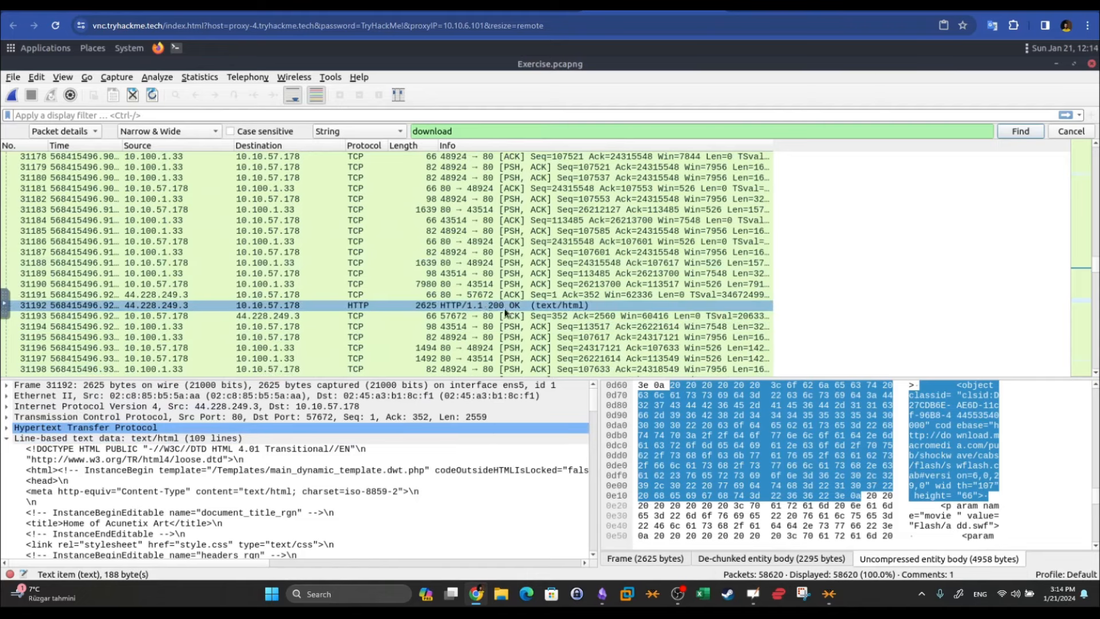
Step through four more 'download' matches to frame 37061, then close the Find bar
left_click(1015, 133)
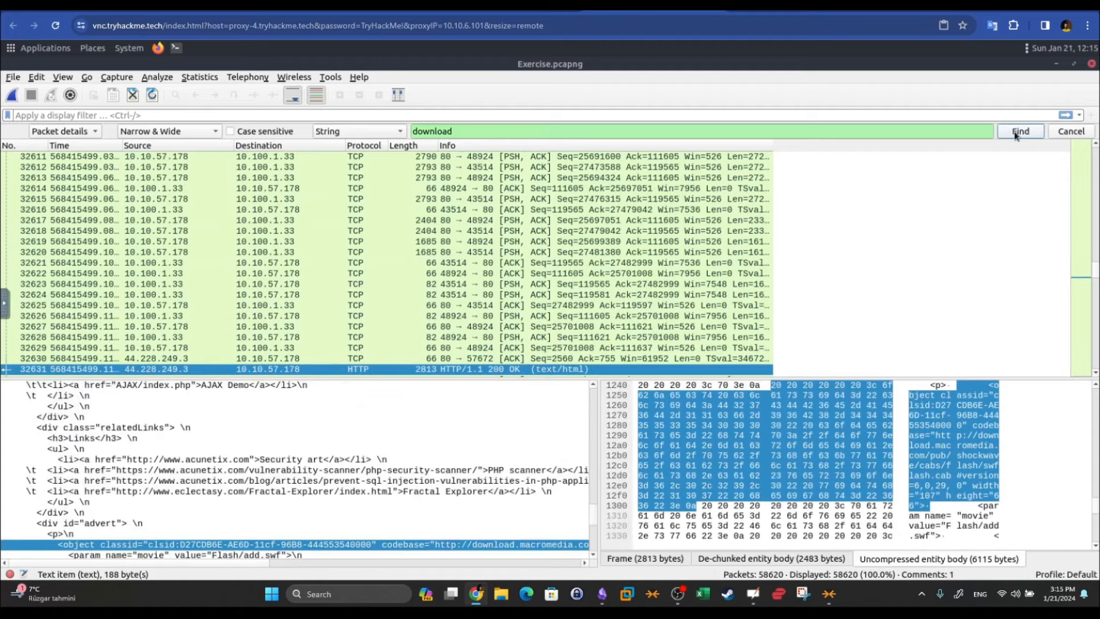
left_click(1014, 133)
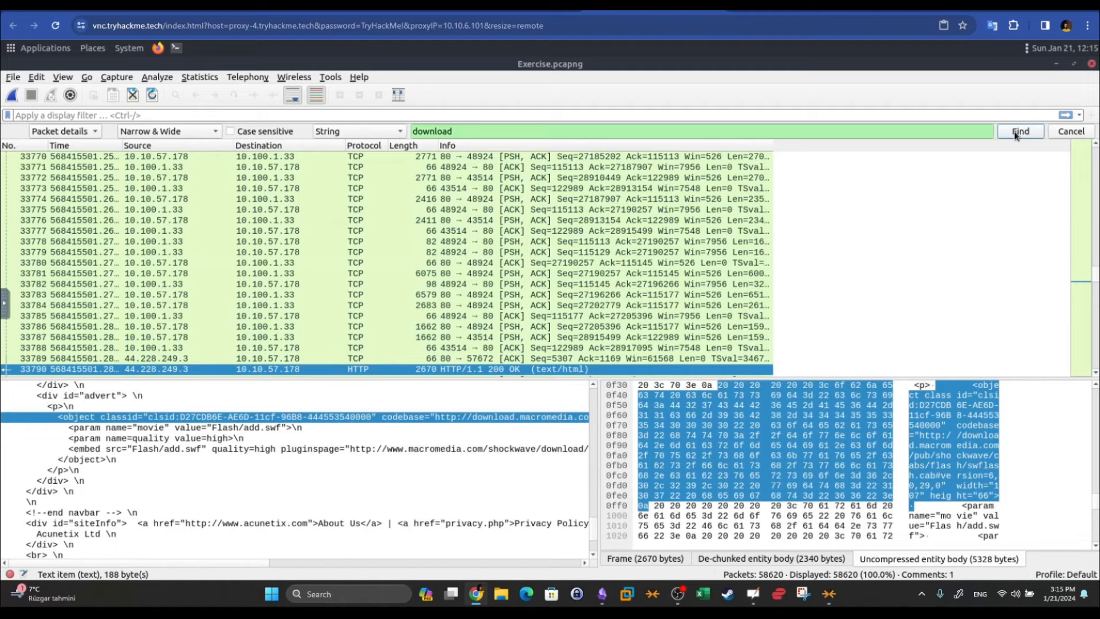
left_click(1015, 133)
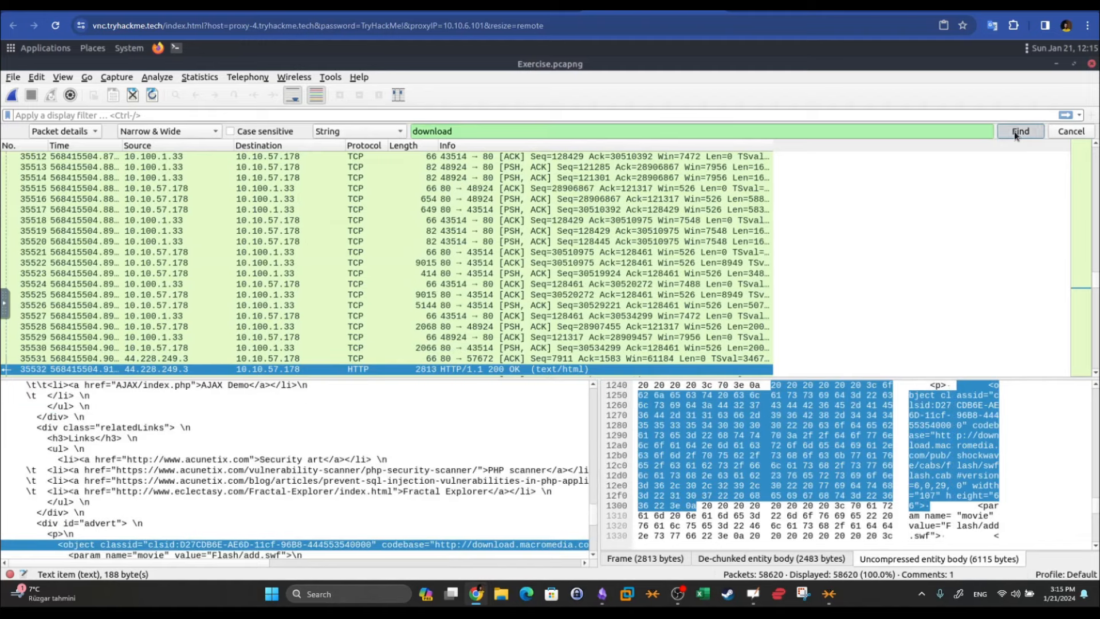
left_click(1014, 133)
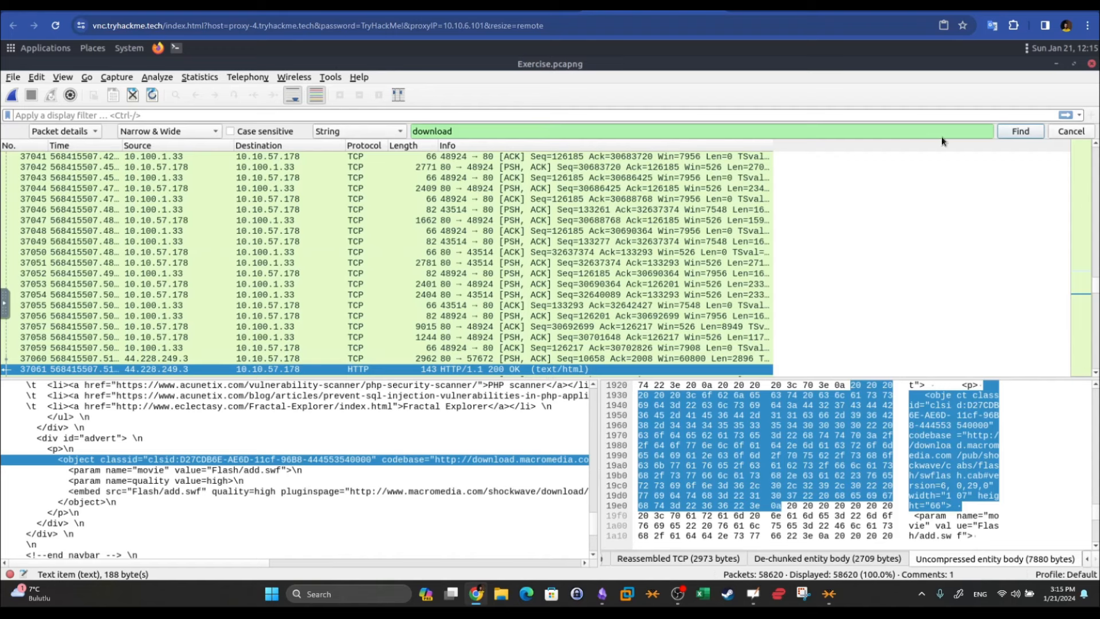
left_click(1080, 132)
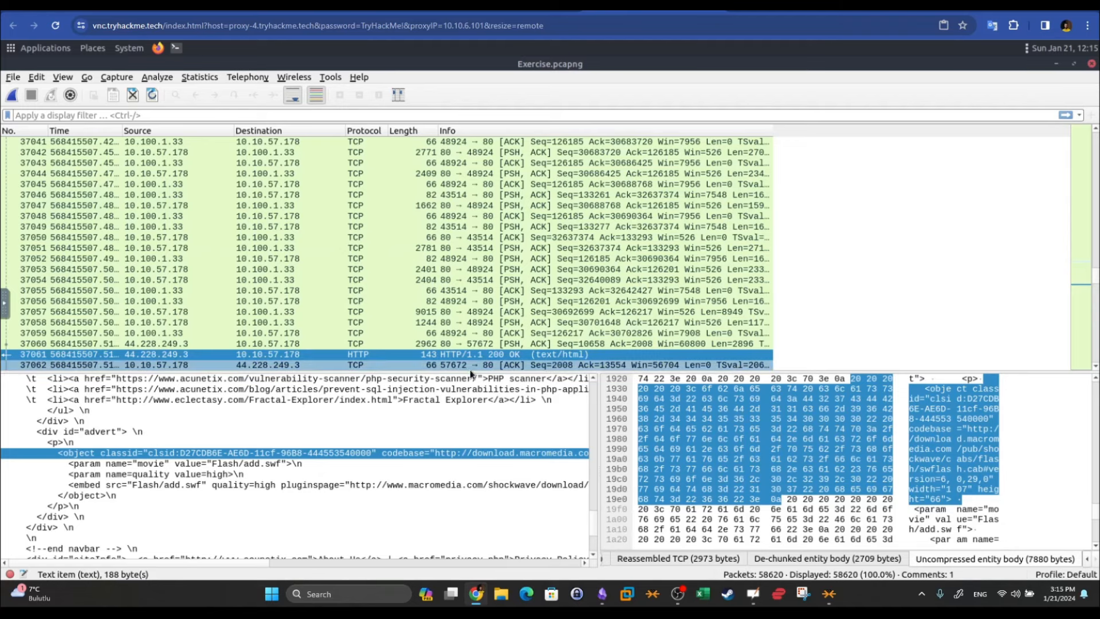
Check packets 37044 and 37055, then mark packet 28987
left_click(401, 173)
left_click(431, 290)
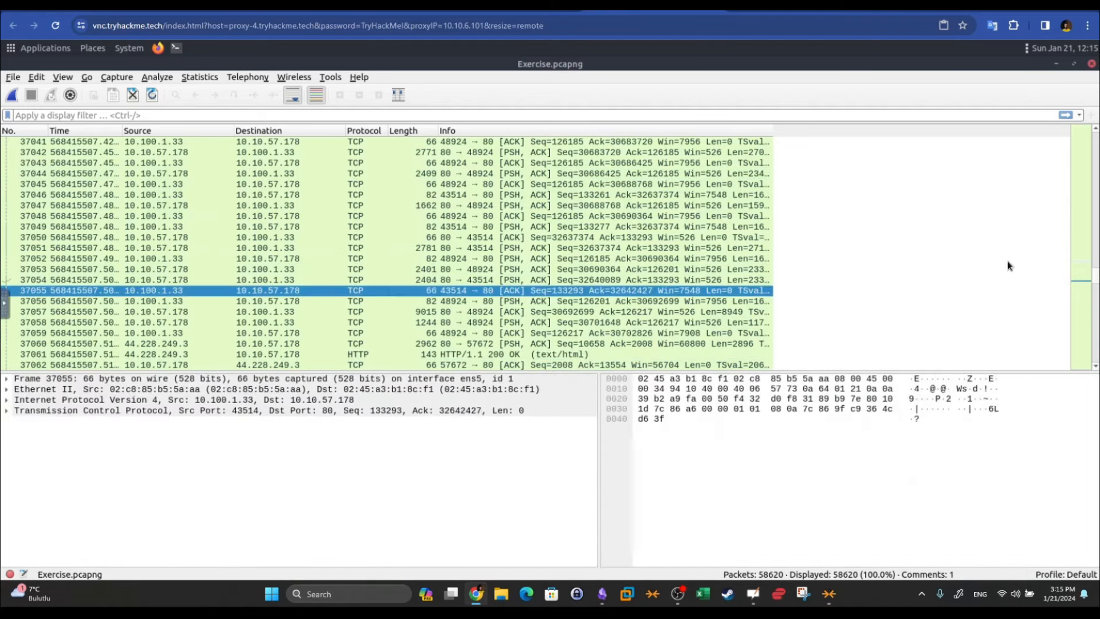
left_click_drag(1094, 283, 1094, 254)
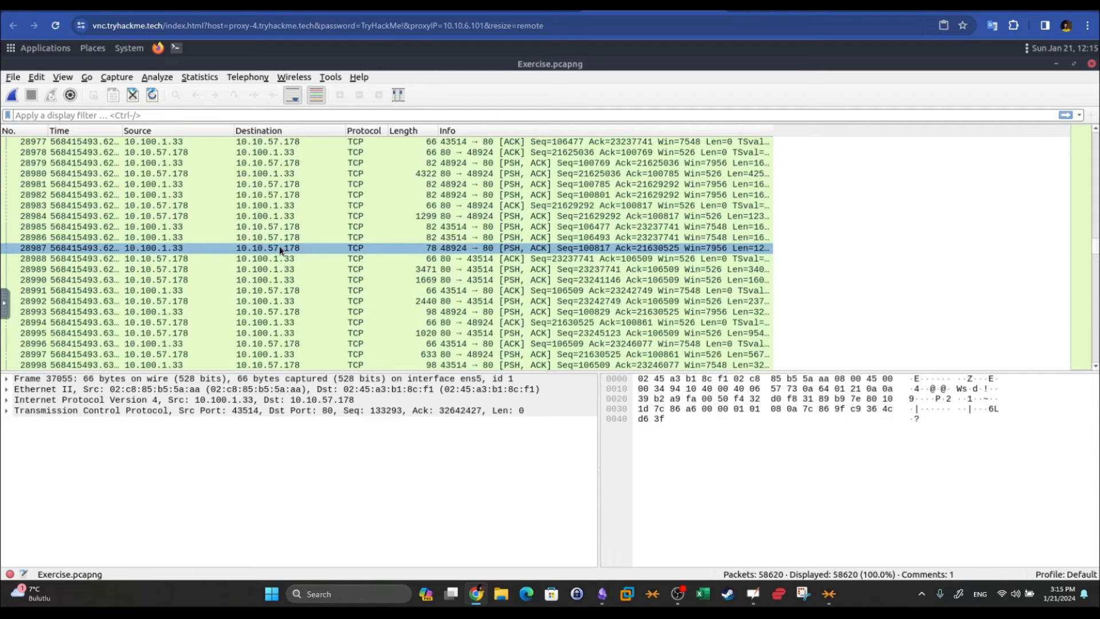
right_click(212, 248)
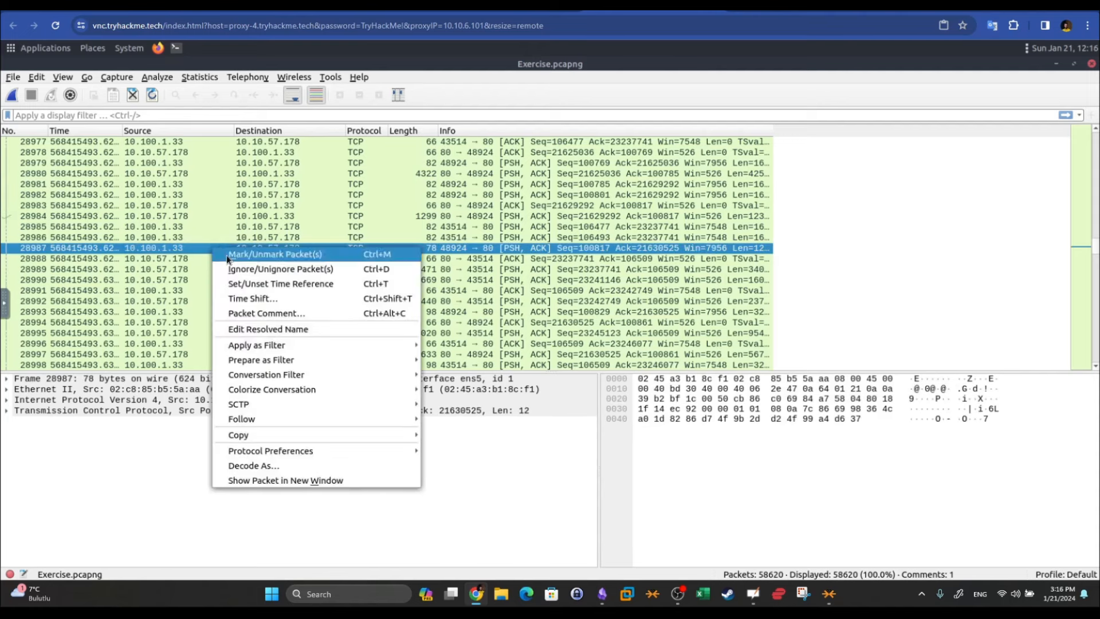
left_click(226, 256)
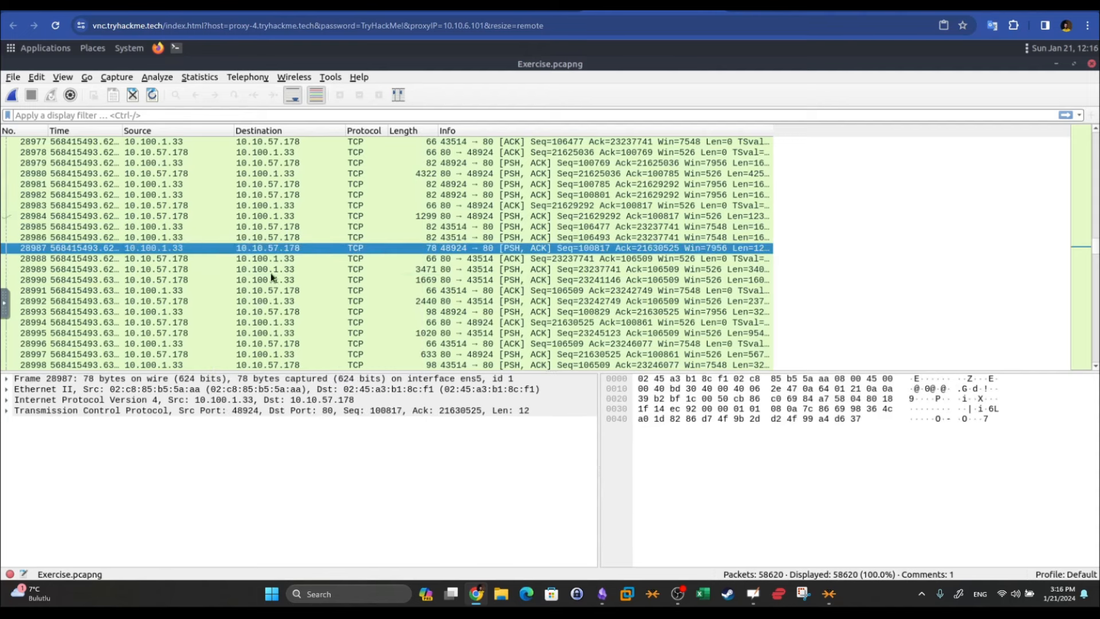
Inspect packets 28995, 28994 and 28991, then browse the File menu
left_click(337, 333)
left_click(309, 323)
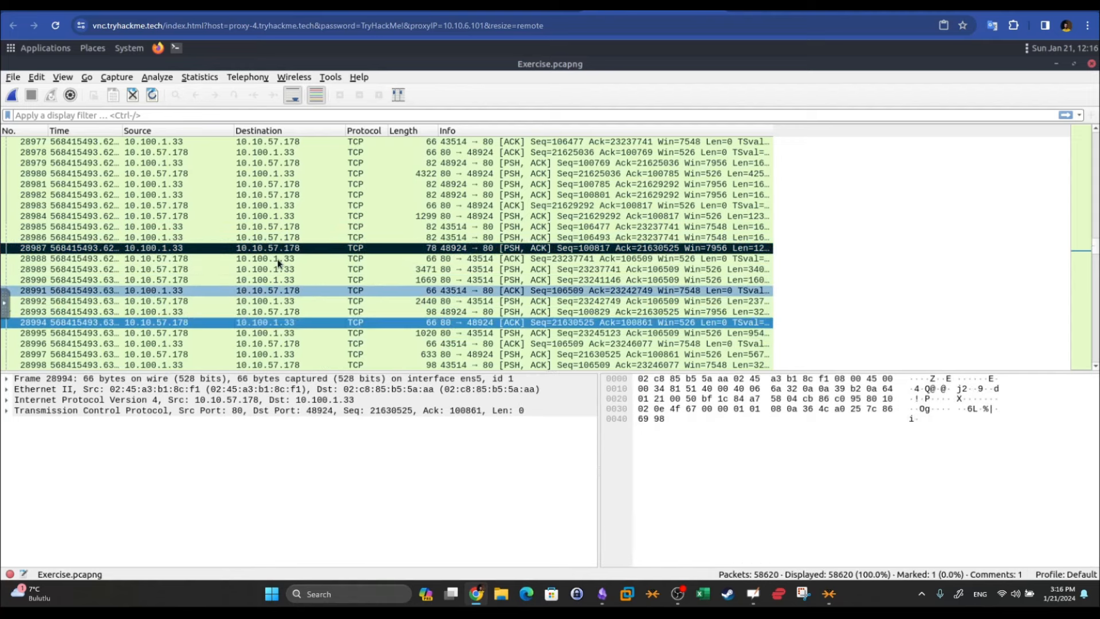
left_click(290, 293)
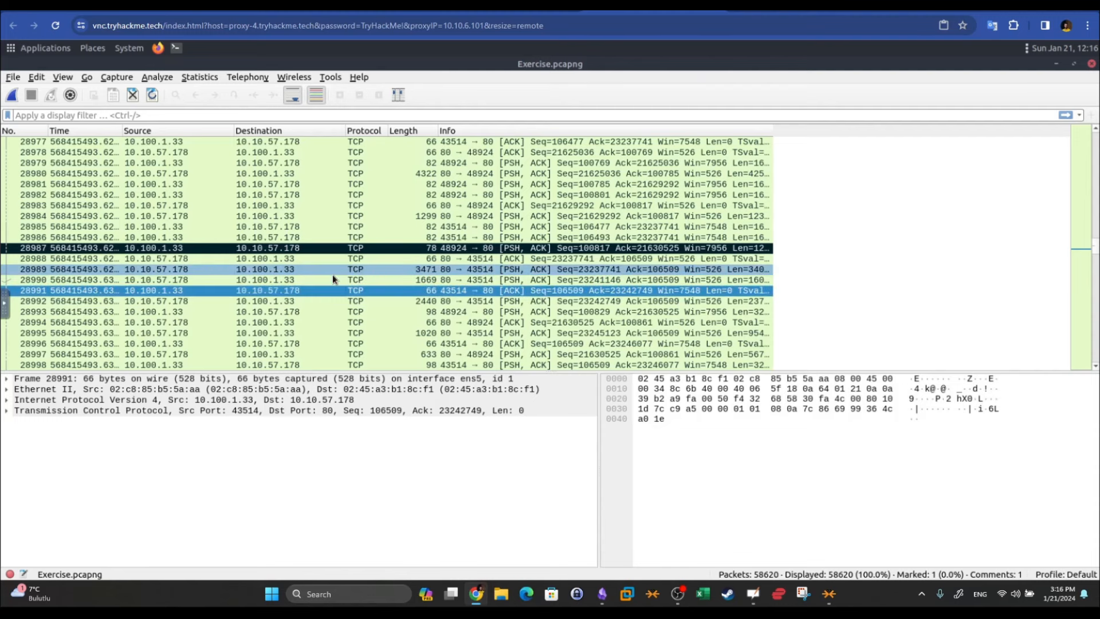
left_click(13, 77)
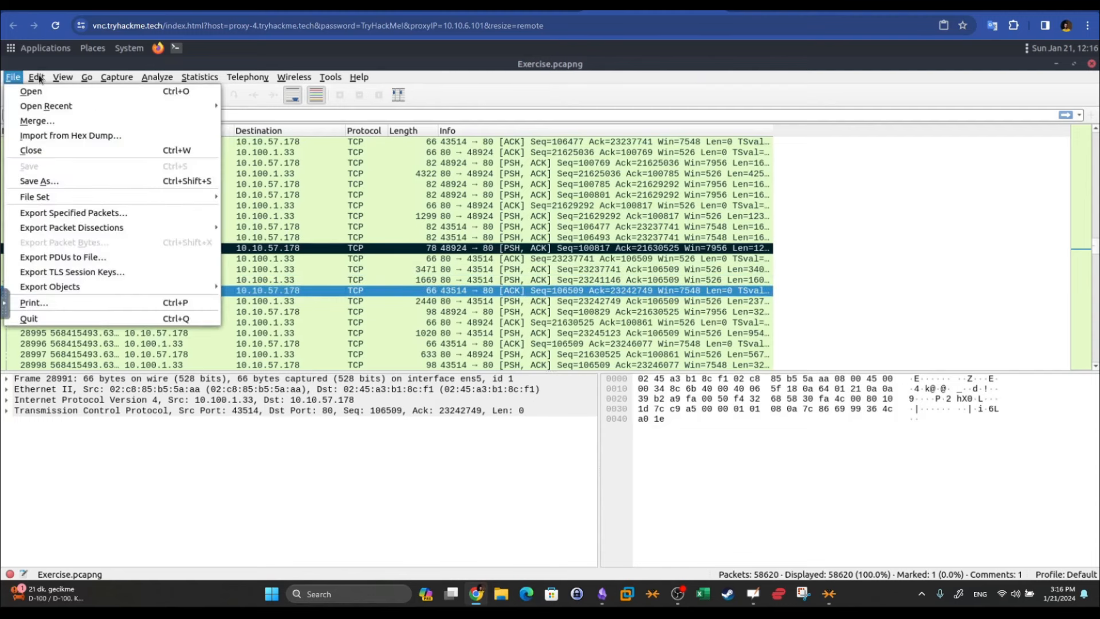
mouse_move(37, 79)
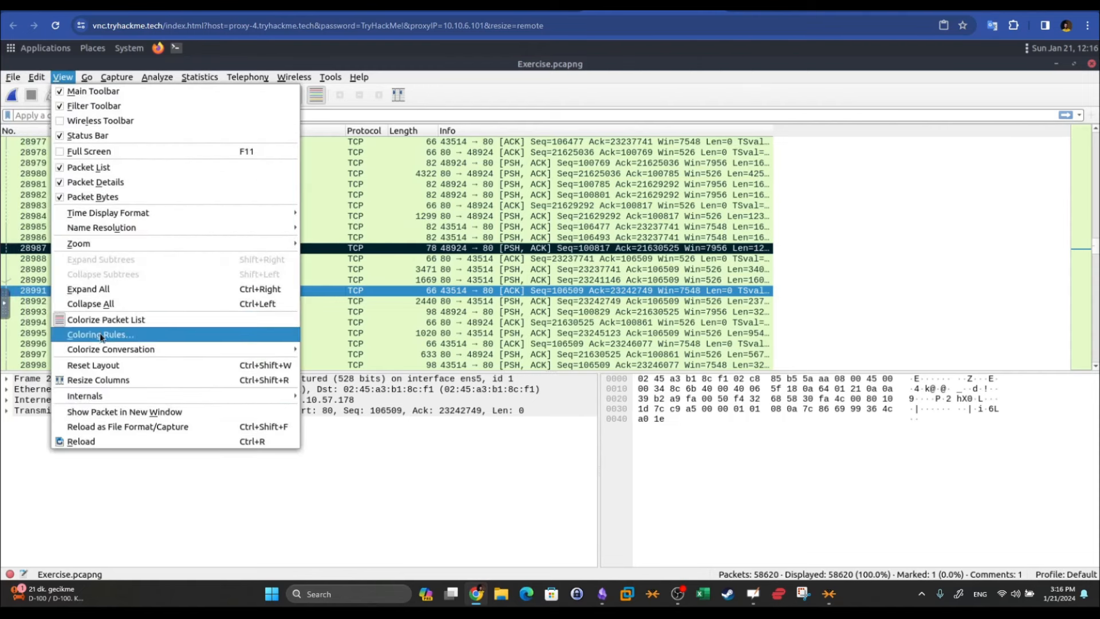
left_click(493, 250)
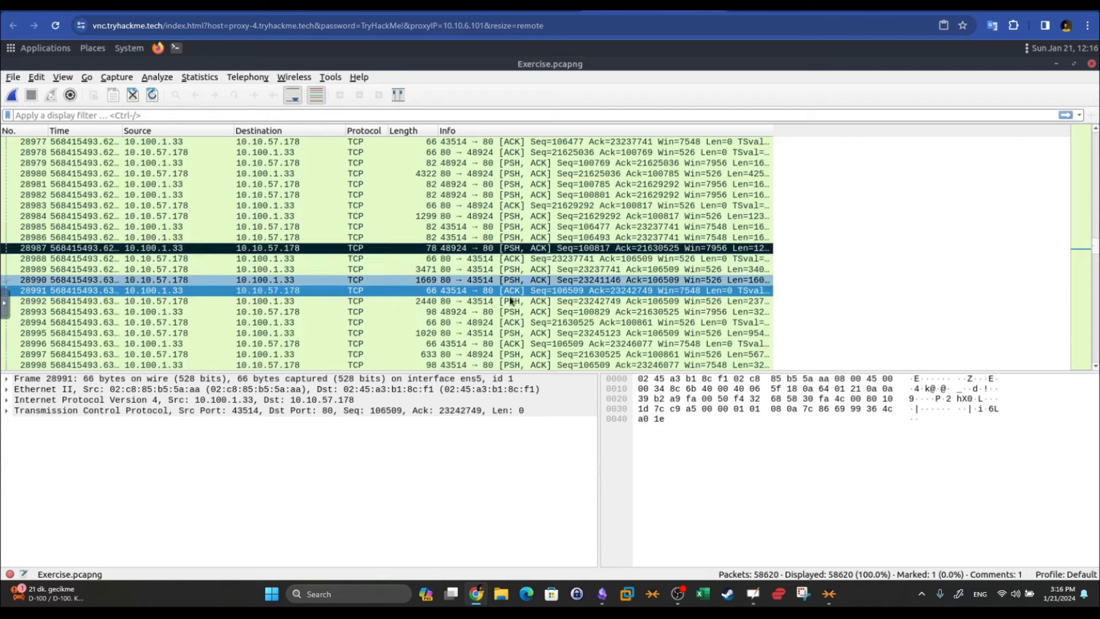
left_click(468, 312)
Mark packets 28983 and 28991, then select packet 28995
right_click(373, 211)
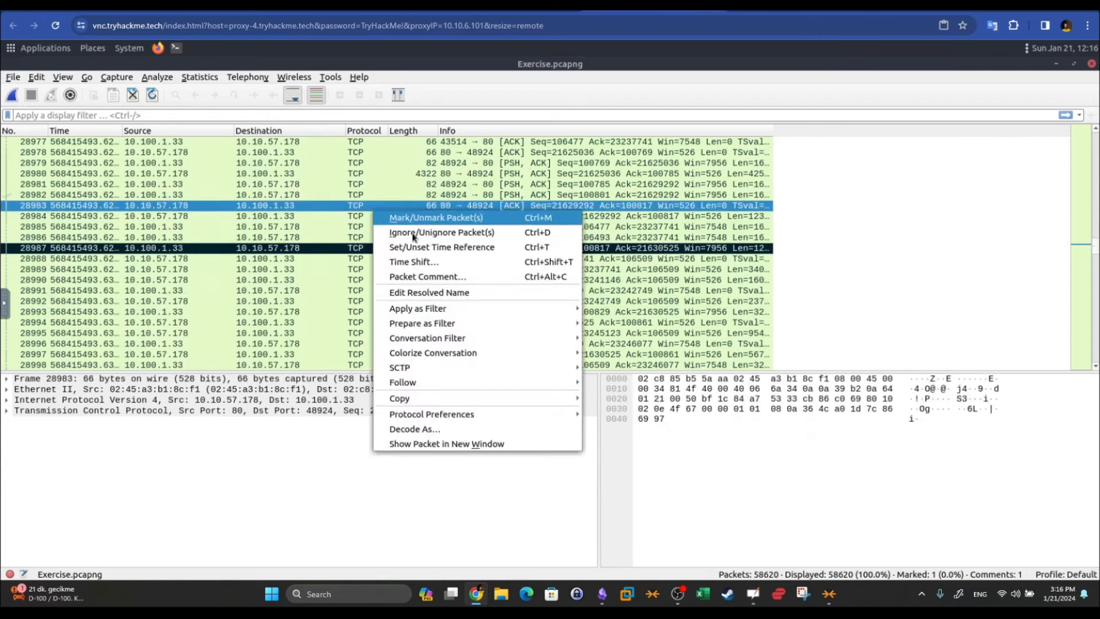
left_click(426, 220)
right_click(386, 290)
left_click(389, 298)
left_click(297, 334)
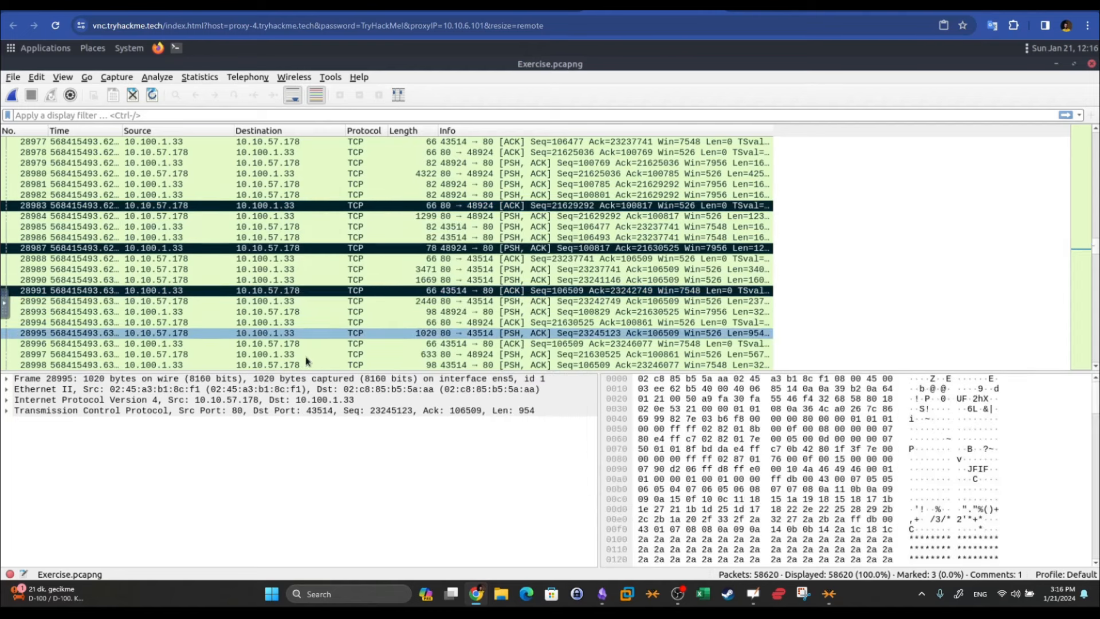
Unmark packets 28991, 28987 and 28983 again
left_click(357, 292)
right_click(358, 291)
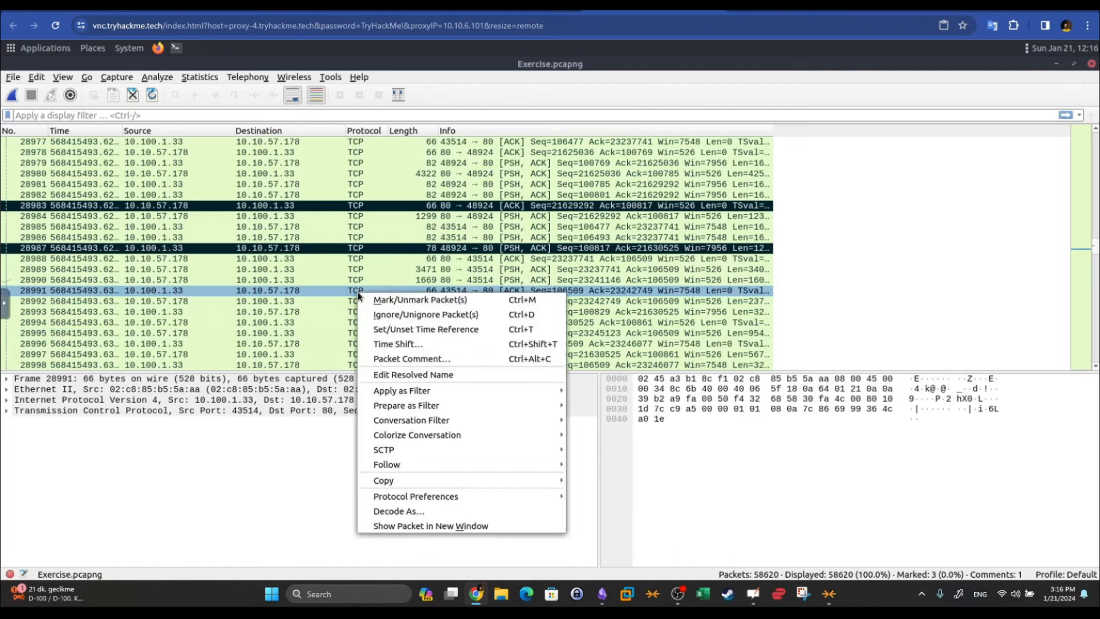
left_click(401, 299)
left_click(352, 249)
right_click(361, 250)
left_click(383, 257)
left_click(356, 204)
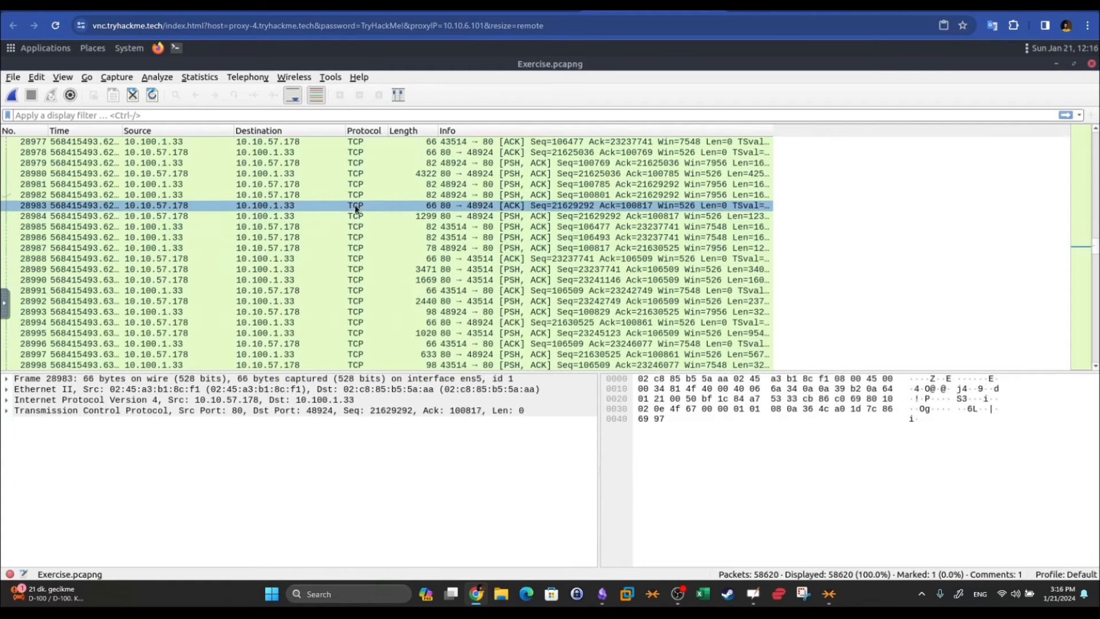
right_click(356, 205)
left_click(398, 140)
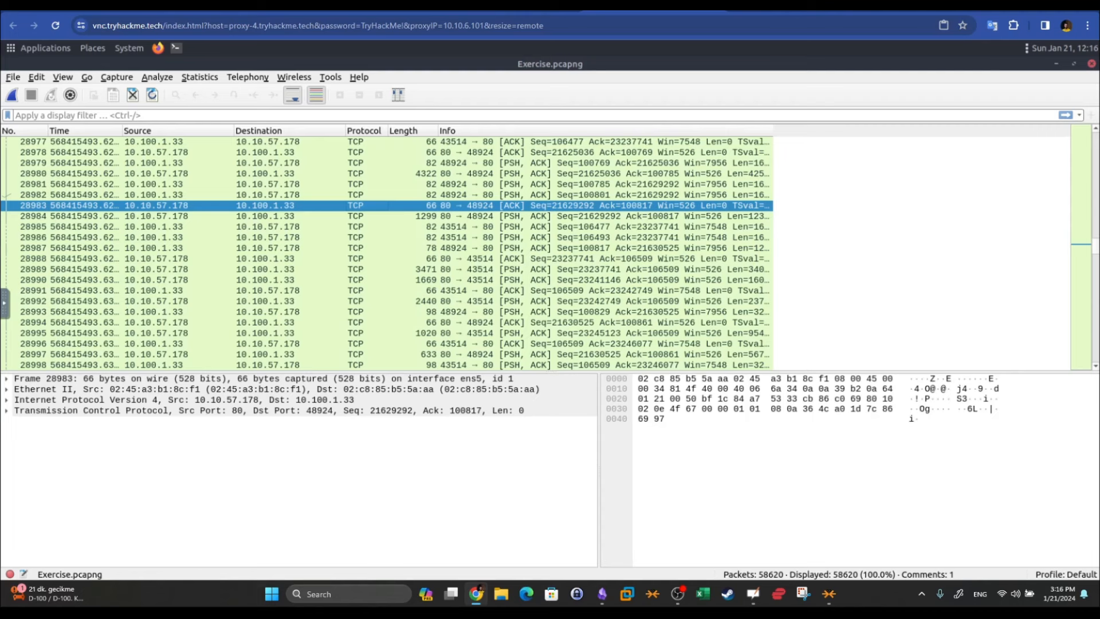
Add the packet comment 'demo - 01/21/2024' to packet 28990
left_click(287, 281)
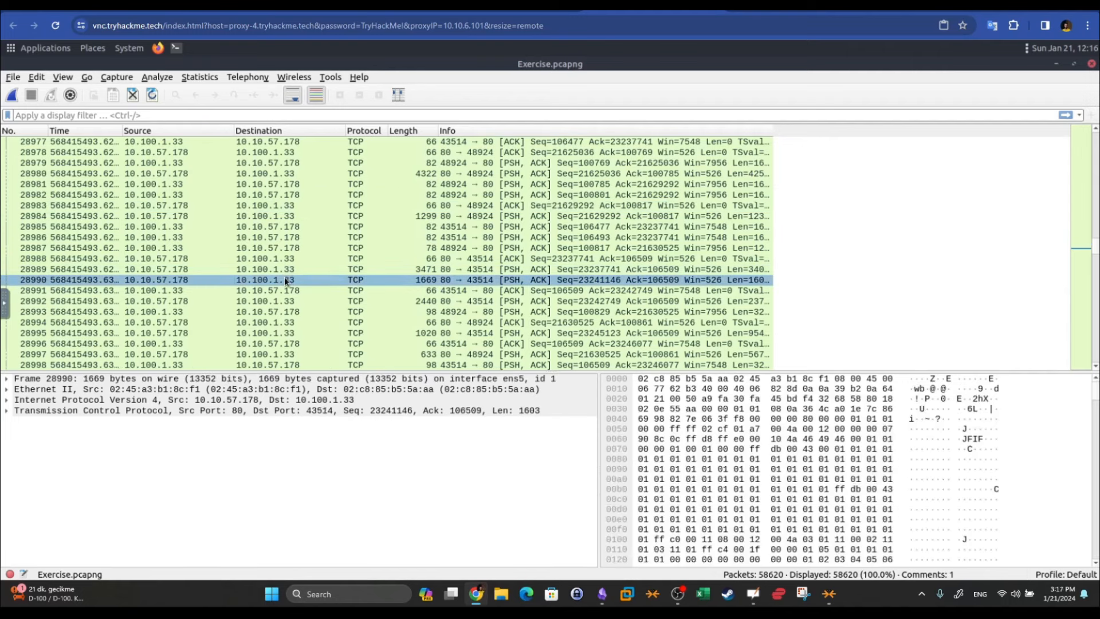
right_click(286, 281)
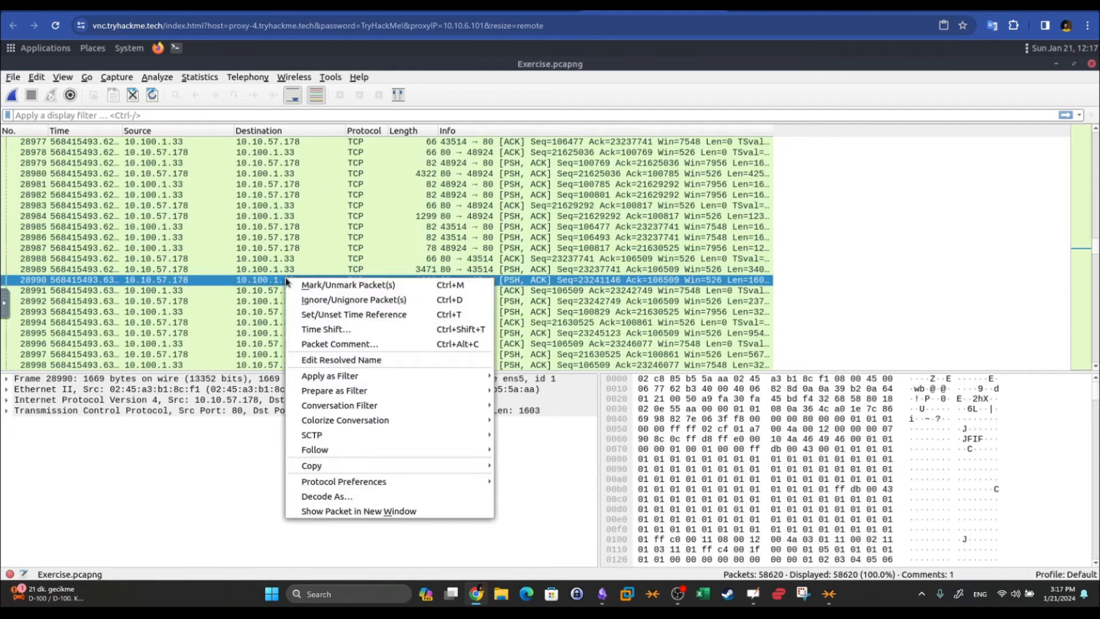
left_click(324, 344)
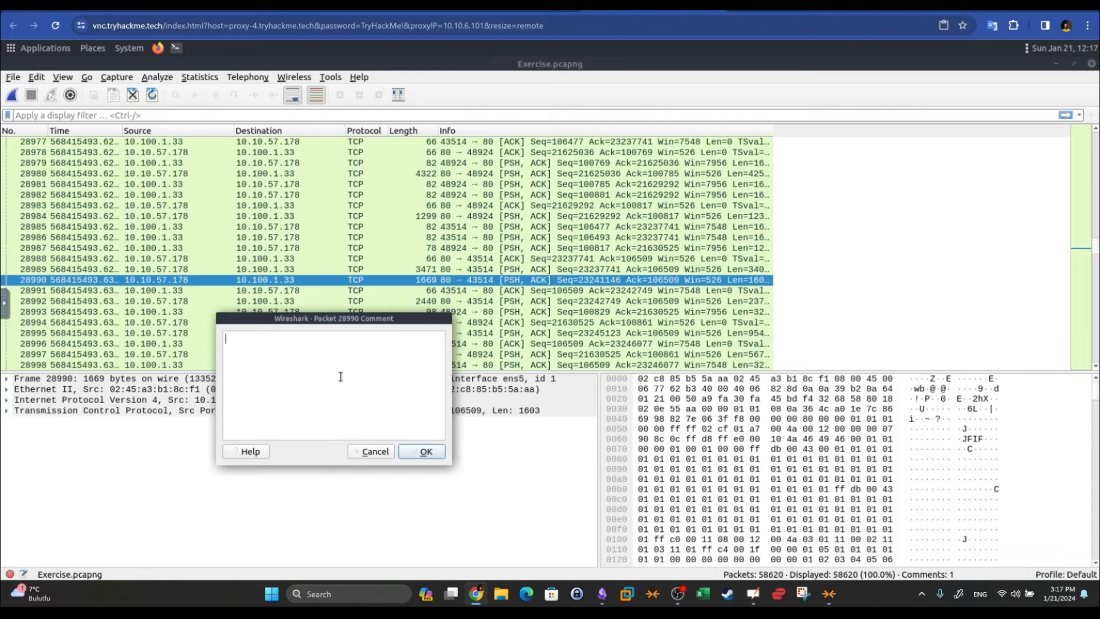
type("demo - 01/21/2024")
left_click(301, 321)
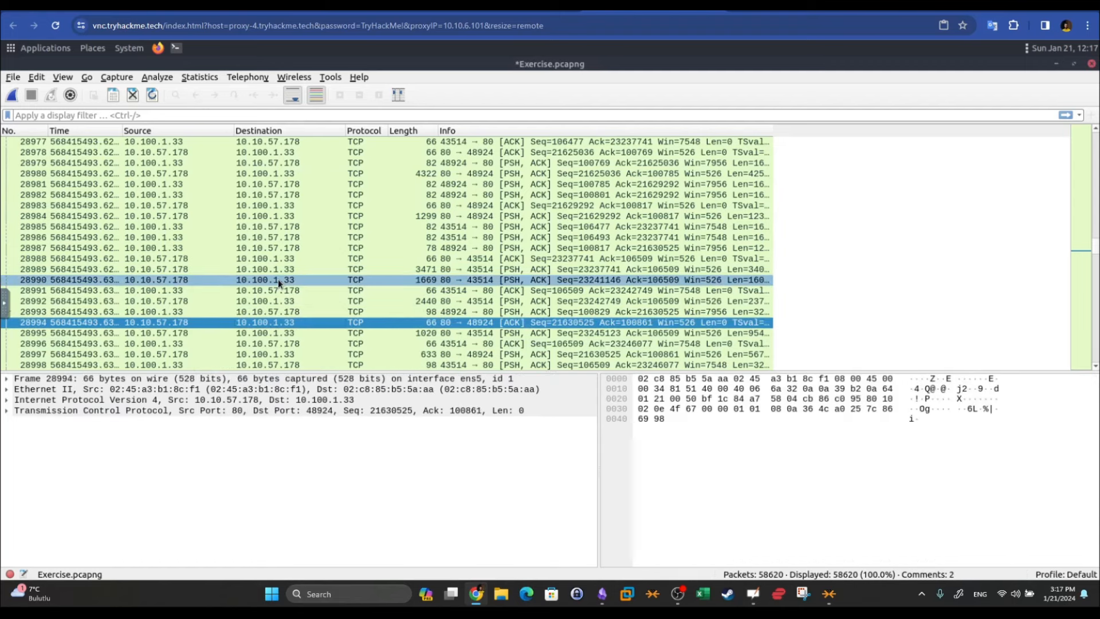
Expand packet 28990's Packet comments section to verify the comment, then collapse it
left_click(278, 280)
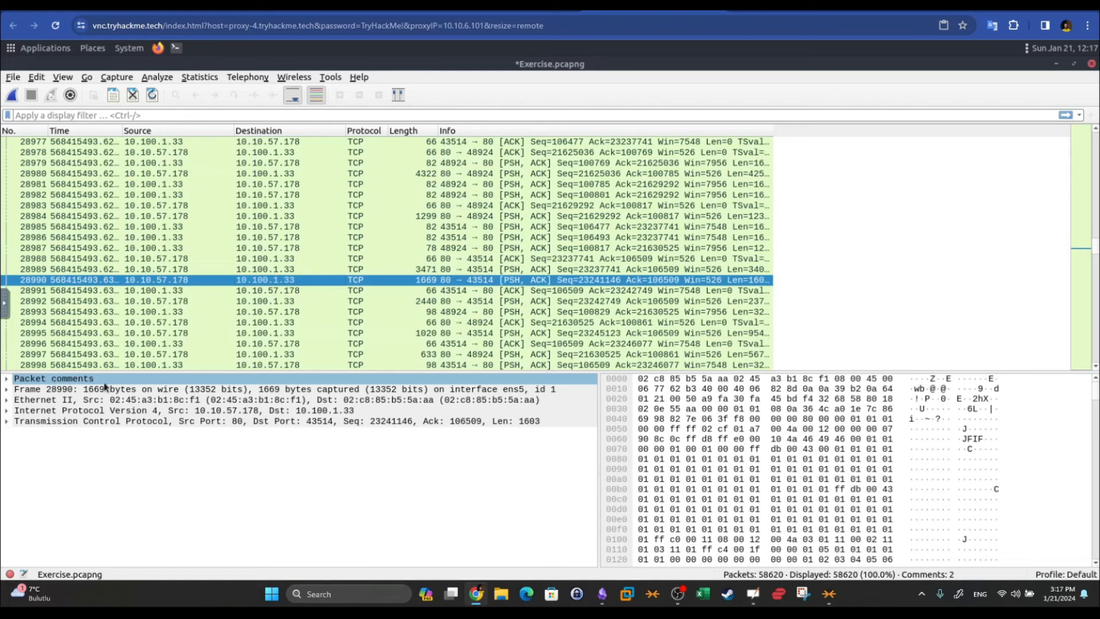
left_click(6, 379)
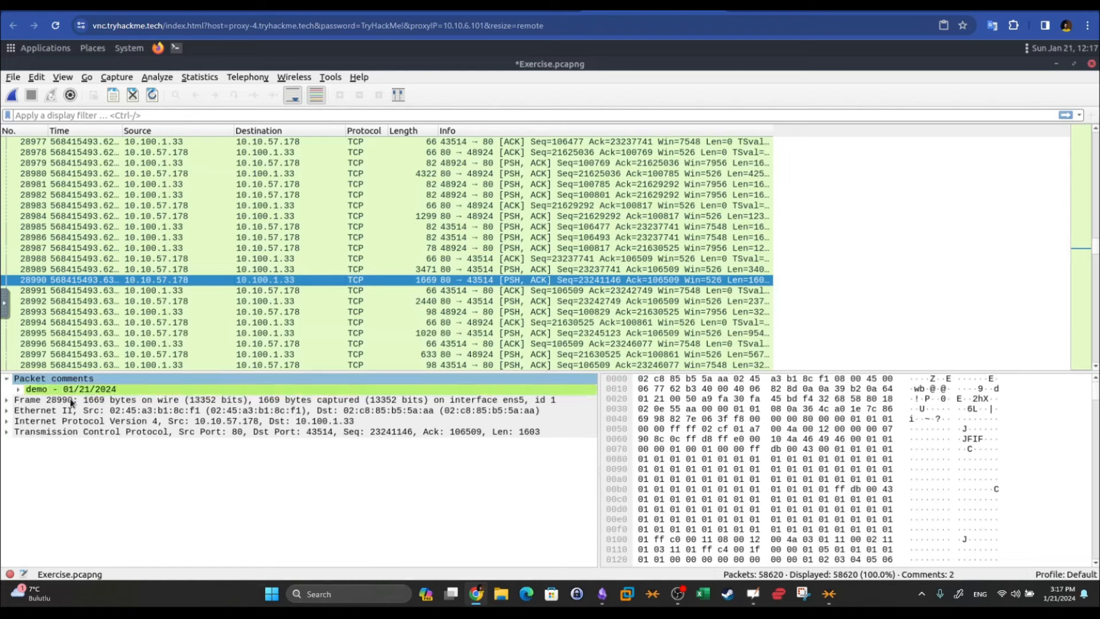
left_click(41, 390)
left_click(19, 389)
left_click(86, 400)
left_click(87, 400)
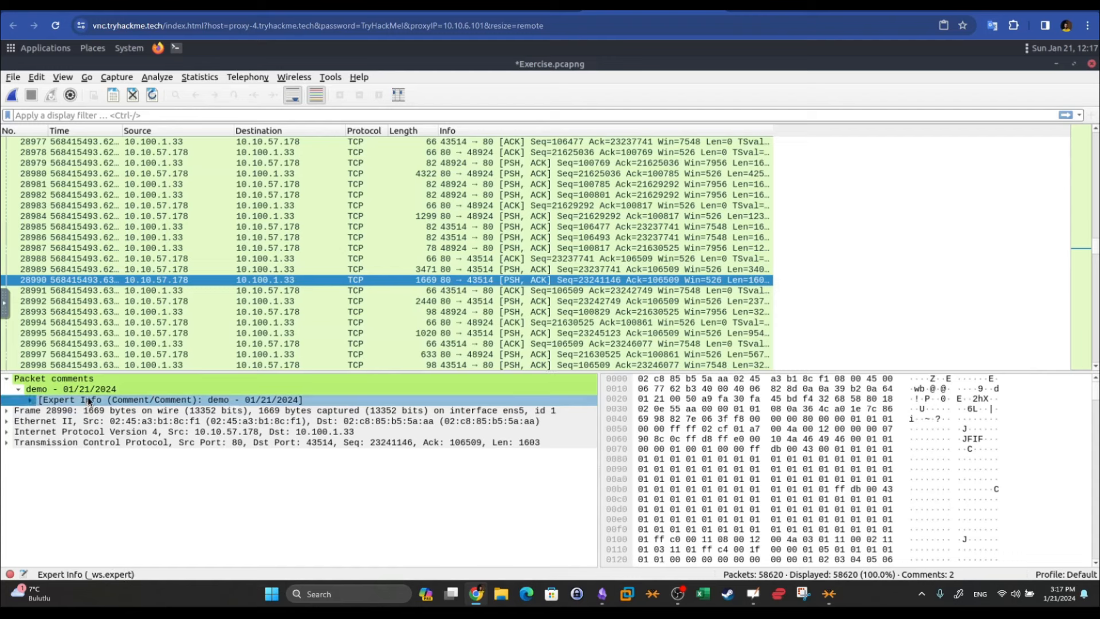
left_click(89, 392)
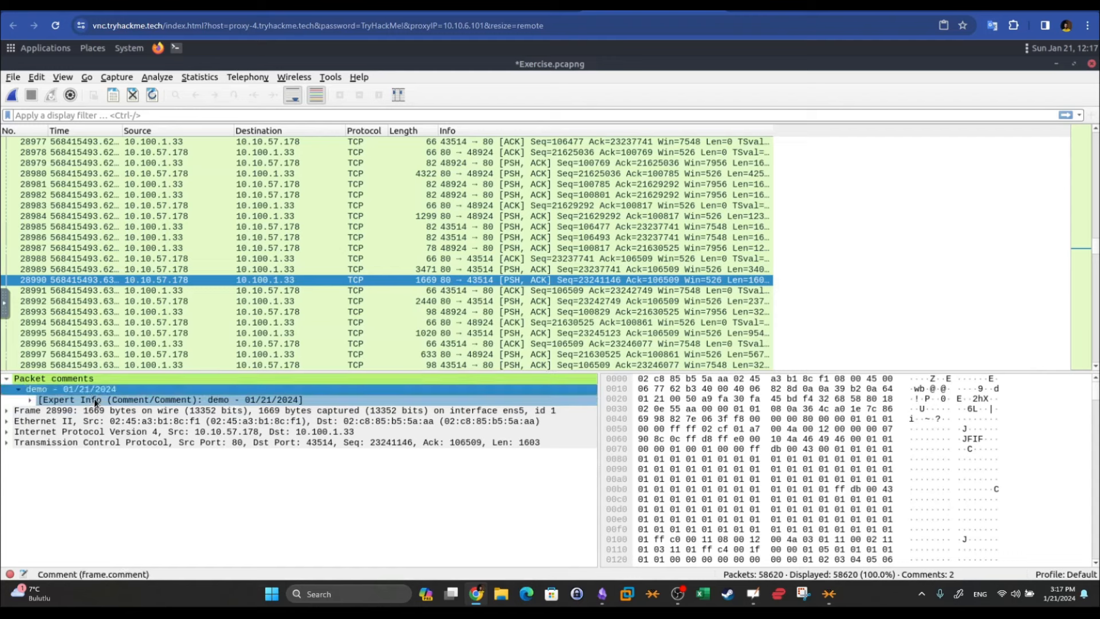
left_click(246, 403)
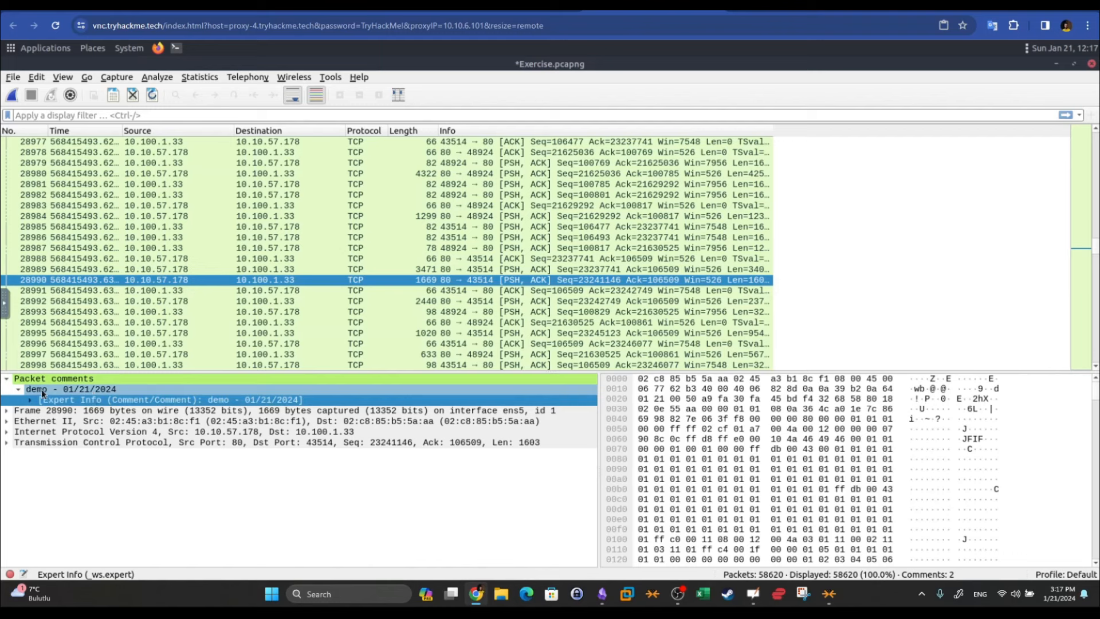
left_click(18, 389)
left_click(16, 383)
left_click(7, 379)
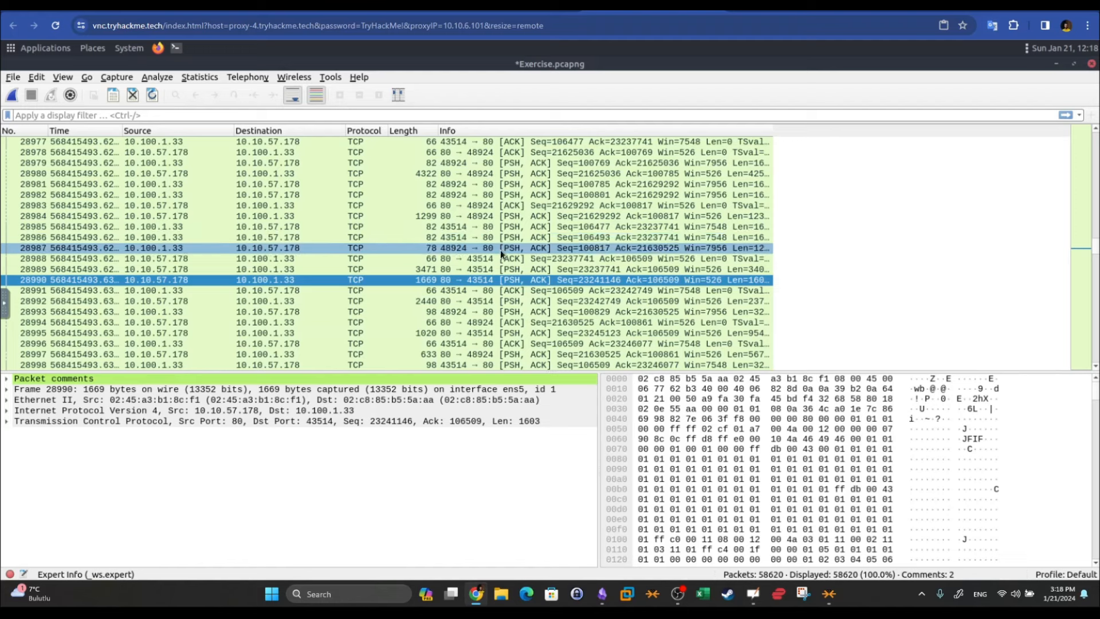
left_click(337, 291, "ctrl")
left_click(341, 311, "ctrl")
left_click(344, 333, "ctrl")
left_click(361, 237, "ctrl")
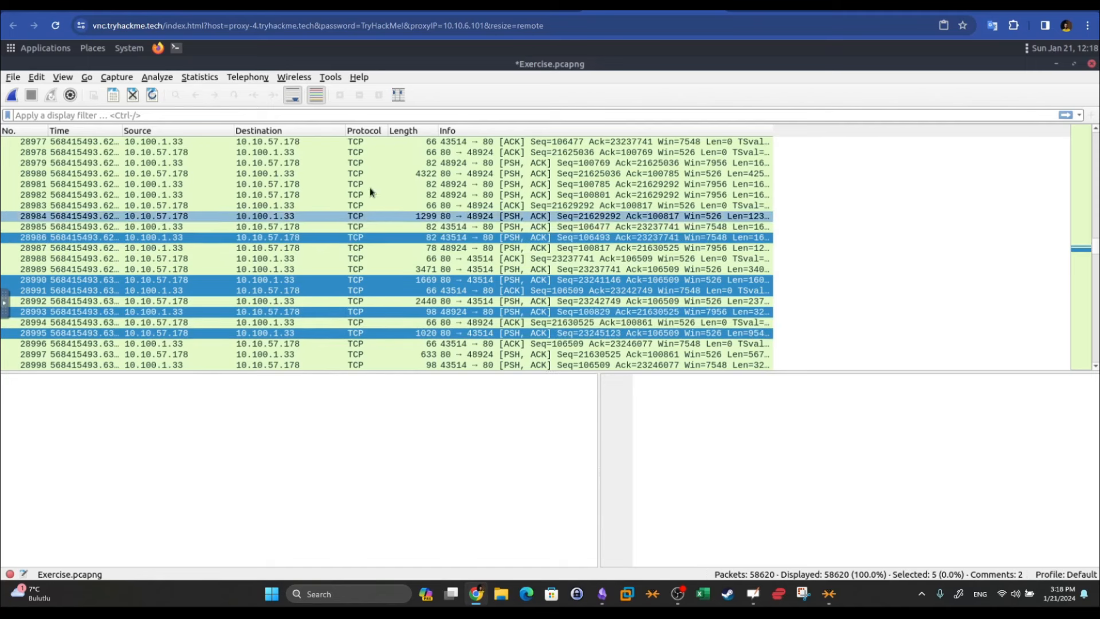
left_click(378, 216, "ctrl")
left_click(381, 184, "ctrl")
left_click(340, 163, "ctrl")
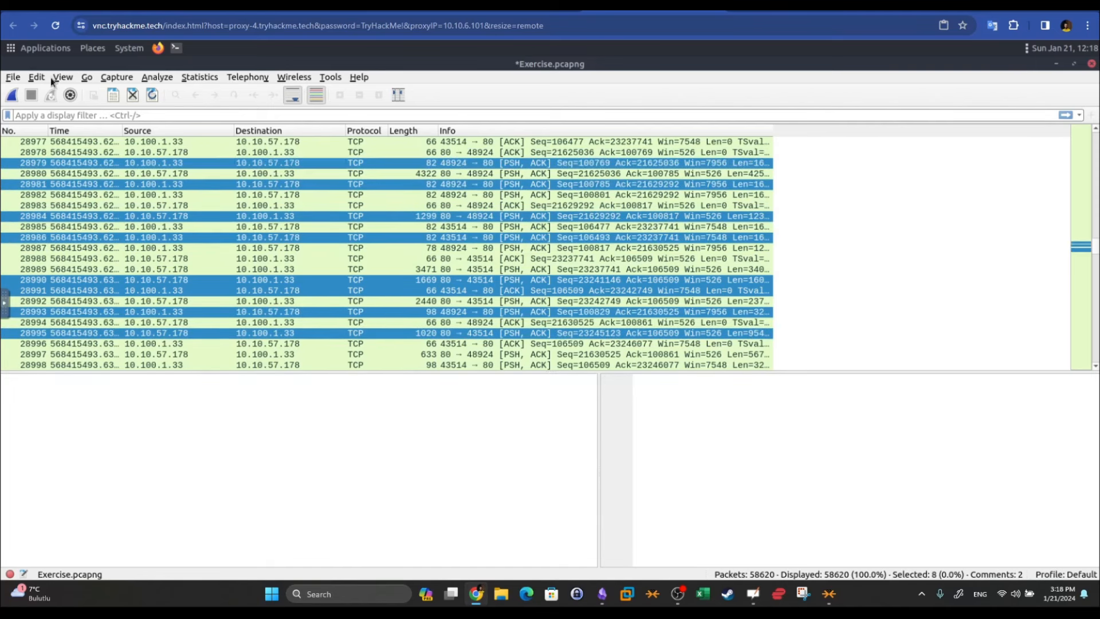
left_click(13, 78)
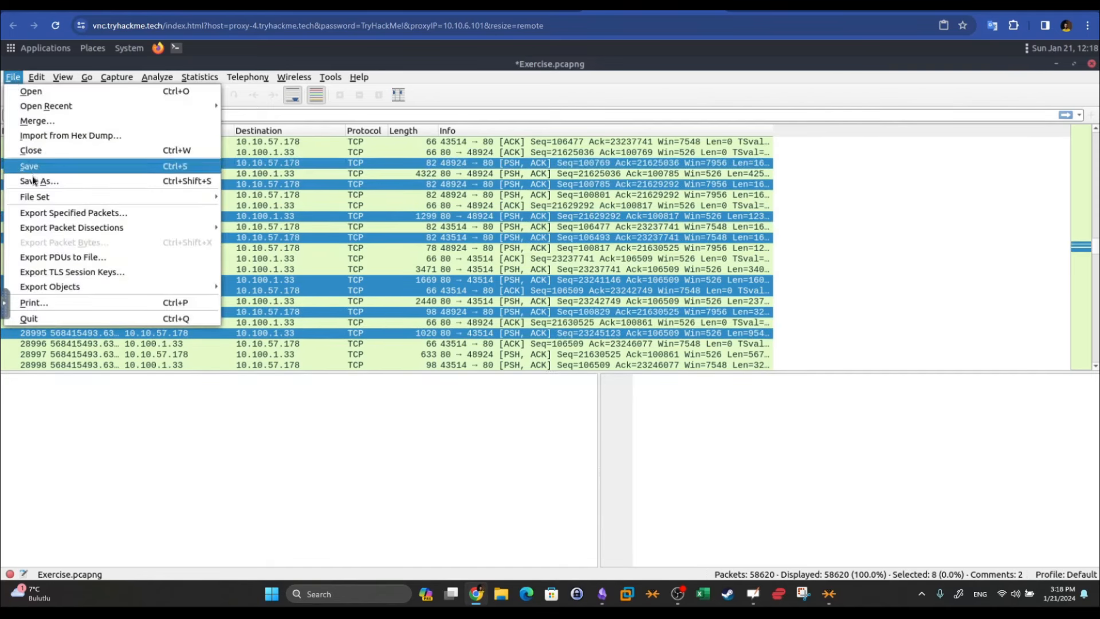
left_click(50, 217)
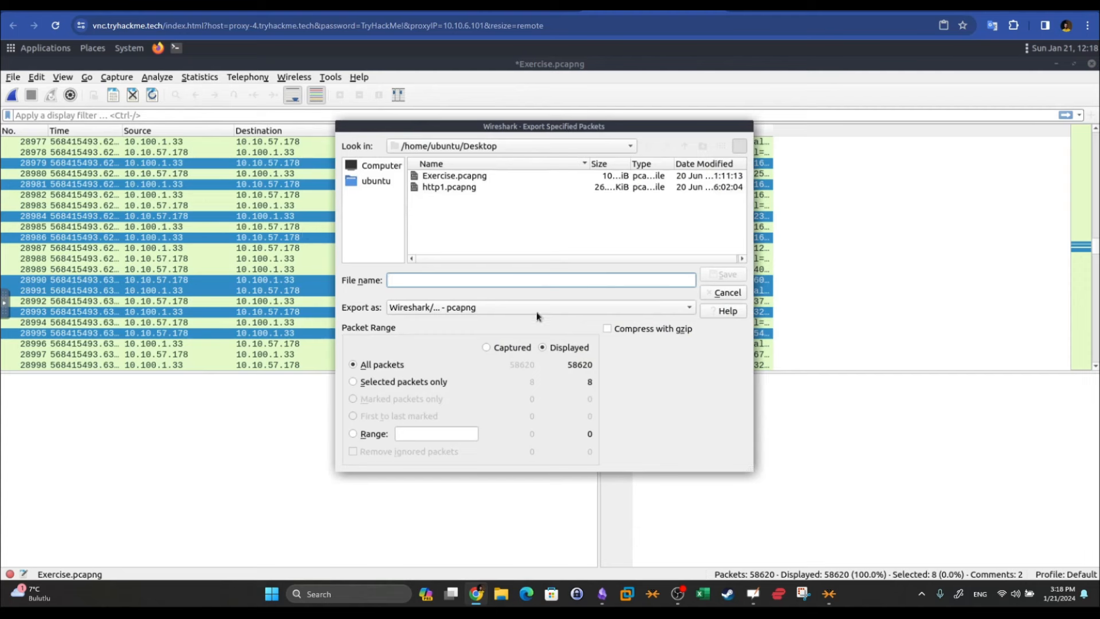
left_click(368, 366)
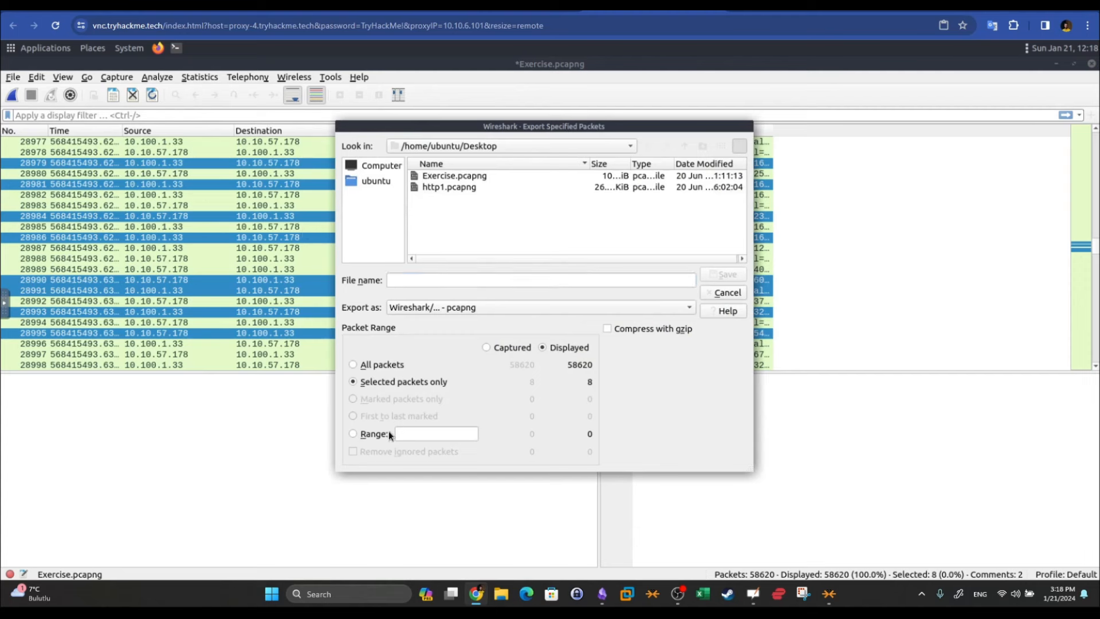
left_click(370, 436)
left_click(453, 282)
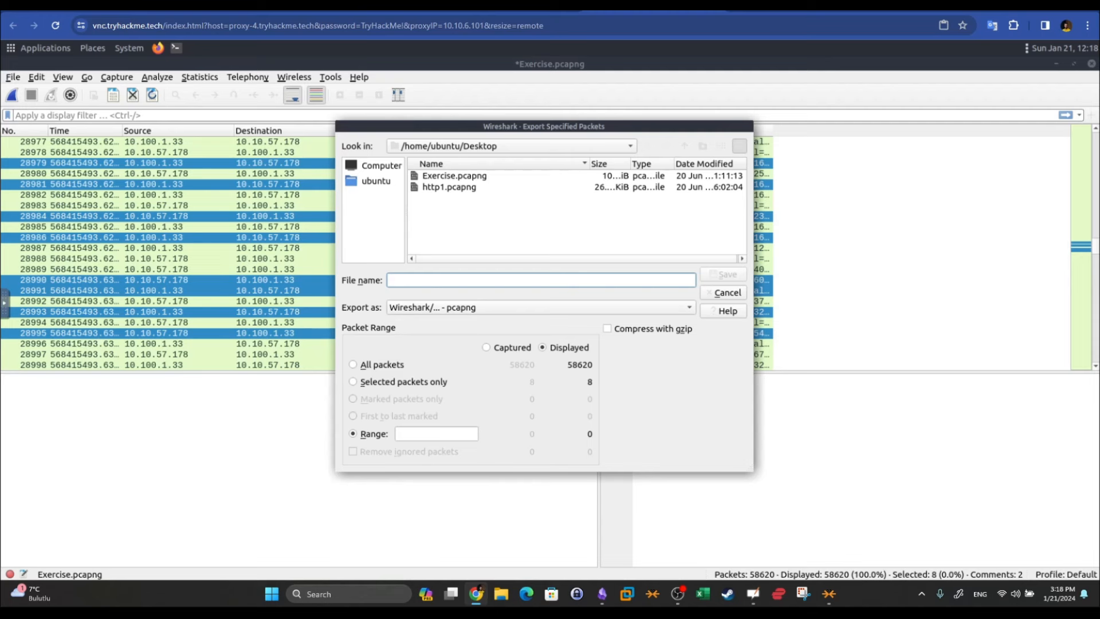
left_click(367, 366)
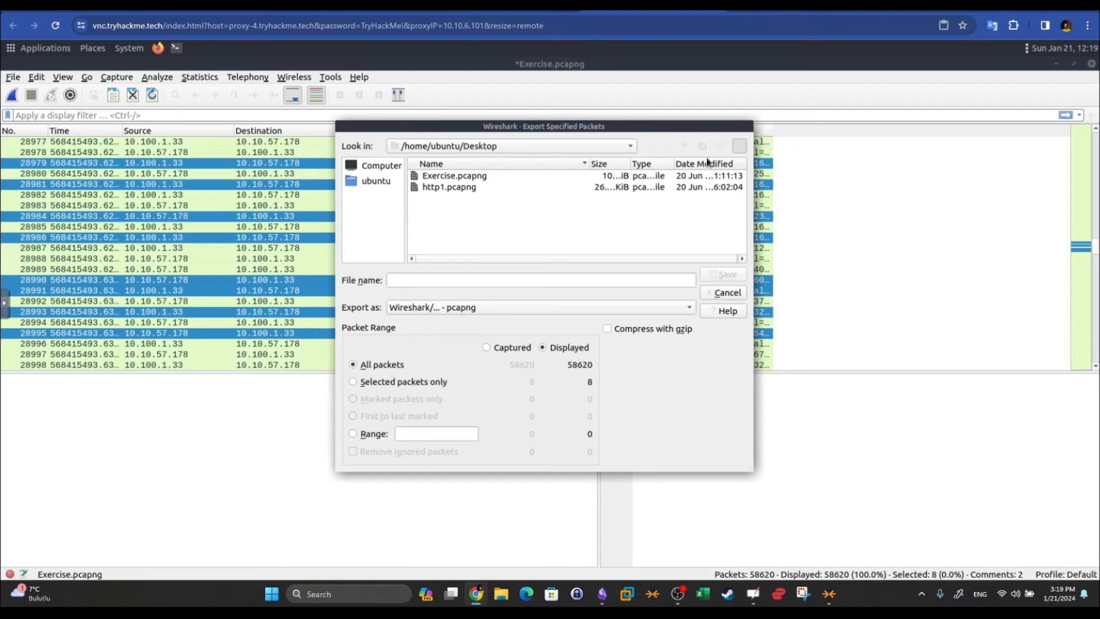
left_click(724, 293)
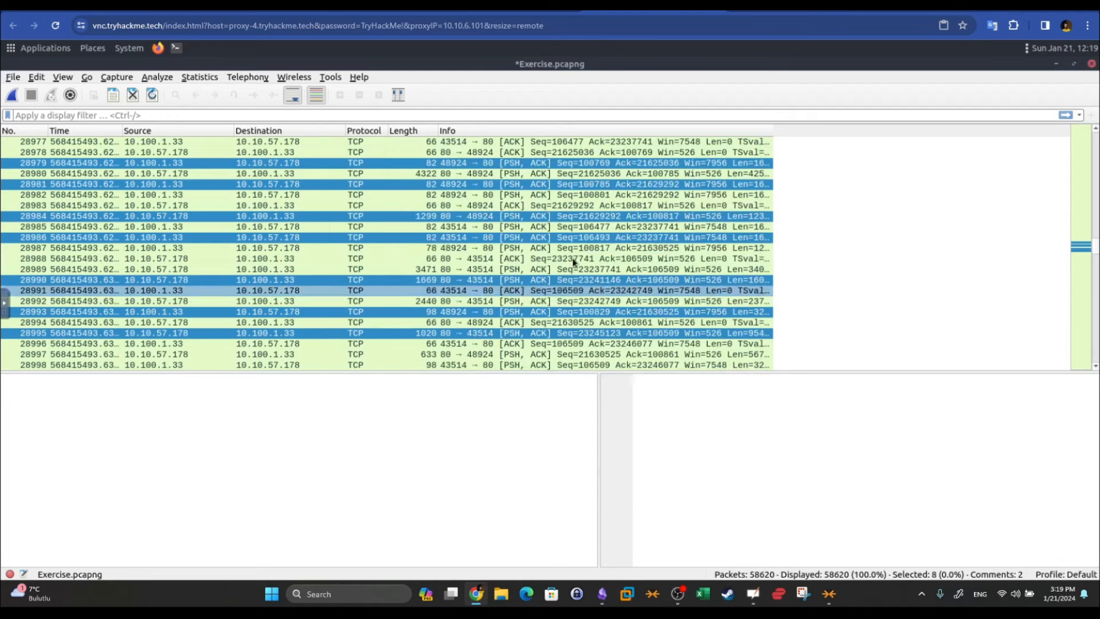
Select packet 28988 and open the HTTP export objects list
left_click(540, 260)
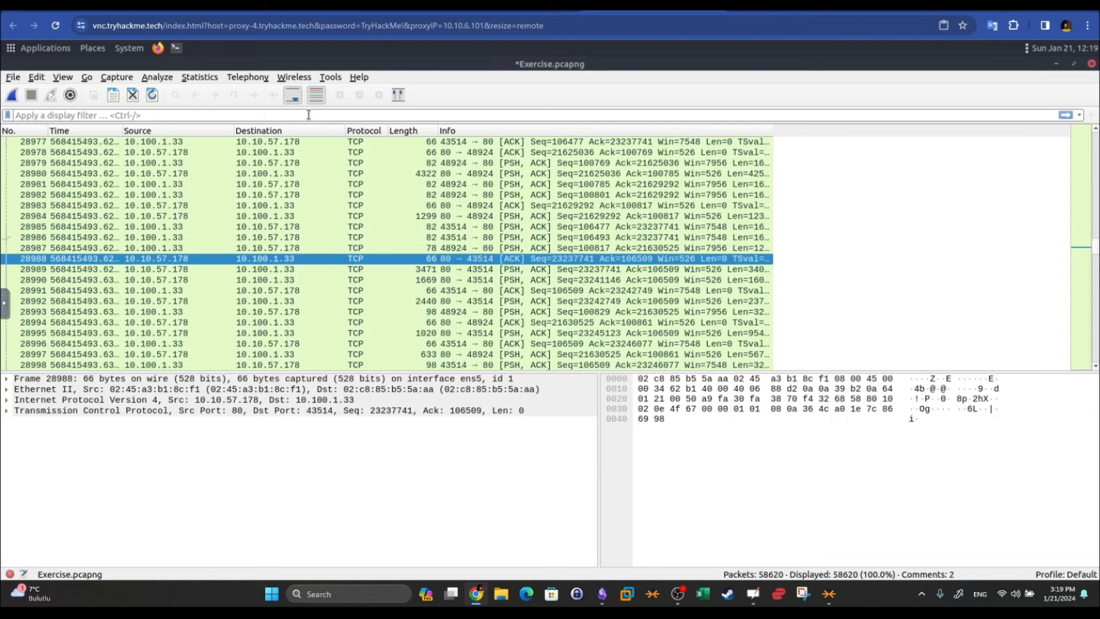
left_click(12, 77)
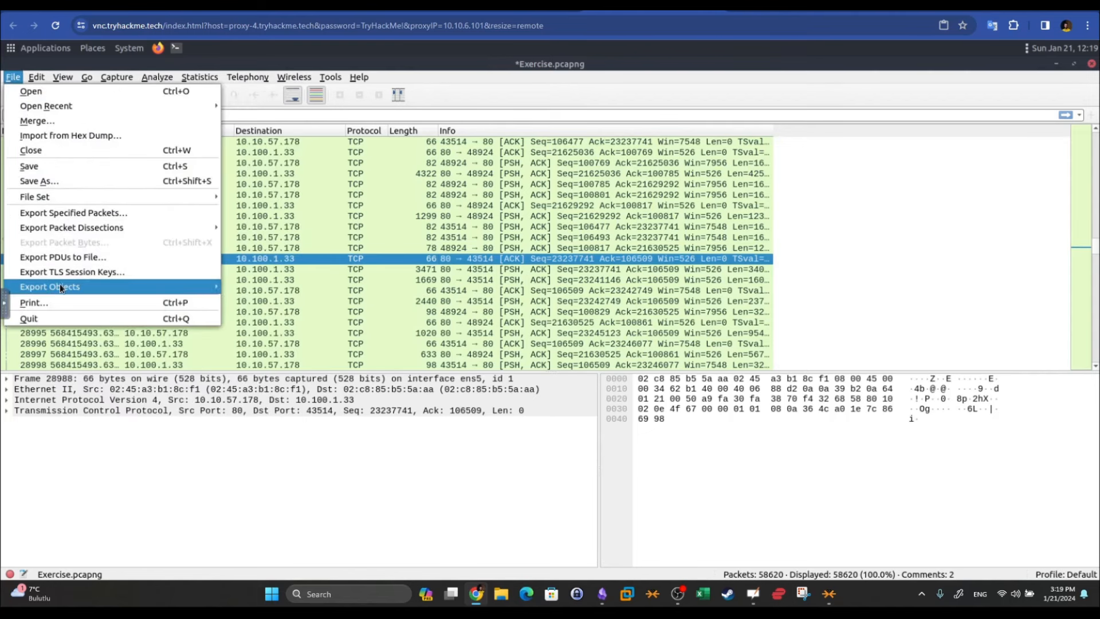
mouse_move(60, 286)
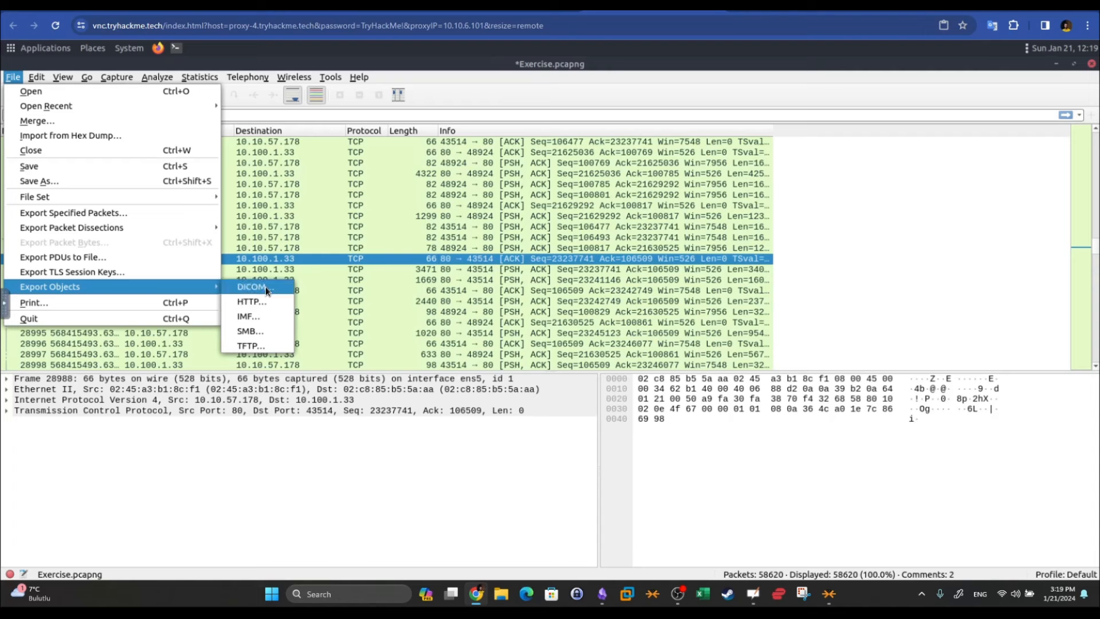
left_click(271, 302)
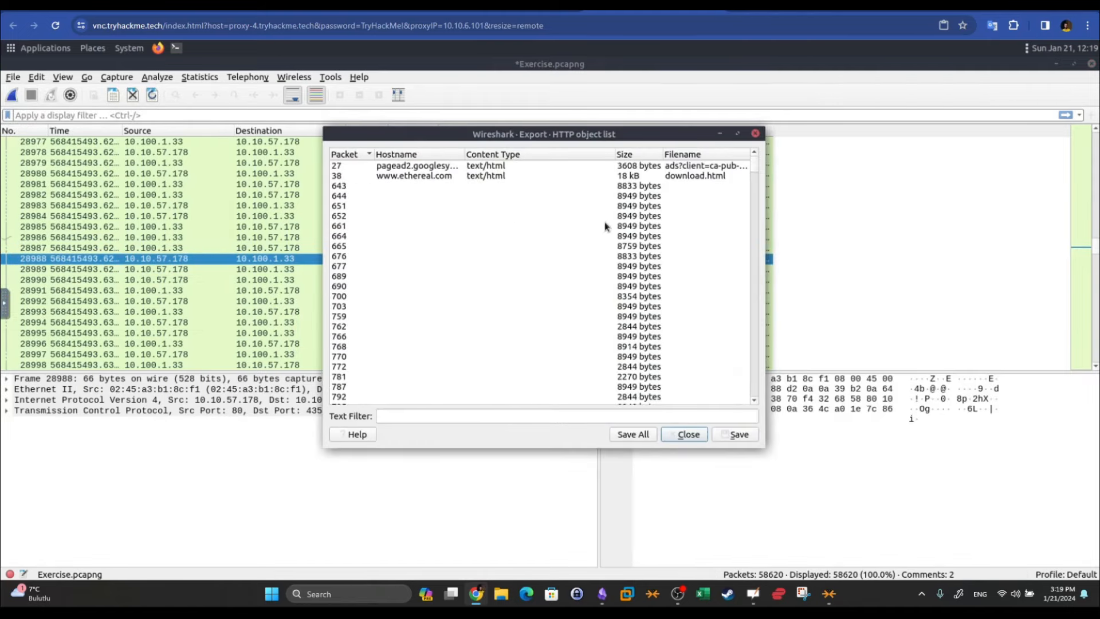
Browse the HTTP objects download.html (packet 38), ads (packet 27) and note.txt (packet 4267)
mouse_move(753, 164)
left_mouse_down()
mouse_move(768, 410)
mouse_move(741, 208)
mouse_move(752, 163)
left_mouse_up()
left_click(483, 178)
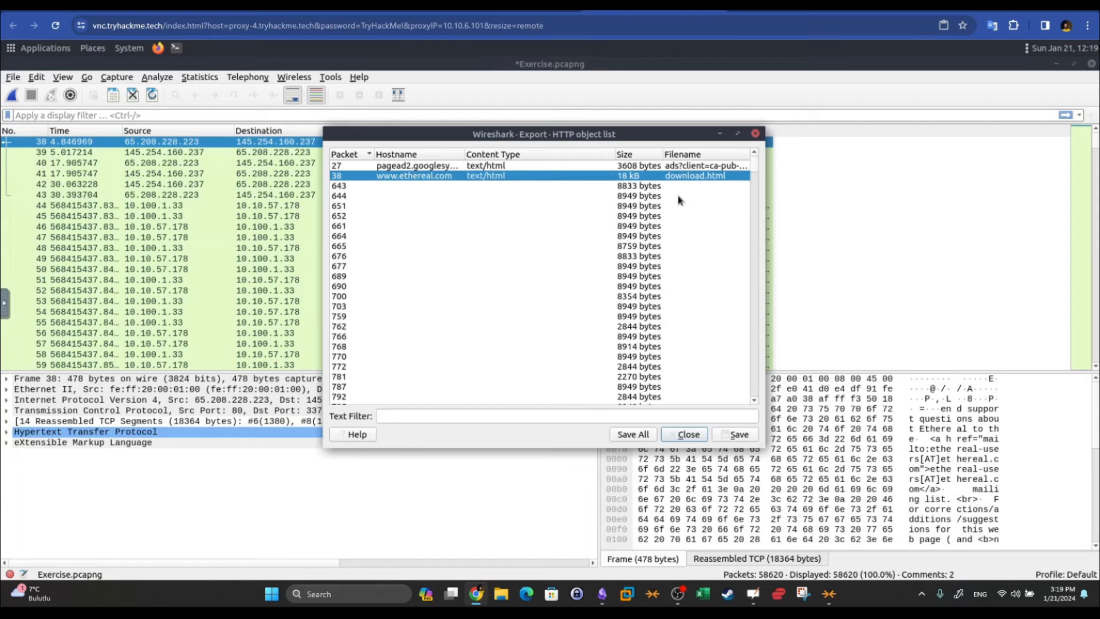
left_click(681, 165)
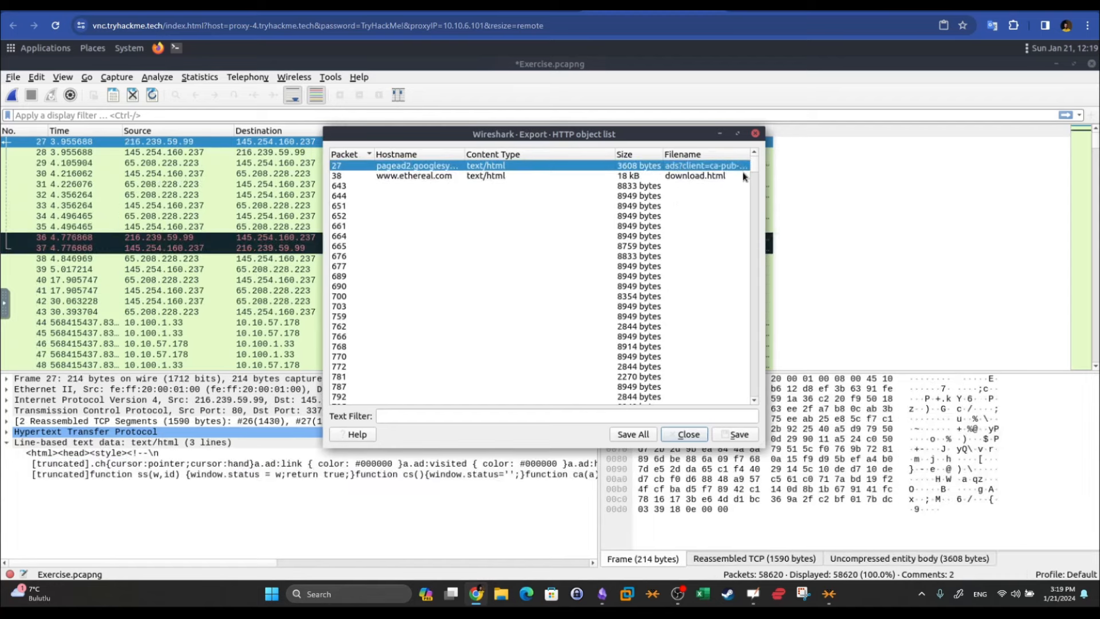
mouse_move(757, 167)
left_mouse_down()
mouse_move(751, 208)
mouse_move(755, 186)
left_mouse_up()
scroll(694, 214, "up", 4)
left_click(695, 187)
Check the 1.jpg, 2.jpg (packet 37330) and listproducts (packet 37061) objects
left_click_drag(758, 194, 765, 302)
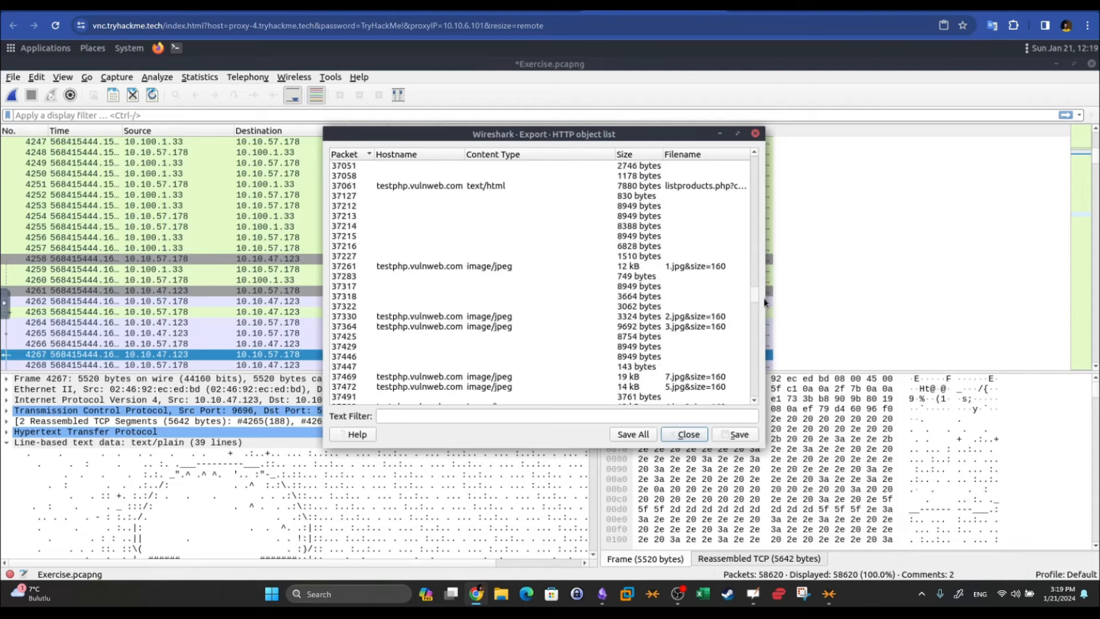
left_click(703, 268)
left_click(709, 316)
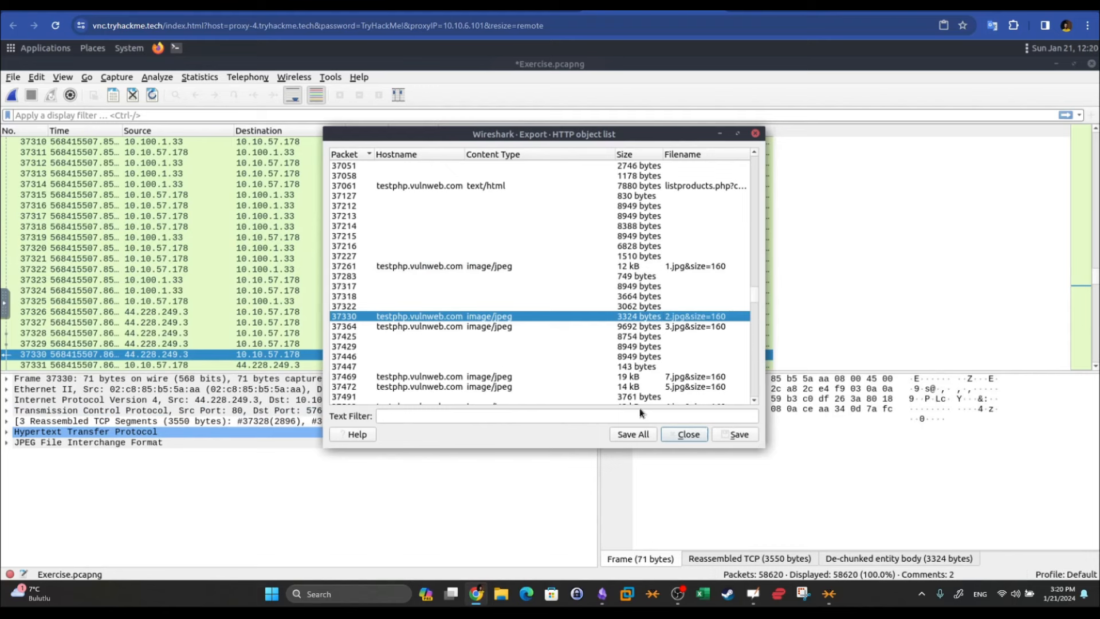
left_click(685, 186)
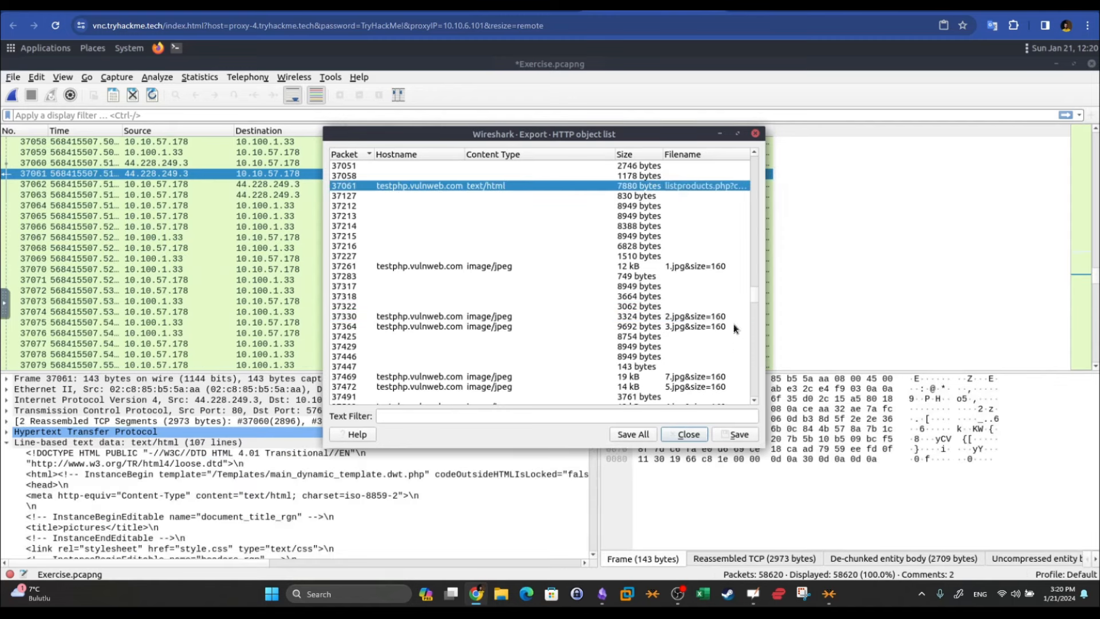
left_click_drag(754, 290, 752, 164)
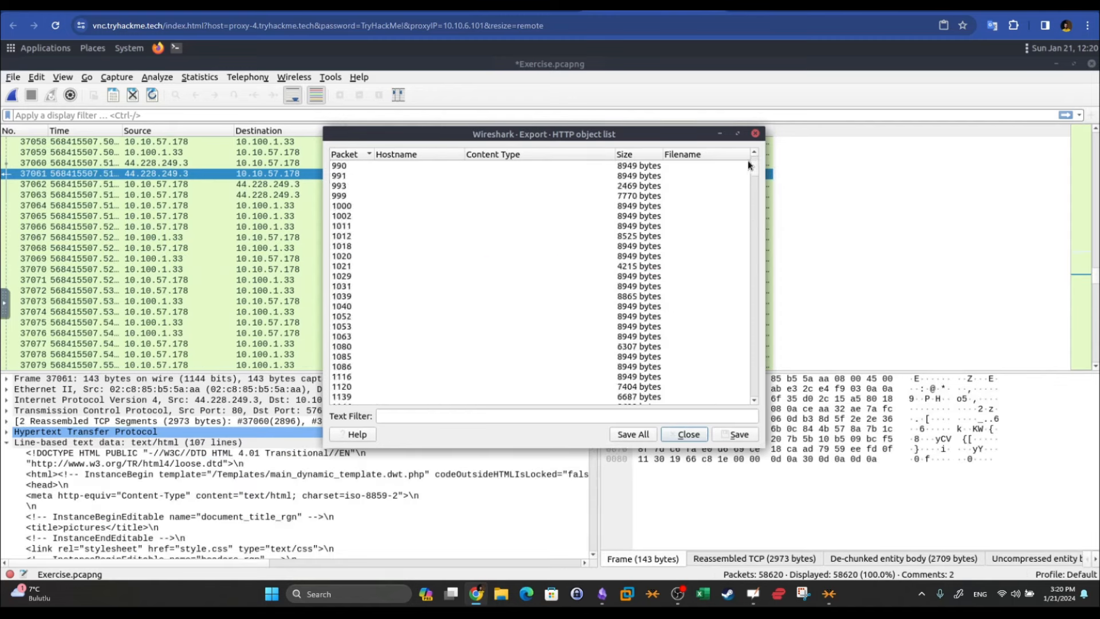
scroll(715, 191, "down", 20)
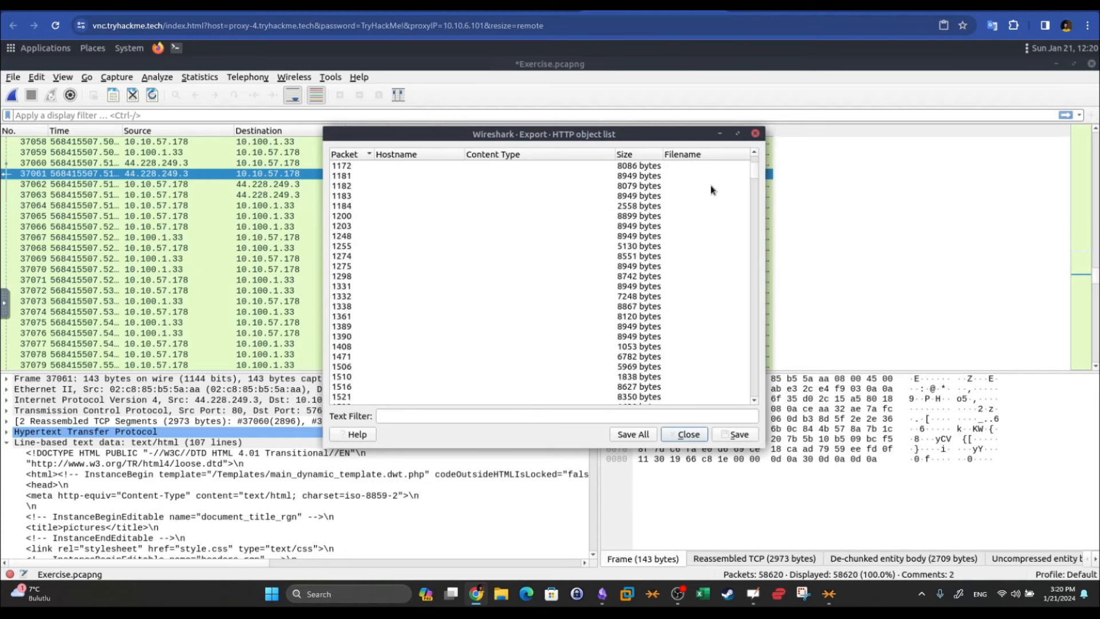
scroll(714, 191, "down", 3)
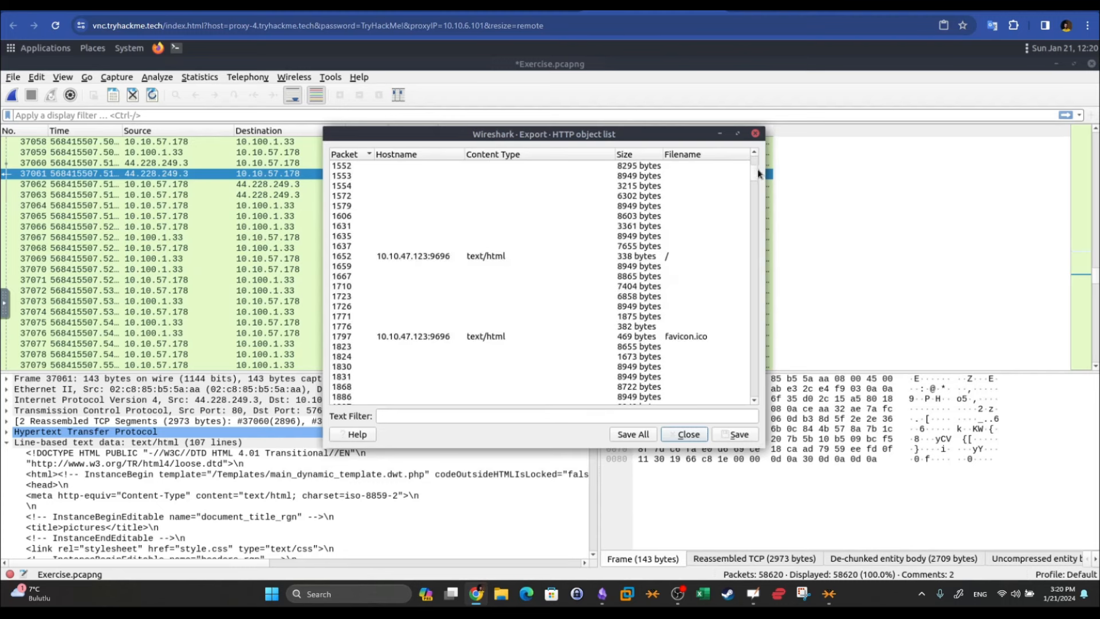
left_click_drag(757, 169, 754, 176)
Save the note.txt object to the Desktop and close the object list
left_click(682, 287)
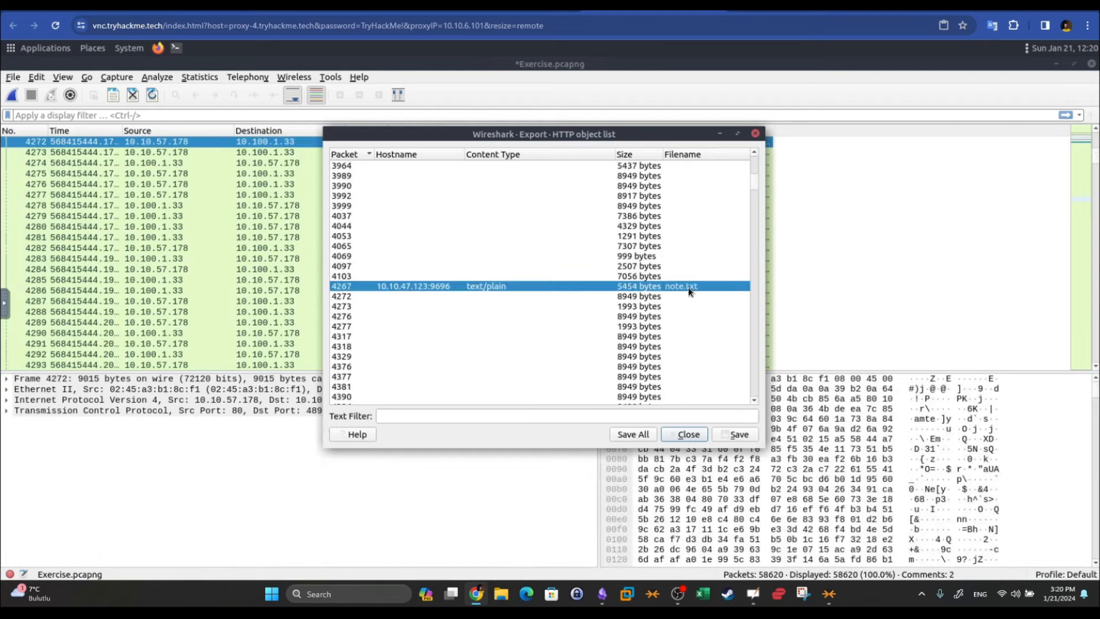
left_click(745, 436)
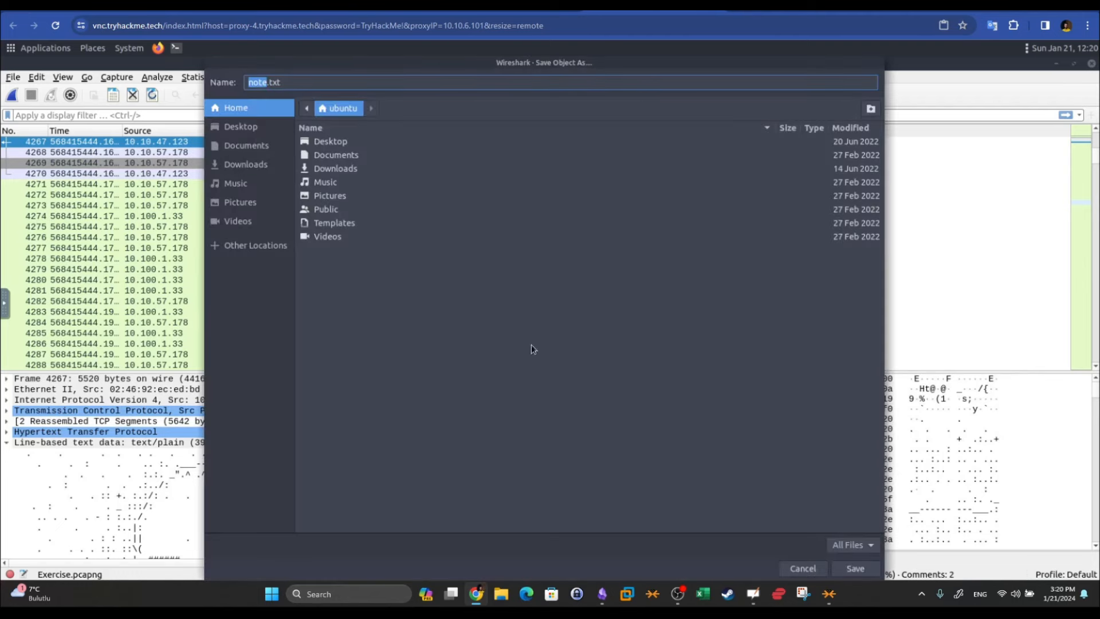
double_click(323, 141)
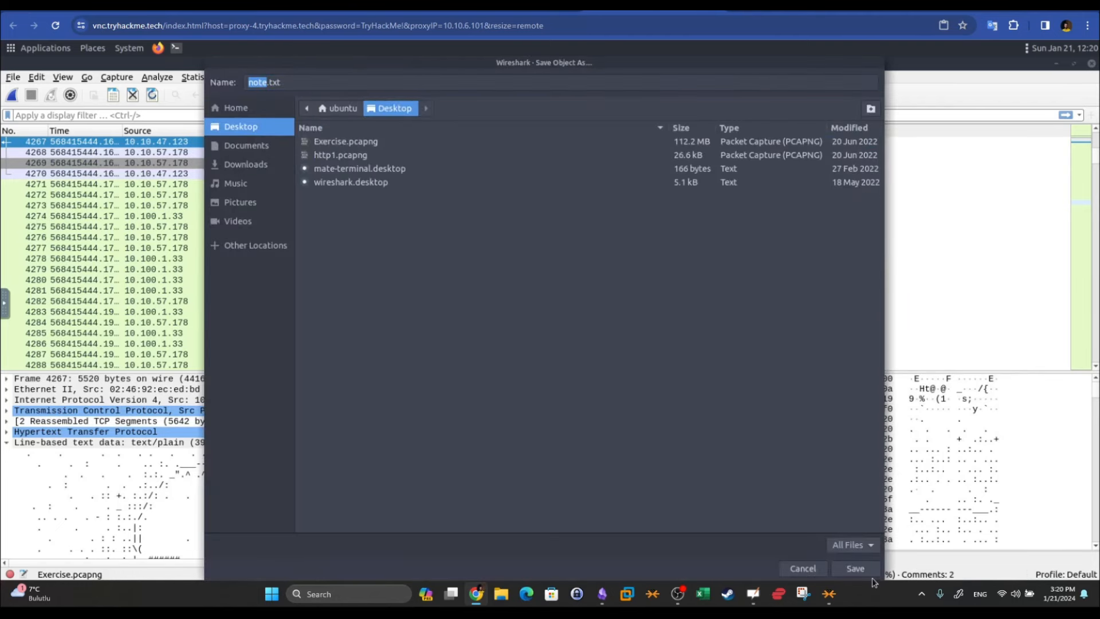
key("Return")
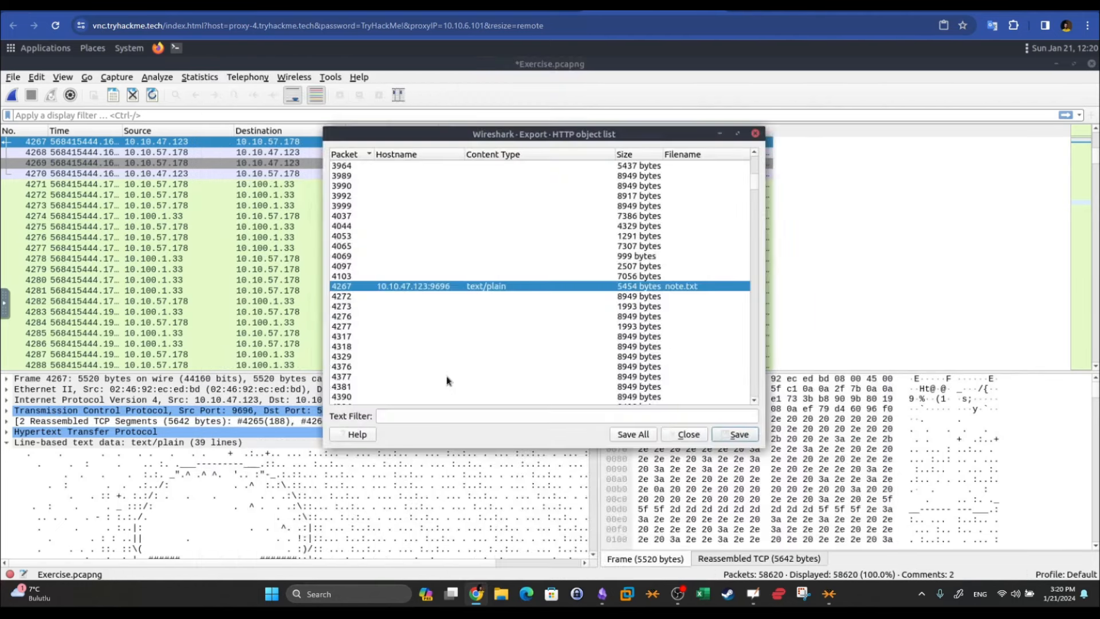
left_click(684, 434)
Minimize Wireshark, open note.txt in Pluma, scroll through its PACKETMASTER art, and close it
left_click(1055, 64)
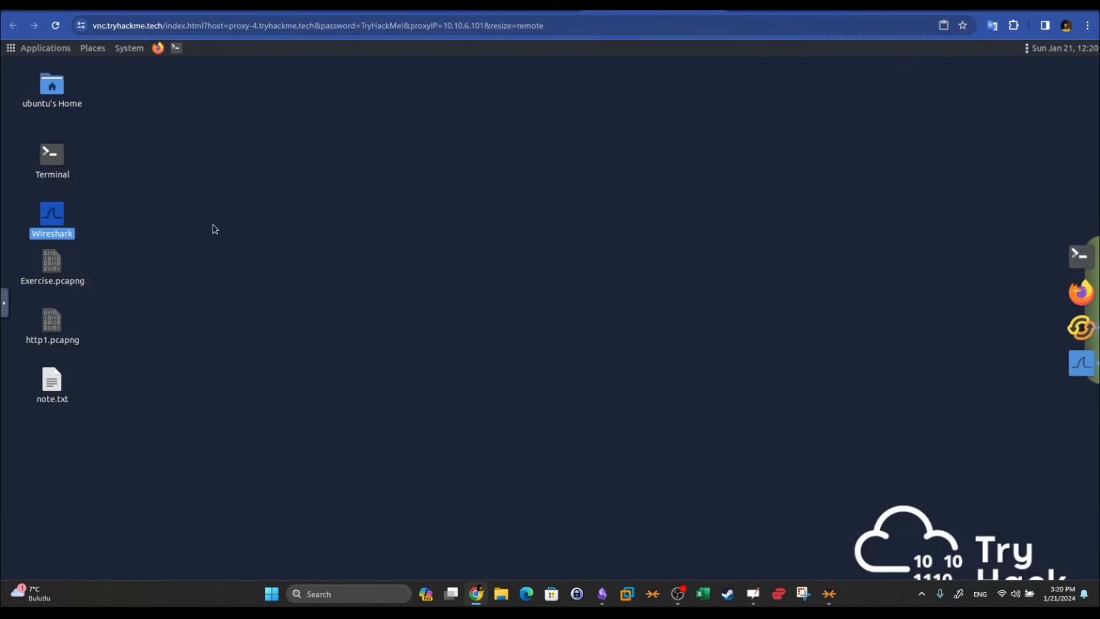
double_click(55, 383)
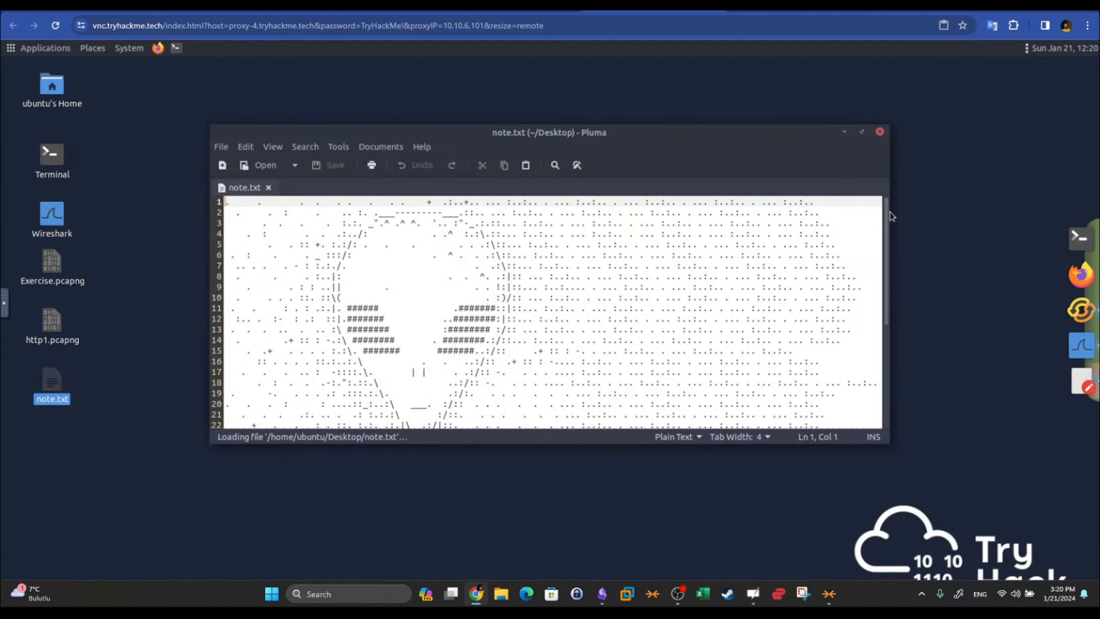
scroll(889, 215, "down", 5)
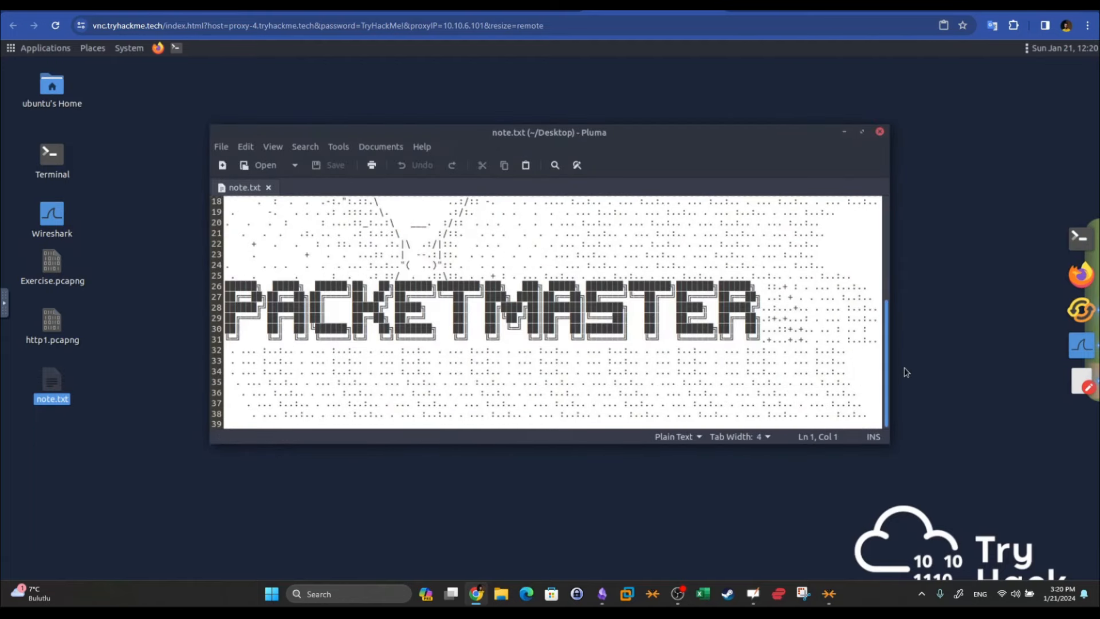
scroll(878, 218, "up", 6)
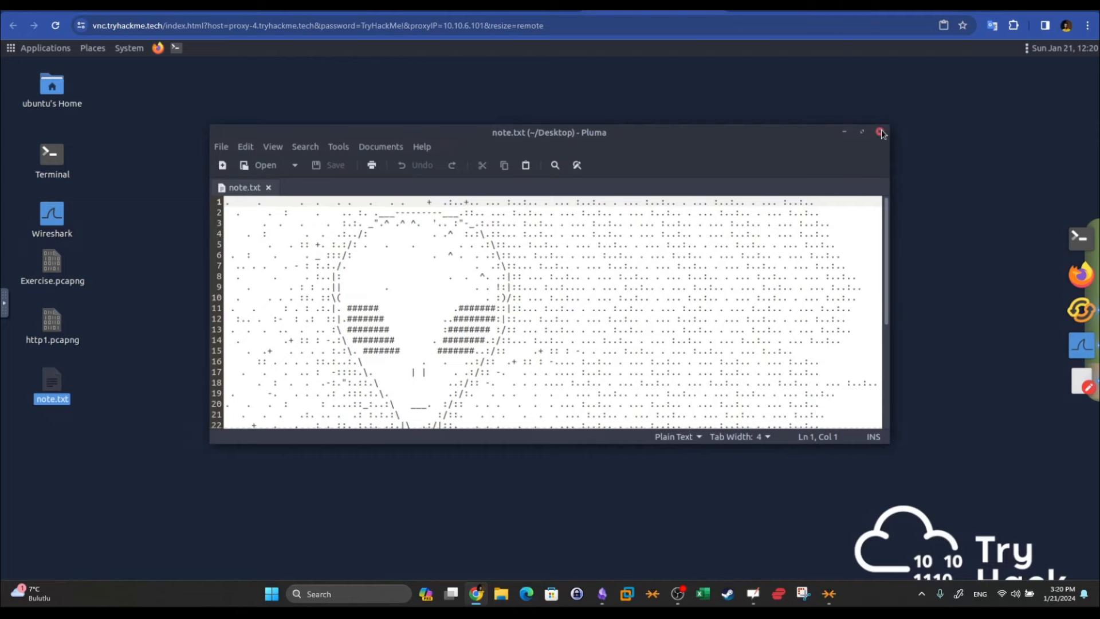
left_click(880, 132)
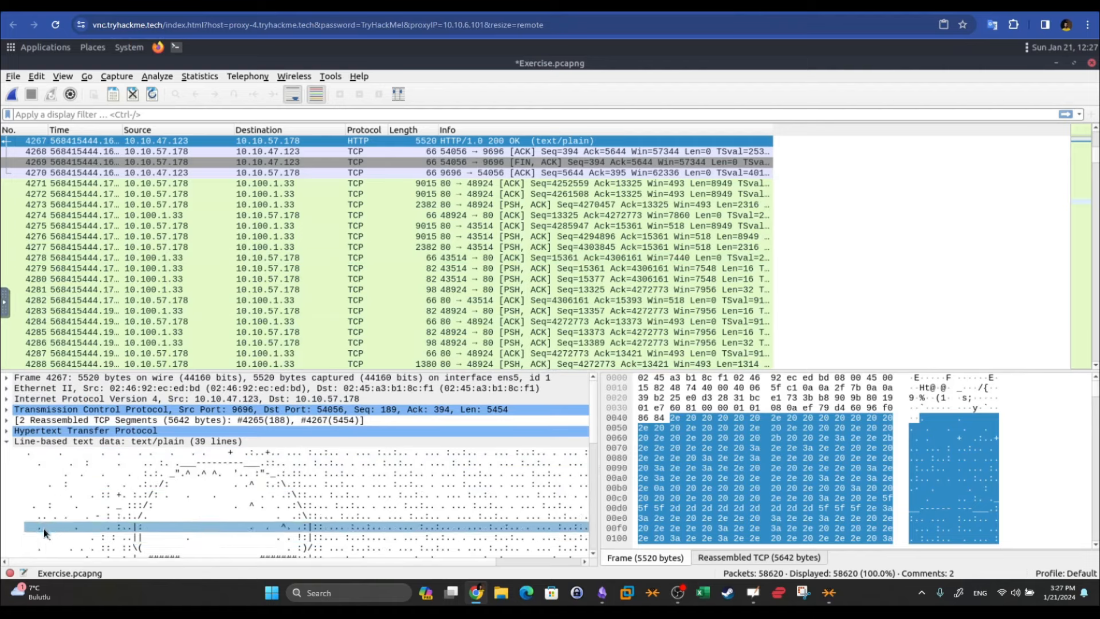
left_click(10, 573)
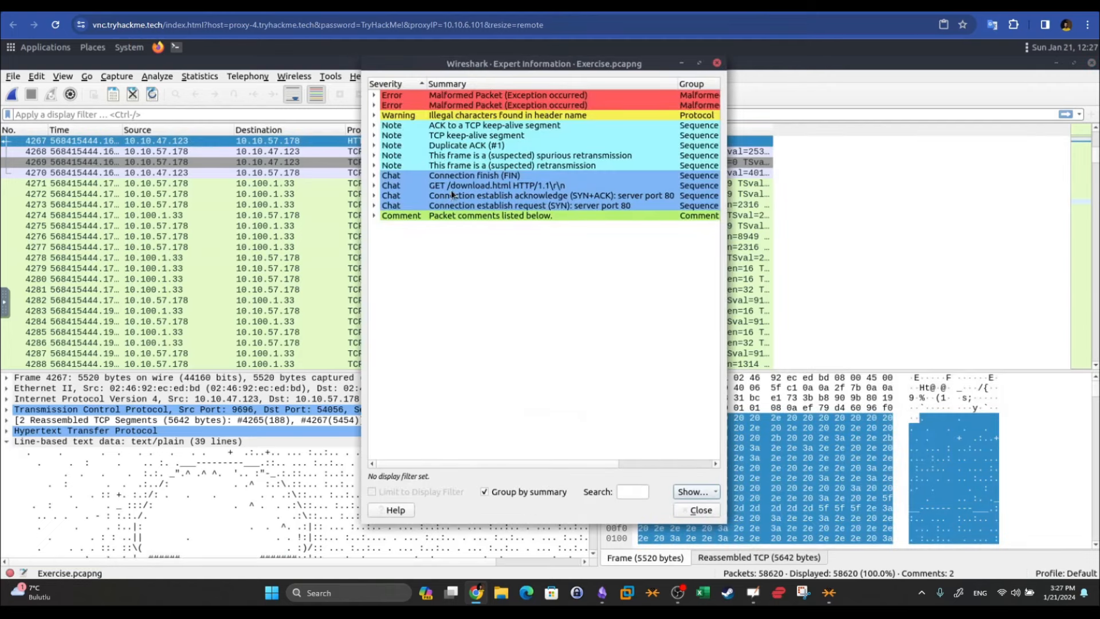
left_click_drag(408, 66, 427, 102)
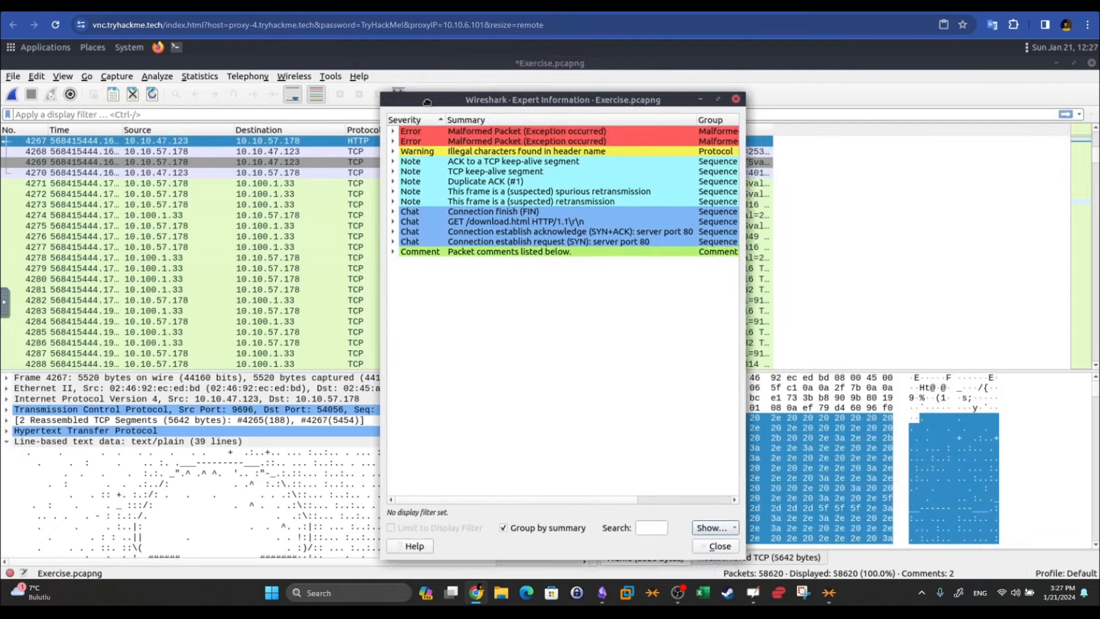
left_click(178, 194)
left_click(557, 143)
left_click(555, 133)
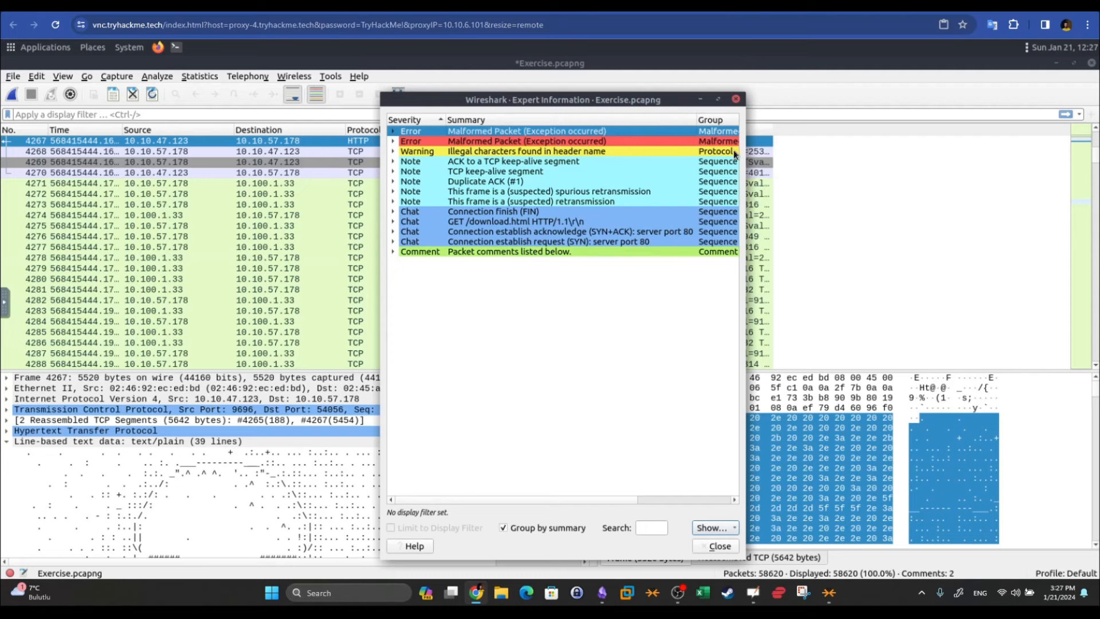
left_click_drag(743, 152, 1006, 132)
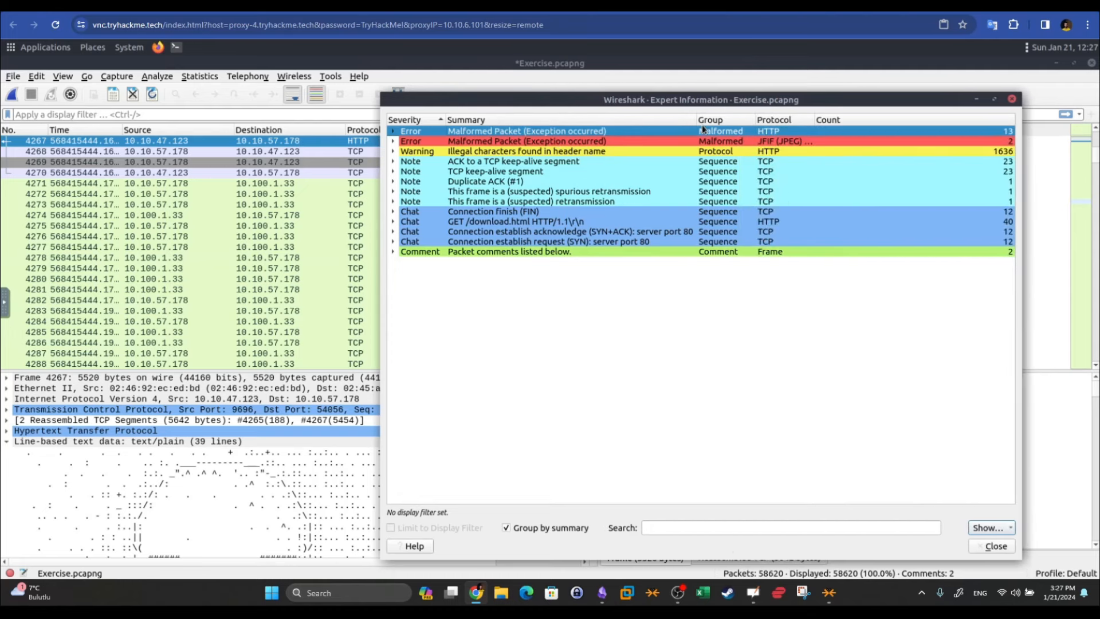
left_click(534, 141)
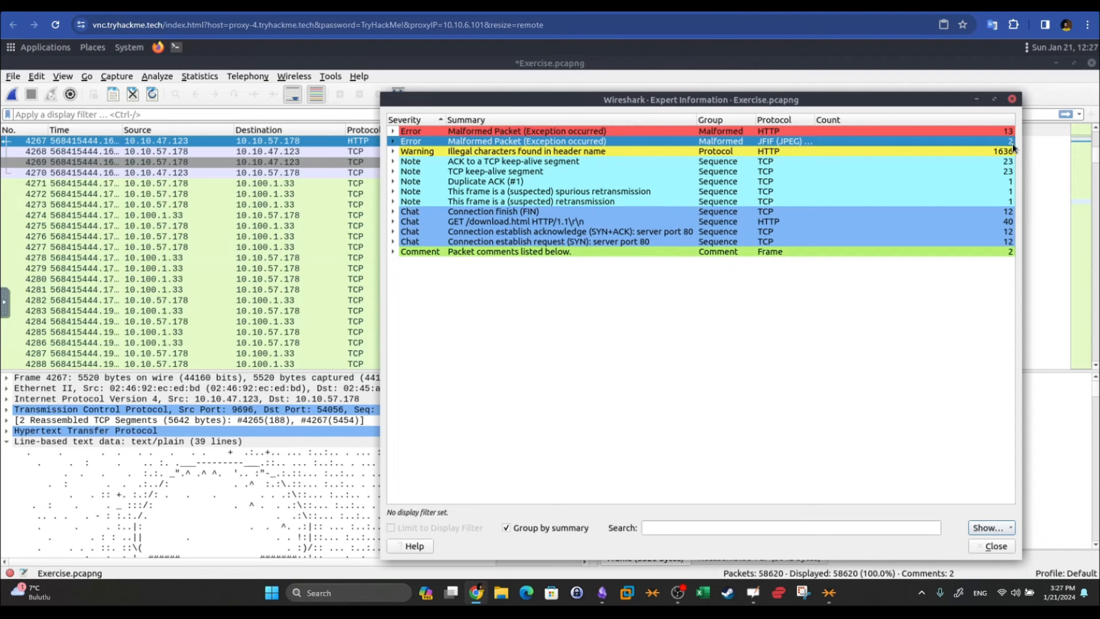
left_click(606, 153)
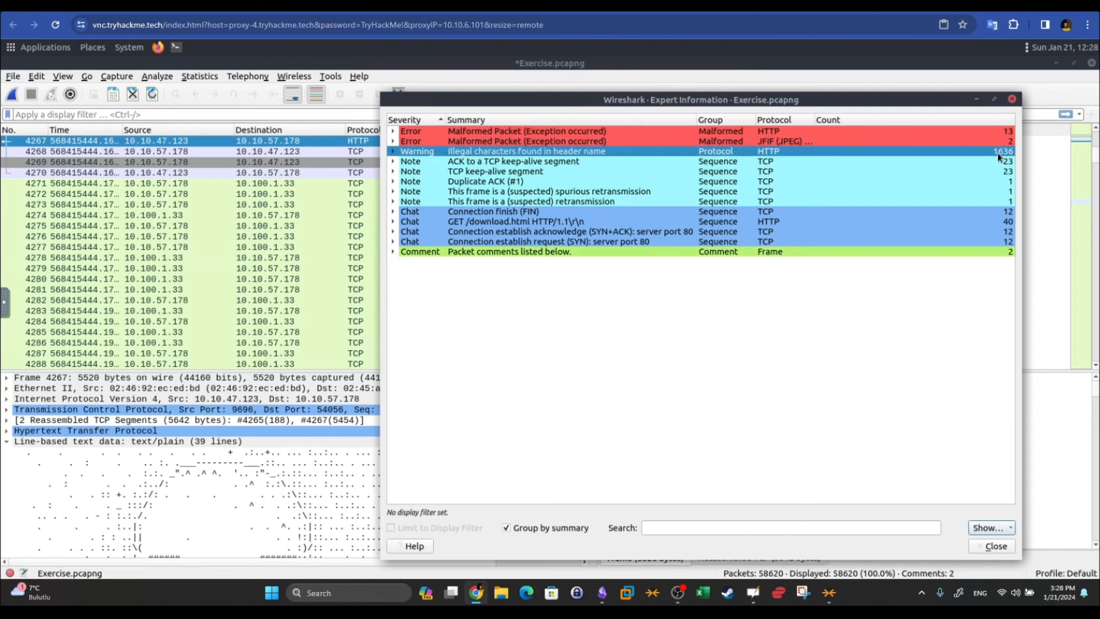
left_click(760, 171)
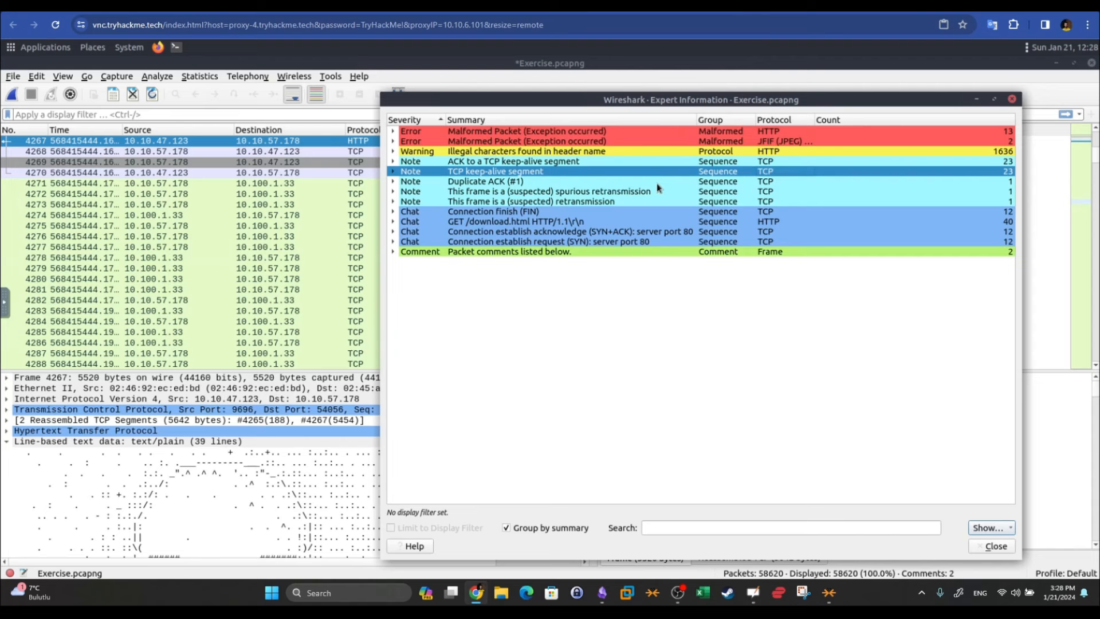
left_click(630, 223)
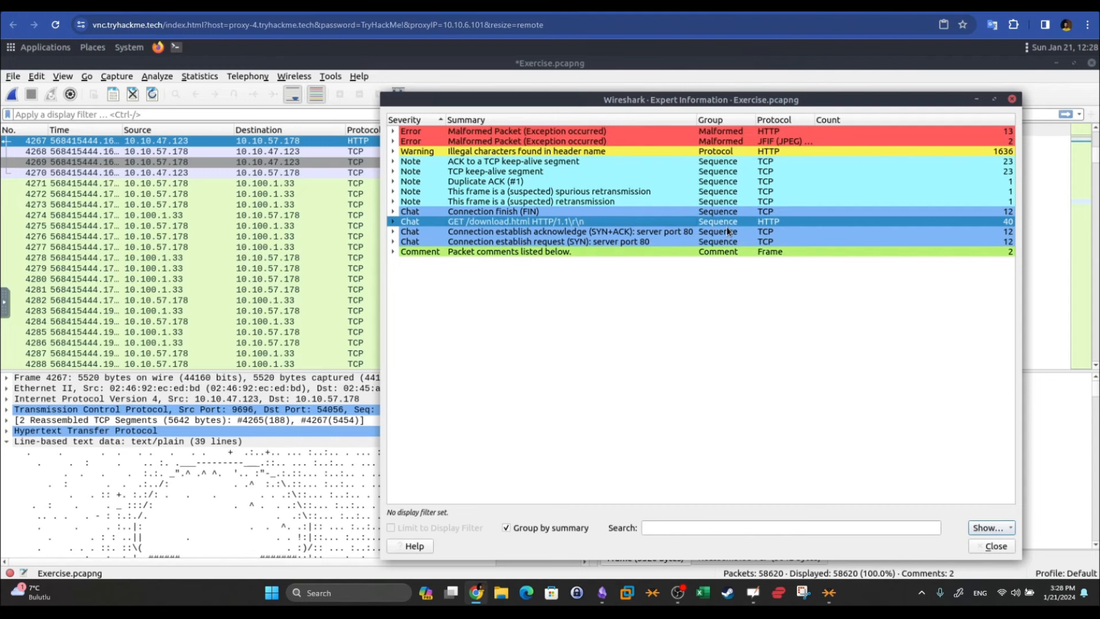
left_click(994, 546)
left_click(682, 205)
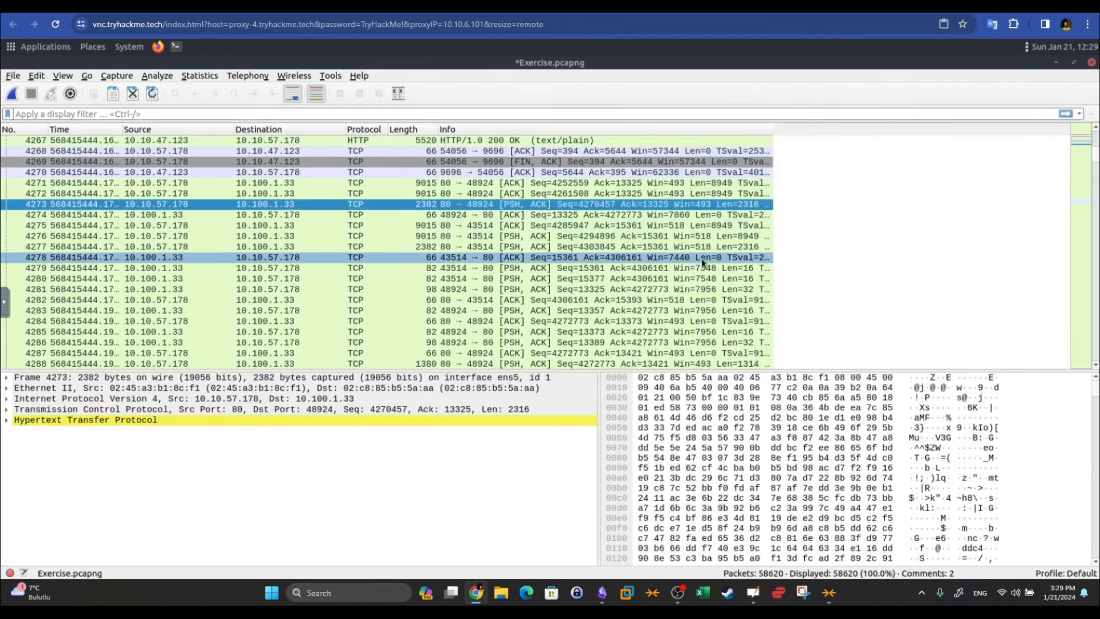
left_click_drag(1098, 139, 1098, 124)
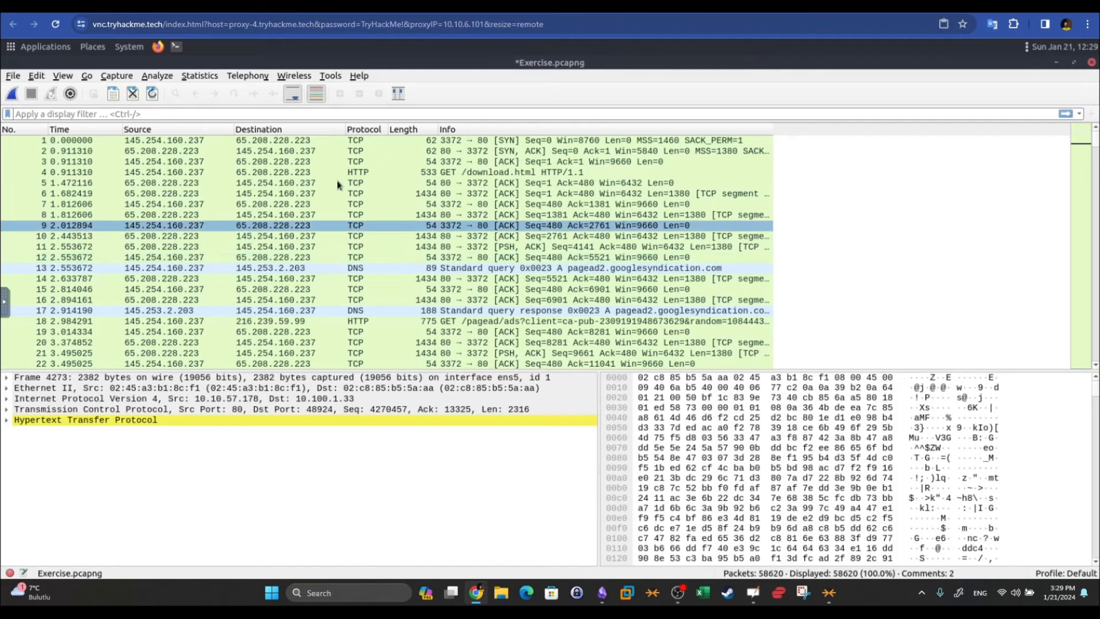
left_click(183, 172)
left_click(165, 226)
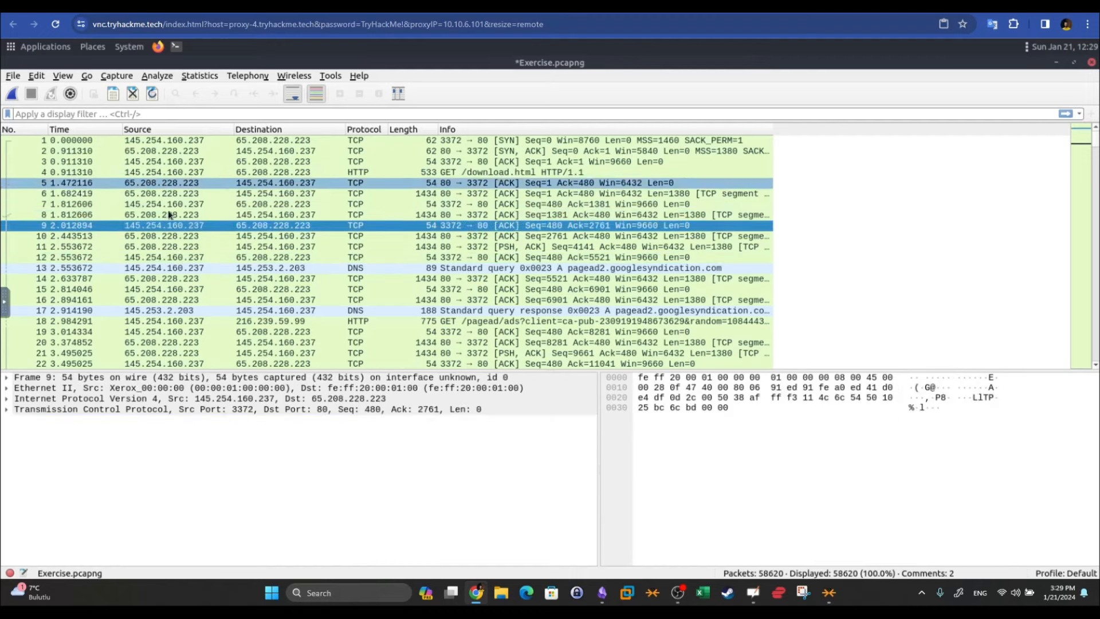
left_click(172, 216)
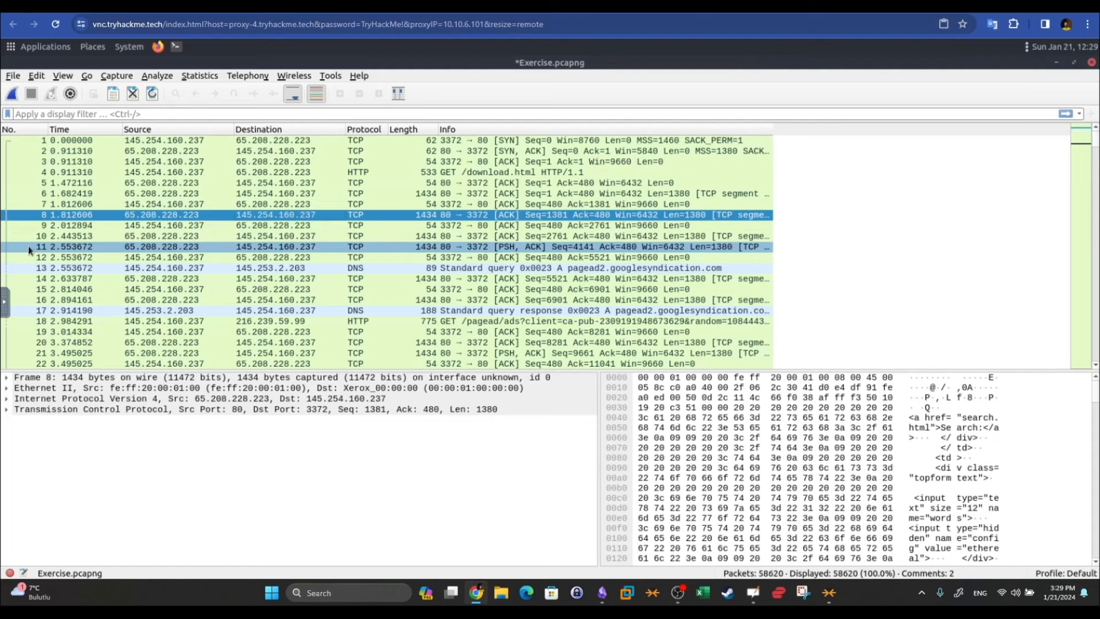
left_click(266, 250)
left_click(231, 288)
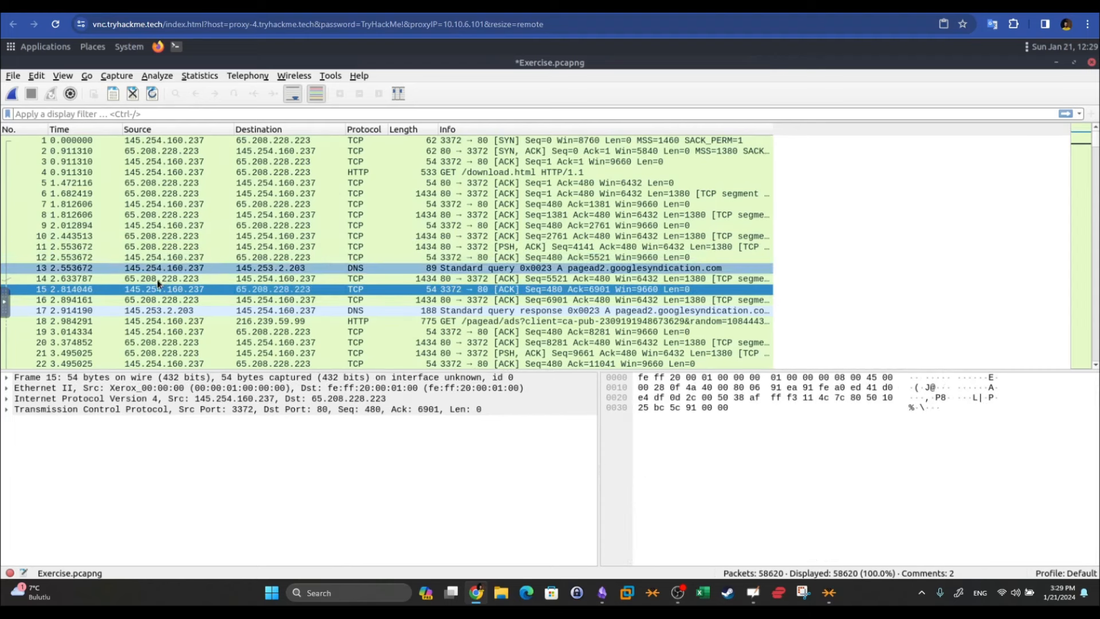
Filter the list to packets from source 145.254.160.237 using packet 15
right_click(194, 293)
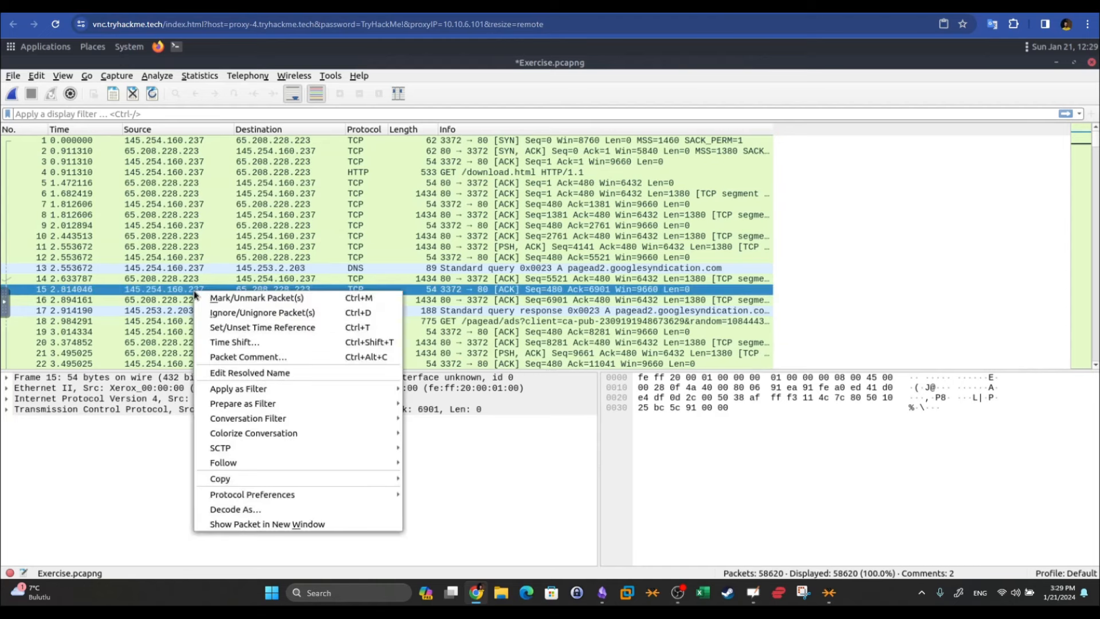
mouse_move(225, 392)
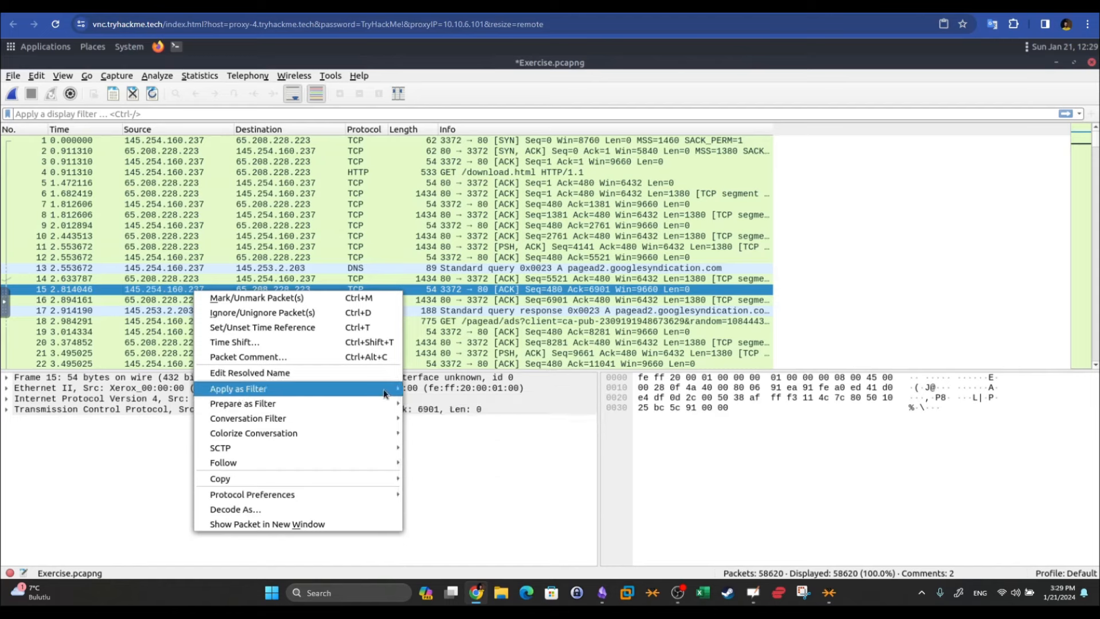
left_click(418, 403)
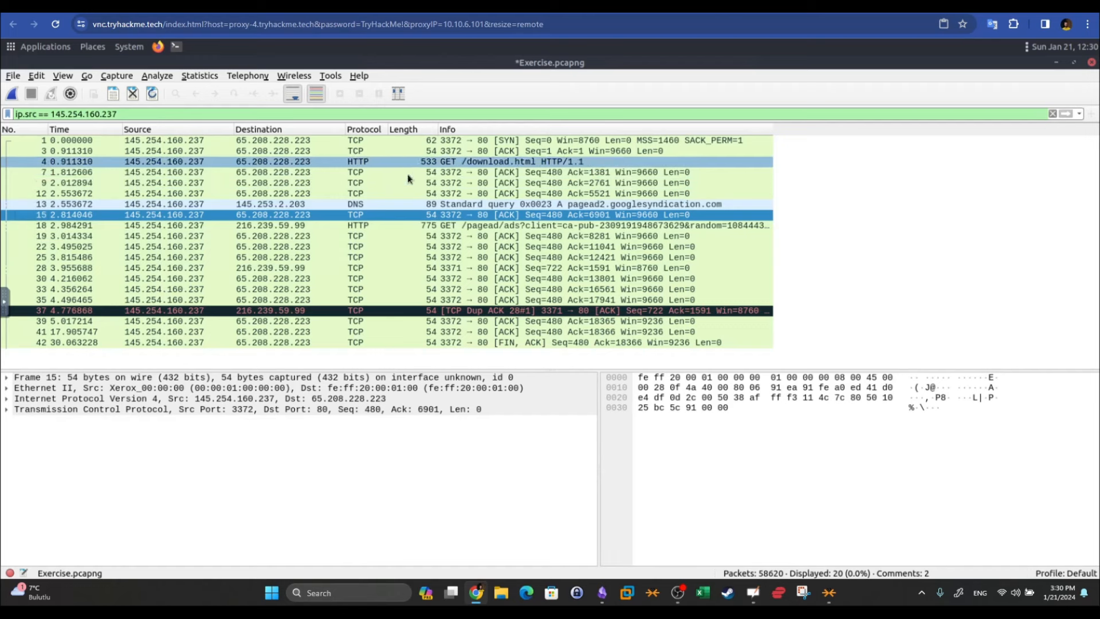
Examine the ip.src filter expression, then clear it to show all 58620 packets
left_click_drag(130, 114, 35, 109)
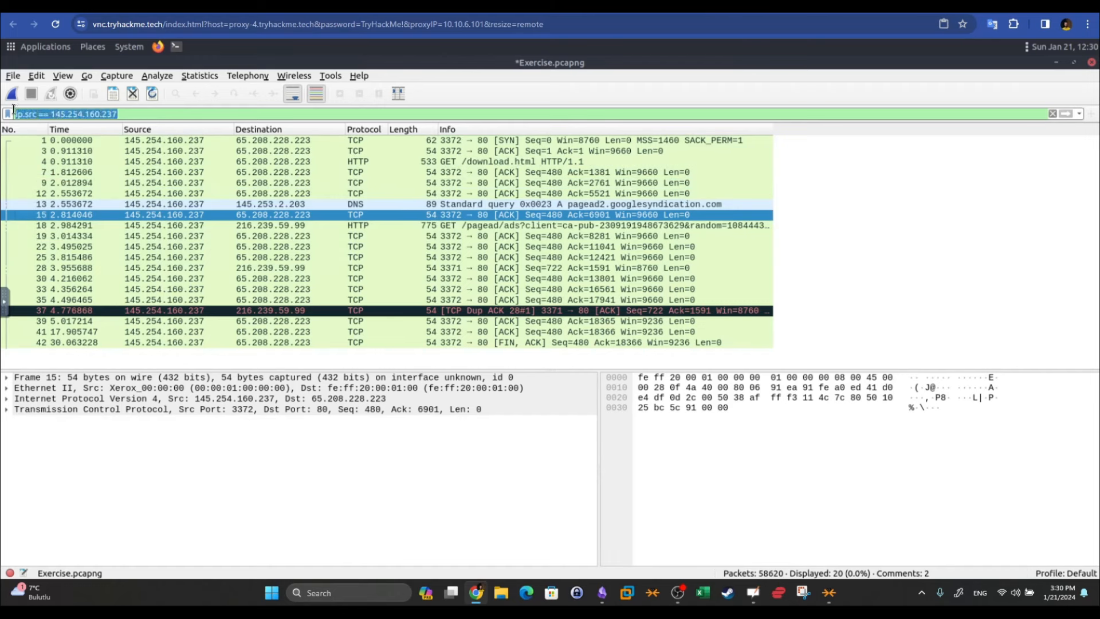
left_click(234, 113)
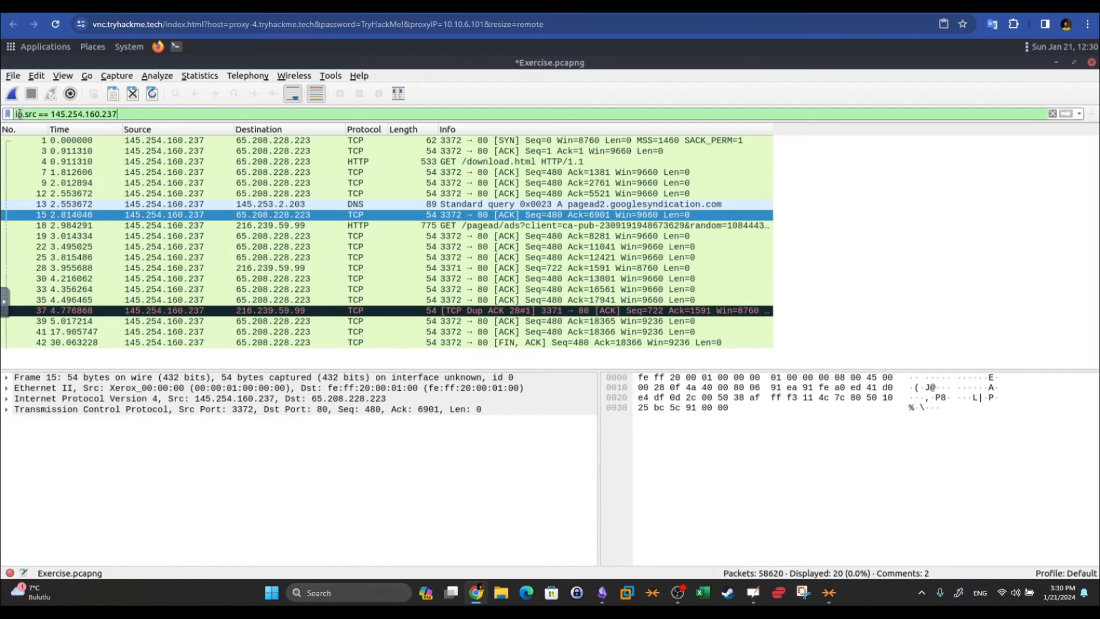
left_click_drag(19, 114, 170, 114)
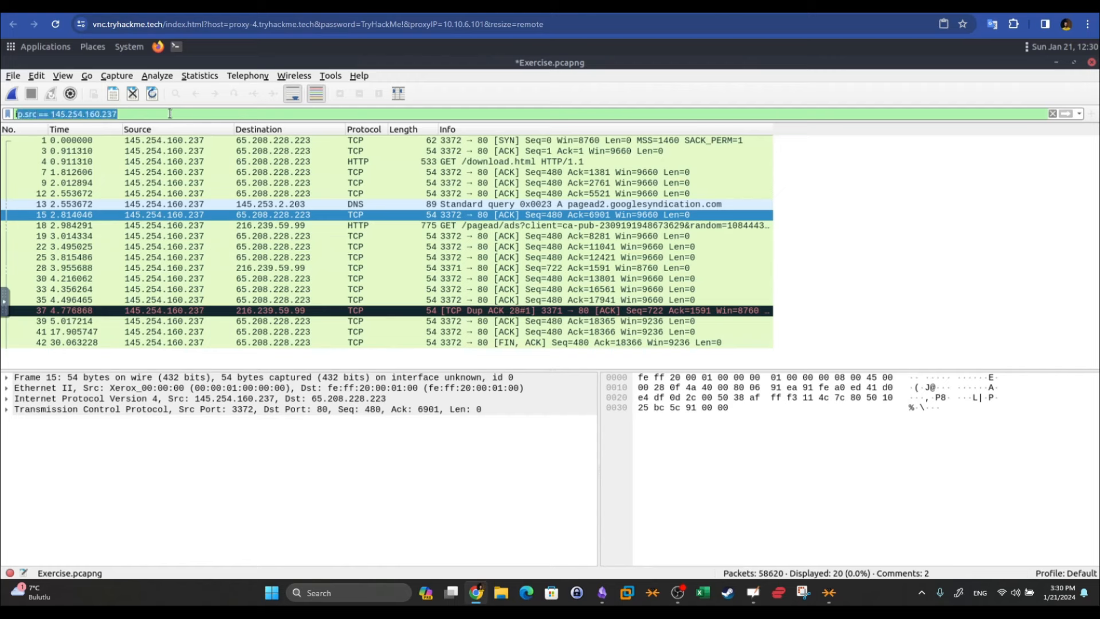
left_click(170, 114)
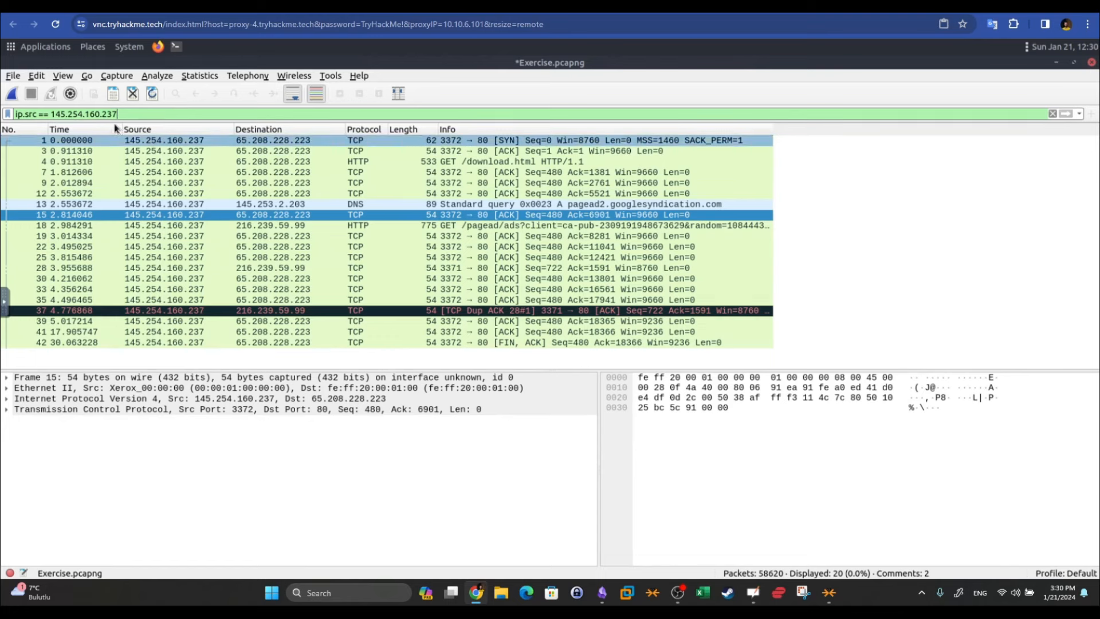
left_click_drag(51, 114, 141, 117)
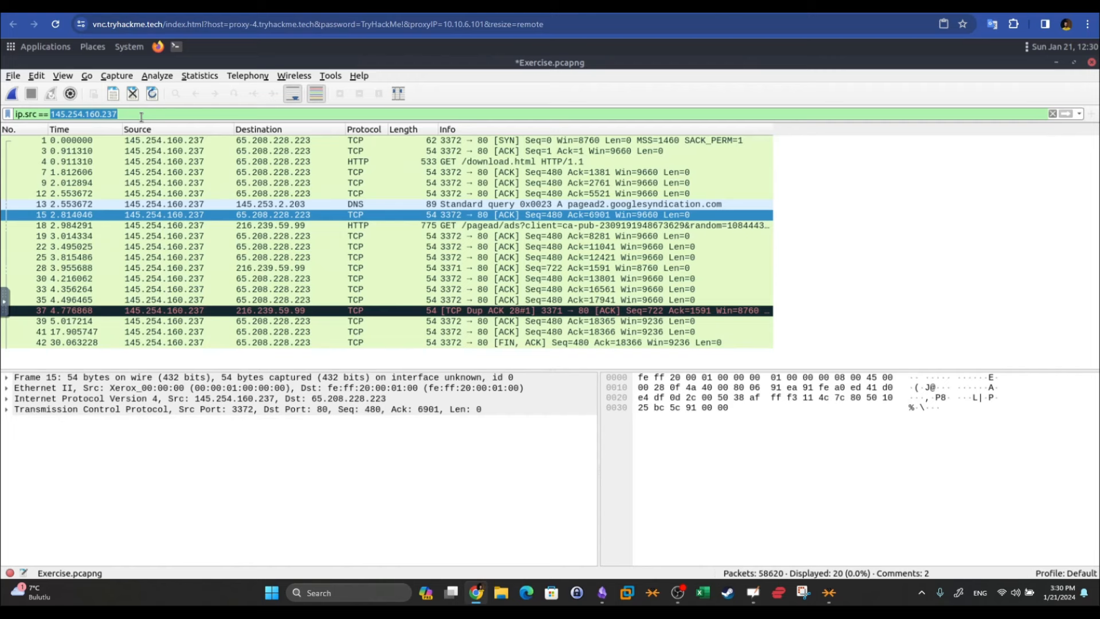
left_click(141, 117)
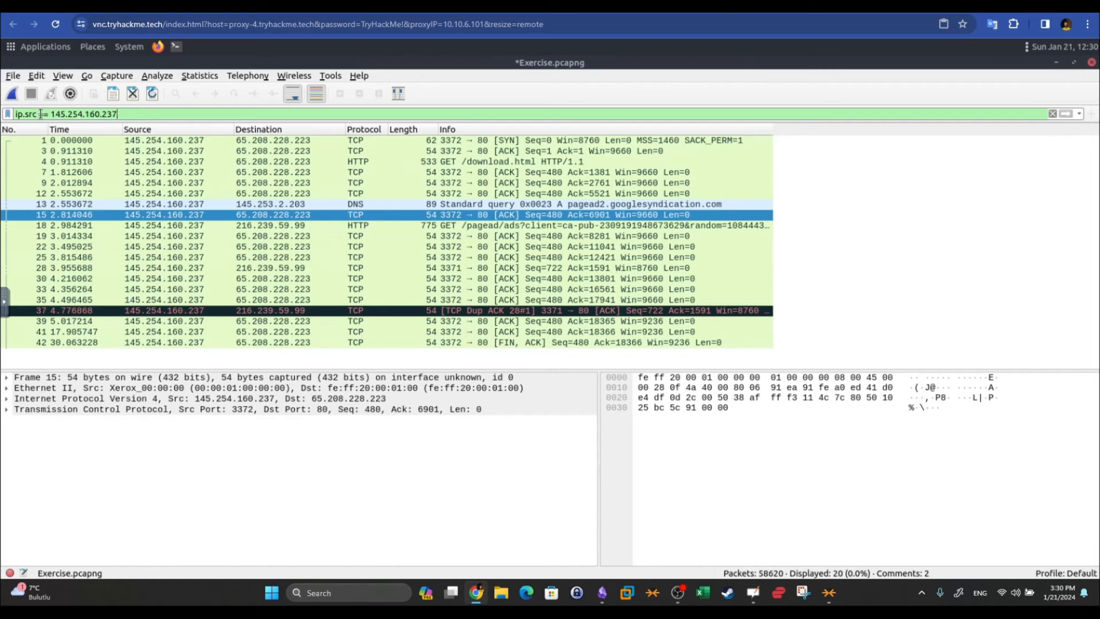
left_click_drag(51, 114, 158, 115)
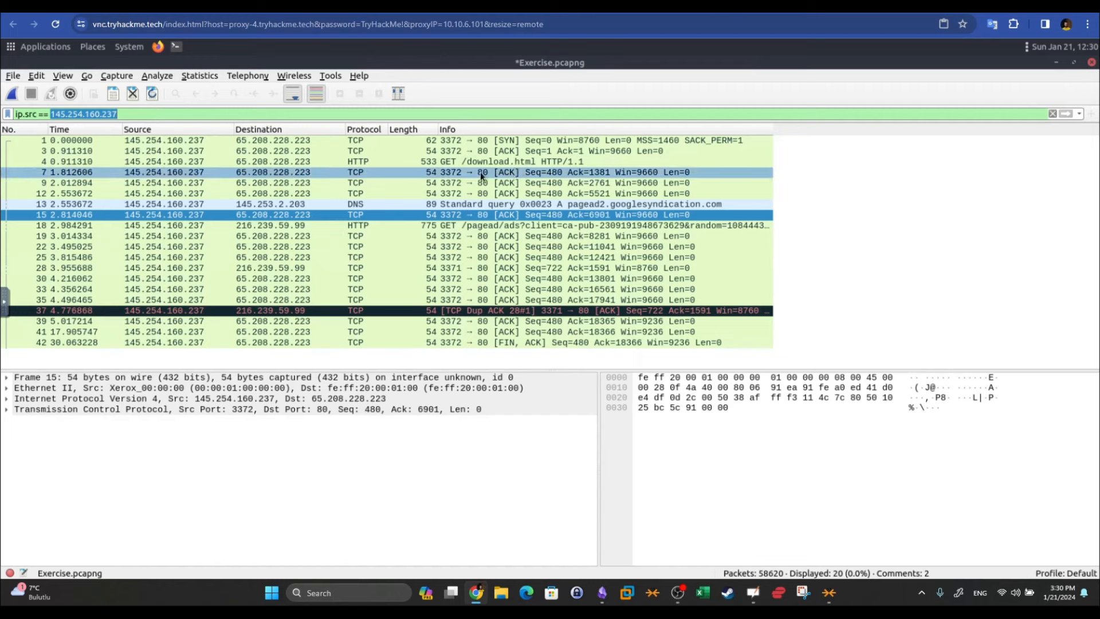
left_click(1052, 114)
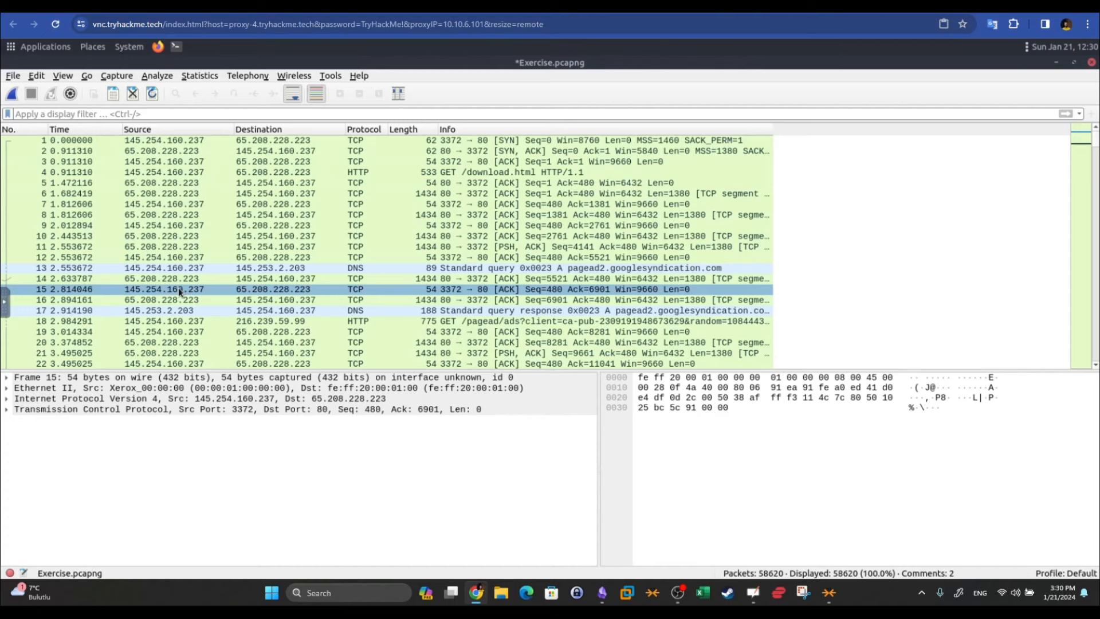
Filter to packet 15's IPv4 conversation with 65.208.228.223, inspect the addresses, then clear it
right_click(236, 290)
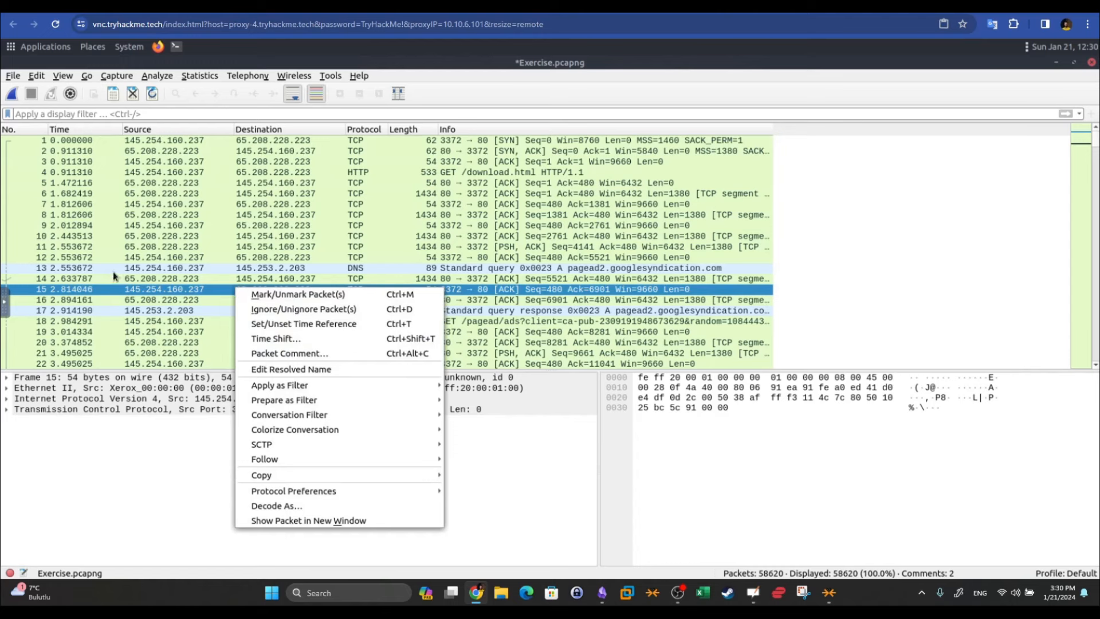
mouse_move(298, 409)
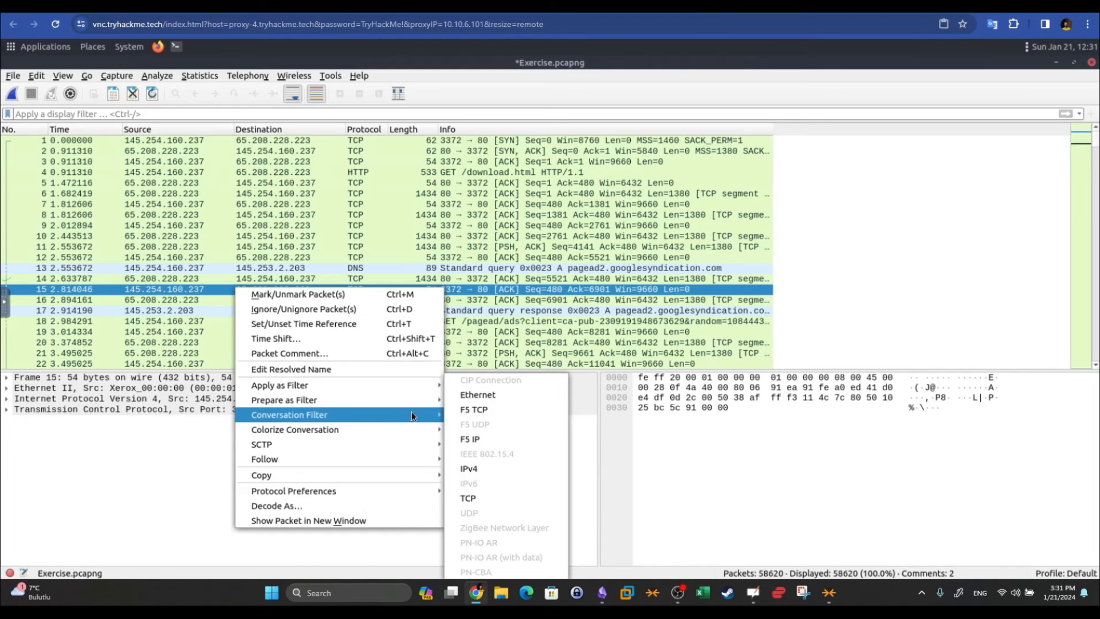
left_click(200, 289)
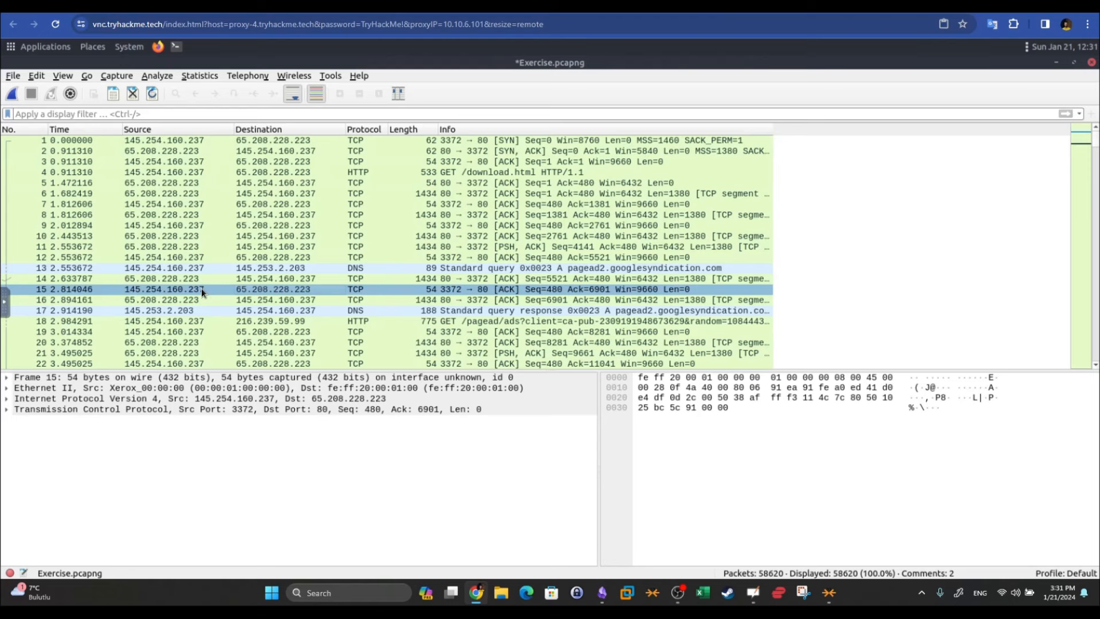
right_click(201, 288)
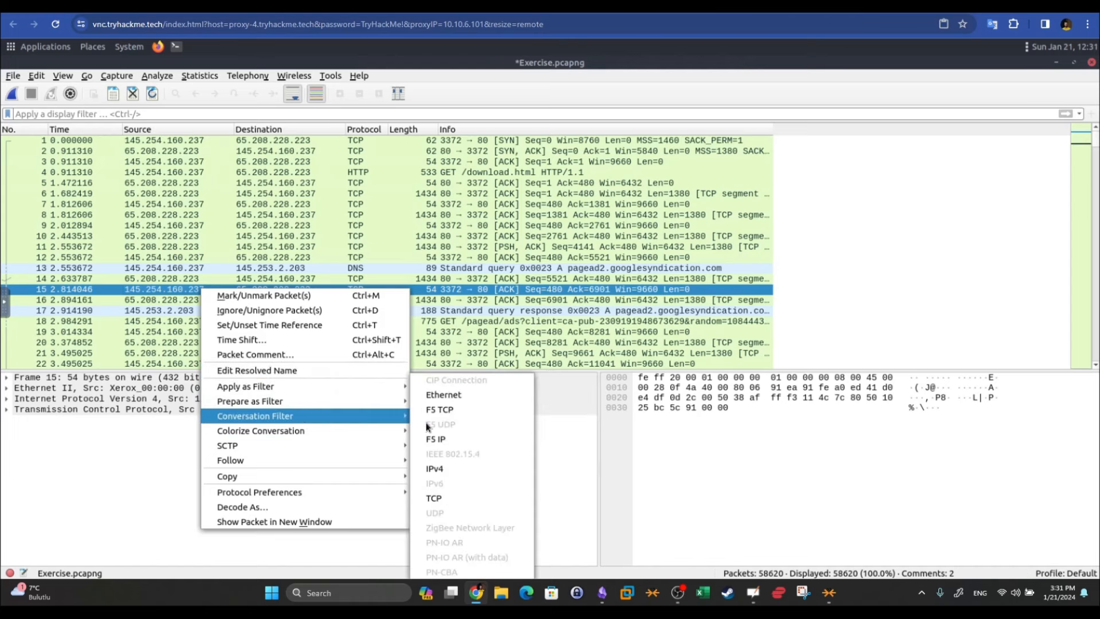
left_click(449, 470)
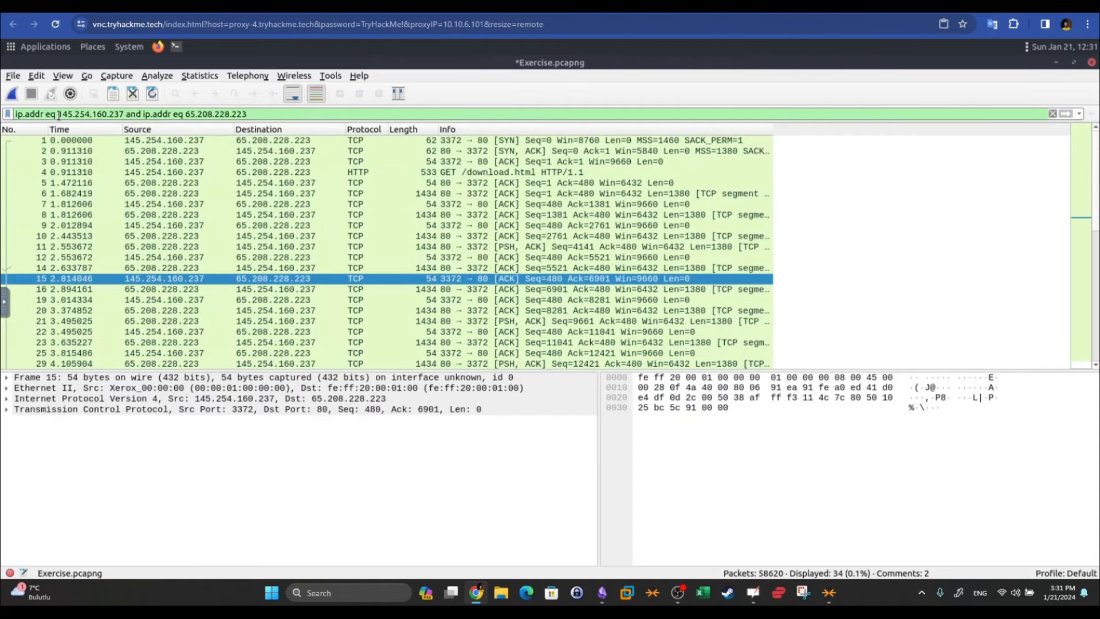
left_click_drag(58, 115, 107, 115)
left_click_drag(185, 114, 261, 111)
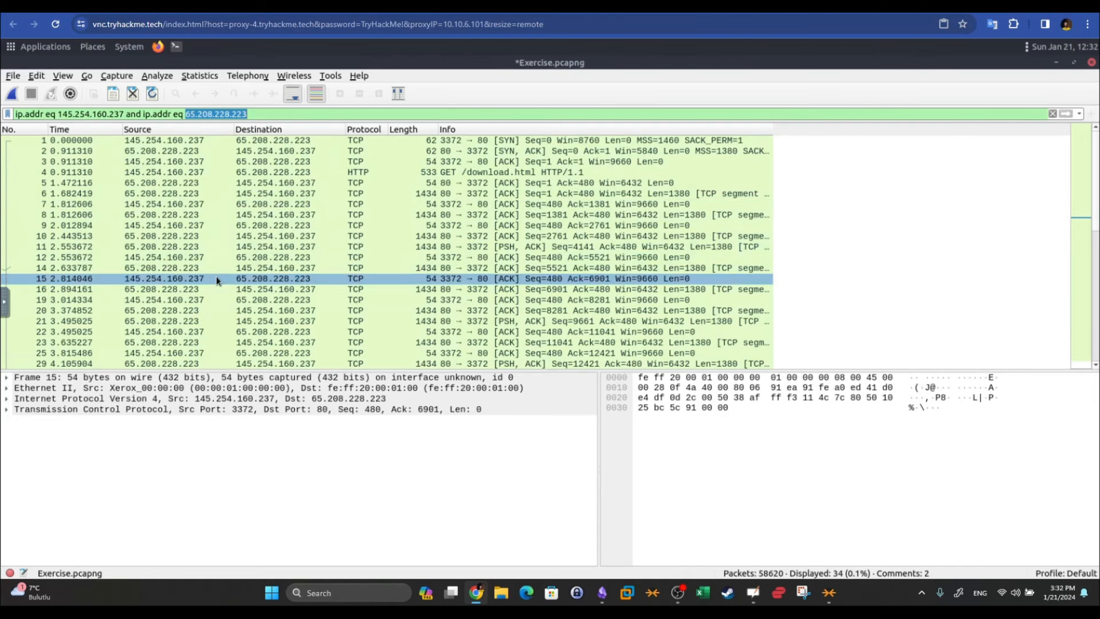
left_click(1052, 113)
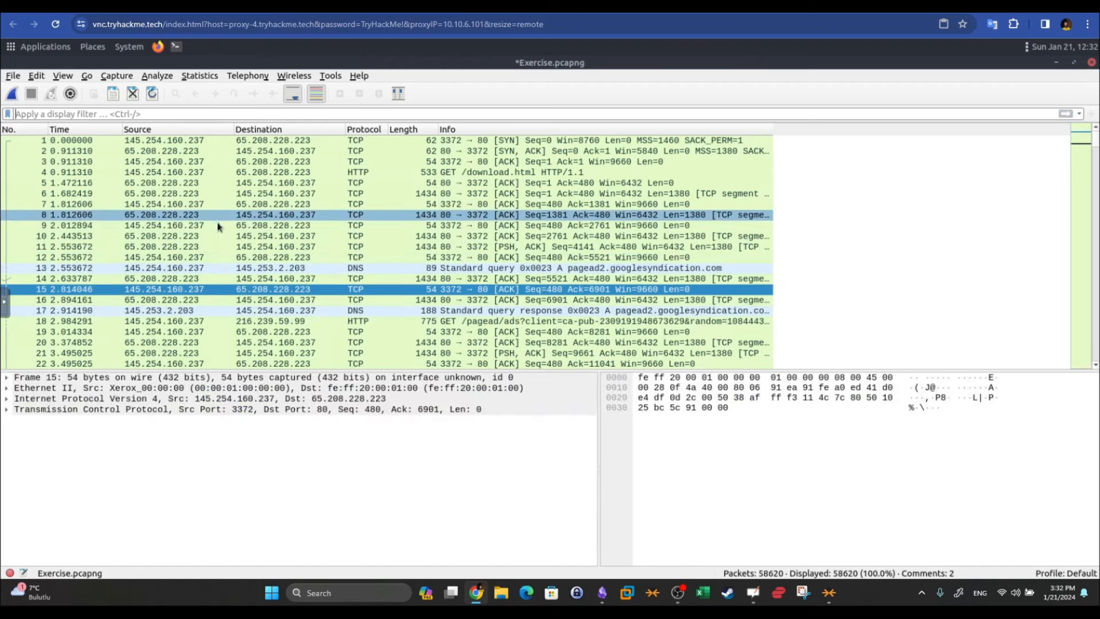
Apply packet 10's TCP conversation filter on ports 3372 and 80, leaving 34 packets
right_click(188, 235)
mouse_move(280, 362)
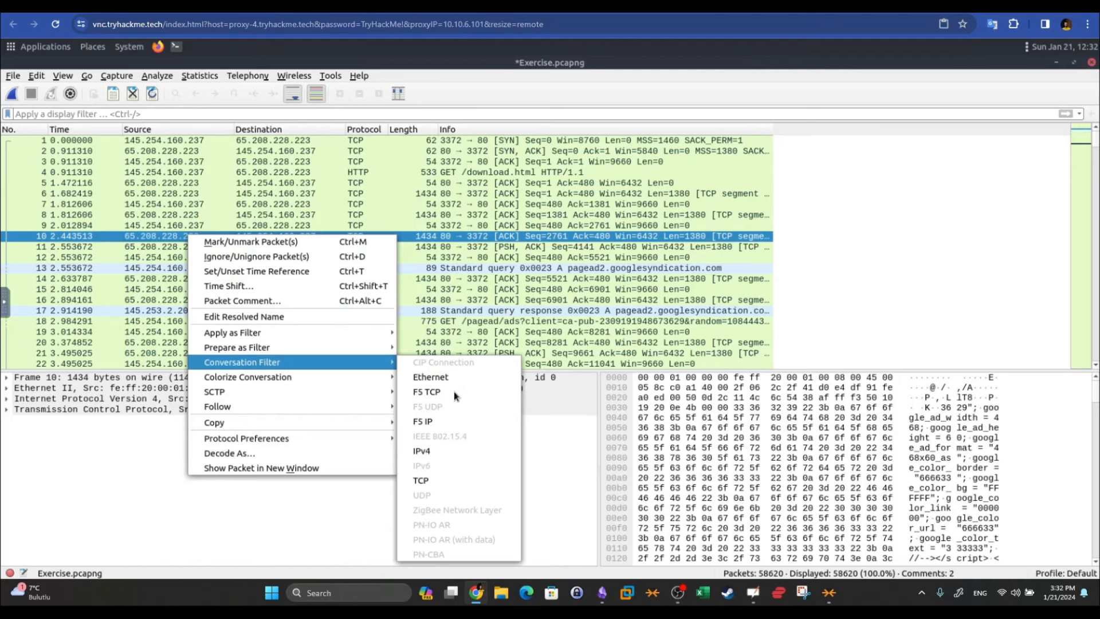
left_click(443, 483)
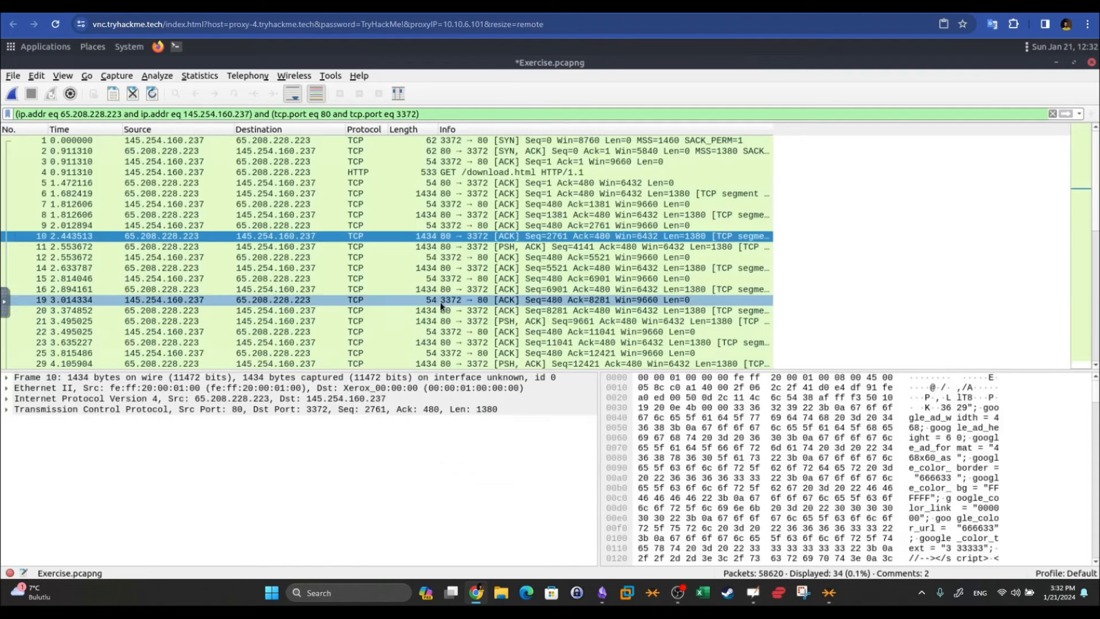
left_click_drag(246, 110, 15, 114)
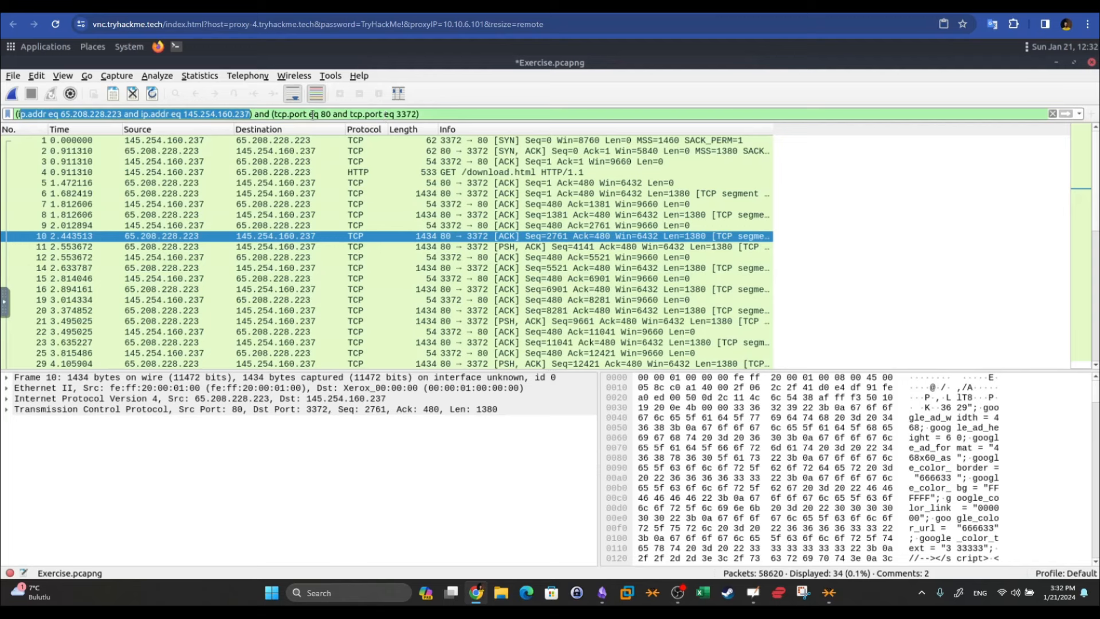
left_click_drag(300, 114, 375, 114)
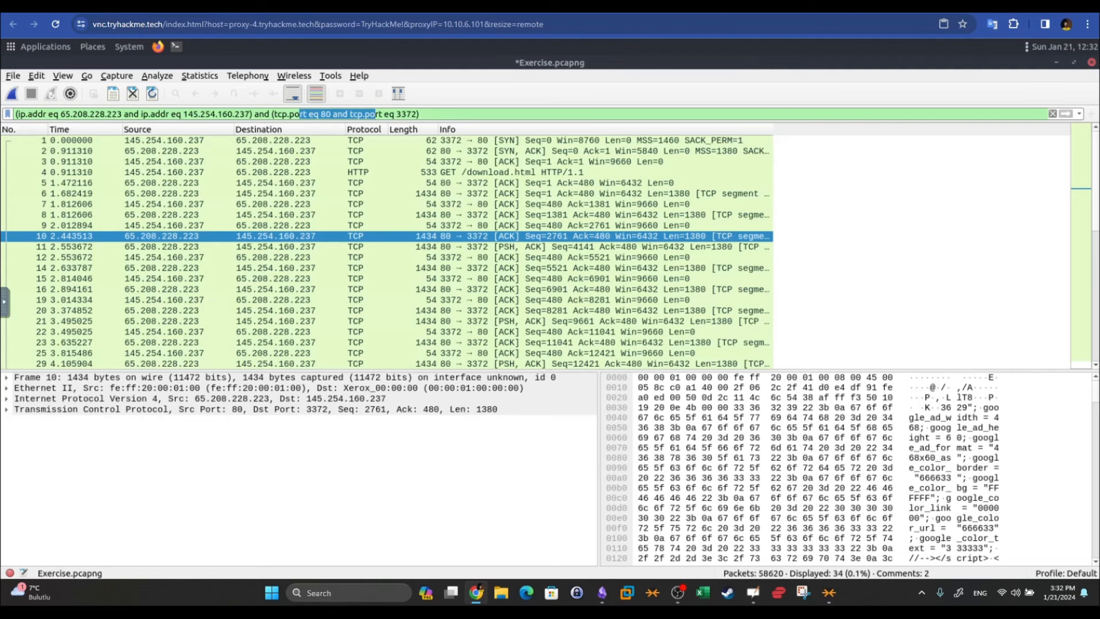
Colorize packet 10's TCP conversation with a pink conversation colour
right_click(280, 232)
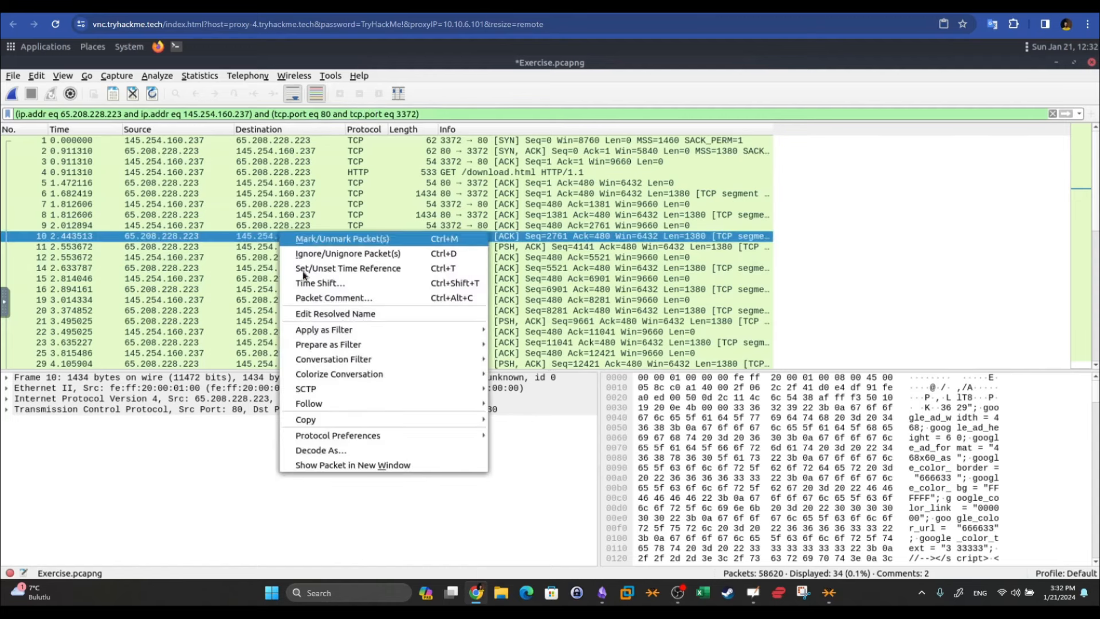
mouse_move(349, 382)
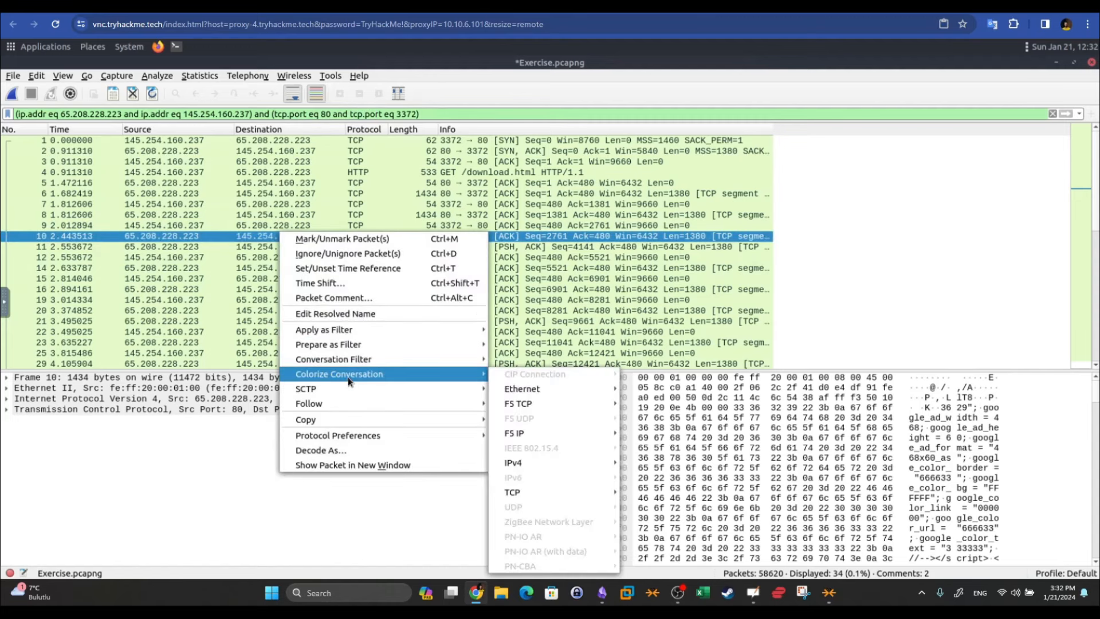
mouse_move(571, 497)
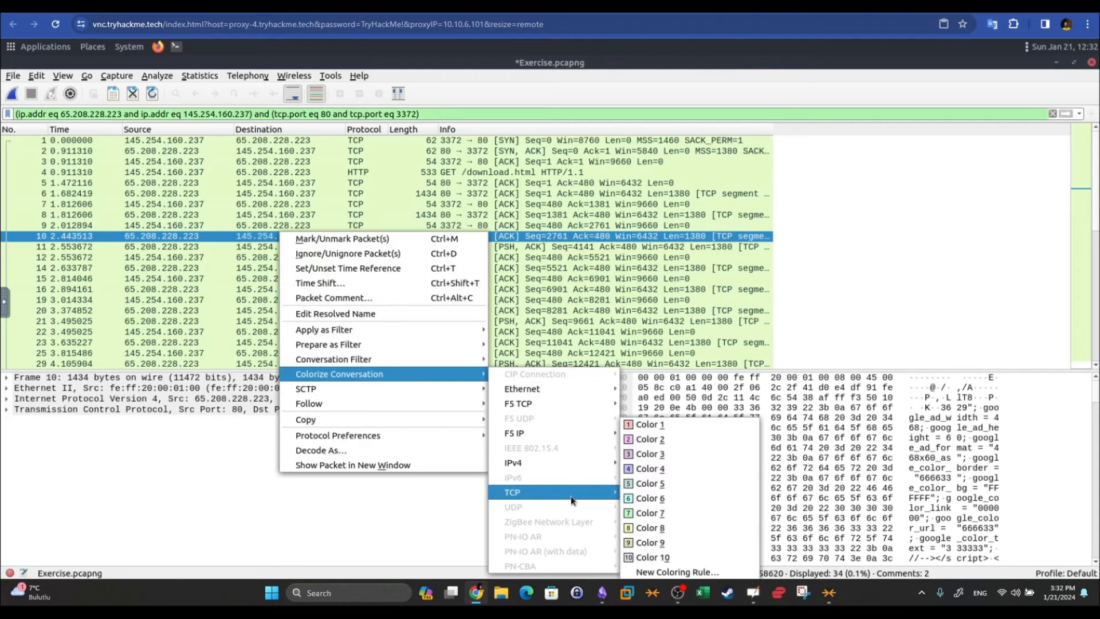
left_click(660, 430)
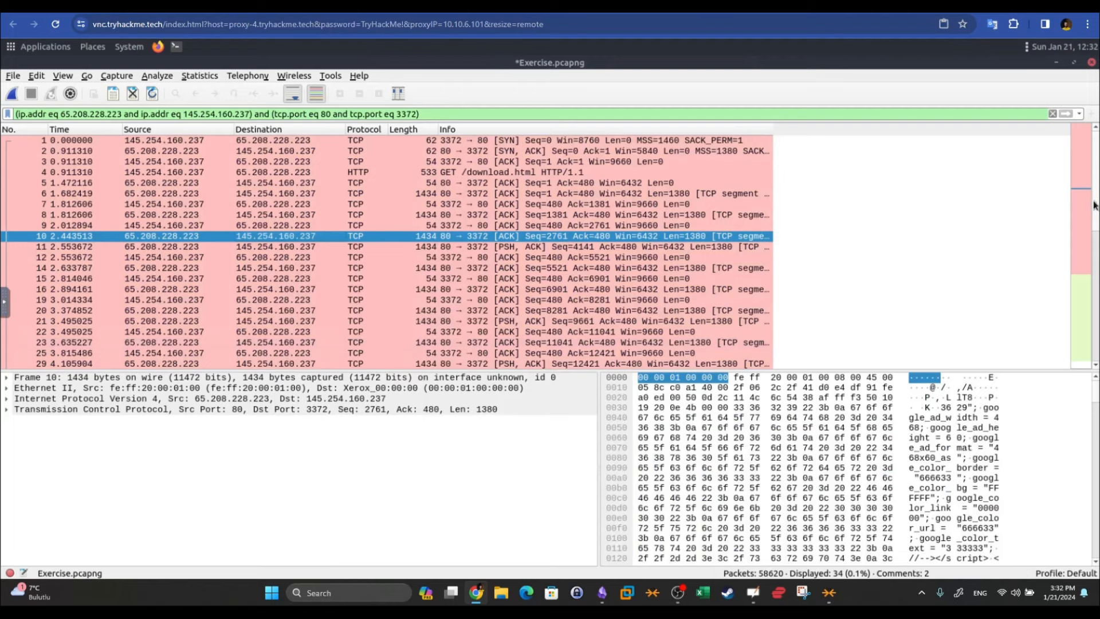
scroll(1095, 252, "down", 4)
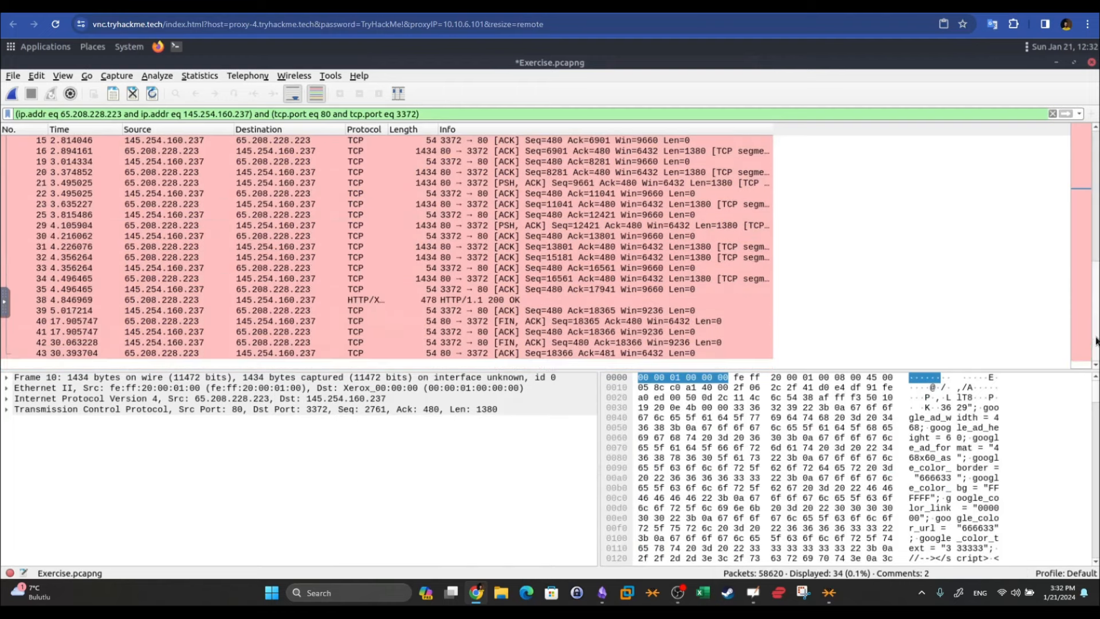
scroll(1087, 175, "up", 5)
Recolour the conversation magenta (Color 2) and clear the display filter
right_click(466, 311)
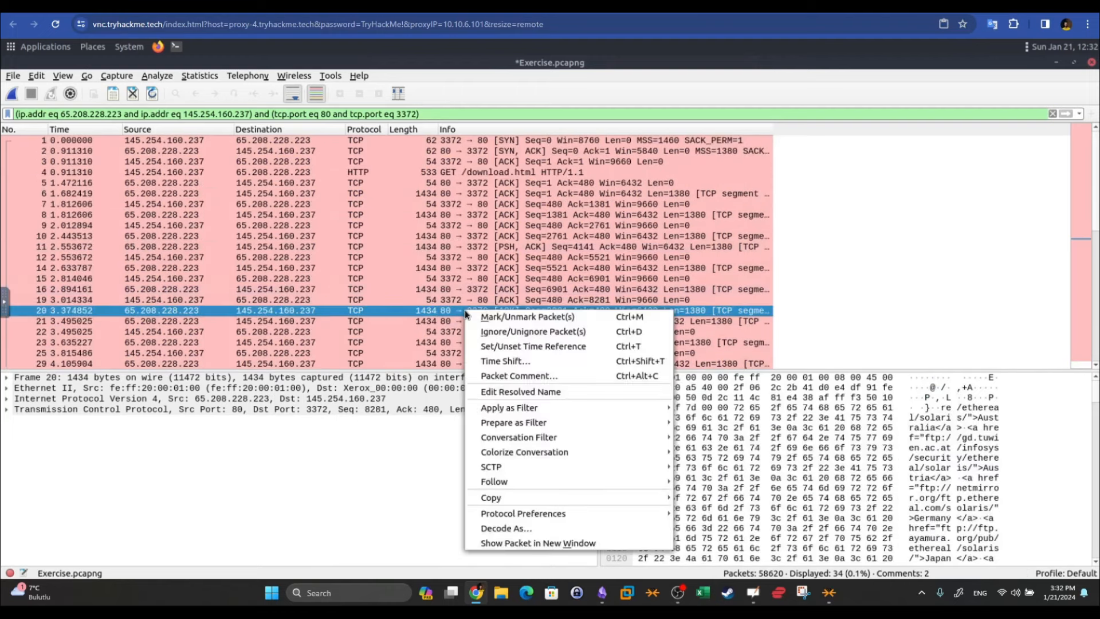
mouse_move(551, 452)
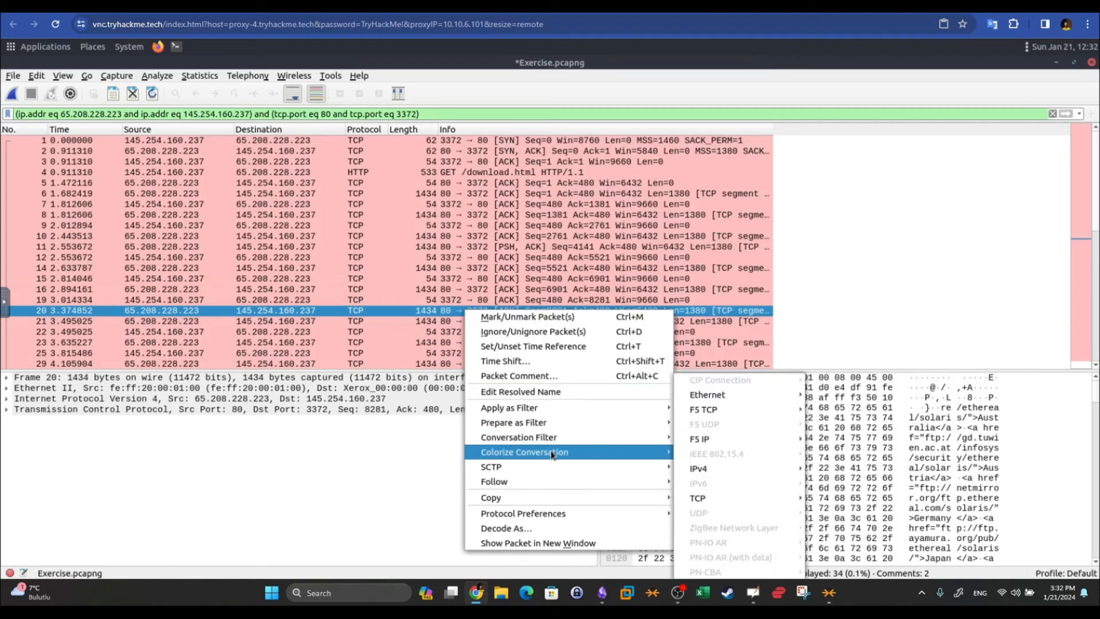
mouse_move(714, 494)
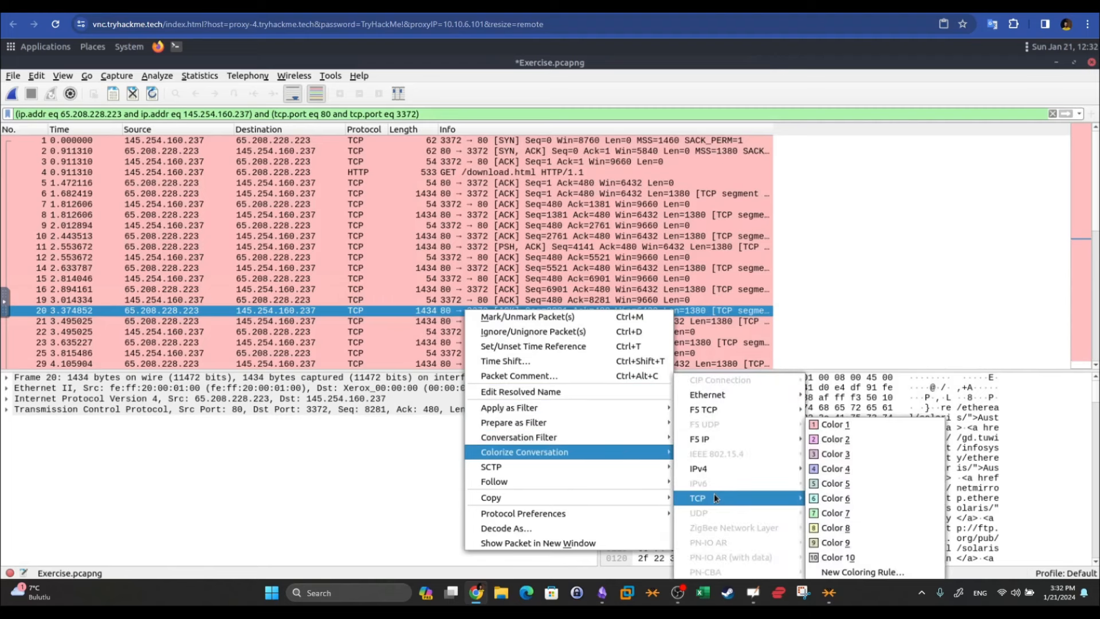
left_click(831, 443)
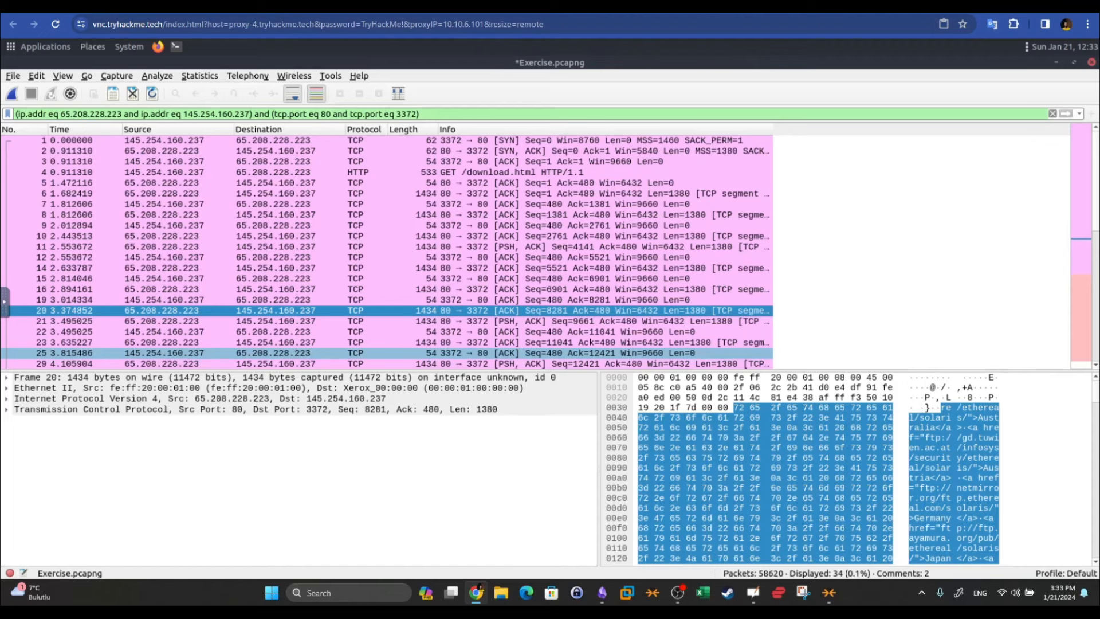
left_click(1052, 114)
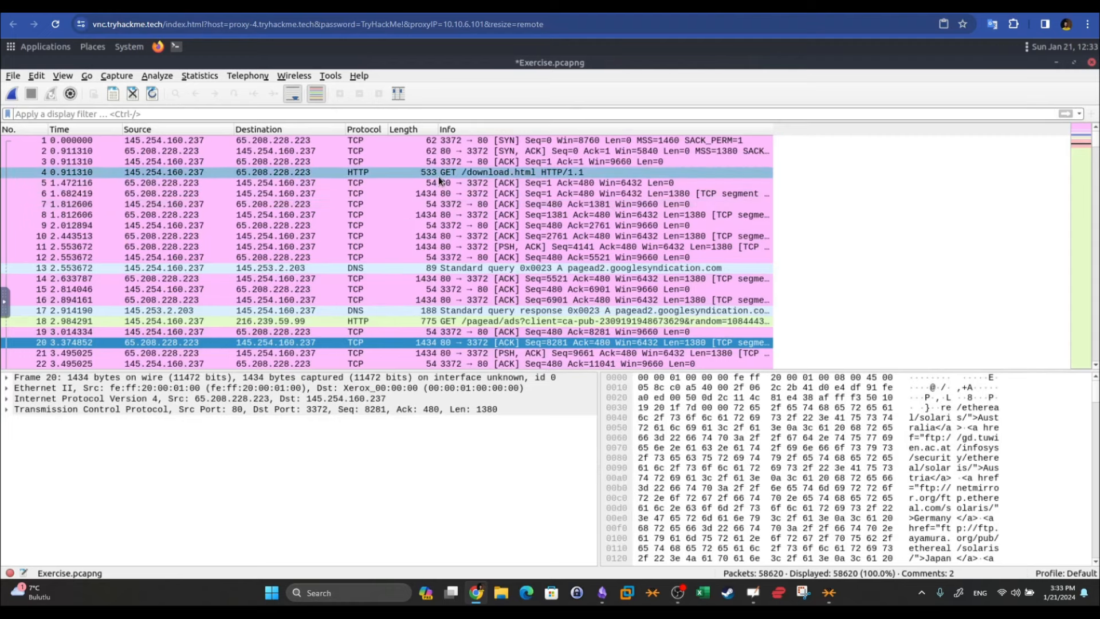
scroll(439, 181, "down", 4)
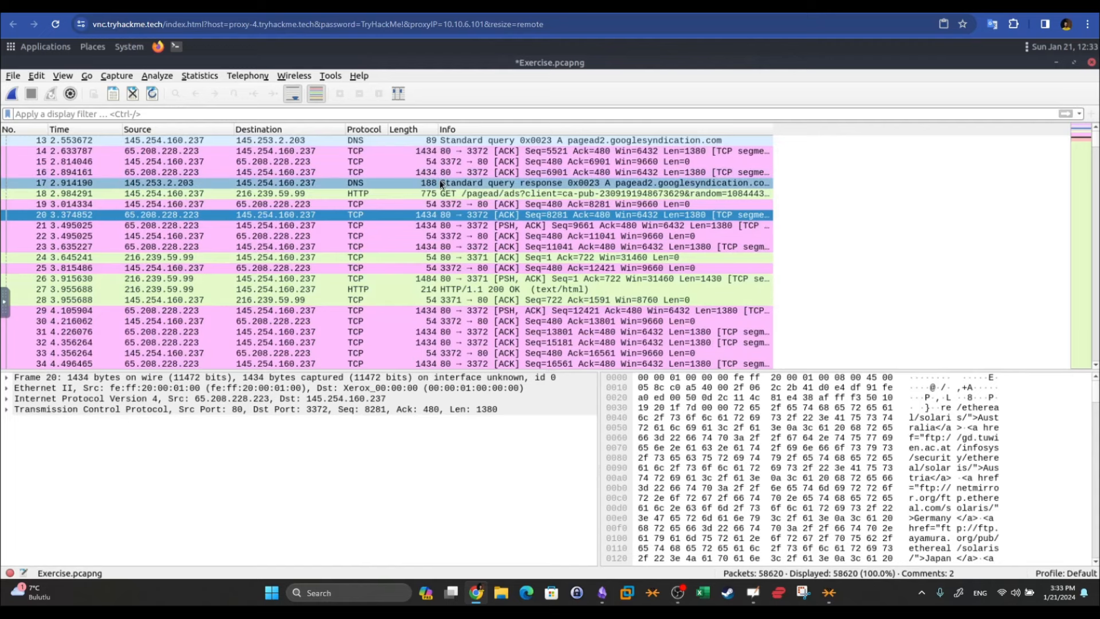
scroll(440, 180, "up", 4)
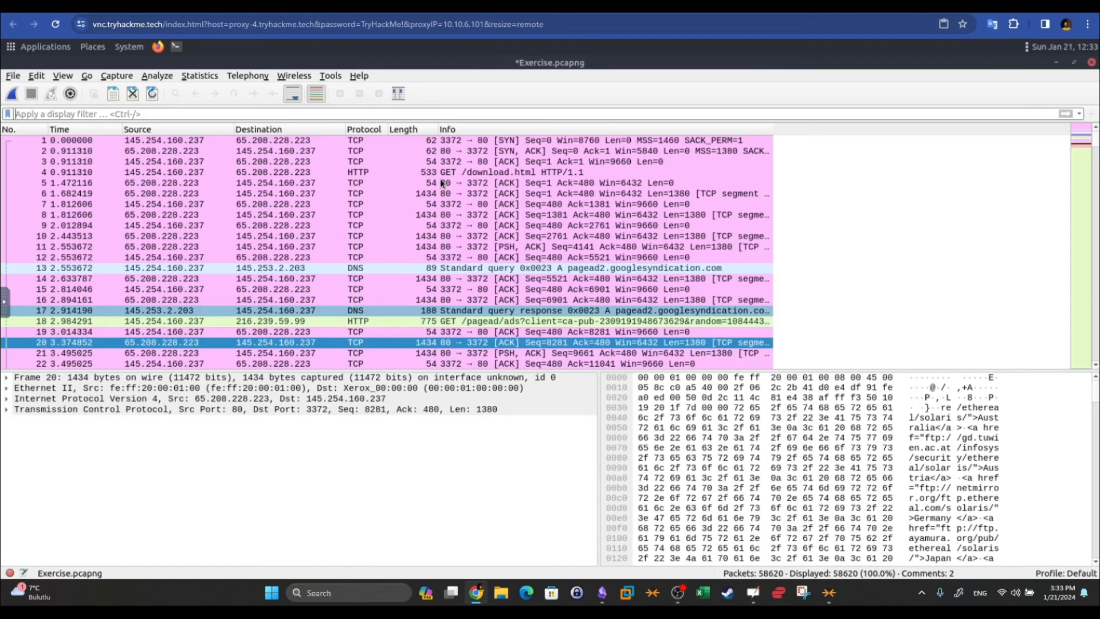
right_click(306, 218)
mouse_move(373, 333)
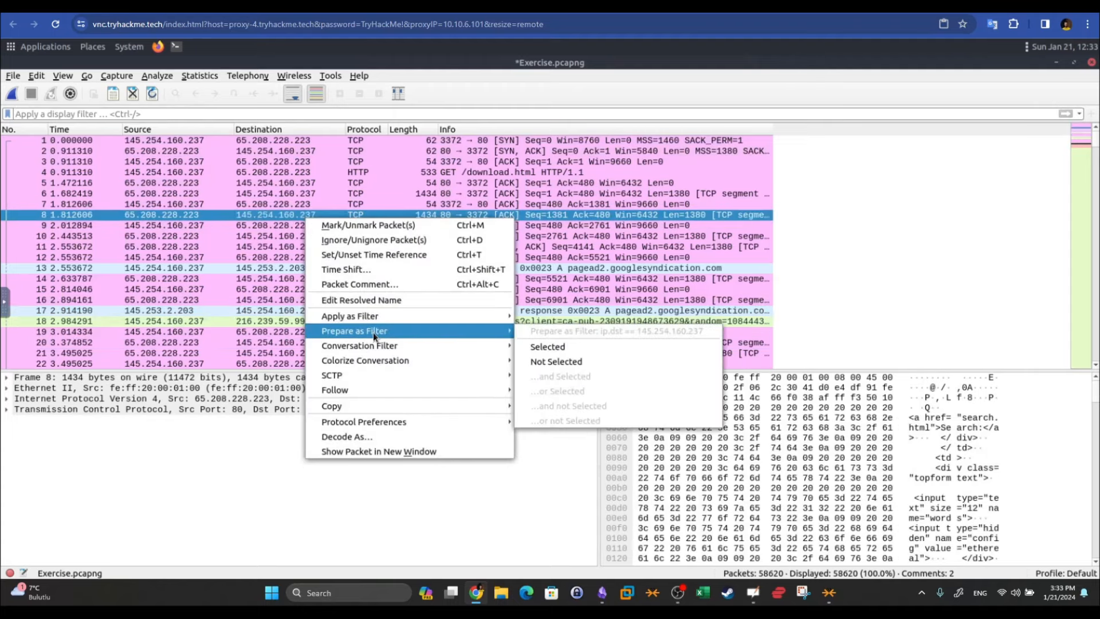
left_click(552, 348)
left_click_drag(119, 113, 12, 112)
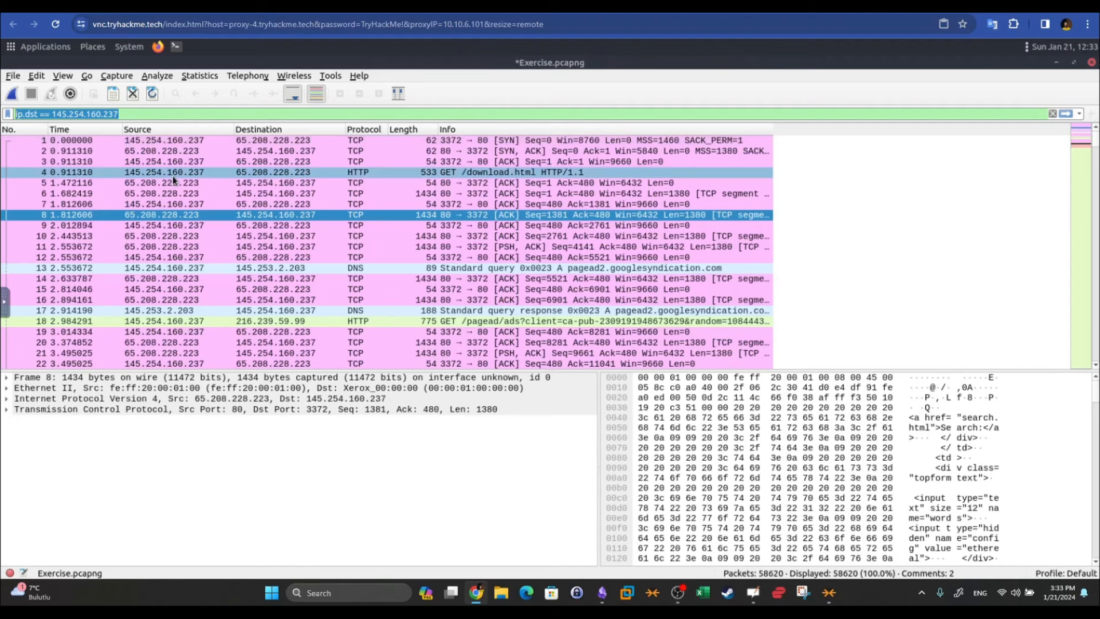
left_click(448, 113)
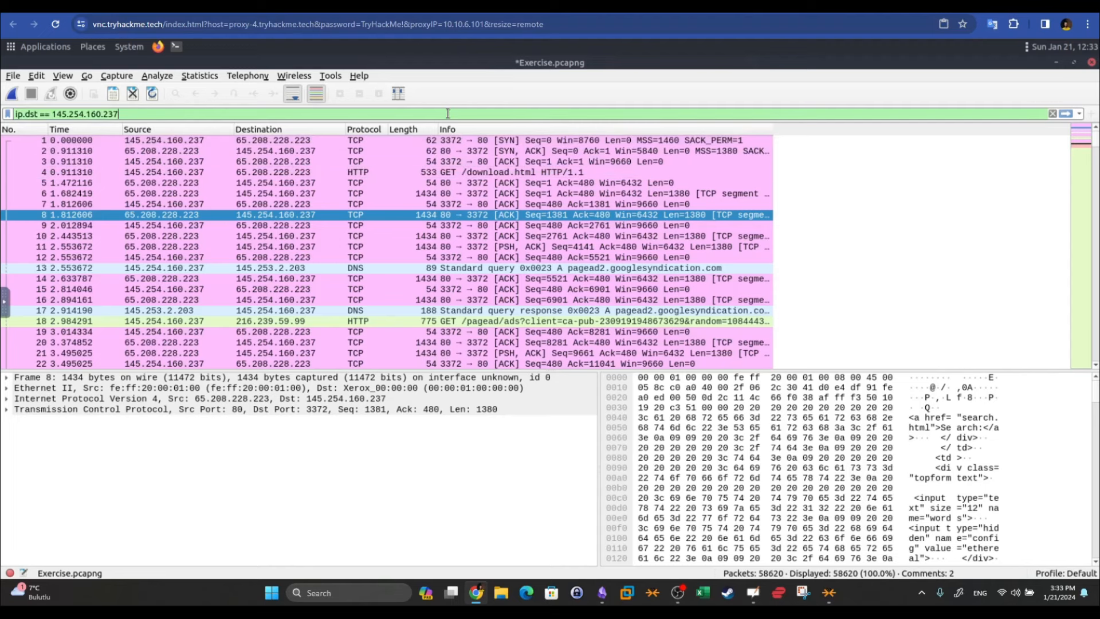
key("Return")
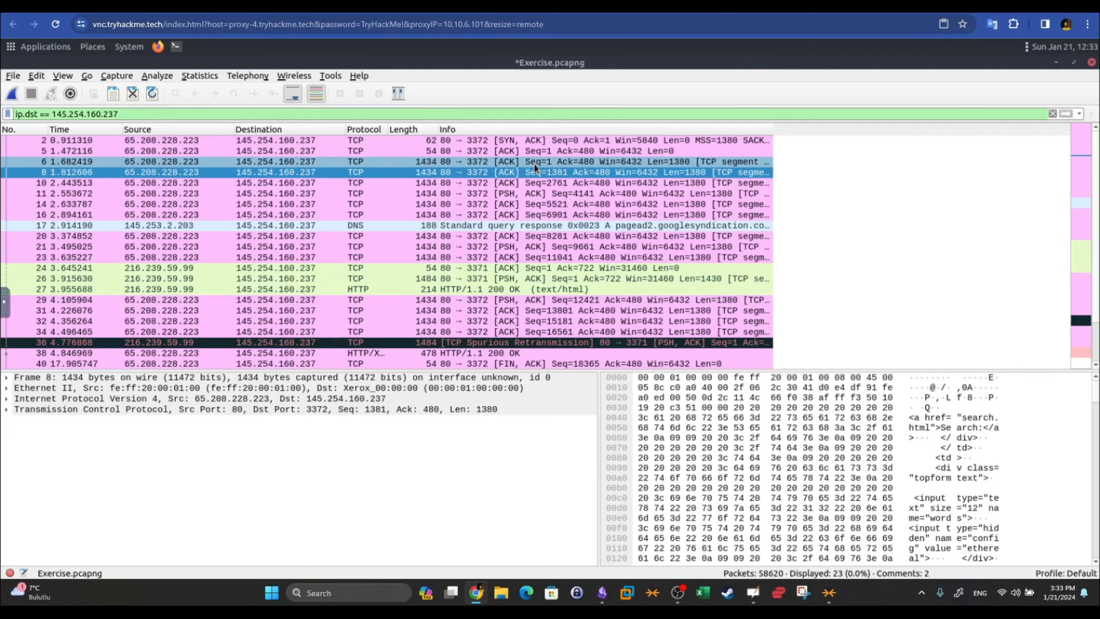
left_click(1052, 114)
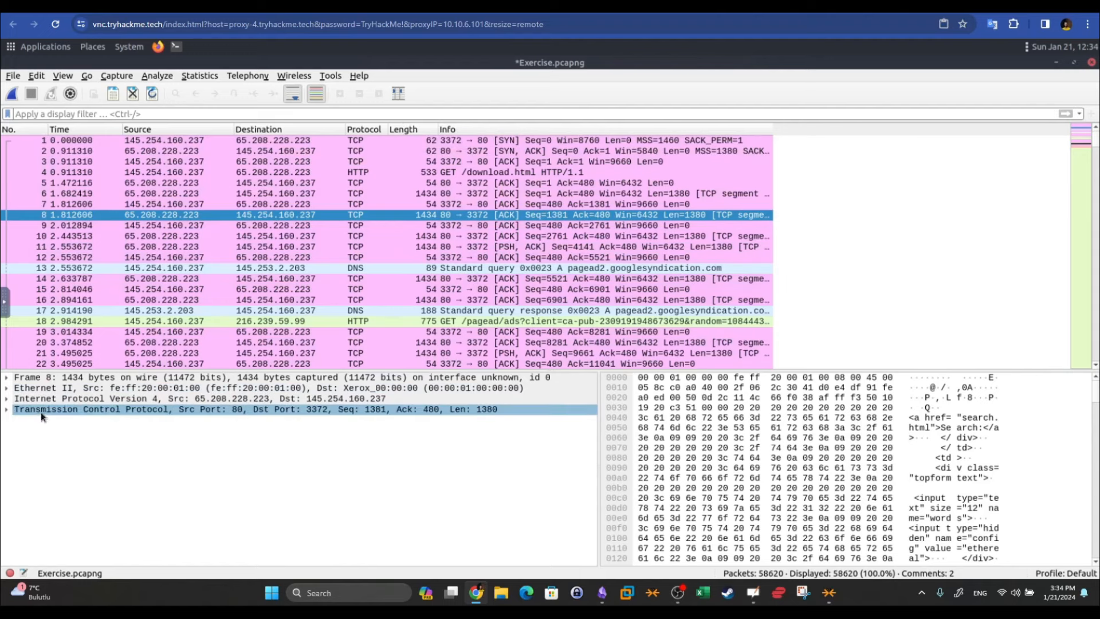
From DNS packet 13's UDP details, add Source Port and Destination Port as packet list columns
left_click(369, 266)
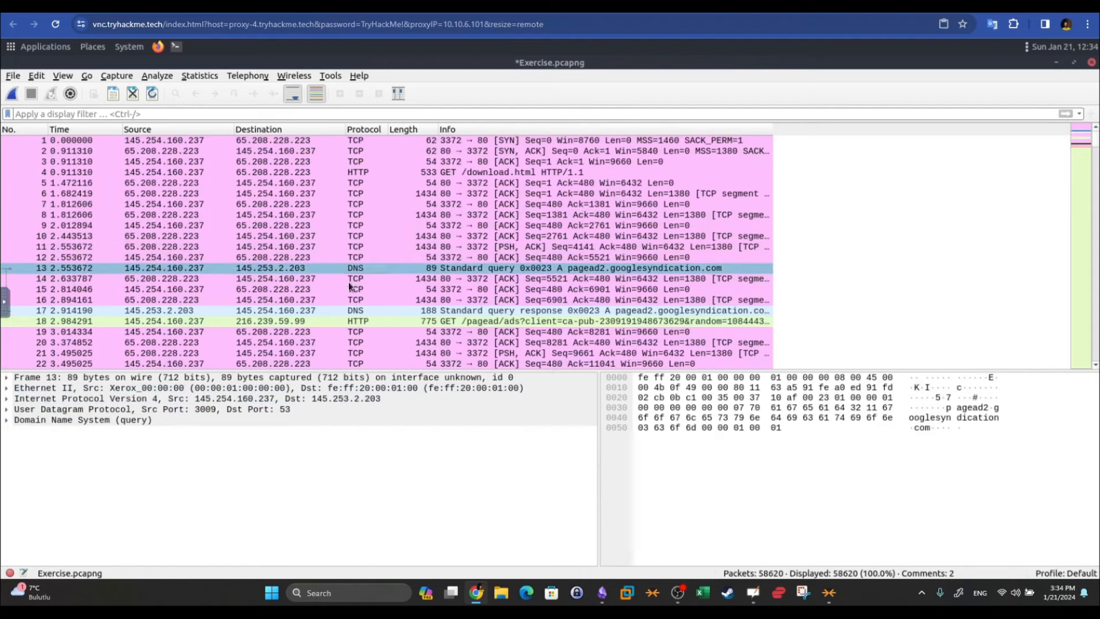
left_click(7, 410)
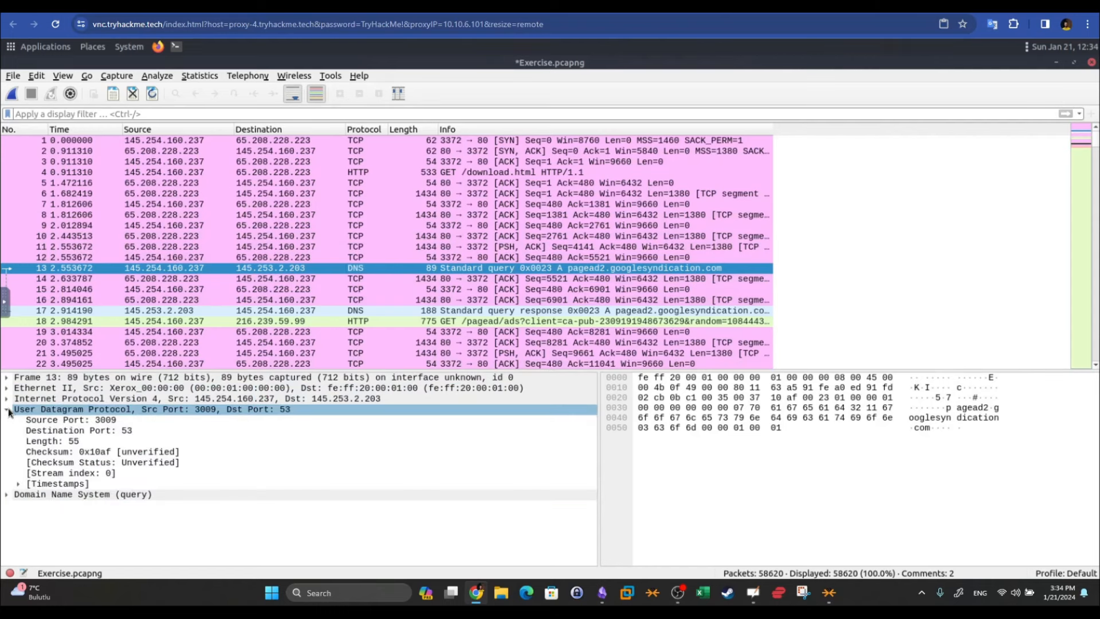
left_click(36, 420)
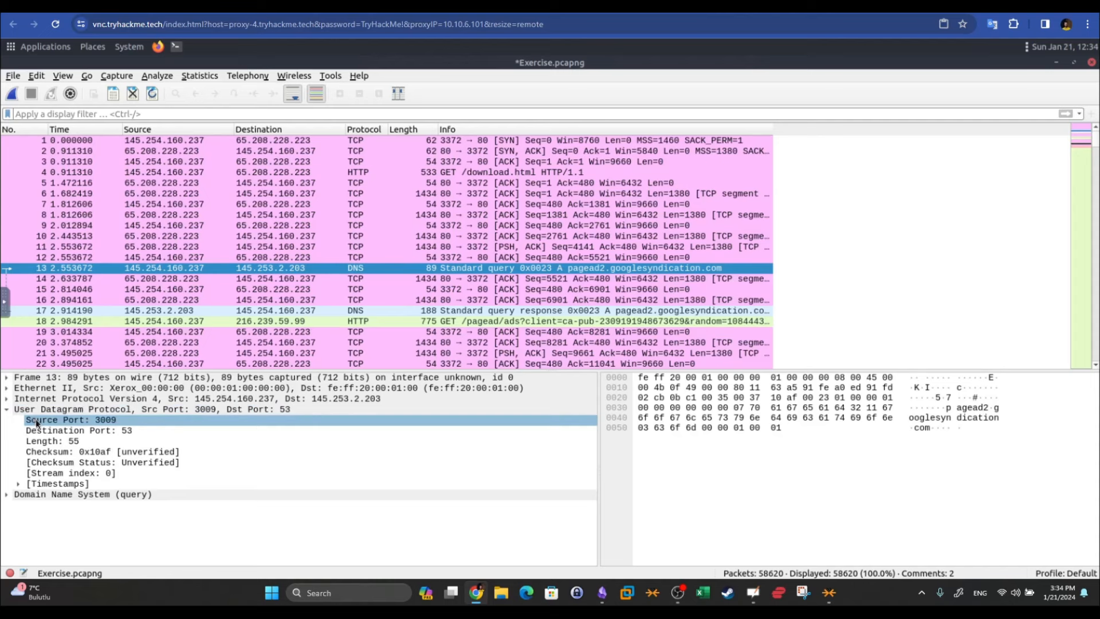
right_click(36, 418)
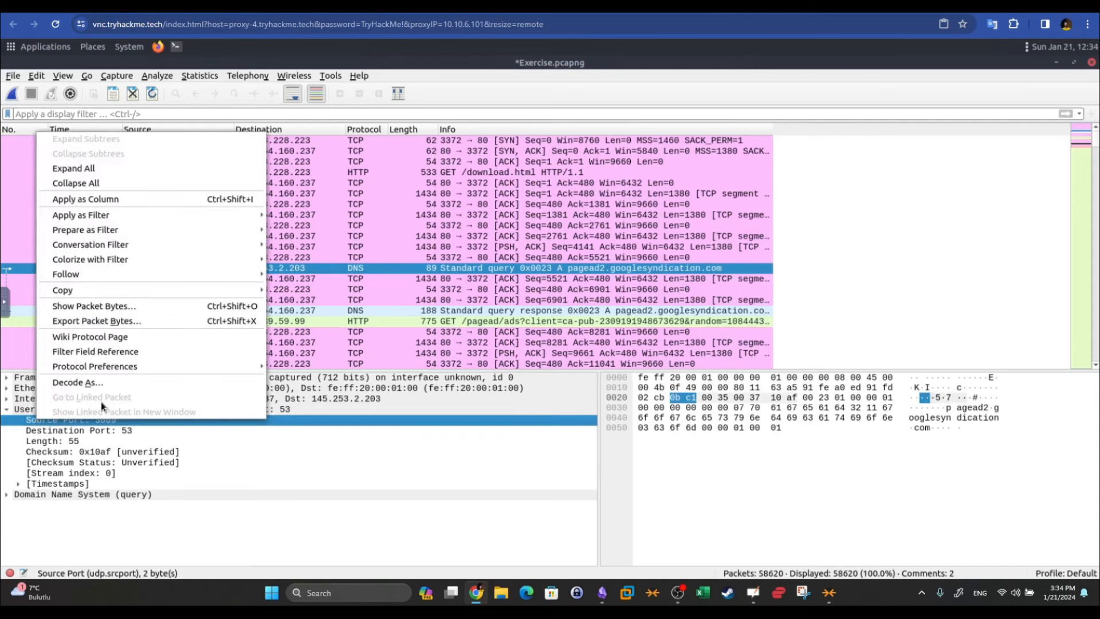
mouse_move(95, 294)
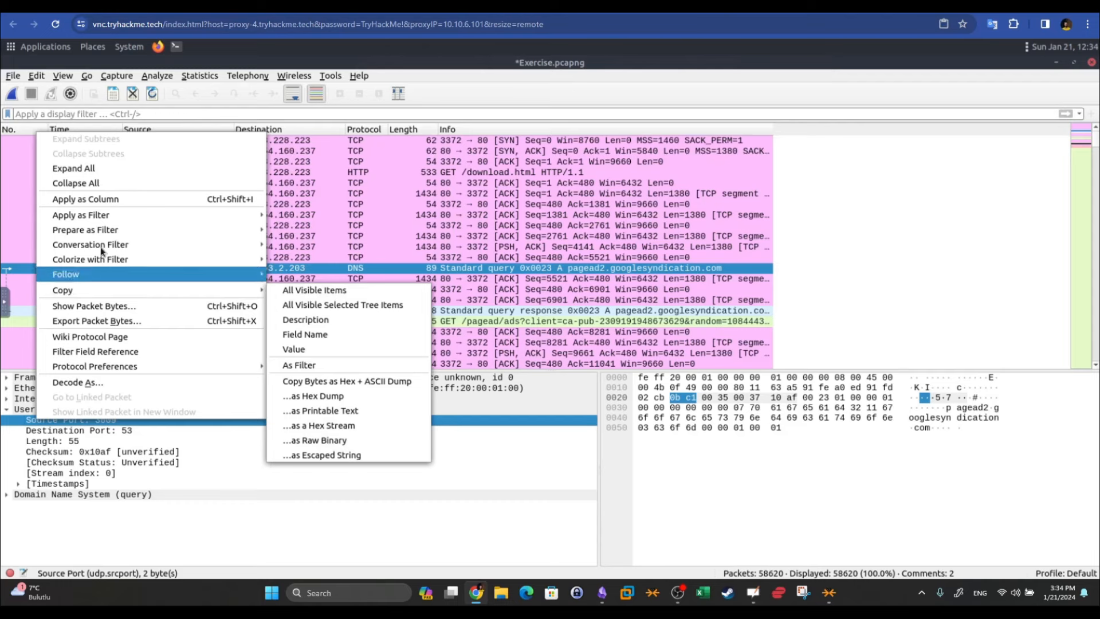
left_click(96, 199)
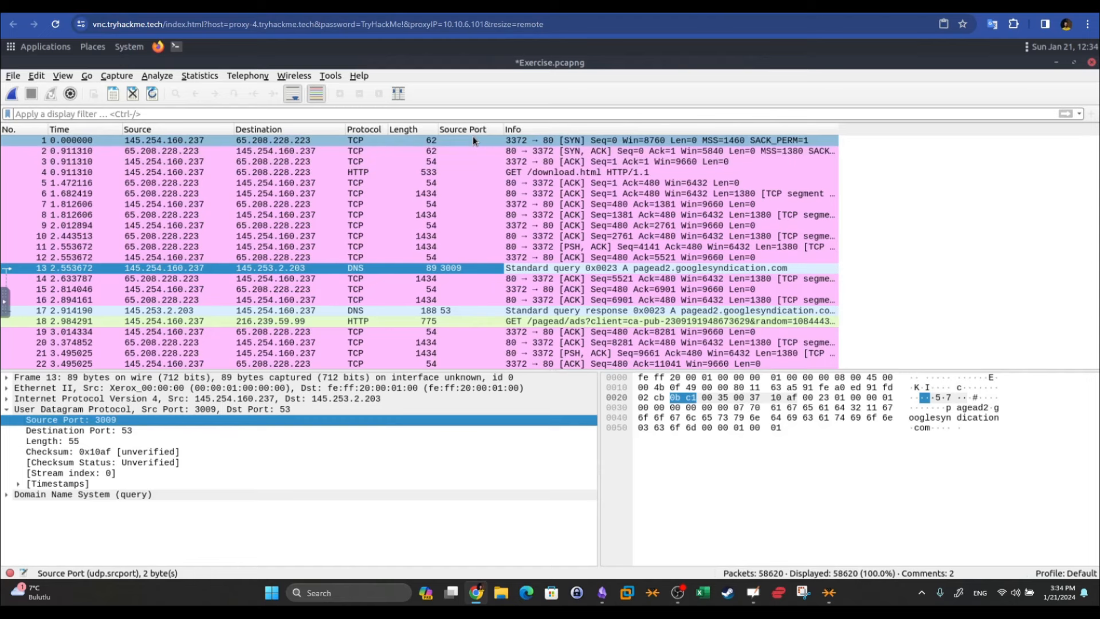
left_click(113, 431)
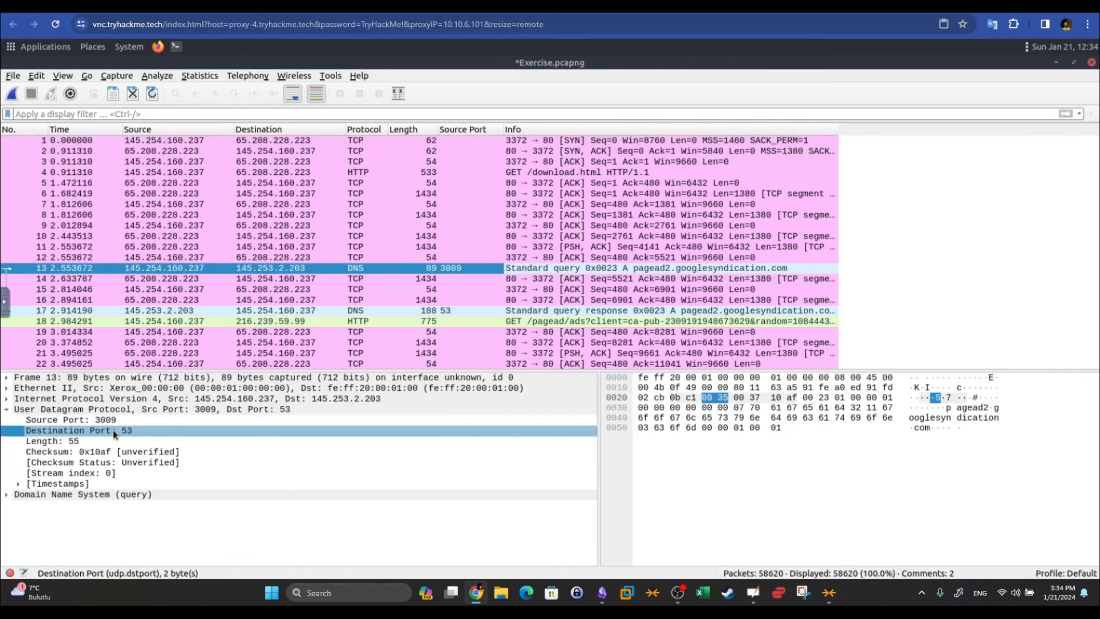
right_click(112, 430)
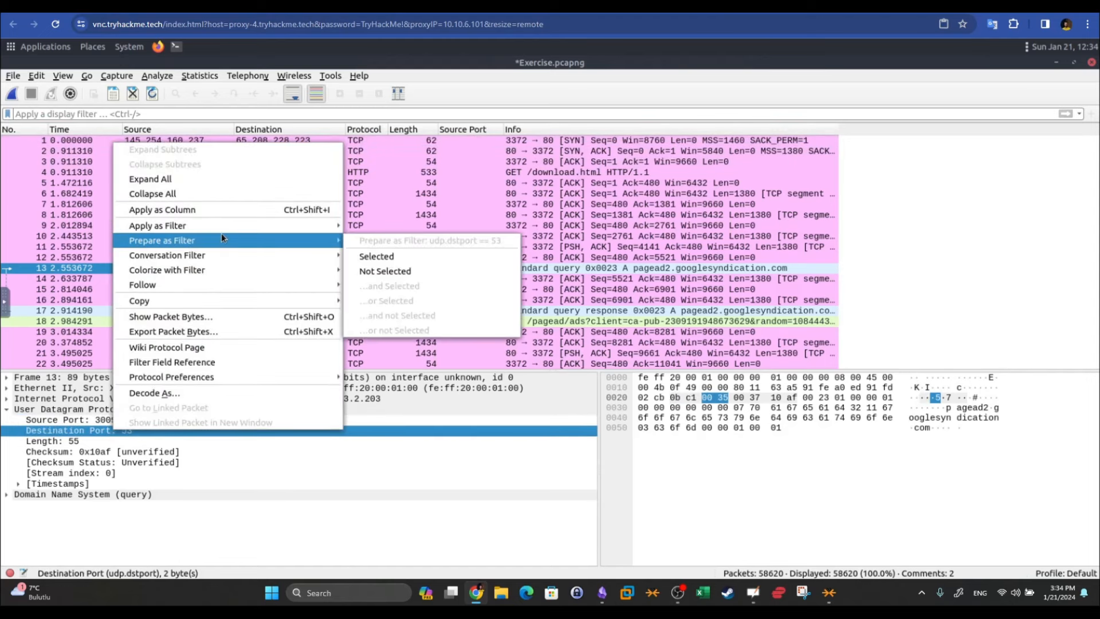
left_click(220, 207)
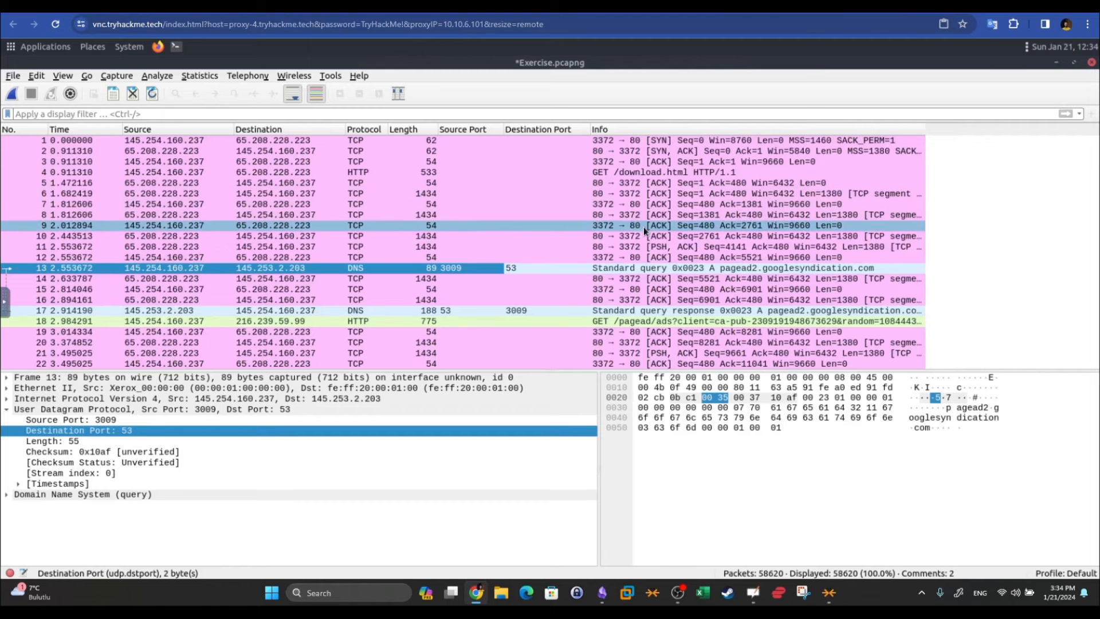
scroll(479, 175, "down", 1)
scroll(479, 176, "down", 12)
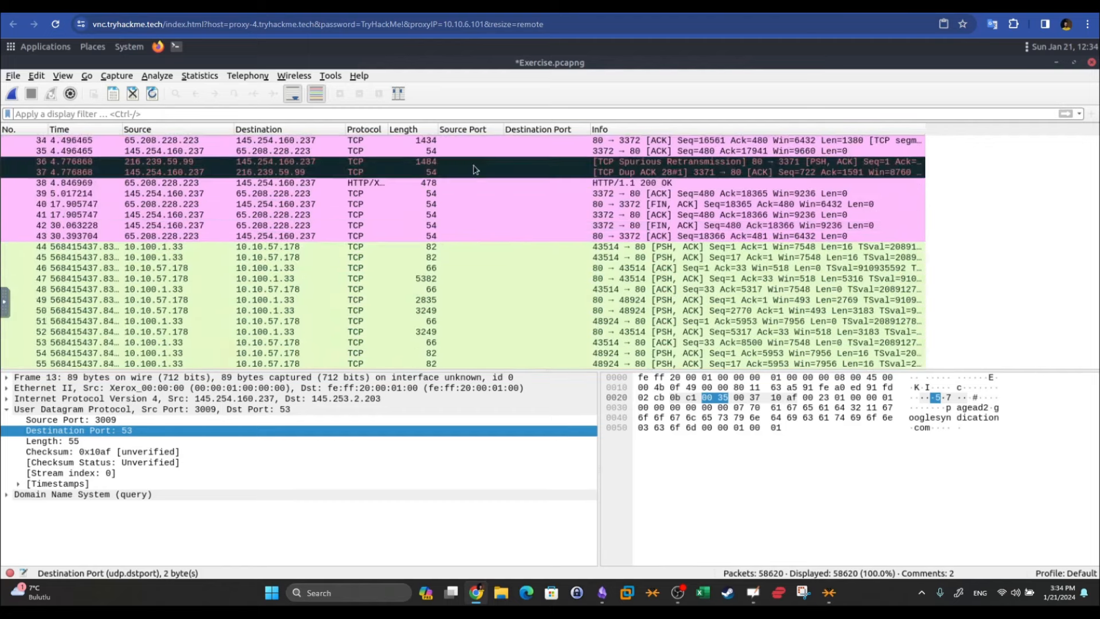
scroll(533, 178, "down", 15)
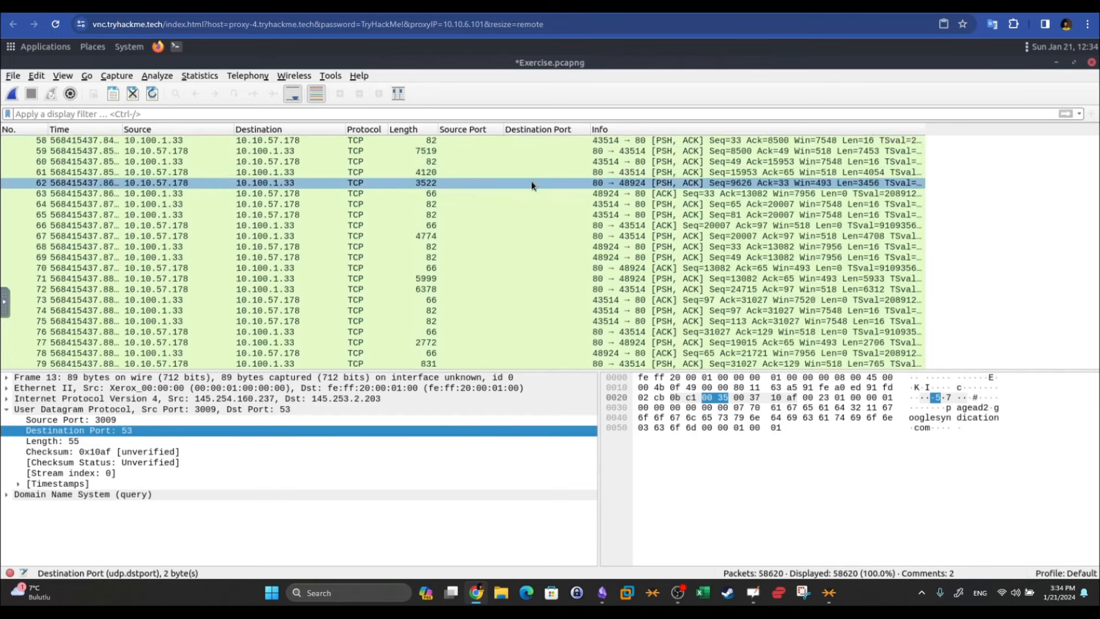
scroll(532, 185, "down", 5)
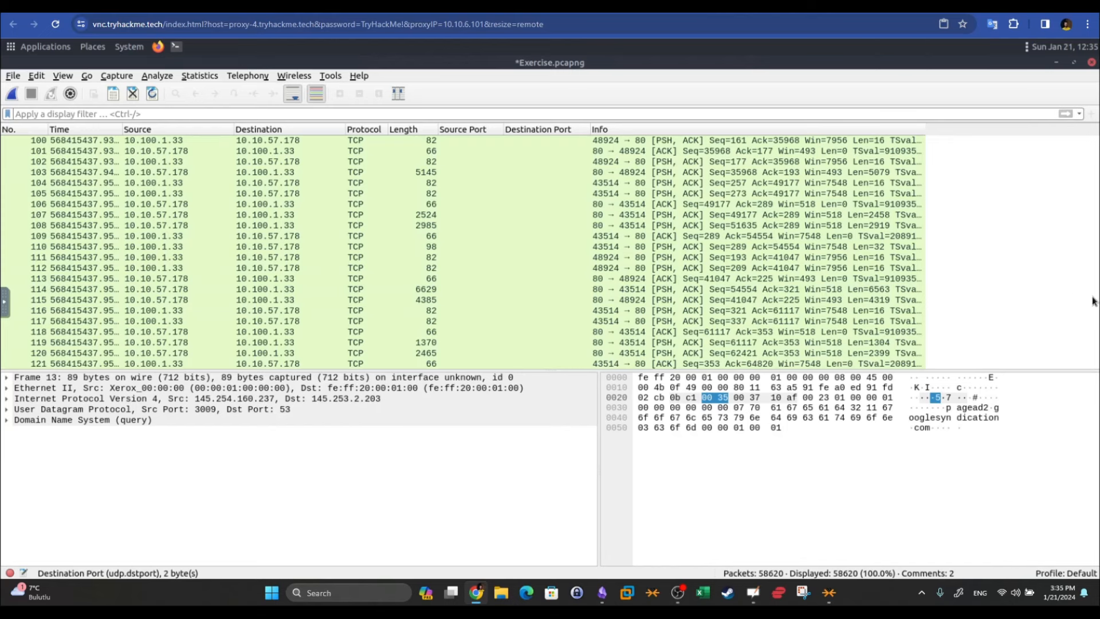
scroll(751, 243, "up", 15)
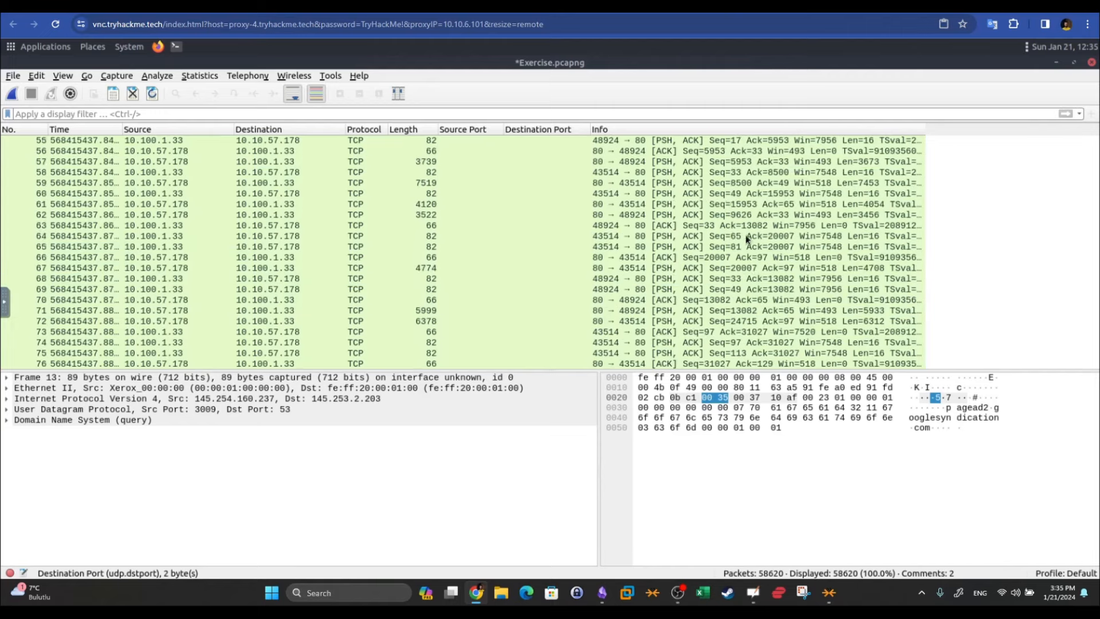
scroll(747, 238, "up", 15)
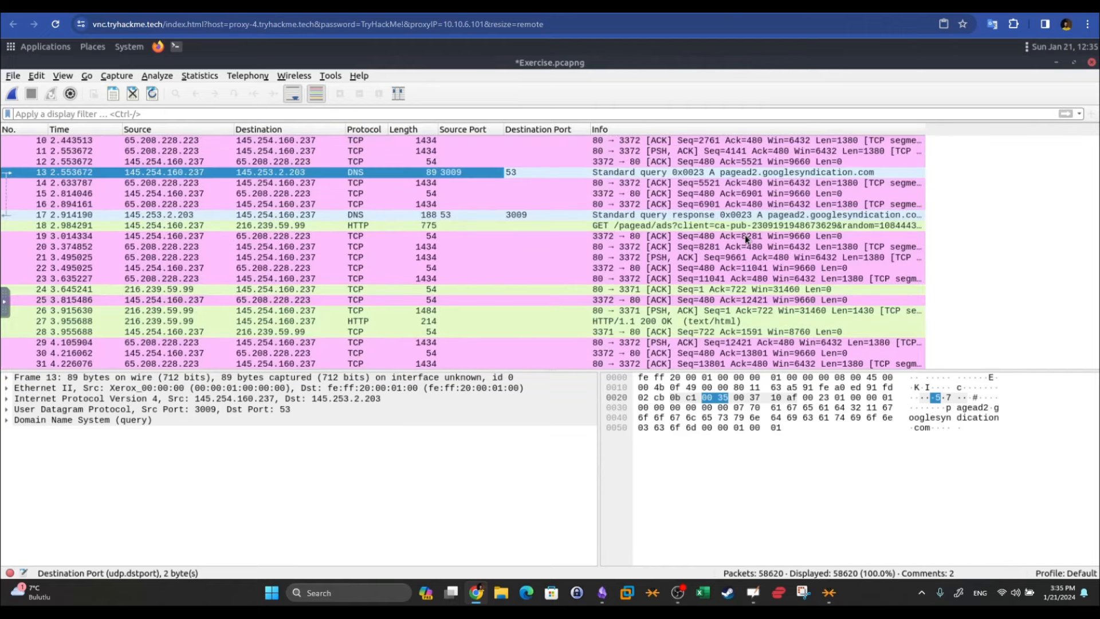
scroll(746, 239, "up", 3)
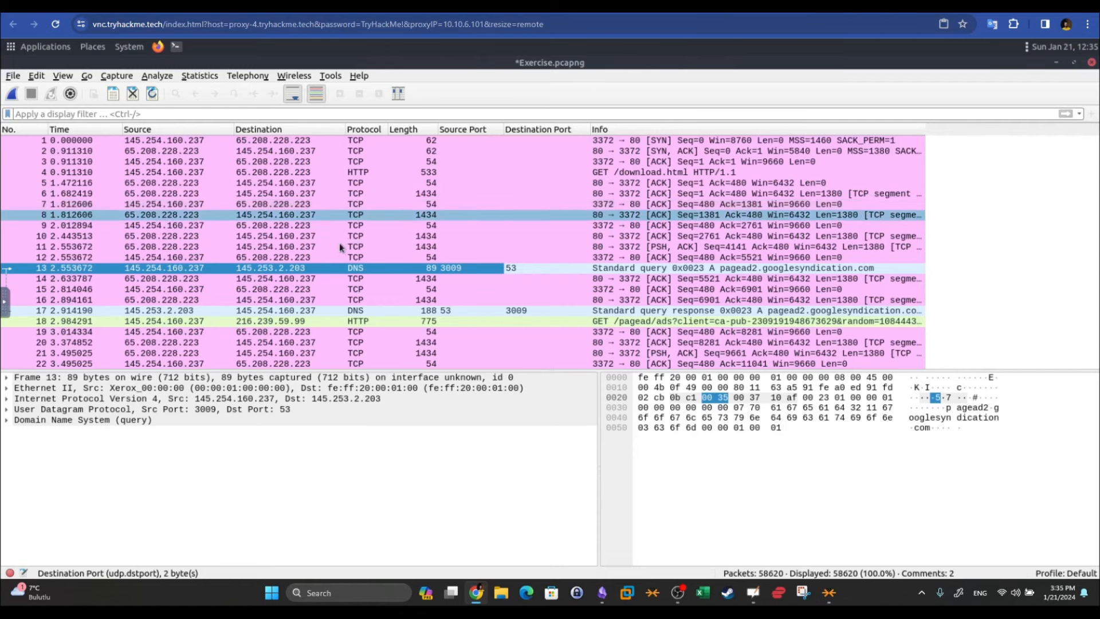
Follow the TCP stream containing packet 10
right_click(178, 240)
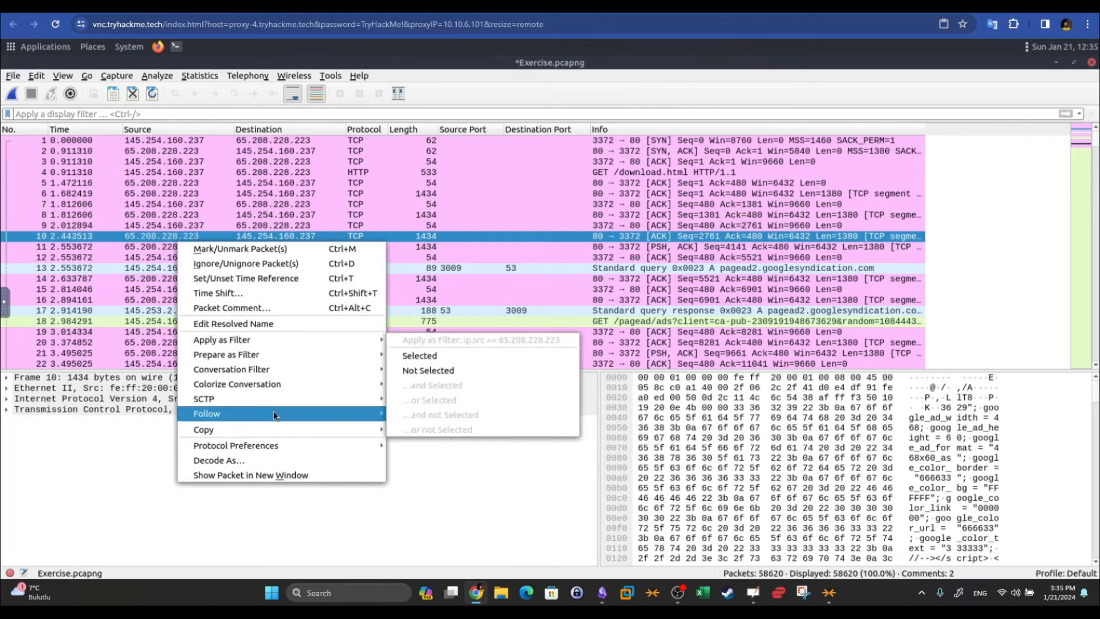
mouse_move(273, 411)
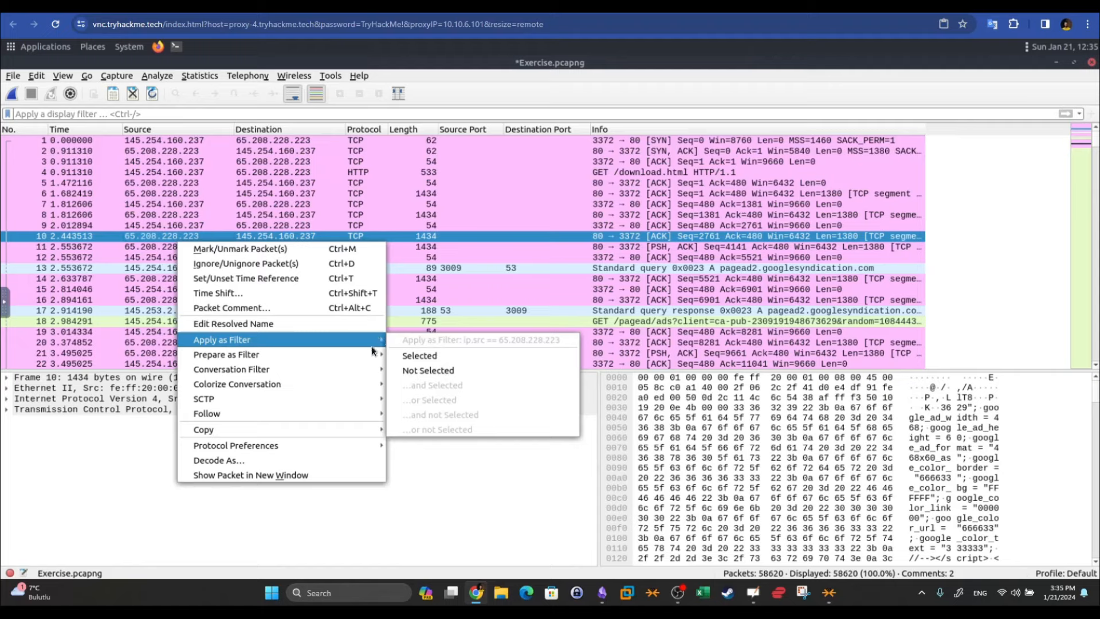
mouse_move(373, 414)
left_click(424, 417)
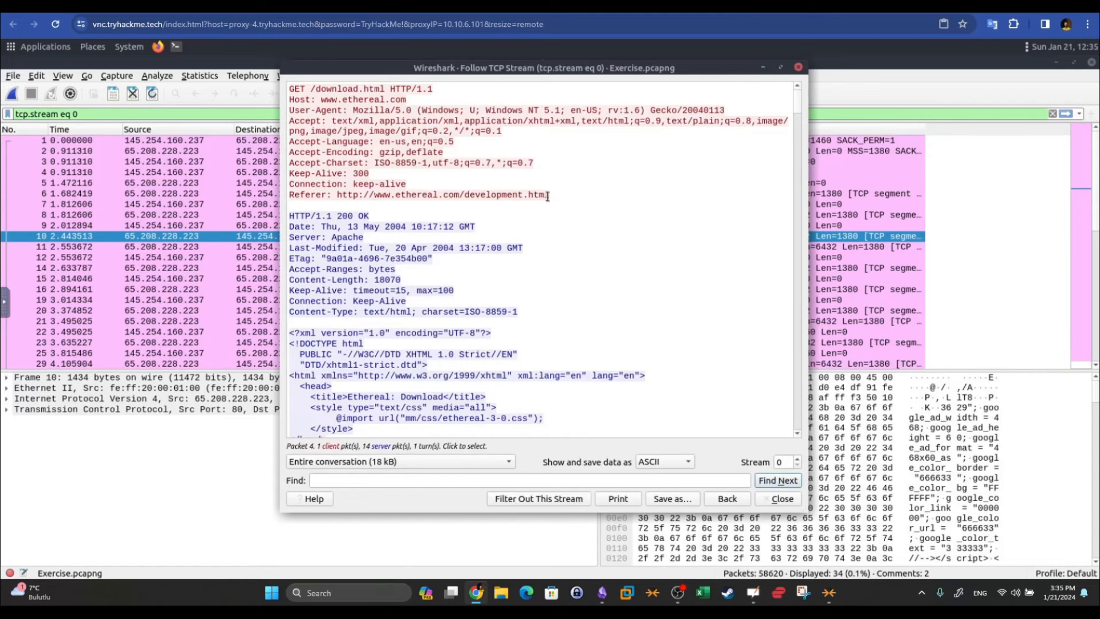
Select the client's GET request text and the server's HTTP response header text in the stream
left_click(313, 107)
left_click(363, 162)
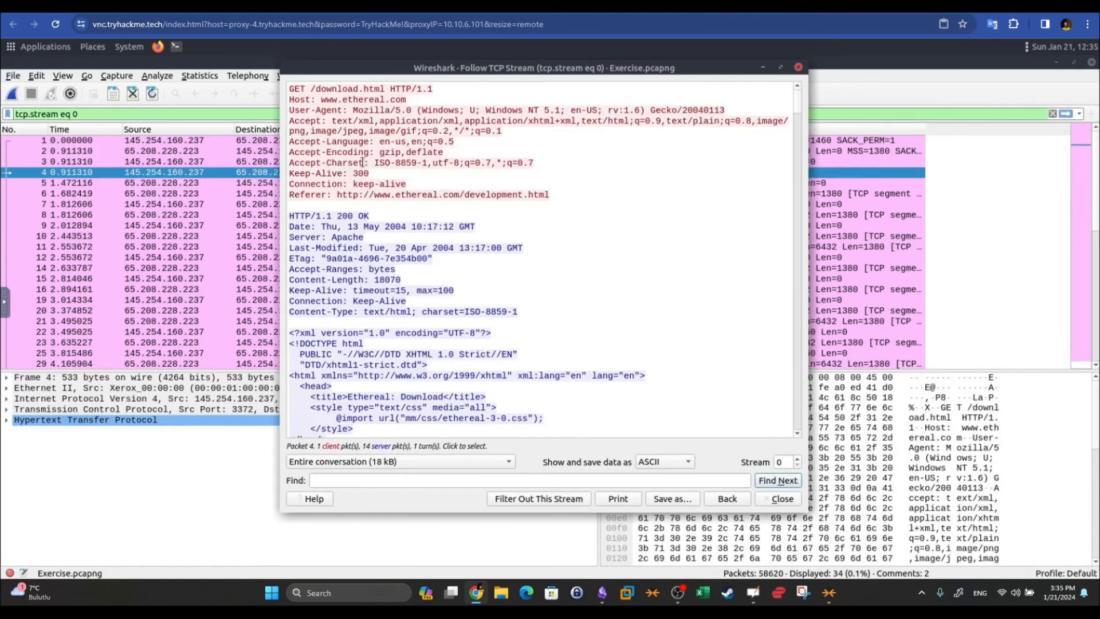
left_click_drag(486, 167, 270, 93)
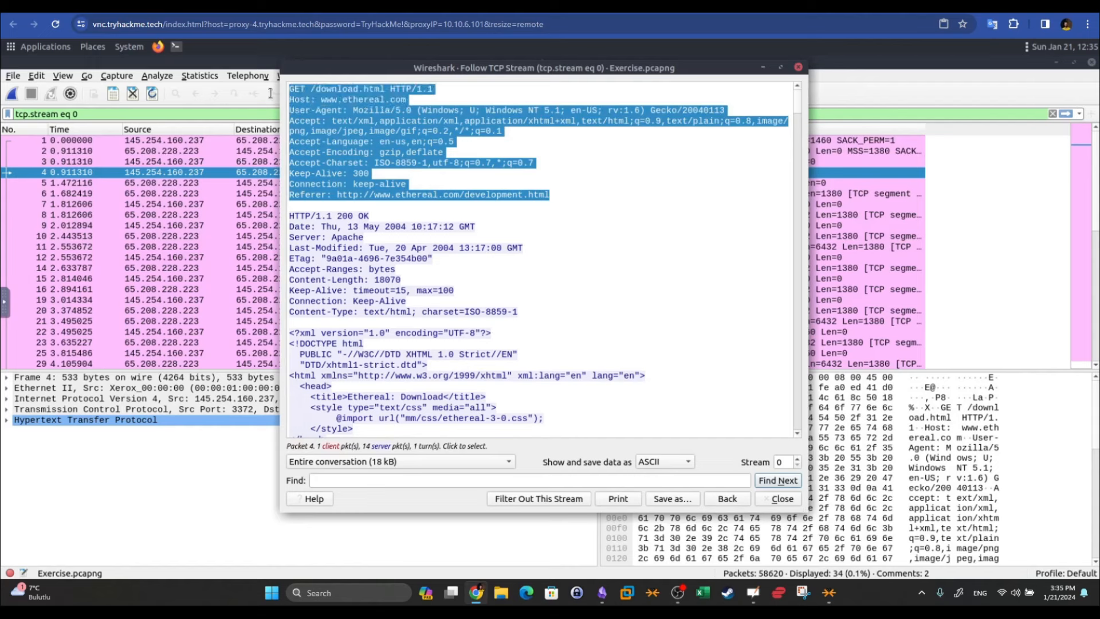
left_click(492, 251)
left_click_drag(291, 217, 522, 354)
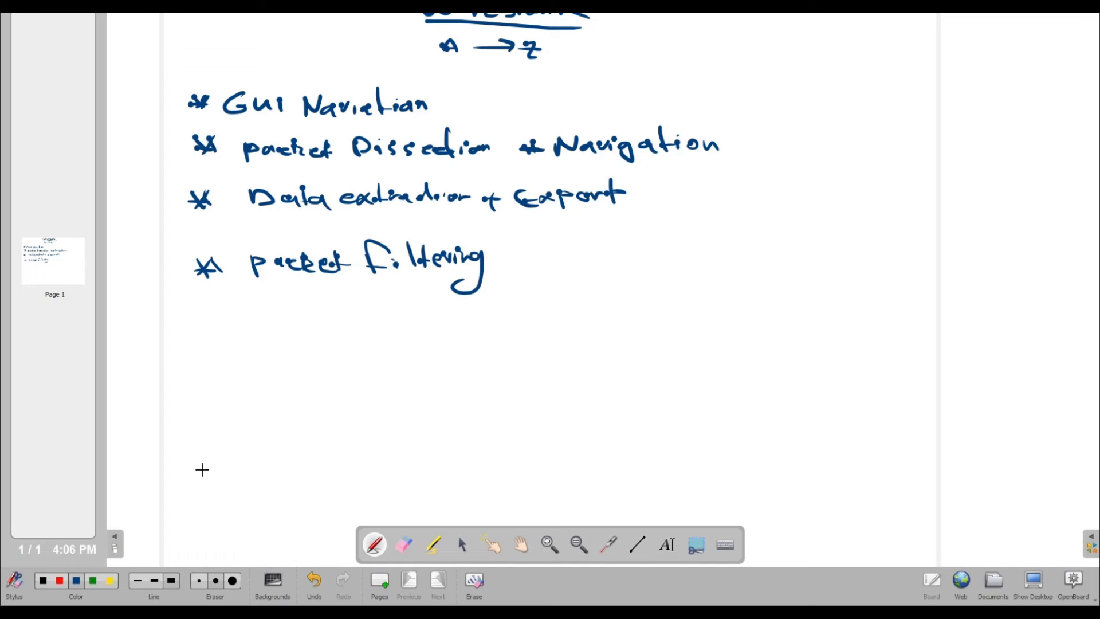
Add a new board page and handwrite the heading 'Comparison operators' at the top
left_click(379, 582)
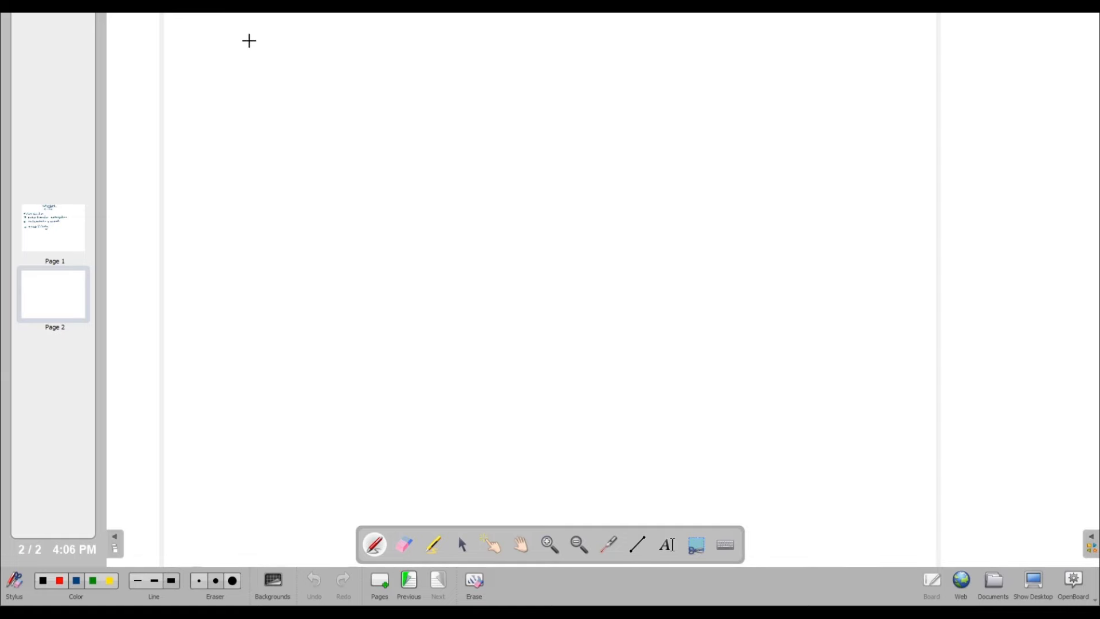
left_click(196, 18)
mouse_move(196, 19)
left_mouse_down()
mouse_move(206, 30)
mouse_move(293, 16)
mouse_move(557, 21)
left_mouse_up()
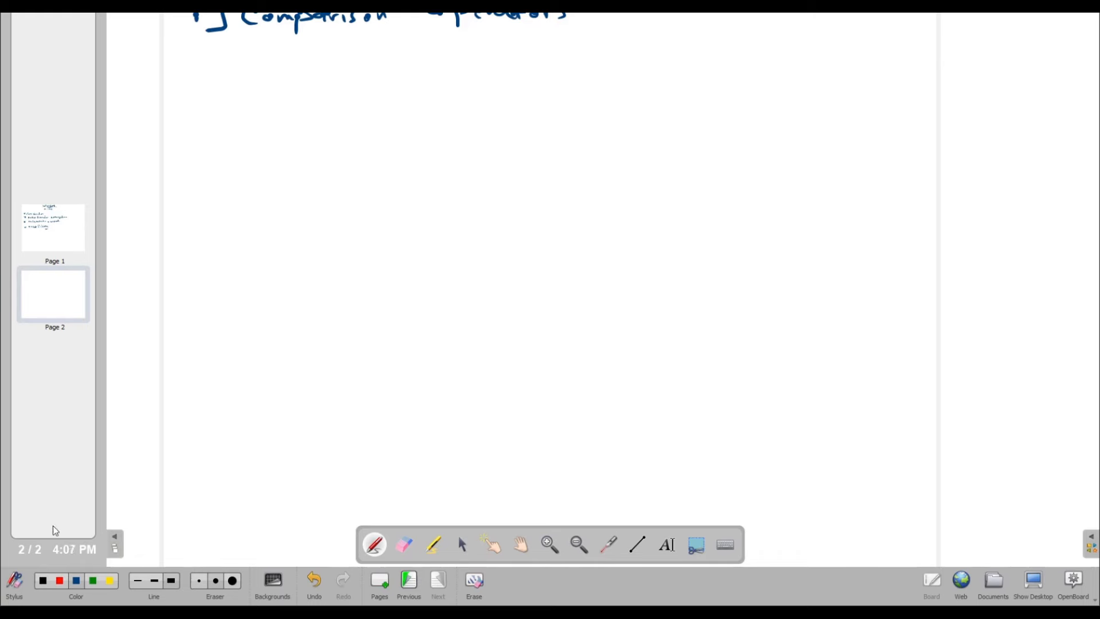
Below the heading, handwrite an item marker and begin the 'eq:' entry
mouse_move(192, 86)
left_mouse_down()
mouse_move(264, 87)
mouse_move(282, 102)
left_mouse_up()
left_click(298, 78)
left_click(298, 86)
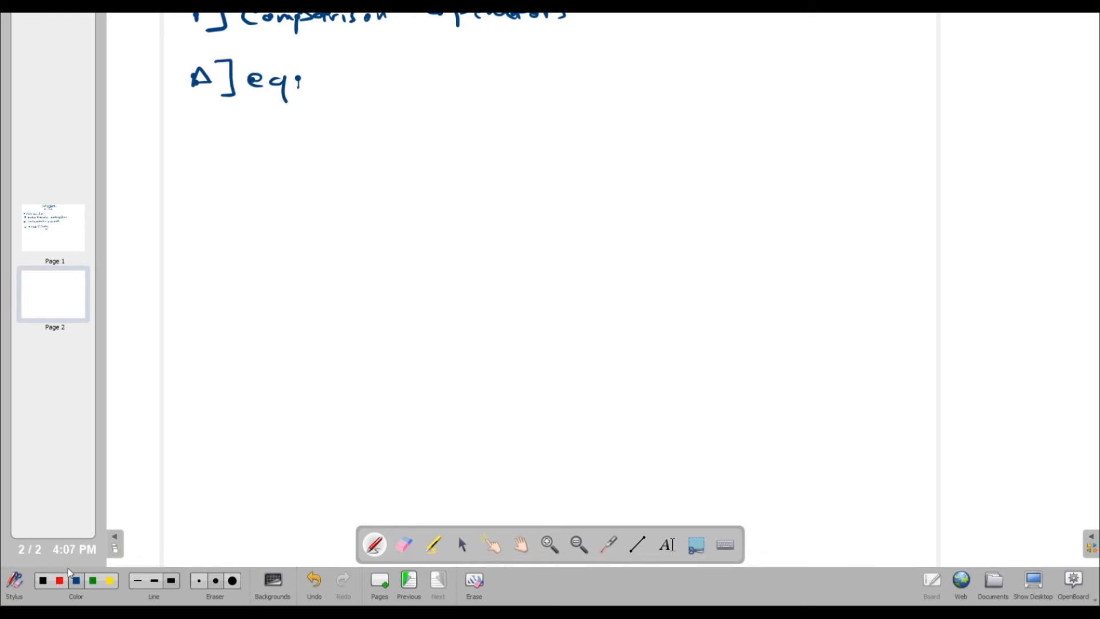
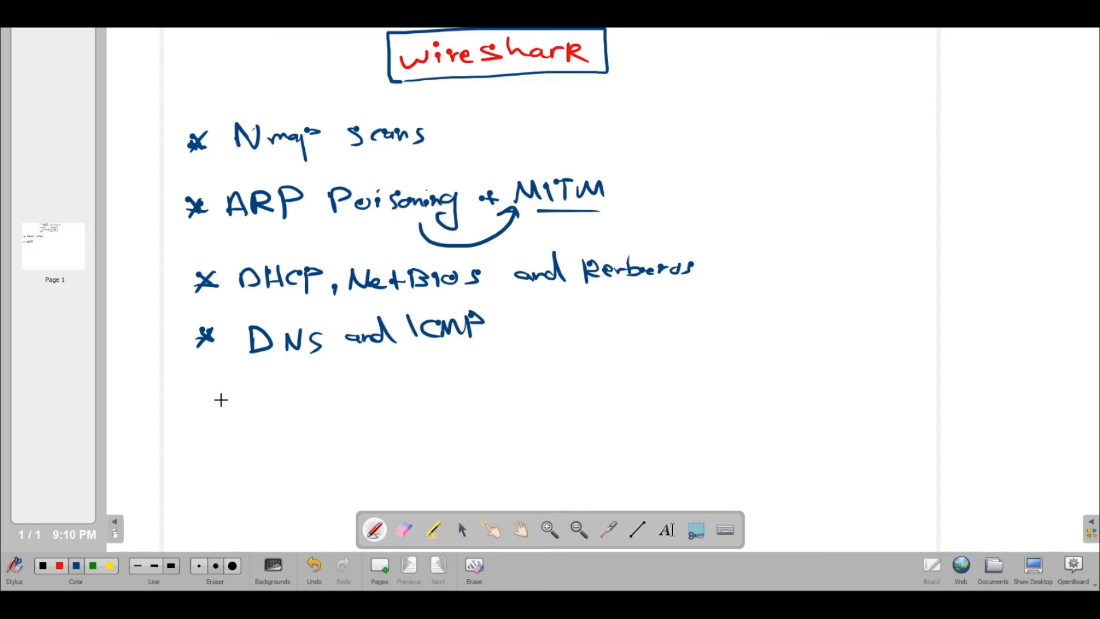
Draw an asterisk bullet below 'DNS and ICMP' and handwrite 'FTP and http' beside it
left_click_drag(211, 393, 235, 414)
mouse_move(273, 382)
left_mouse_down()
mouse_move(277, 408)
mouse_move(303, 383)
left_mouse_up()
left_click_drag(278, 397, 303, 395)
mouse_move(326, 391)
left_mouse_down()
mouse_move(330, 407)
mouse_move(335, 381)
left_mouse_up()
mouse_move(339, 388)
left_mouse_down()
mouse_move(342, 408)
mouse_move(345, 396)
mouse_move(480, 395)
left_mouse_up()
mouse_move(487, 365)
left_mouse_down()
mouse_move(493, 397)
mouse_move(510, 396)
left_mouse_up()
mouse_move(484, 383)
left_mouse_down()
mouse_move(520, 379)
mouse_move(539, 405)
left_mouse_up()
left_click_drag(531, 377, 534, 389)
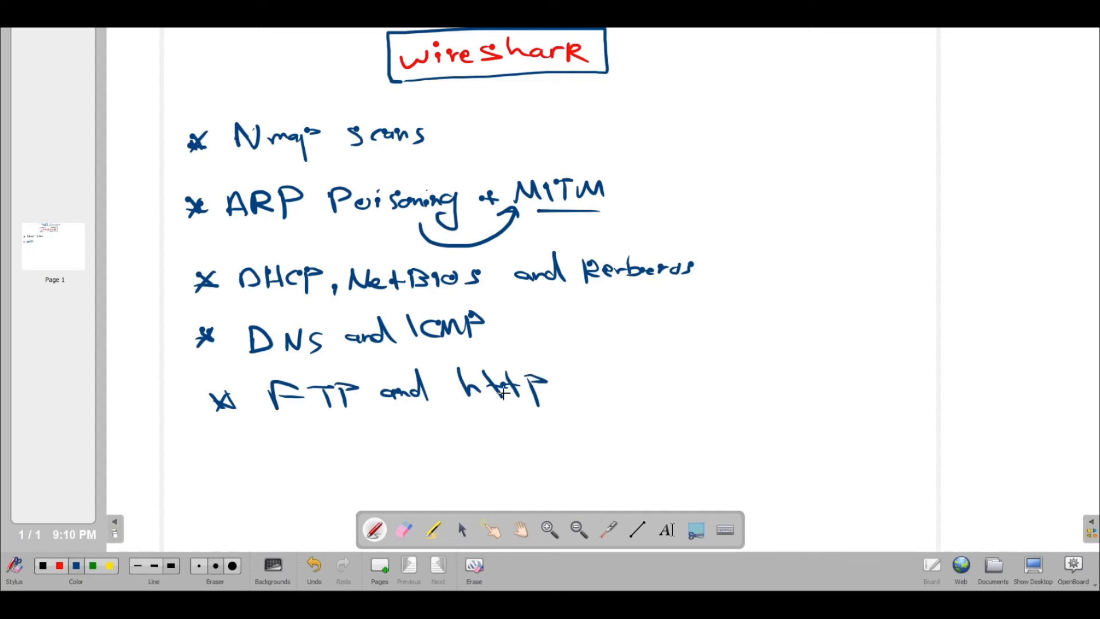
Add another bullet reading 'http' and switch the pen colour to red
mouse_move(213, 462)
left_mouse_down()
mouse_move(243, 474)
mouse_move(229, 477)
mouse_move(307, 479)
left_mouse_up()
mouse_move(290, 467)
left_mouse_down()
mouse_move(321, 463)
mouse_move(325, 482)
left_mouse_up()
mouse_move(314, 467)
left_mouse_down()
mouse_move(343, 463)
mouse_move(342, 488)
left_mouse_up()
left_click_drag(338, 461, 410, 476)
left_click(60, 566)
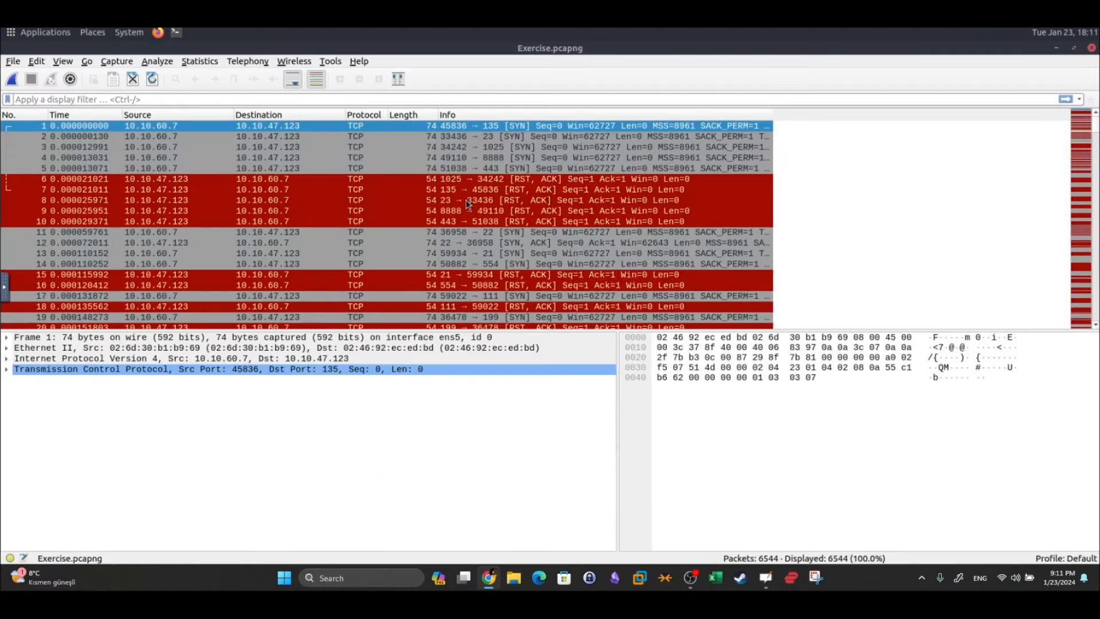
Enlarge the packet list and inspect packet 5's SYN from port 51038 to 443 against packet 1
left_click_drag(504, 371, 504, 372)
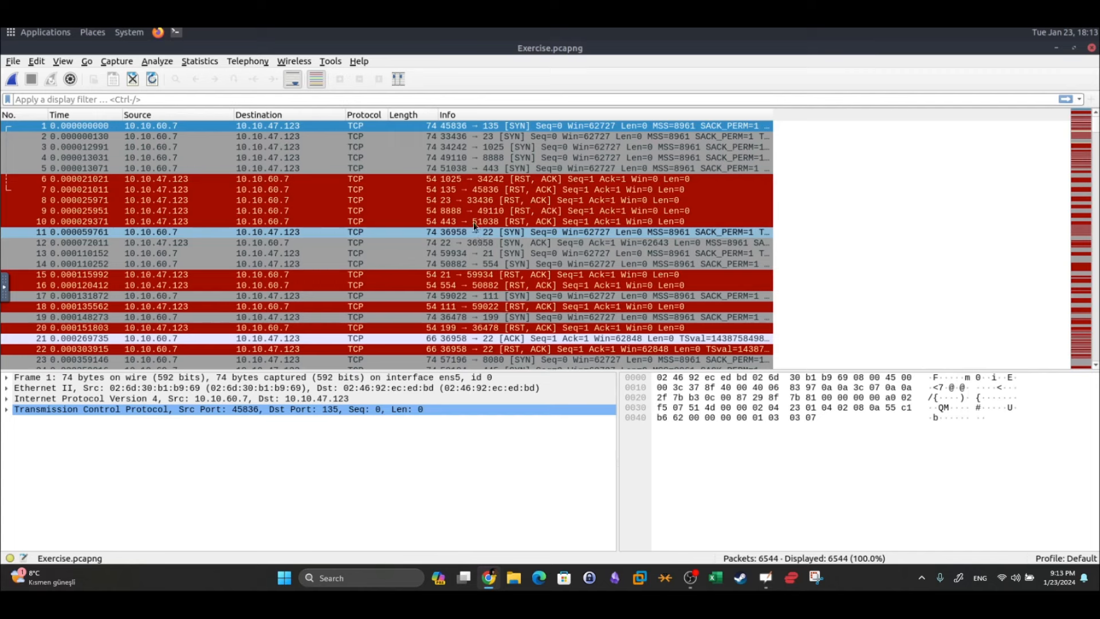
left_click(510, 168)
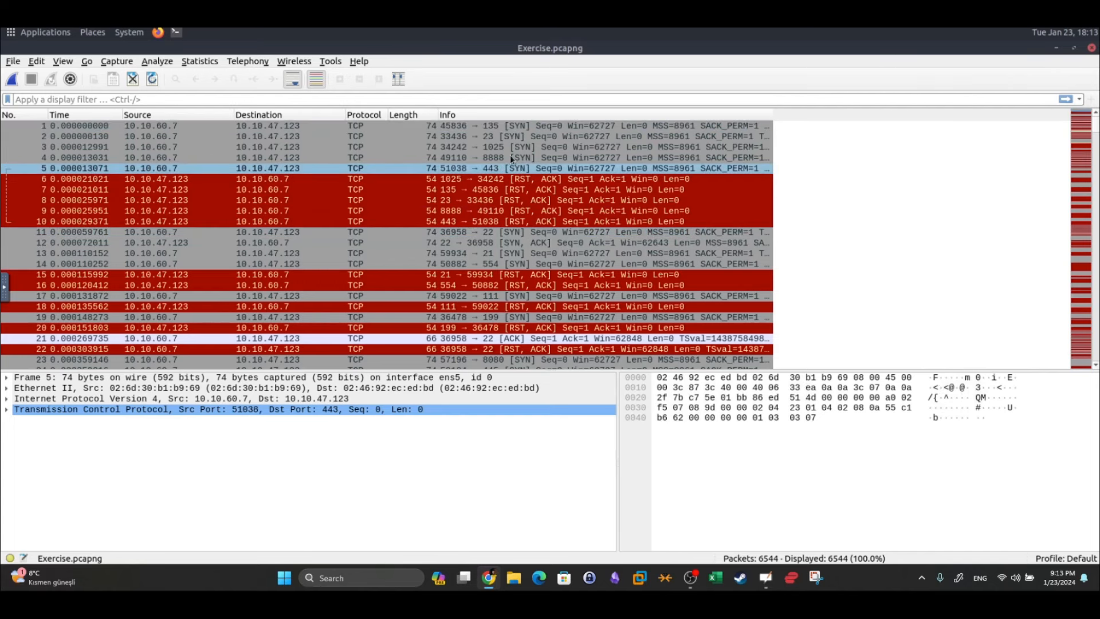
left_click(524, 126)
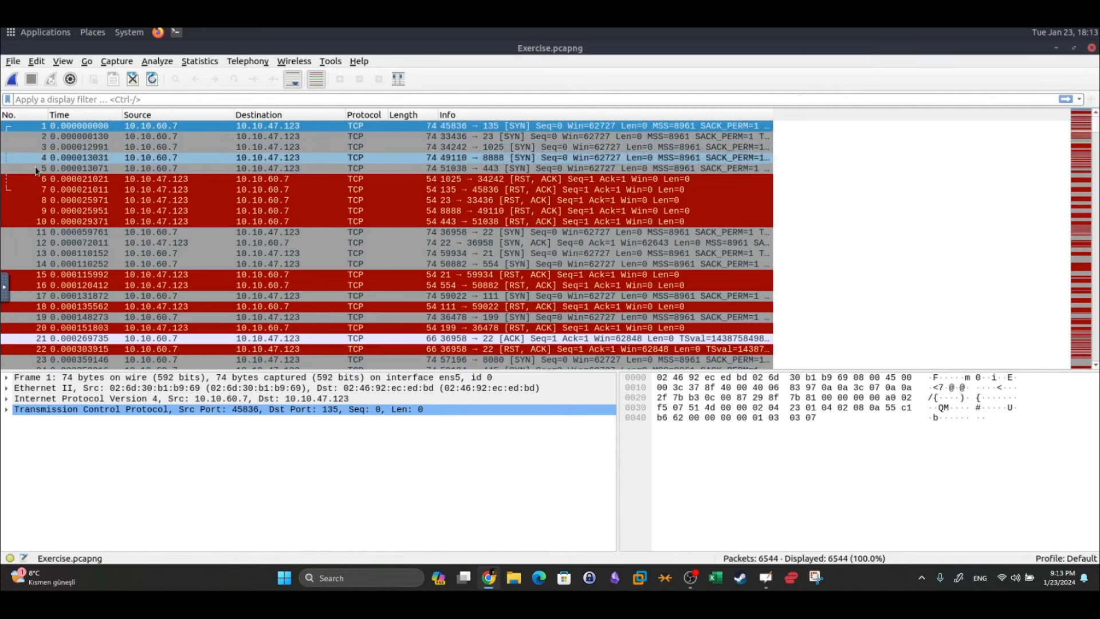
left_click(504, 168)
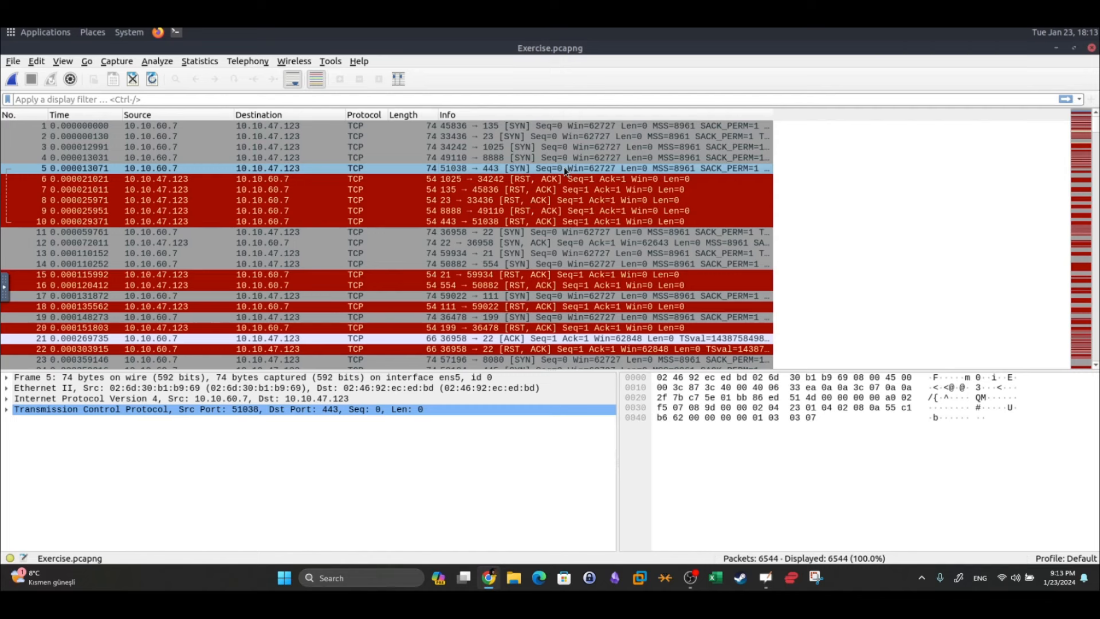
left_click(337, 99)
Enter the filter tcp.flags.syn == 1 && tcp.flags.ack == 0 && tcp.window_size > 1024, correcting typos
type("tcp.")
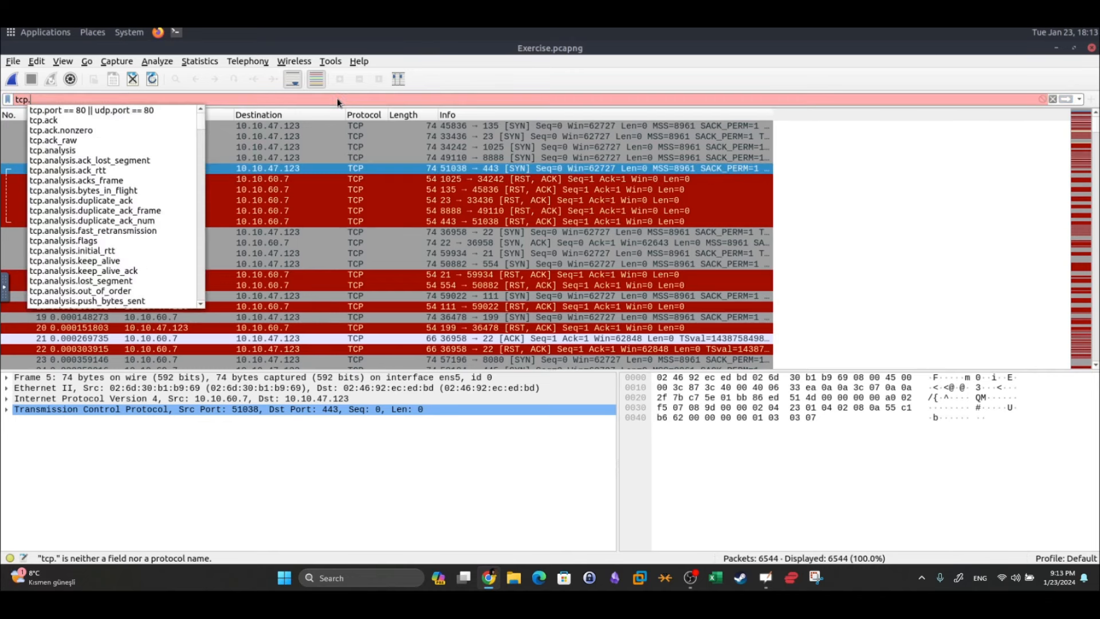
type("flags")
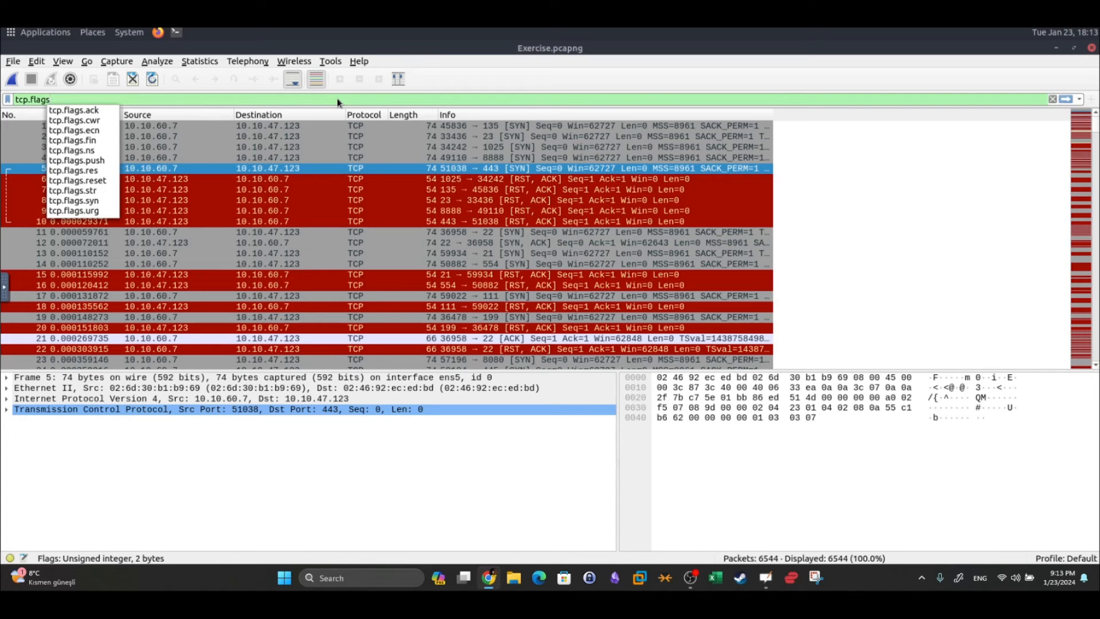
type(".")
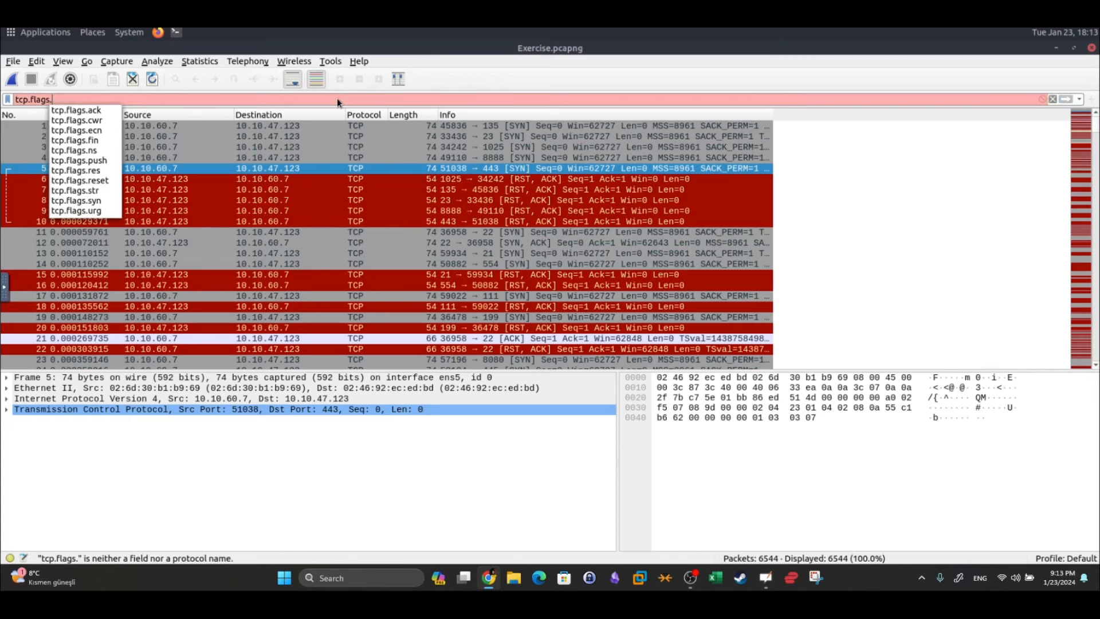
type("syn == ")
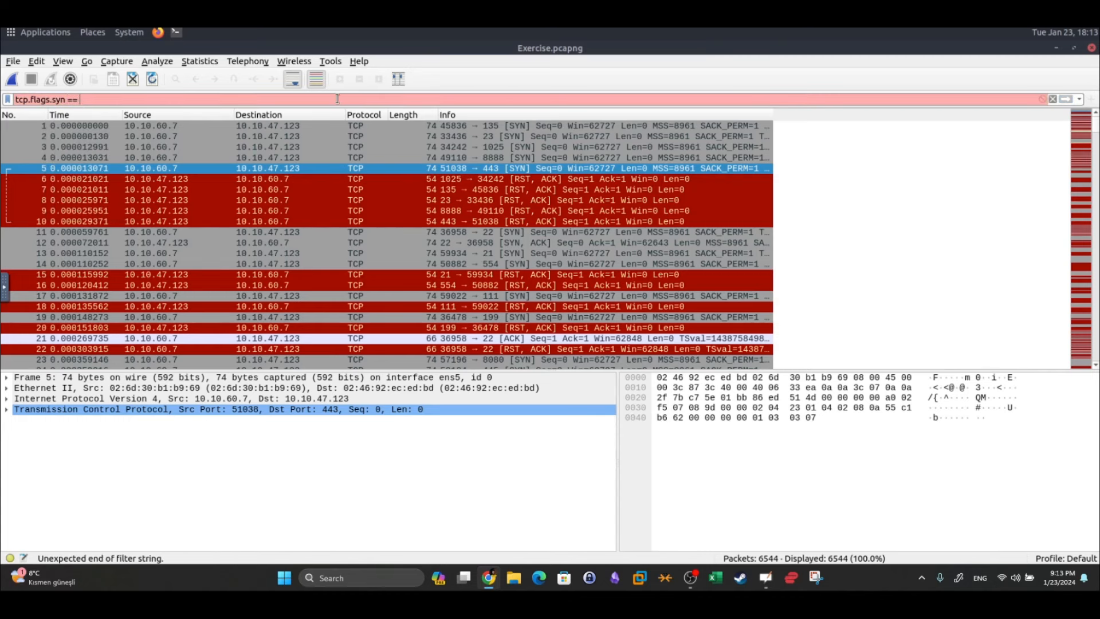
type("1")
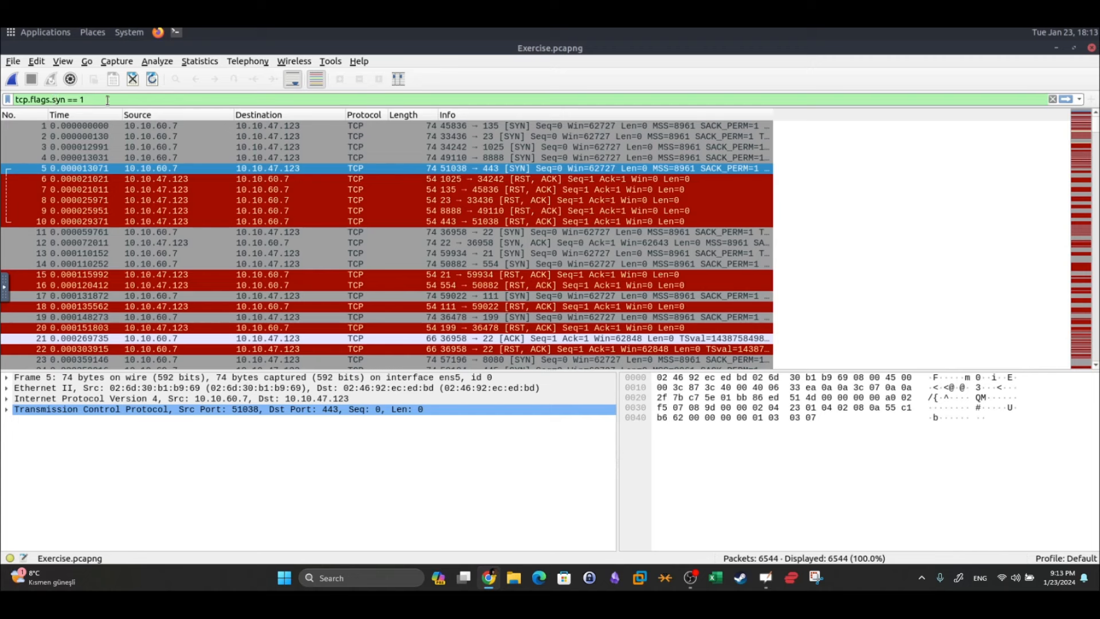
type("&&")
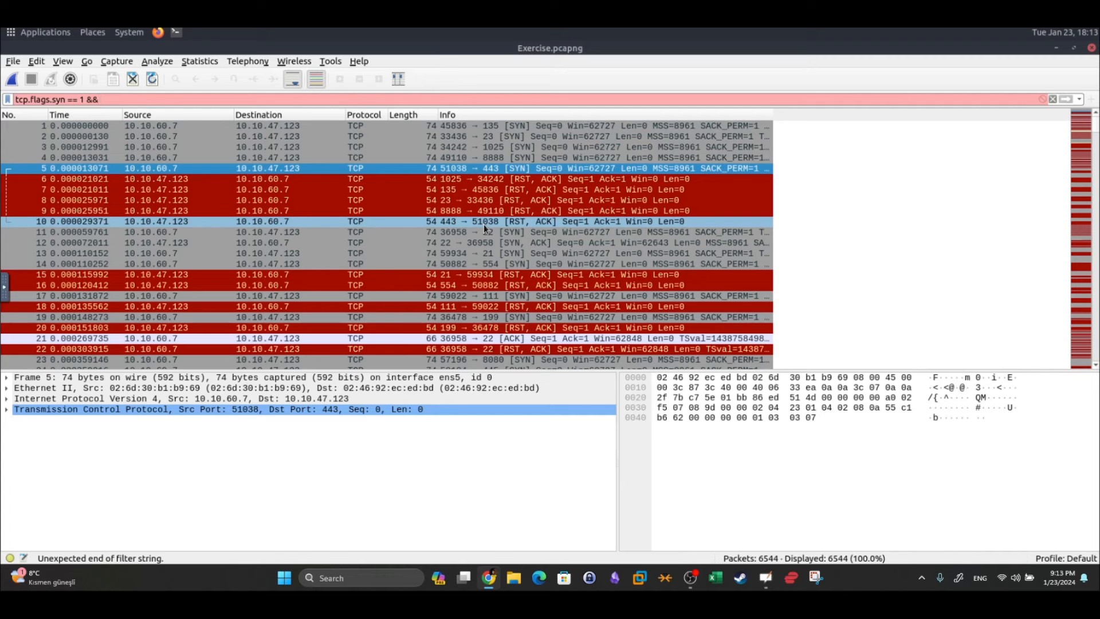
left_click_drag(52, 100, 64, 100)
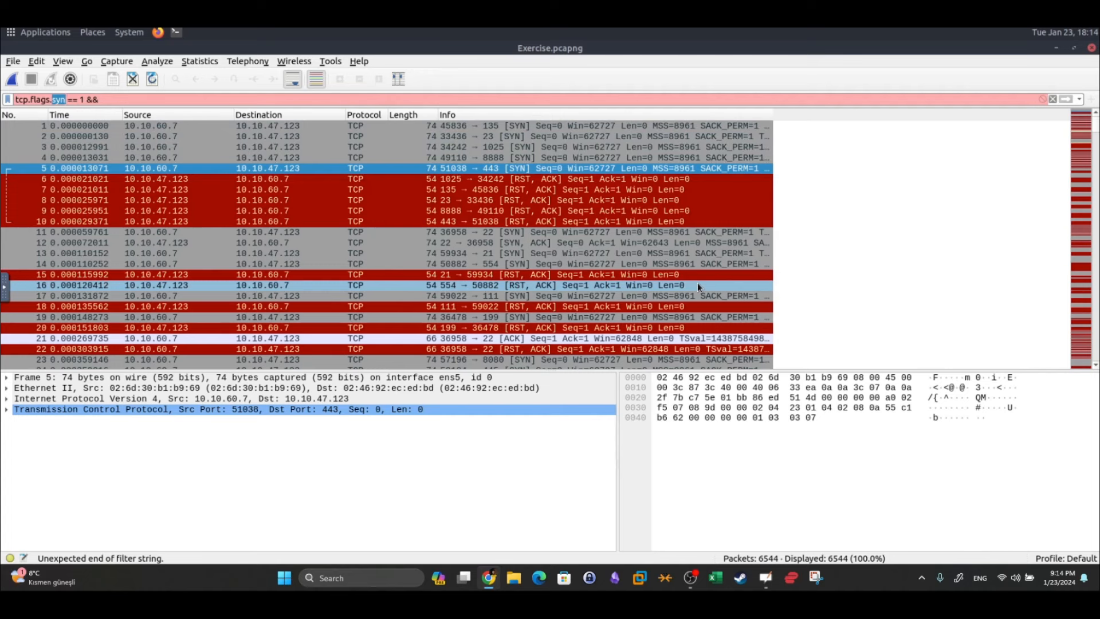
left_click(190, 99)
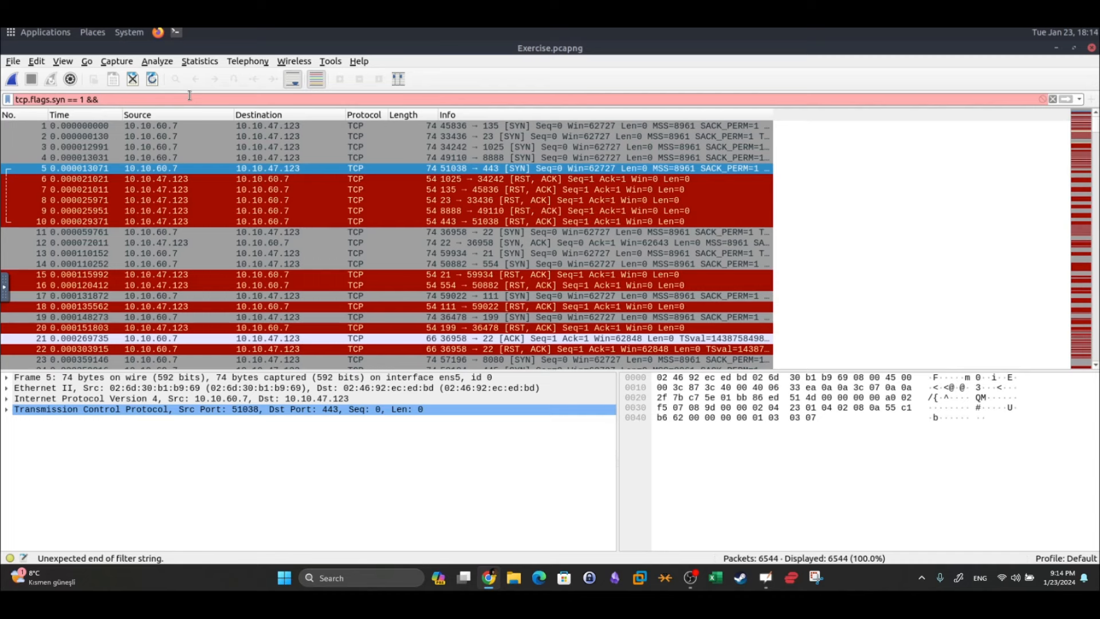
type("tcp.flags.")
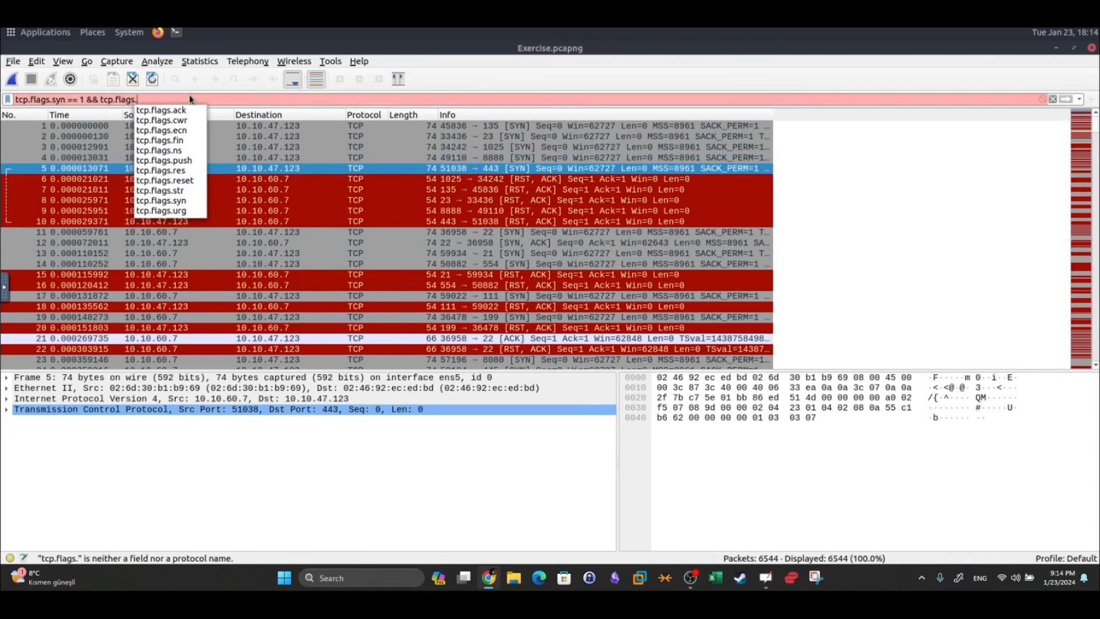
type("a")
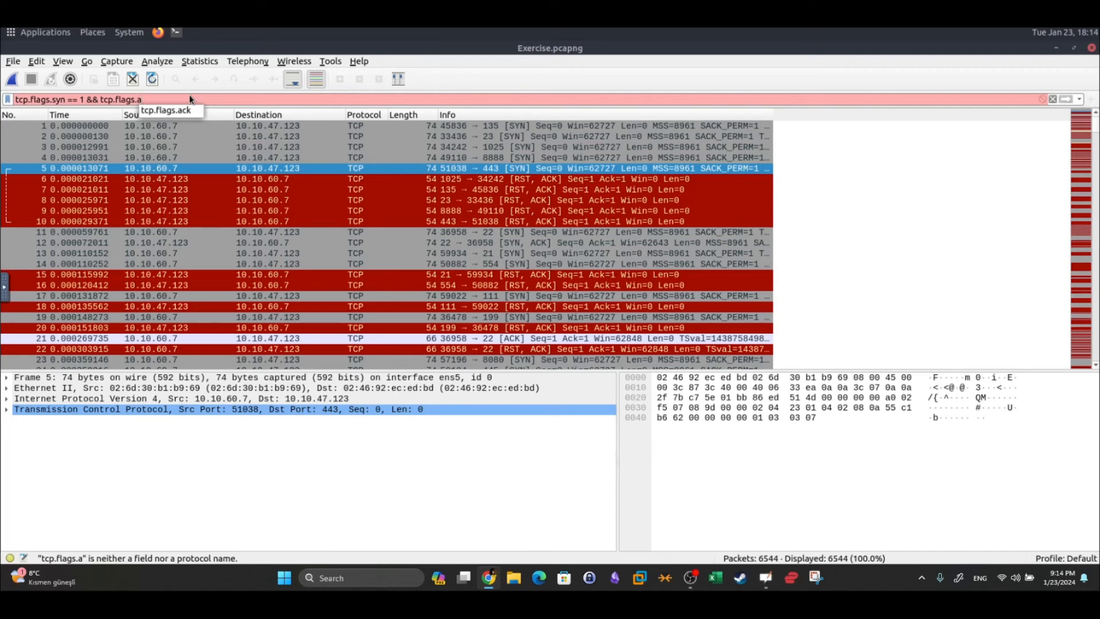
type("ck == ")
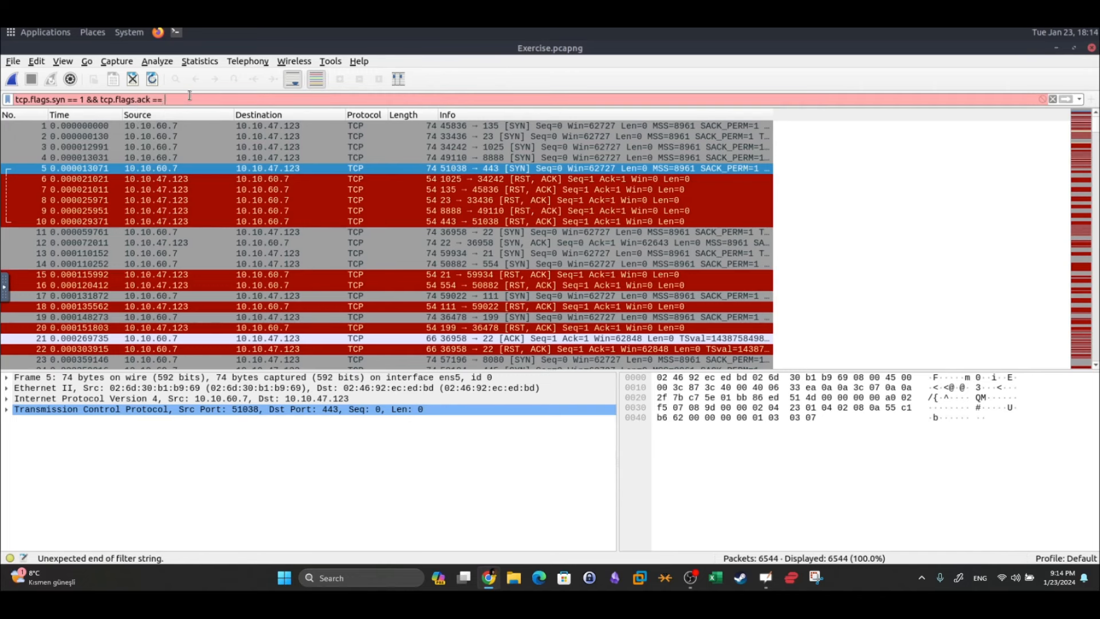
type("0")
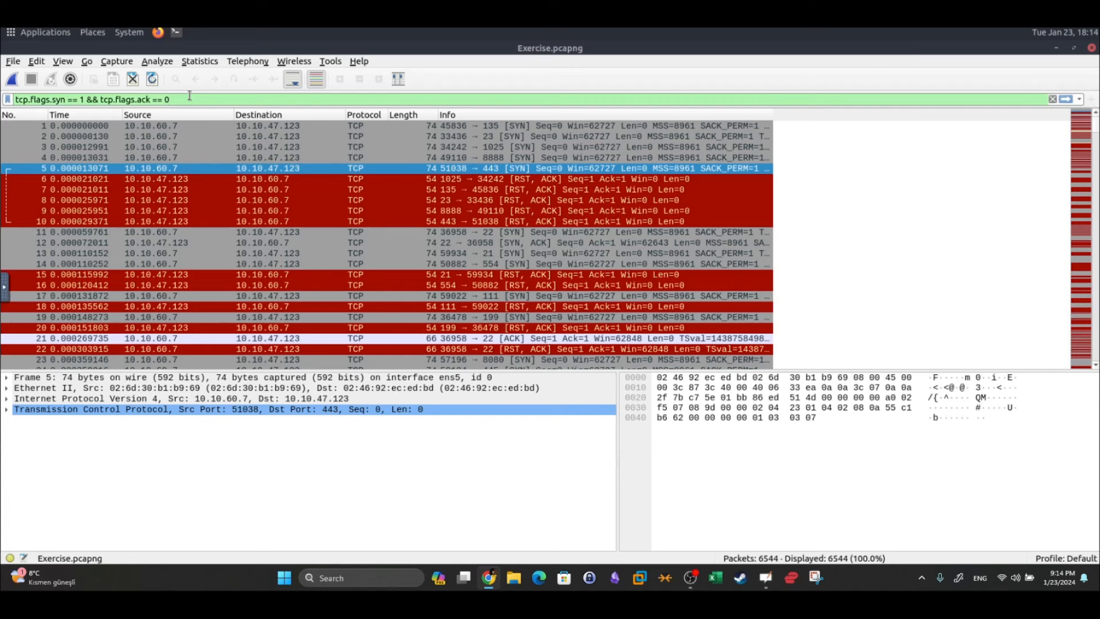
type(" and t")
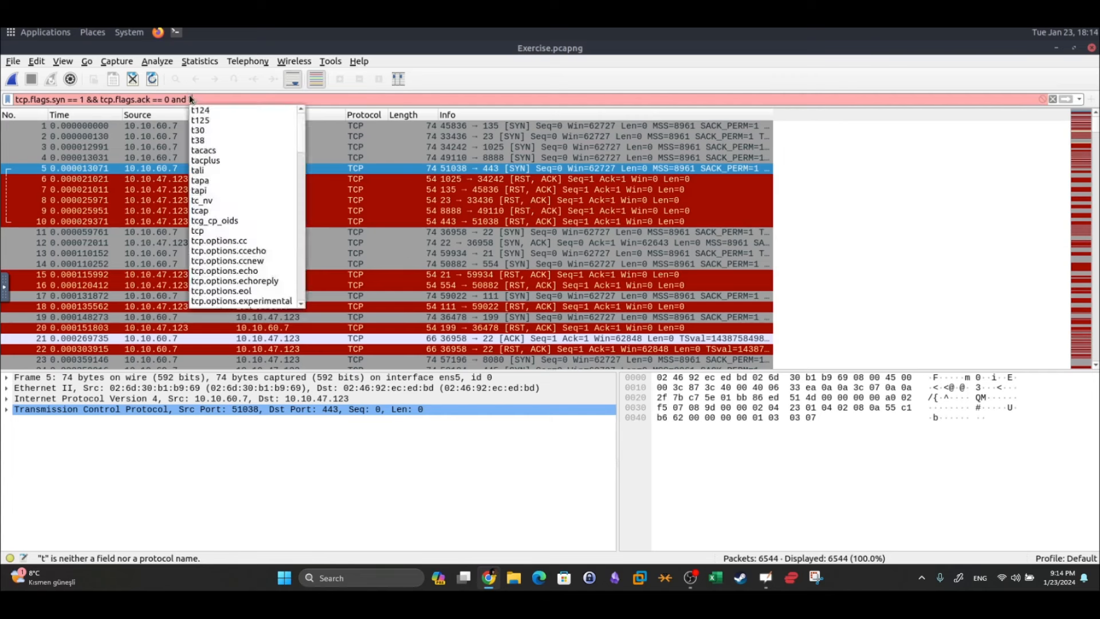
type("cp.wind")
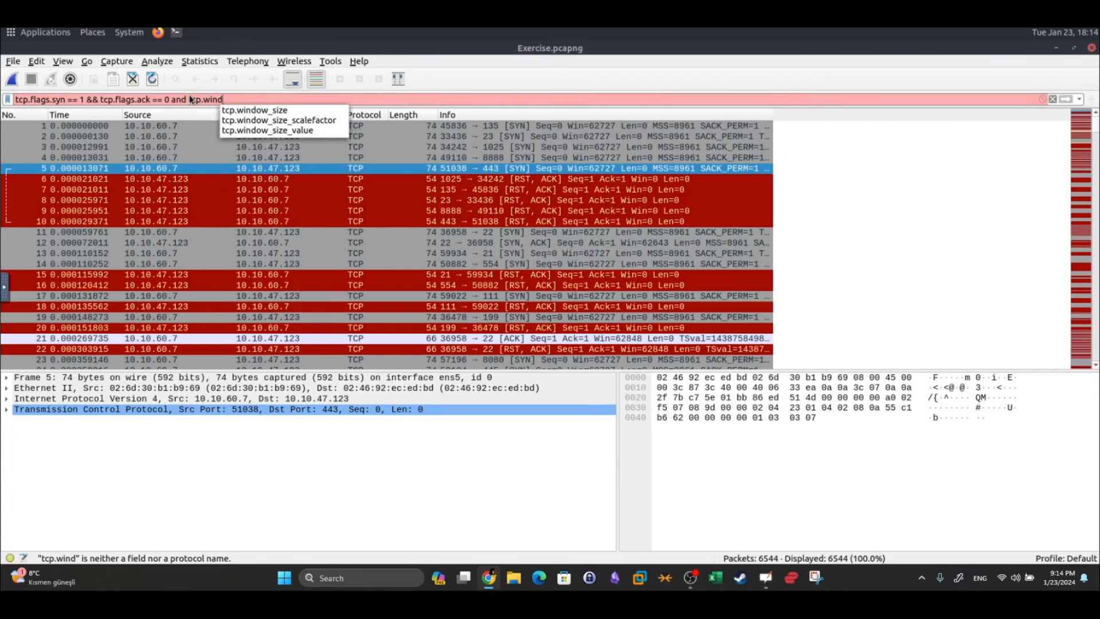
type("ows_size")
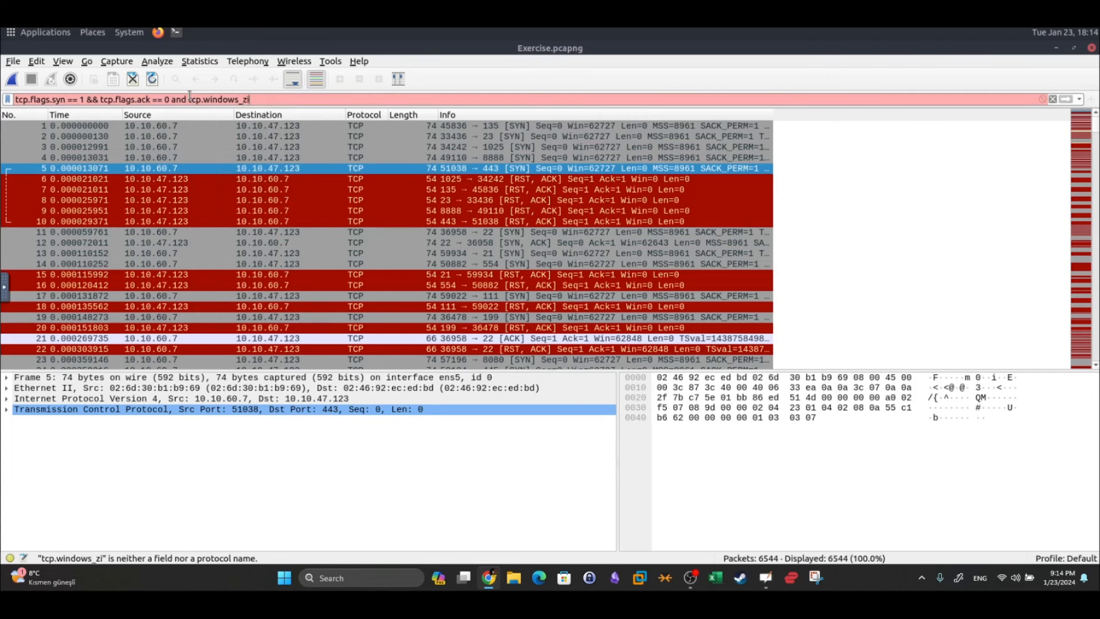
type(" >")
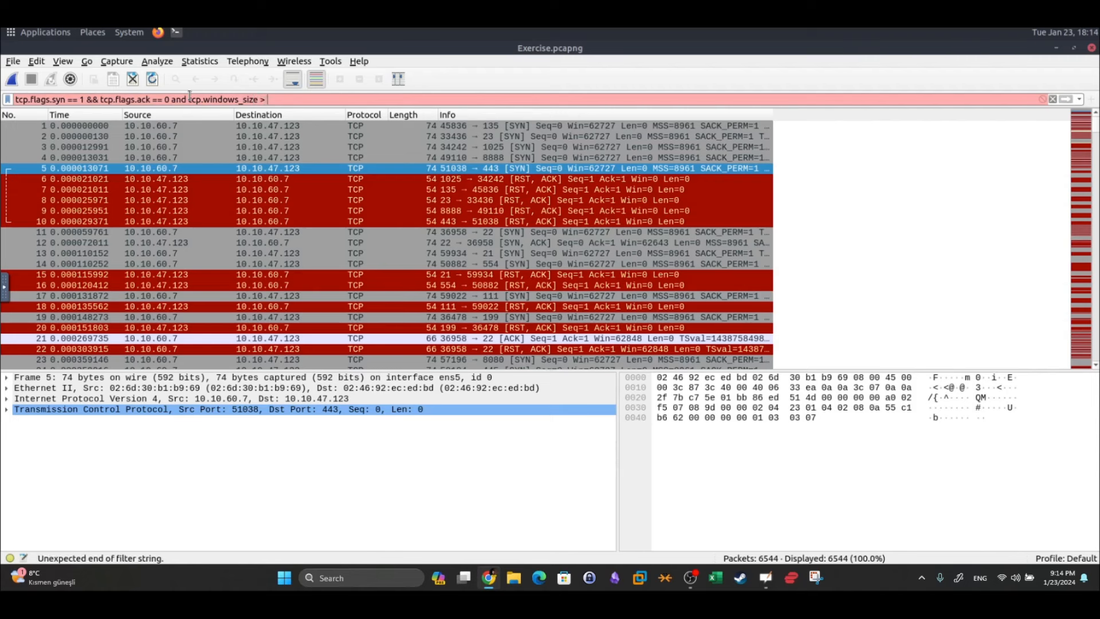
type(" 1024")
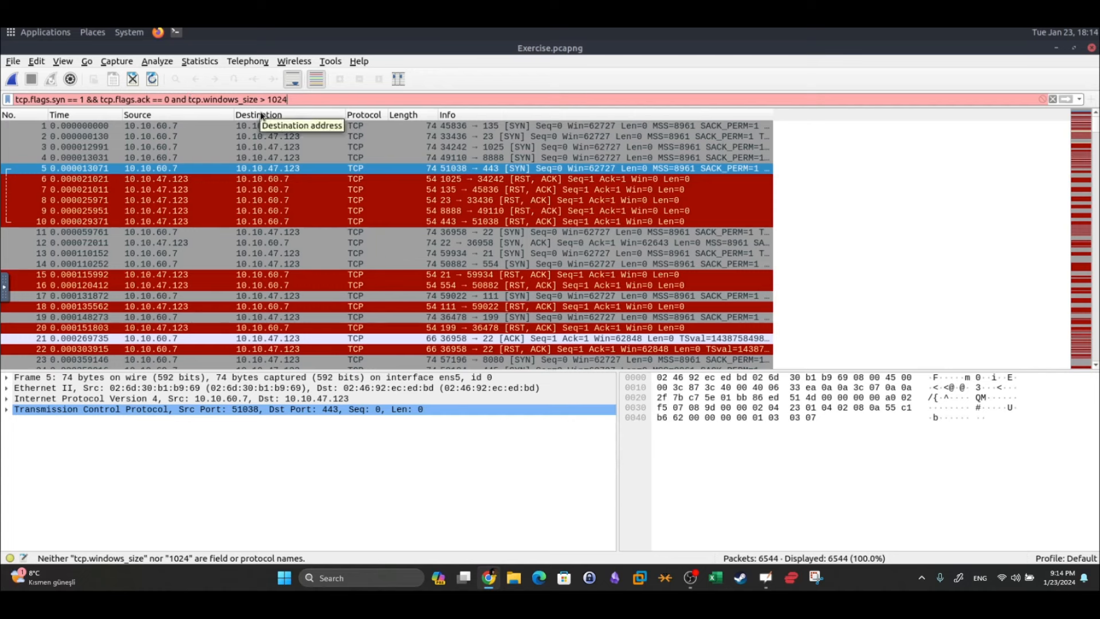
double_click(179, 99)
type("&&")
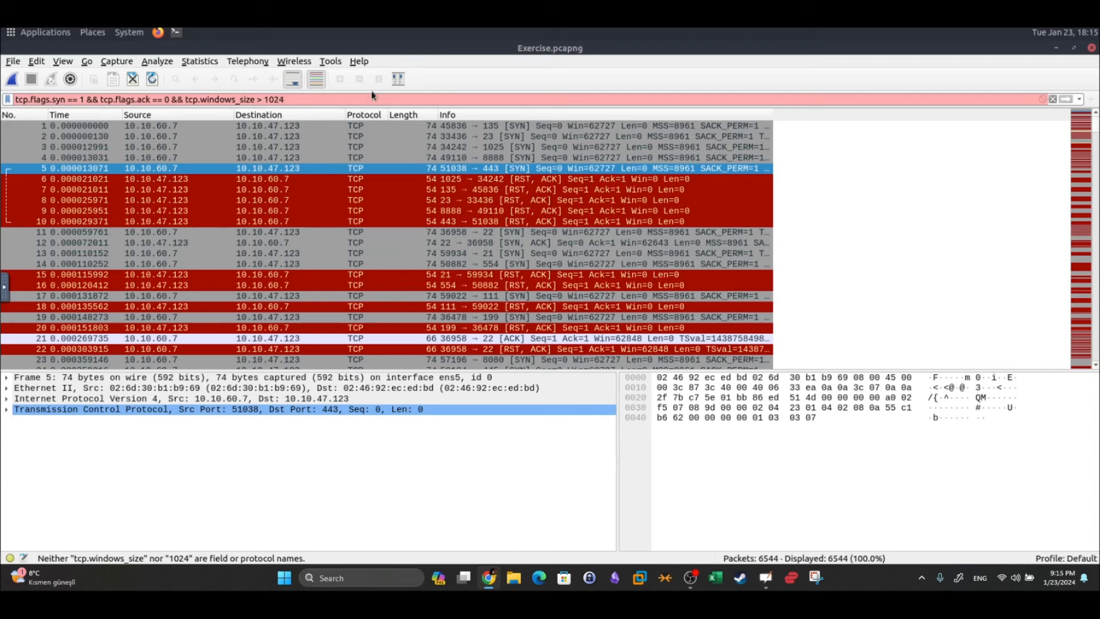
left_click(235, 99)
key("BackSpace")
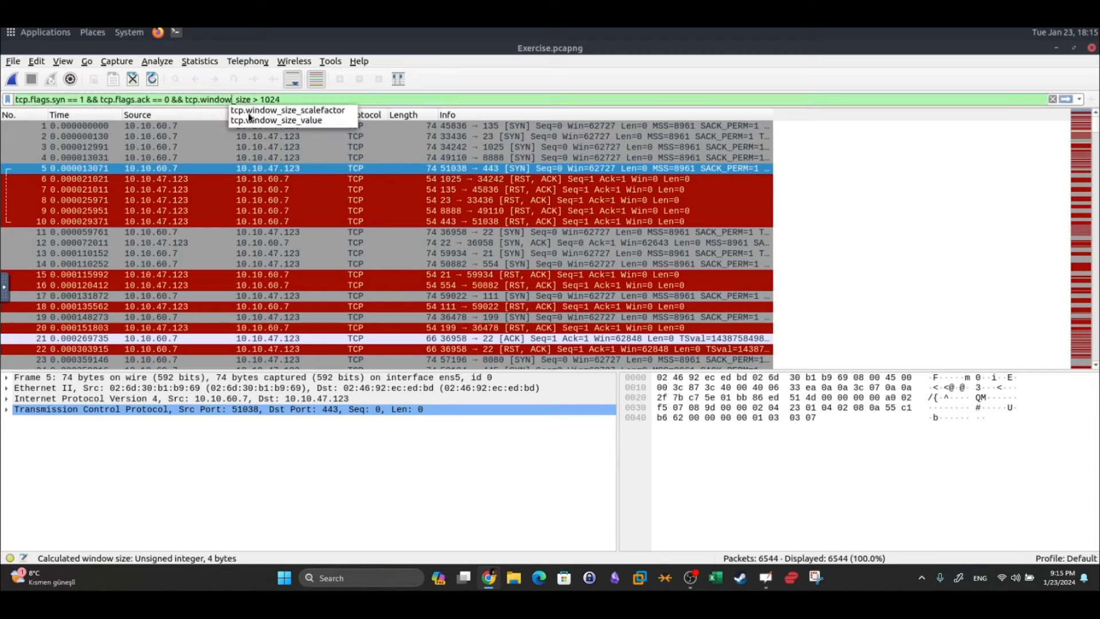
left_click(292, 99)
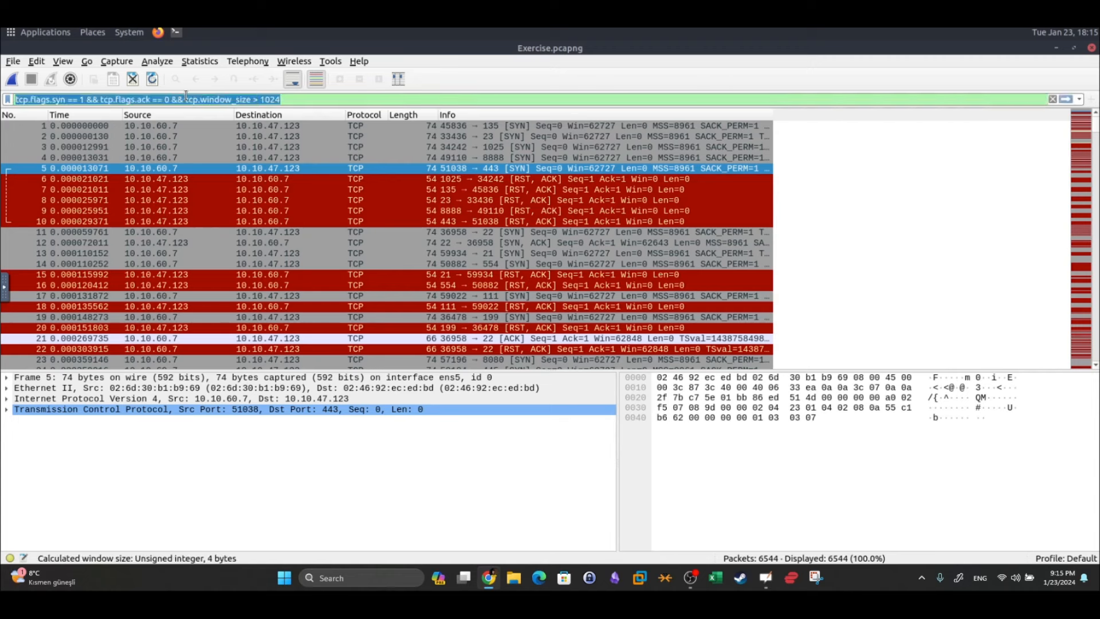
Highlight the syn, ack and window-size conditions, then apply the filter to show 1000 packets
left_click_drag(174, 109, 178, 101)
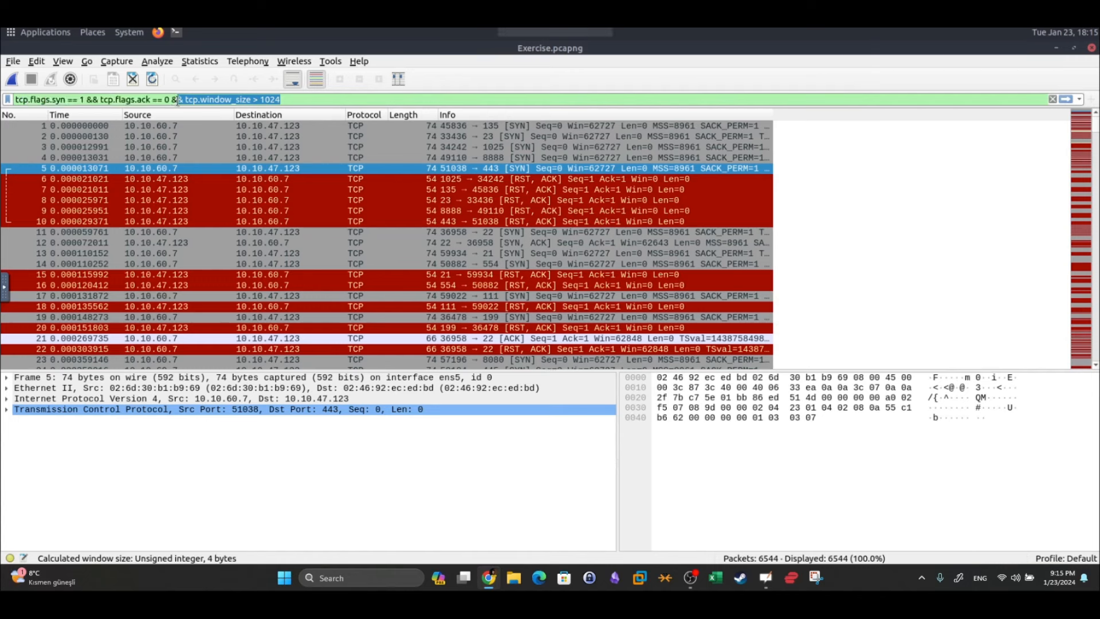
left_click(375, 101)
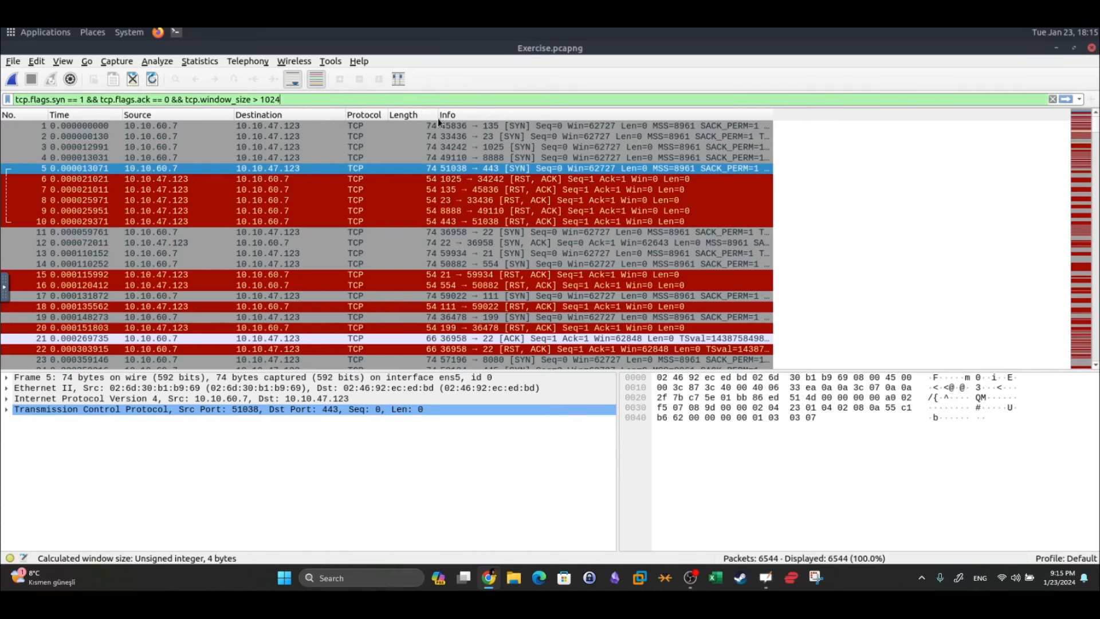
left_click_drag(52, 102, 67, 102)
left_click(82, 101)
double_click(167, 99)
left_click(1066, 99)
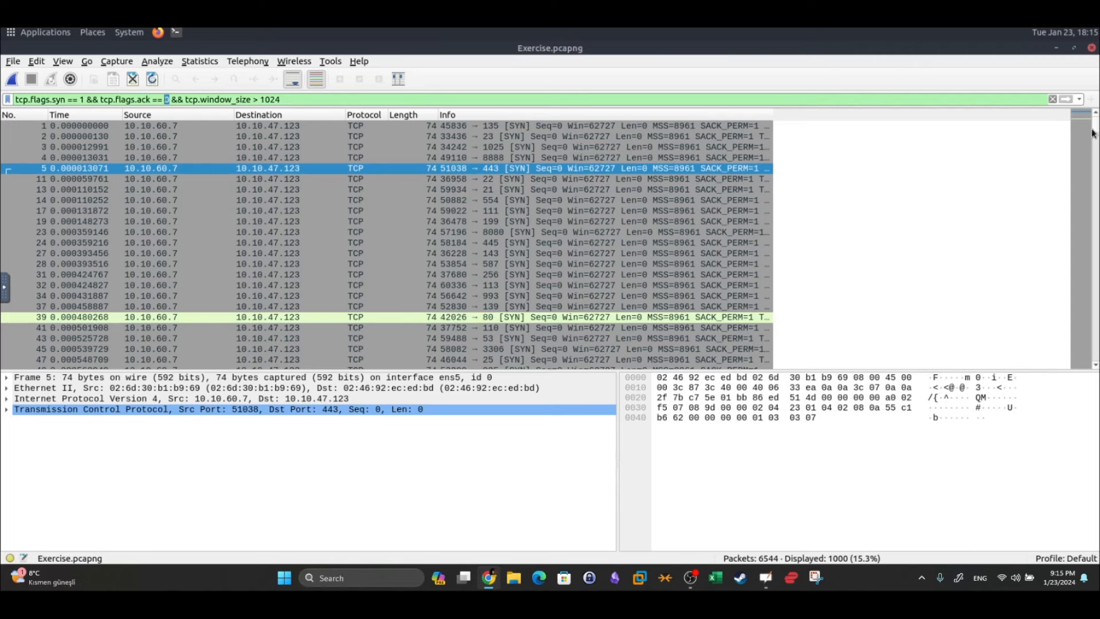
left_click_drag(1093, 134, 1096, 184)
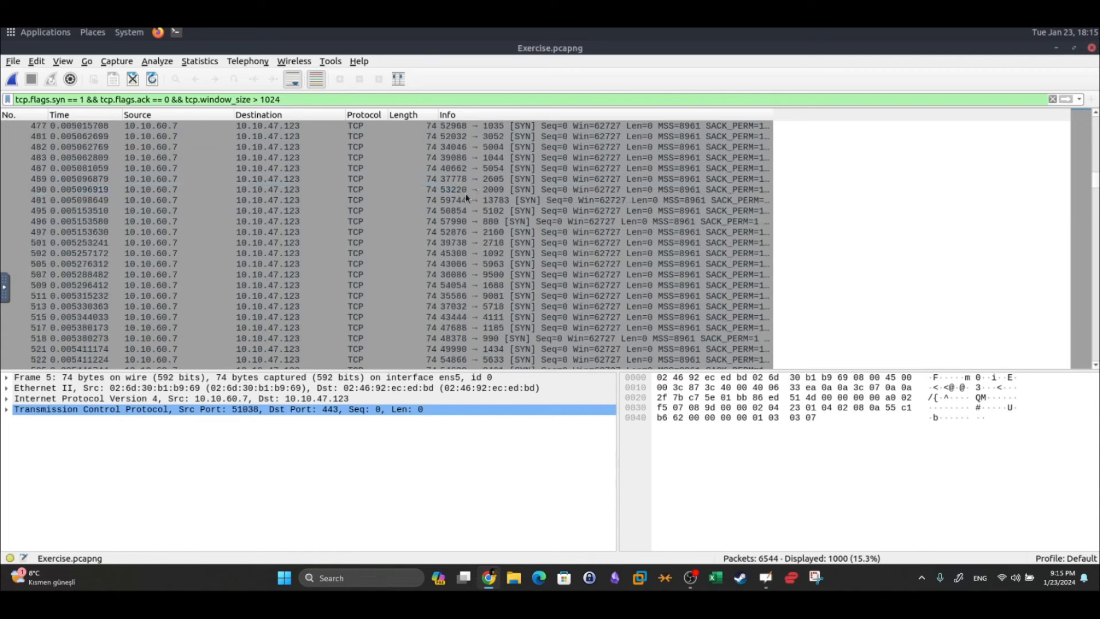
left_click(538, 308)
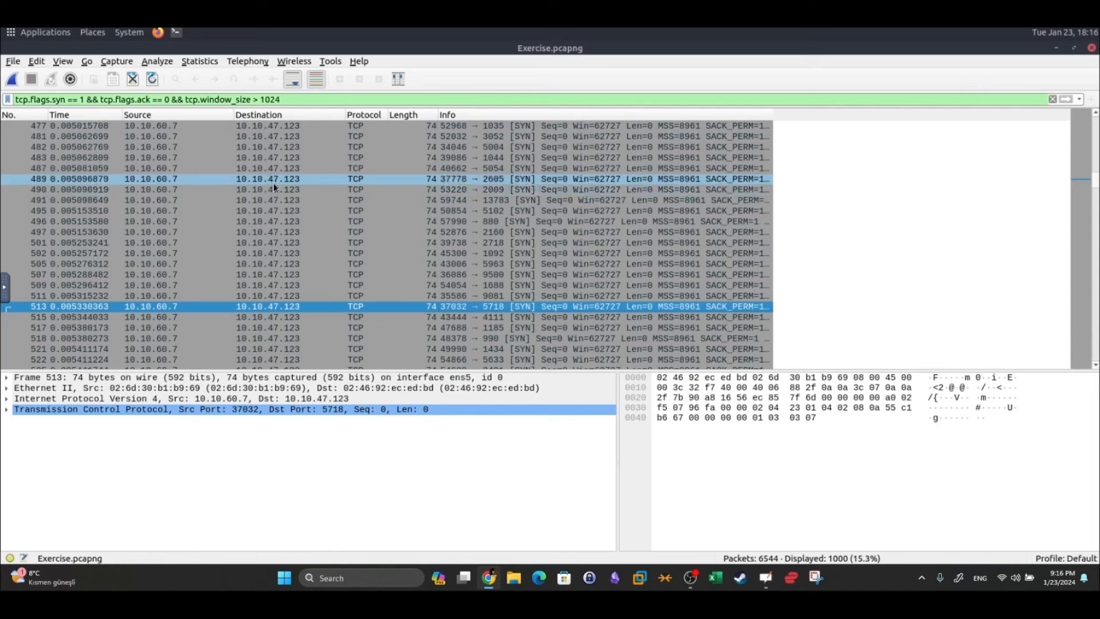
left_click_drag(1097, 190, 1096, 114)
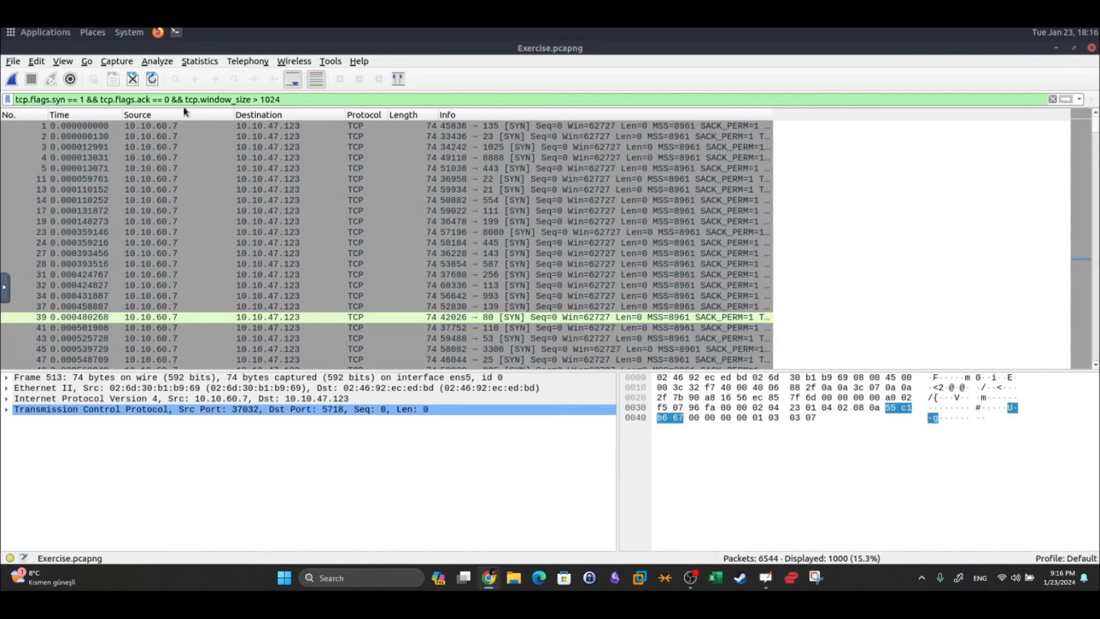
Filter the capture with tcp.port == 80, leaving 7 packets
triple_click(19, 97)
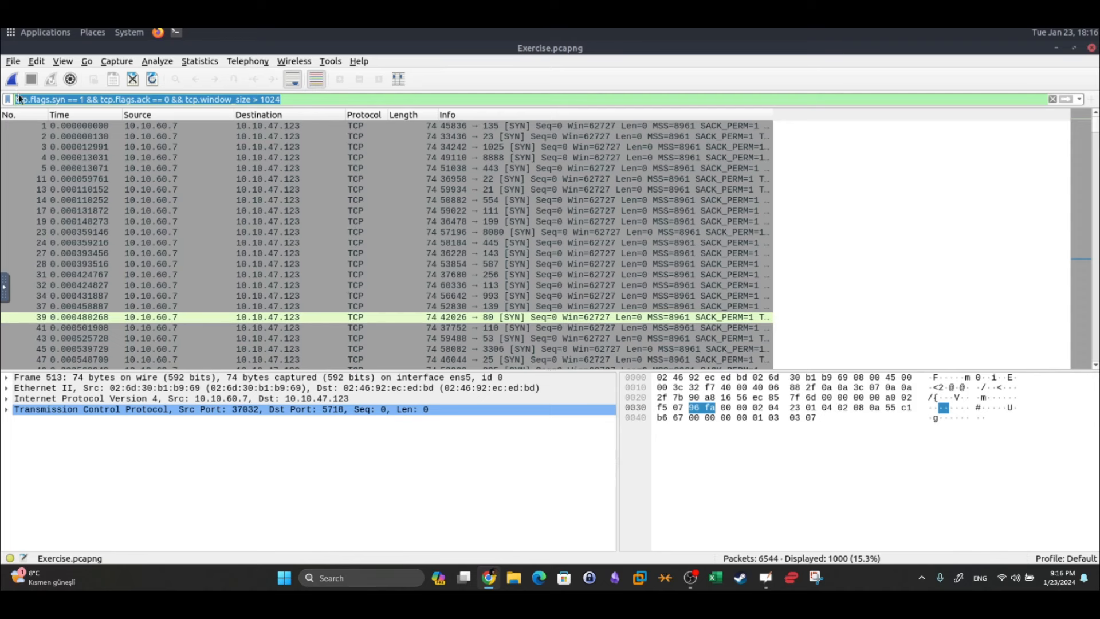
type("tcp.port")
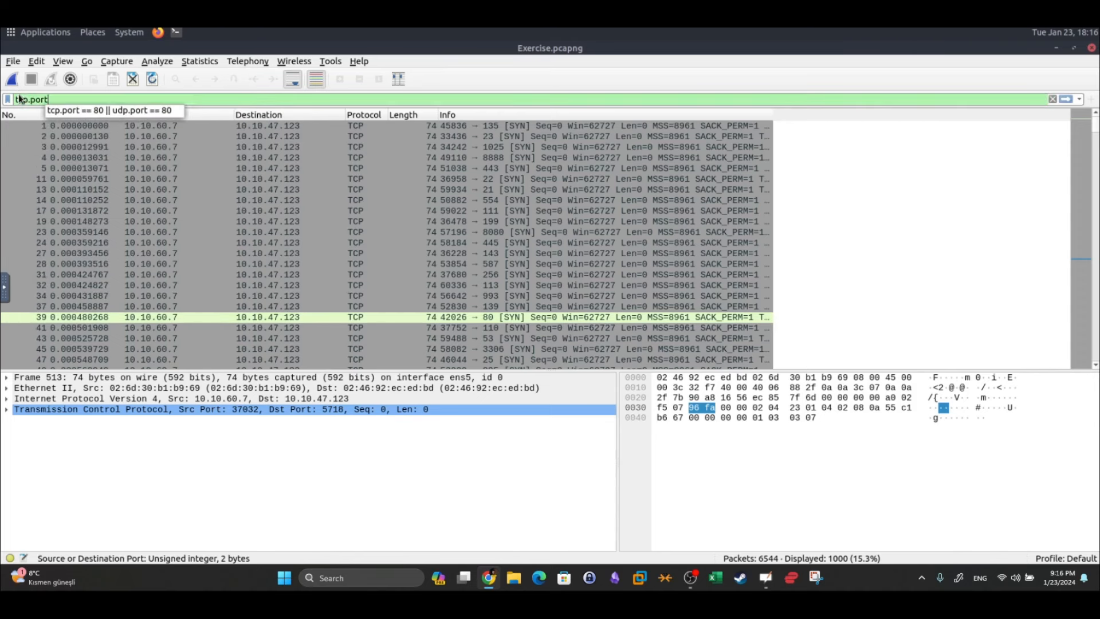
type(" == 80")
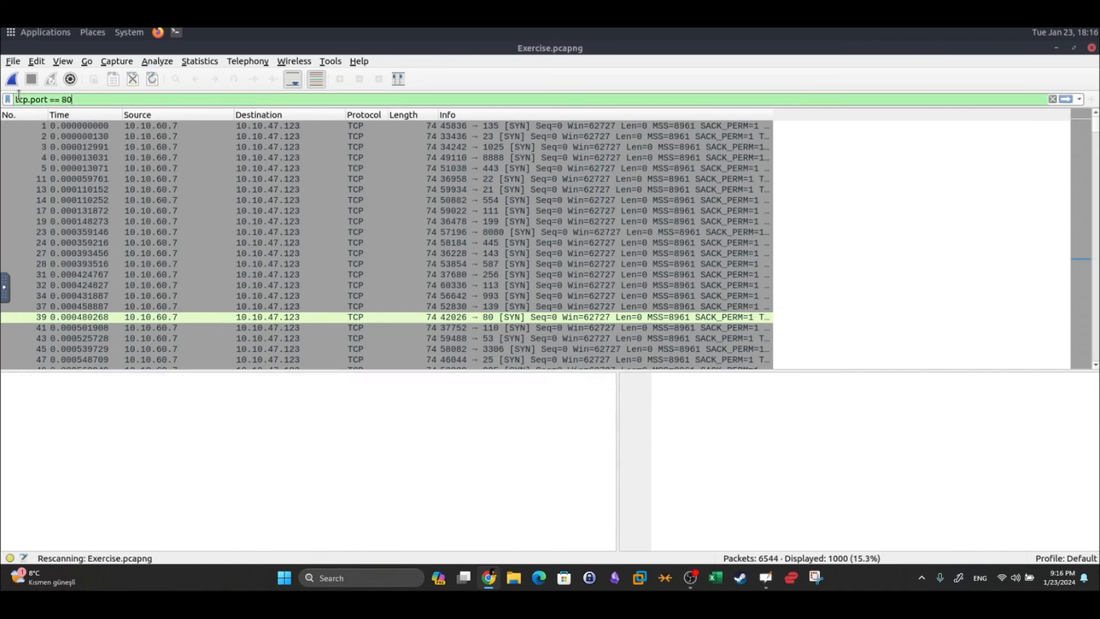
key("Return")
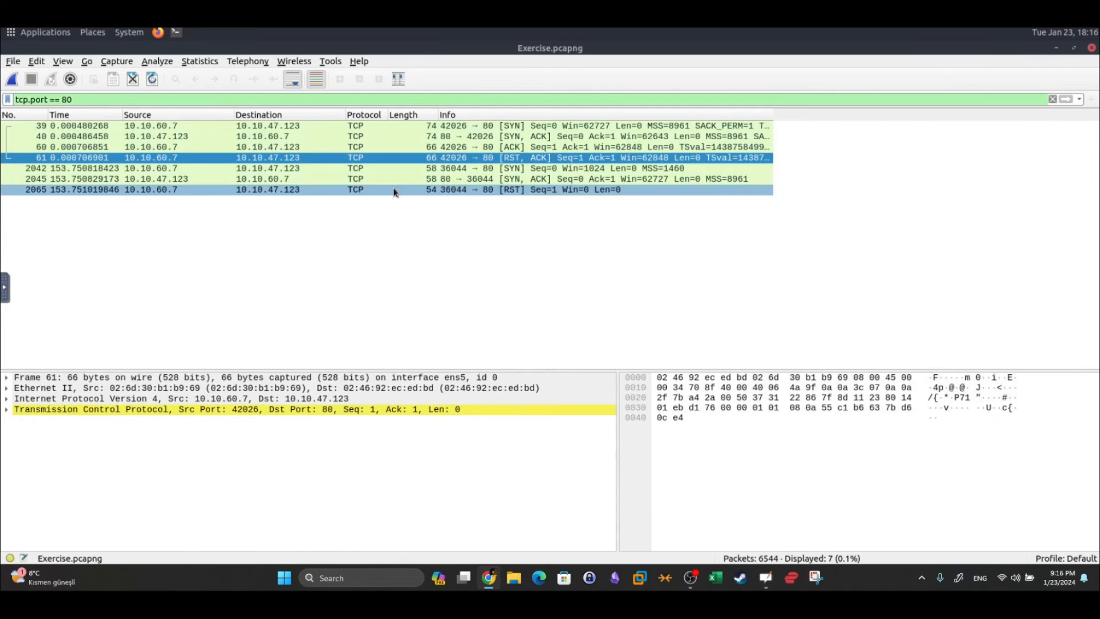
left_click(460, 221)
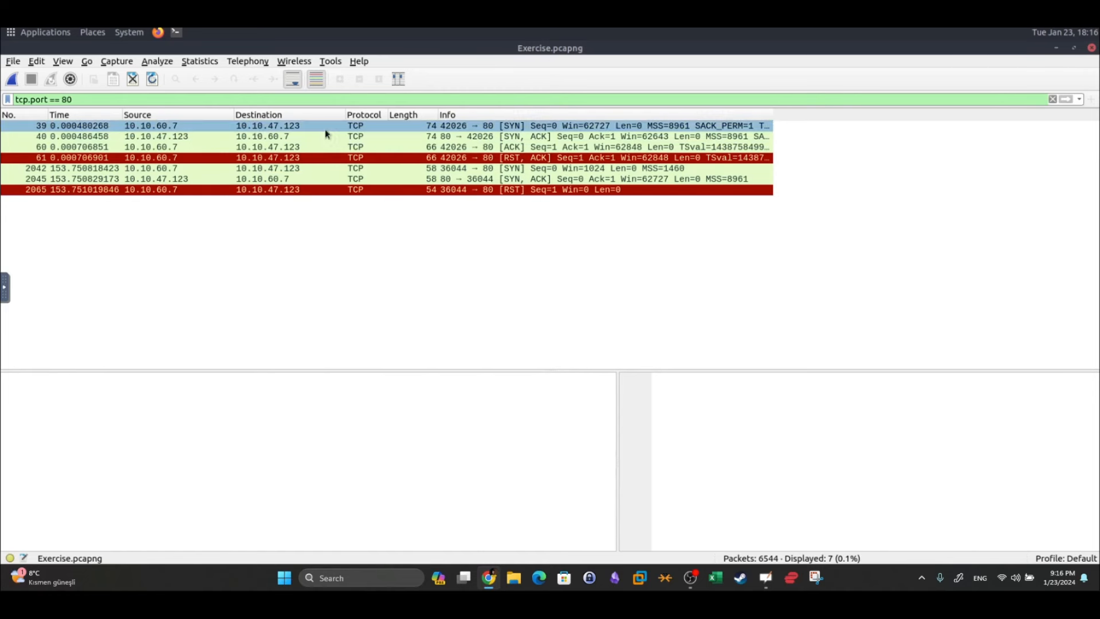
Inspect packets 39, 40, 60 and 61: the SYN, SYN-ACK, ACK and reset
left_click(197, 126)
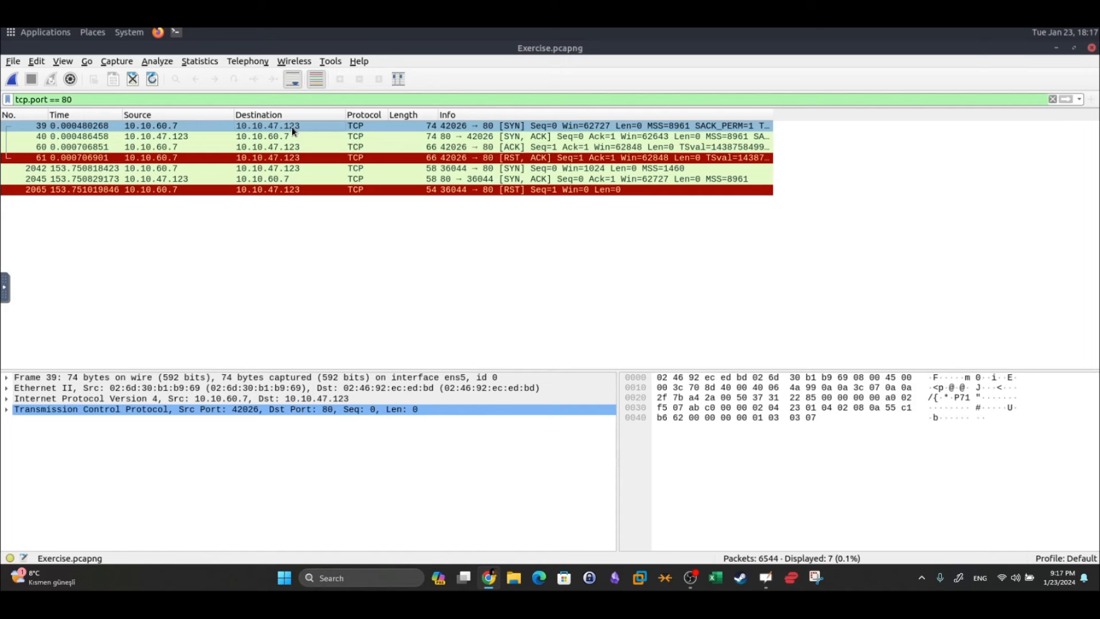
left_click(202, 137)
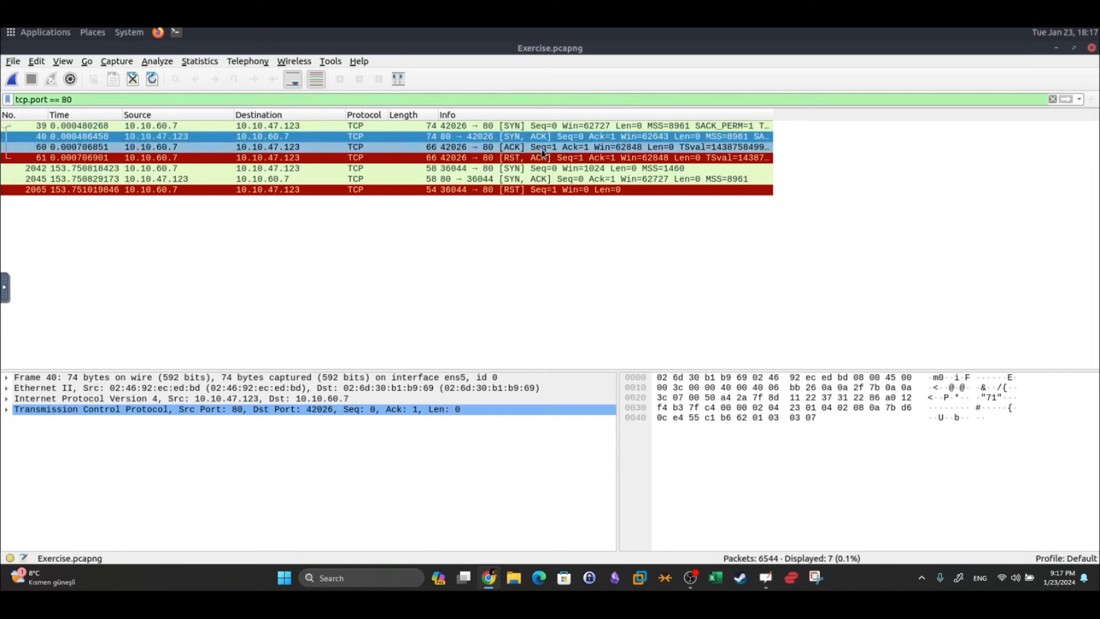
left_click(309, 146)
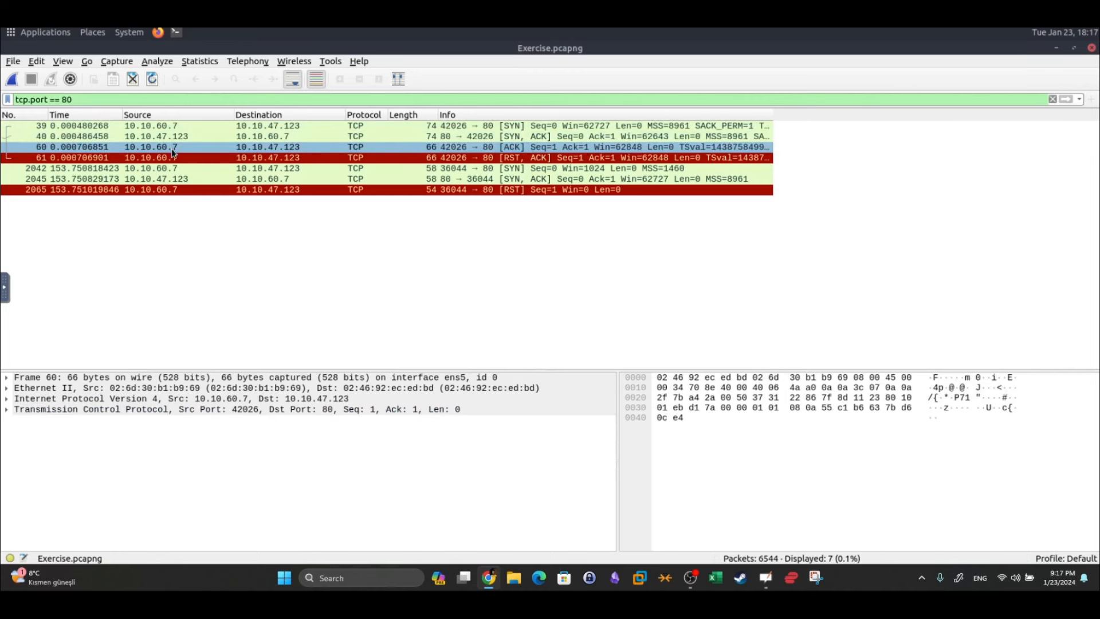
left_click(507, 165)
left_click(504, 158)
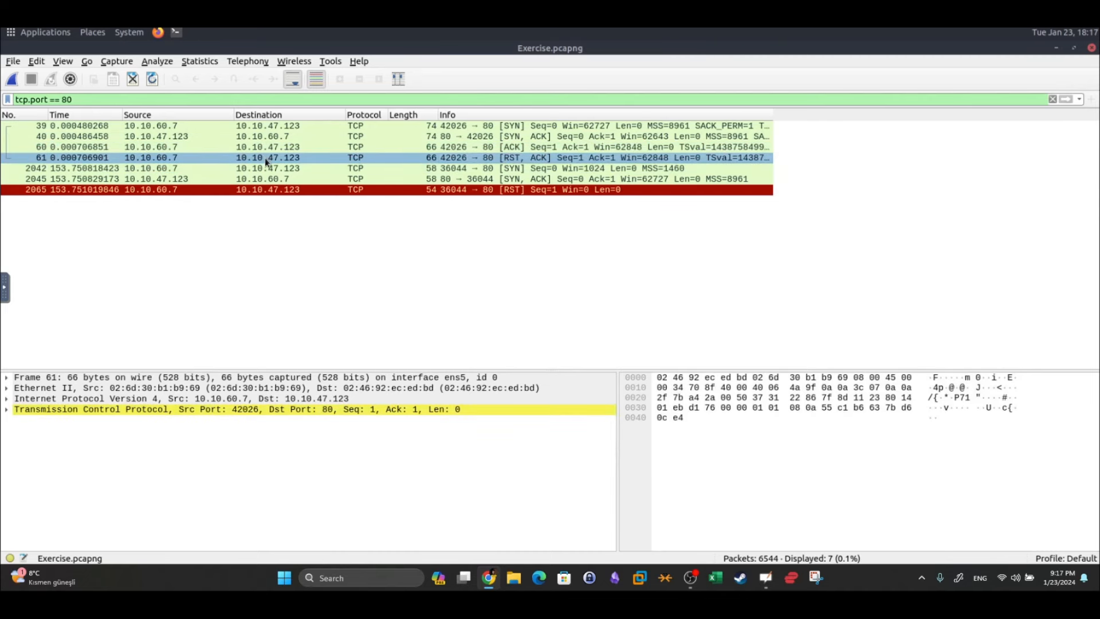
left_click(514, 167)
left_click(507, 160)
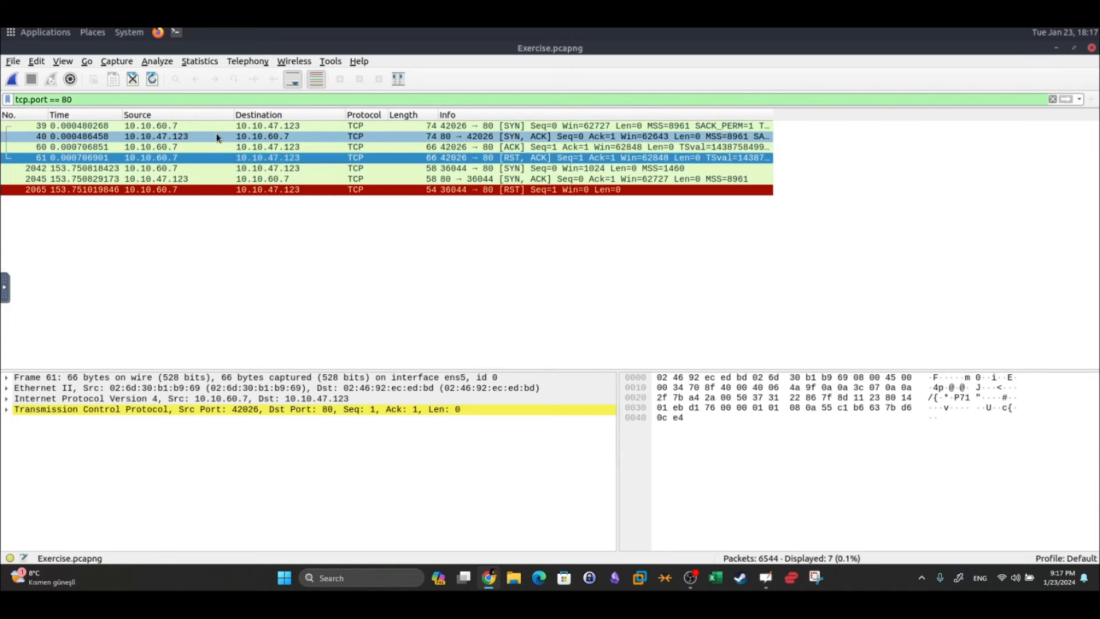
left_click(504, 150)
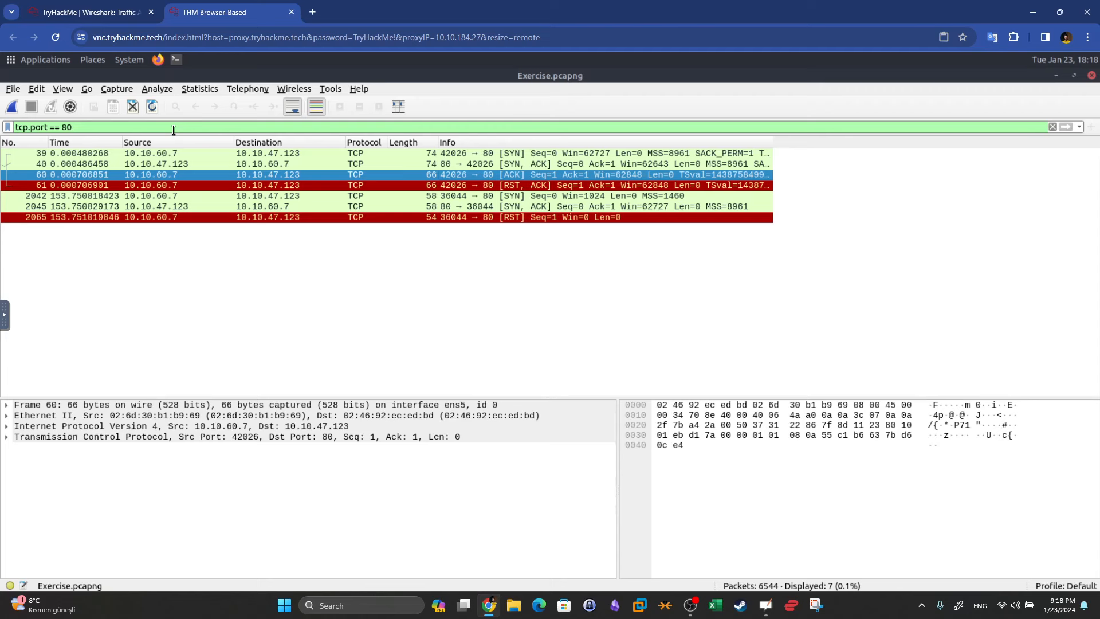
Apply the filter icmp.type == 3 && icmp.code == 3
left_click_drag(173, 127, 15, 128)
type("icmp")
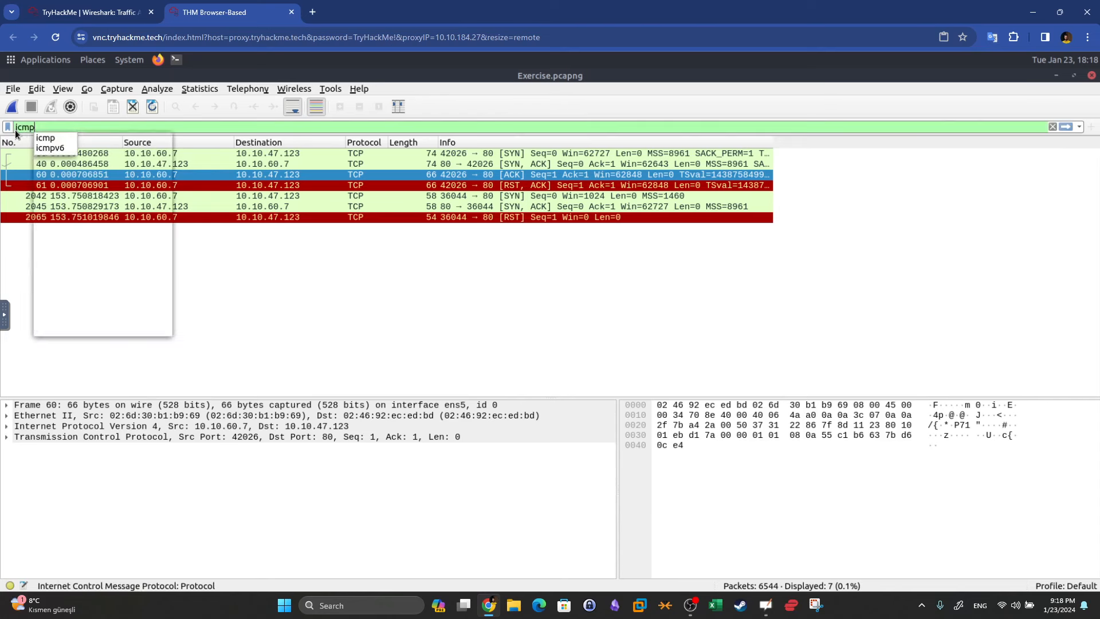
type(".type == 3")
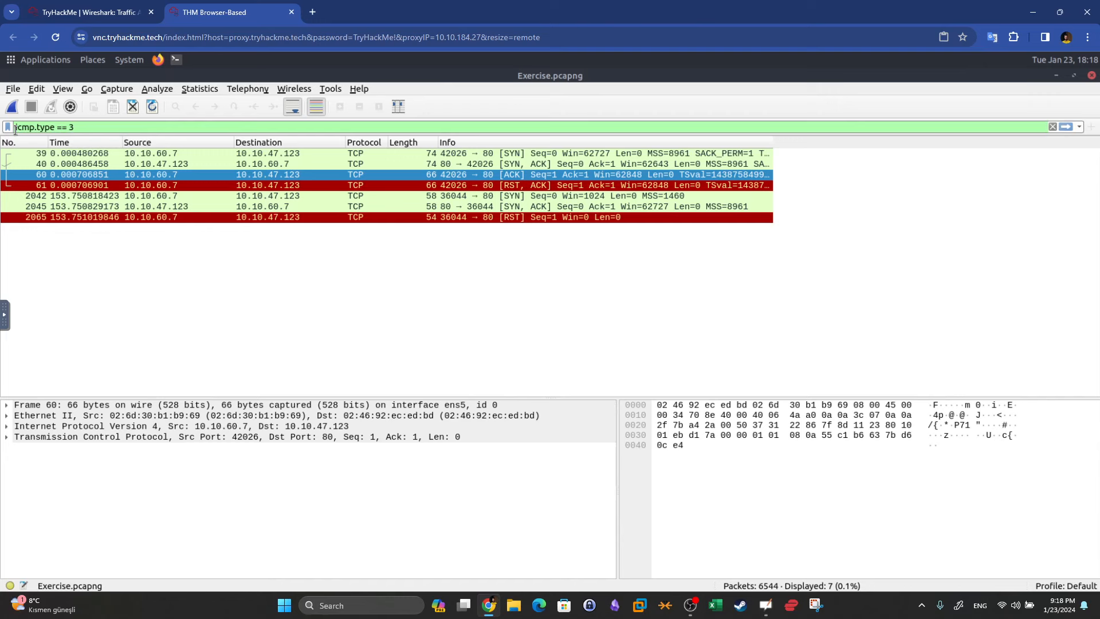
type(" && icm")
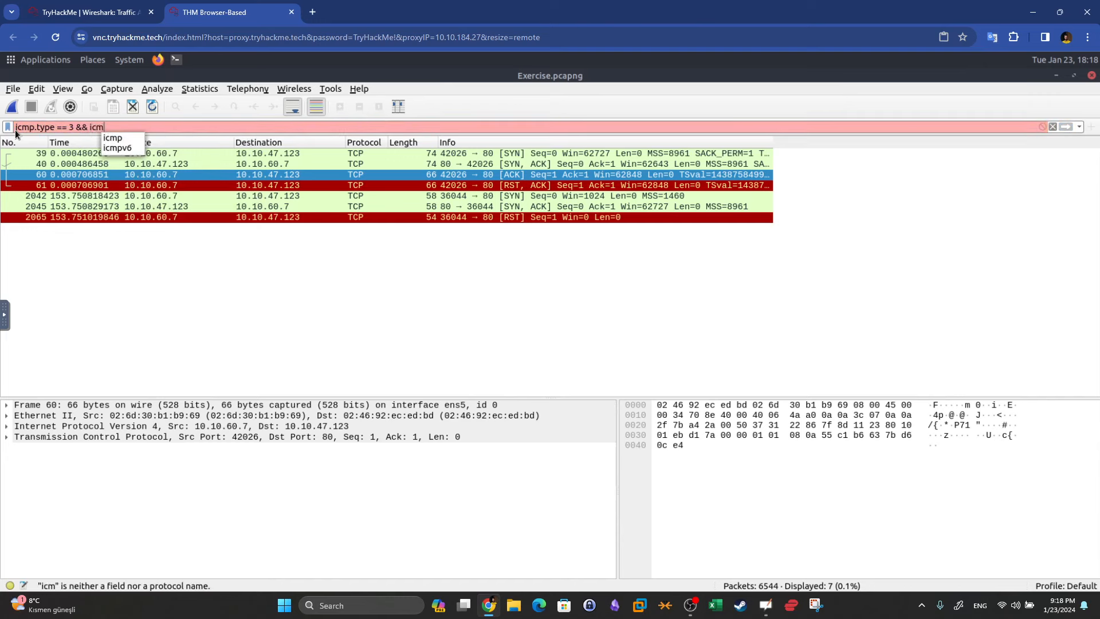
type("p.code ")
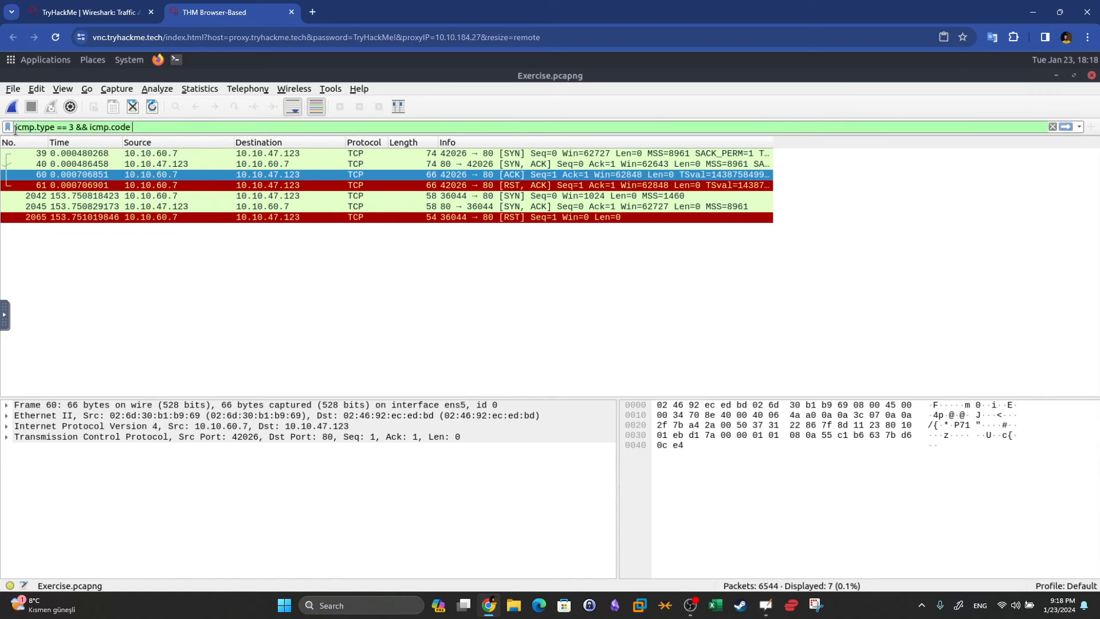
type("== 3")
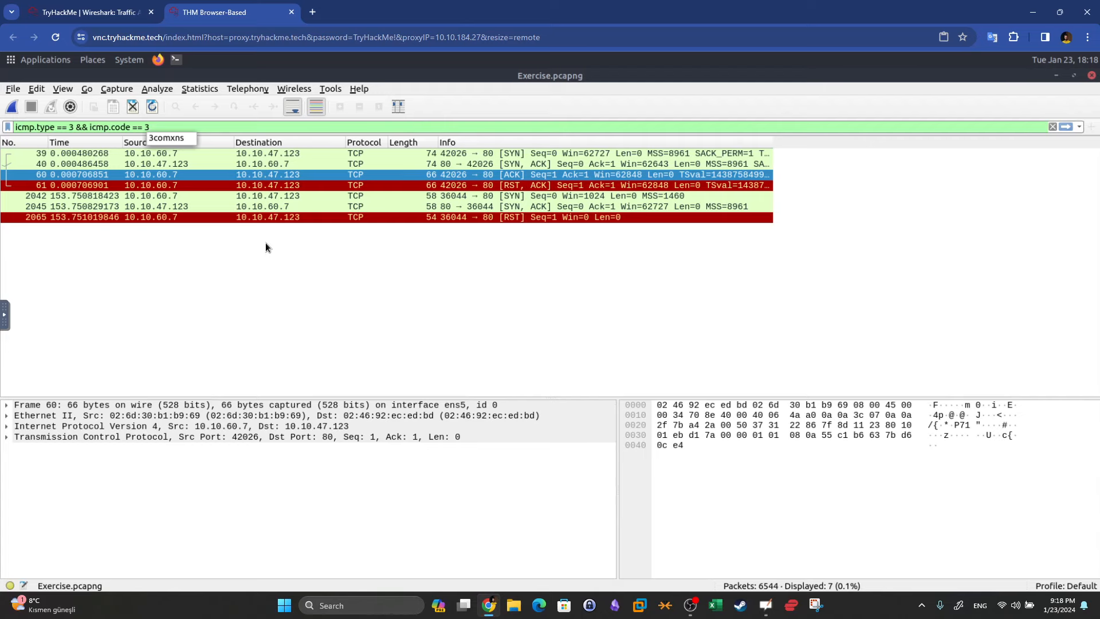
key("Return")
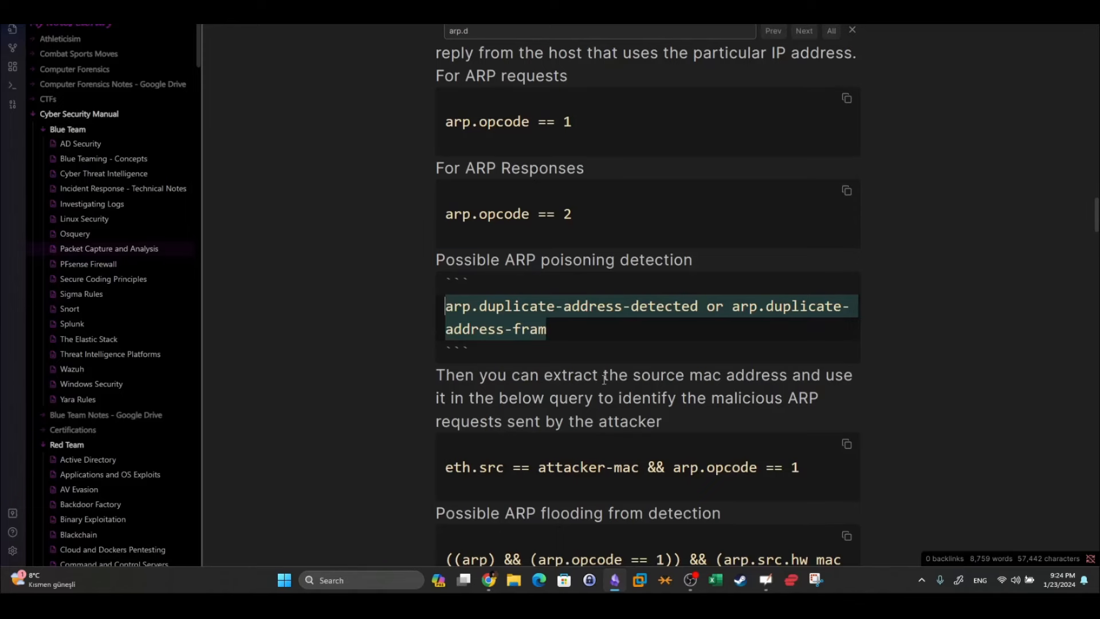
Copy the ARP duplicate-address filter line from the Obsidian notes
left_click(597, 306)
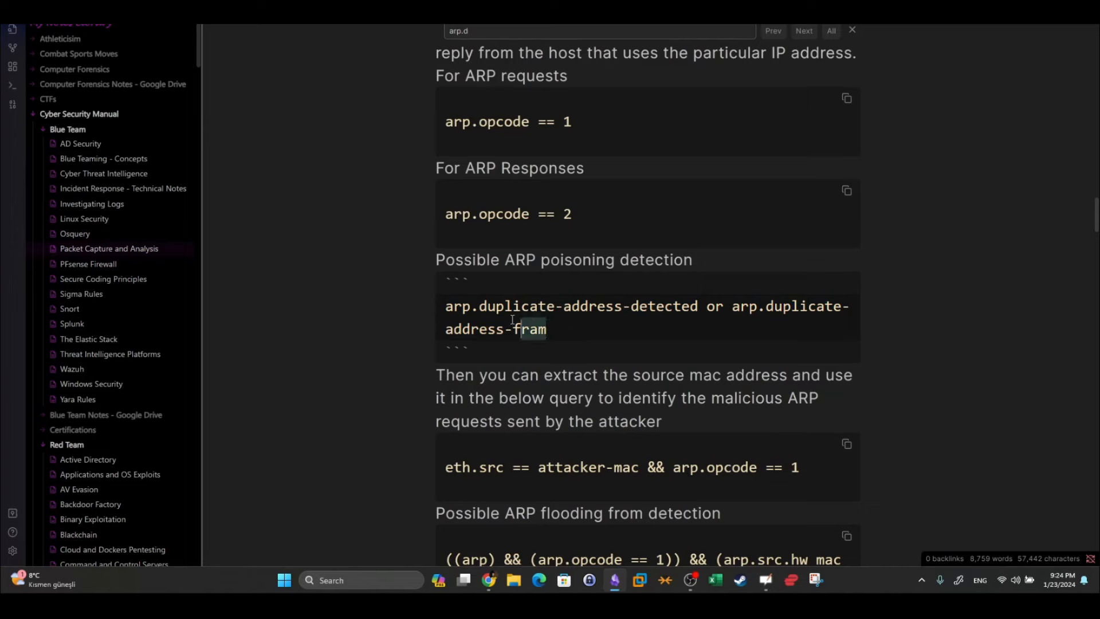
left_click_drag(547, 330, 449, 308)
right_click(460, 313)
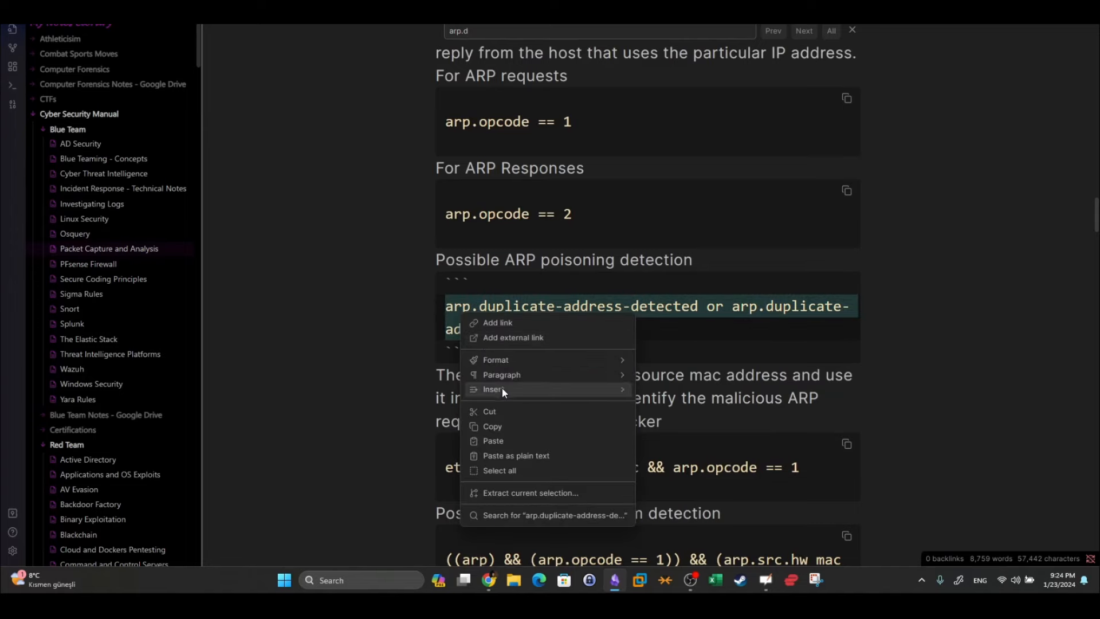
left_click(492, 427)
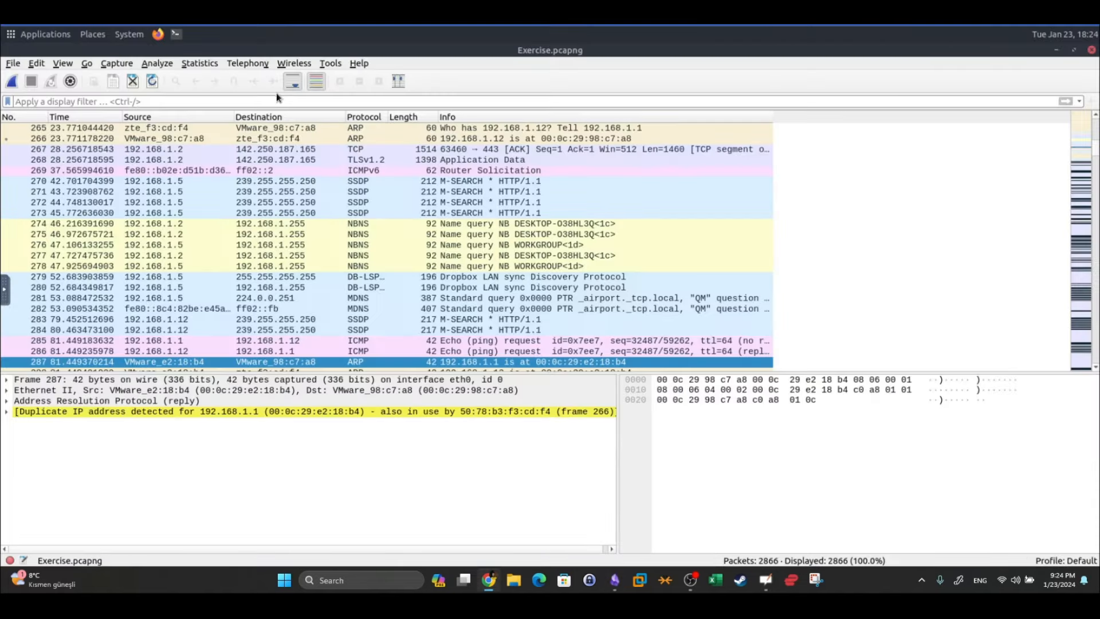
Paste and apply the ARP duplicate-address filter, showing 138 of 2866 packets
left_click(277, 105)
key("ctrl+v")
type("e")
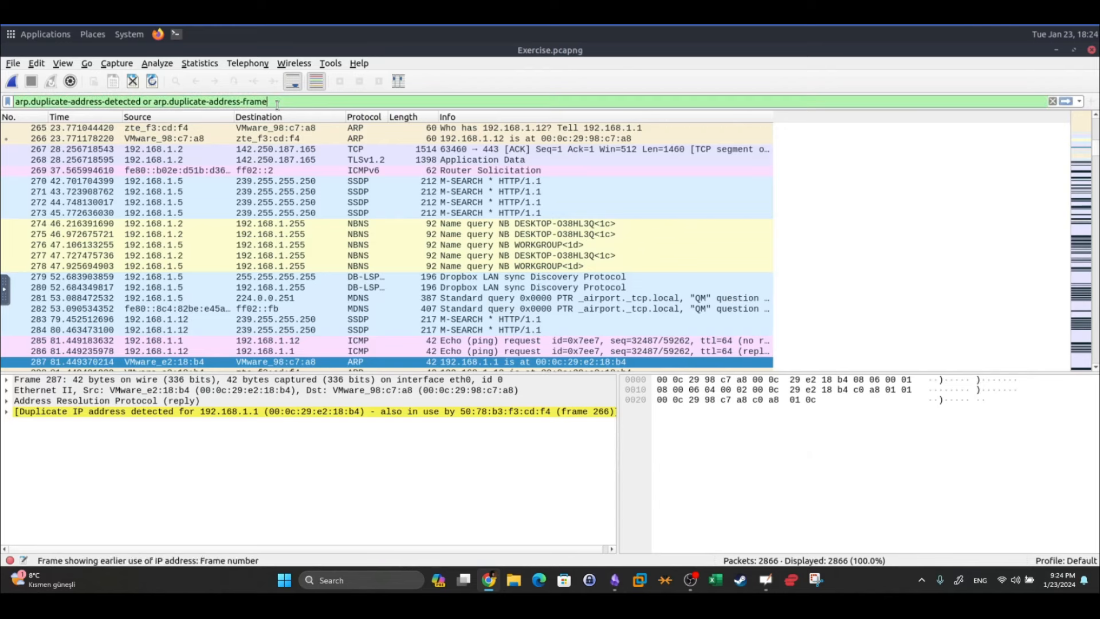
key("Return")
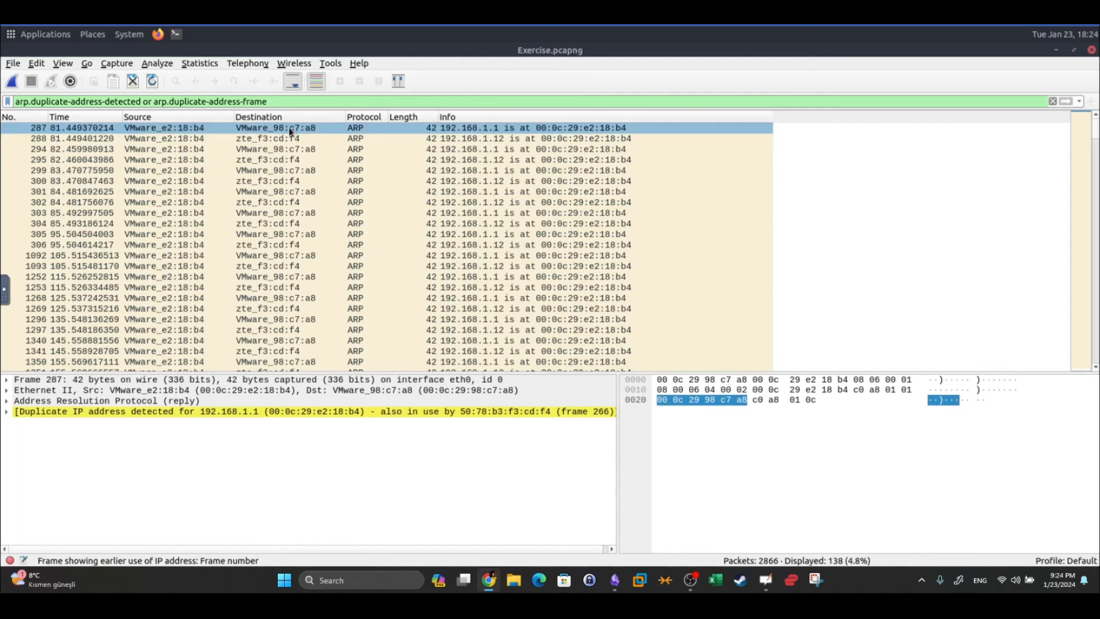
Expand packet 301's Address Resolution Protocol section to reveal its sender MAC address
left_click(212, 194)
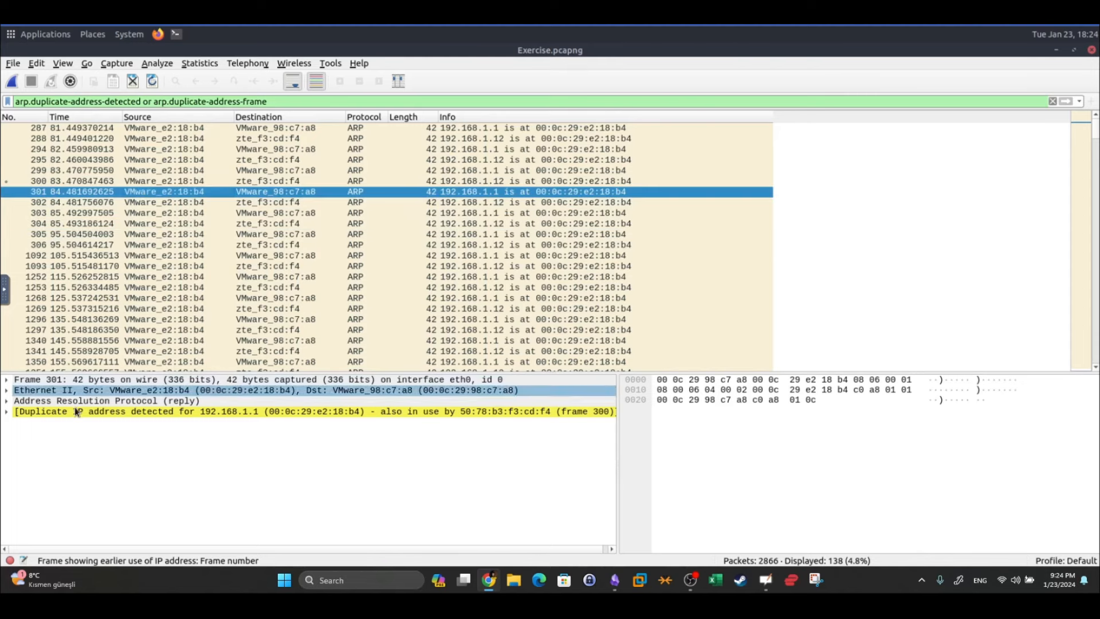
left_click(37, 403)
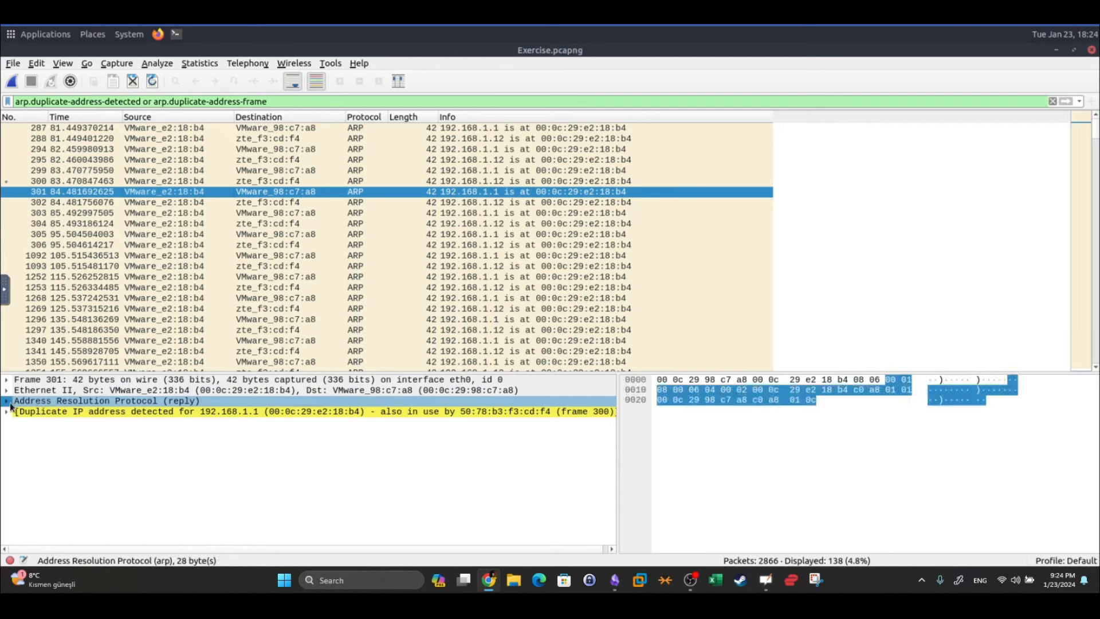
double_click(40, 405)
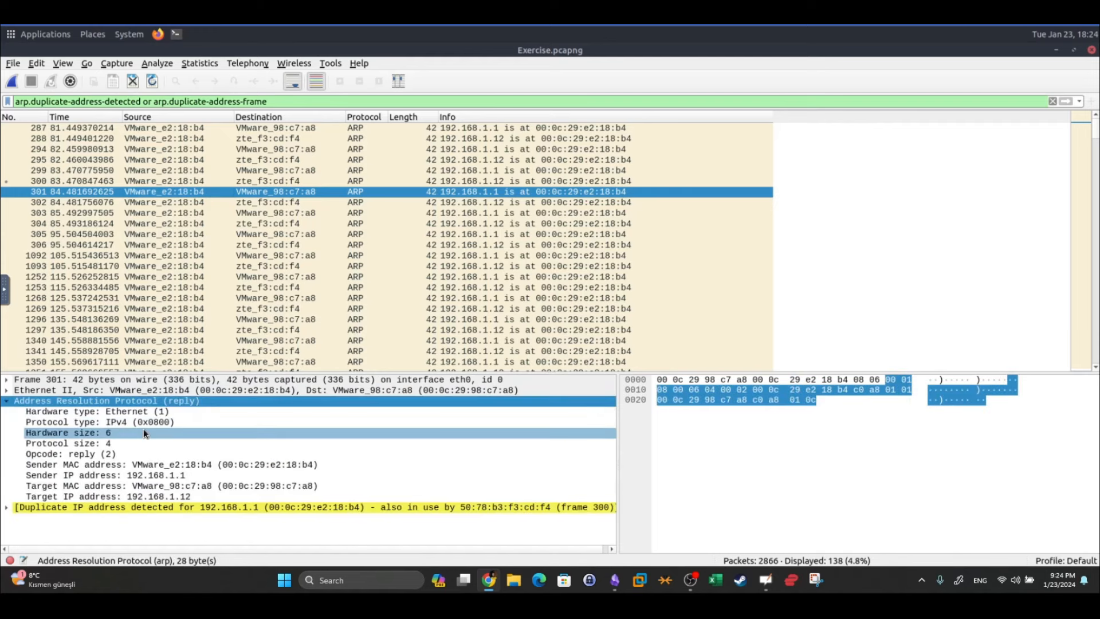
left_click(96, 466)
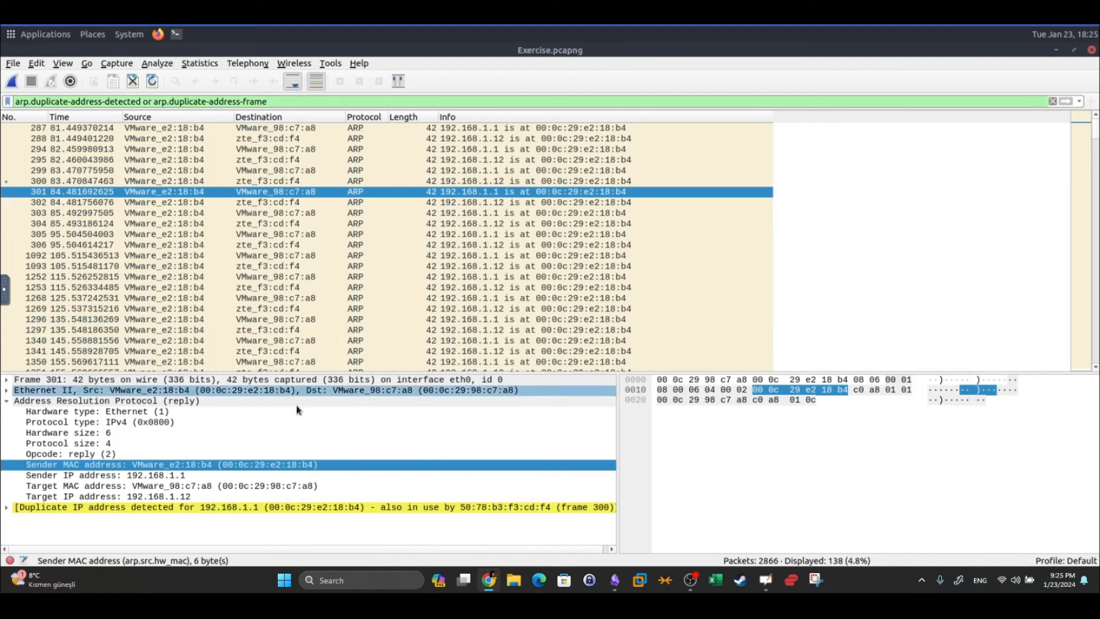
left_click(268, 464)
left_click_drag(269, 102, 15, 101)
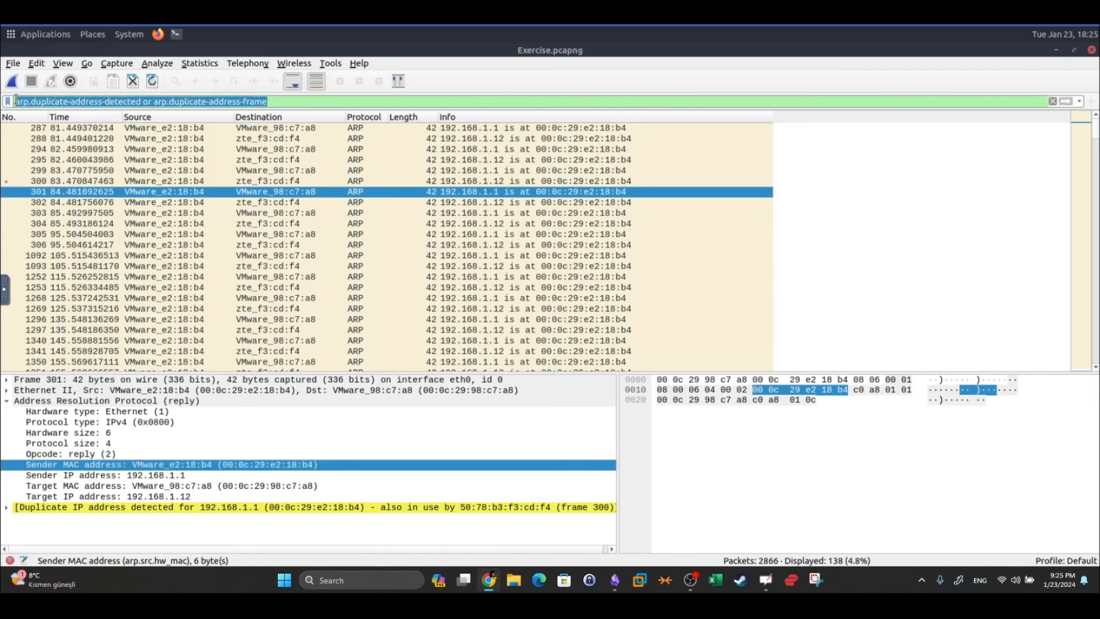
Apply the filter eth.src == 00:0c:29:e2:18:b4 && arp.opcode == 1, checking the notes for the opcode
type("eth.")
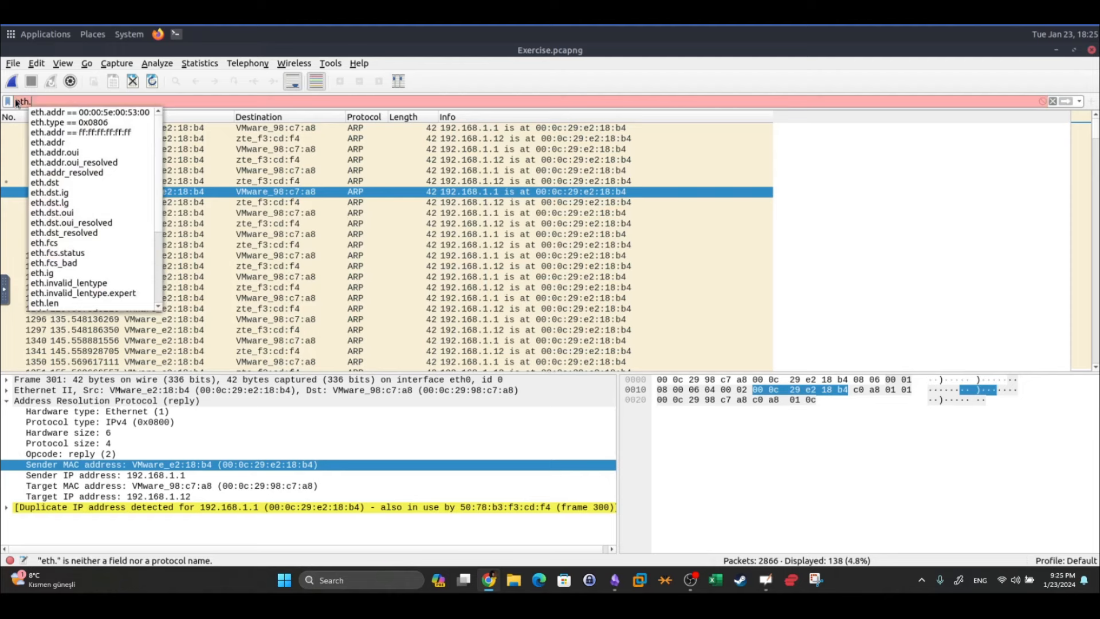
type("dst")
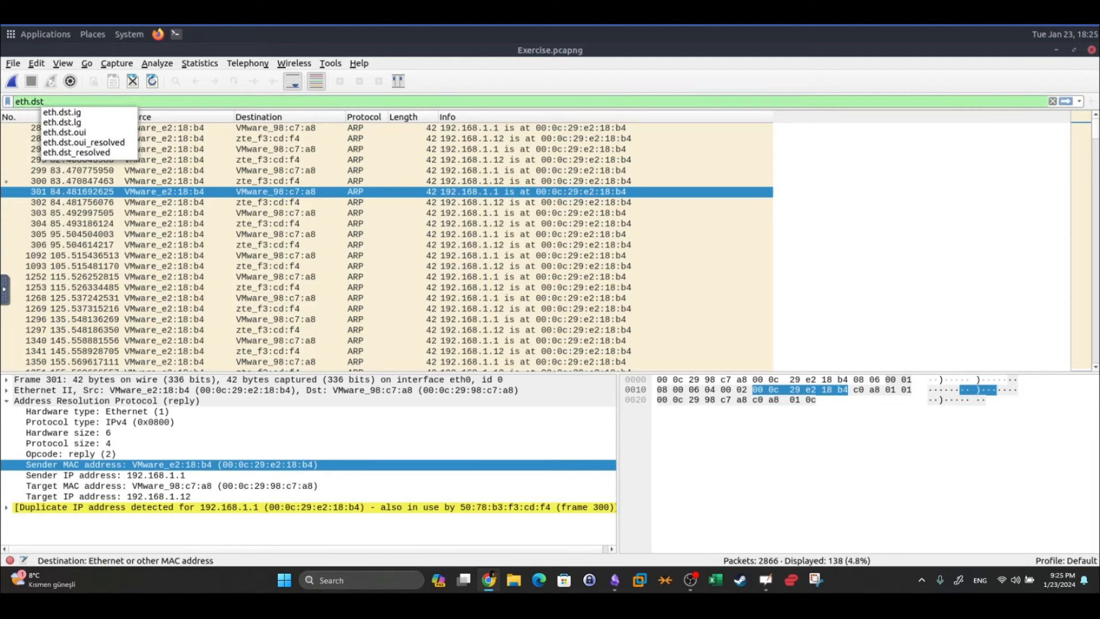
key("BackSpace")
key("BackSpace")
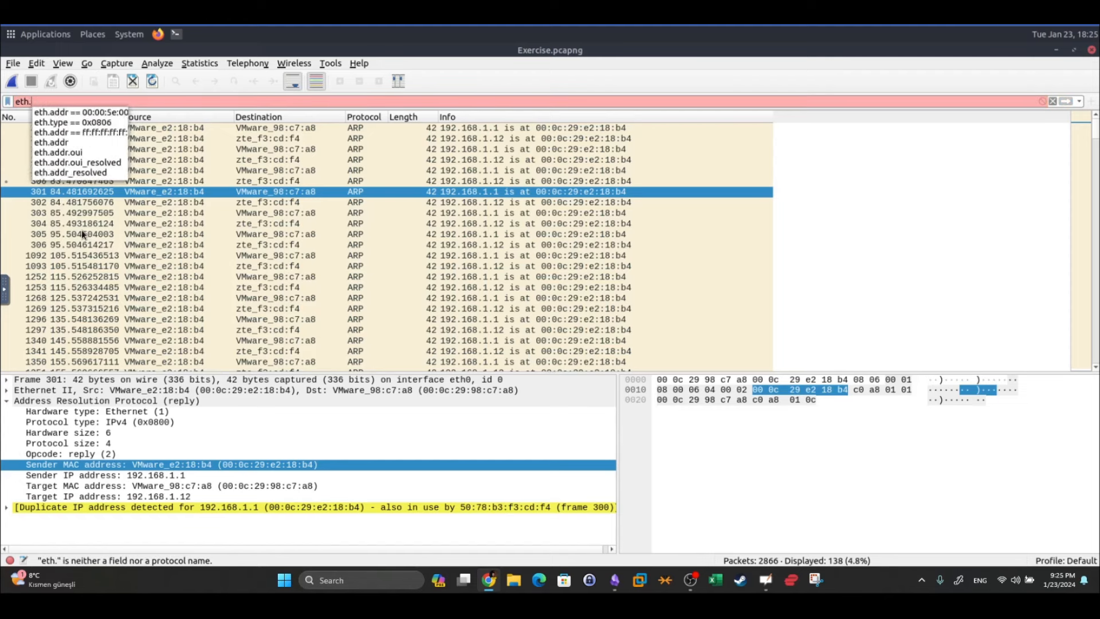
key("BackSpace")
type("src")
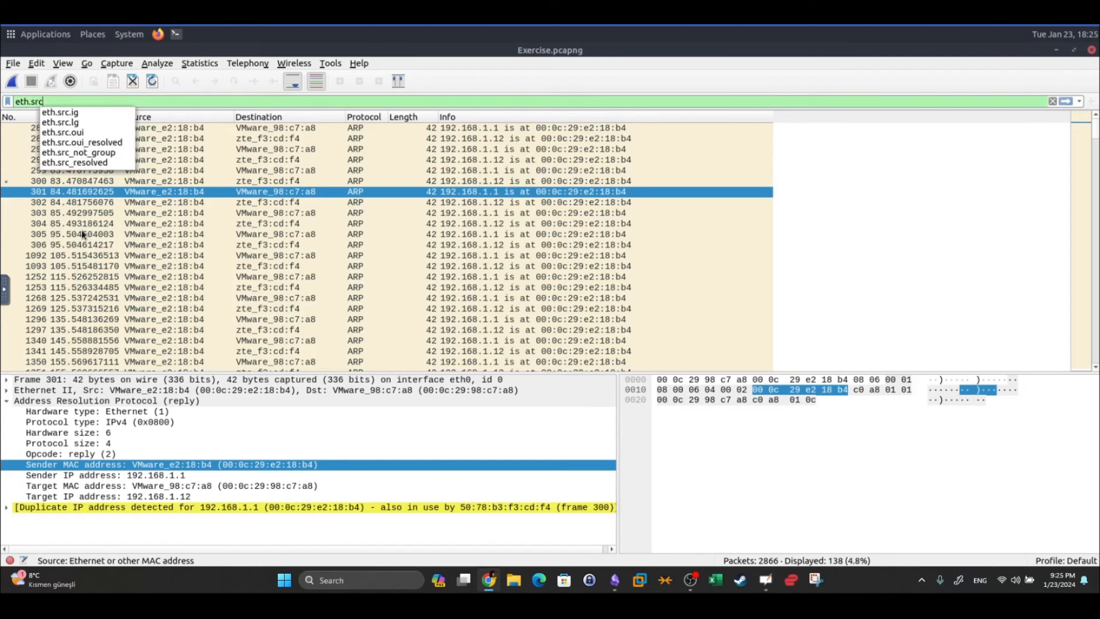
type(" == 00:0c:29")
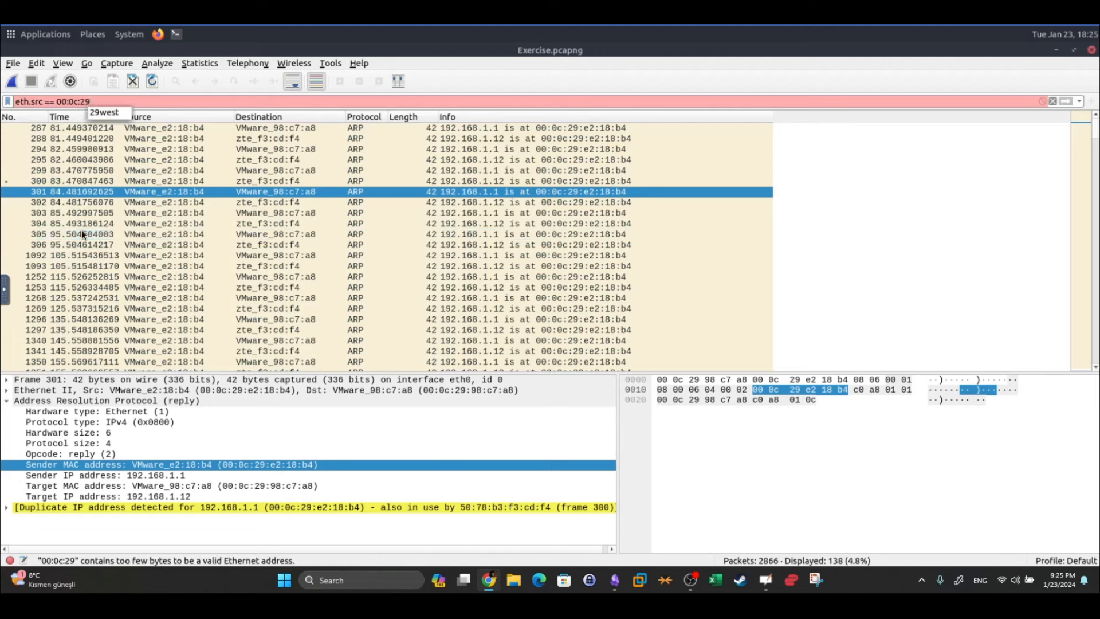
type(":")
type("e2")
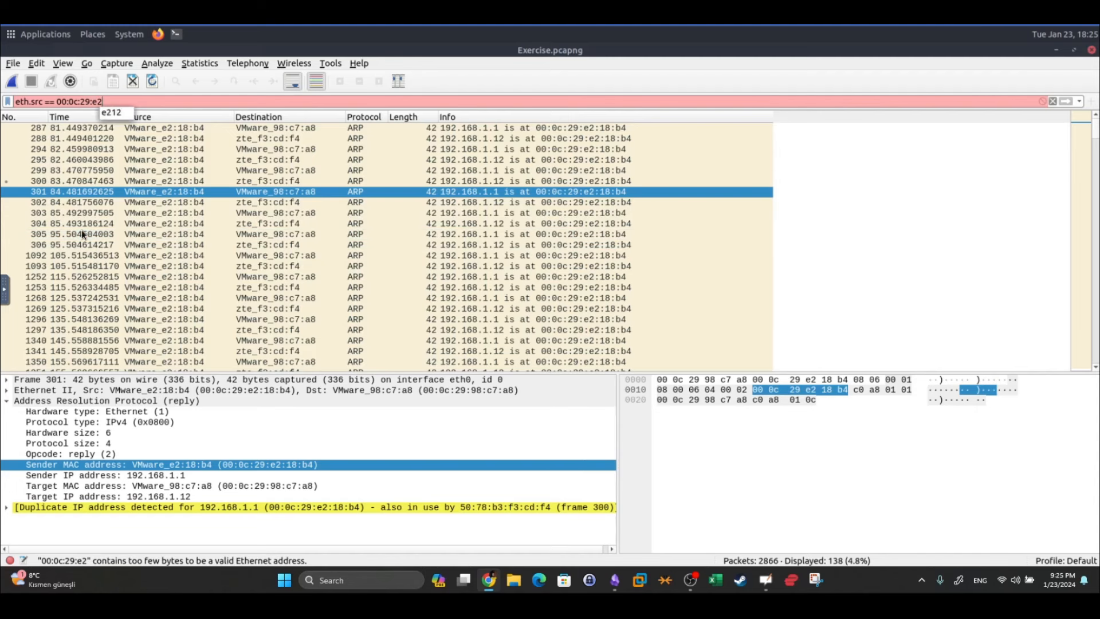
type(":18:b4")
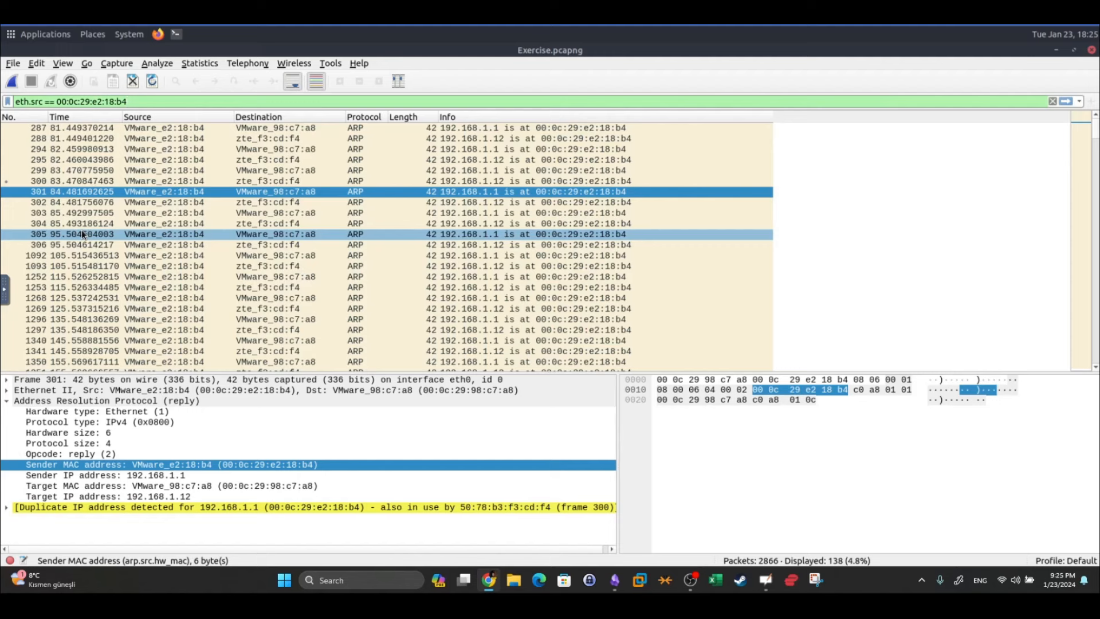
type("&&")
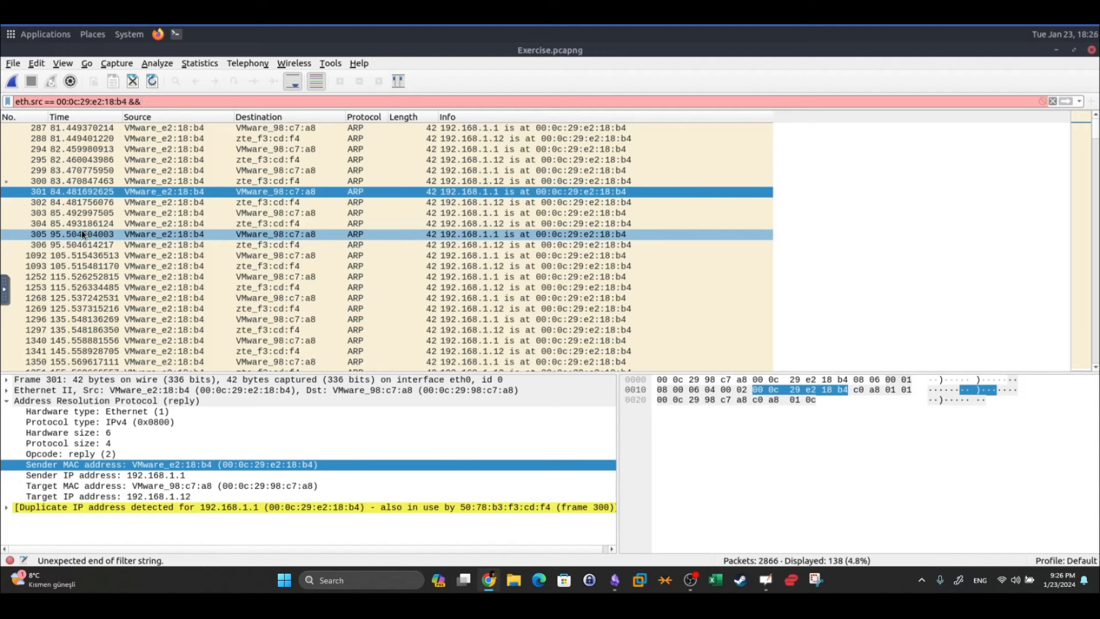
type(" arp.")
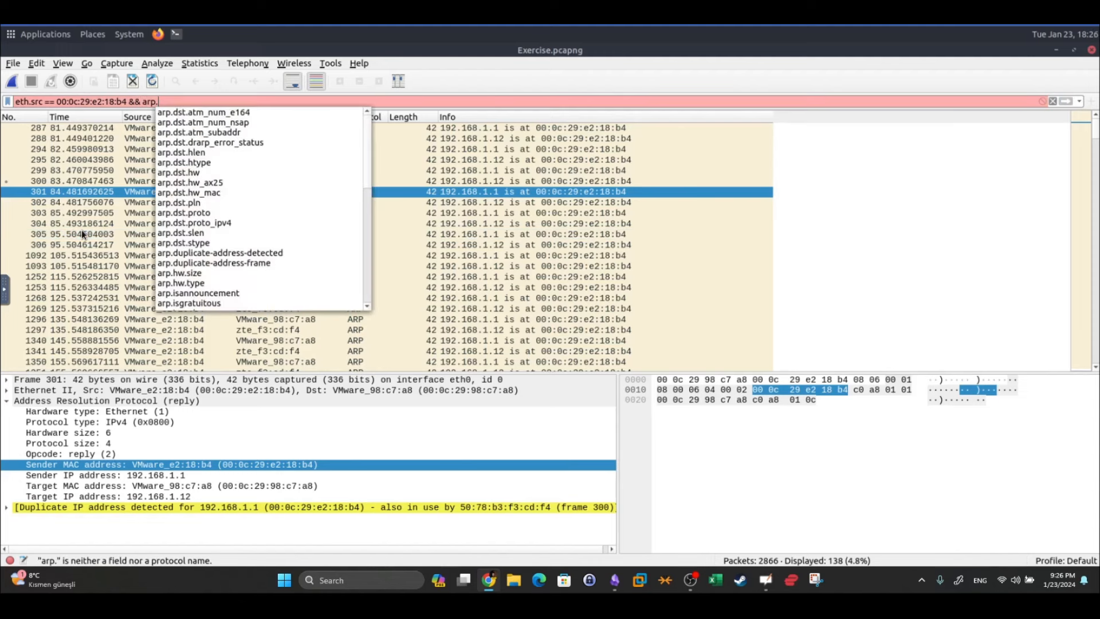
type("opcode")
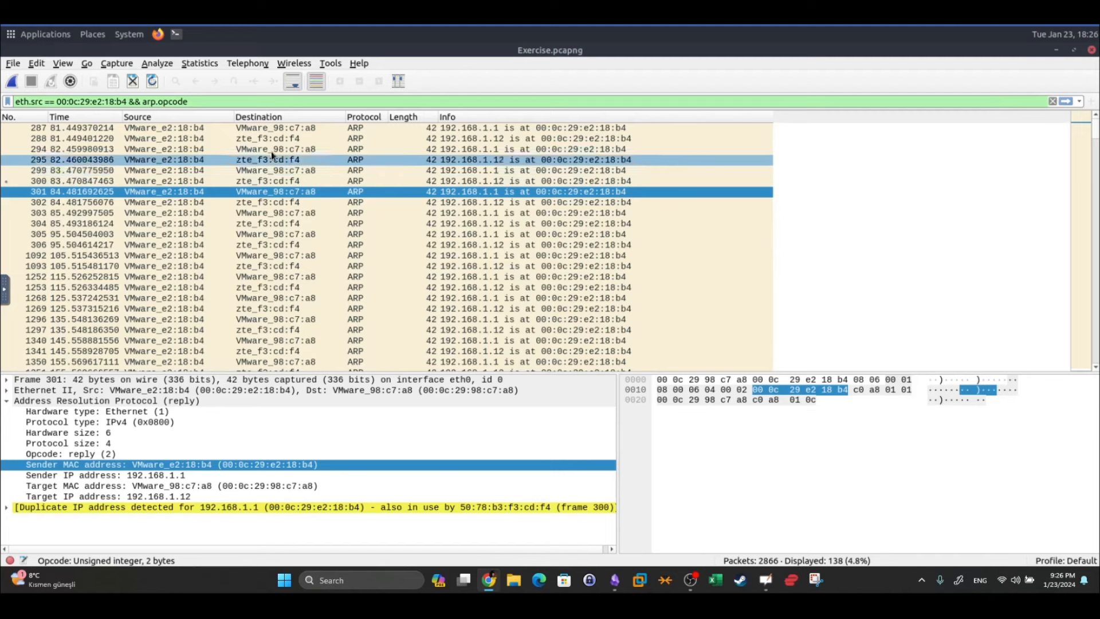
type("== 1")
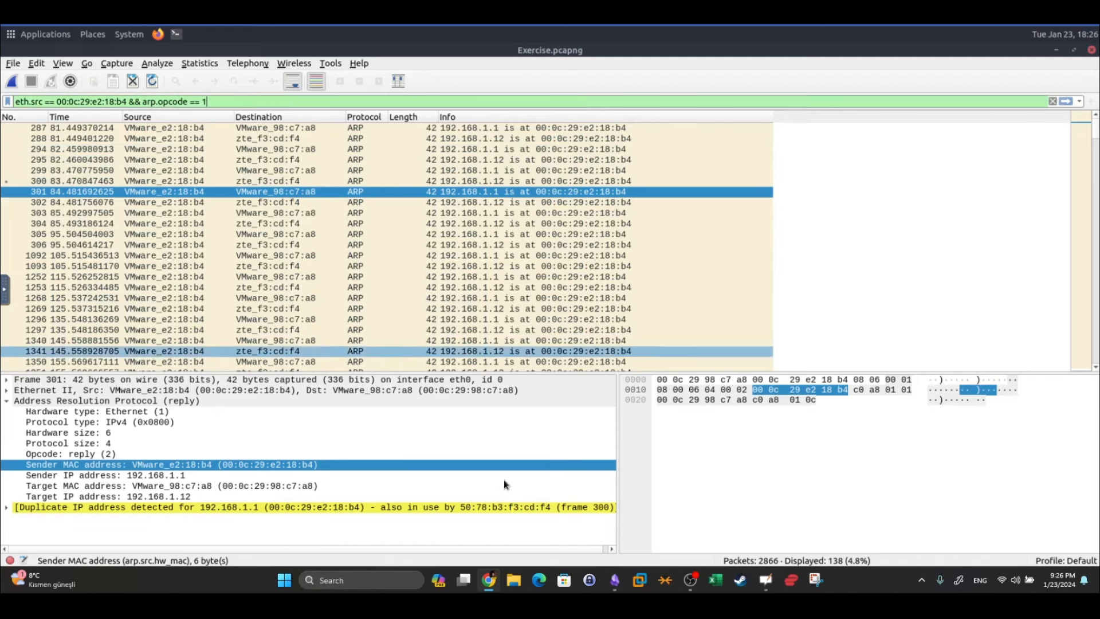
left_click(615, 580)
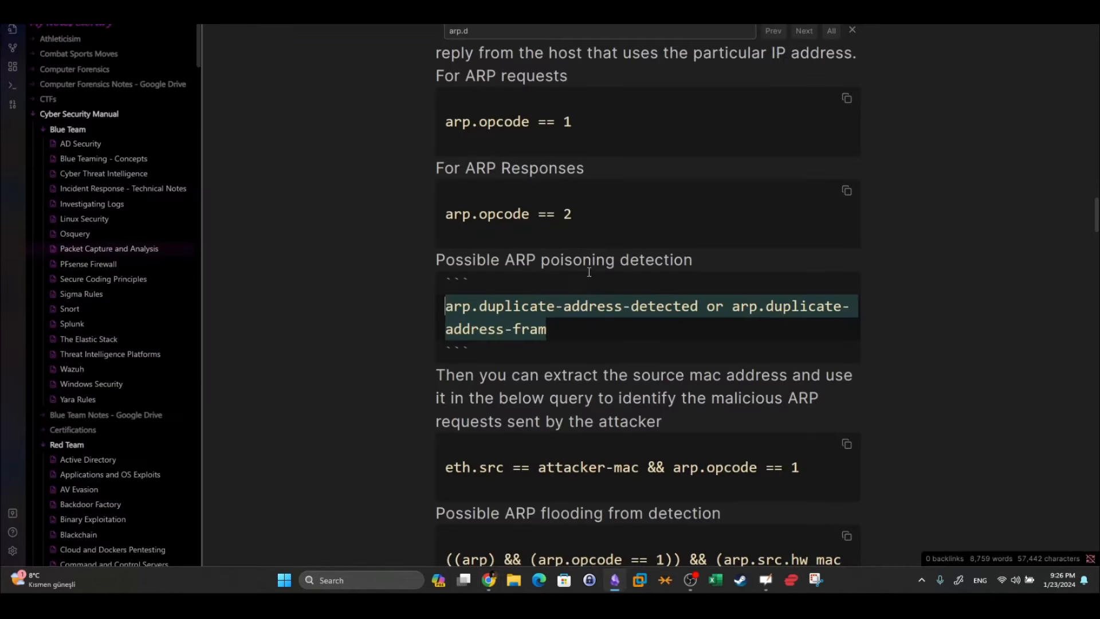
left_click_drag(586, 172, 466, 174)
left_click(387, 213)
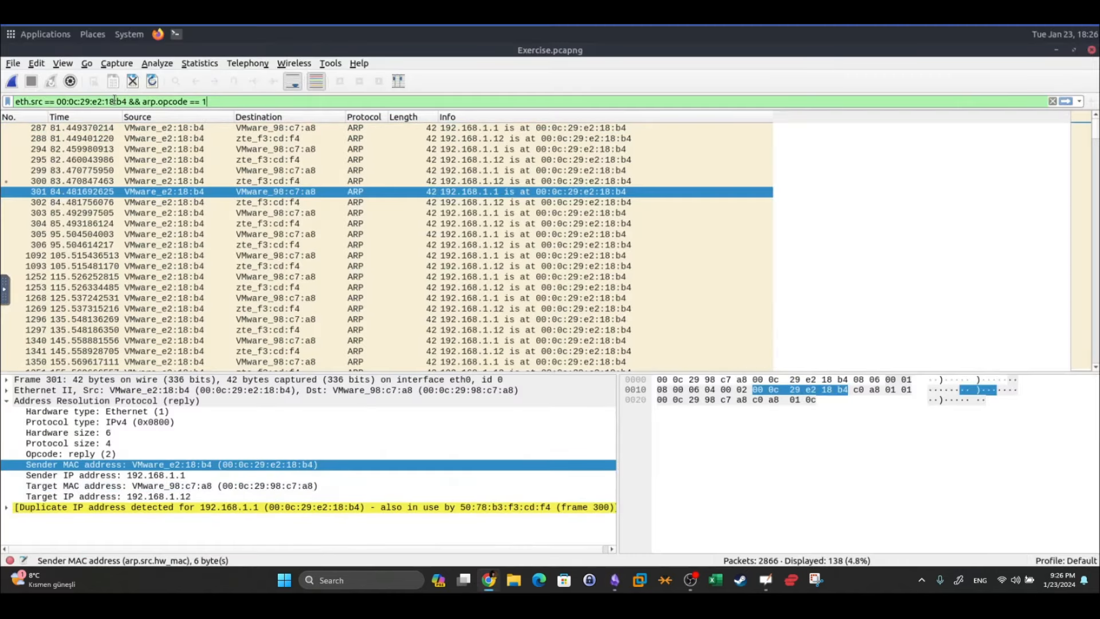
left_click_drag(241, 104, 11, 102)
key("Return")
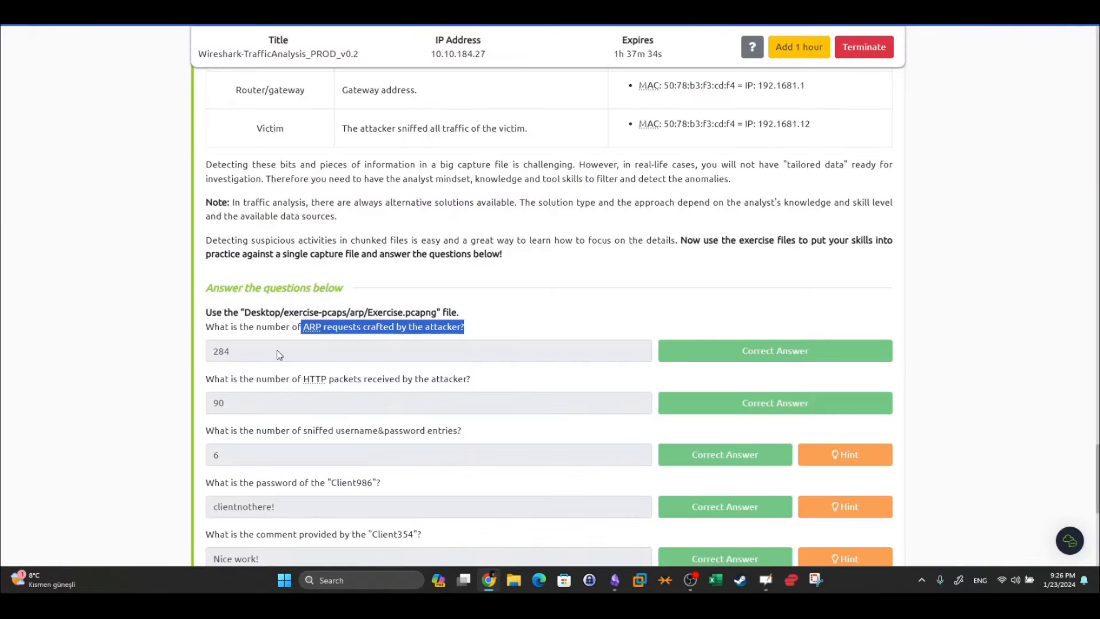
Confirm 284 as the ARP-request answer on the quiz, then return to Wireshark's filter bar
left_click_drag(277, 354, 171, 294)
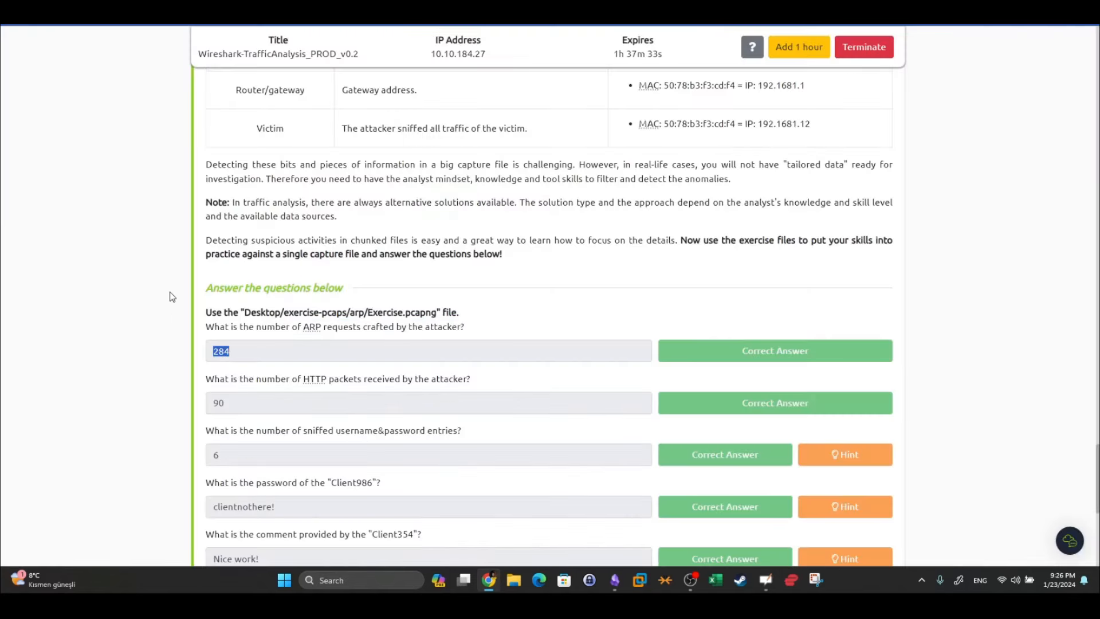
scroll(159, 262, "down", 3)
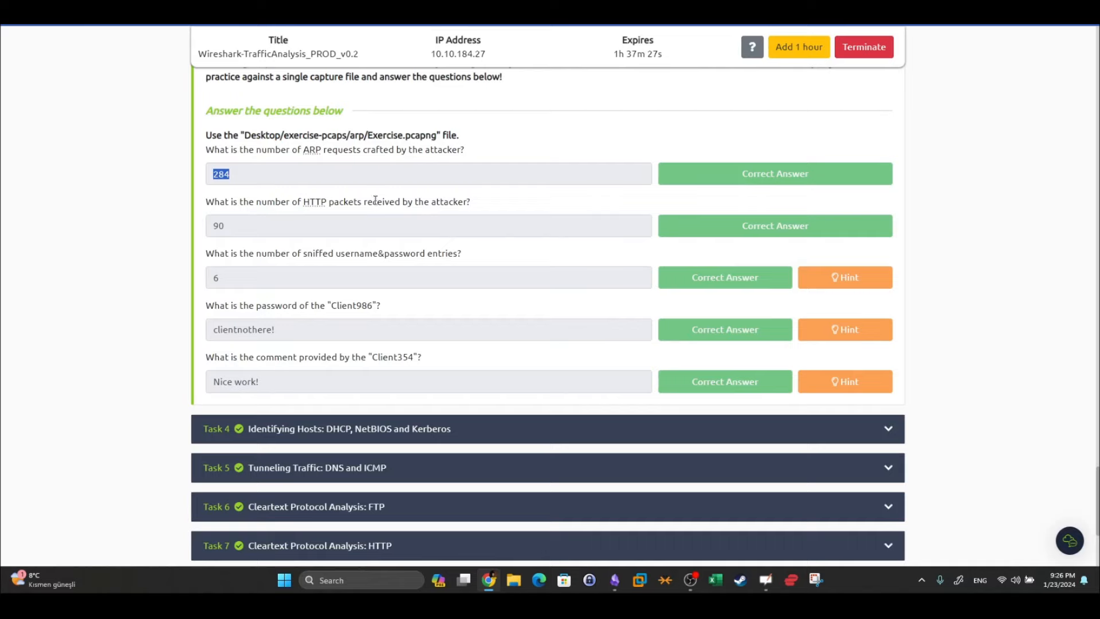
left_click(74, 12)
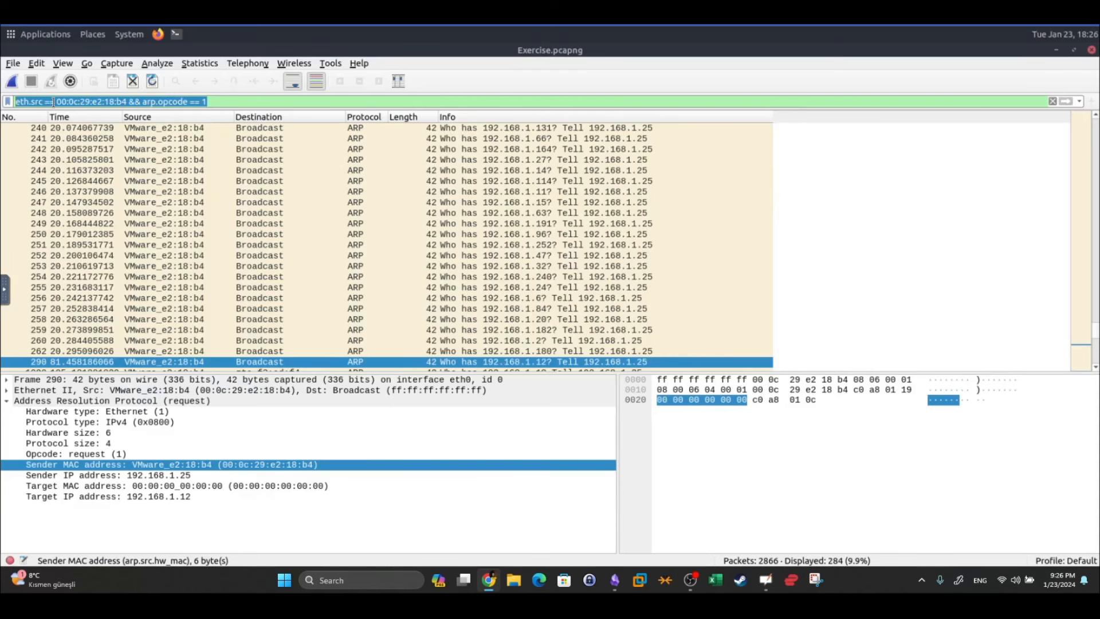
left_click(53, 101)
Change eth.src to eth.dst in the display filter
left_click_drag(56, 102, 128, 101)
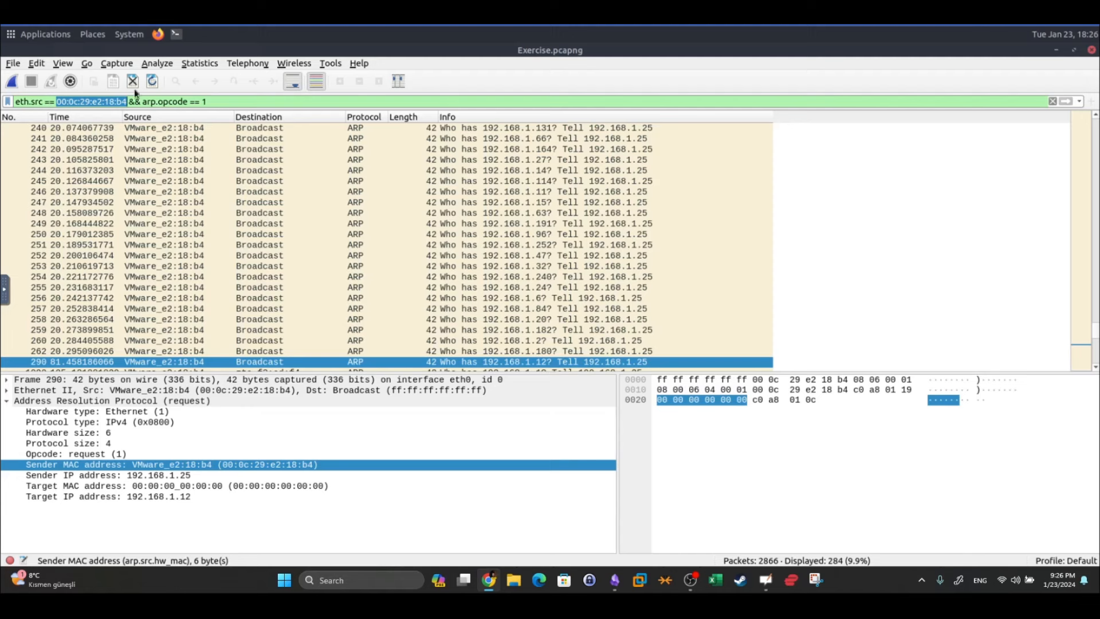
left_click(44, 102)
left_click_drag(45, 101, 31, 101)
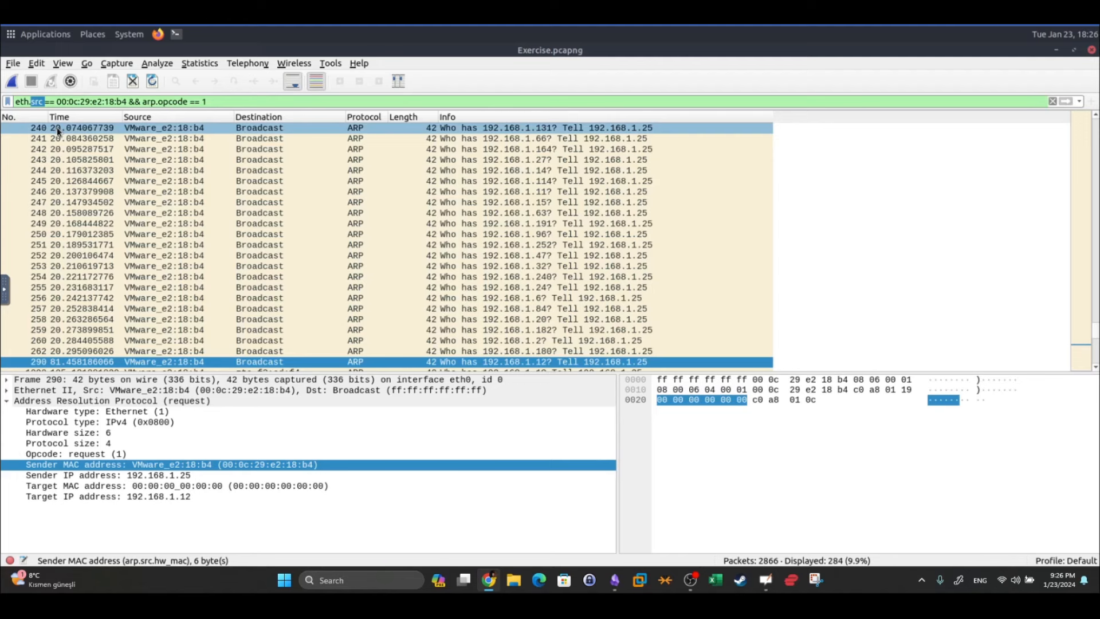
type("dst")
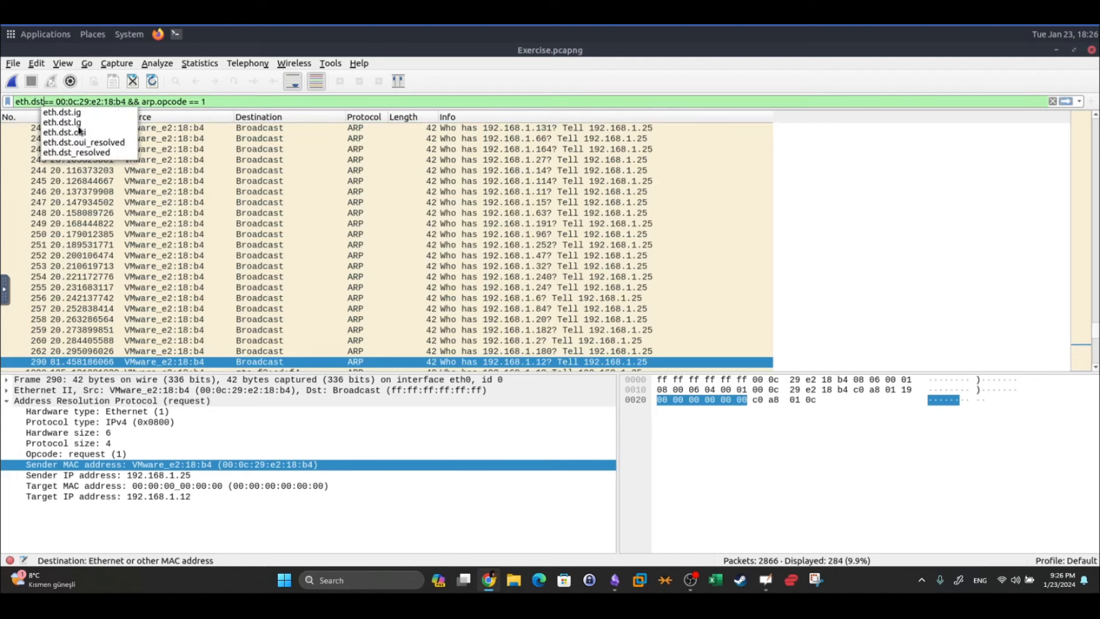
Replace arp.opcode == 1 with http and apply eth.dst == 00:0c:29:e2:18:b4 && http
left_click(139, 101)
left_click(251, 101, "shift")
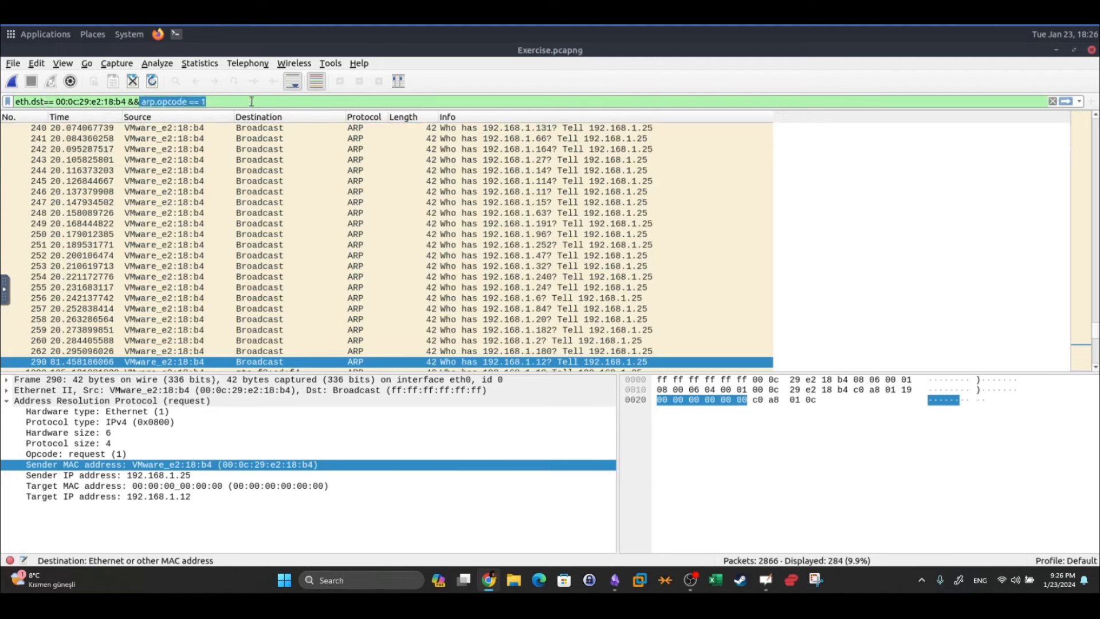
key("BackSpace")
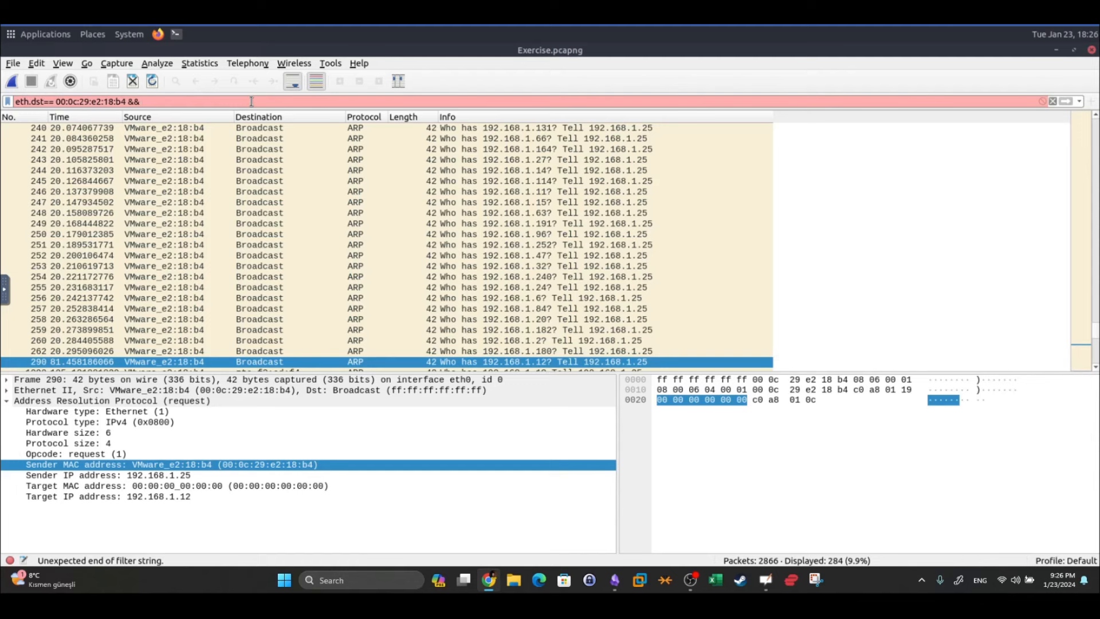
type("http")
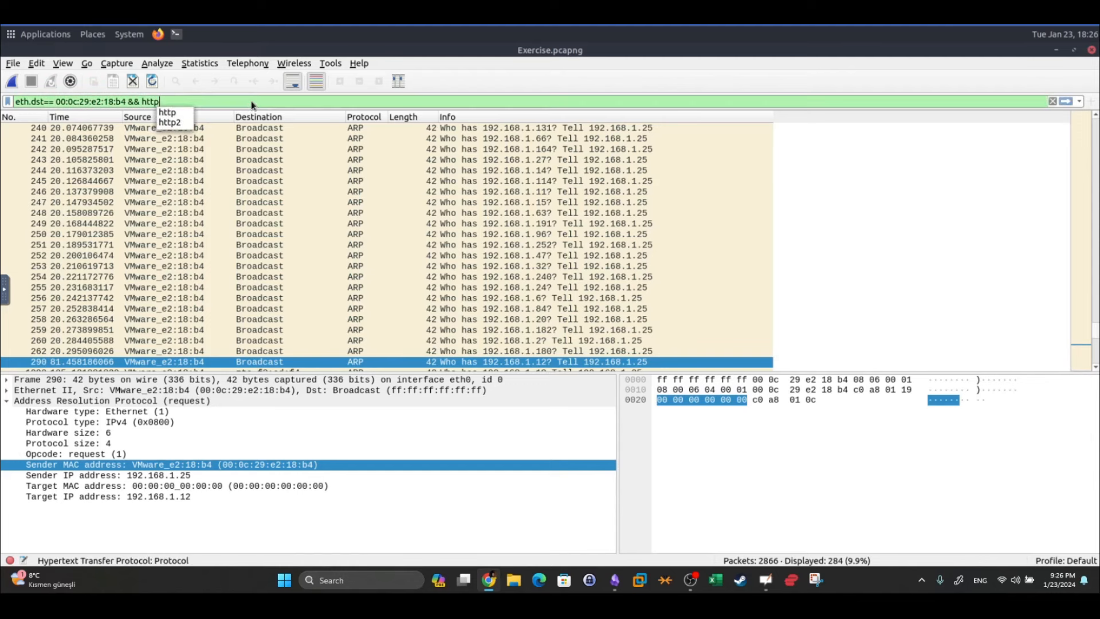
left_click(256, 98)
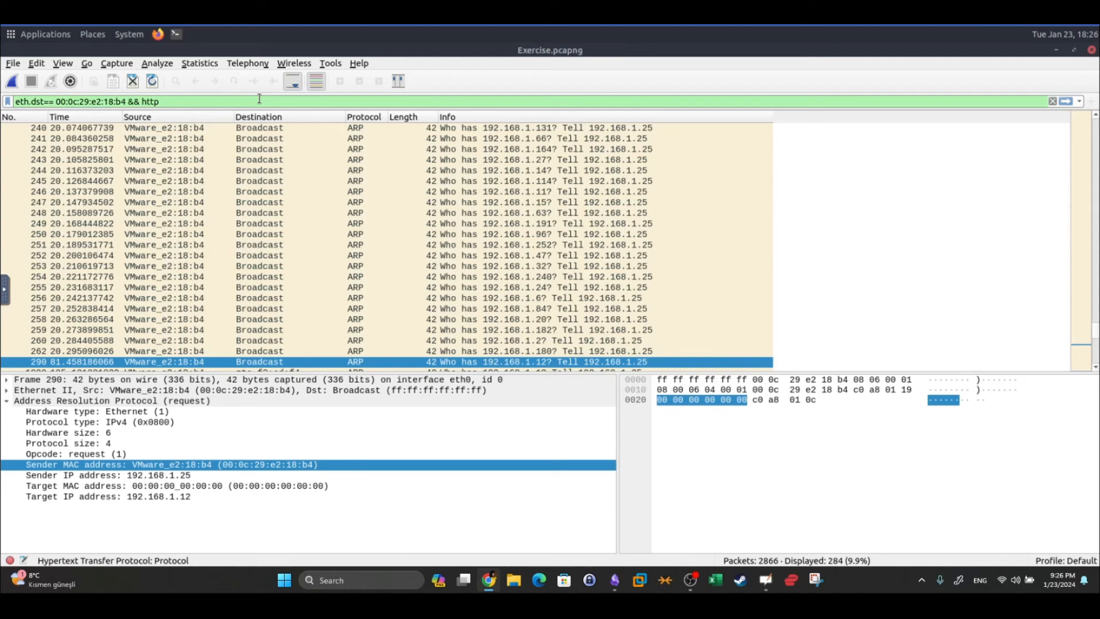
left_click_drag(146, 101, 159, 101)
left_click(30, 101)
double_click(36, 102)
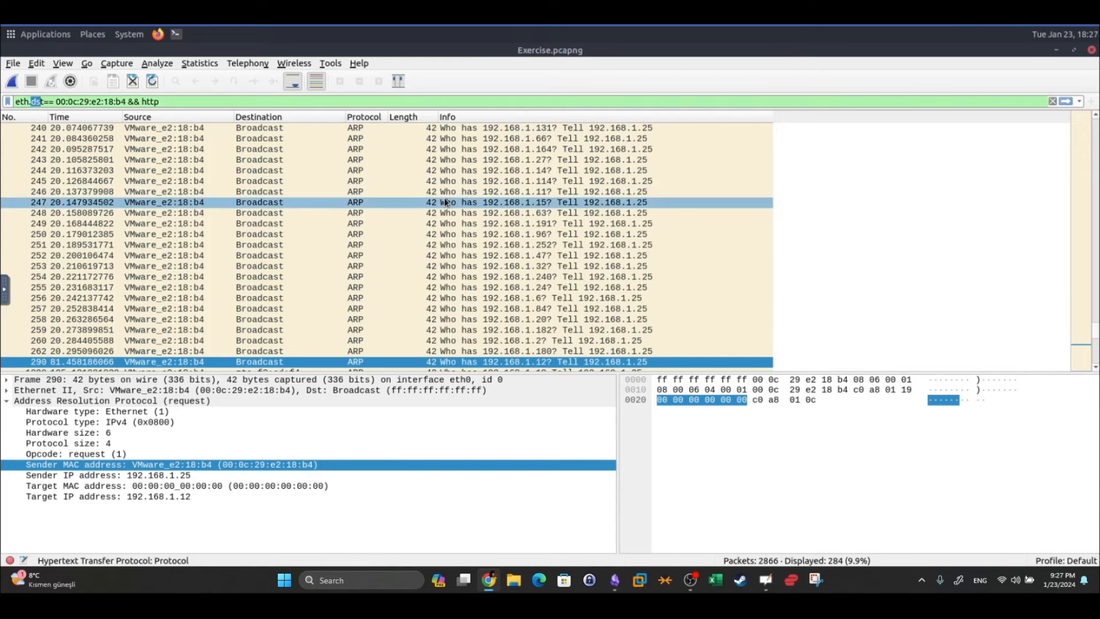
key("Return")
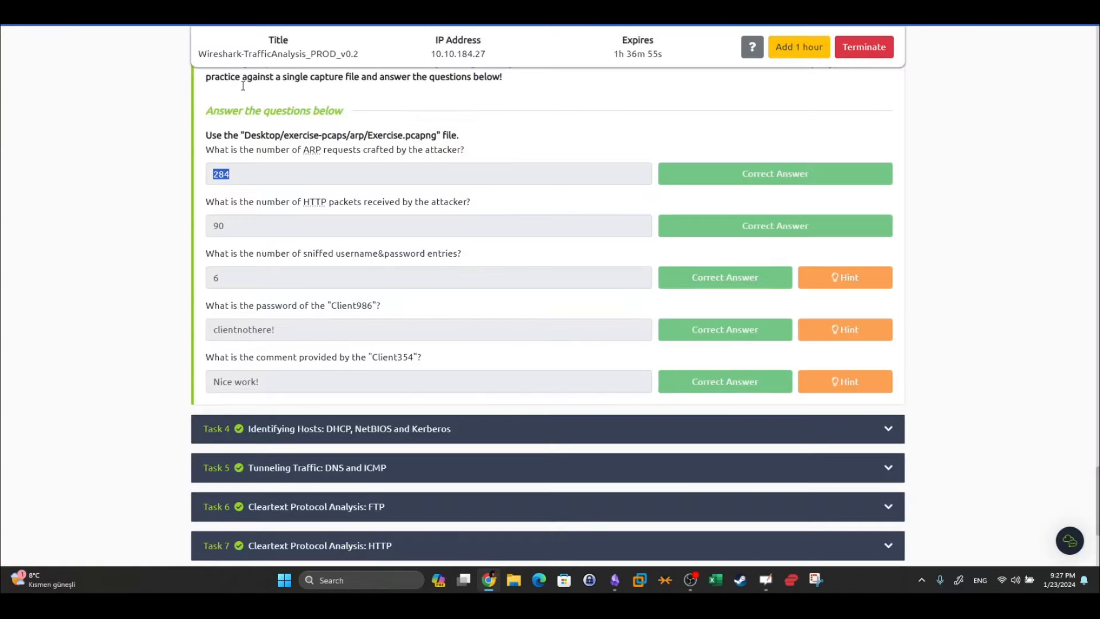
Select the answer 90 and the sniffed username and password question on the quiz page
left_click_drag(265, 234, 184, 229)
left_click_drag(462, 254, 200, 253)
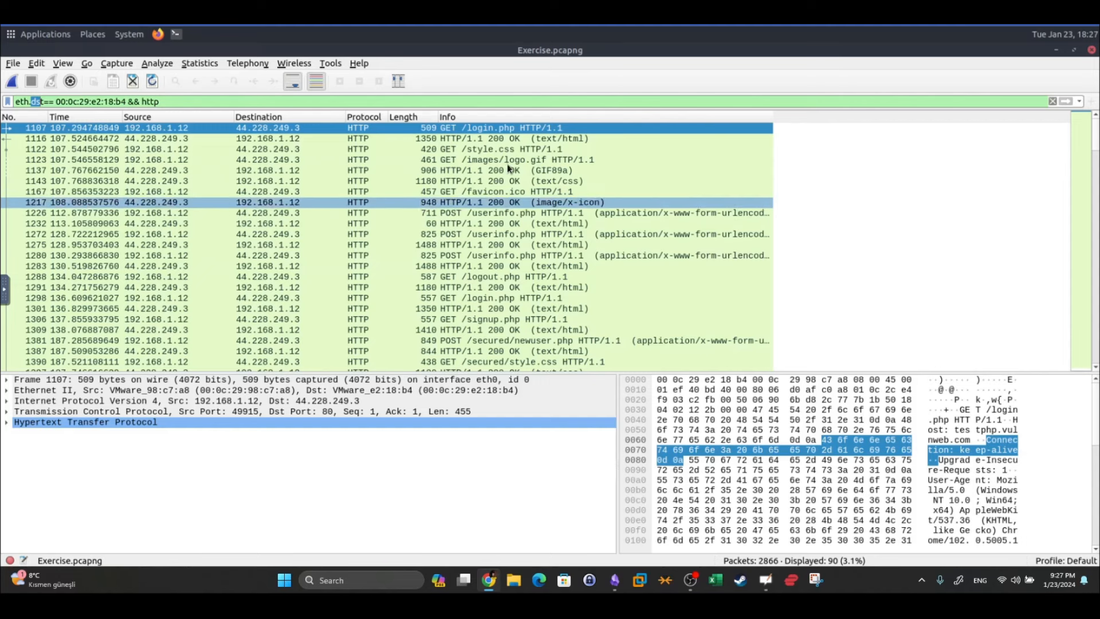
Follow the TCP stream of the login.php request, packet 1107
left_click(312, 126)
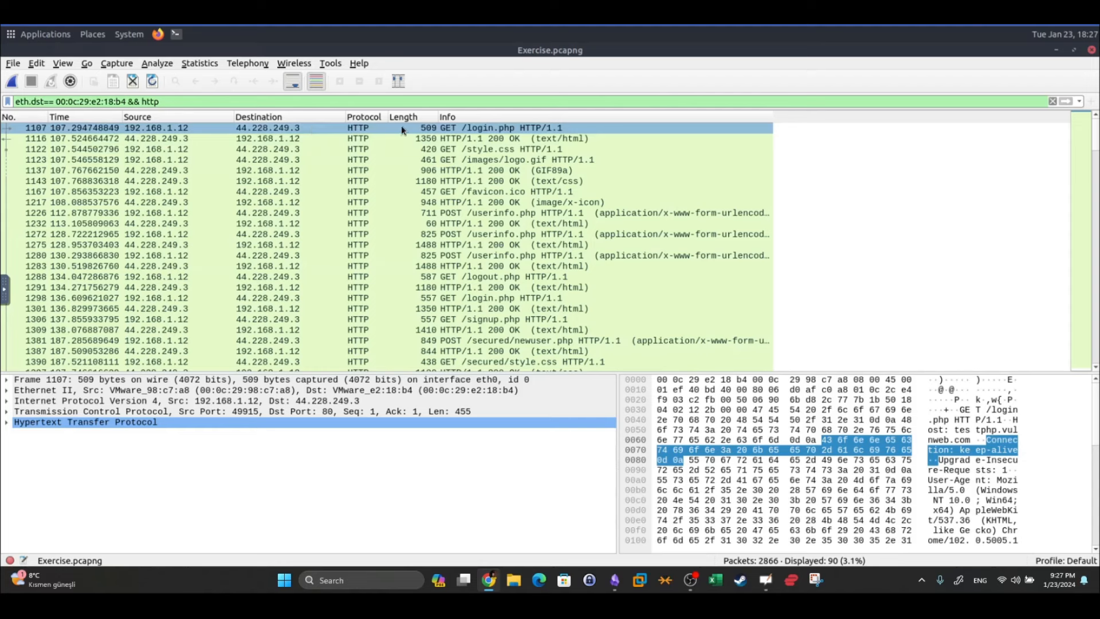
left_click(505, 139)
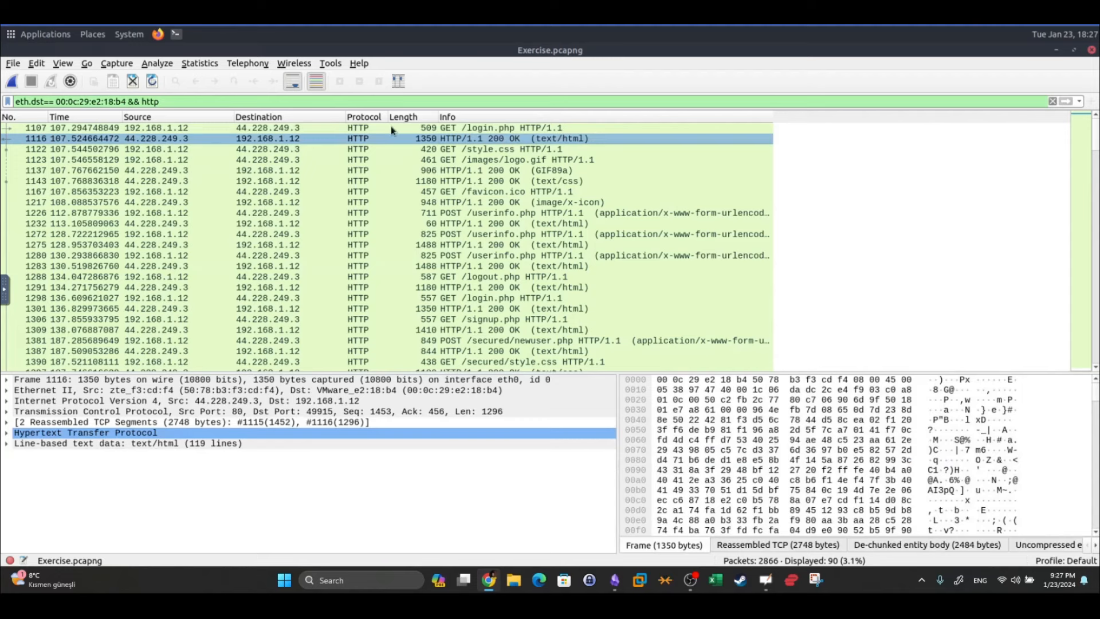
left_click(255, 125)
right_click(256, 125)
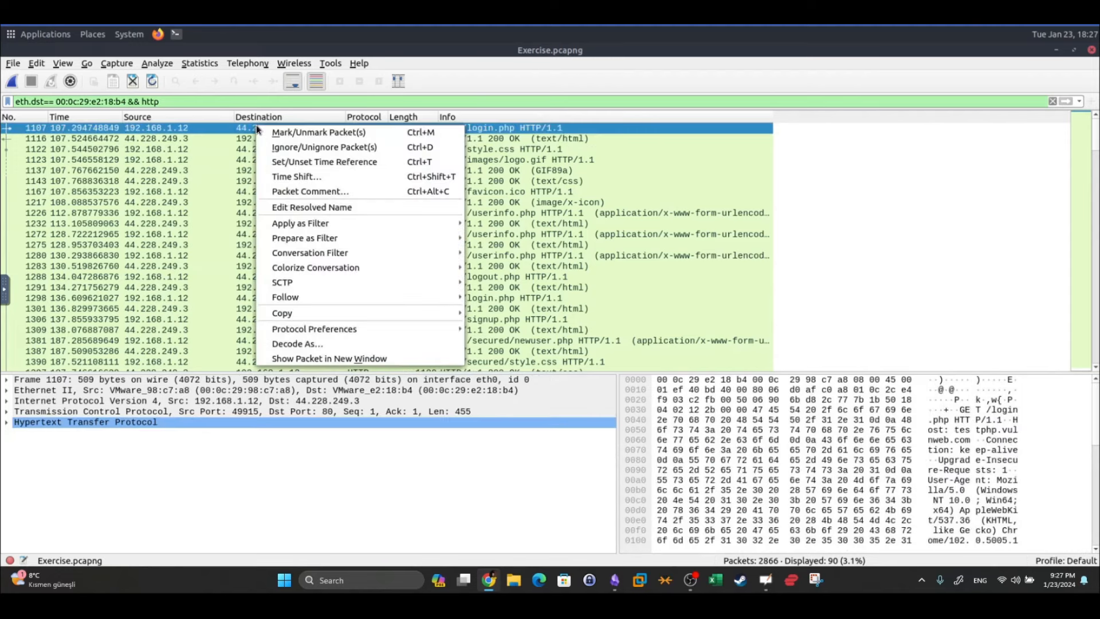
mouse_move(338, 296)
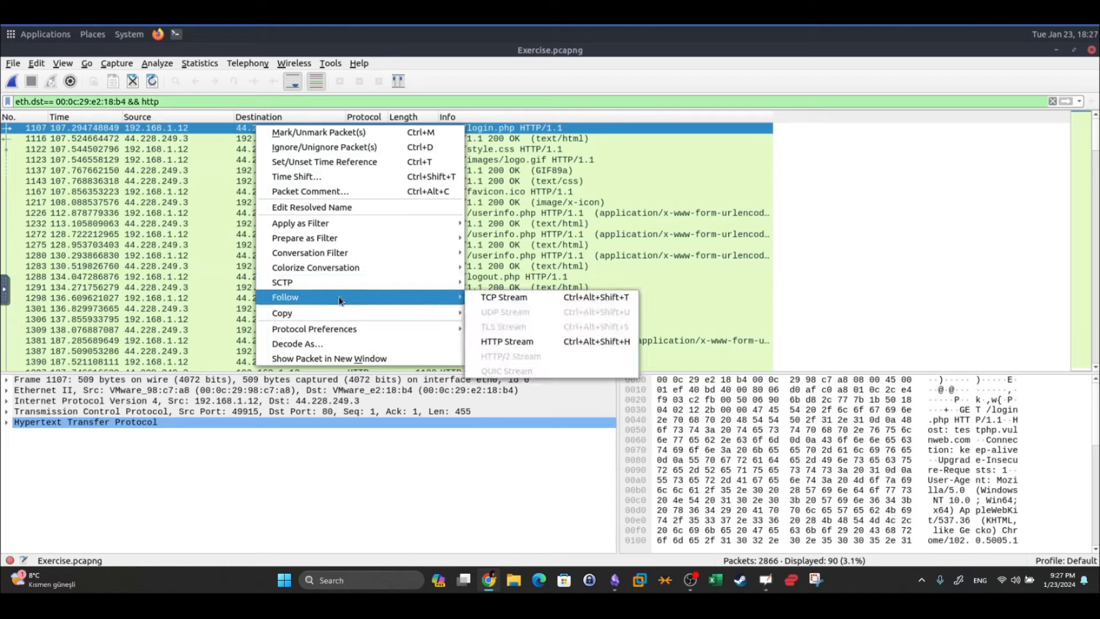
left_click(508, 300)
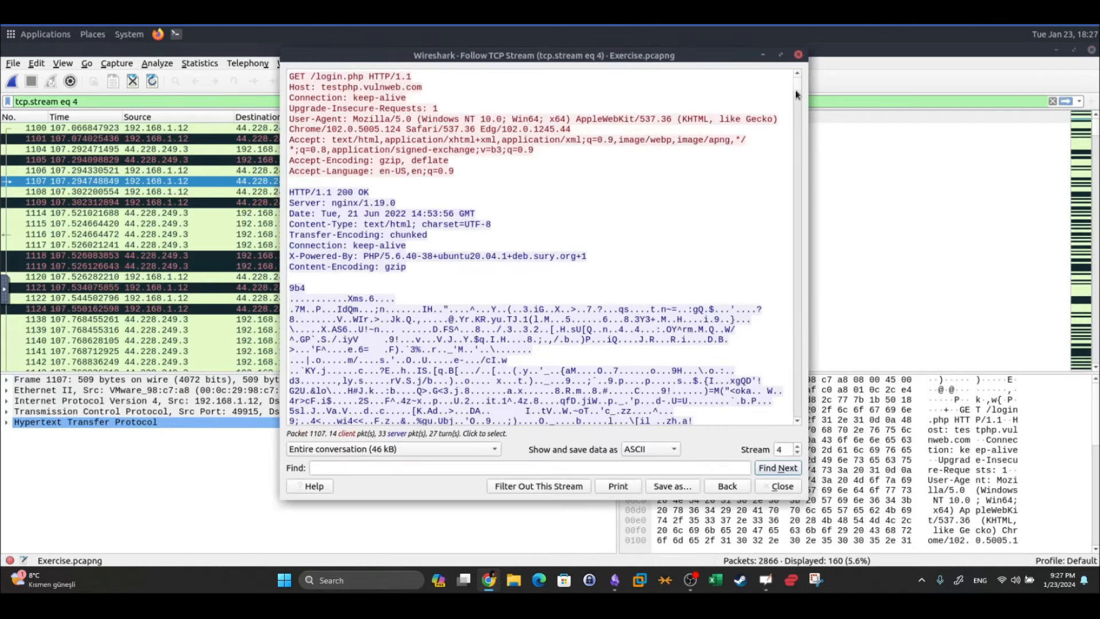
Read the HTTP request and response headers in the stream, then close the window
left_click_drag(490, 167, 262, 57)
left_click(294, 206)
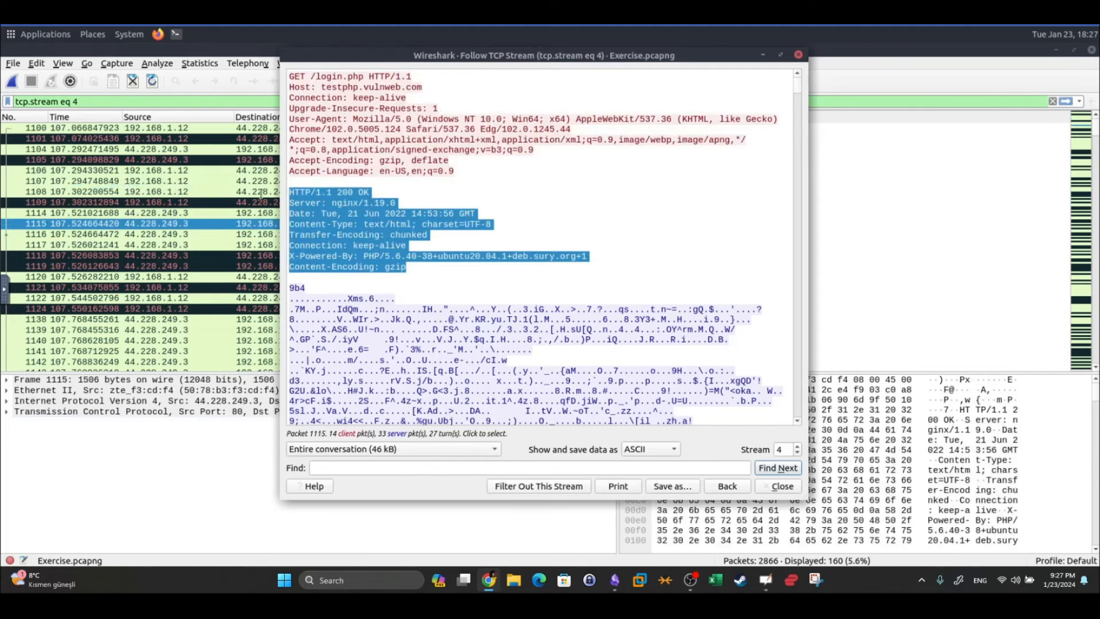
left_click_drag(801, 84, 801, 393)
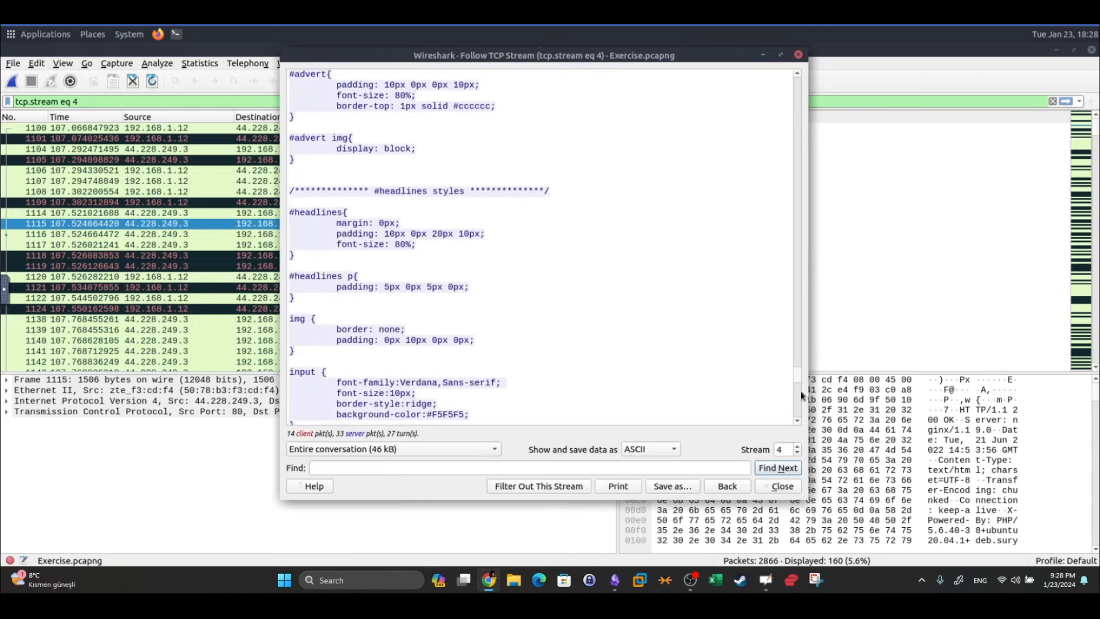
left_click(788, 484)
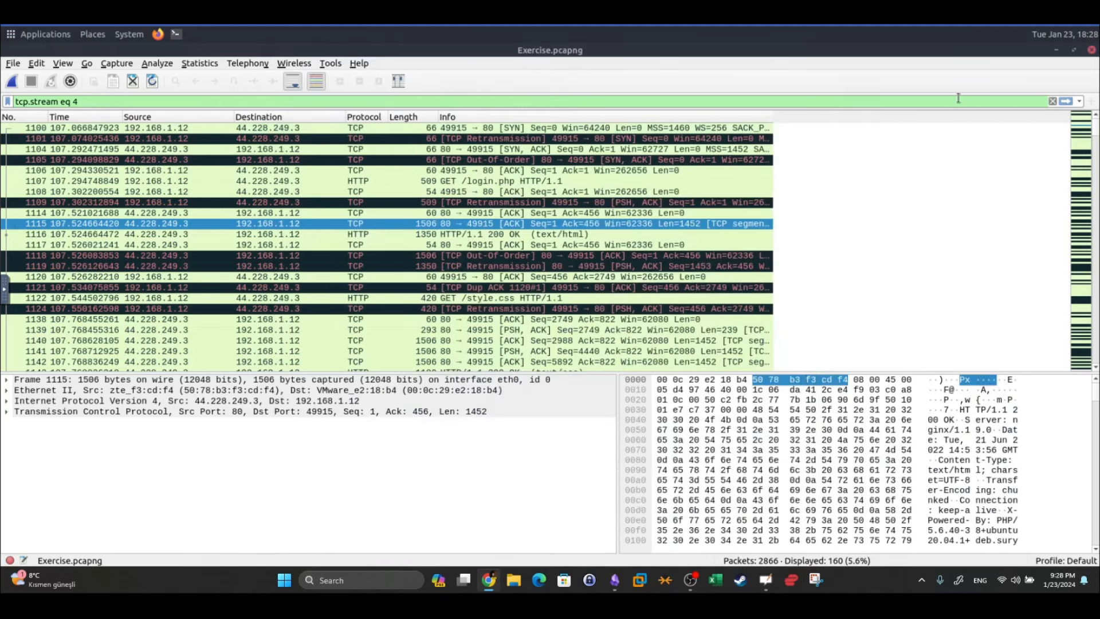
Apply the filter eth.dst==00:0c:29:e2:18:b4 && http to show only HTTP packets to that MAC
left_click(1053, 101)
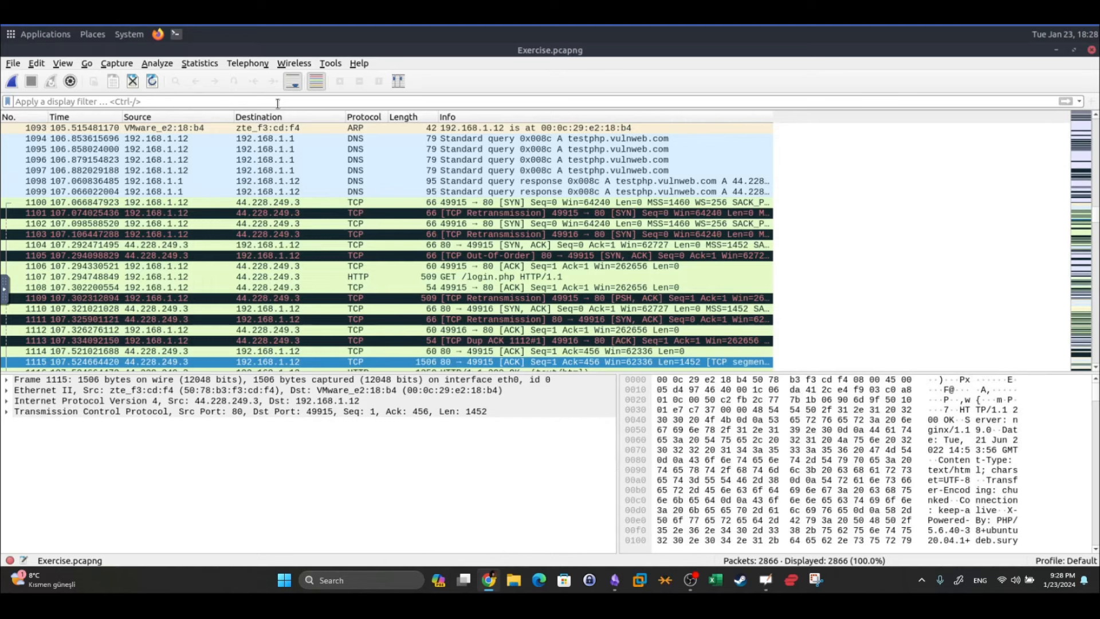
type("eth")
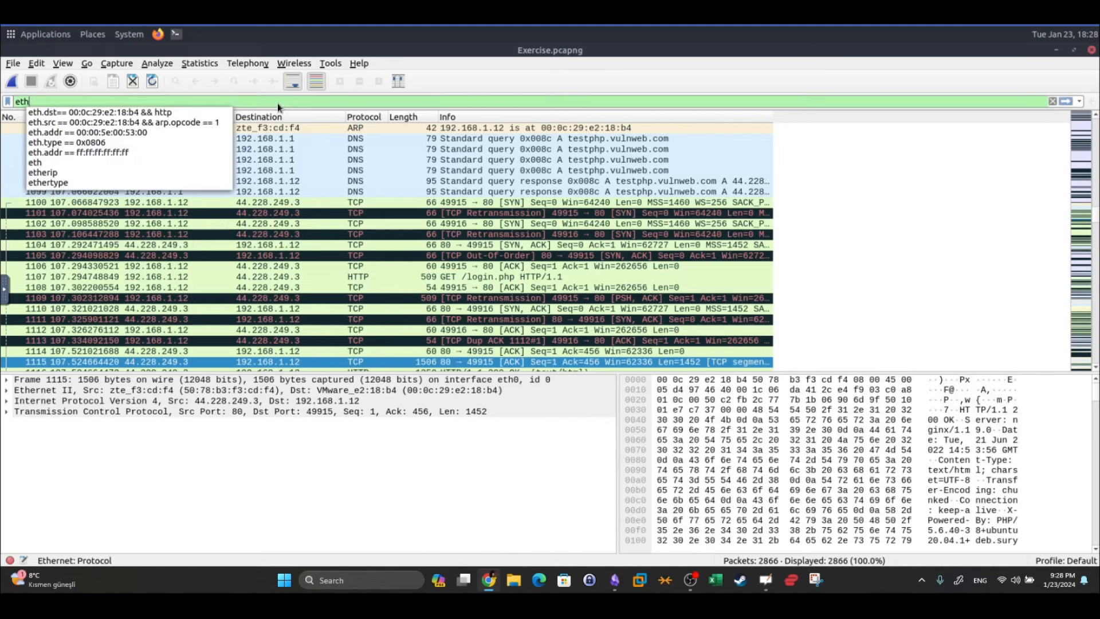
left_click(188, 113)
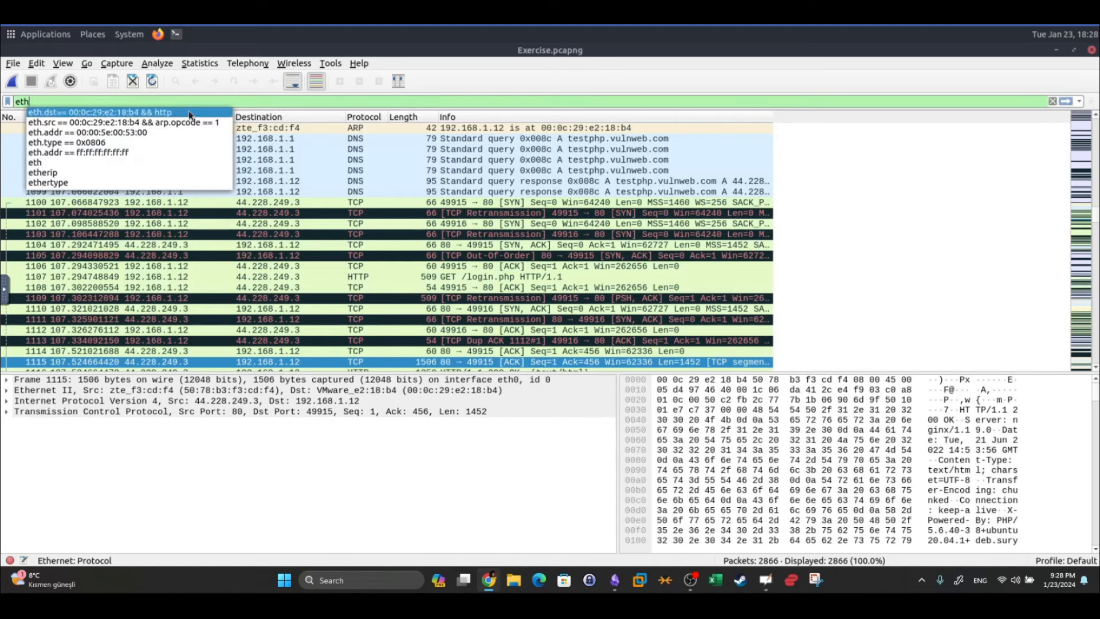
key("Return")
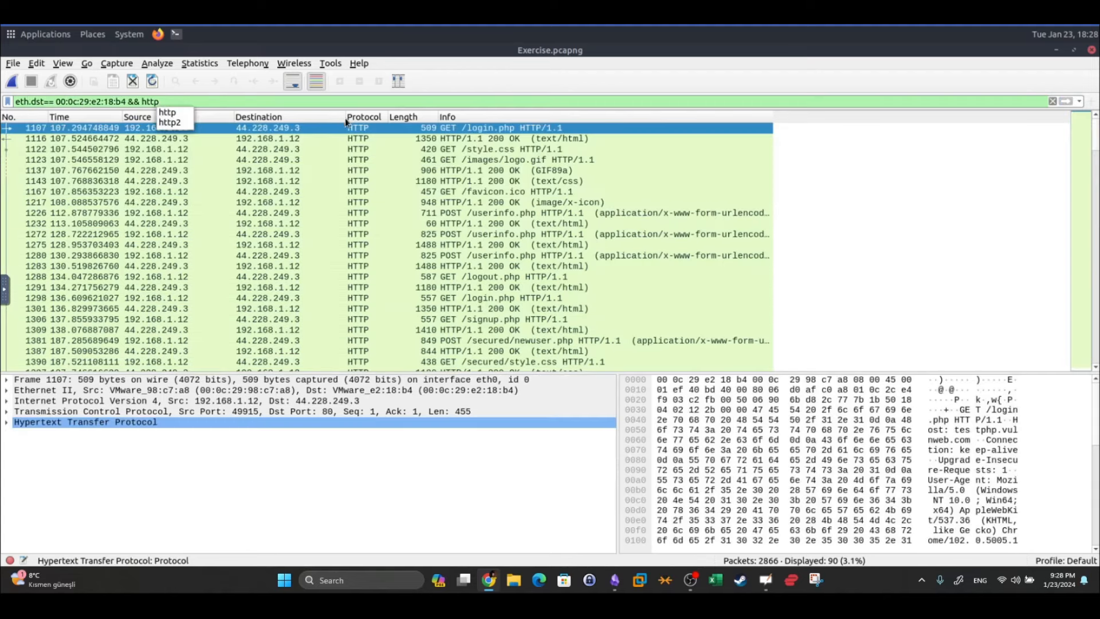
Follow the HTTP stream of the login.php request packet
right_click(489, 126)
mouse_move(656, 296)
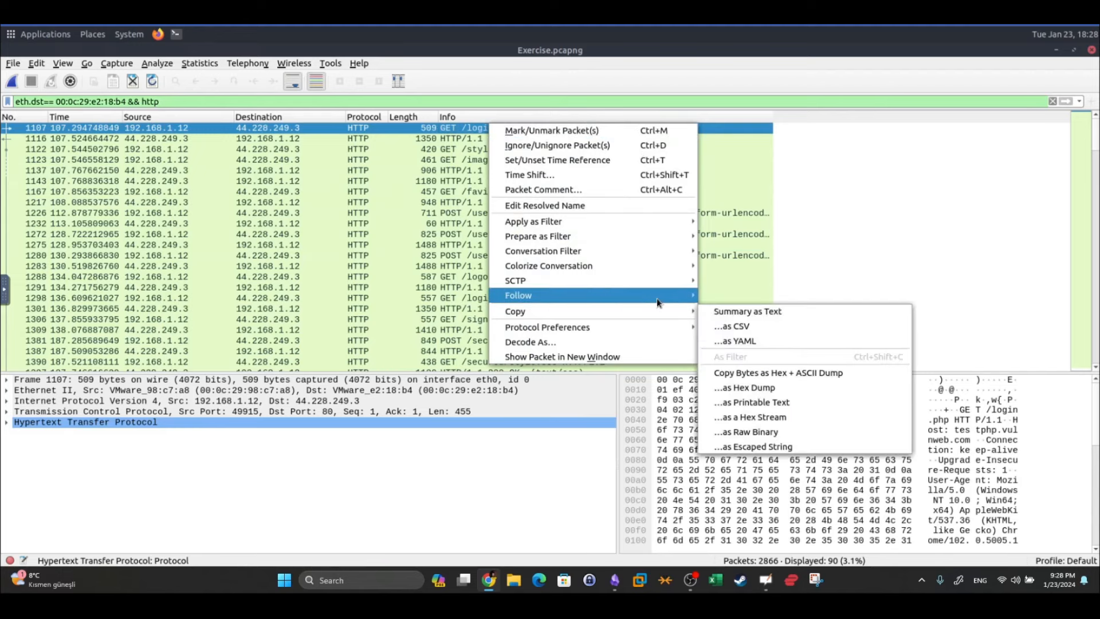
left_click(739, 339)
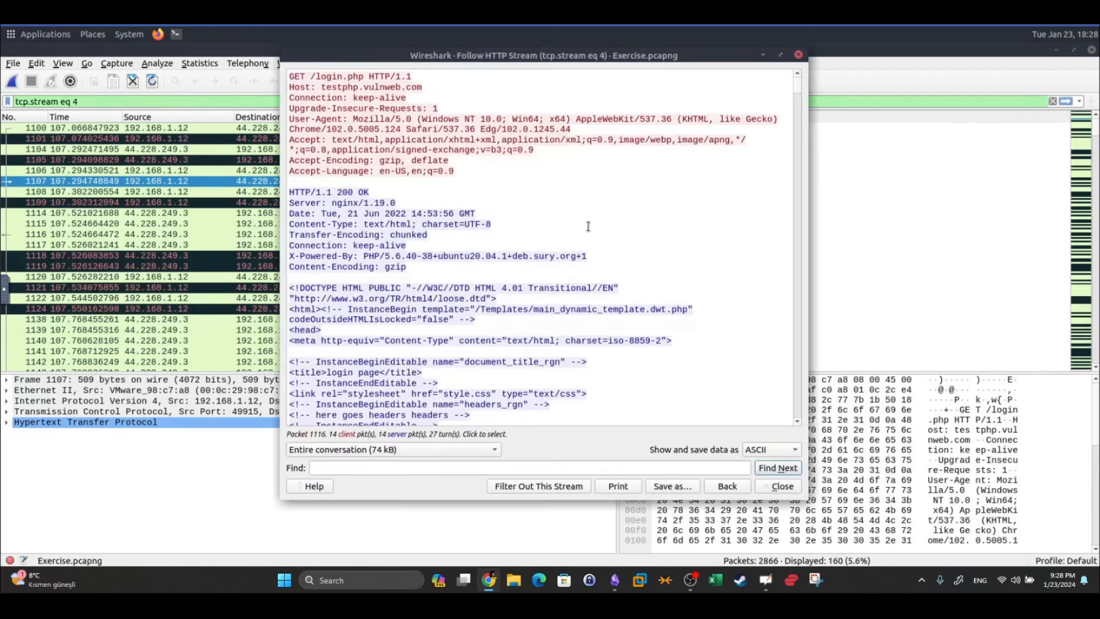
Scroll through the login.php response headers and page in the followed HTTP stream
left_click_drag(424, 268, 293, 201)
scroll(437, 203, "down", 5)
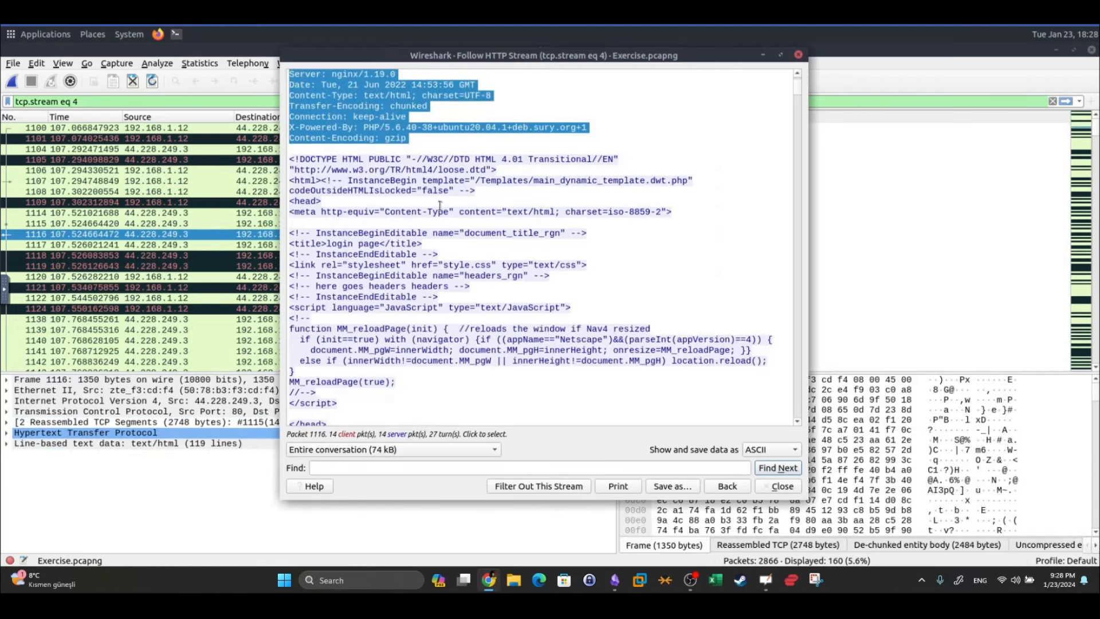
scroll(436, 204, "down", 7)
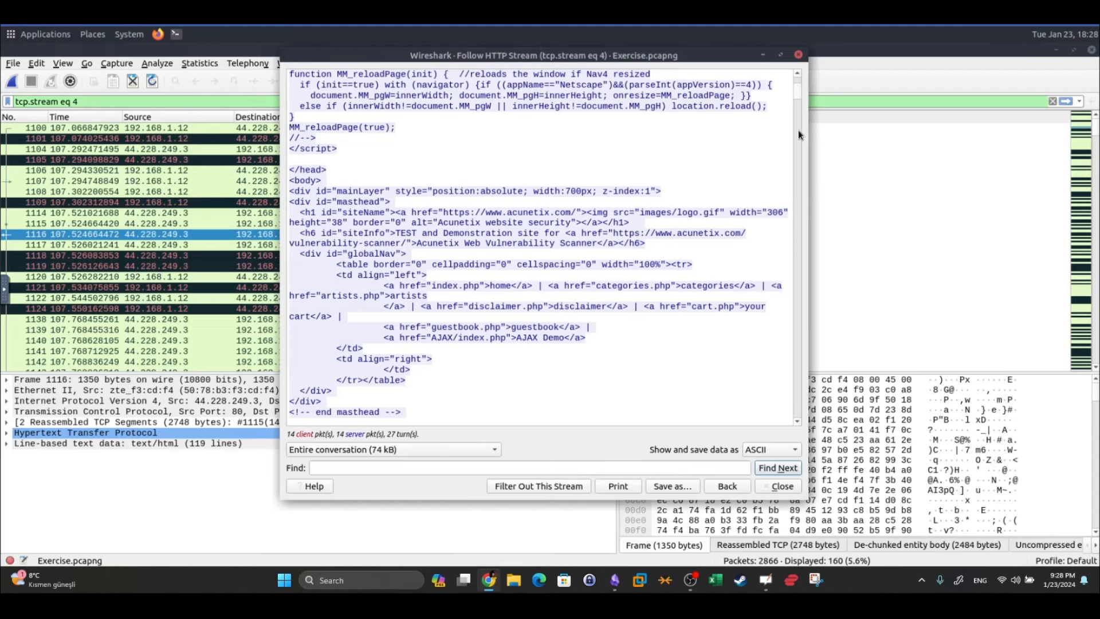
scroll(799, 128, "down", 15)
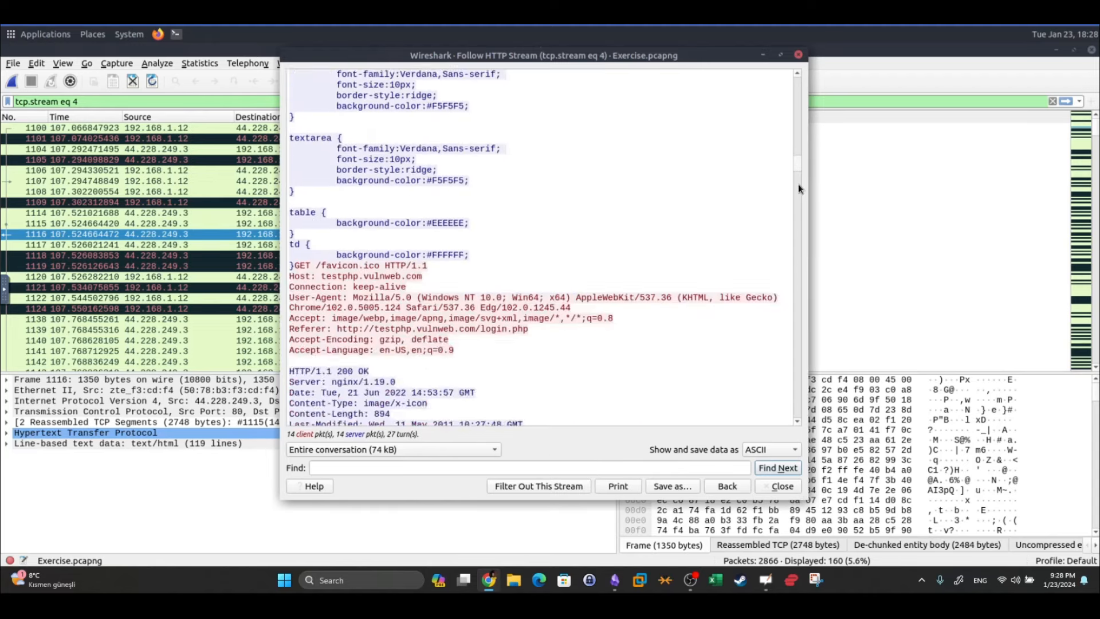
scroll(799, 184, "down", 10)
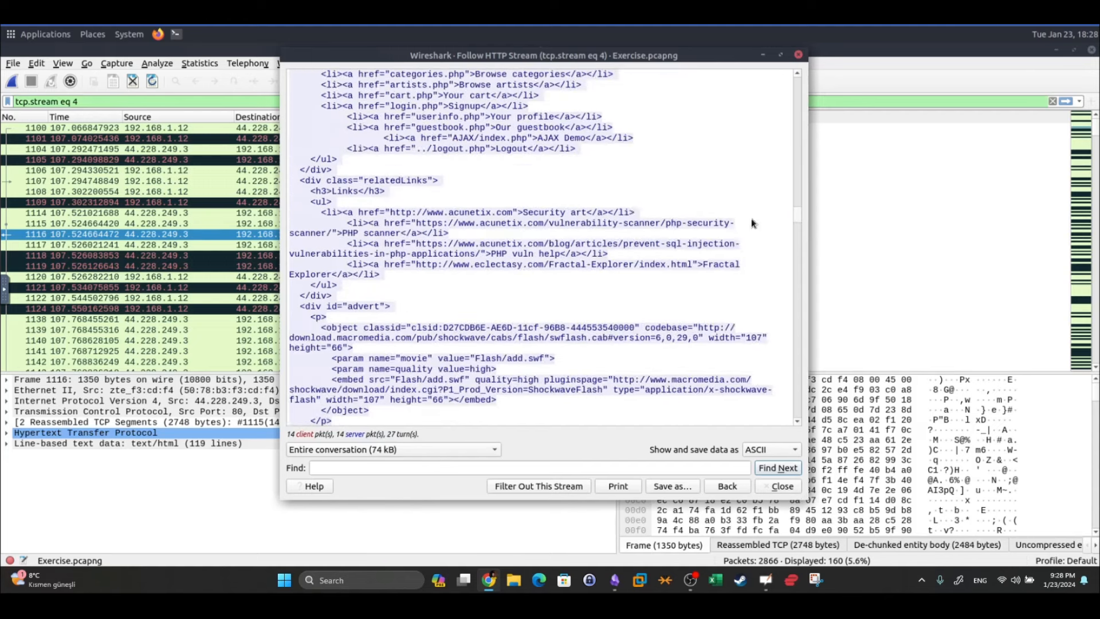
Search the stream for 'username' and scroll to the login form's Username field
left_click(496, 180)
type("username")
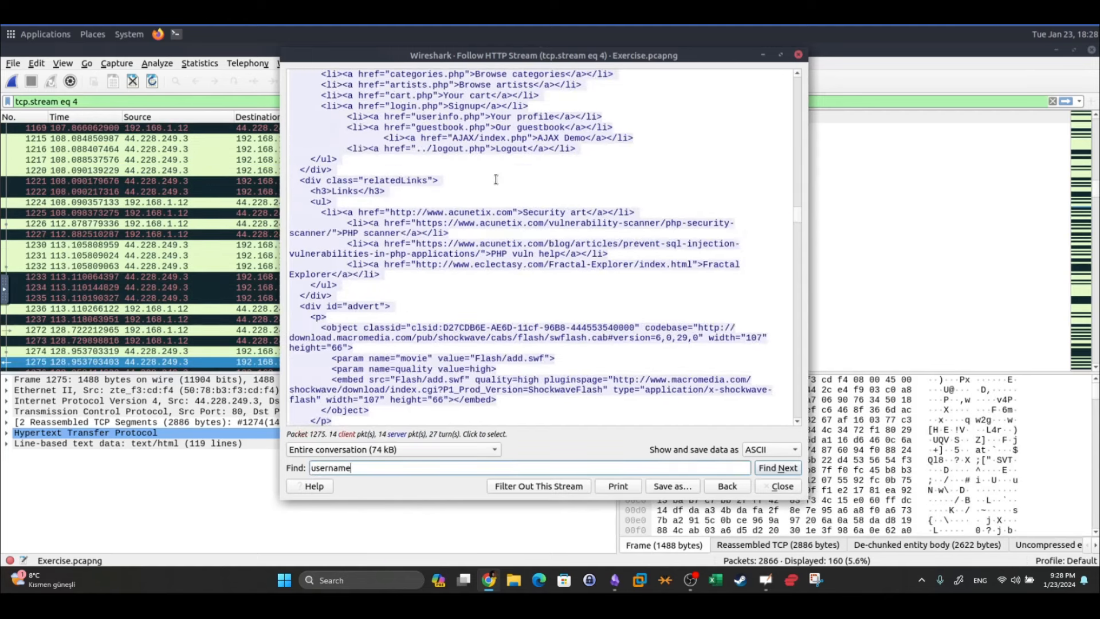
key("Return")
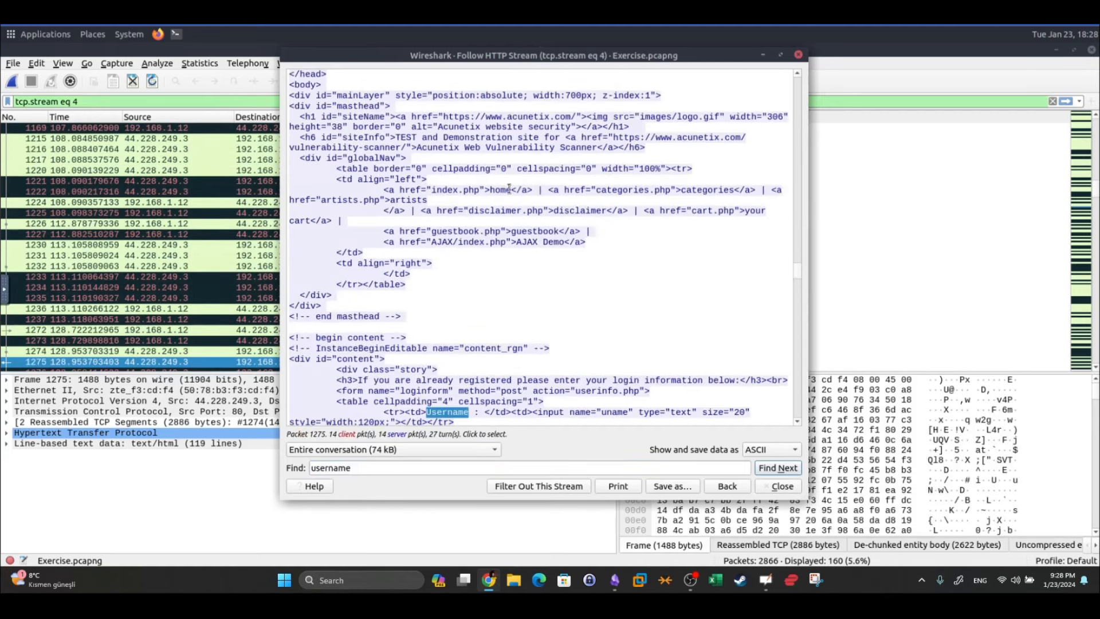
scroll(513, 200, "down", 3)
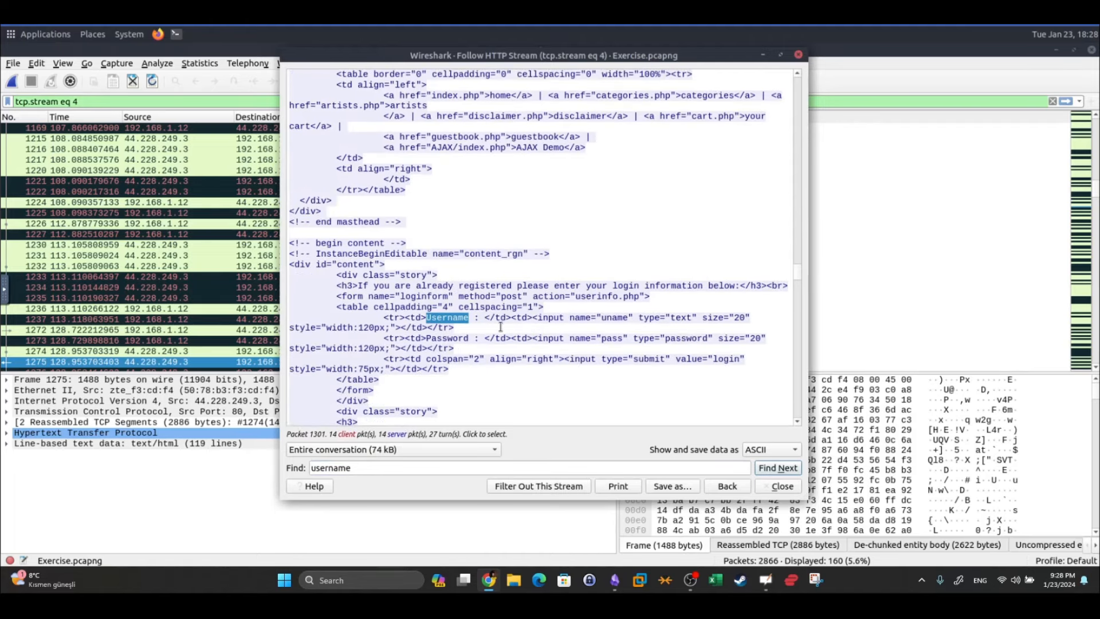
scroll(467, 252, "down", 3)
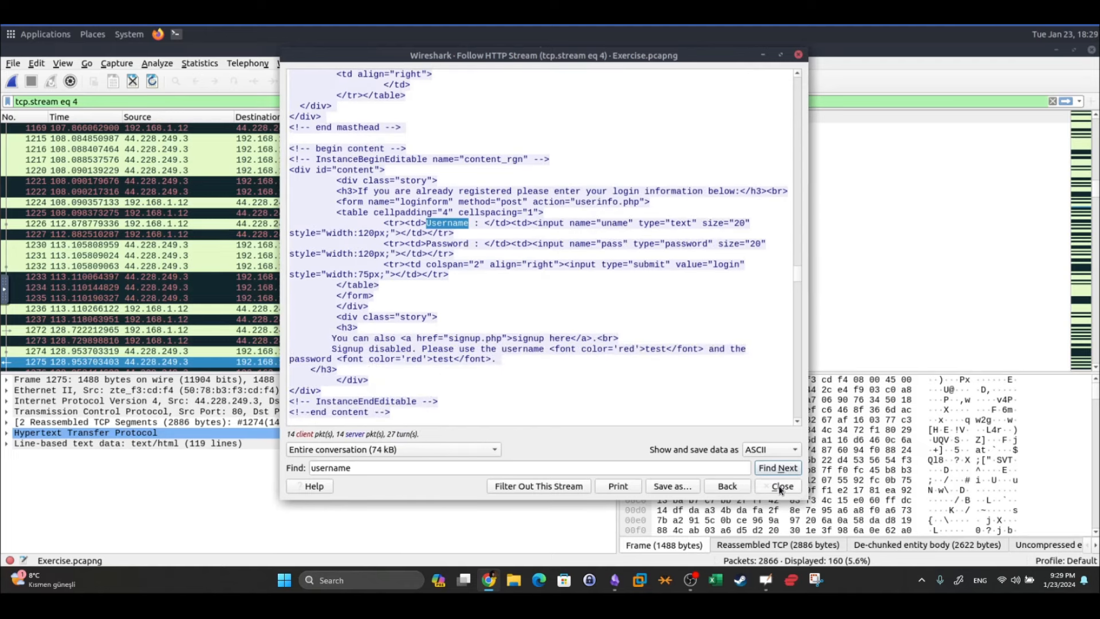
left_click_drag(778, 486, 665, 321)
Scroll to the top of the stream and highlight the host name and /login.php path
left_click_drag(800, 274, 799, 81)
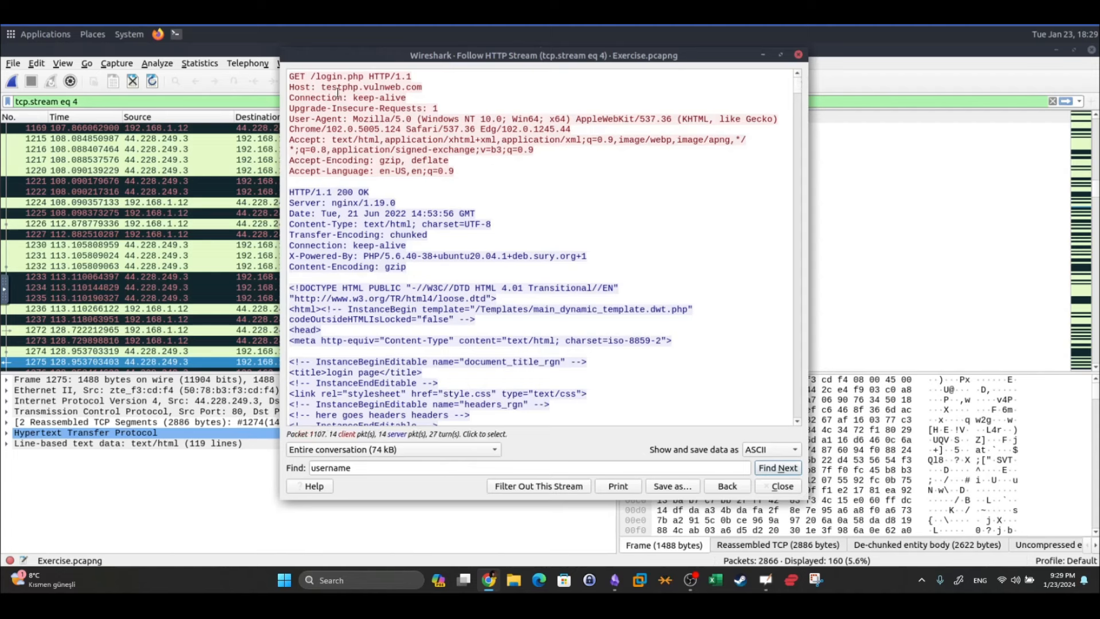
left_click_drag(321, 89, 424, 87)
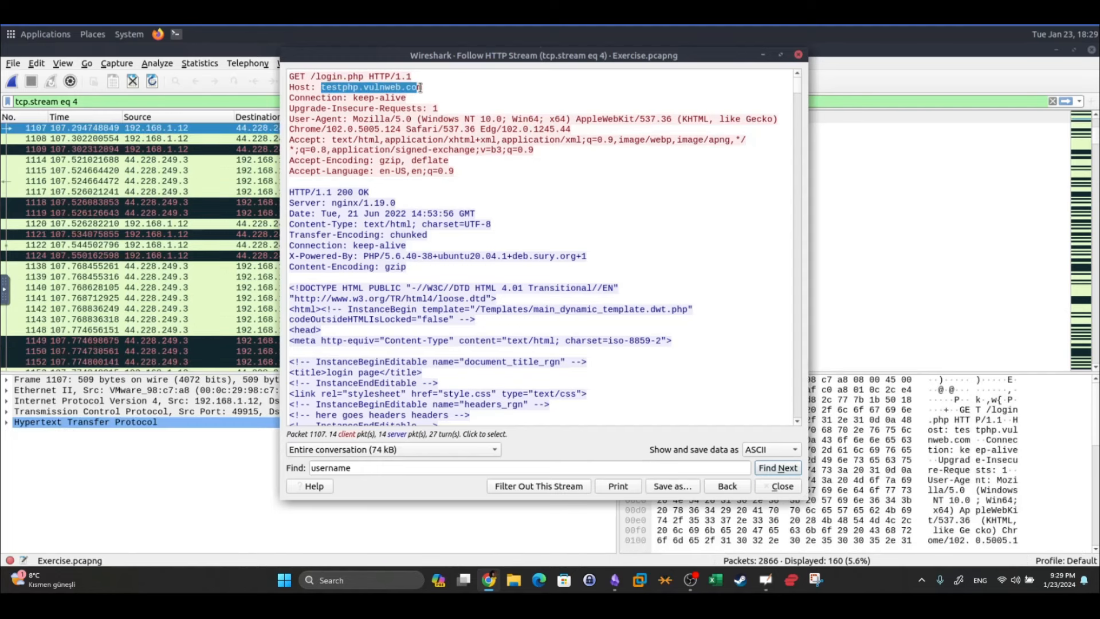
left_click_drag(310, 76, 359, 76)
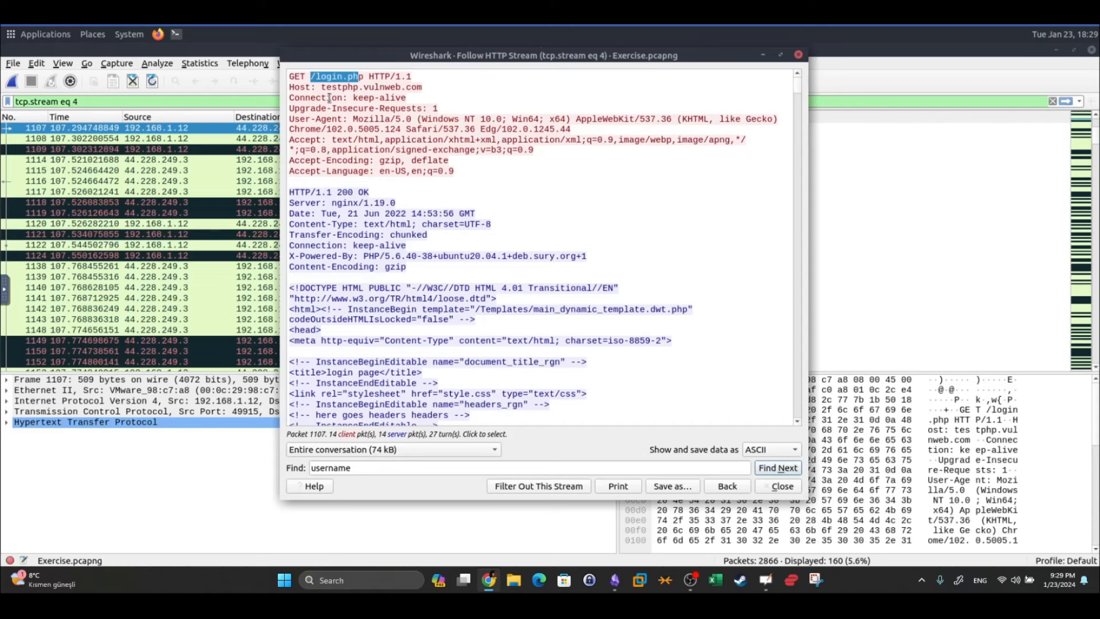
left_click(355, 107)
Copy the host name testphp.vulnweb.com and close the HTTP stream window
left_click_drag(321, 87, 424, 87)
right_click(413, 86)
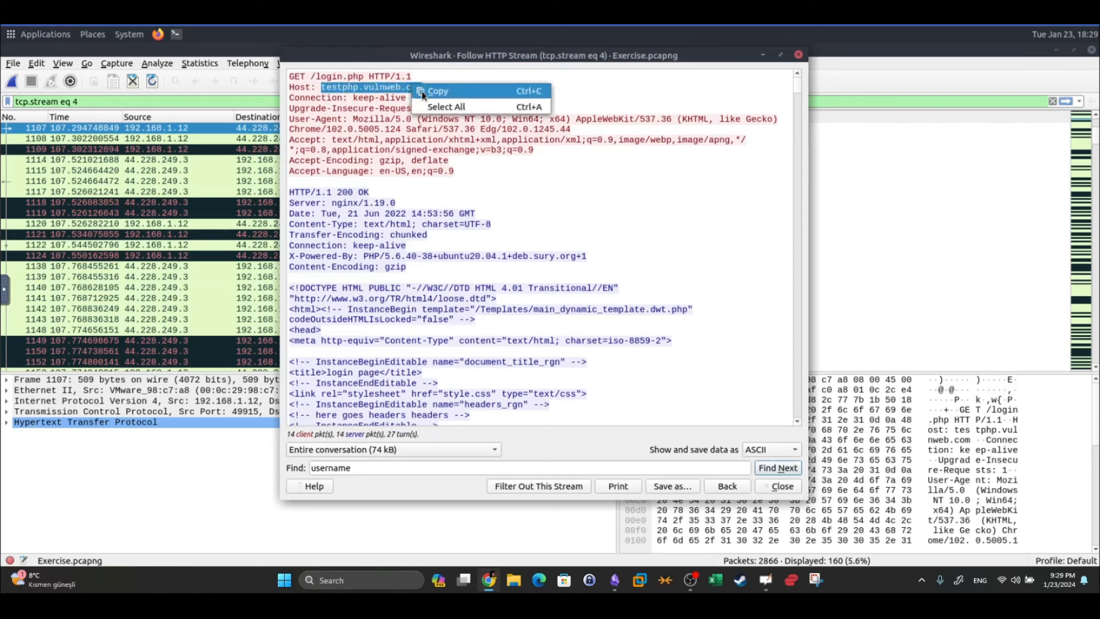
left_click(435, 91)
left_click(766, 487)
triple_click(236, 101)
Filter with http.host == testphp.vulnweb.com && http.request.method == "POST" to list 10 POST requests
type("http.hp")
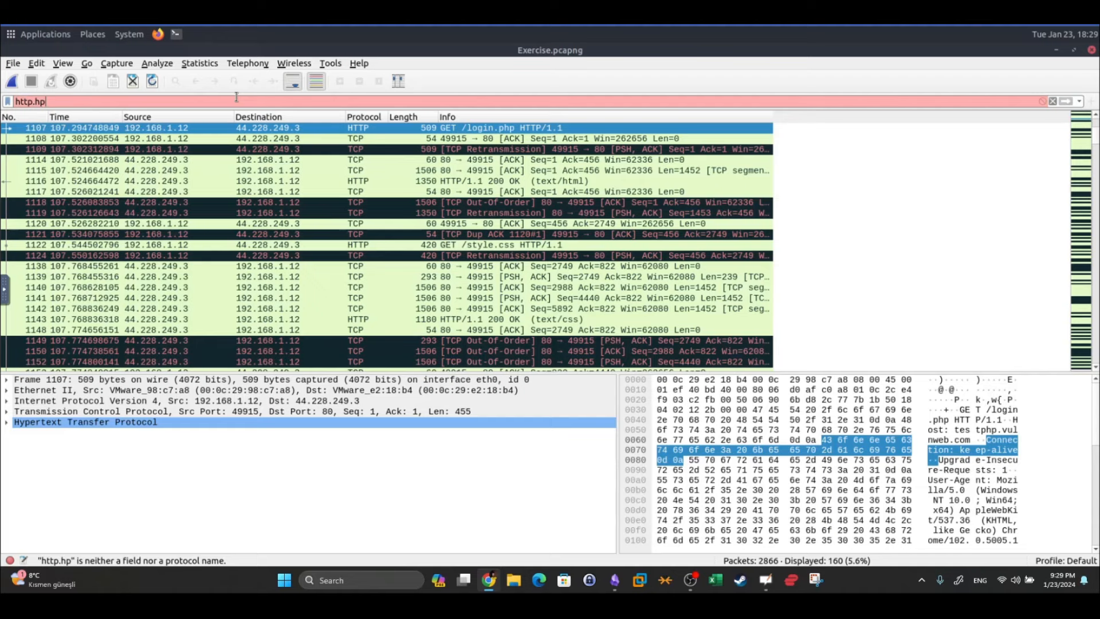
key("BackSpace")
type("o")
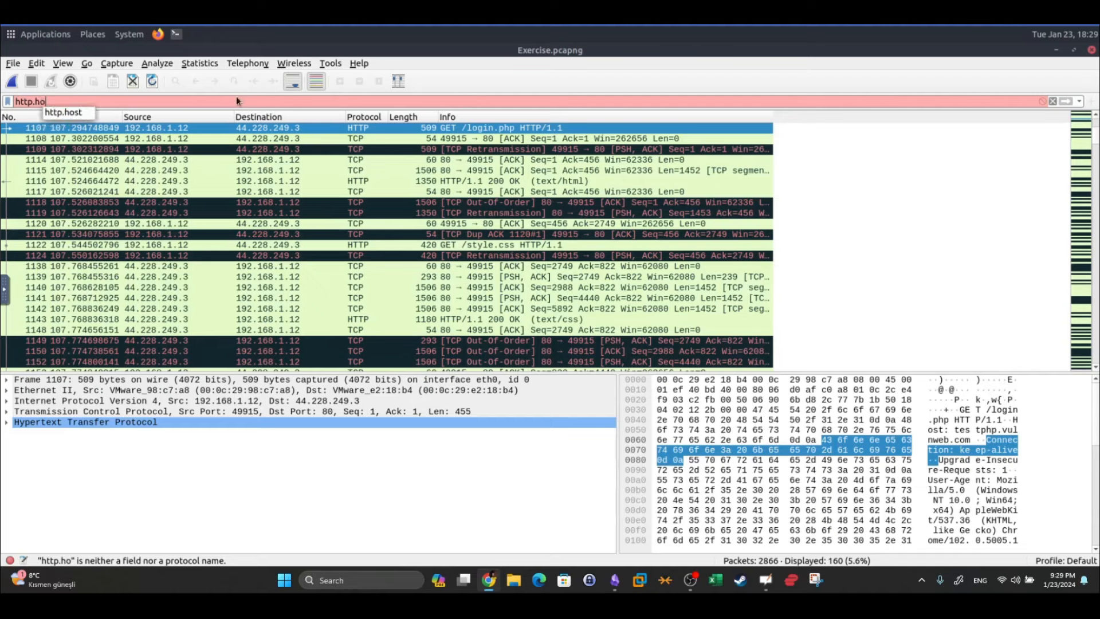
type("st == testphp.vulnweb.com")
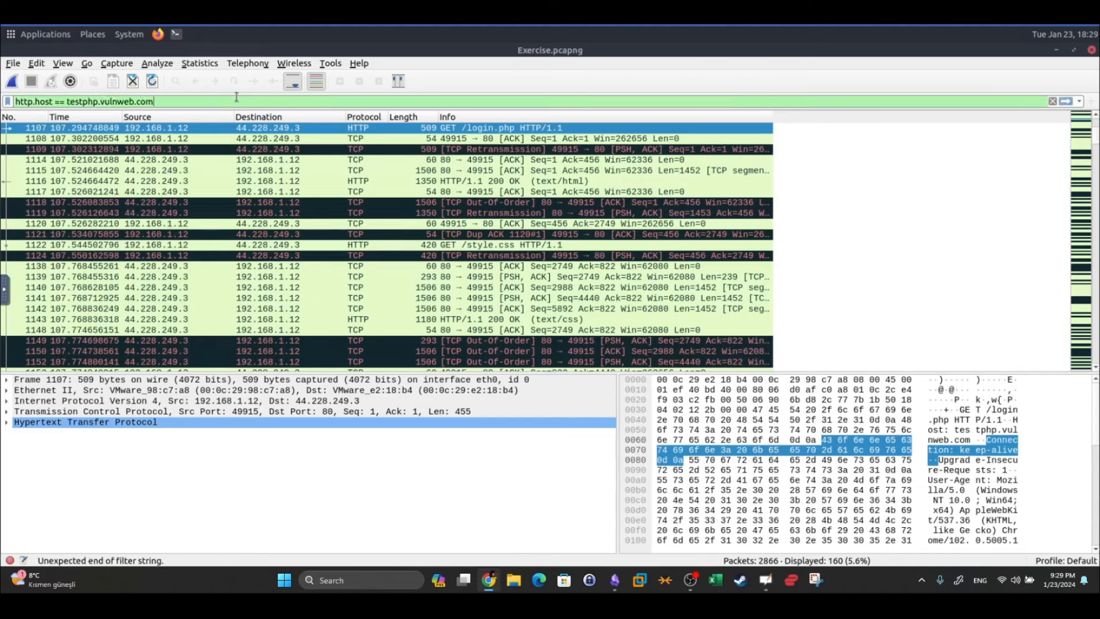
type(" && htt")
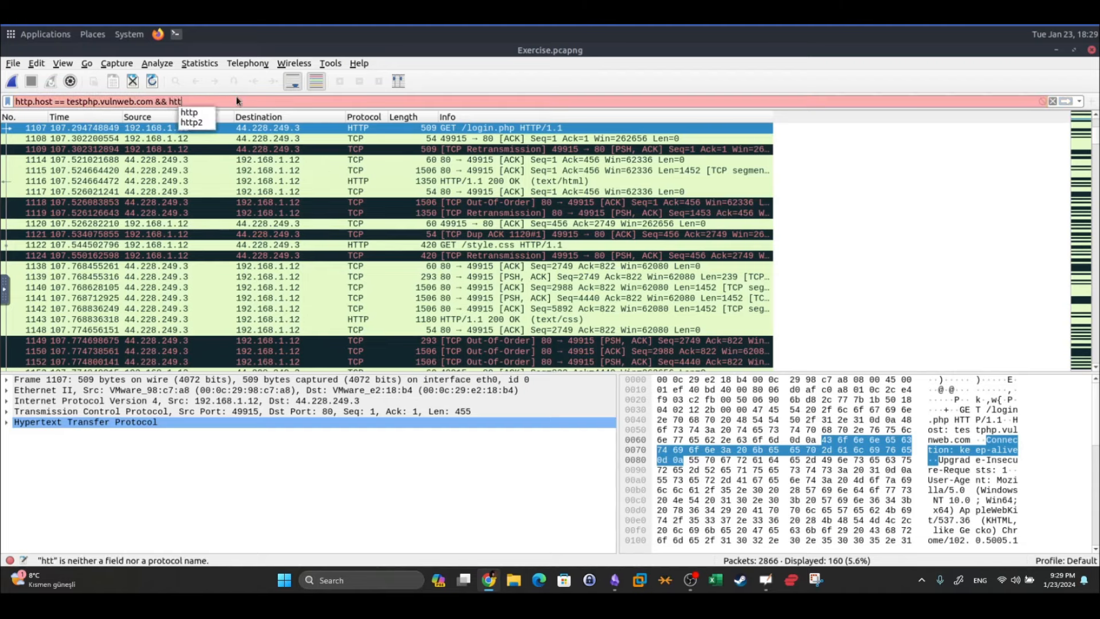
type("p.request")
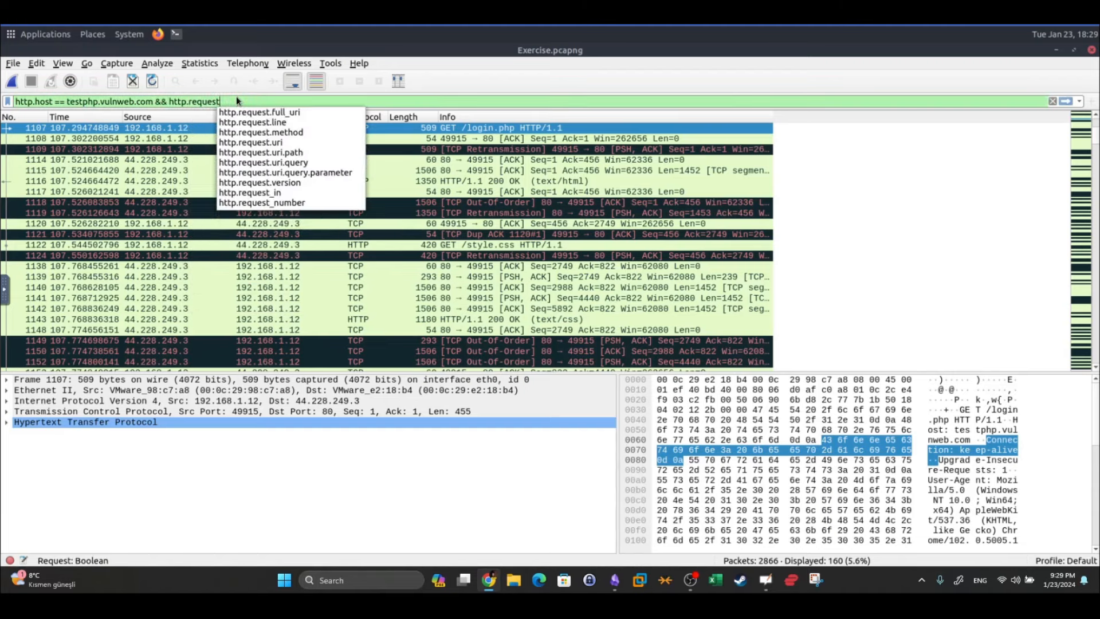
type(".method ")
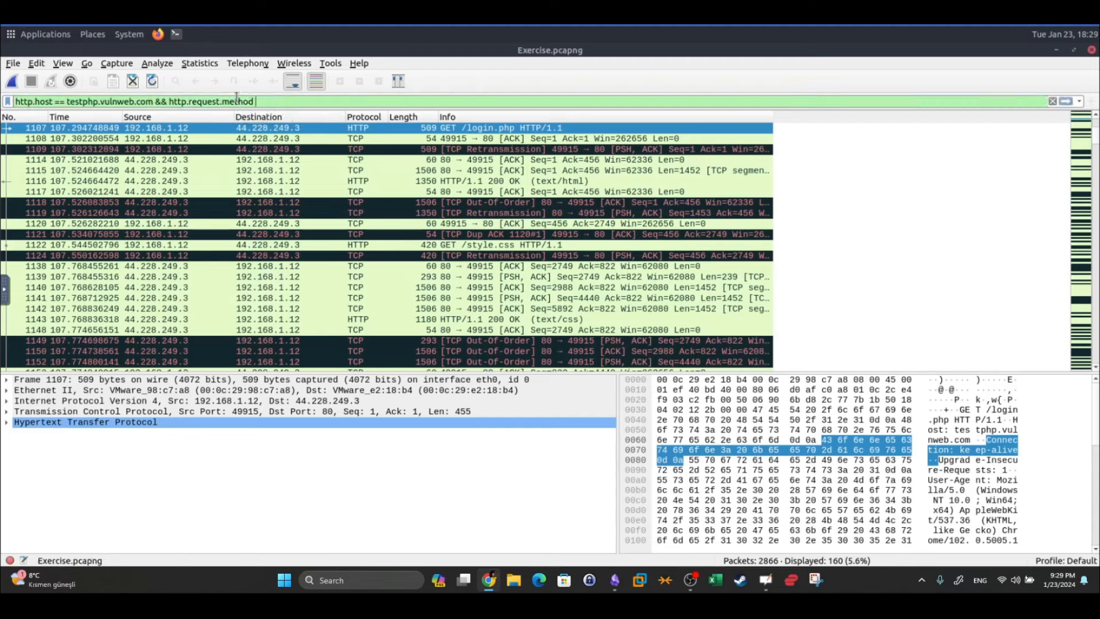
type("== \"POST\"")
left_click_drag(35, 102, 14, 101)
left_click_drag(45, 101, 39, 101)
left_click_drag(188, 102, 207, 101)
left_click_drag(36, 102, 139, 102)
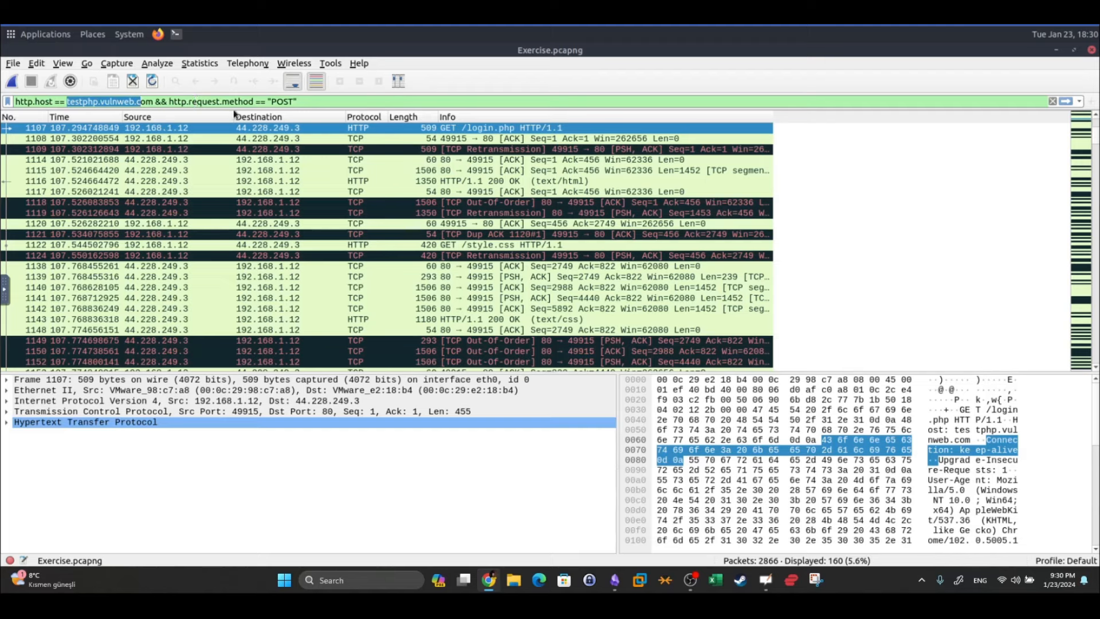
left_click_drag(253, 102, 292, 102)
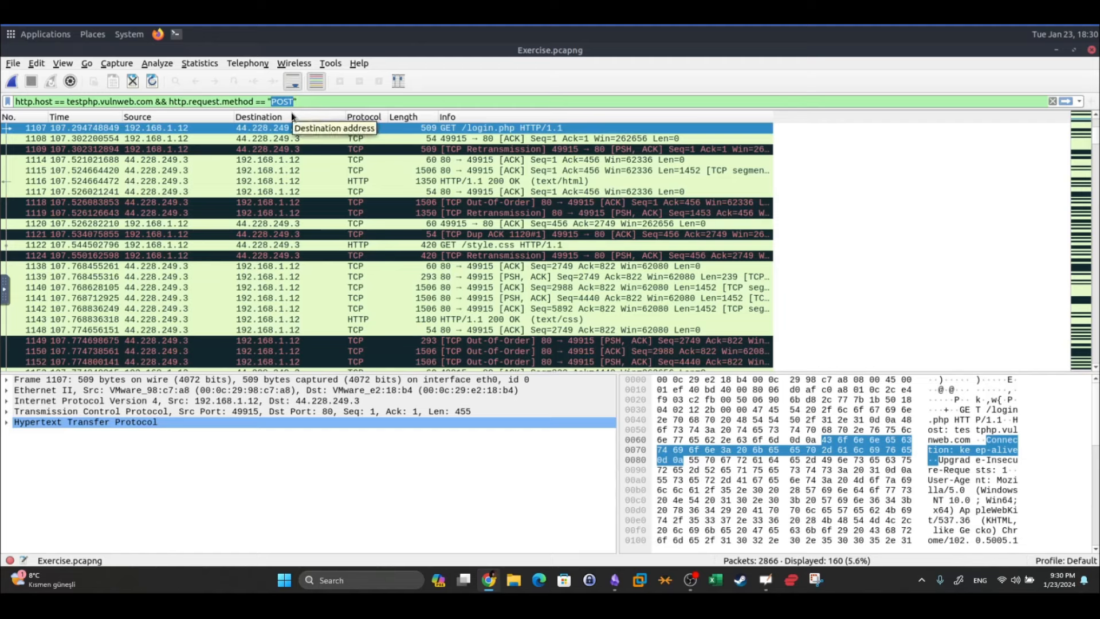
left_click(305, 102)
key("Return")
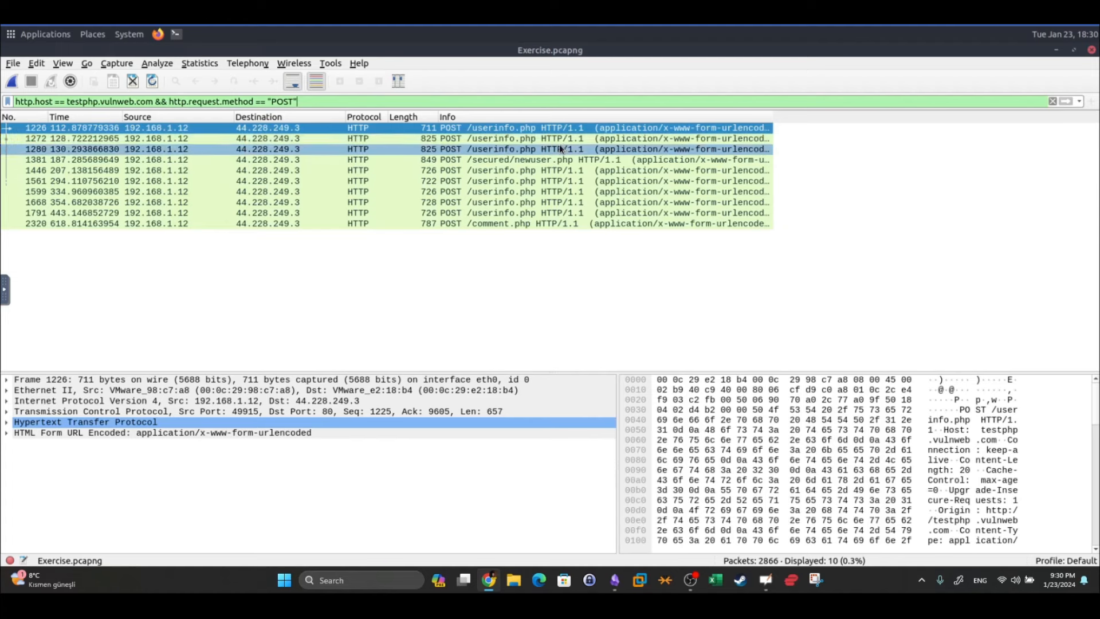
Follow the HTTP stream of the first POST request to testphp.vulnweb.com
right_click(528, 129)
mouse_move(579, 304)
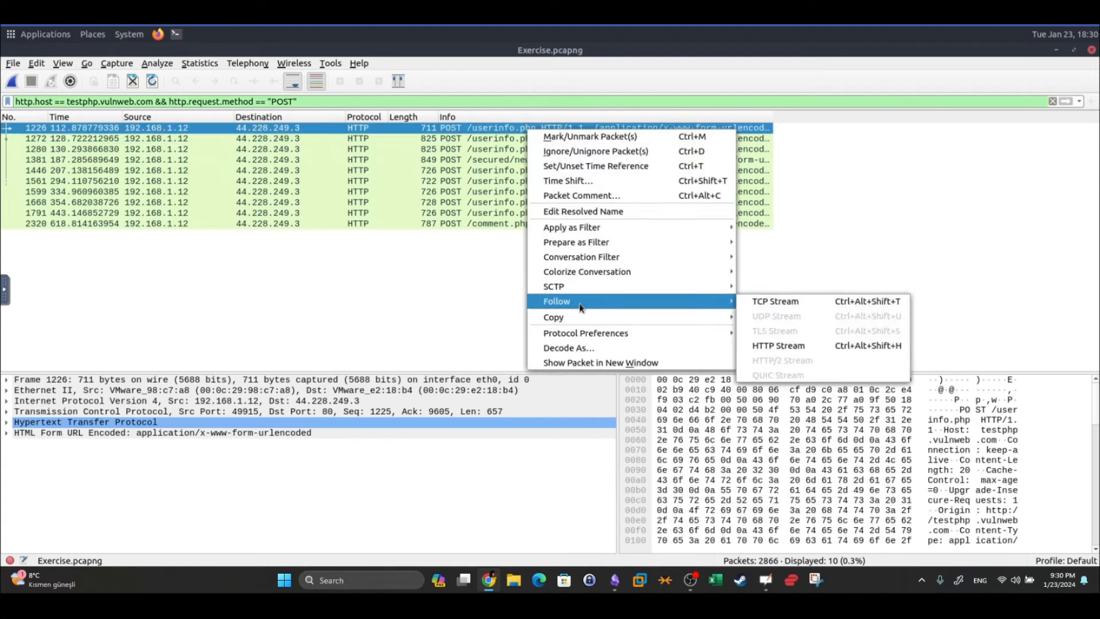
left_click(754, 344)
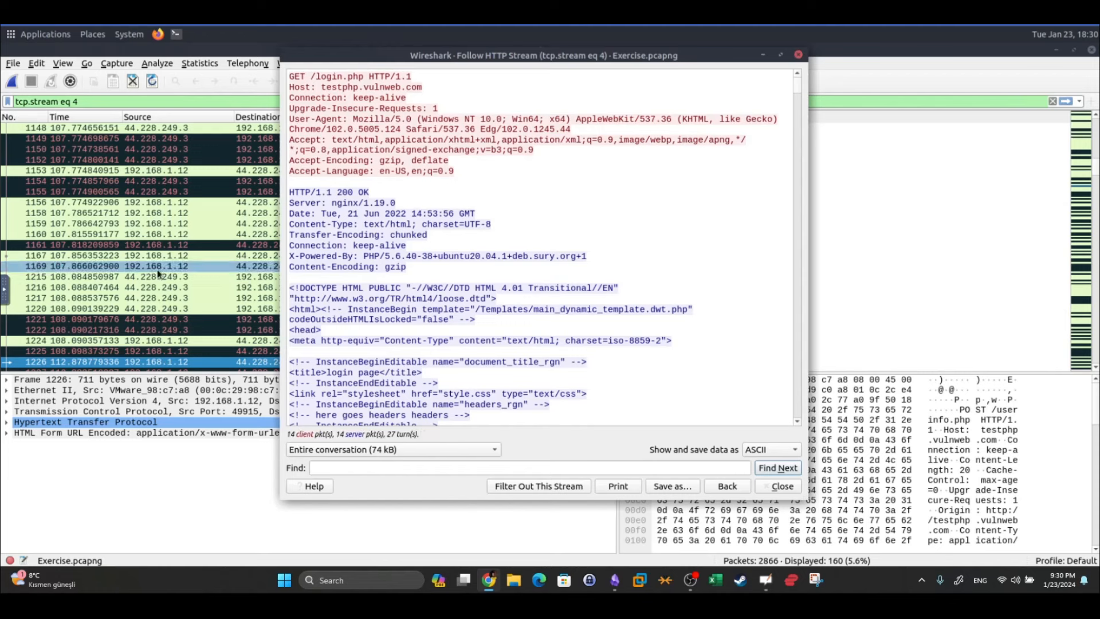
Search the stream for 'pass' to locate the submitted login credentials in the POST body
left_click(630, 137)
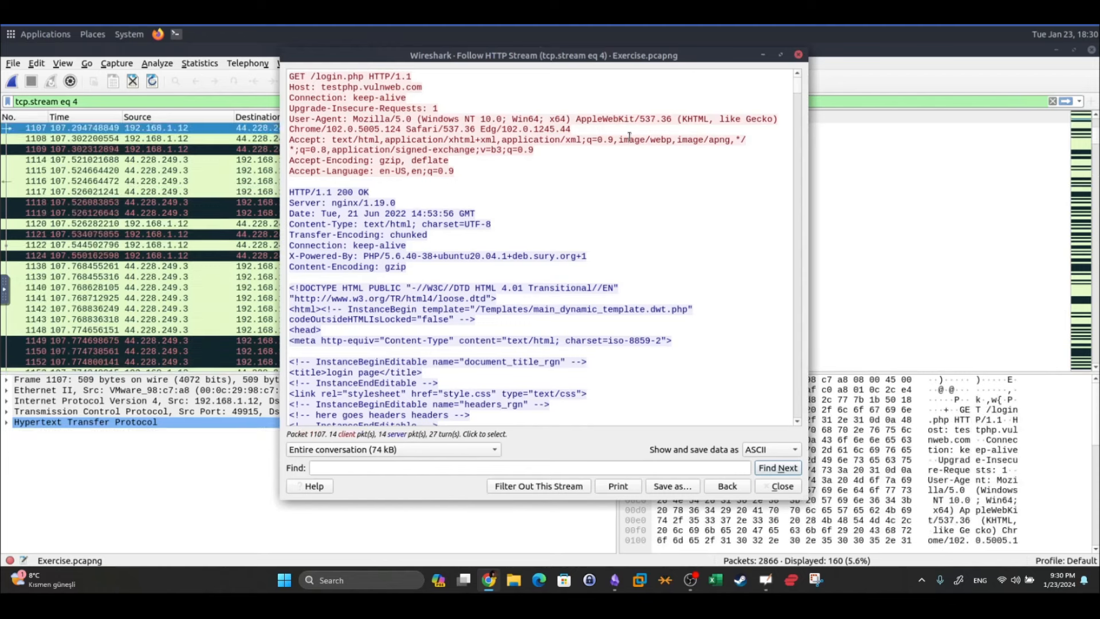
type("U")
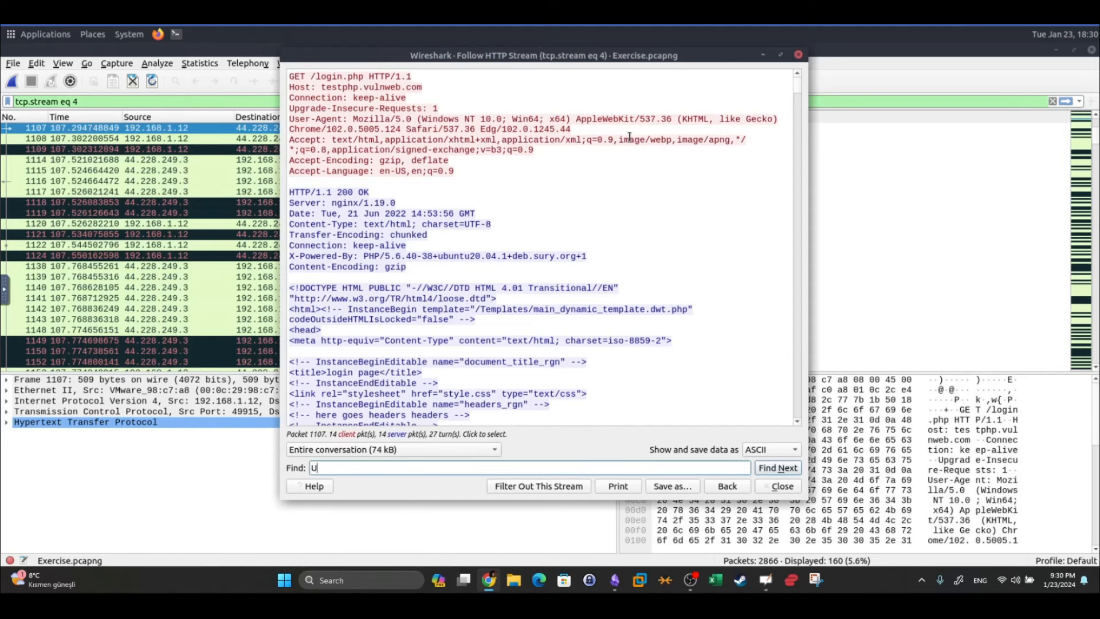
type("ser")
key("BackSpace")
key("BackSpace")
key("BackSpace")
key("BackSpace")
type("pass")
key("Return")
key("Return")
key("Return")
key("Return")
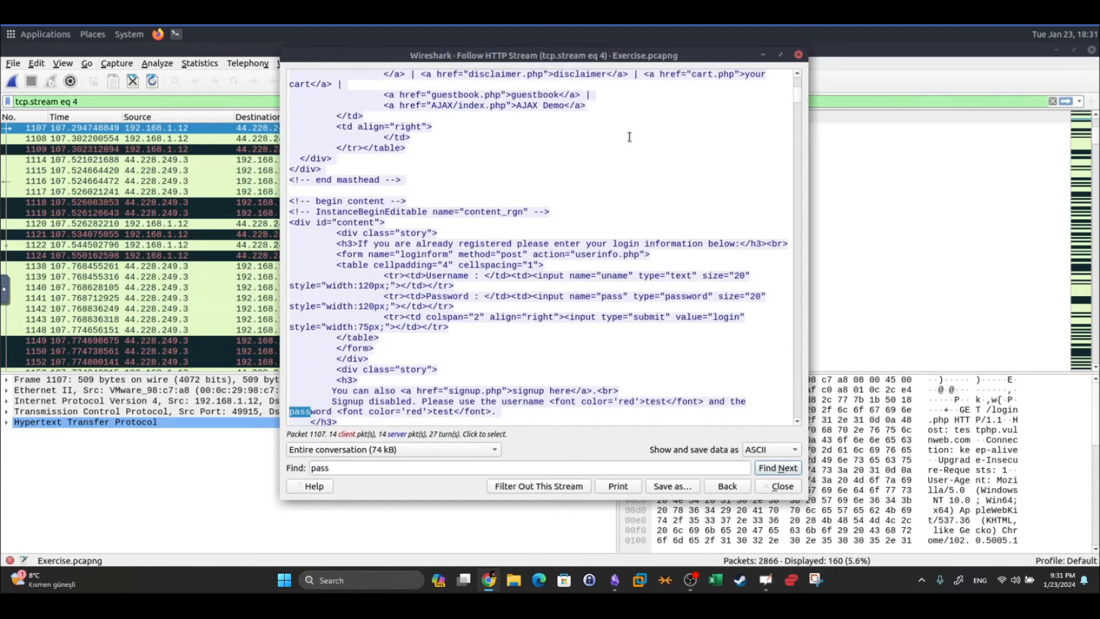
key("Return")
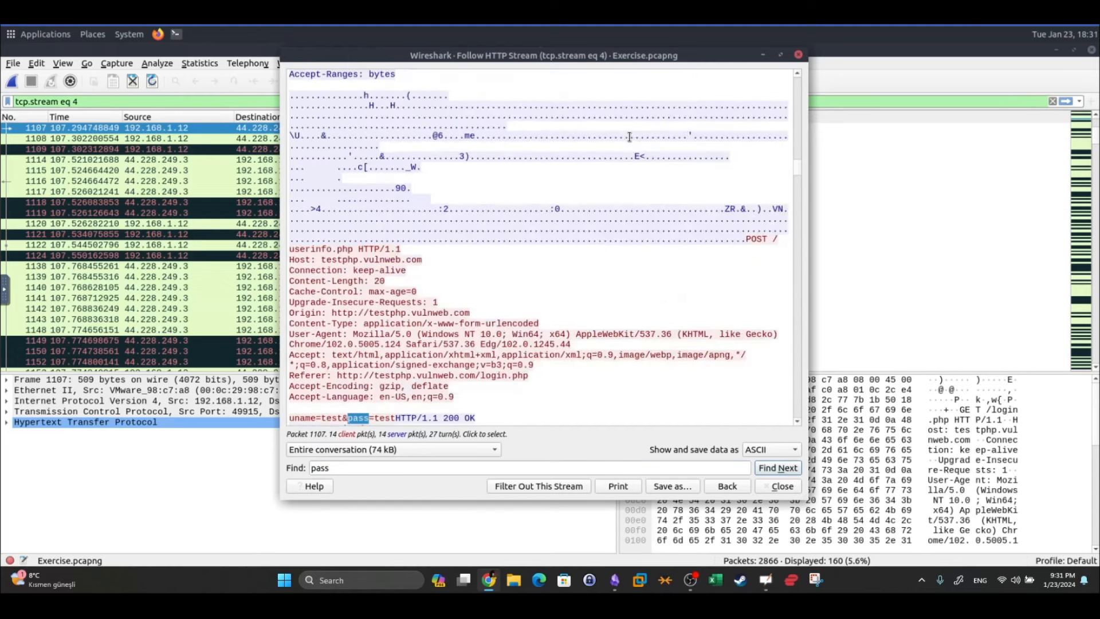
scroll(629, 137, "down", 3)
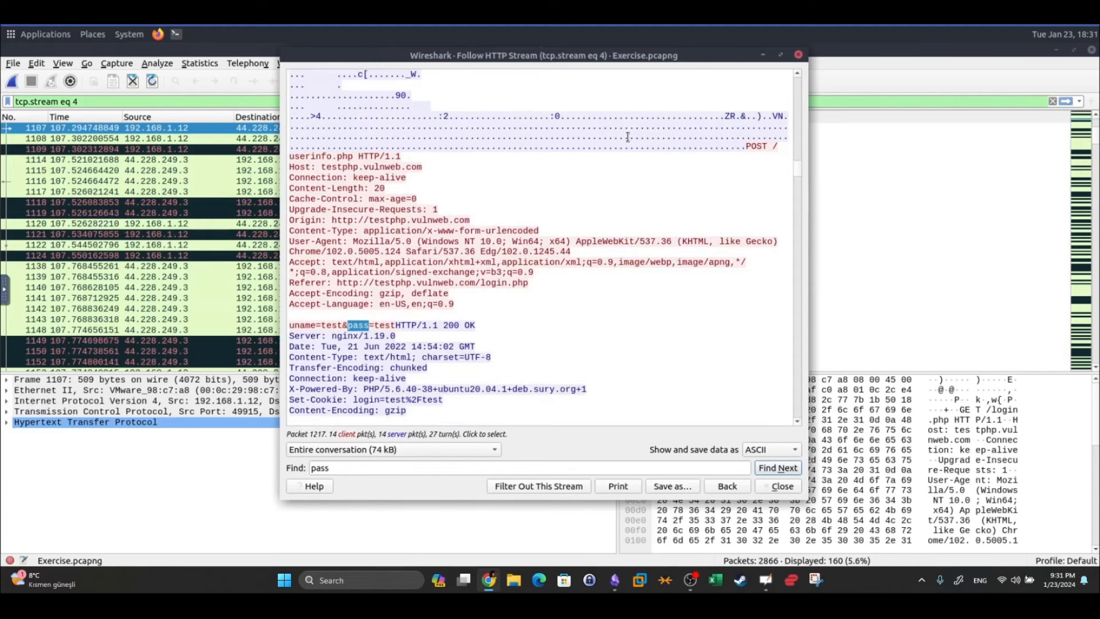
left_click_drag(322, 325, 338, 326)
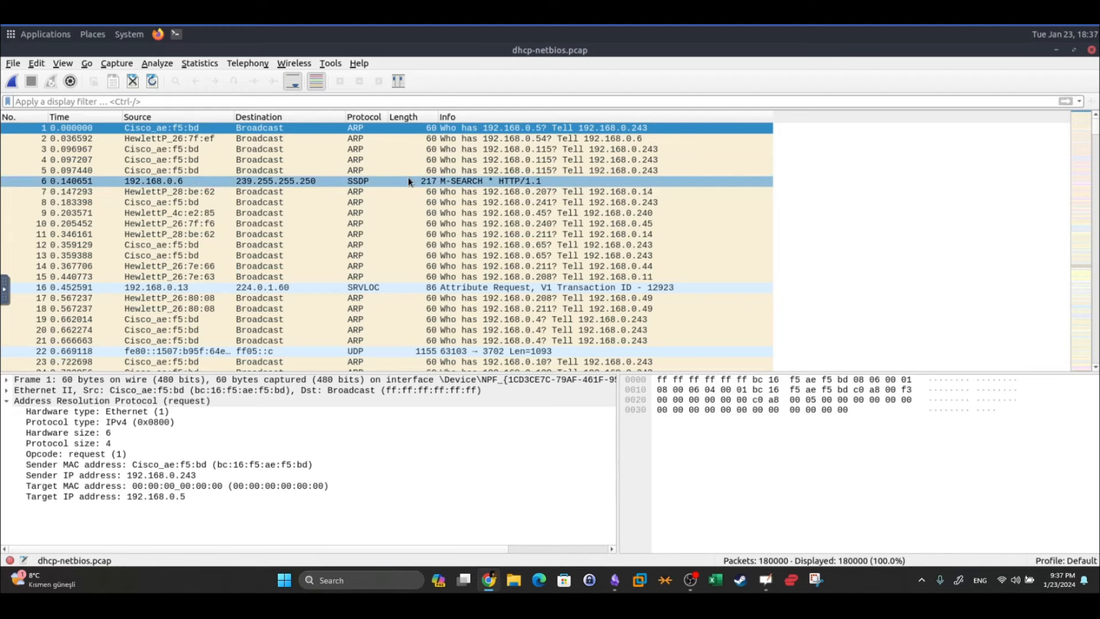
Copy 'Galaxy A30' from the TryHackMe question and return to Wireshark
key("alt+Tab")
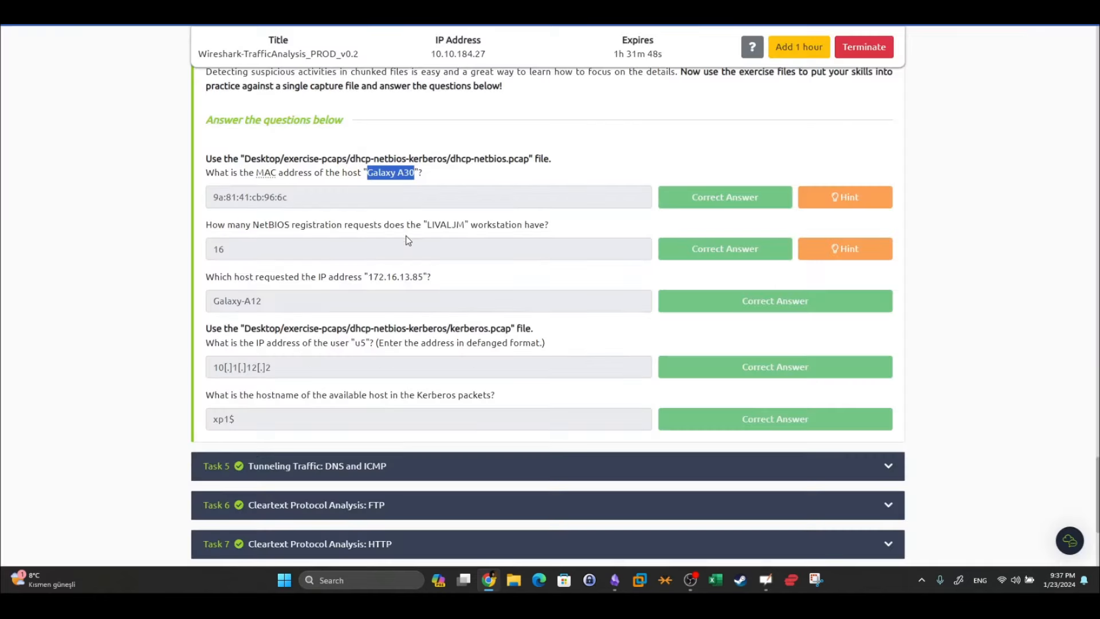
right_click(407, 182)
left_click(429, 186)
key("alt+Tab")
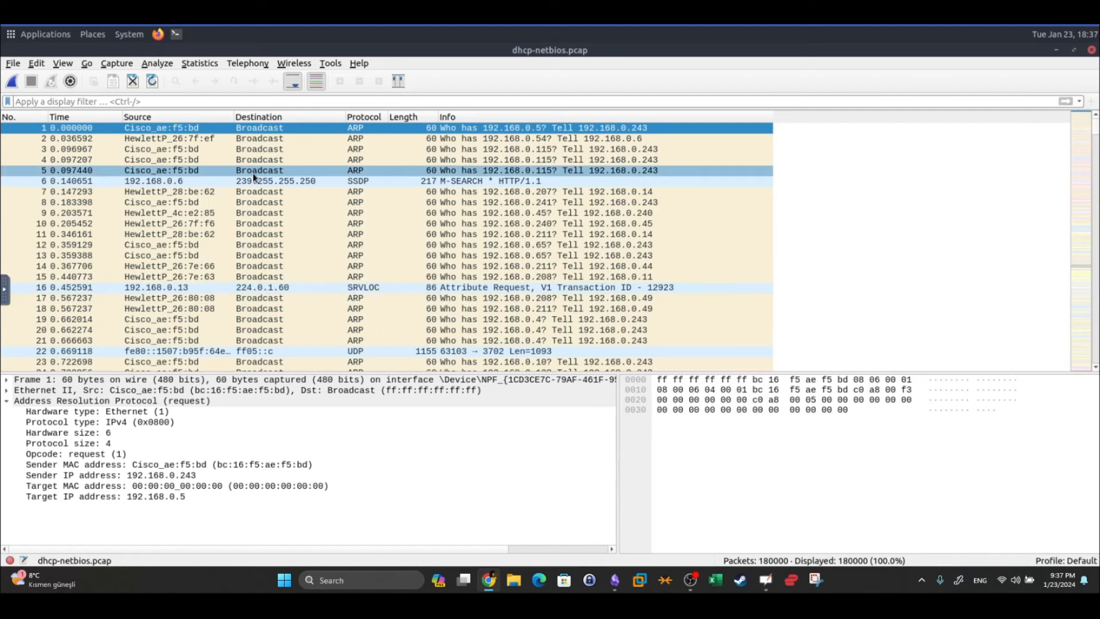
Open Edit > Find Packet and paste 'Galaxy A30' as the search string
left_click(47, 66)
left_click(43, 65)
left_click(42, 65)
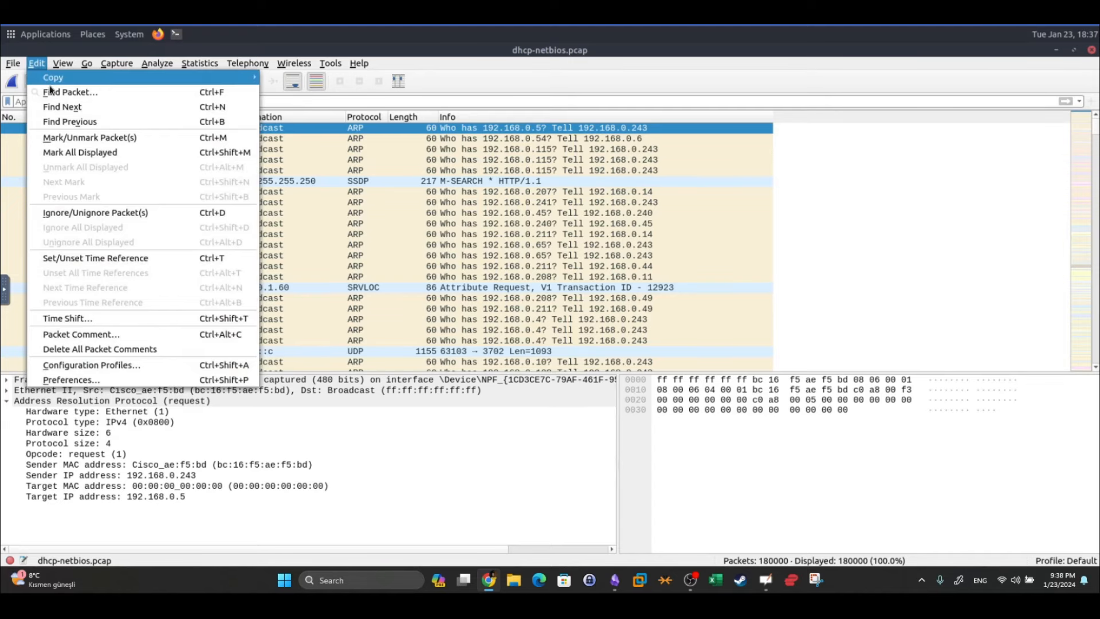
left_click(51, 91)
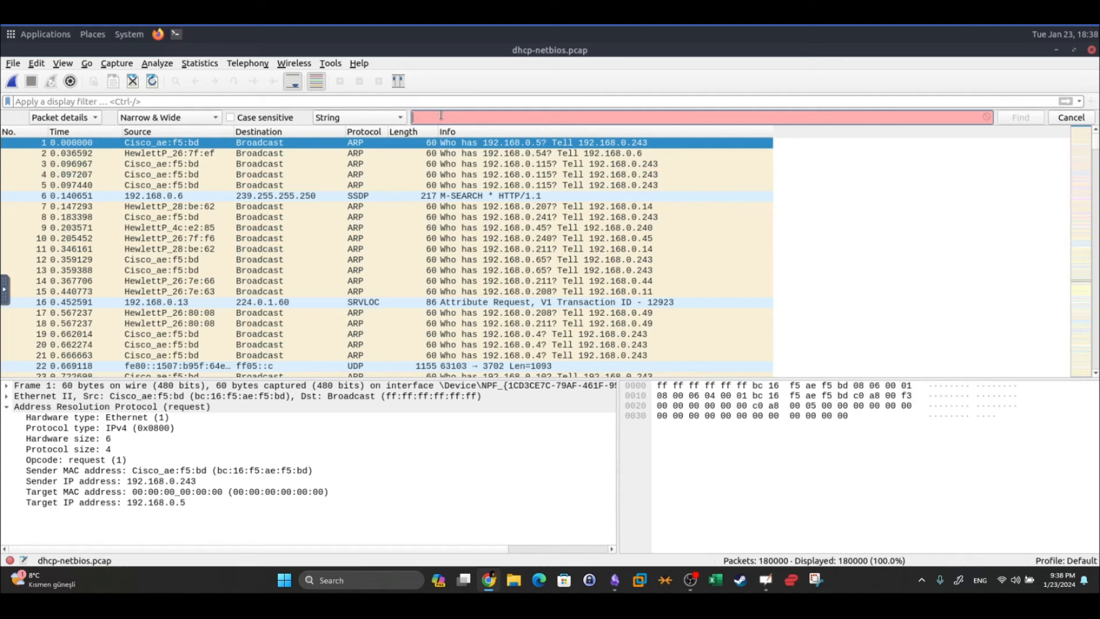
key("ctrl+v")
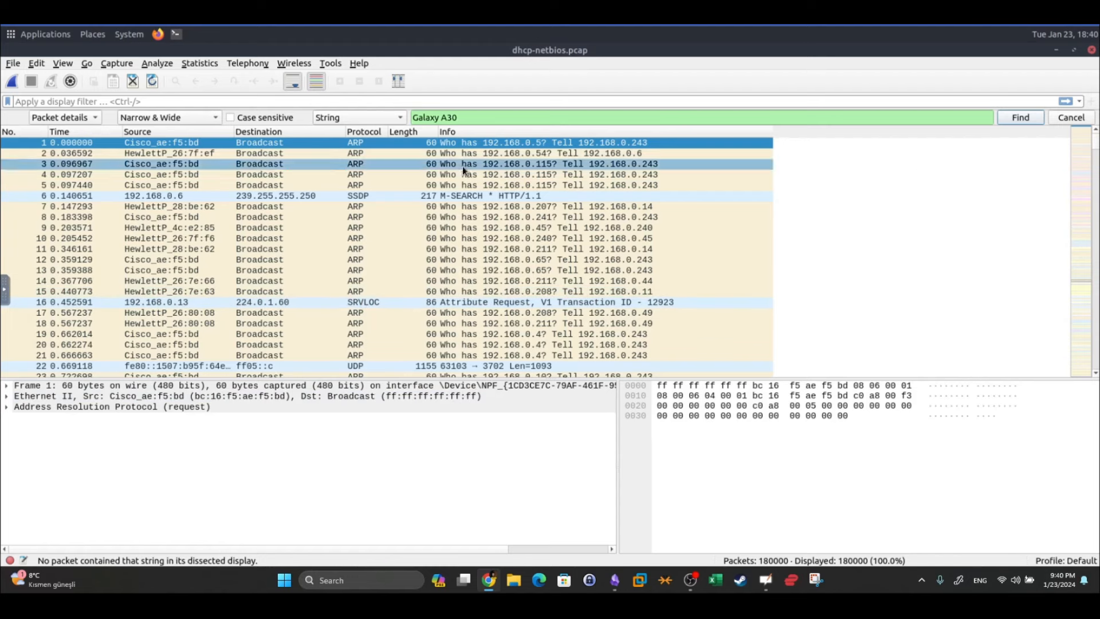
left_click(12, 63)
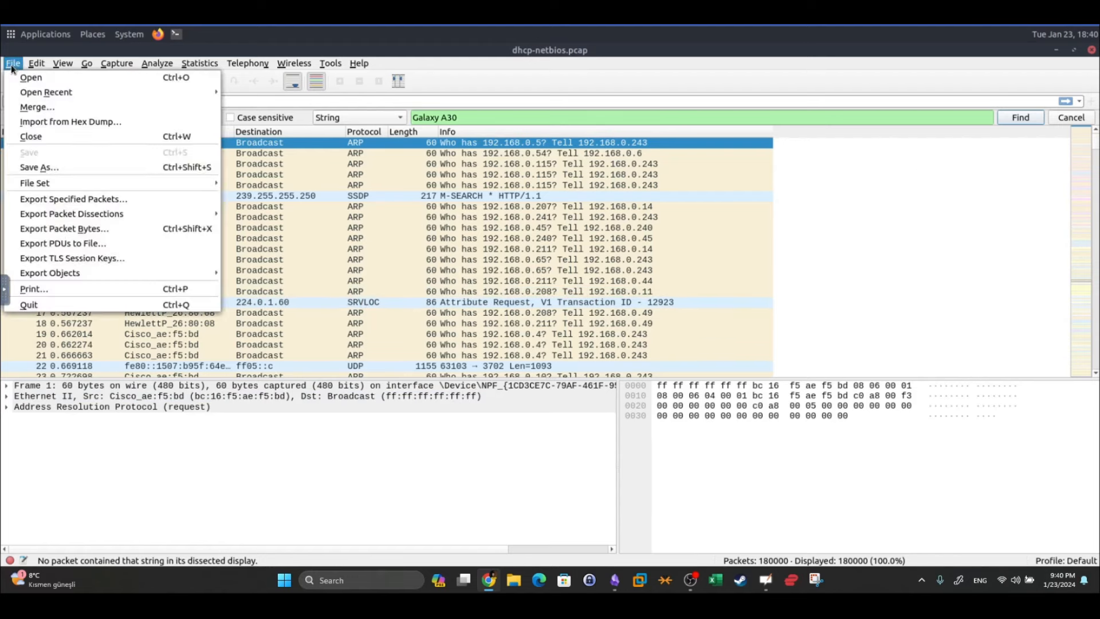
left_click(238, 64)
left_click(241, 64)
left_click(189, 64)
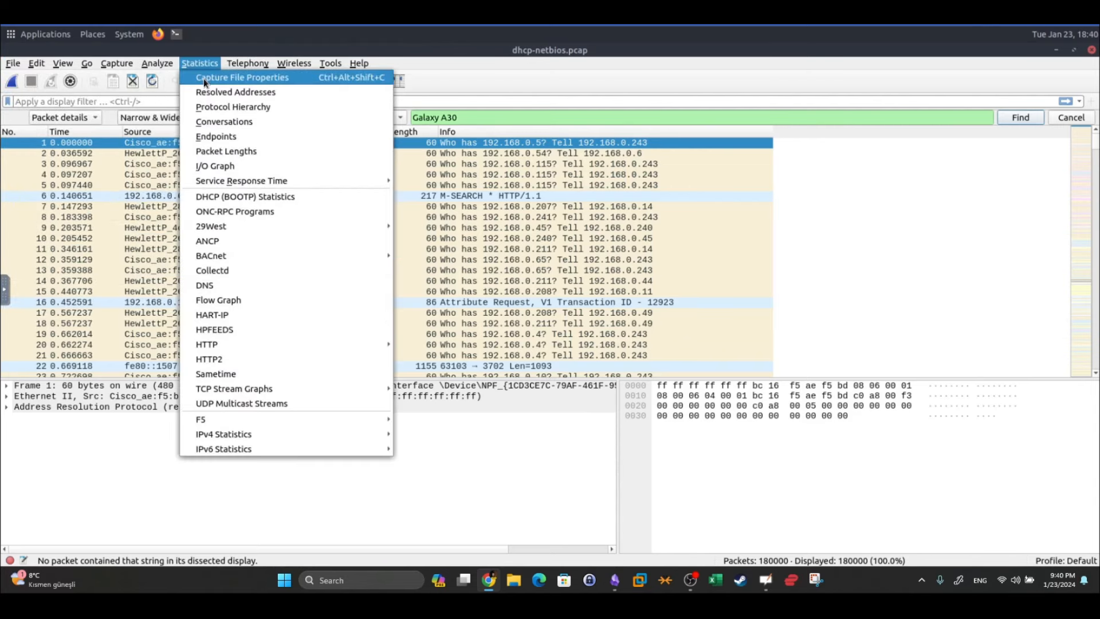
left_click(204, 78)
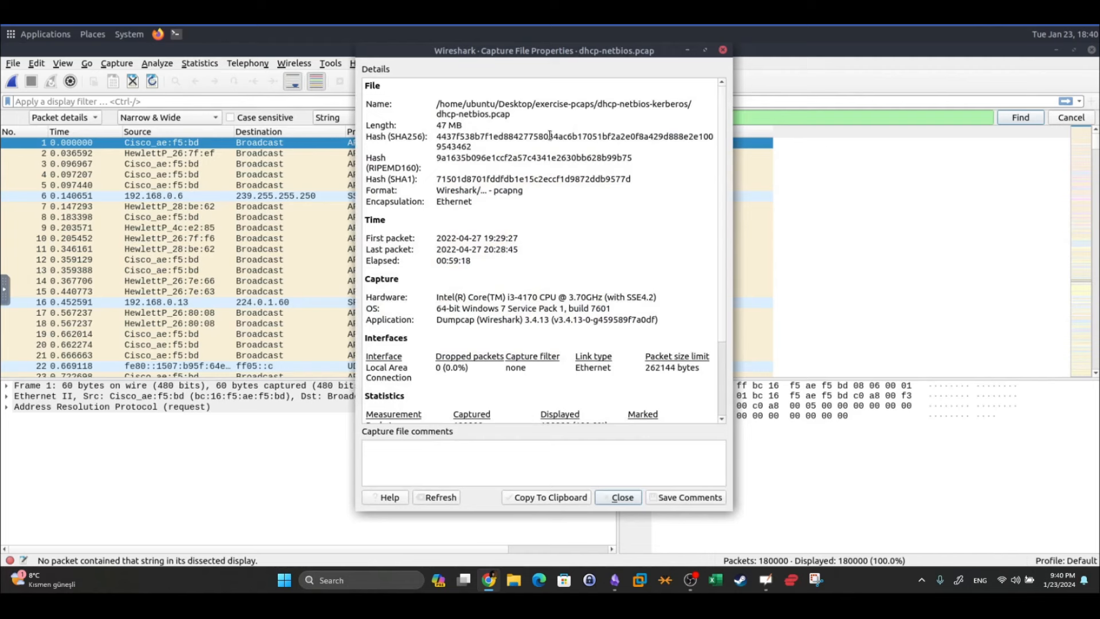
left_click_drag(598, 103, 681, 104)
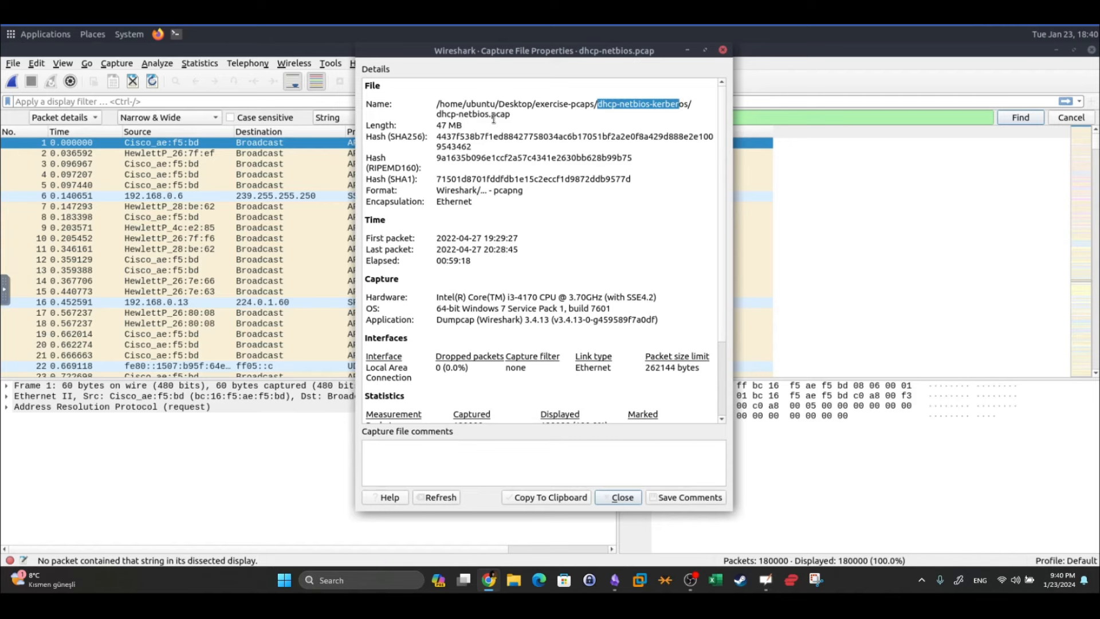
left_click(623, 498)
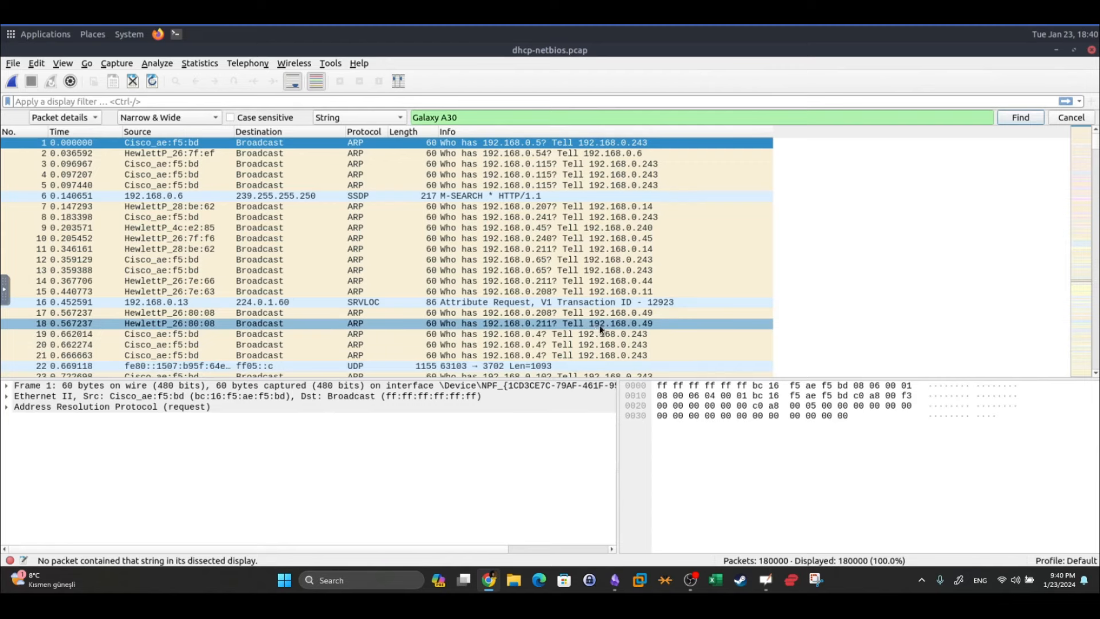
Close the packet search bar and apply the dhcp display filter, leaving 681 packets
scroll(407, 240, "down", 13)
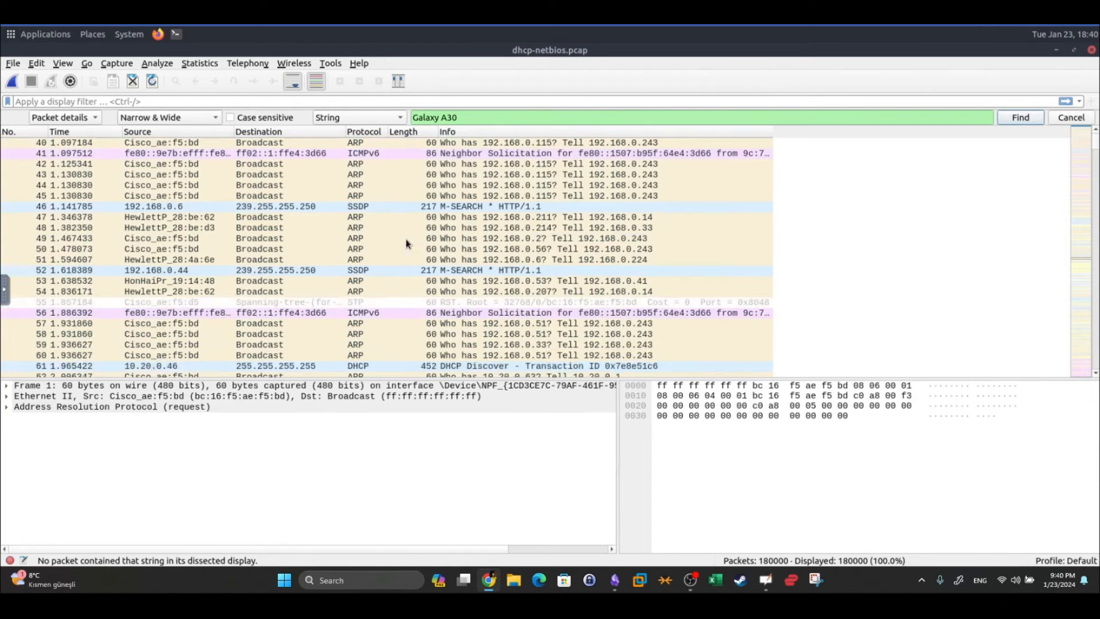
scroll(407, 240, "down", 10)
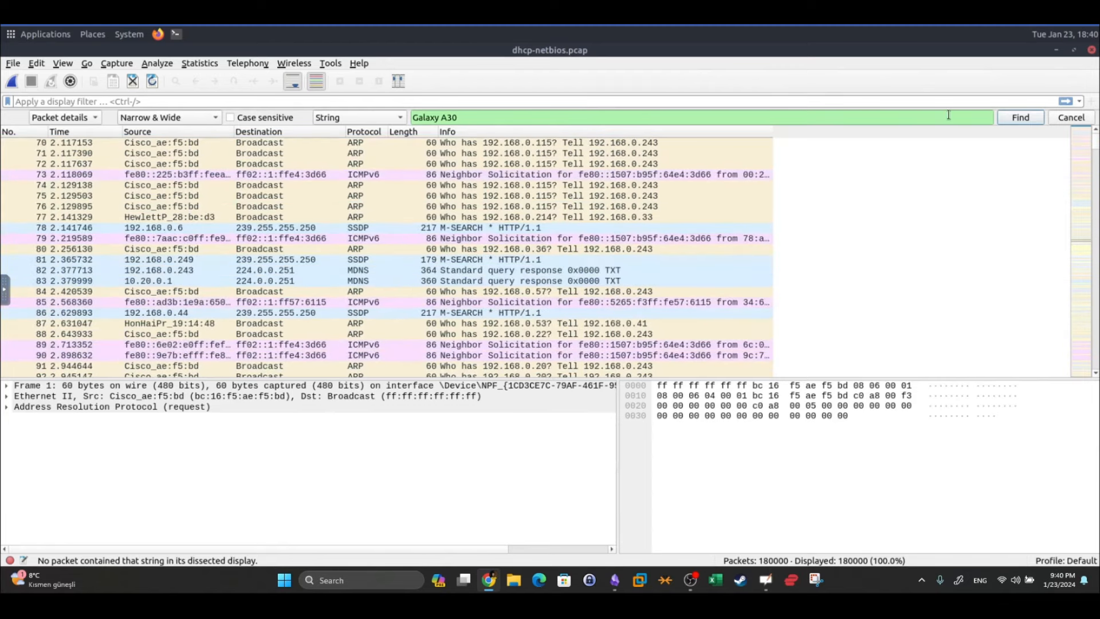
left_click(1072, 118)
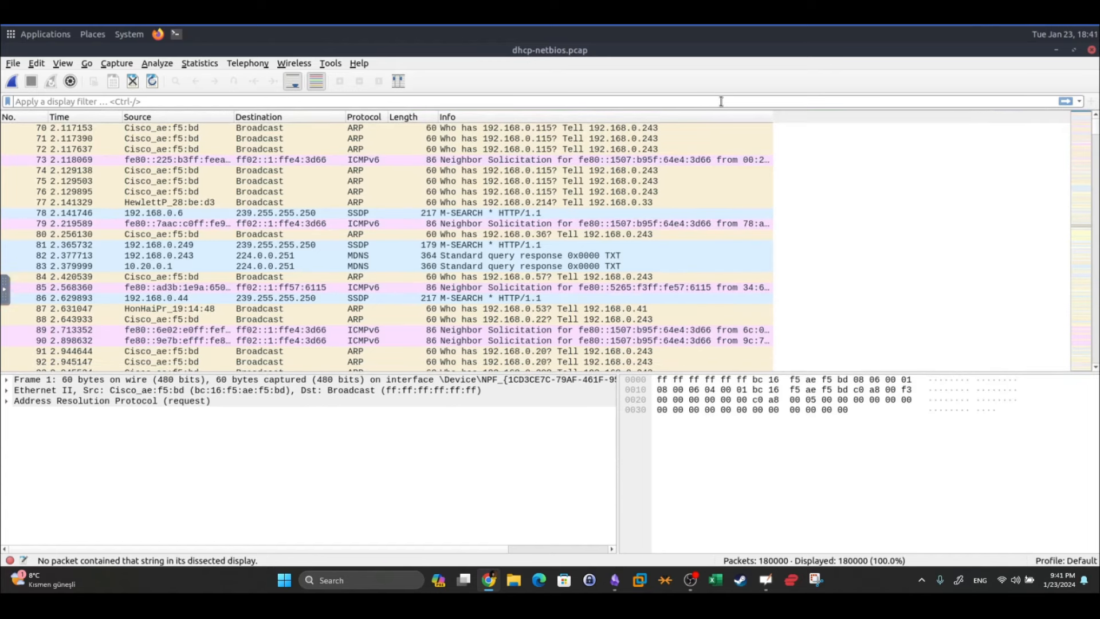
left_click(720, 101)
type("dhcp")
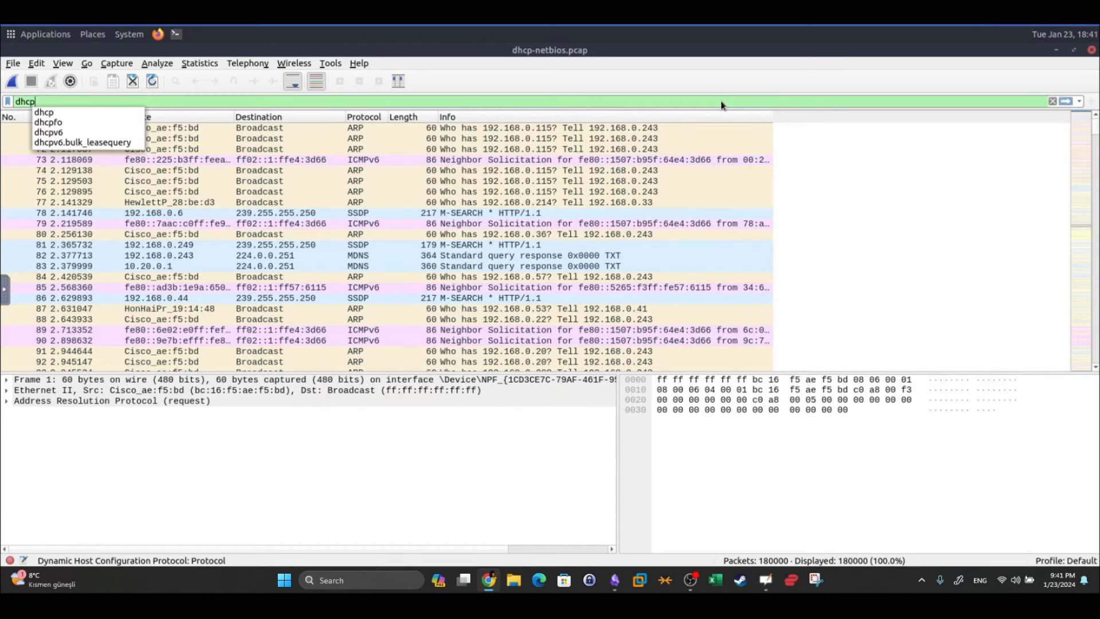
key("Return")
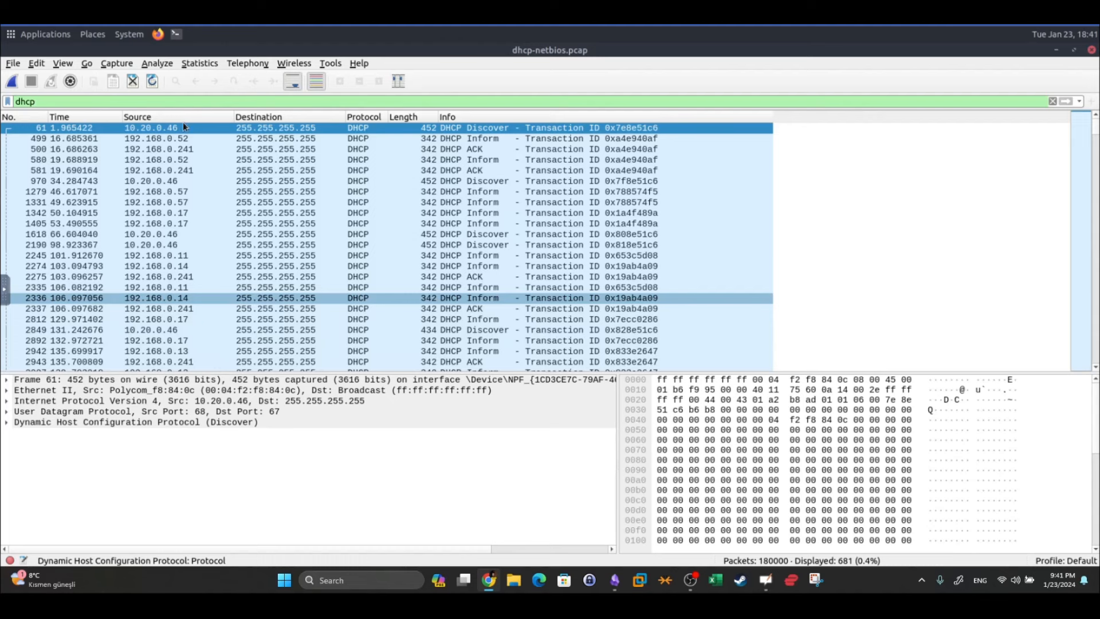
double_click(146, 101)
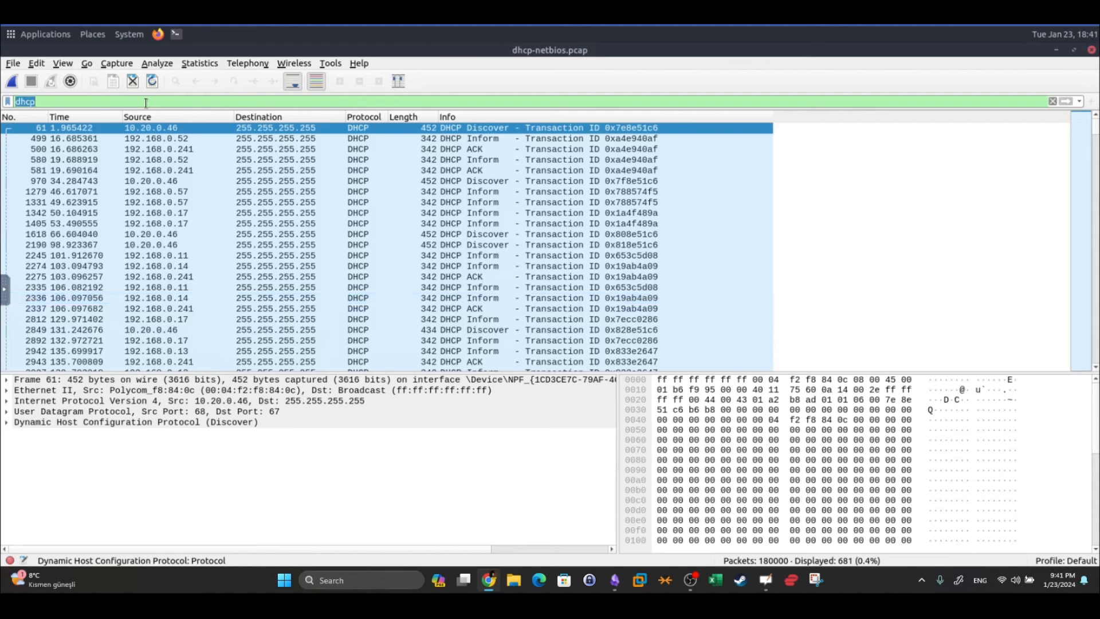
Apply the nbns display filter, narrowing the capture to 8779 packets
type("nbns")
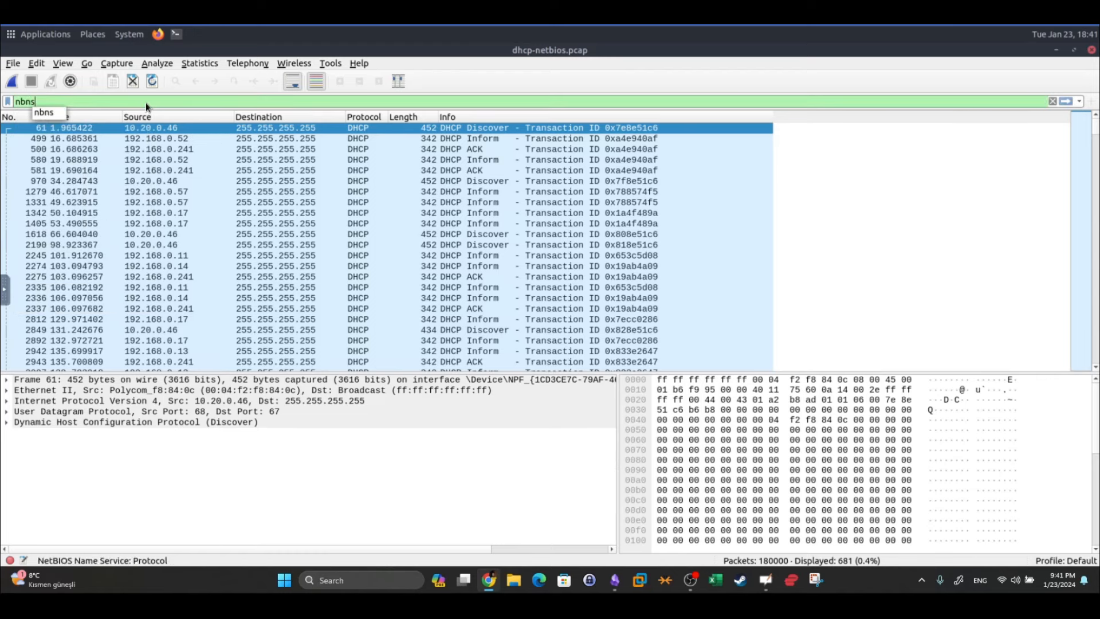
key("Return")
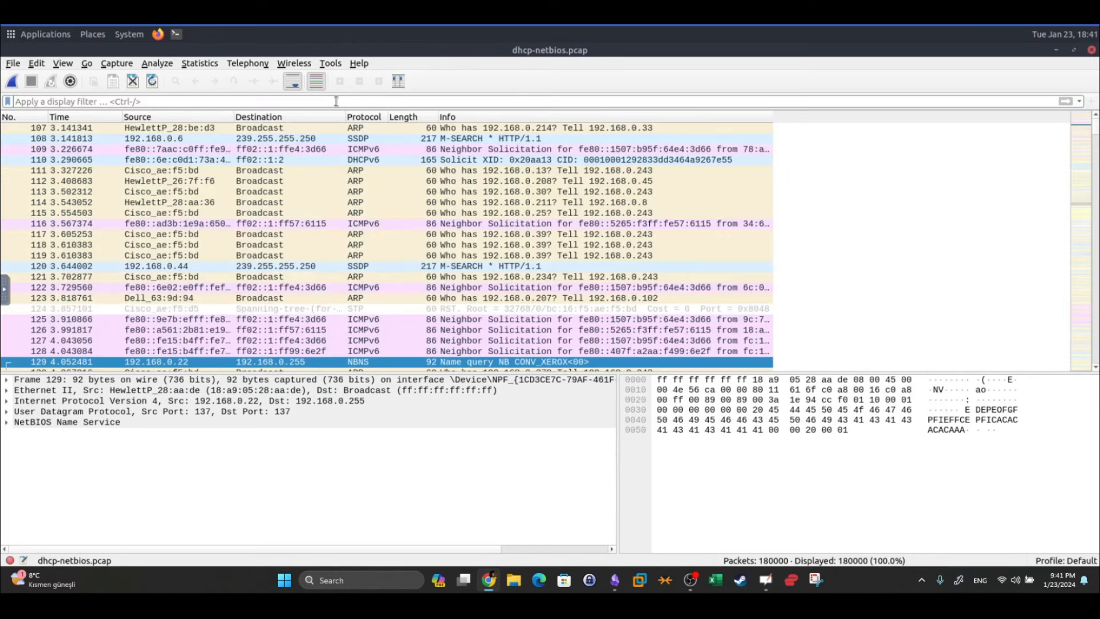
left_click(32, 101)
type("nbns")
key("Return")
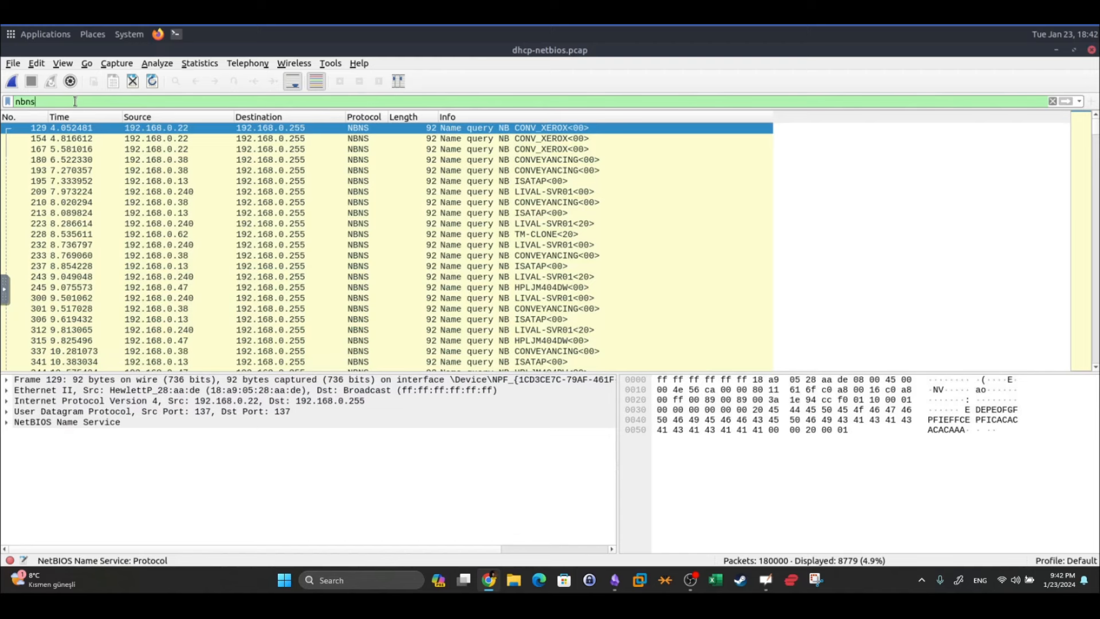
Enter nbns.flags.opcode == 5 as the filter, then switch to the Obsidian notes
double_click(11, 102)
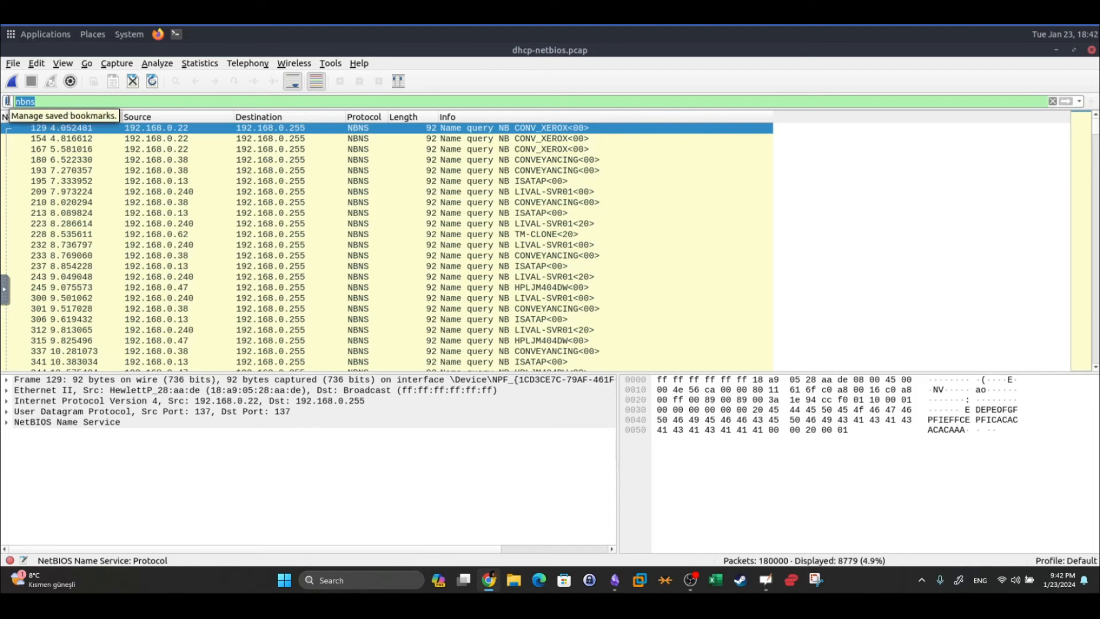
type("nbns.fla")
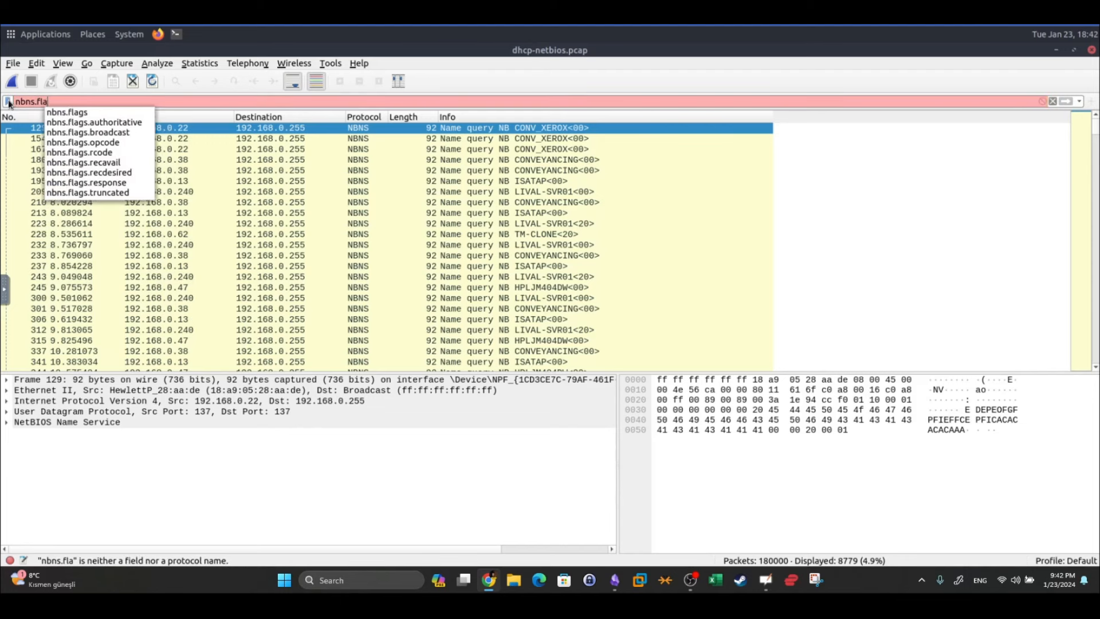
type("gs.op")
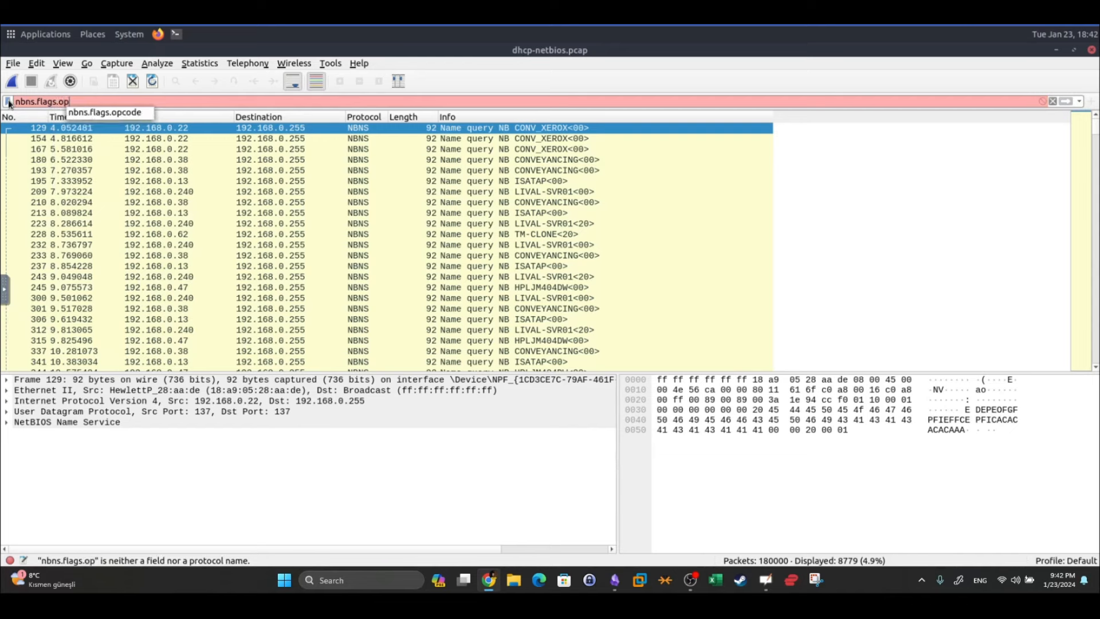
type("code == 5")
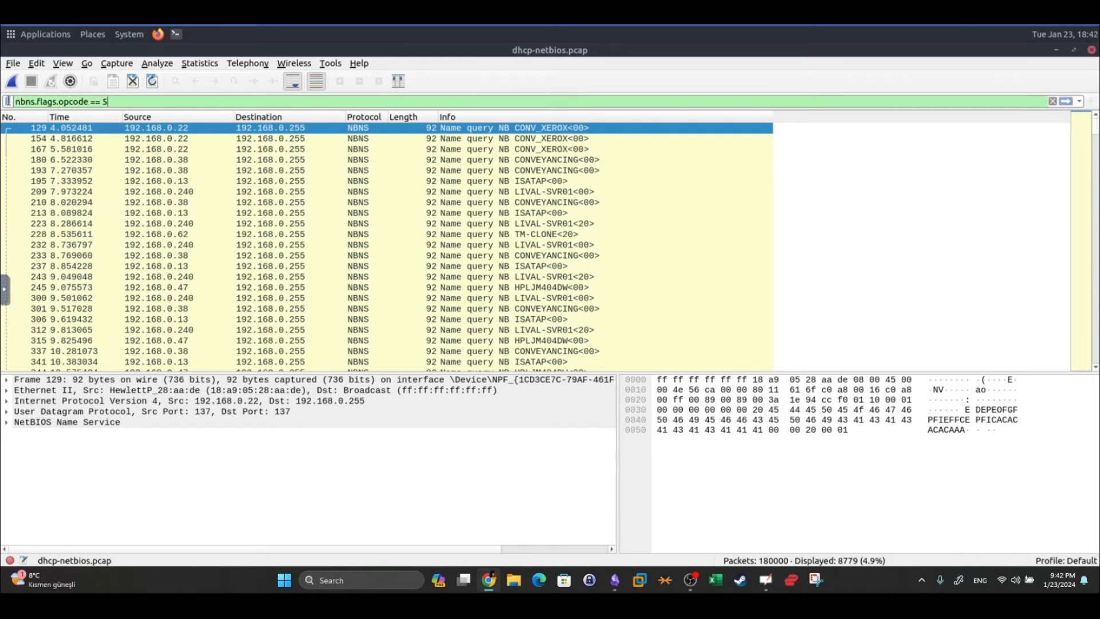
left_click(614, 579)
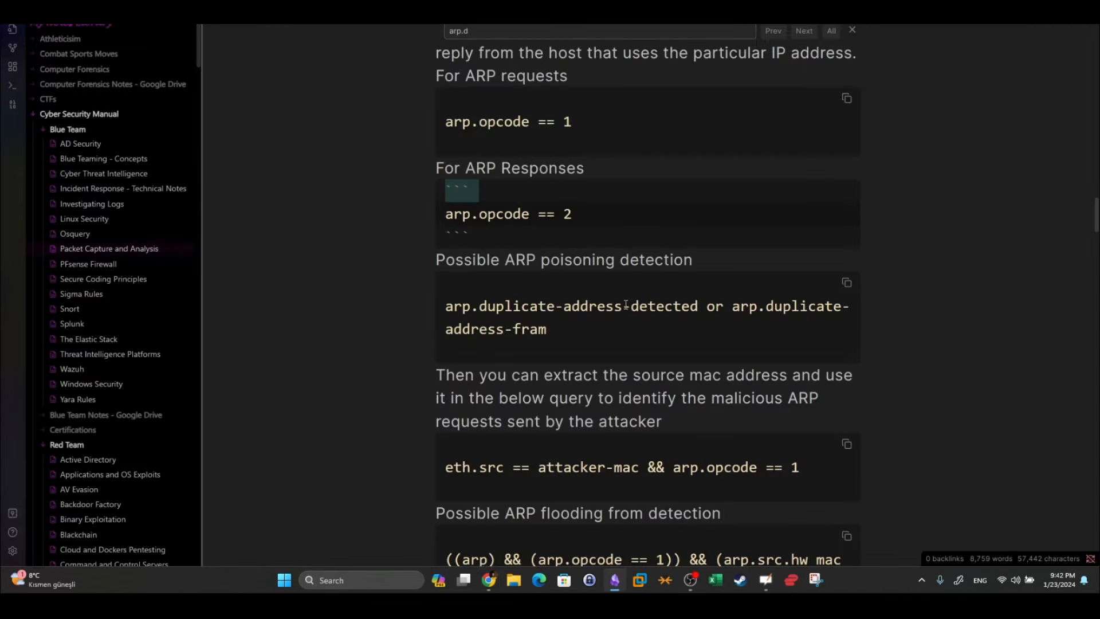
Read through the NBNS filter code blocks, including nbns.flags.opcode, in the Obsidian notes
scroll(659, 290, "down", 8)
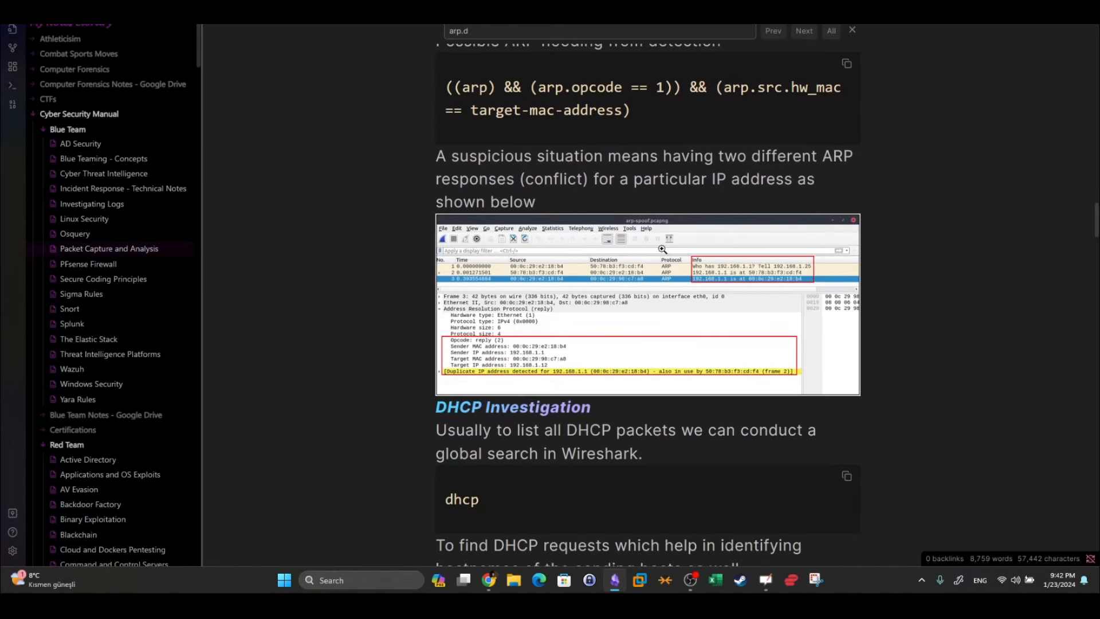
scroll(663, 250, "down", 3)
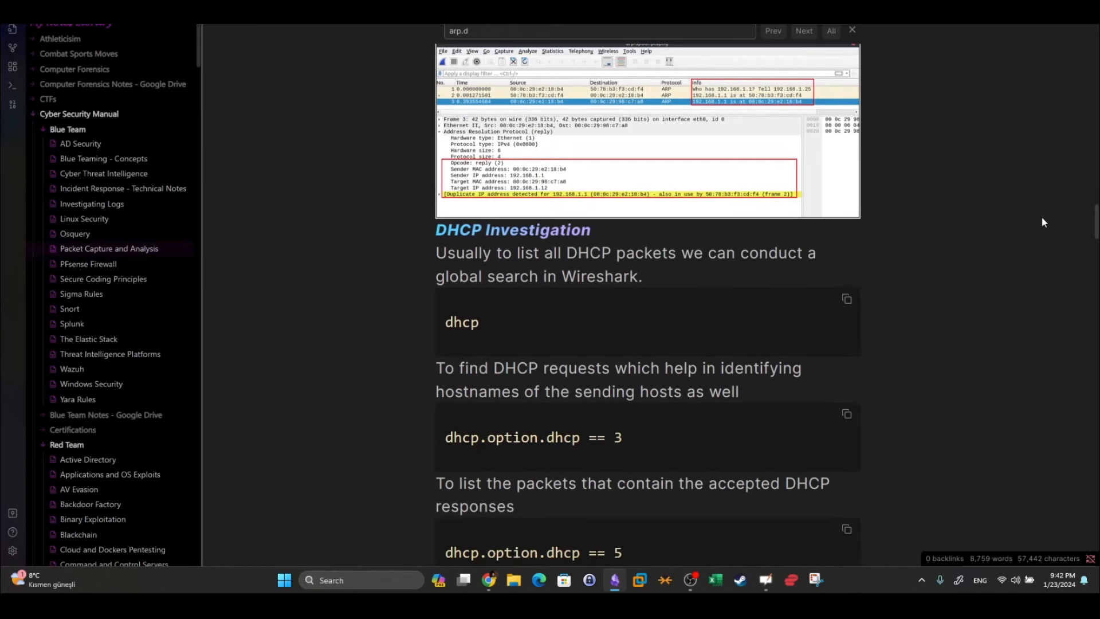
scroll(668, 230, "down", 20)
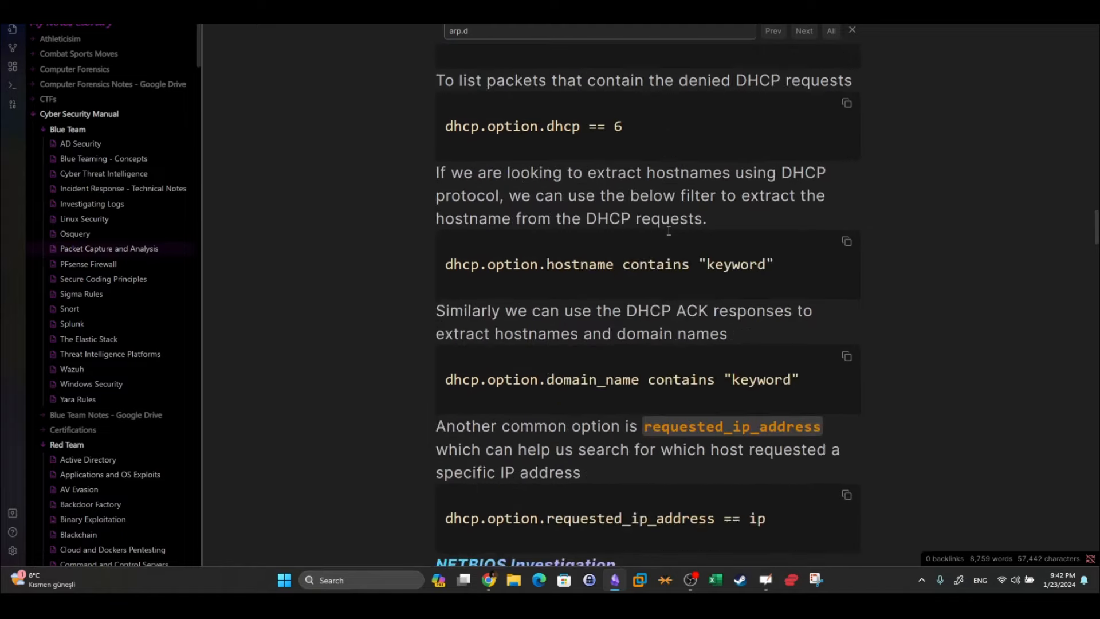
scroll(669, 230, "up", 2)
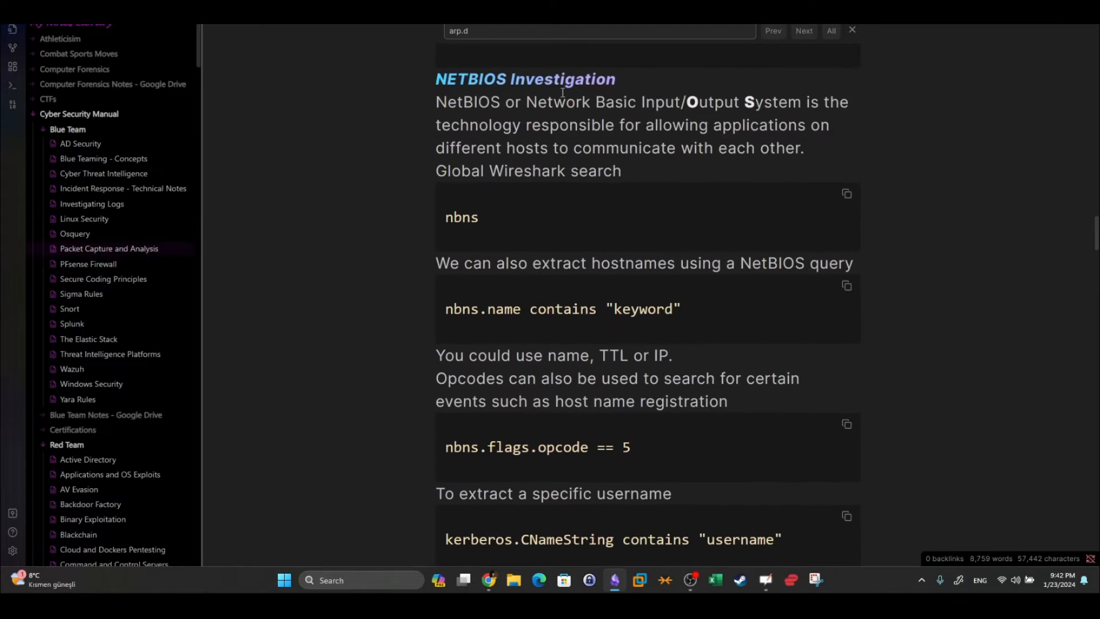
left_click(494, 222)
scroll(495, 223, "down", 5)
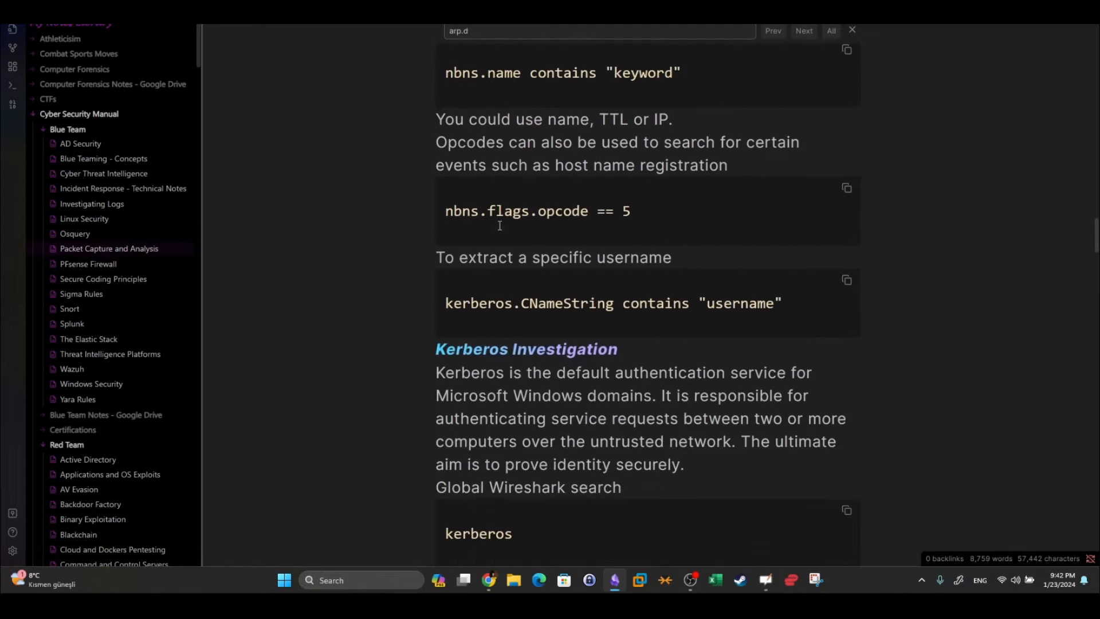
scroll(495, 223, "up", 2)
left_click(627, 269)
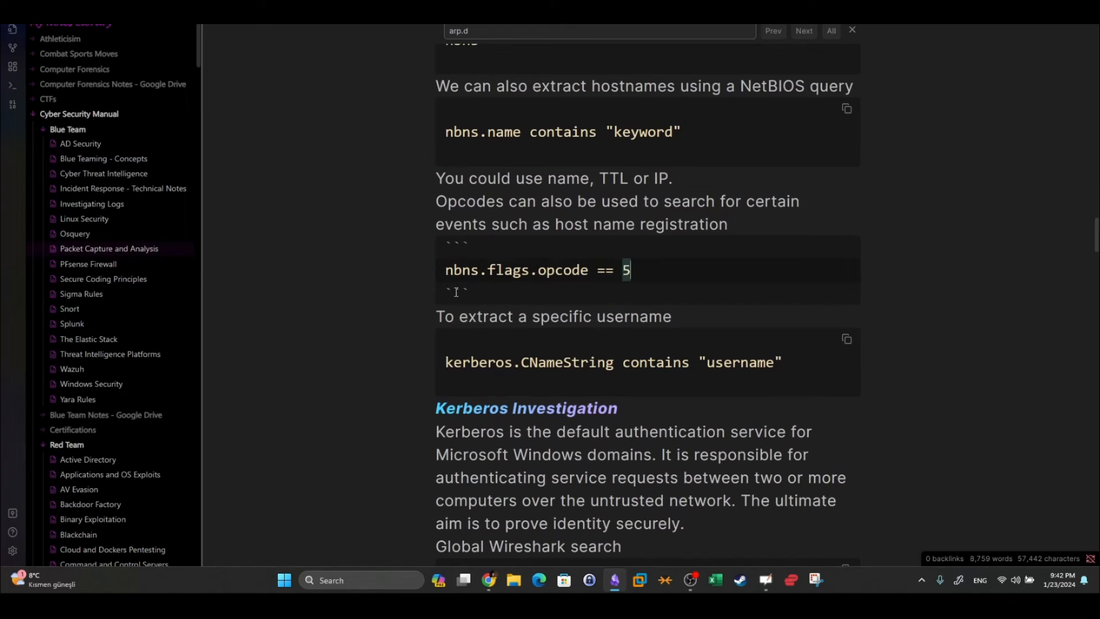
scroll(574, 272, "up", 10)
scroll(574, 272, "up", 10)
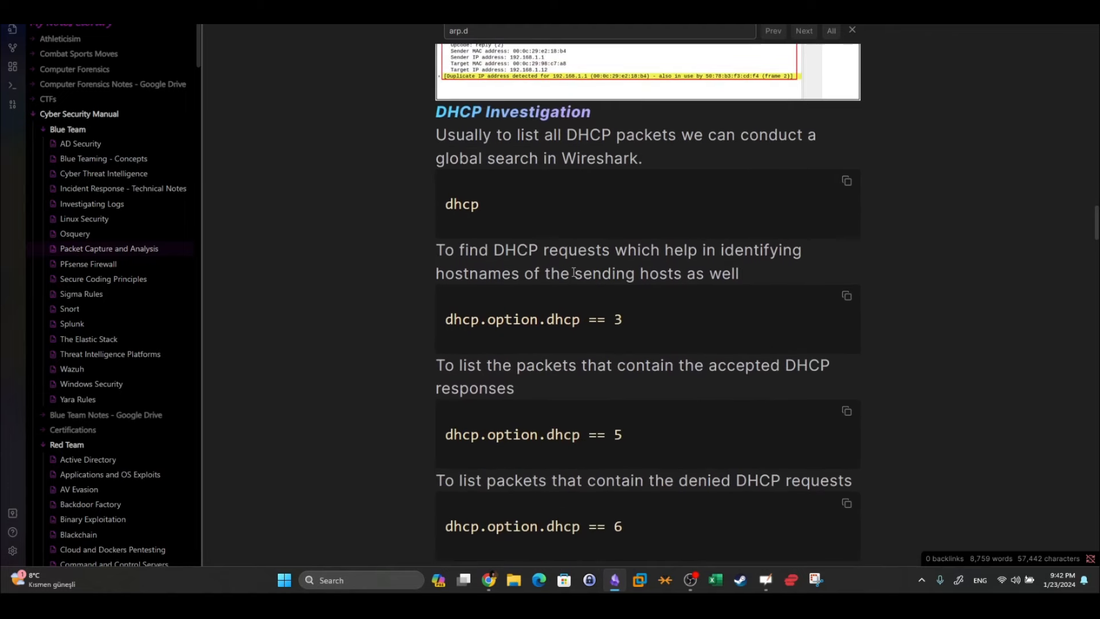
scroll(574, 272, "down", 1)
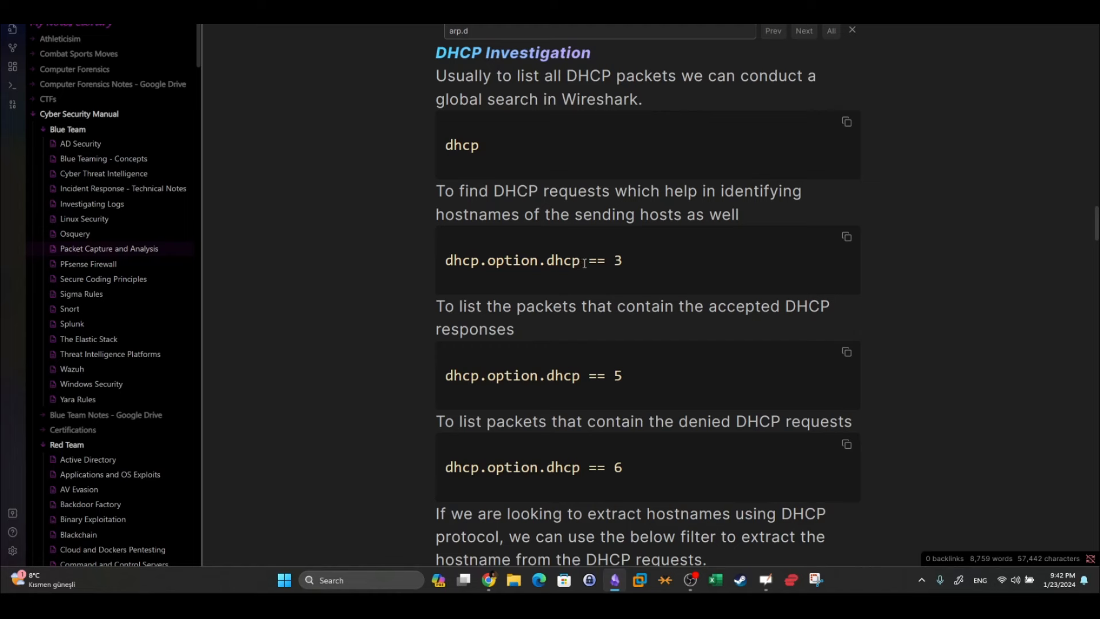
Highlight DHCP option values 3, 5 and 6 in the filter notes, then minimise Obsidian
left_click_drag(614, 263, 621, 261)
left_click_drag(487, 260, 529, 260)
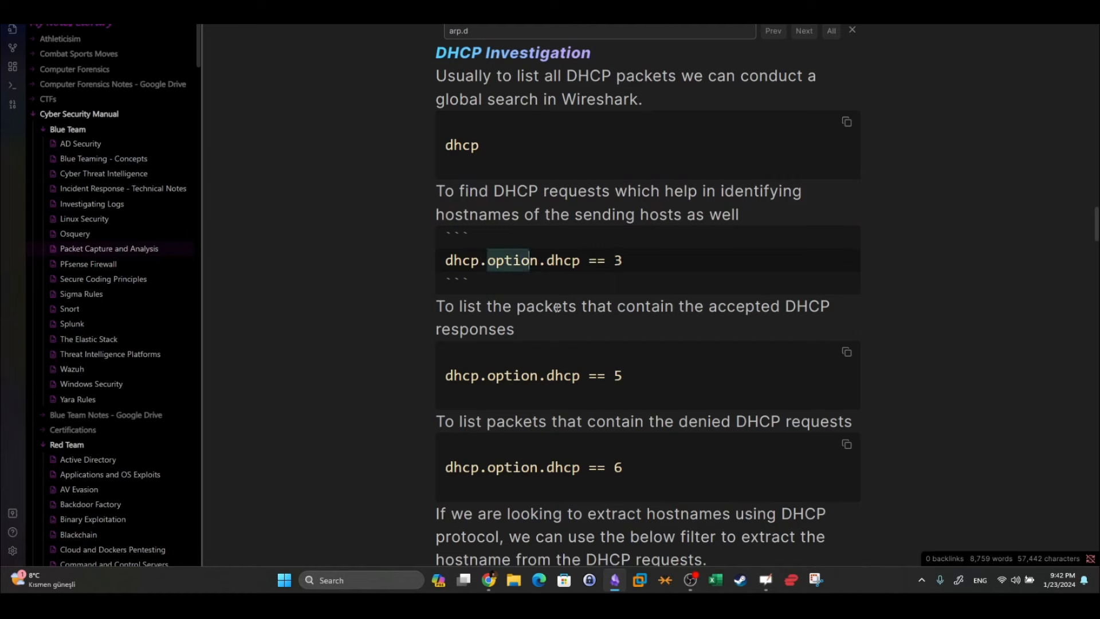
scroll(631, 270, "down", 2)
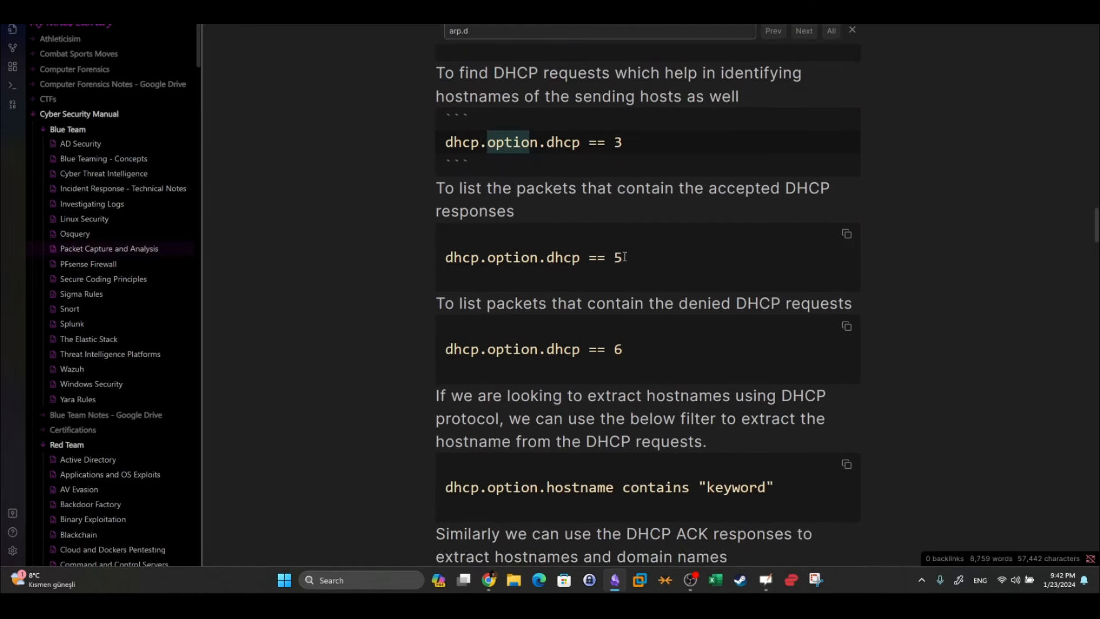
left_click_drag(623, 257, 613, 257)
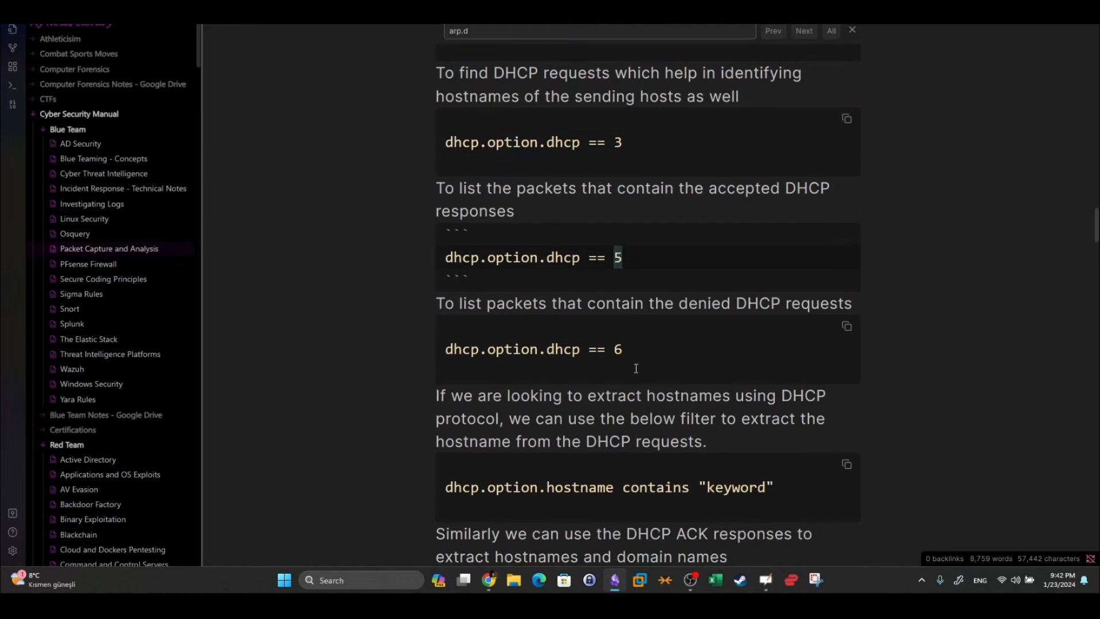
left_click_drag(624, 349, 613, 349)
left_click(616, 580)
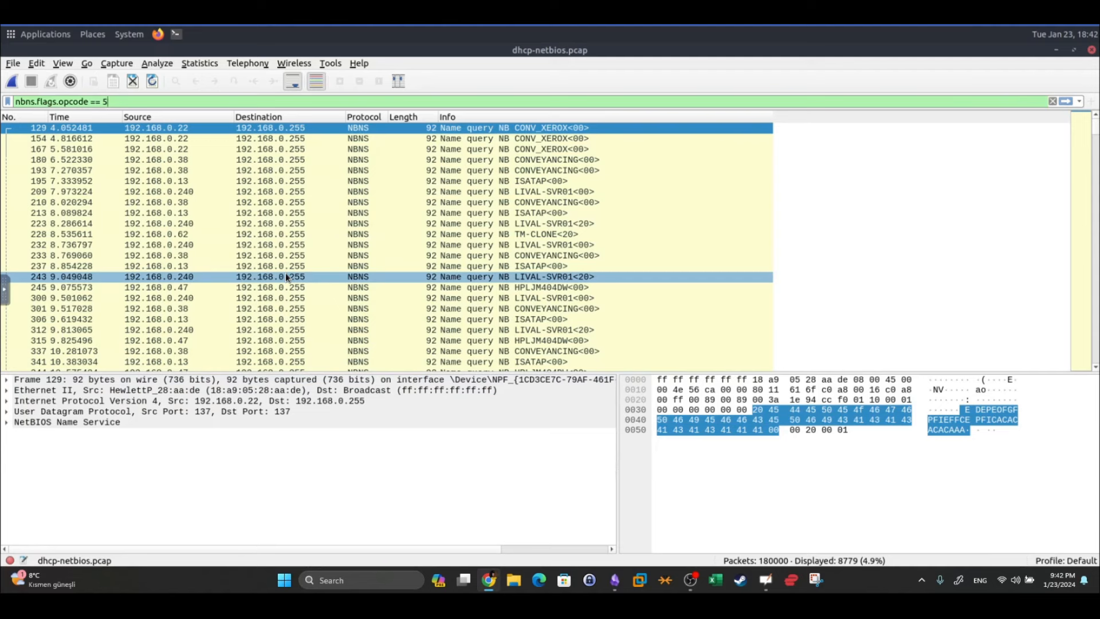
Select packet 223 and inspect its NetBIOS Name Service flags (0x0110) bit breakdown
left_click(387, 222)
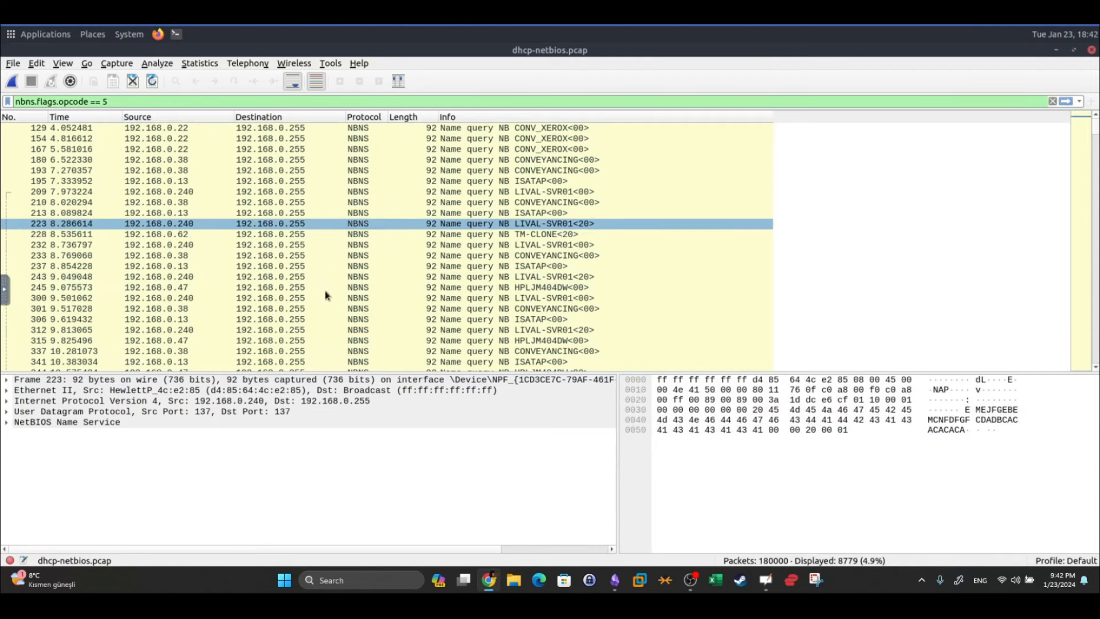
left_click(7, 422)
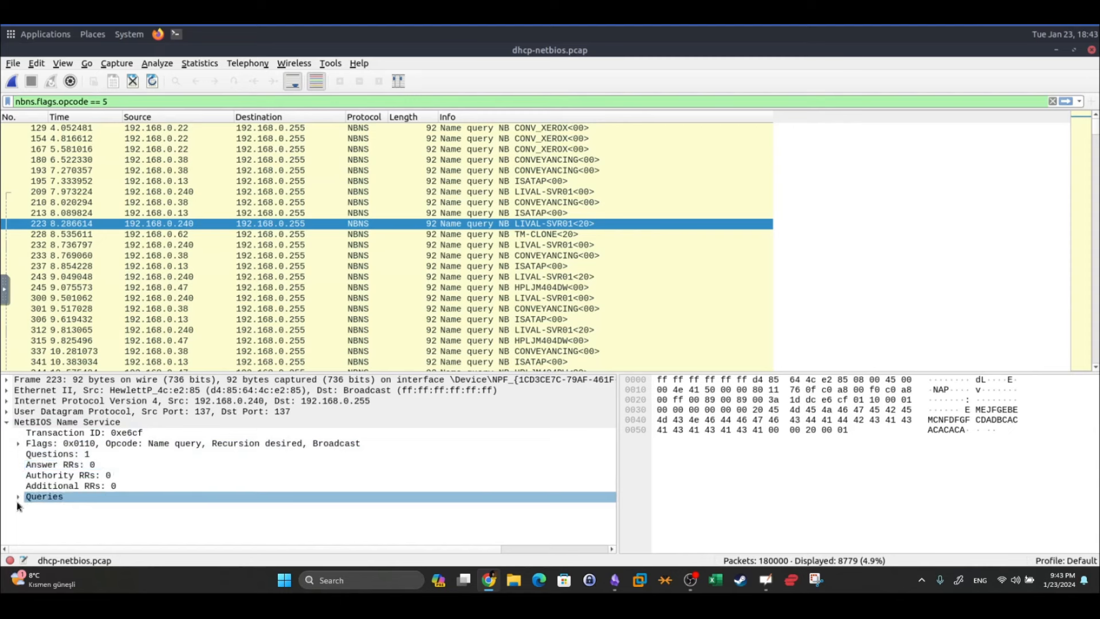
left_click(17, 445)
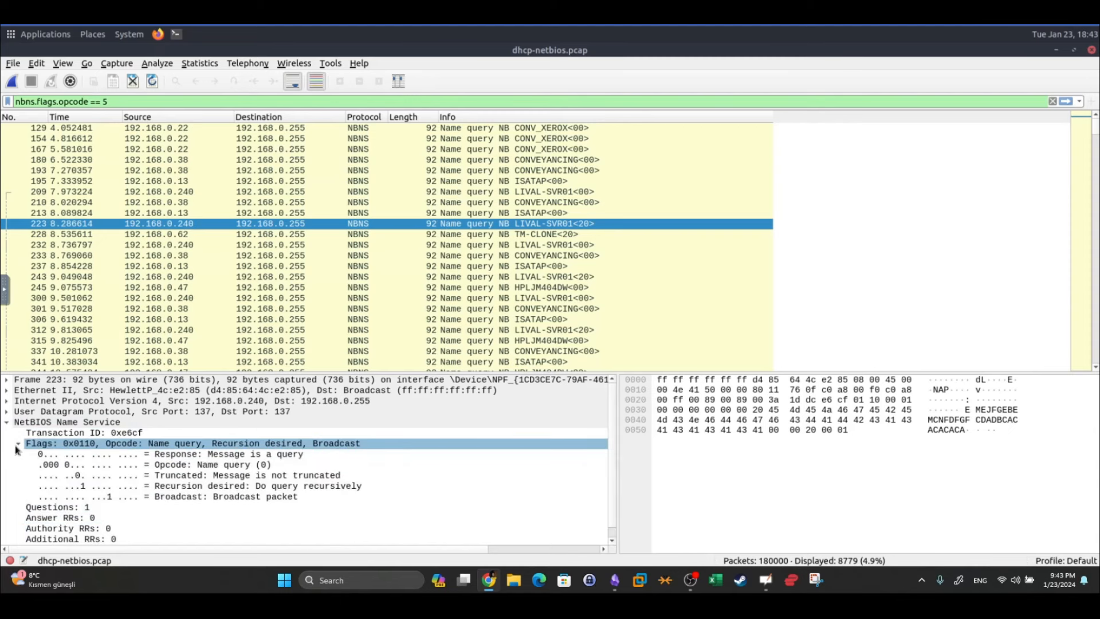
left_click(18, 444)
left_click(18, 444)
left_click(18, 444)
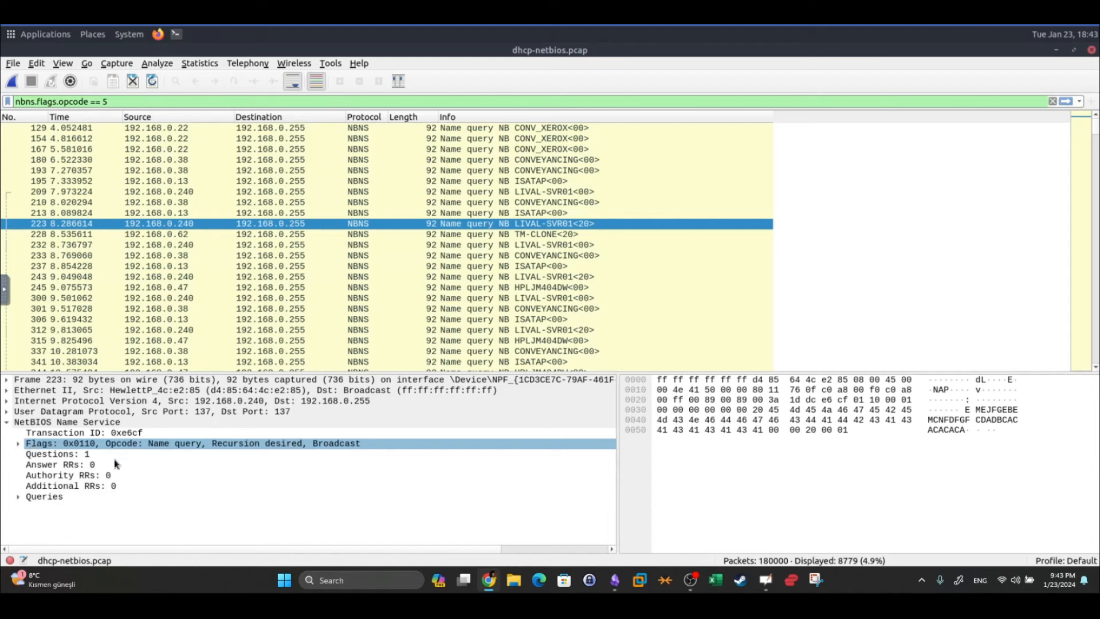
Inspect packet 223's Queries, Answer RRs and Additional RRs fields
left_click(19, 495)
left_click(19, 494)
left_click(69, 485)
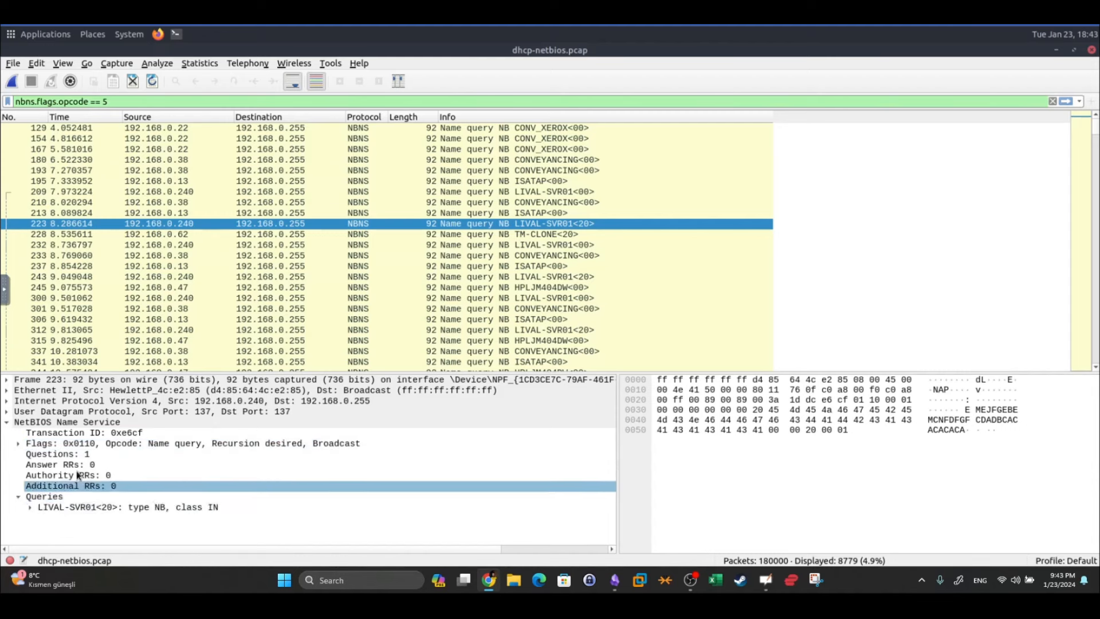
left_click(69, 465)
left_click(25, 497)
left_click(20, 495)
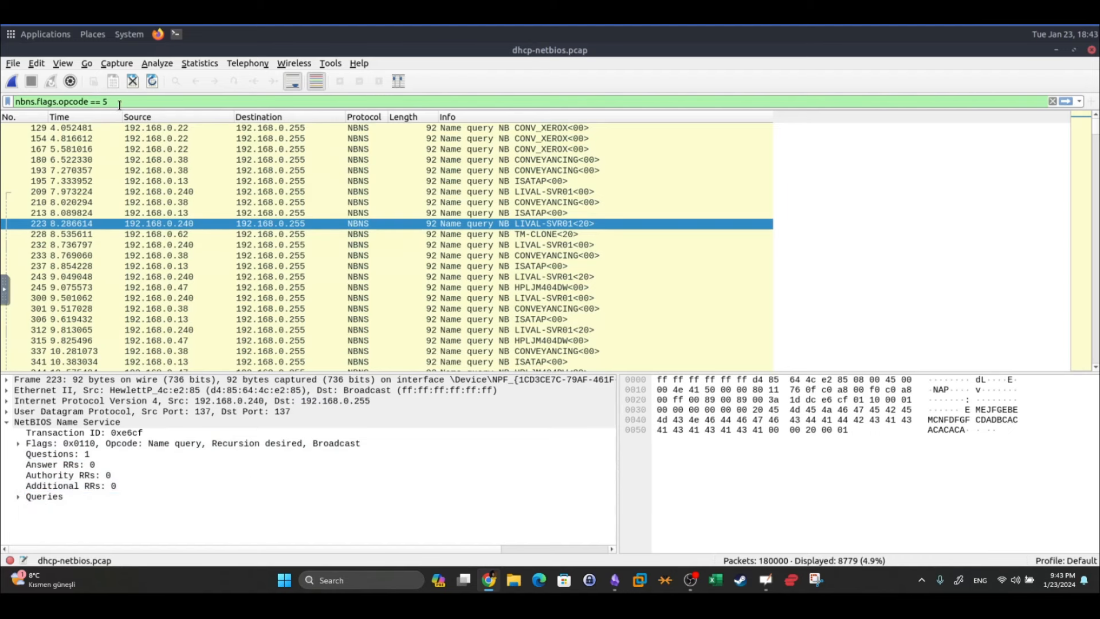
Check the workstation name in the TryHackMe NetBIOS question, then return to Wireshark
key("alt+Tab")
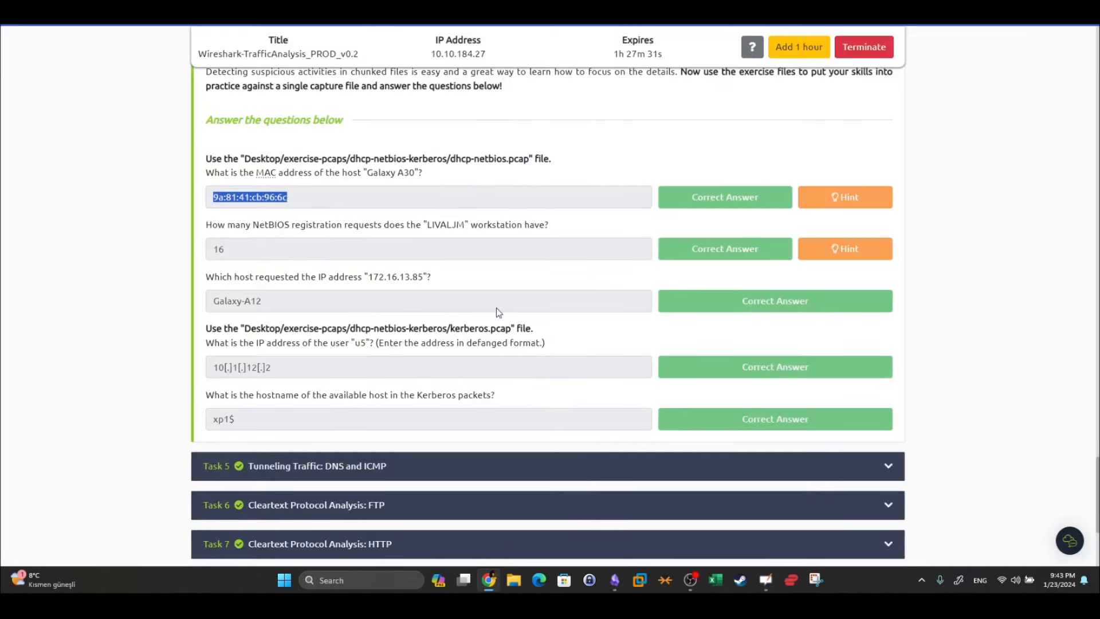
left_click_drag(424, 225, 472, 236)
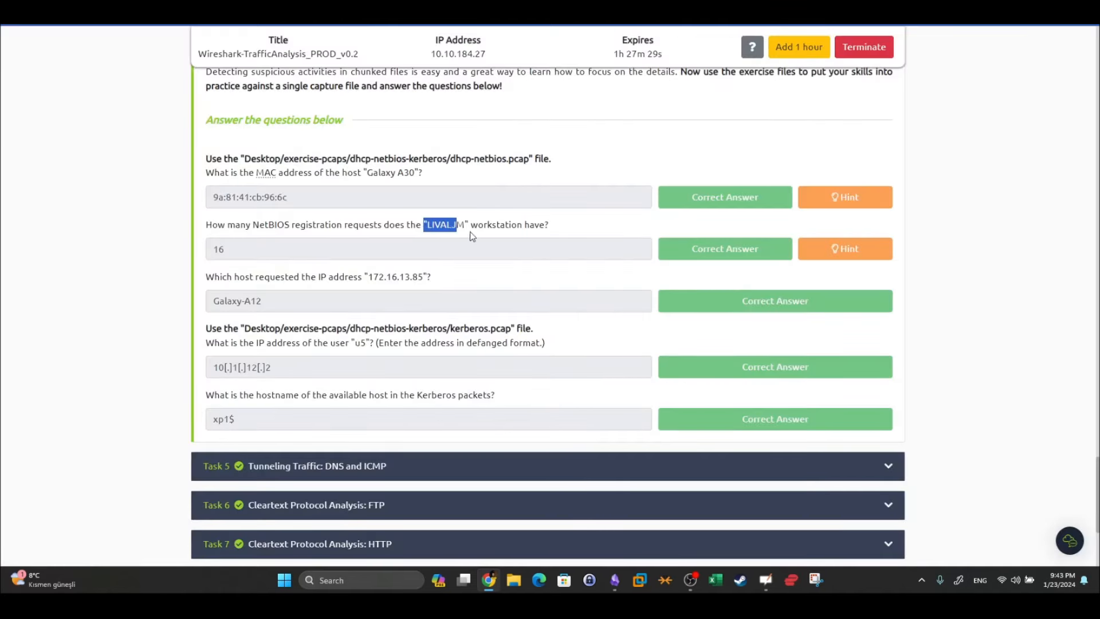
key("alt+Tab")
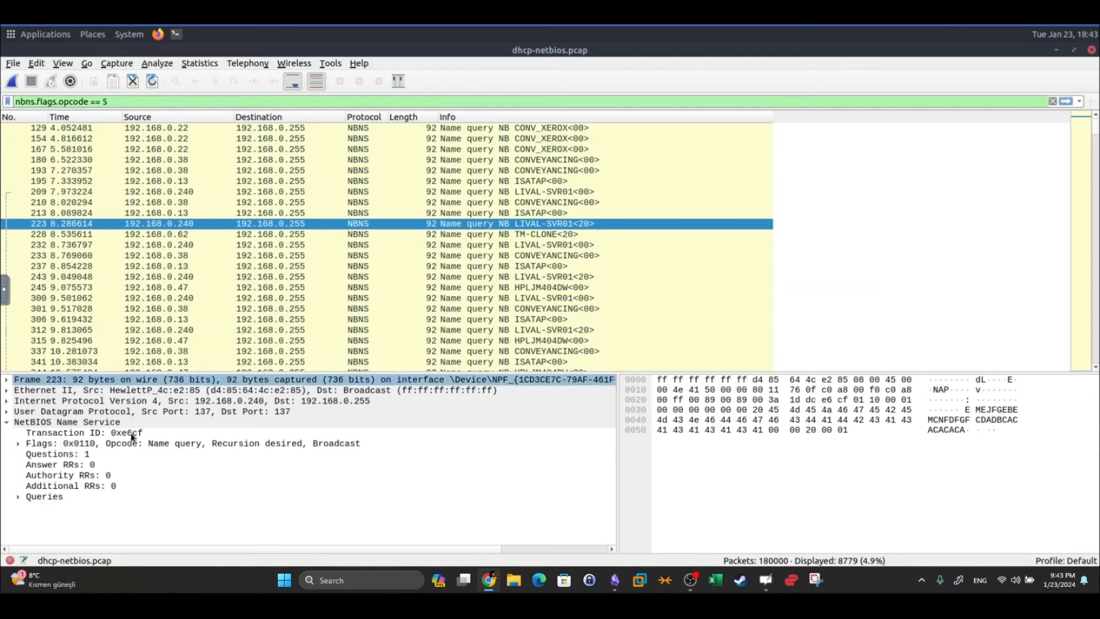
Expand Queries and the LIVAL-SVR01<20> entry to show its name, type and class
left_click(19, 497)
left_click(17, 497)
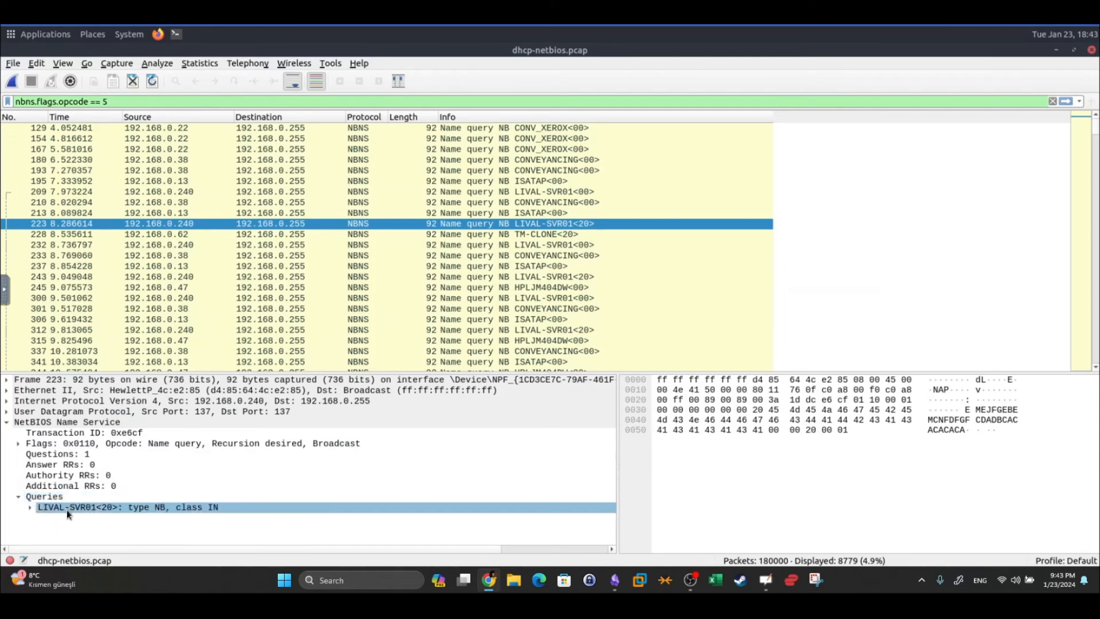
left_click(30, 508)
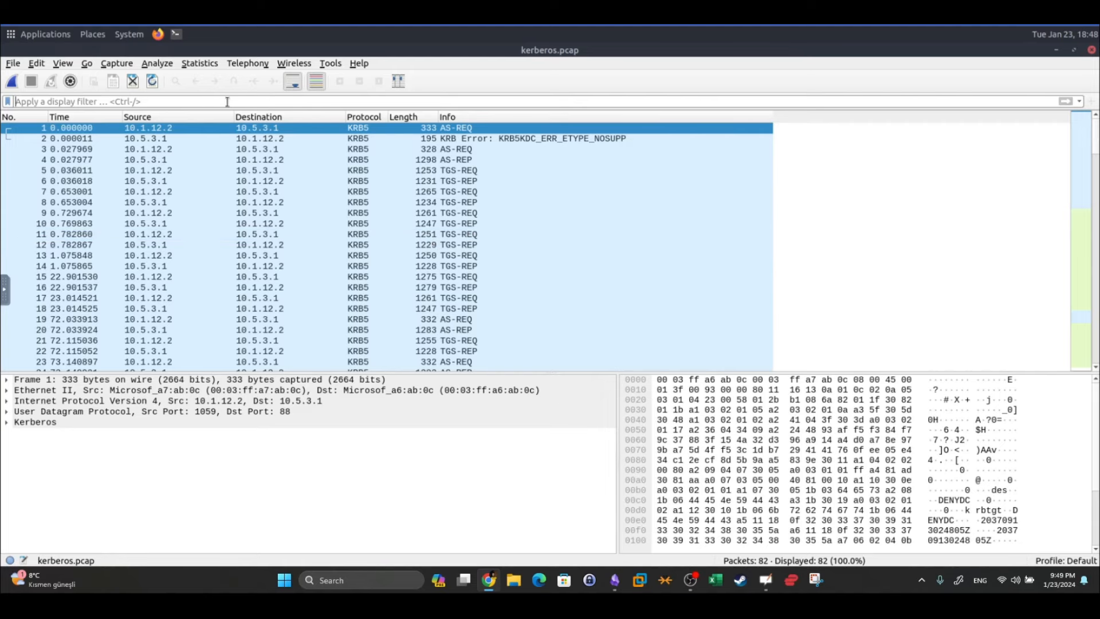
Find the kerberos filter under Kerberos Investigation in the notes, then minimise Obsidian
left_click(615, 580)
scroll(556, 338, "down", 5)
scroll(555, 339, "up", 3)
scroll(550, 402, "down", 10)
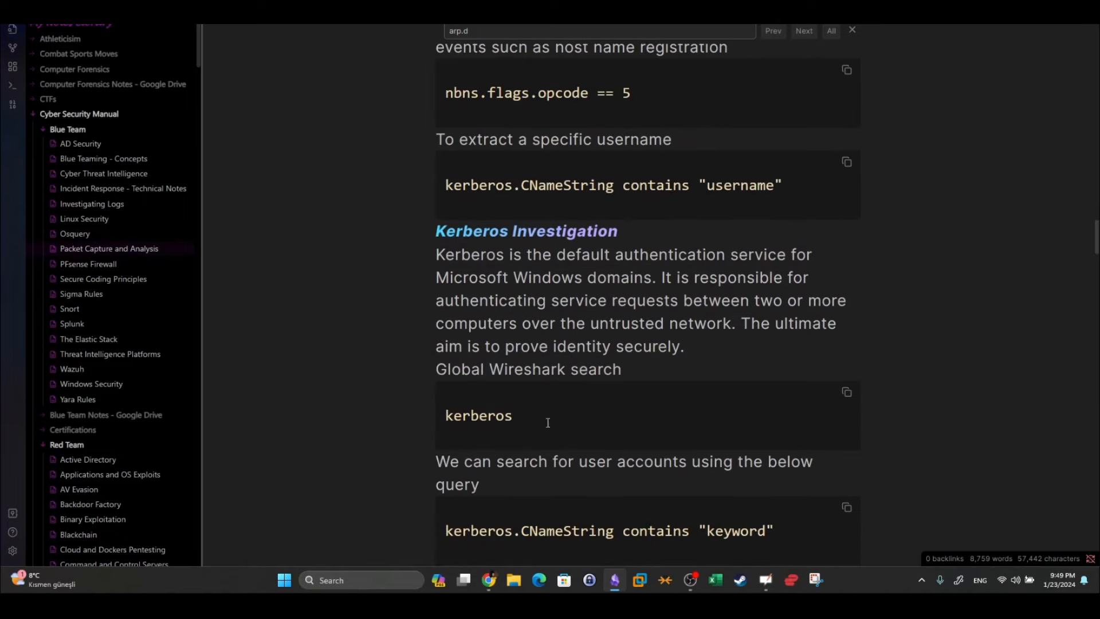
left_click_drag(548, 421, 444, 417)
left_click(615, 579)
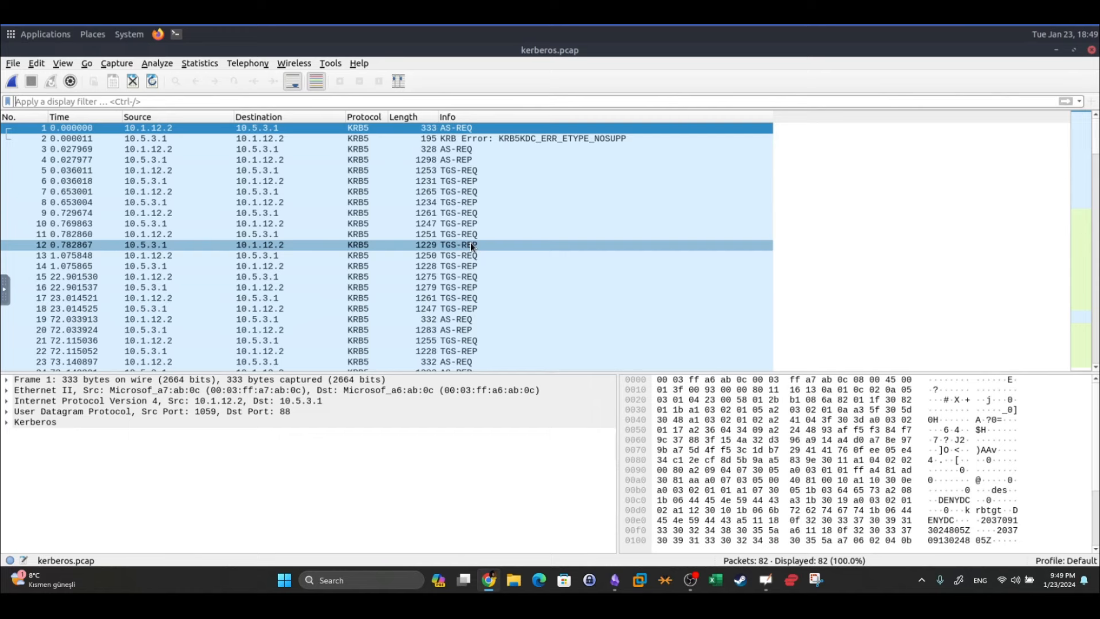
Select TGS-REP frame 8 and expand its Kerberos tgs-rep fields
left_click(347, 204)
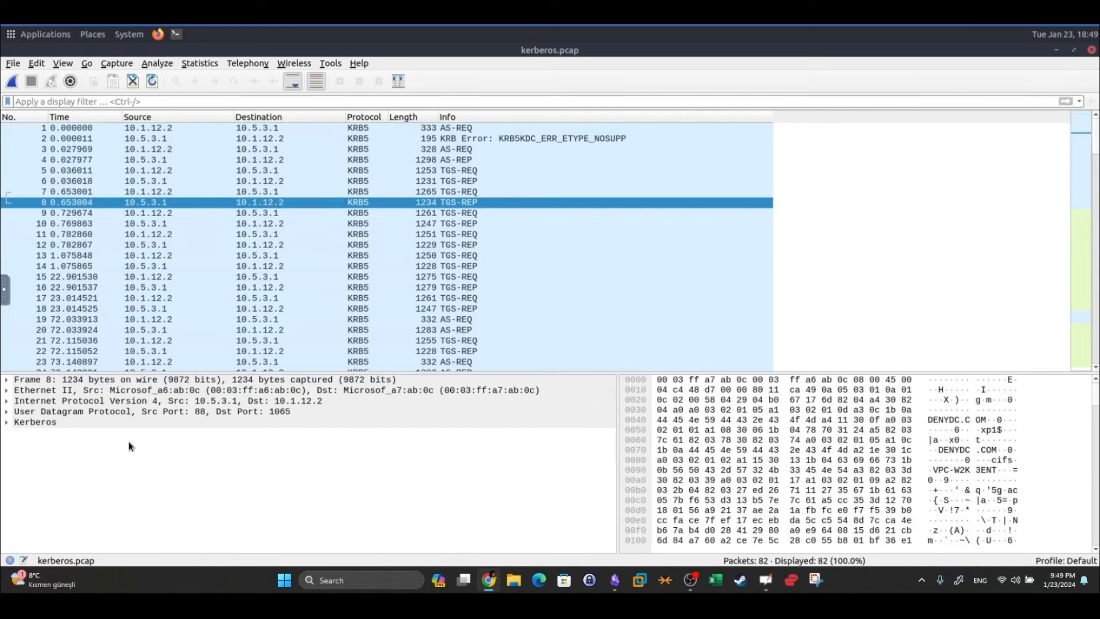
left_click(80, 424)
left_click(52, 434)
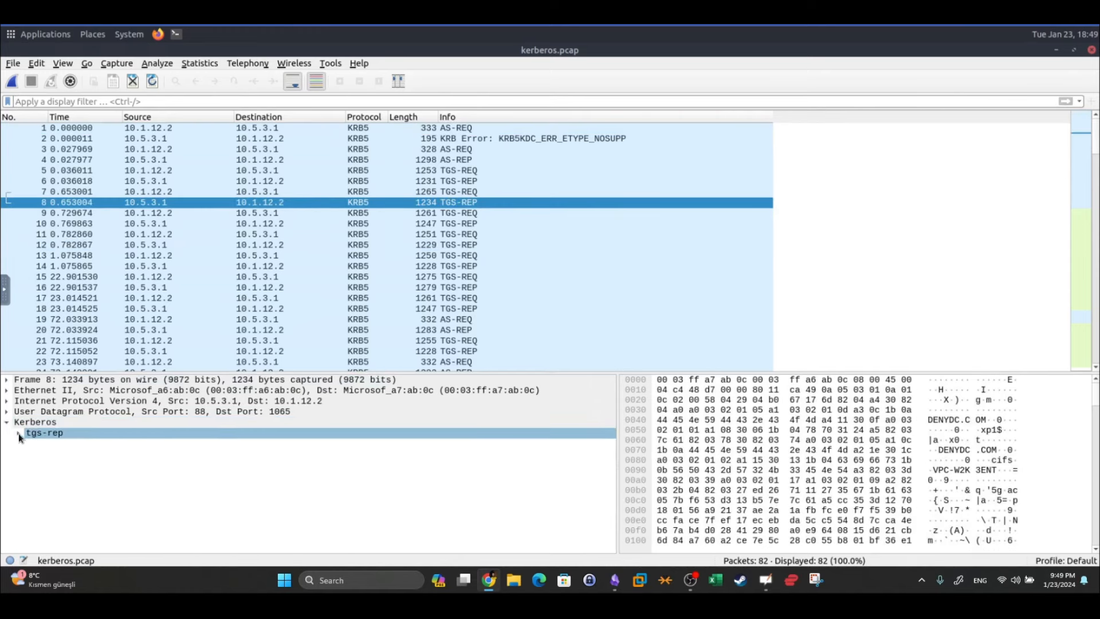
left_click(18, 434)
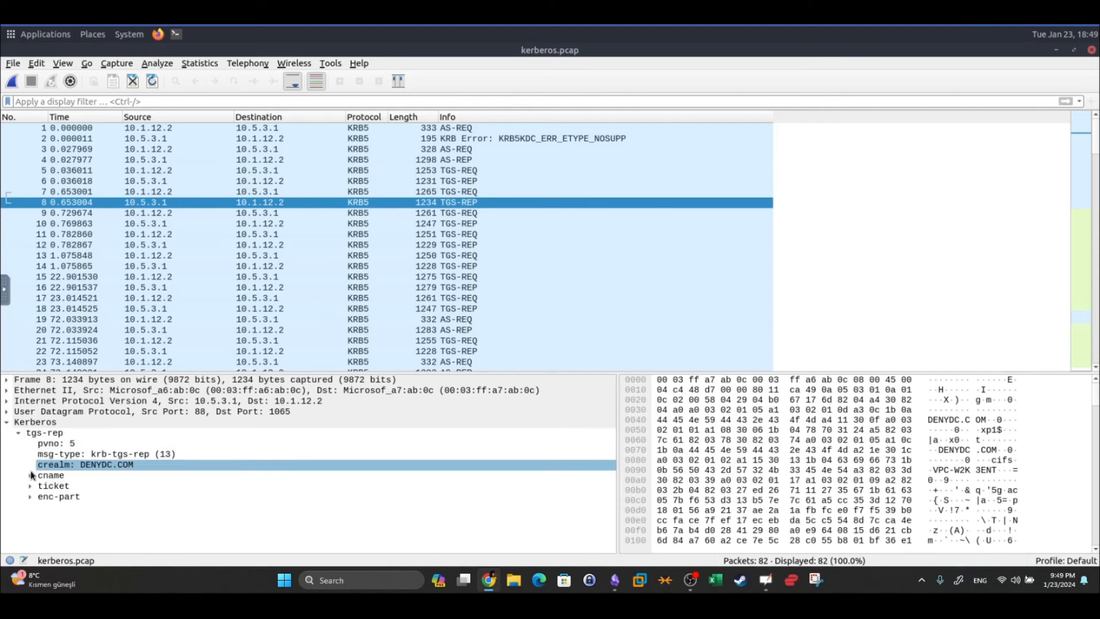
left_click(57, 487)
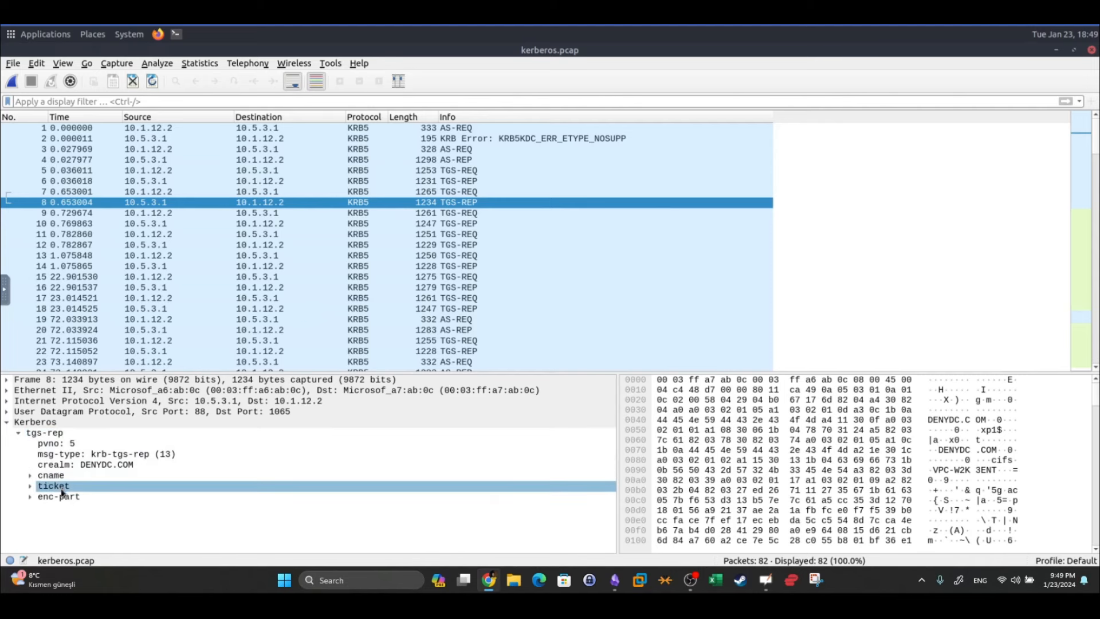
Expand cname down to CNameString xp1$, then unfold the ticket's realm and sname
left_click(63, 480)
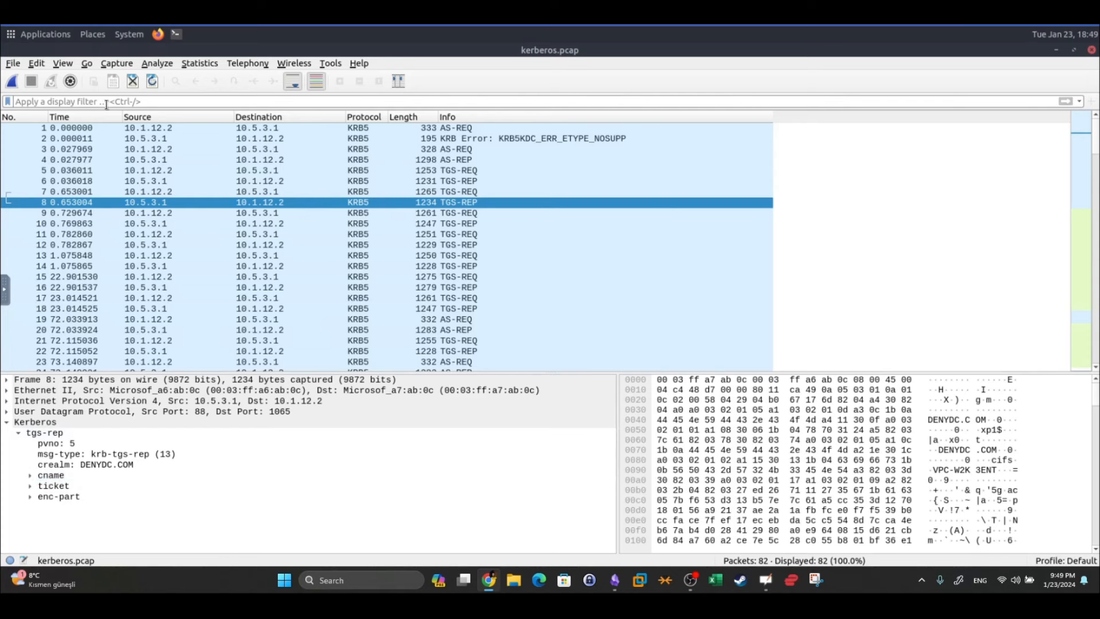
left_click(29, 475)
left_click(98, 497)
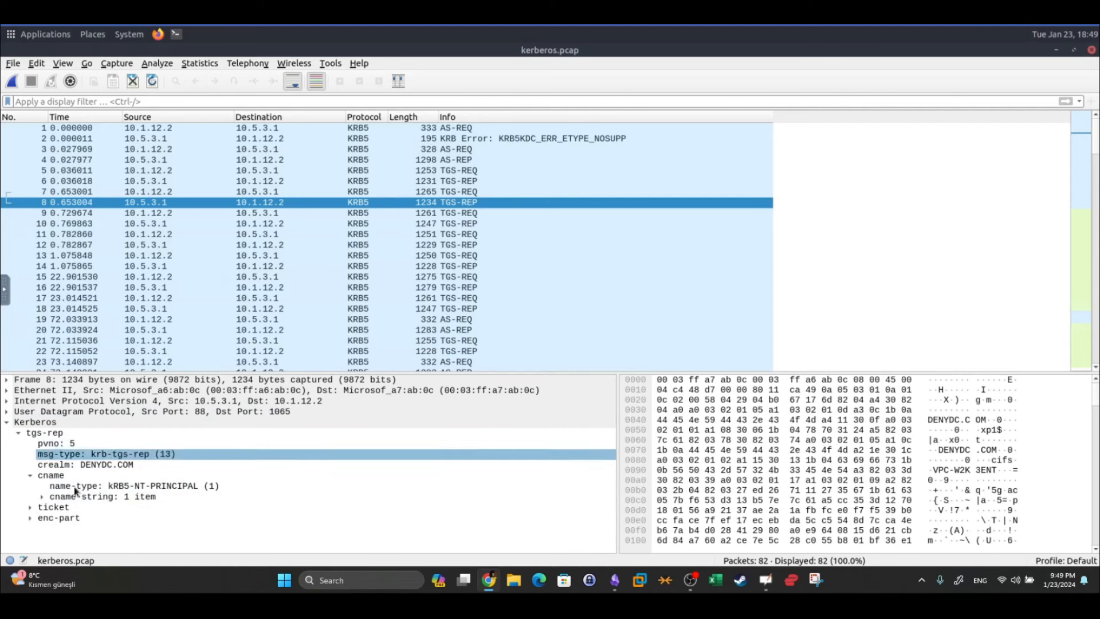
left_click(41, 497)
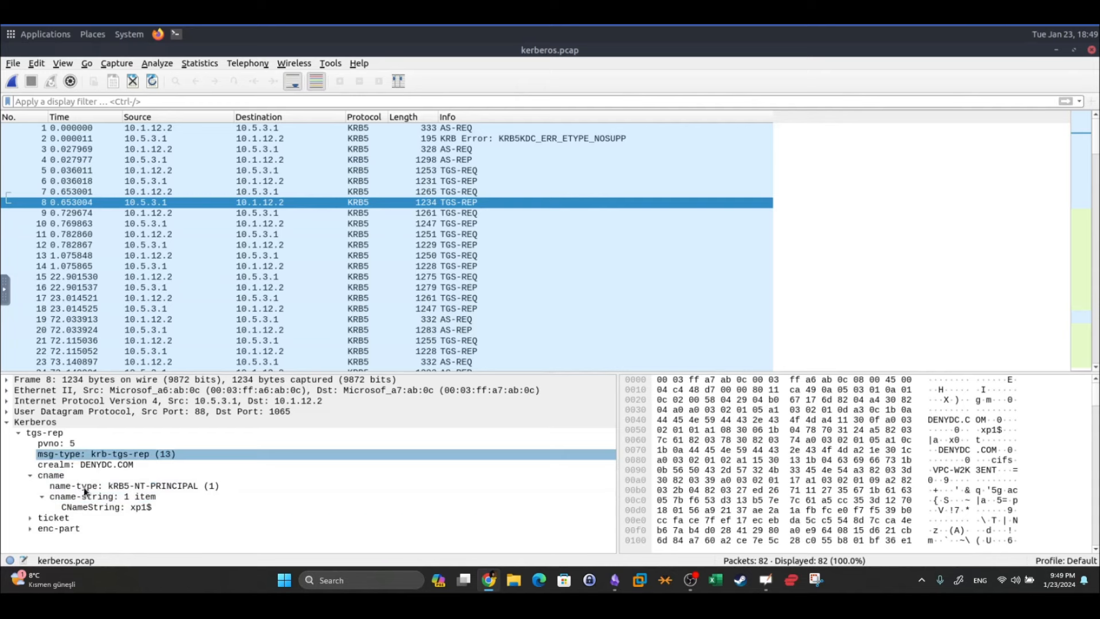
left_click(87, 507)
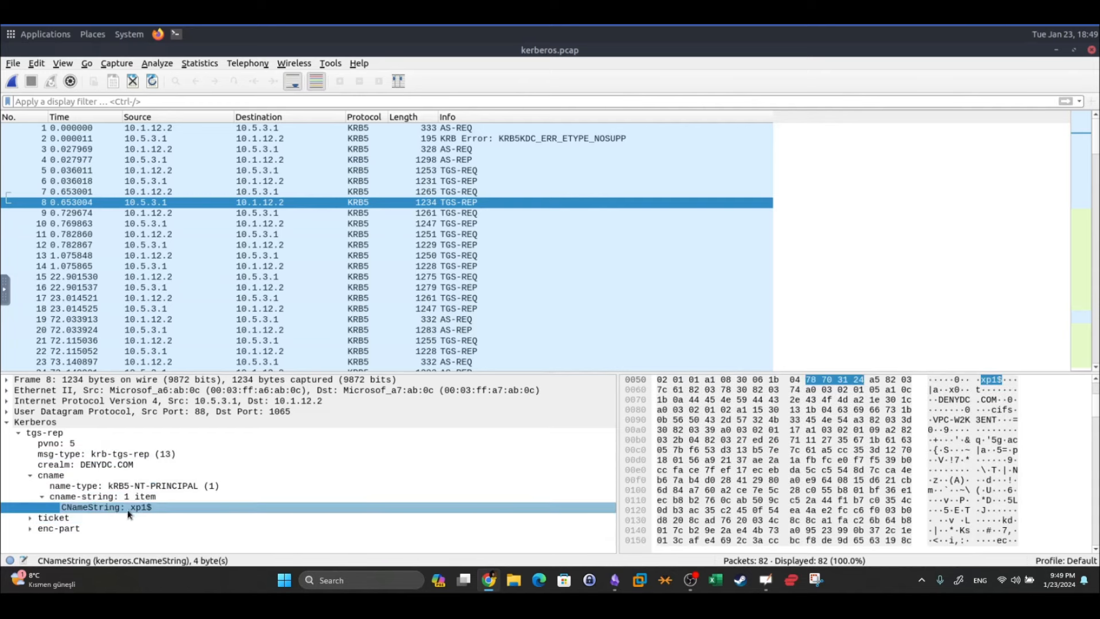
left_click(29, 518)
scroll(57, 493, "down", 1)
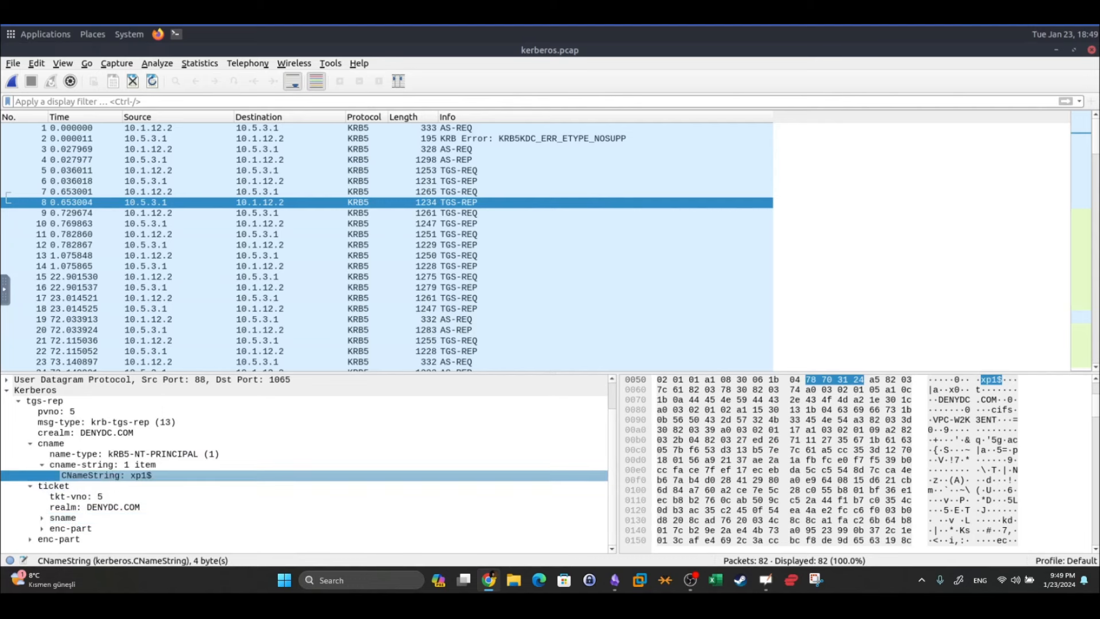
Apply the display filter kerberos.CNameString contains "u5"
left_click(56, 98)
type("ke")
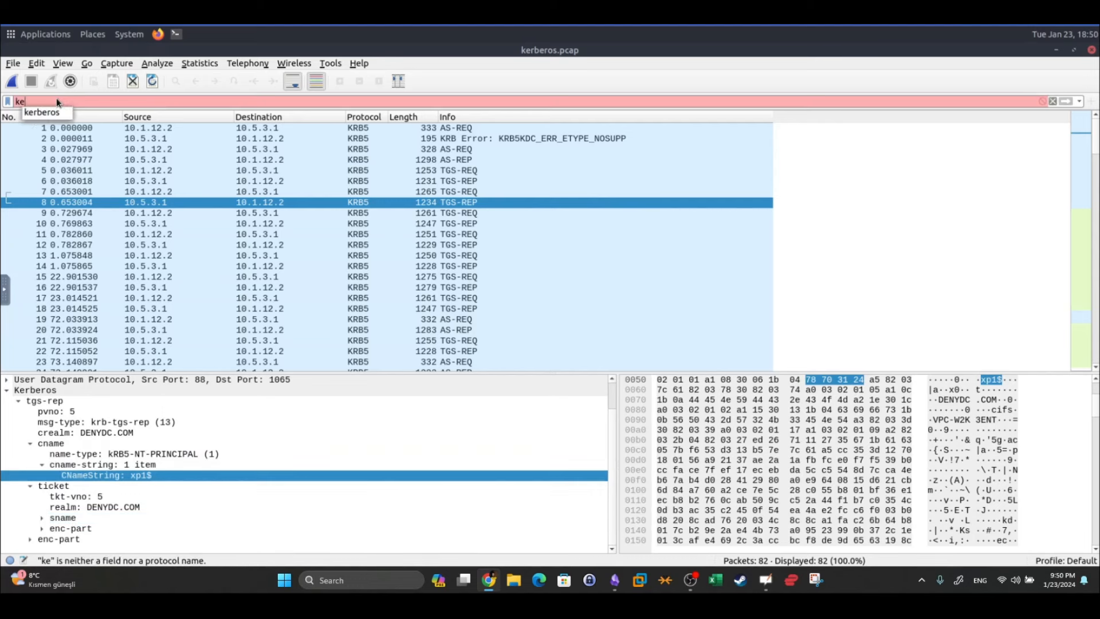
type("rberos.")
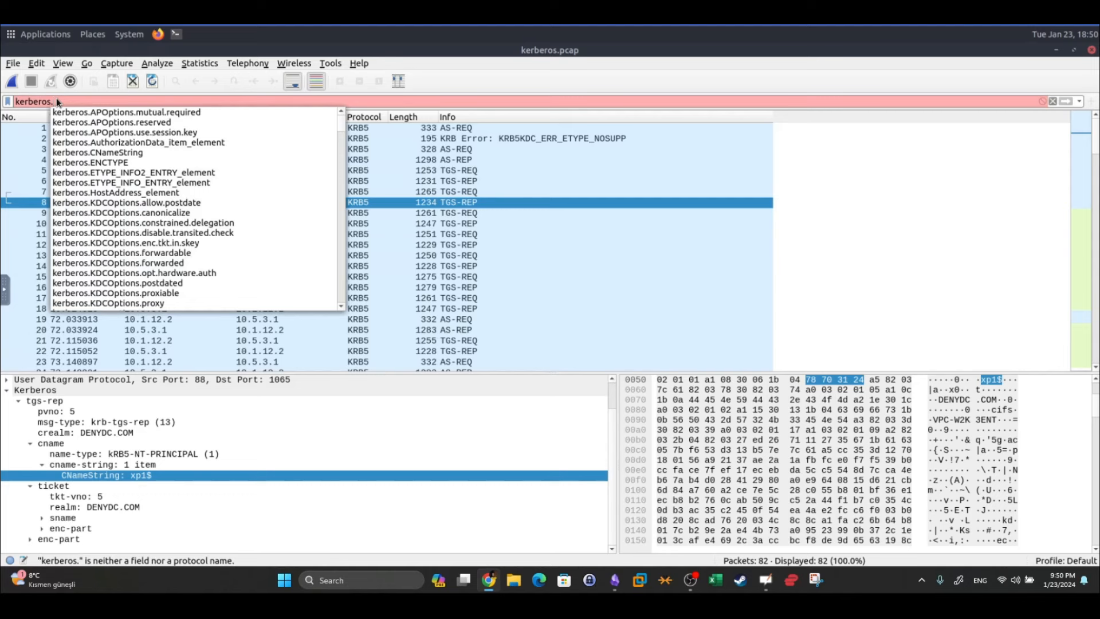
type("CNa")
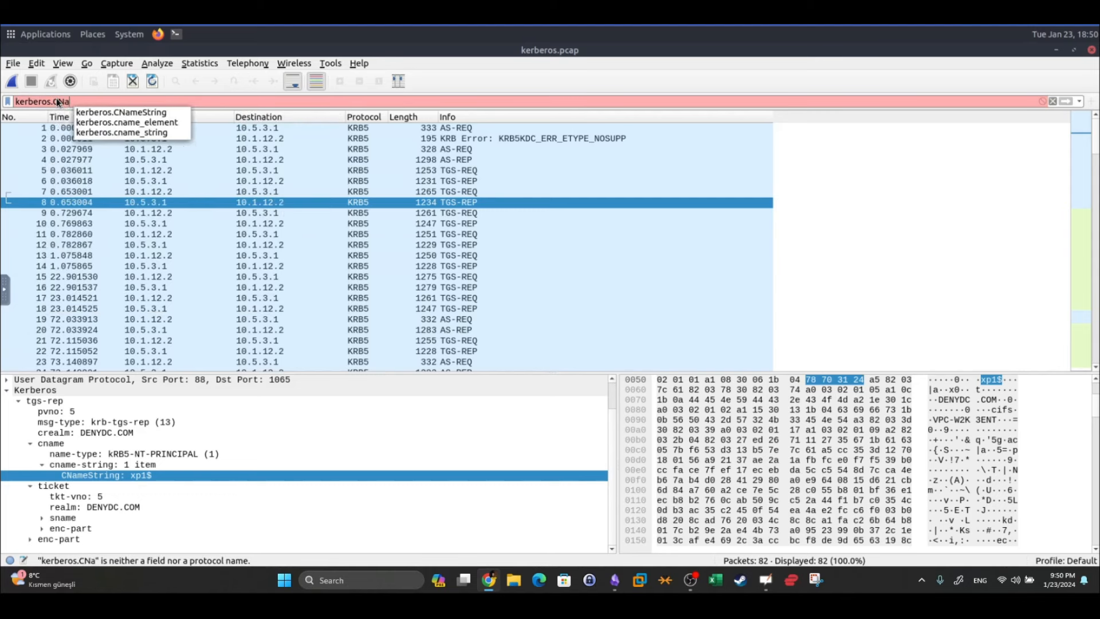
type("meStri")
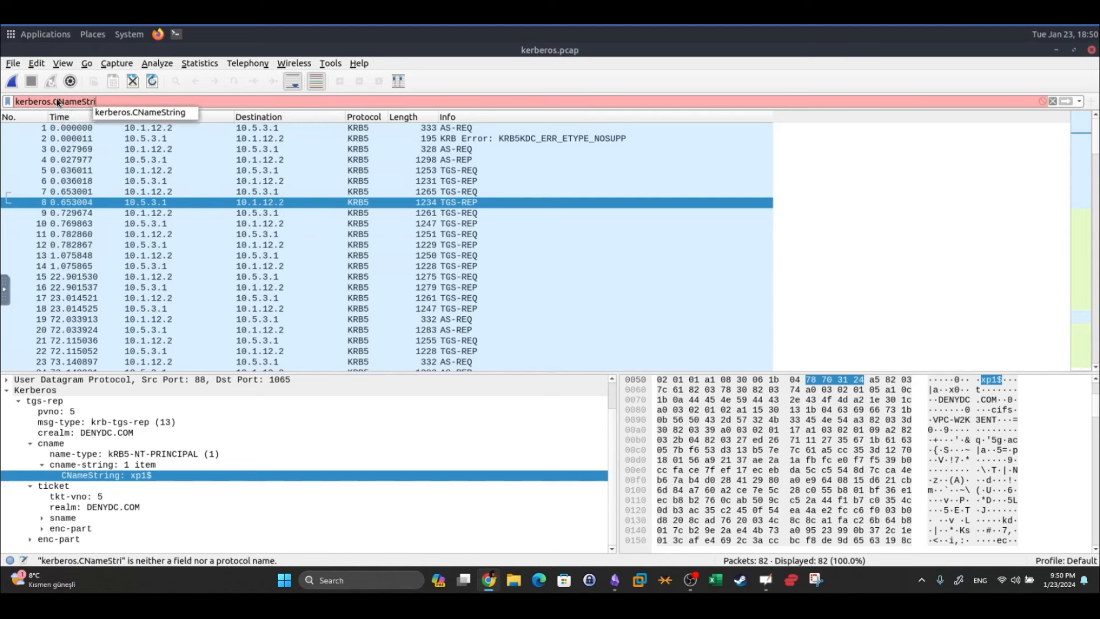
type("ng contains")
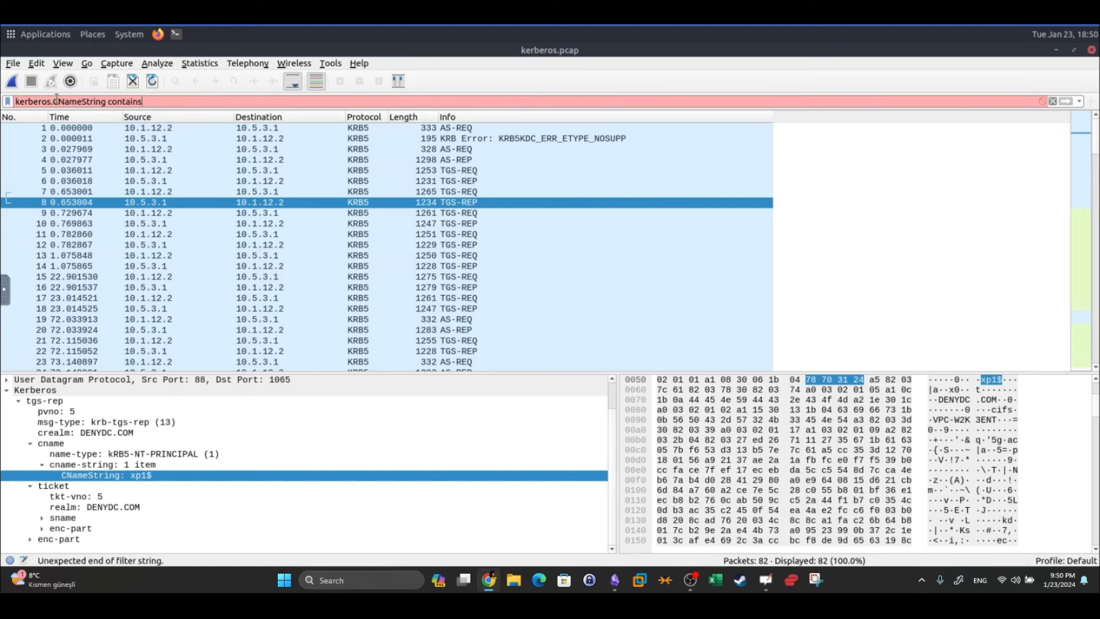
type(" \"u5\"")
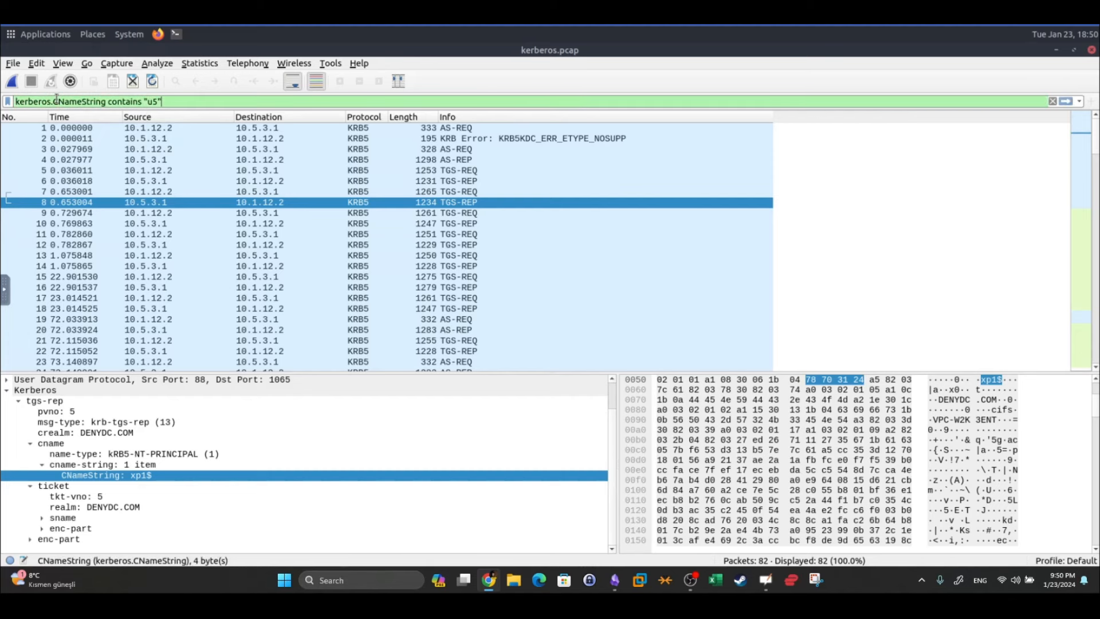
key("Return")
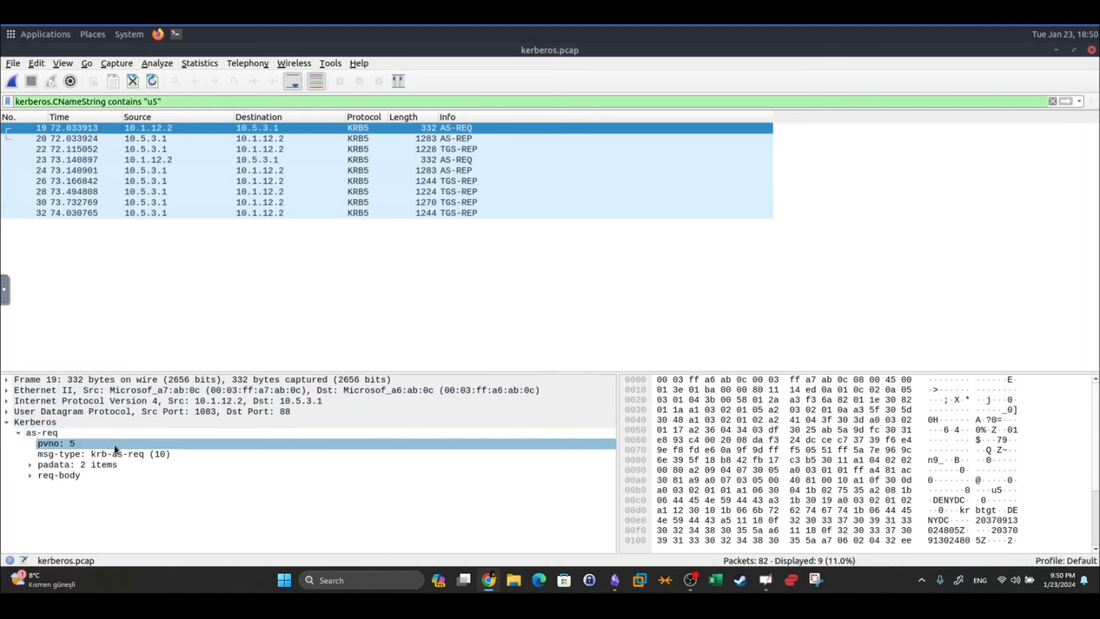
Expand packet 19's padata, PA-DATA entries and request body fields
left_click(60, 466)
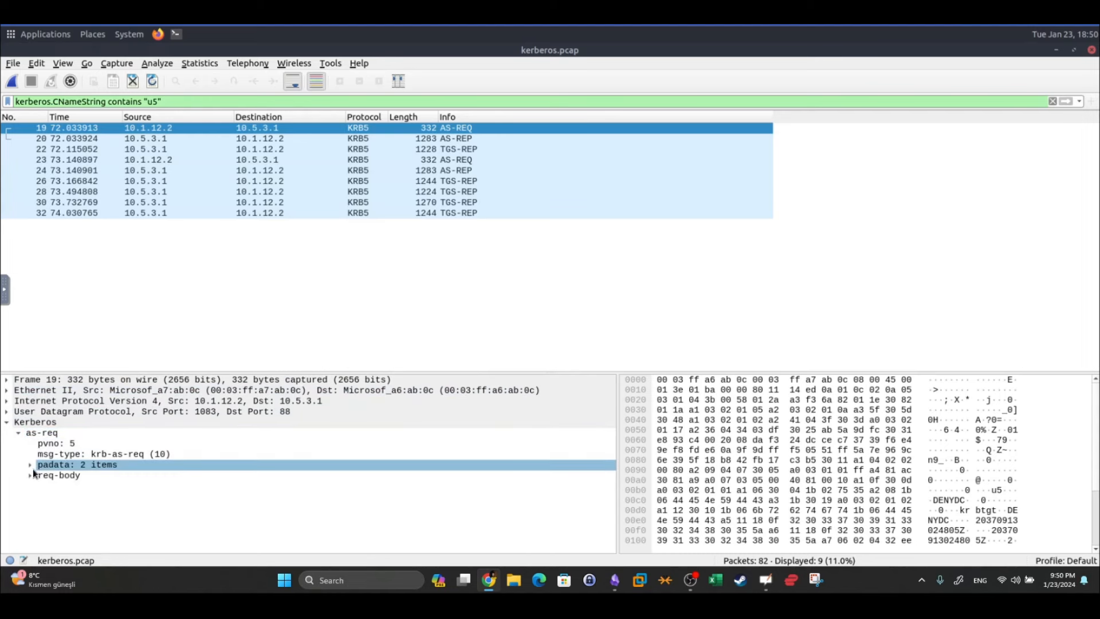
left_click(30, 464)
left_click(34, 486)
left_click(30, 496)
left_click(69, 507)
left_click(58, 498)
left_click(46, 485)
left_click(42, 485)
left_click(46, 475)
left_click(42, 475)
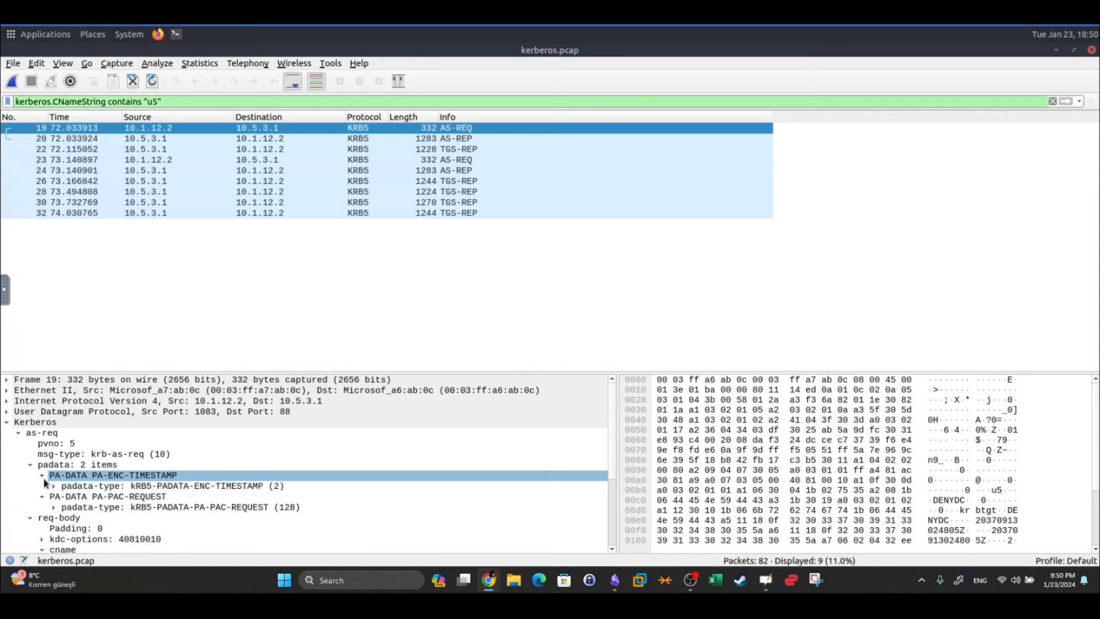
Check the PA-PAC-REQUEST and encrypted timestamp entries, then select CNameString u5
left_click(150, 496)
left_click(151, 487)
scroll(146, 490, "down", 3)
left_click(143, 486)
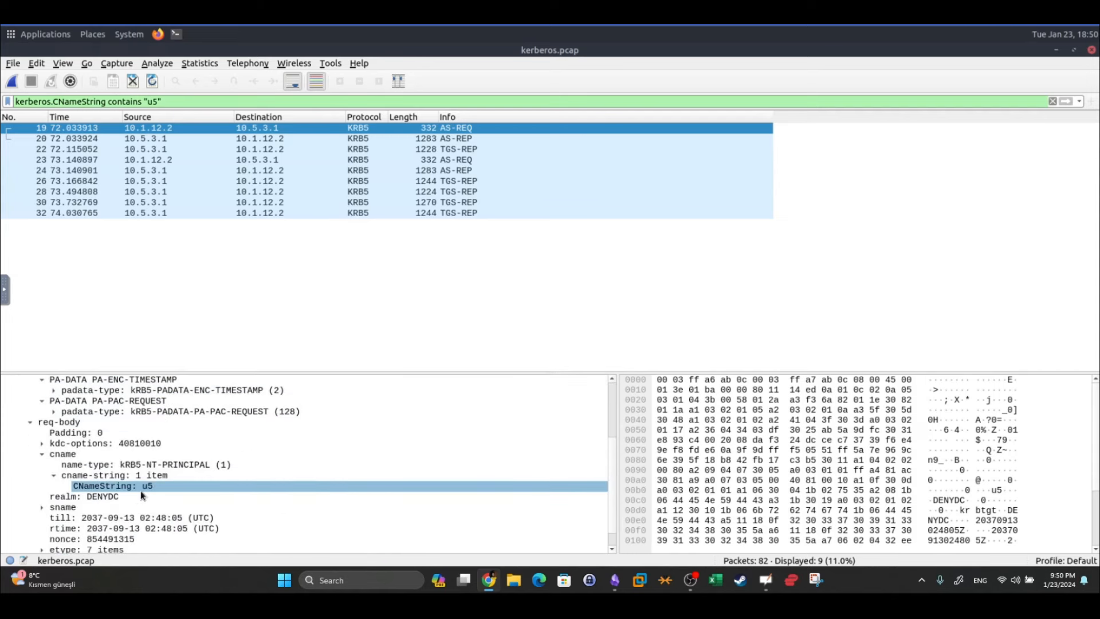
left_click(110, 487)
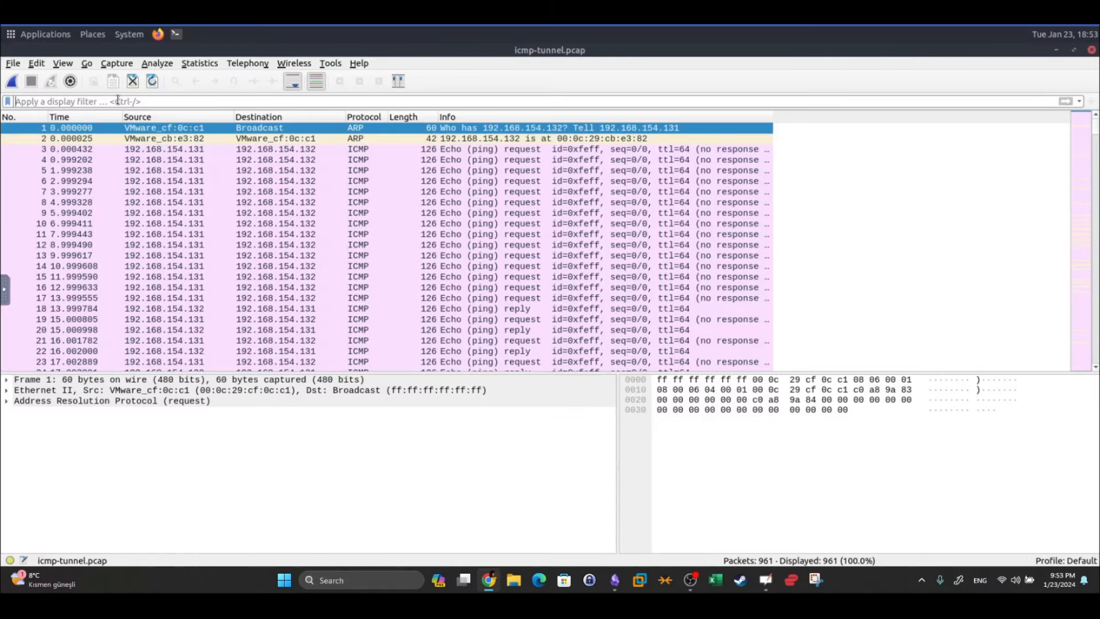
Apply the icmp display filter
left_click(118, 101)
type("icmp")
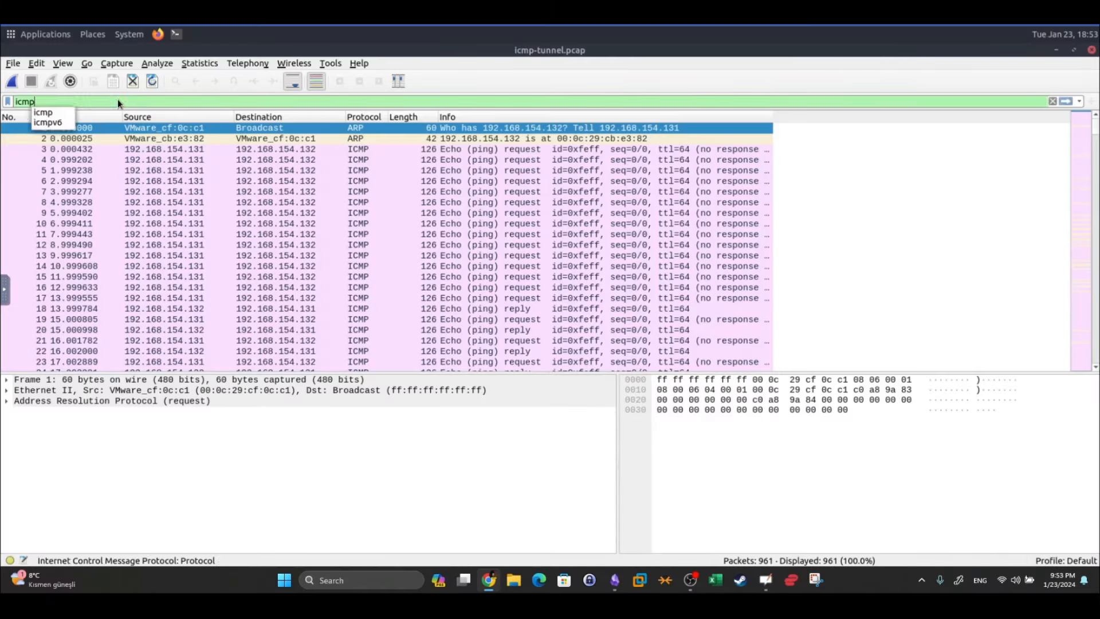
key("Return")
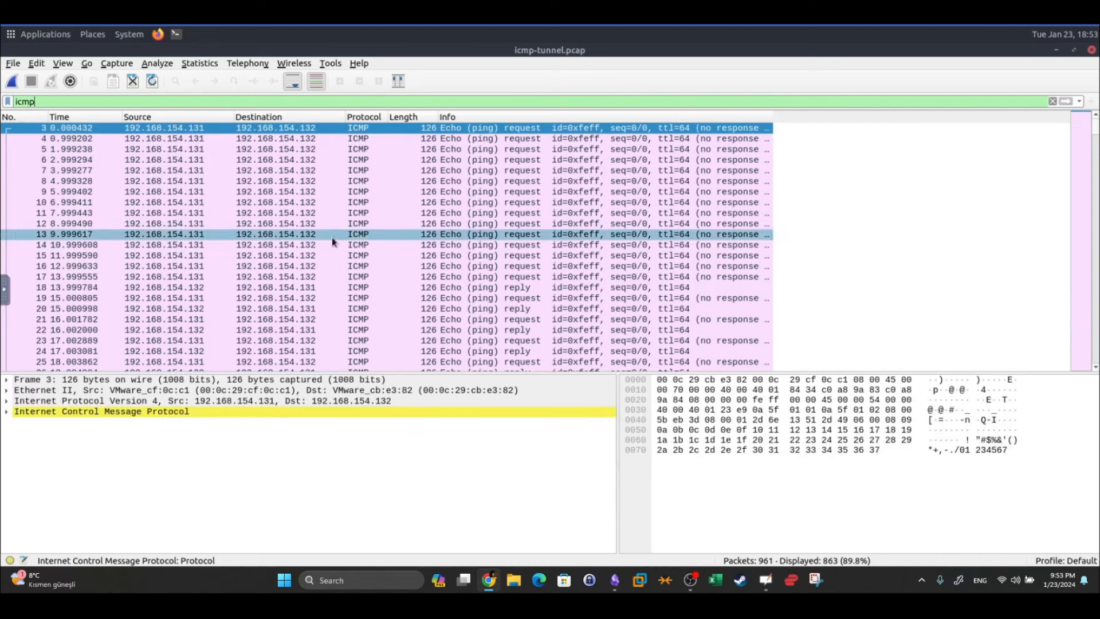
Expand packet 12's ICMP fields, its 84-byte data payload and the no-response note
left_click(370, 224)
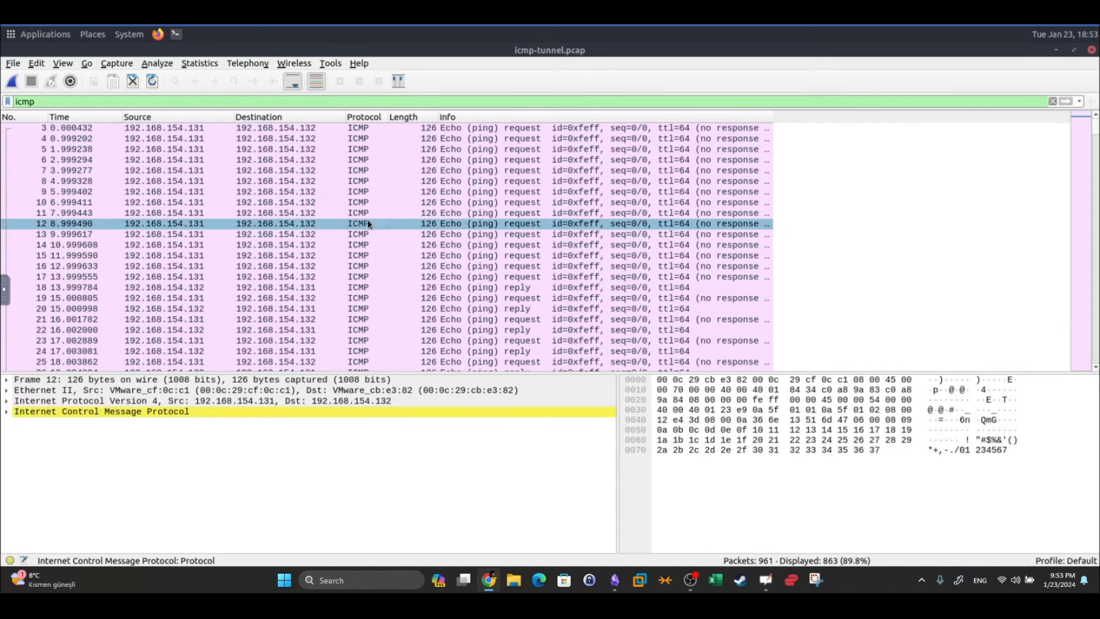
left_click(8, 413)
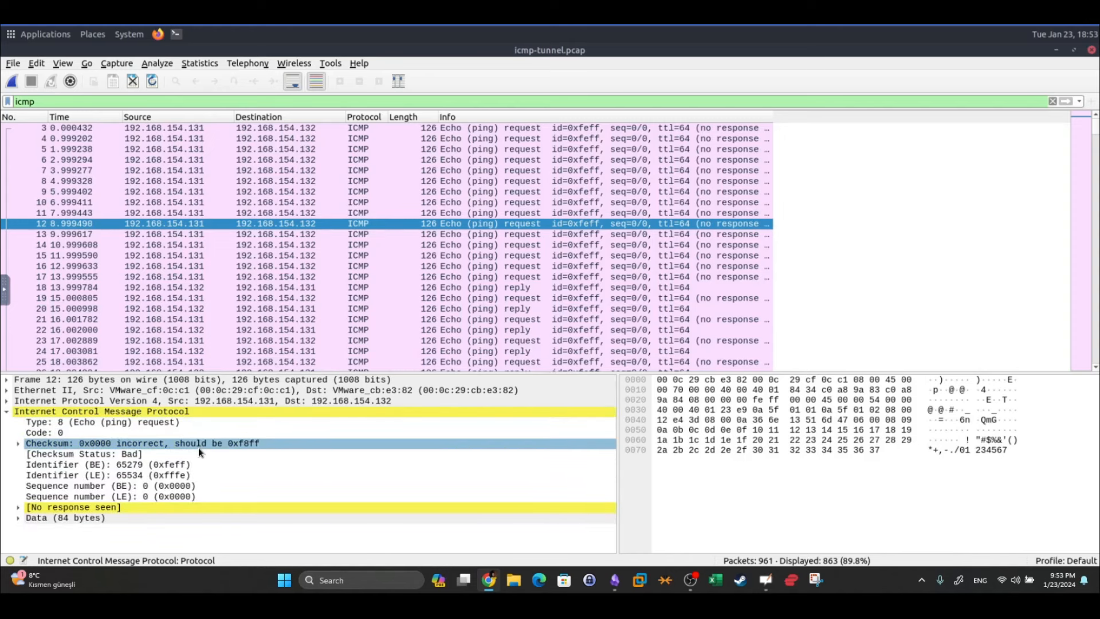
left_click(18, 516)
left_click(18, 508)
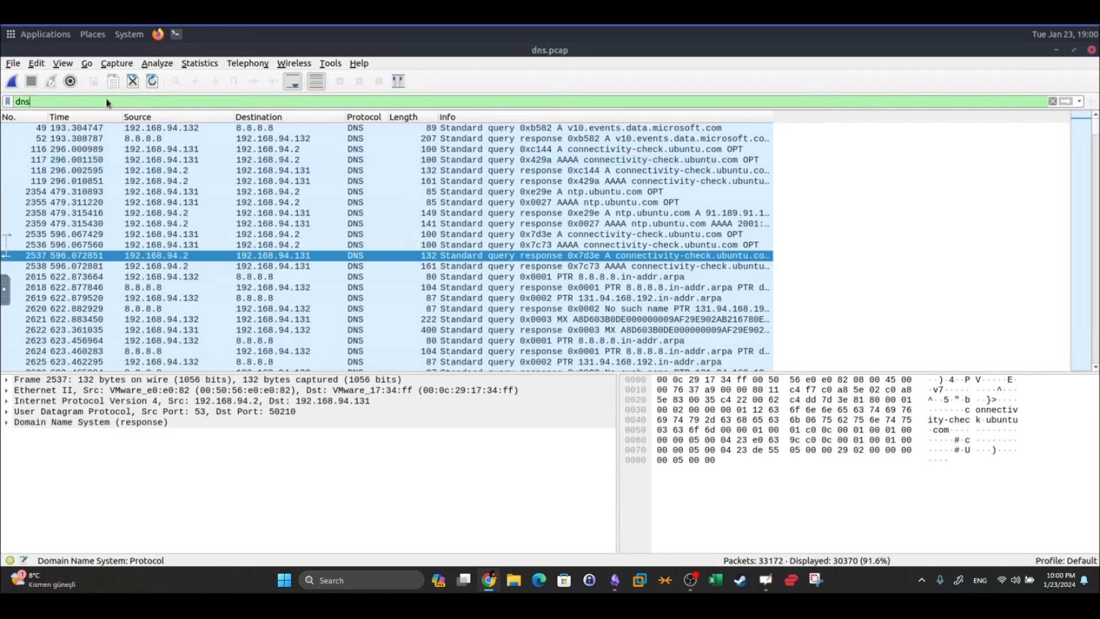
Apply the filter '.qry.name.len > 15 && !mdns' and collapse the DNS details
type(".qry")
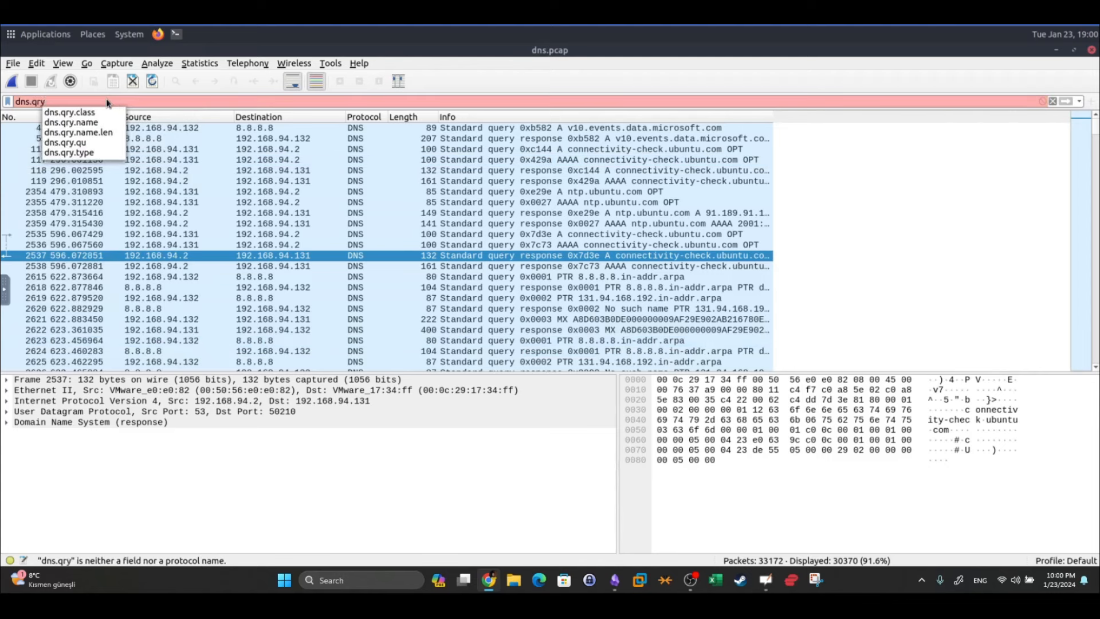
type(".na")
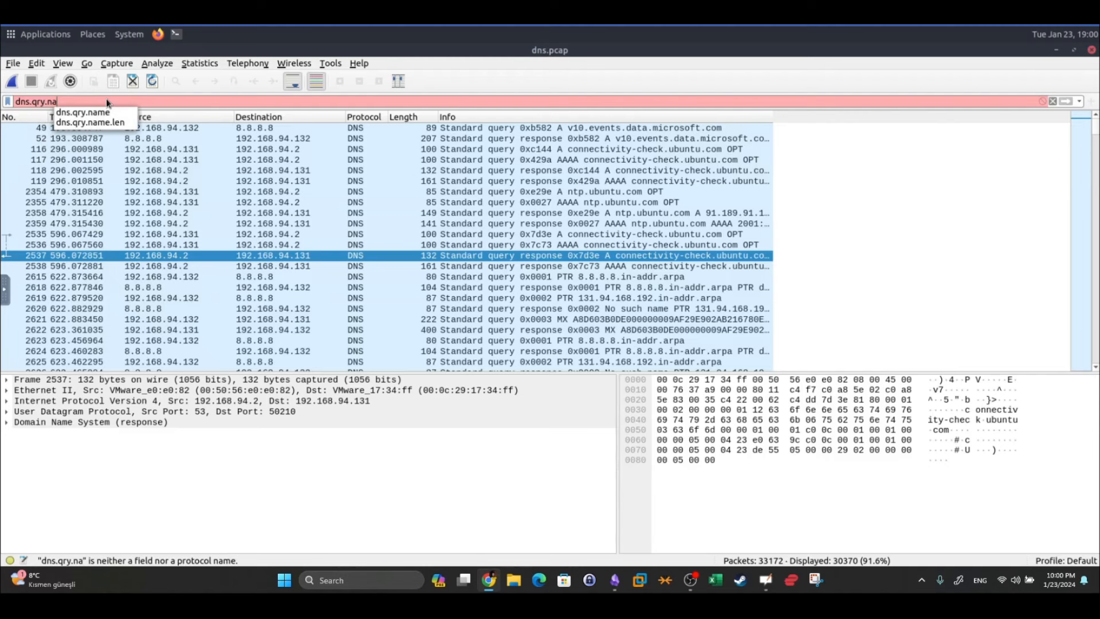
type("me.len")
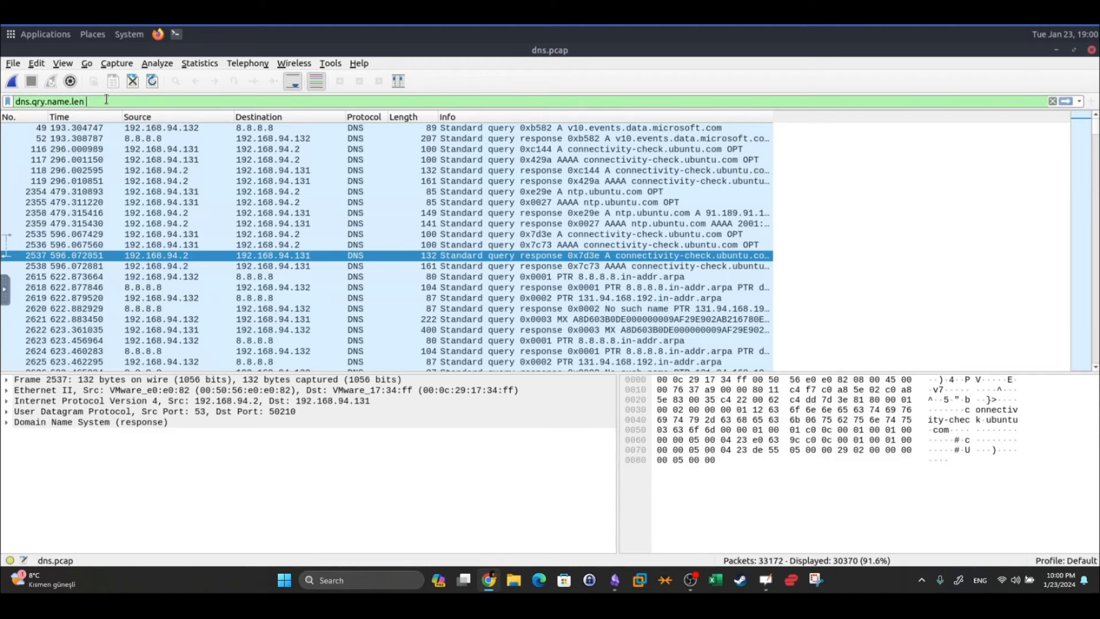
type(" > 15 && ")
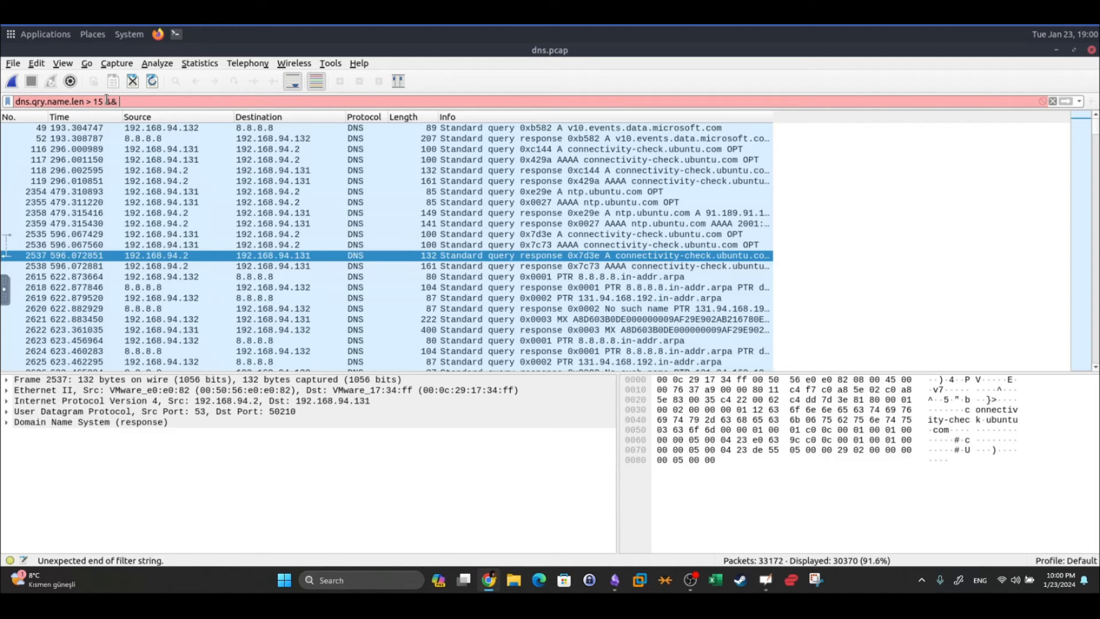
type("!mdns")
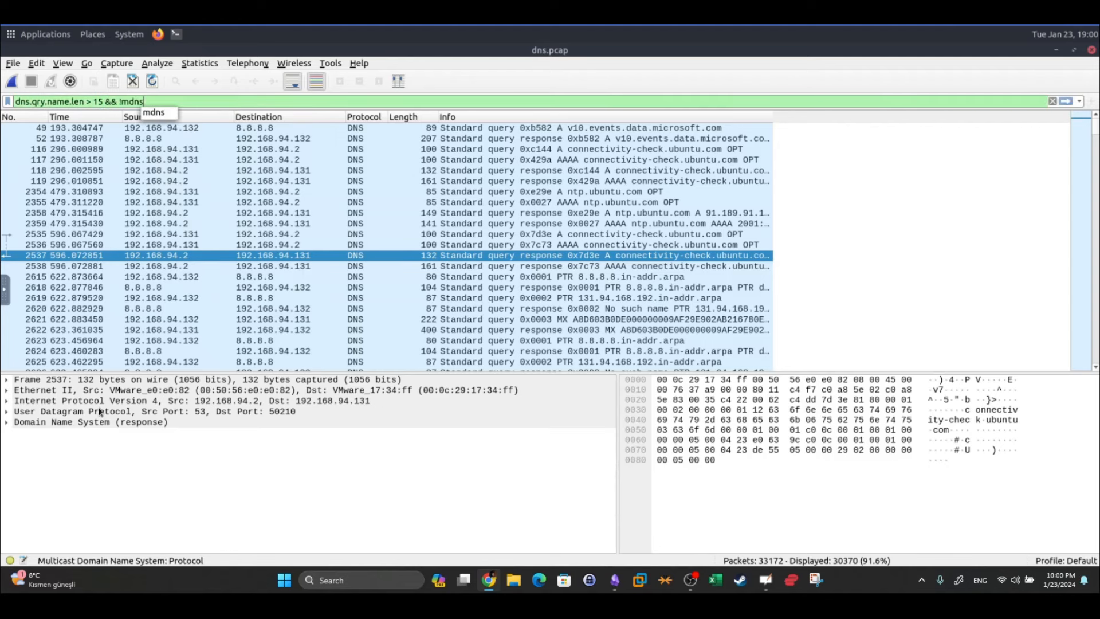
key("Return")
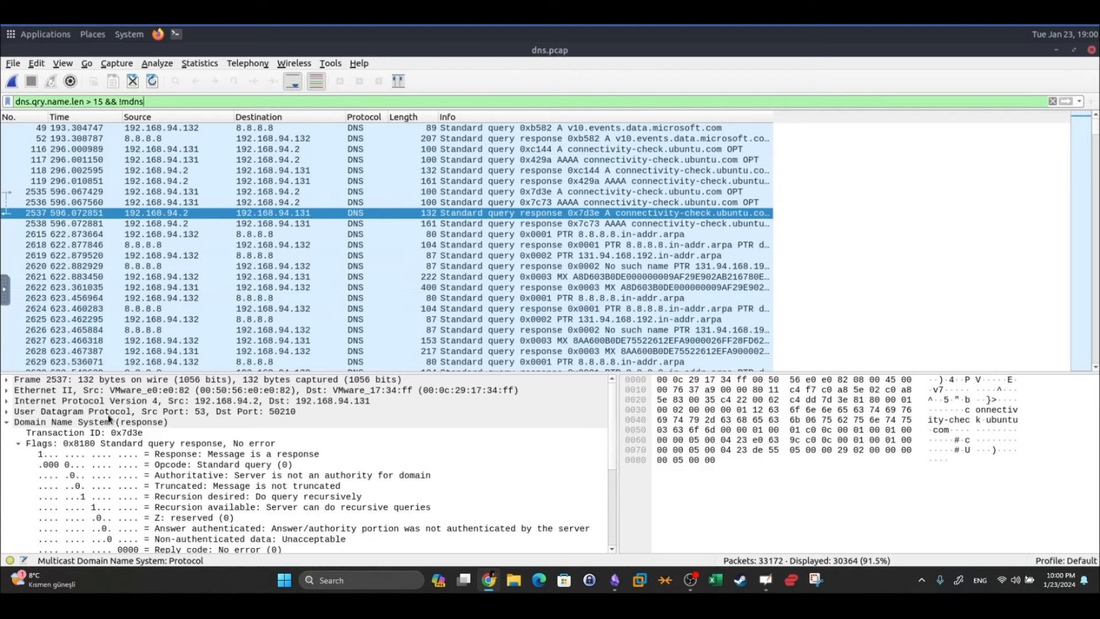
left_click(109, 423)
left_click(6, 424)
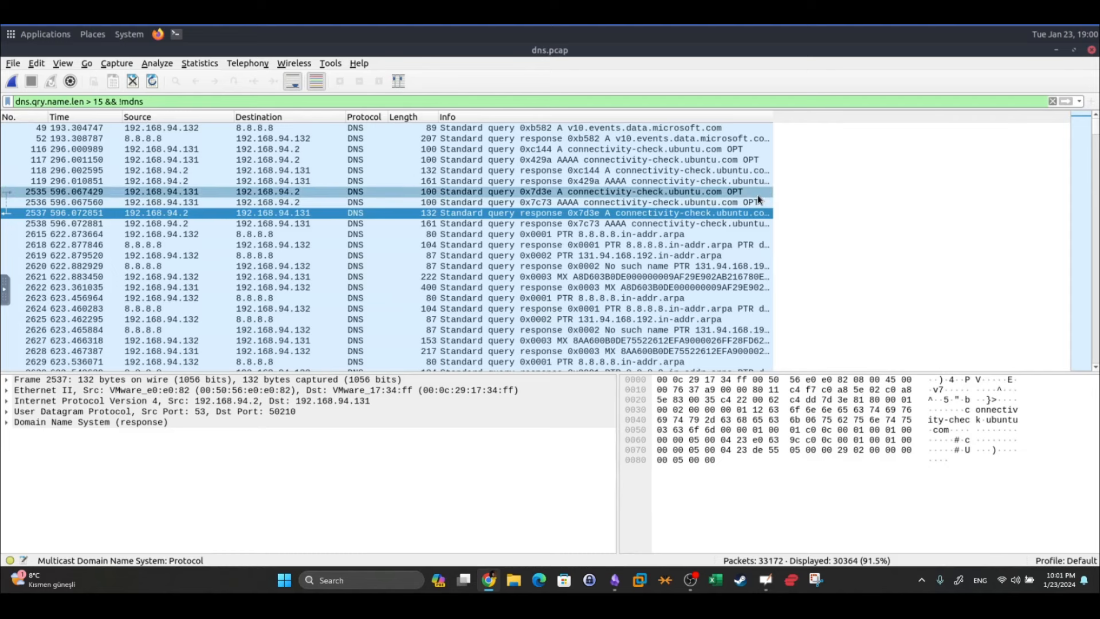
Inspect packets 117, 118, 2536 and 2618, then packet 2621's long MX query name
scroll(755, 181, "down", 1)
scroll(754, 180, "down", 10)
scroll(754, 181, "down", 16)
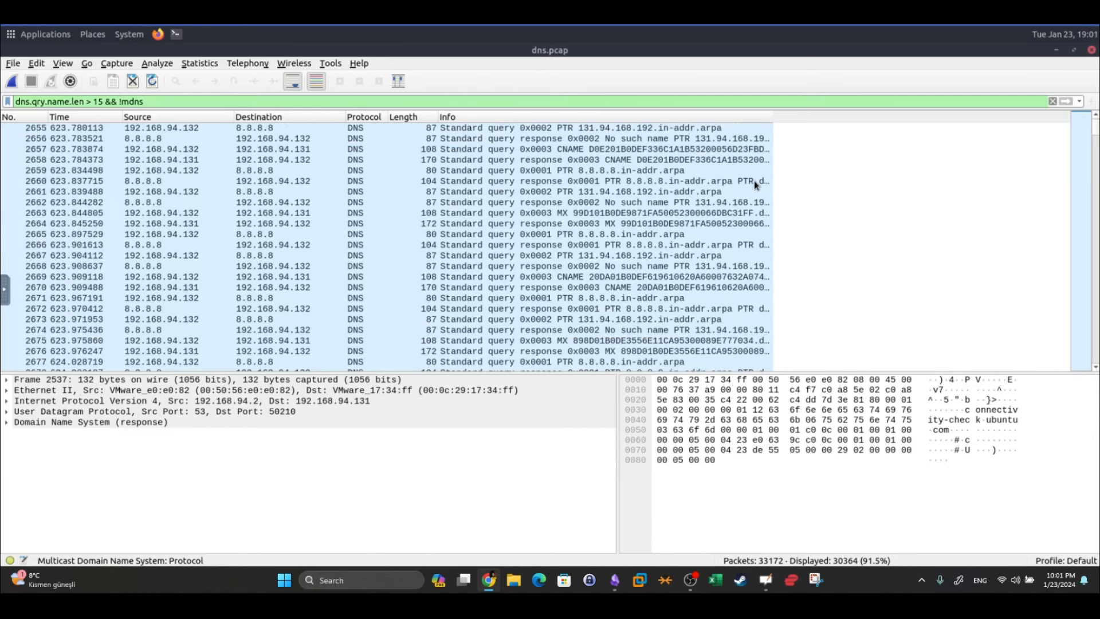
scroll(754, 180, "down", 20)
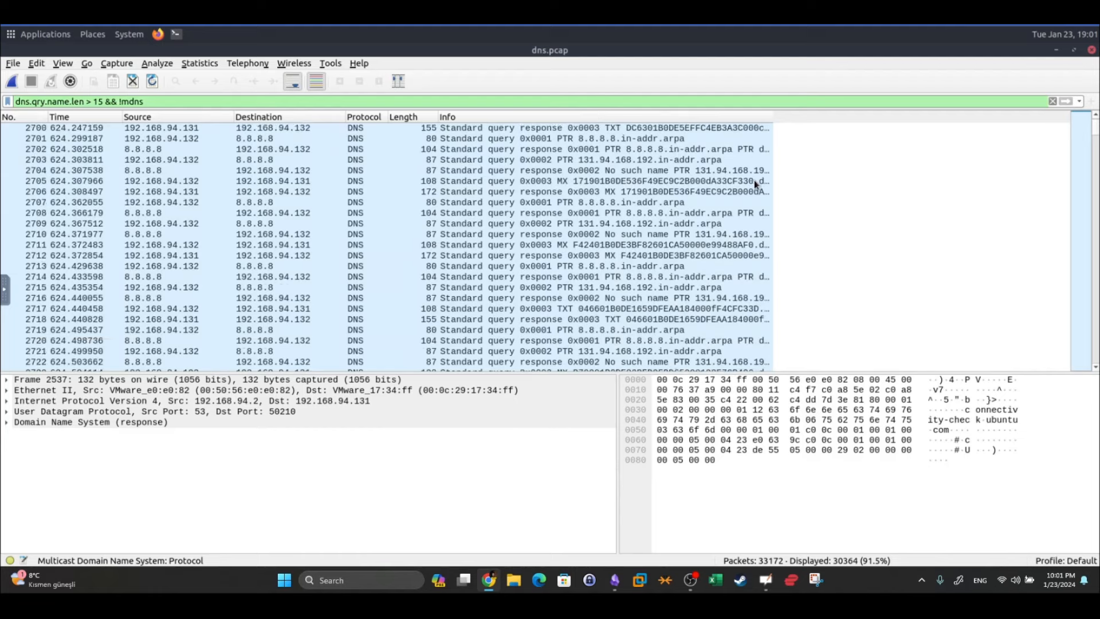
scroll(754, 180, "down", 20)
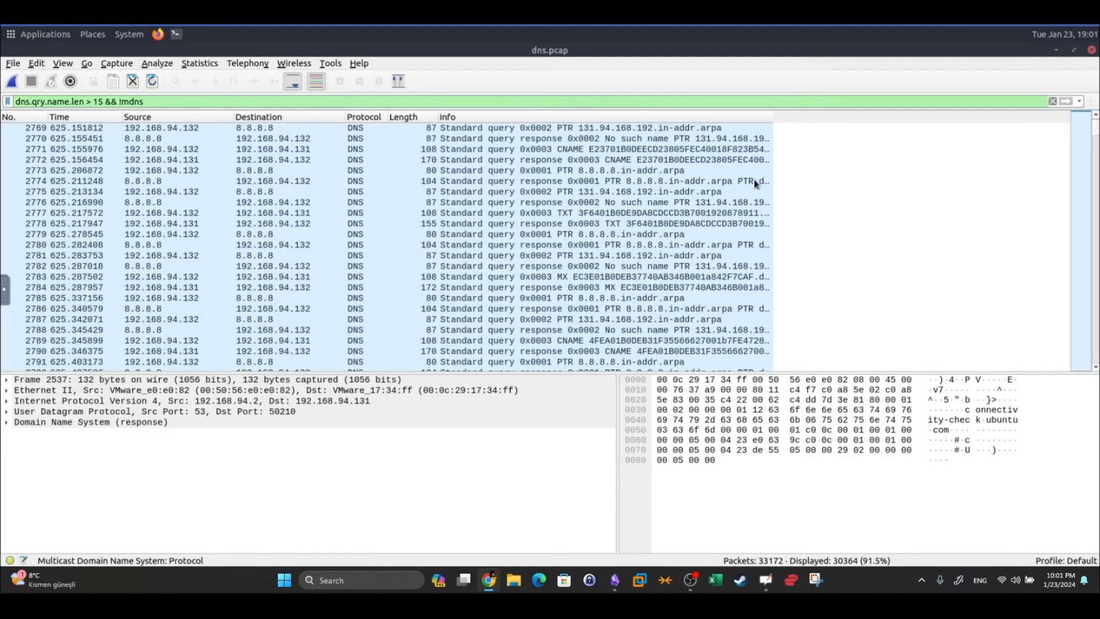
scroll(754, 180, "up", 20)
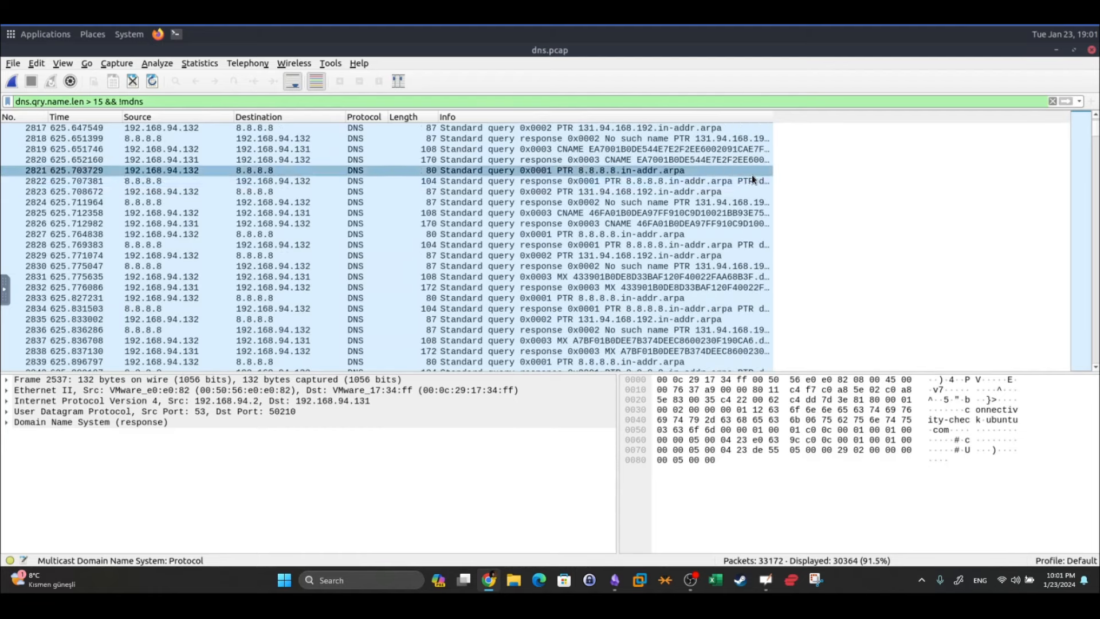
left_click(236, 158)
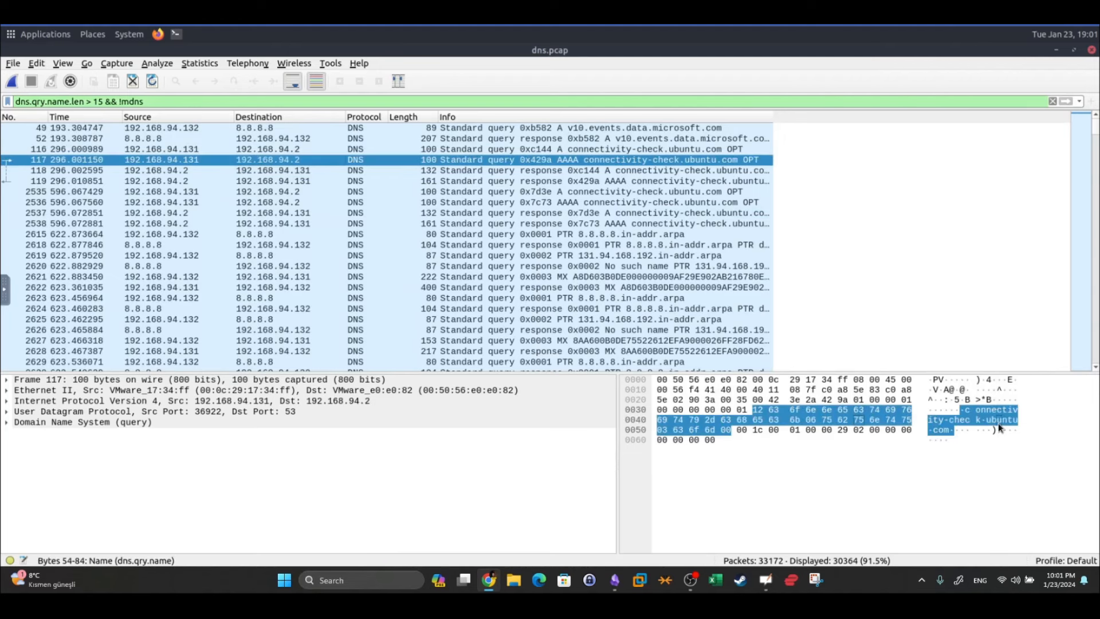
left_click(532, 174)
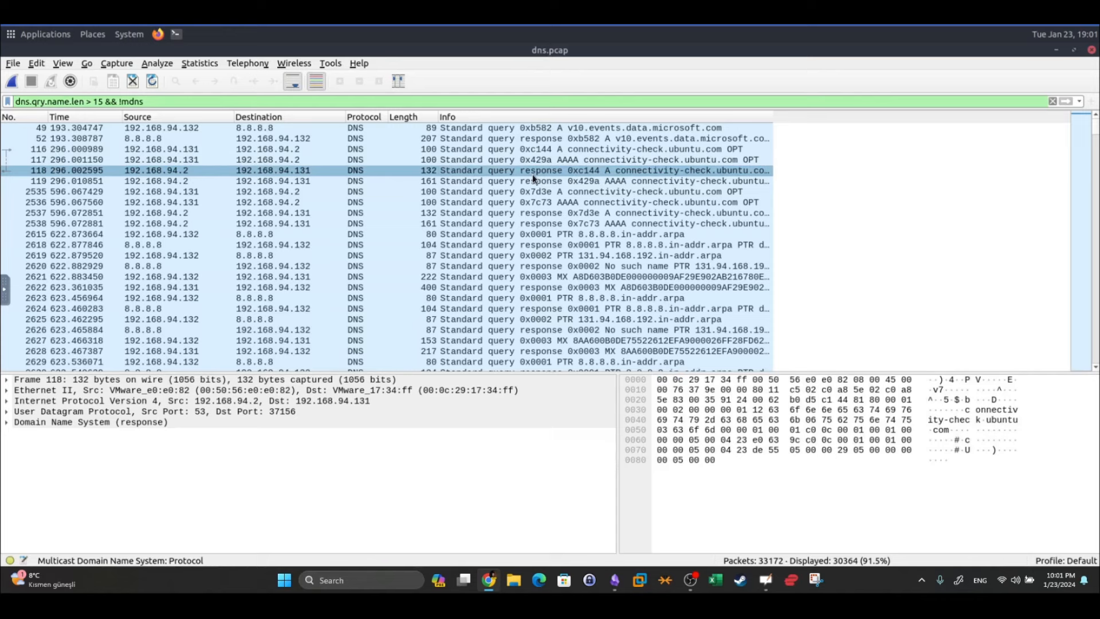
key("Down")
key("Down")
key("Down")
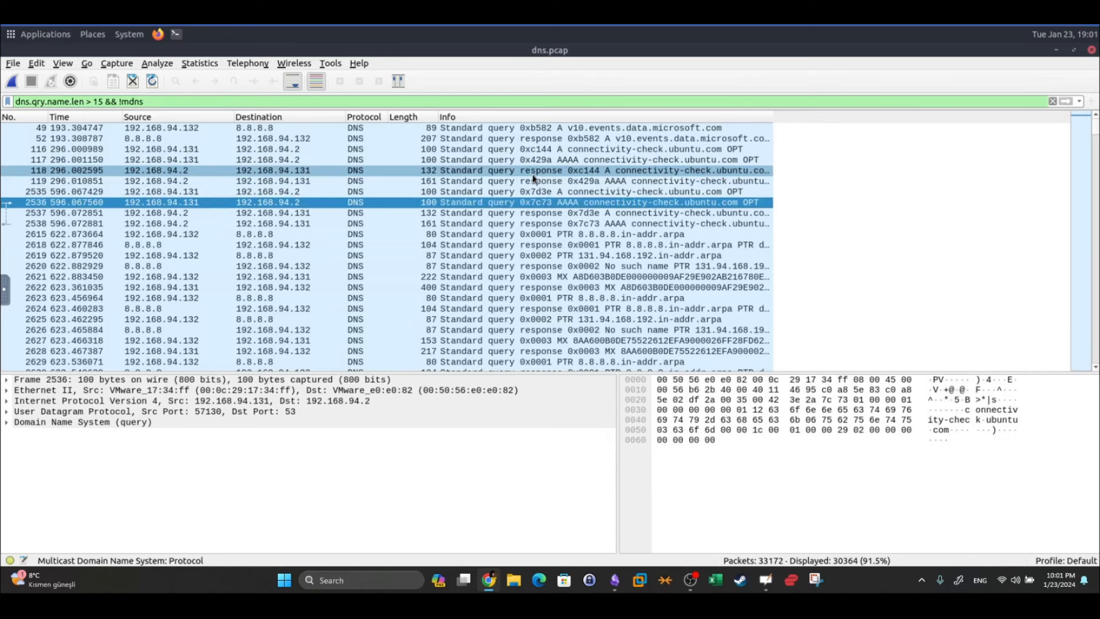
key("Down")
key("Down")
key("Down")
key("Down")
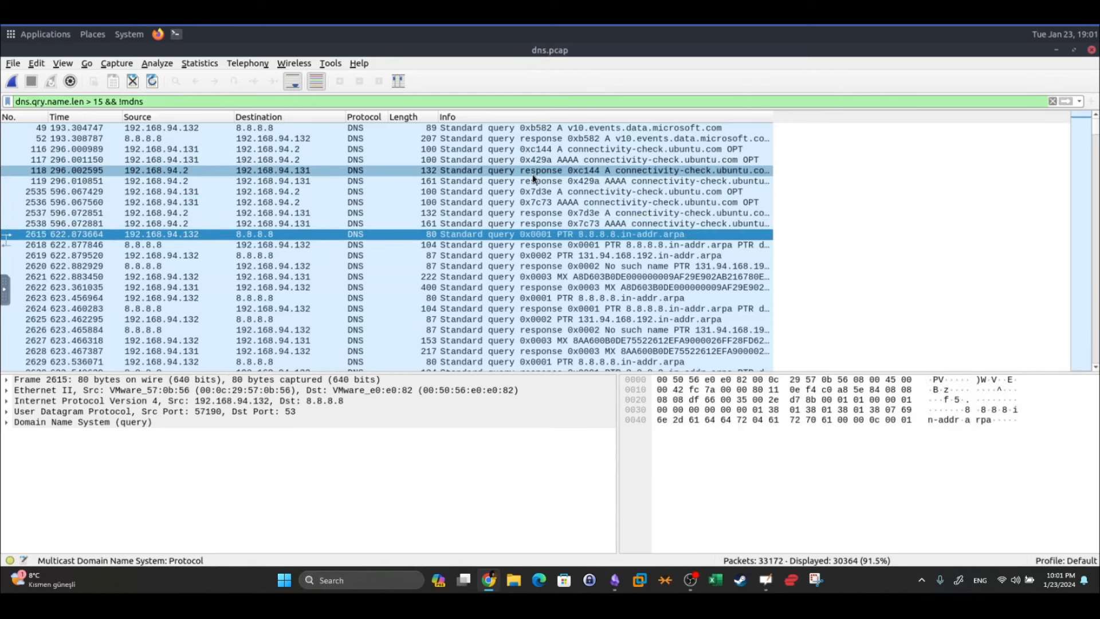
key("Down")
key("Down")
key("Down")
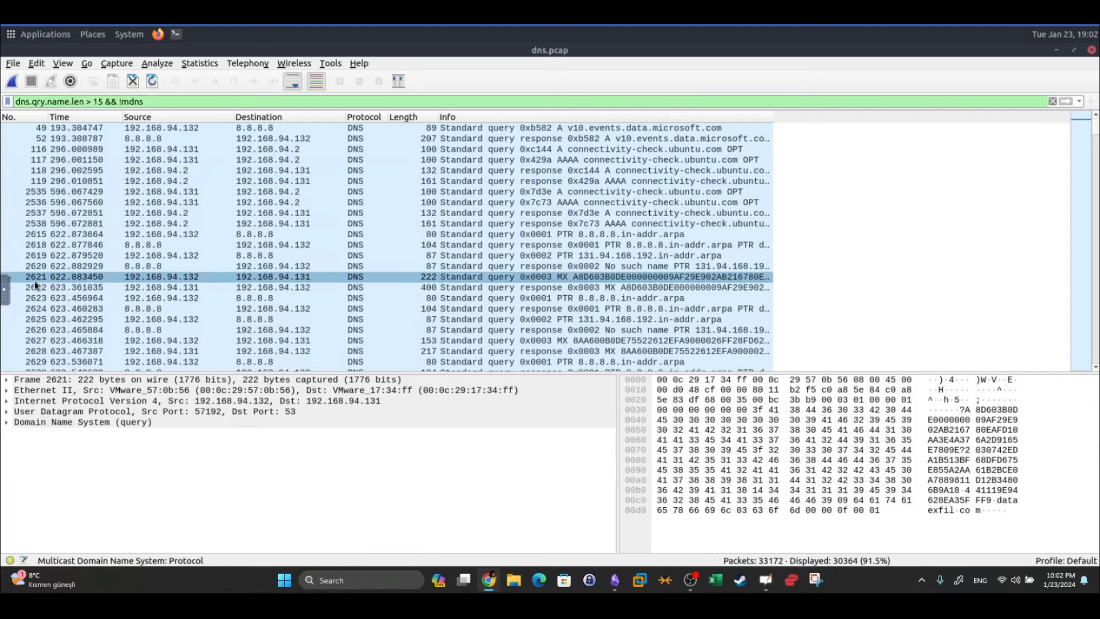
left_click(947, 509)
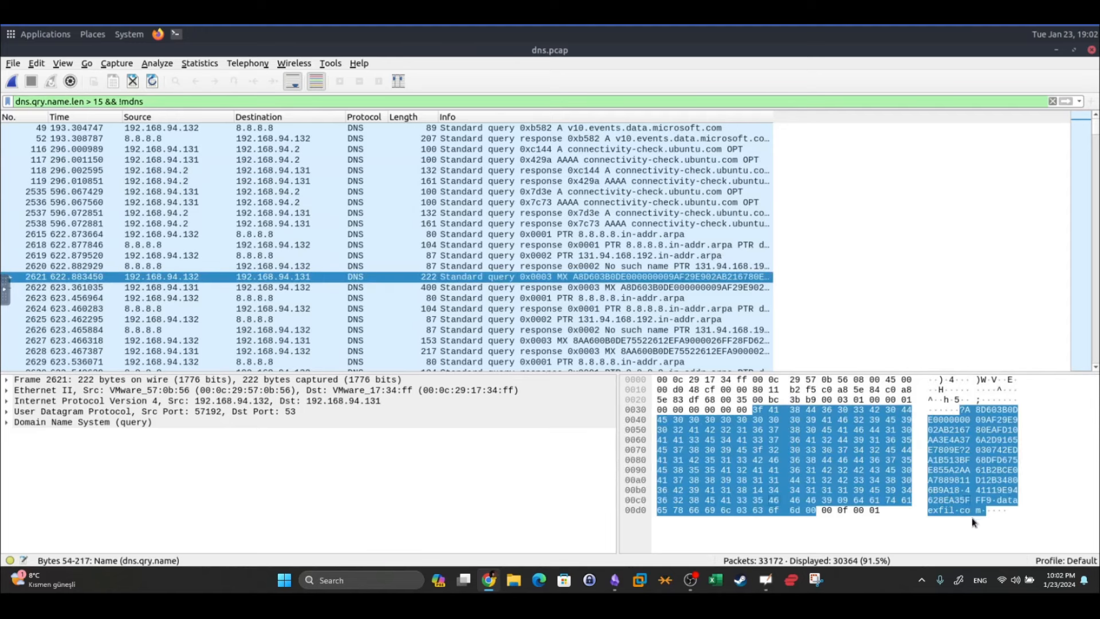
left_click(968, 510)
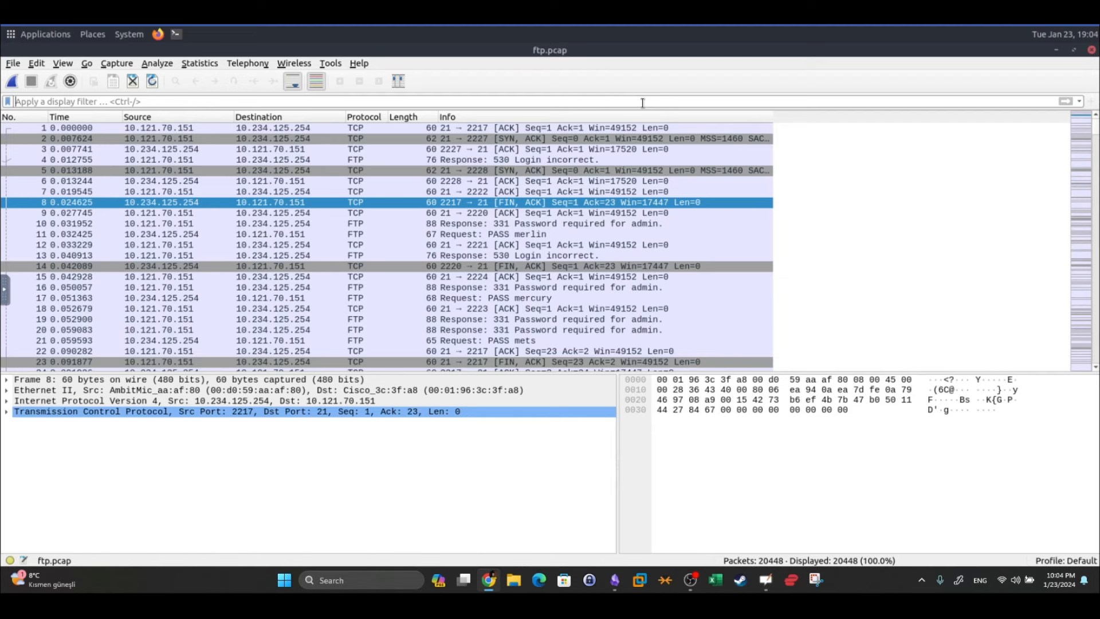
Filter the capture to ftp and bring up the Obsidian notes
type("ftp")
key("Return")
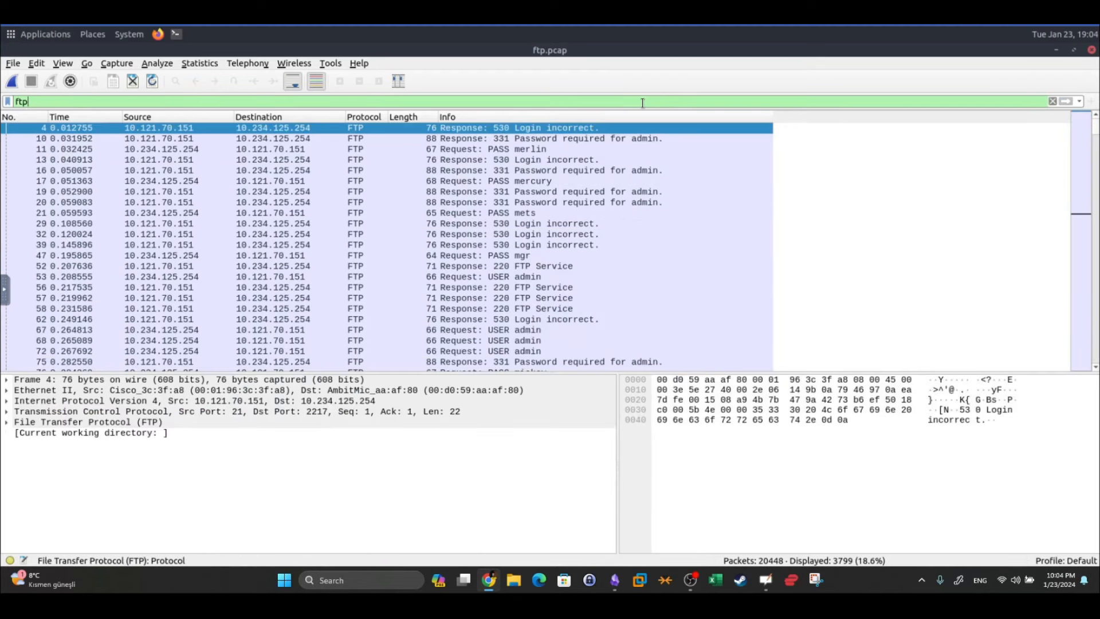
left_click(615, 580)
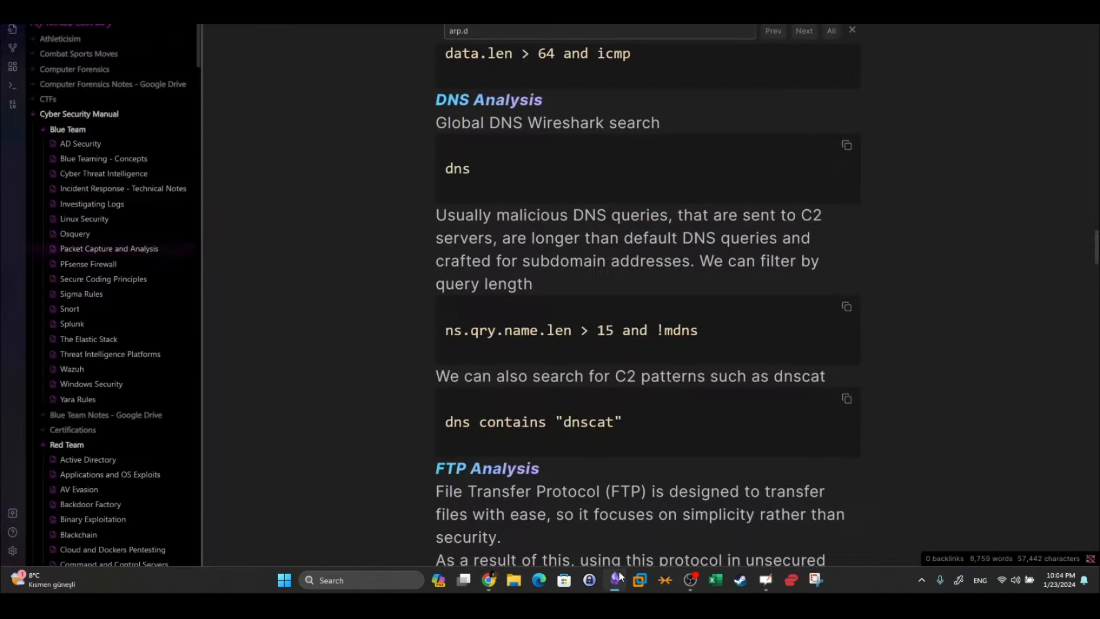
Highlight the field name in the FTP 211 response-code filter, then return to Wireshark
scroll(608, 202, "down", 10)
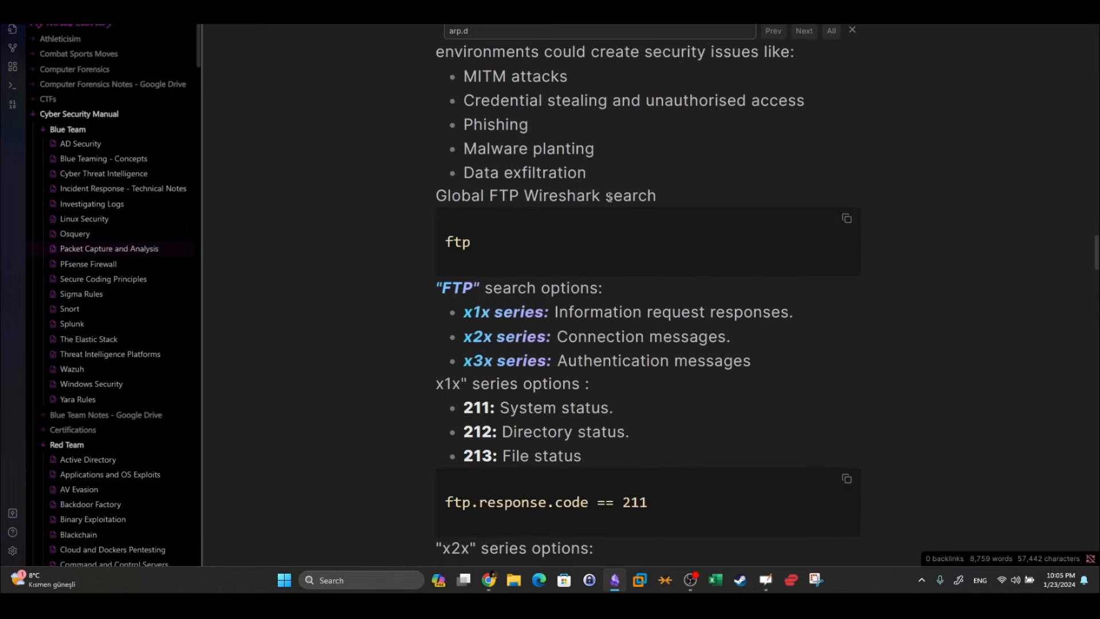
scroll(609, 198, "down", 5)
left_click_drag(653, 393, 626, 356)
left_click_drag(572, 207, 521, 210)
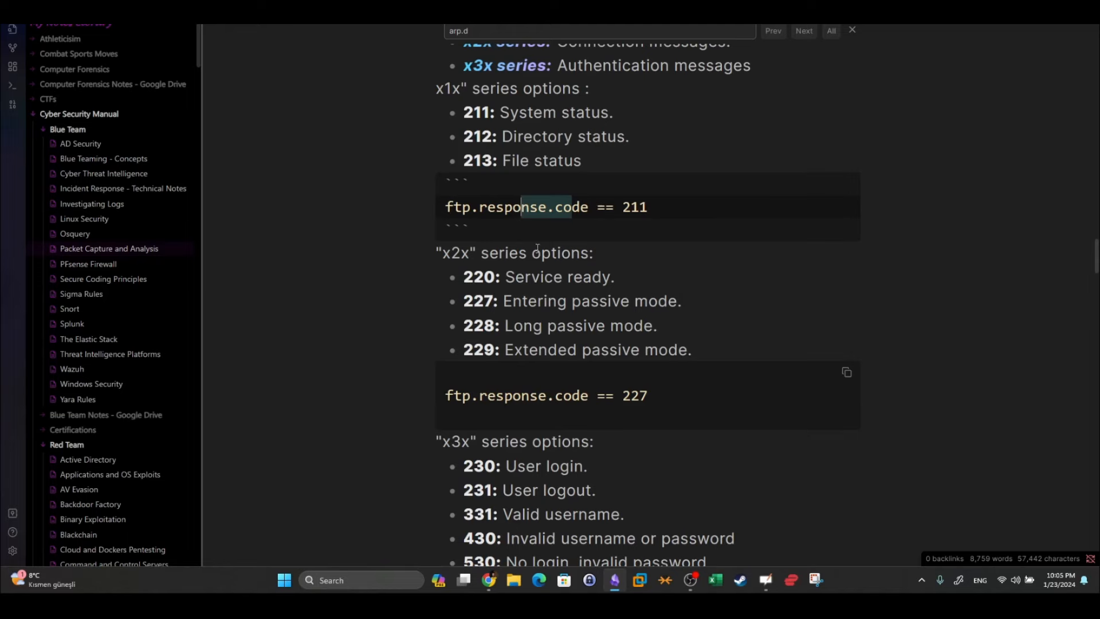
left_click(489, 580)
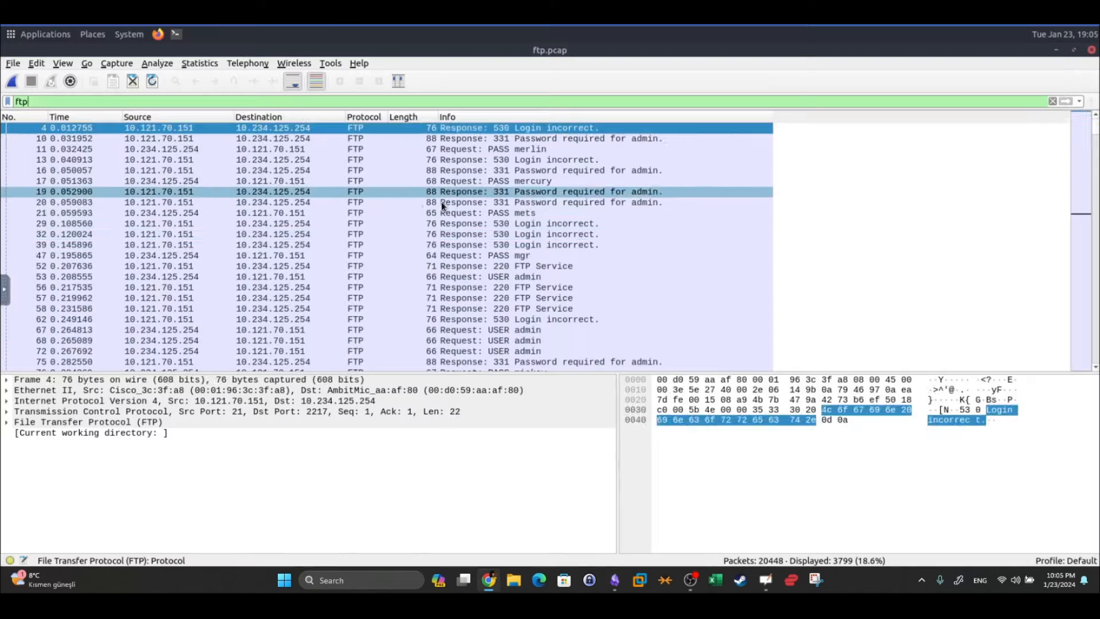
Inspect packet 29's FTP '530 Login incorrect' reply down to its response code field
left_click(383, 255)
left_click(411, 225)
left_click(16, 423)
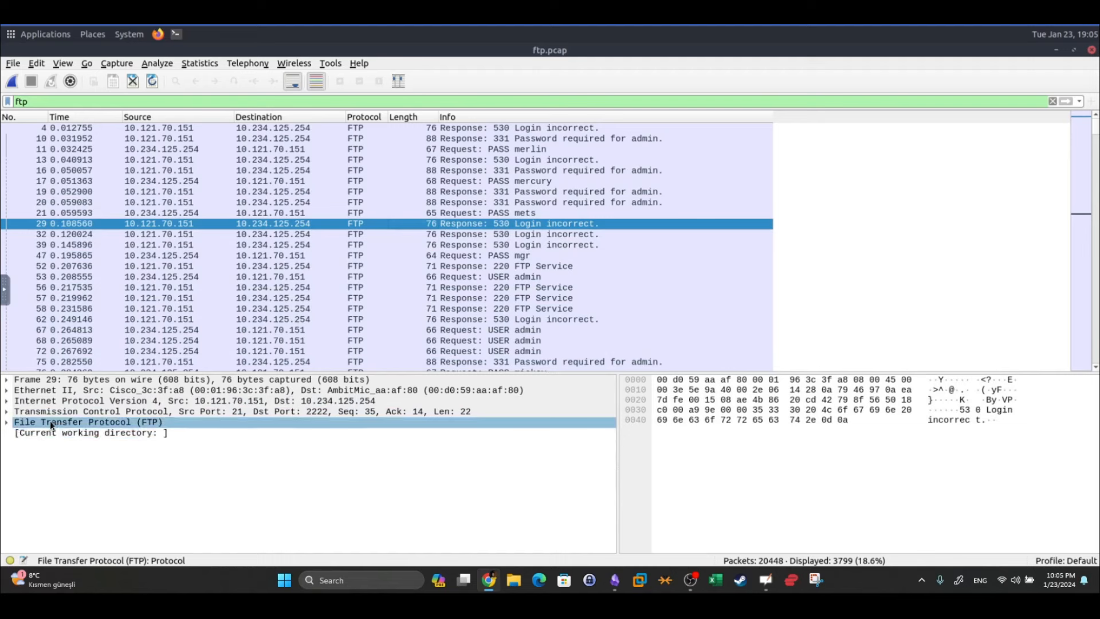
left_click(8, 423)
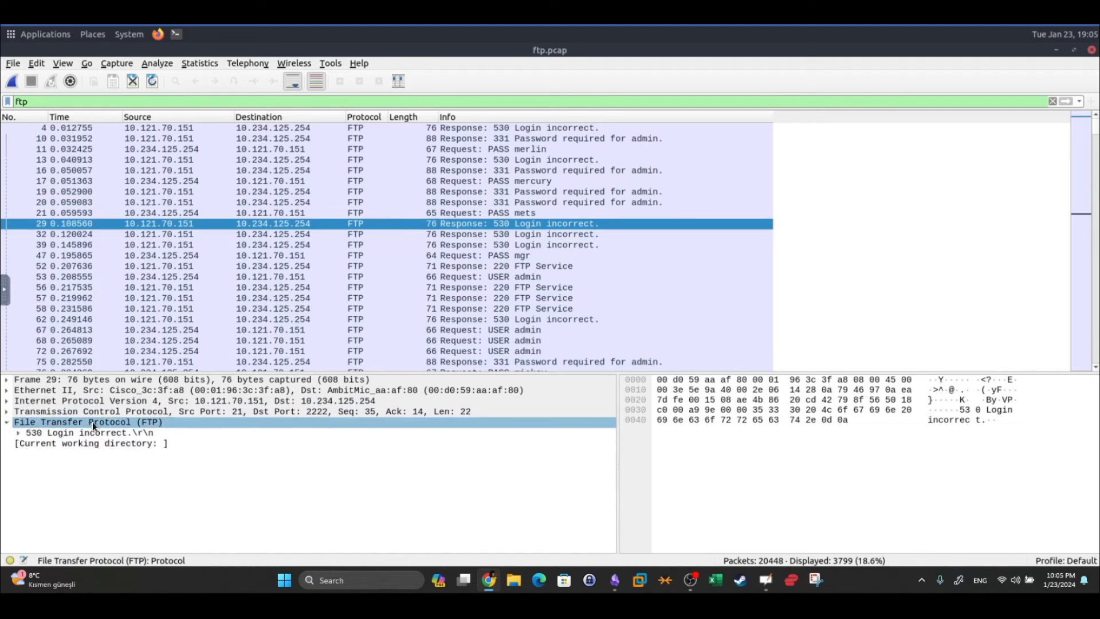
left_click(46, 444)
left_click(21, 433)
left_click(18, 433)
left_click(52, 445)
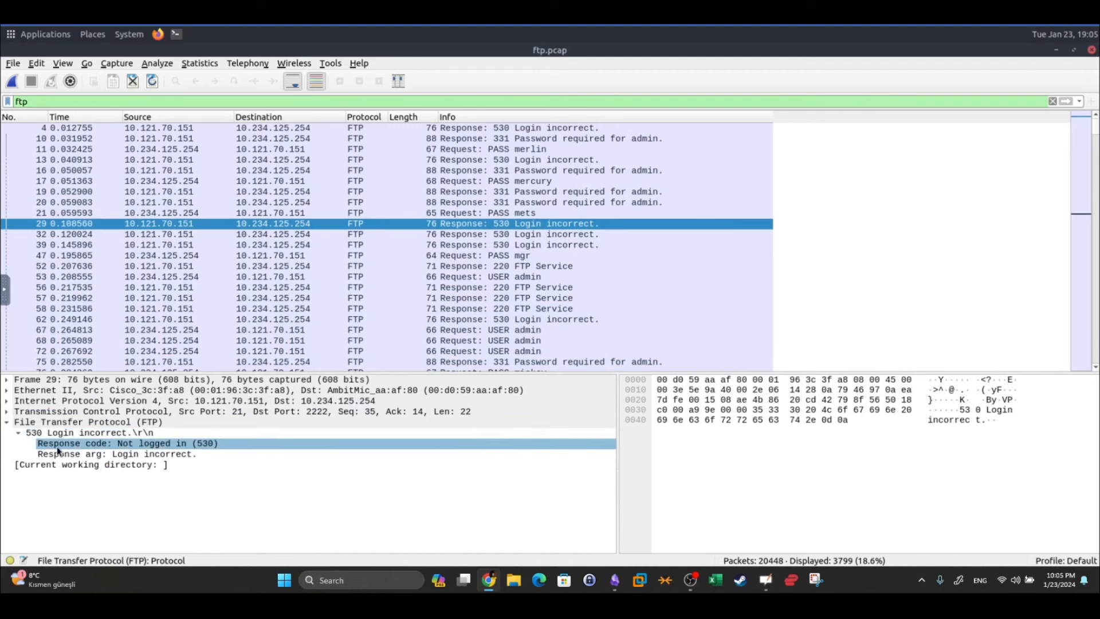
left_click(68, 445)
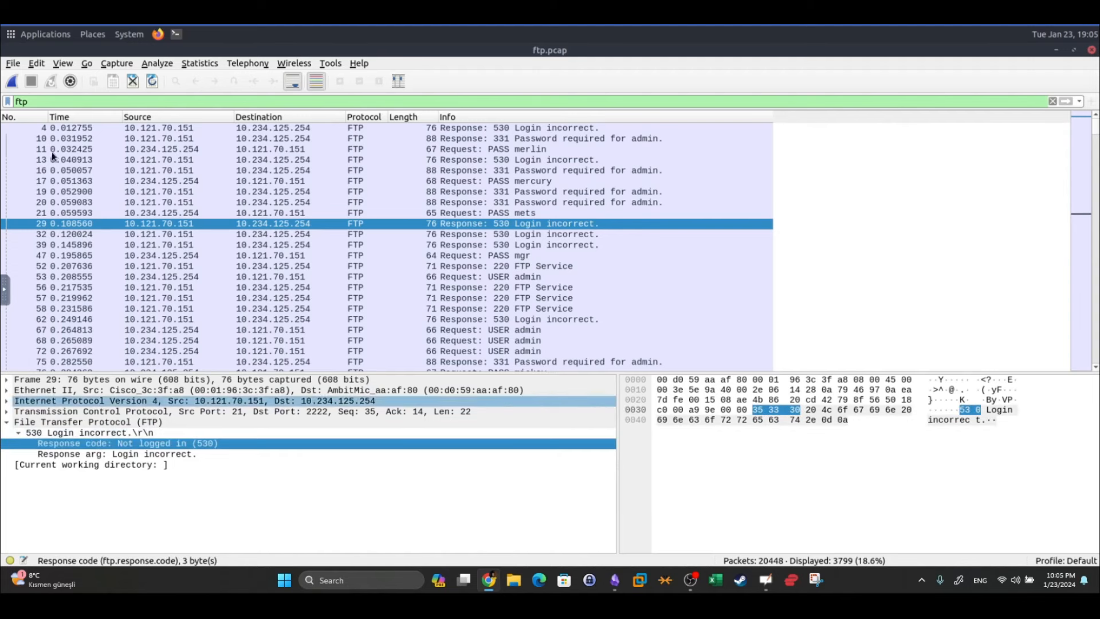
Apply the display filter ftp.response.code ==530
left_click(47, 101)
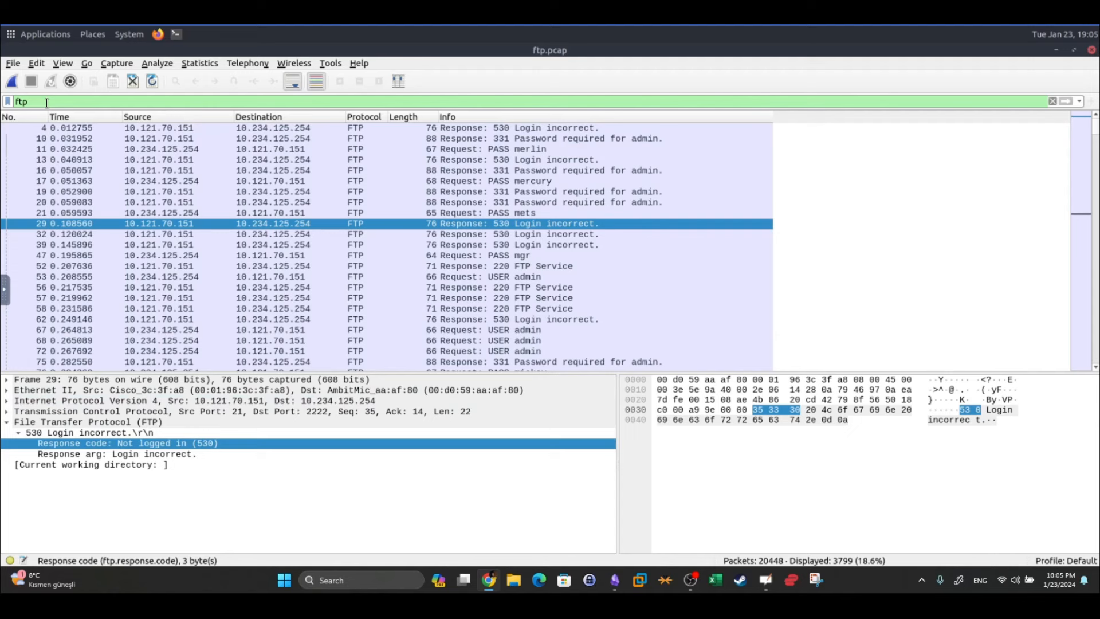
type(".response")
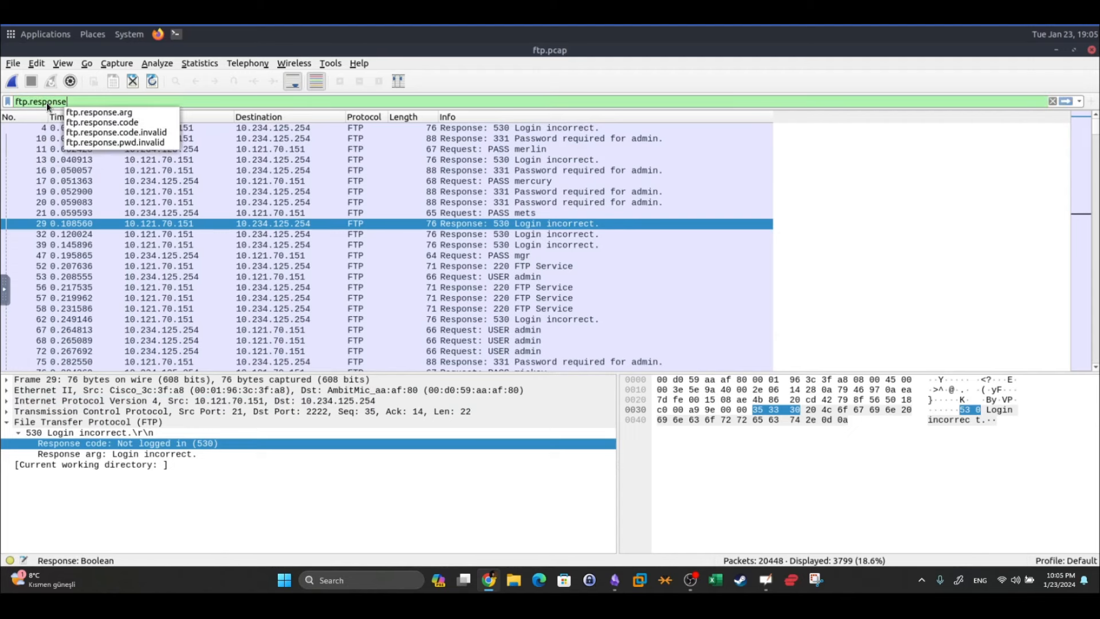
type(".code ==530")
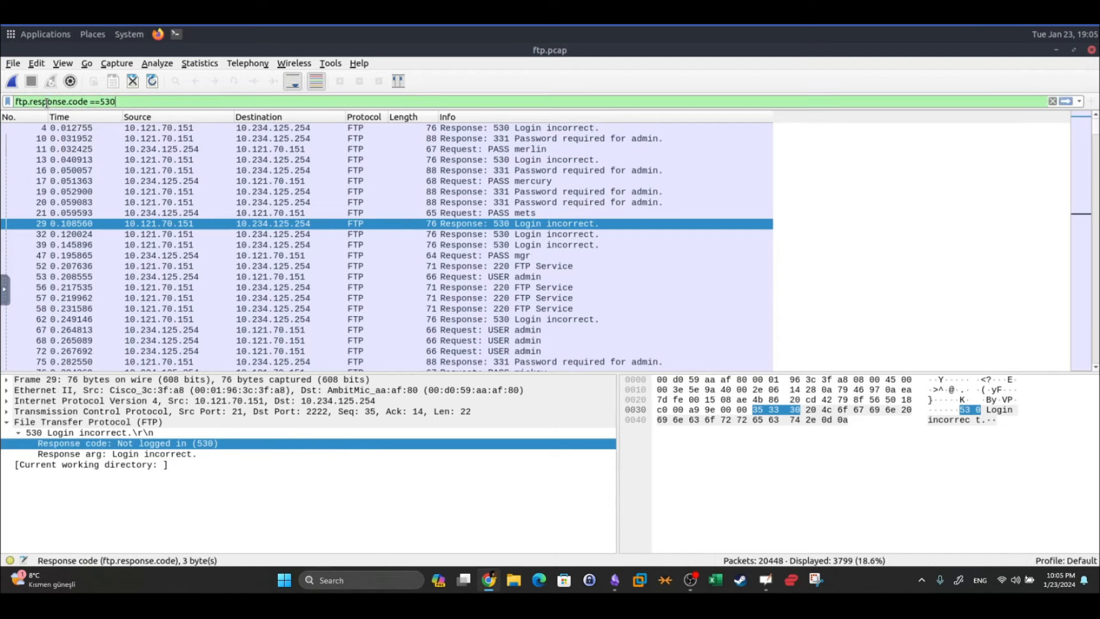
key("Return")
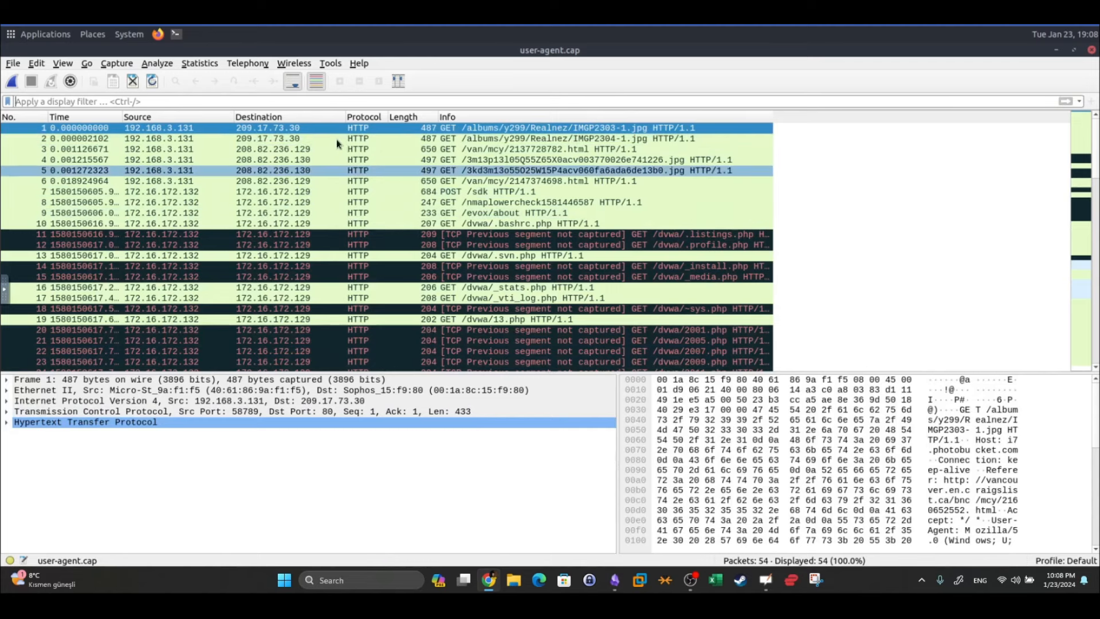
Expand packet 1's Hypertext Transfer Protocol details and inspect its User-Agent header
left_click(275, 99)
type("http")
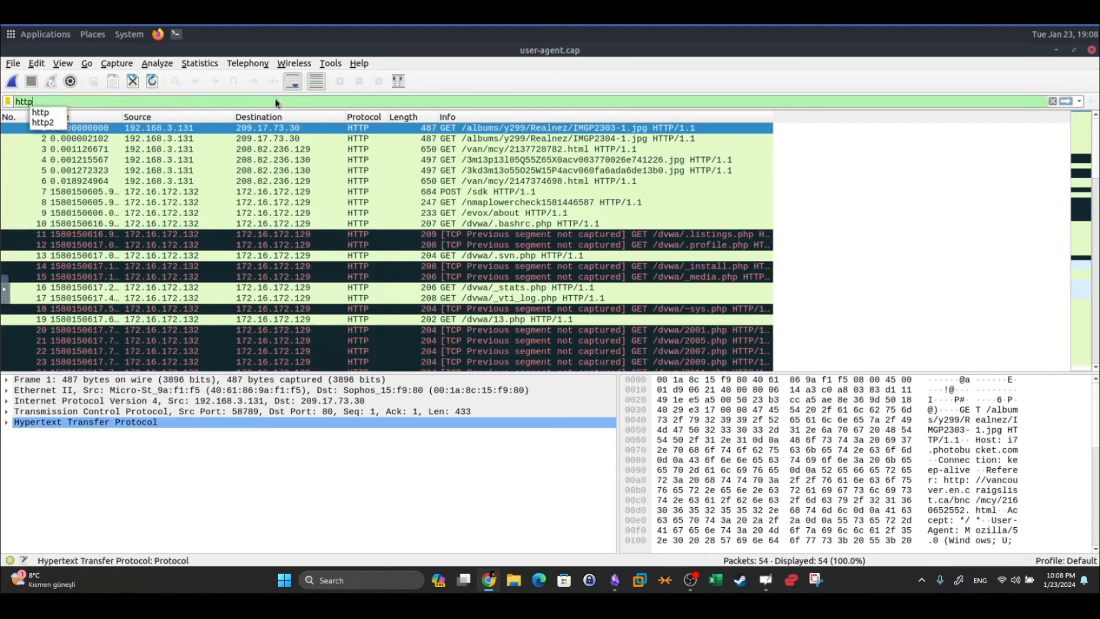
key("BackSpace")
key("BackSpace")
key("BackSpace")
key("BackSpace")
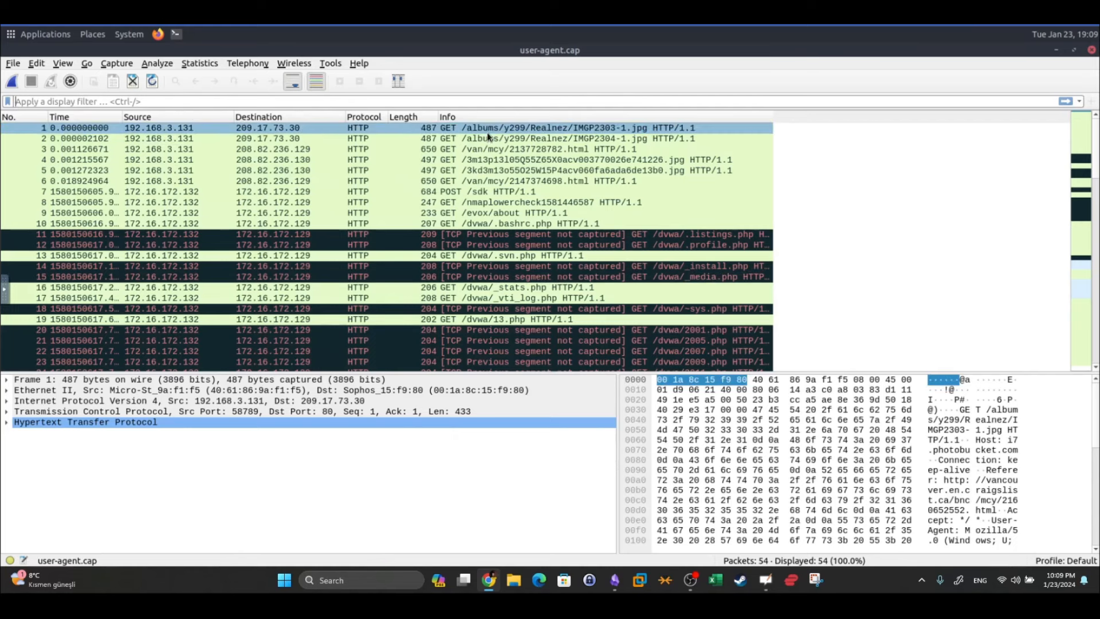
left_click(8, 423)
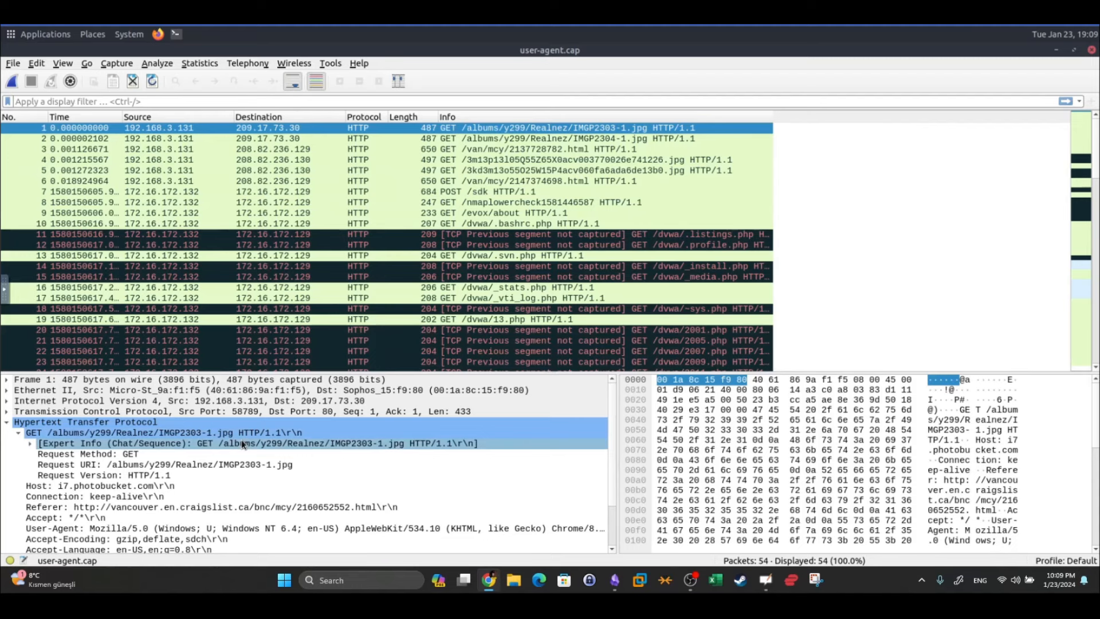
scroll(242, 438, "down", 1)
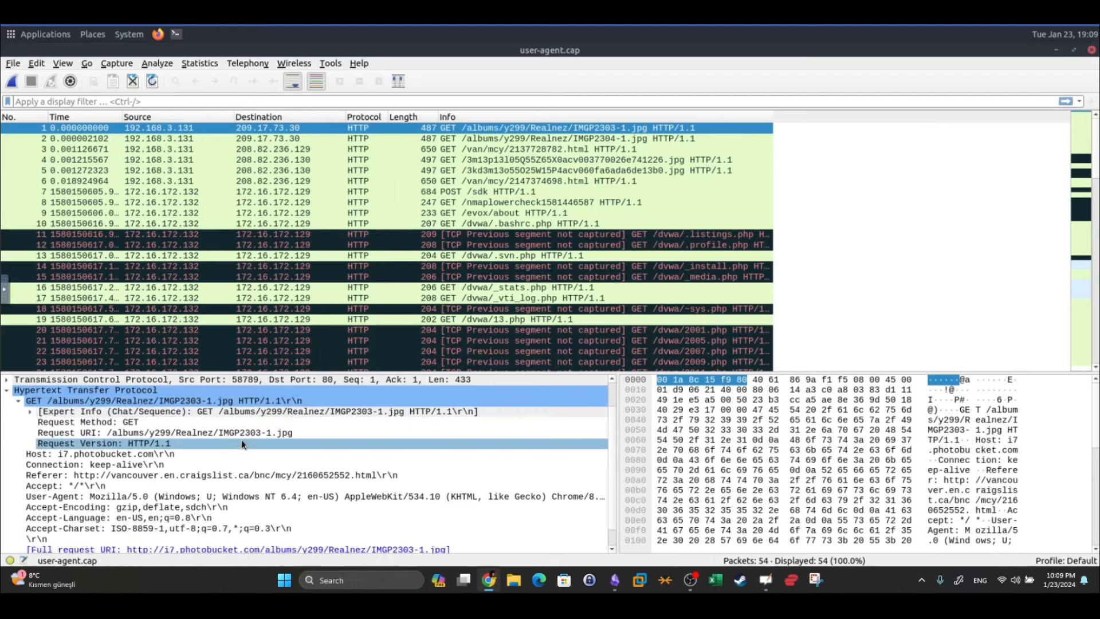
left_click(153, 496)
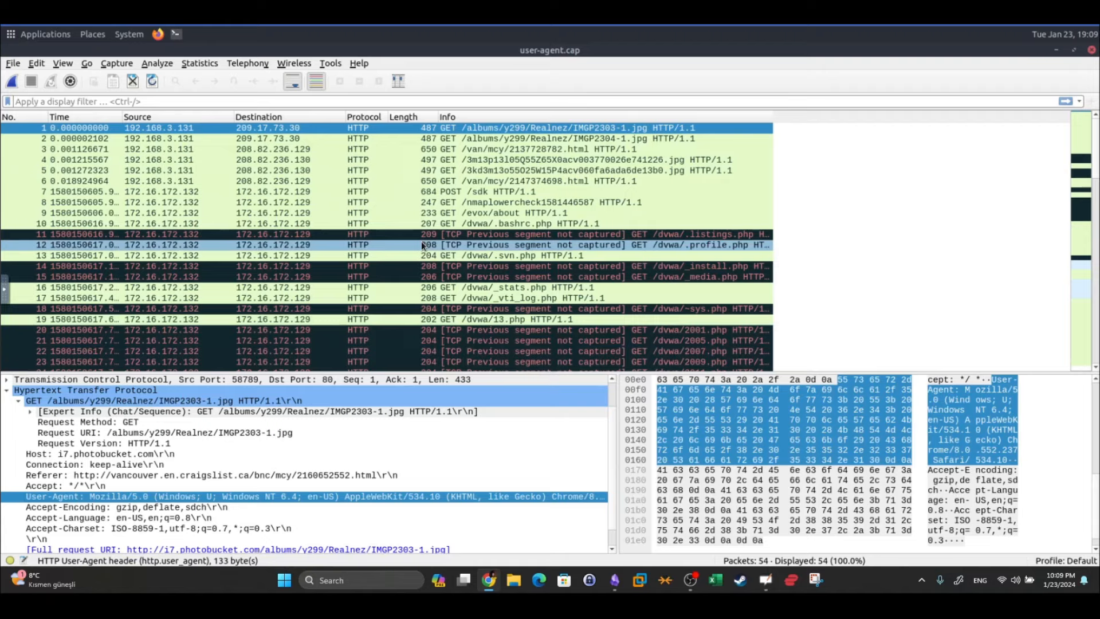
Check packet 30's sqlmap/1.4#stable User-Agent, then return to the Obsidian notes
scroll(421, 241, "down", 4)
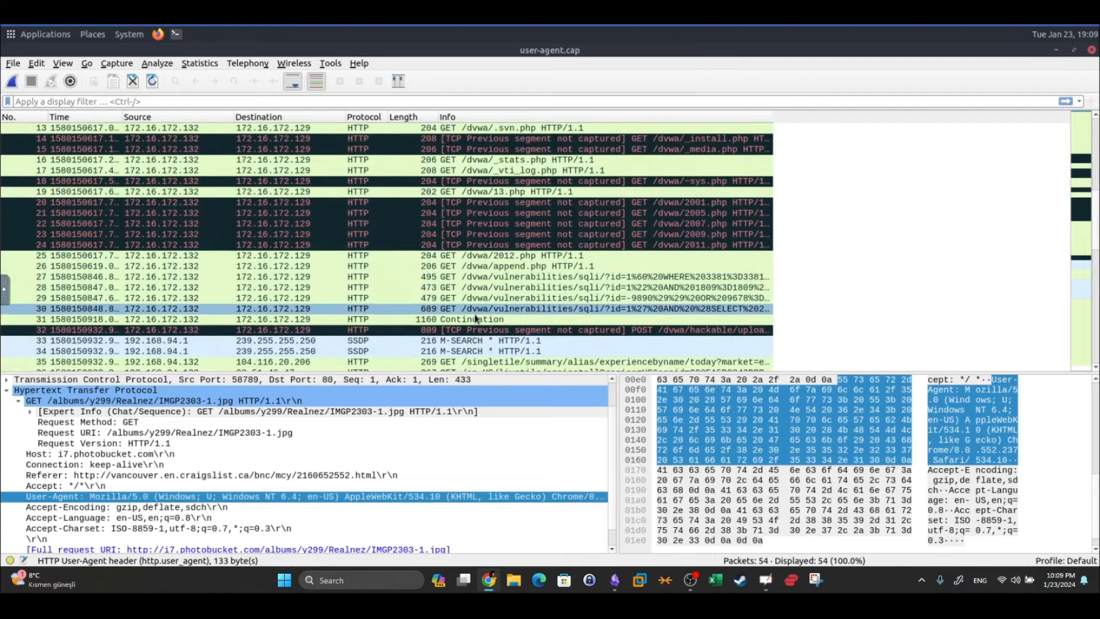
left_click(425, 308)
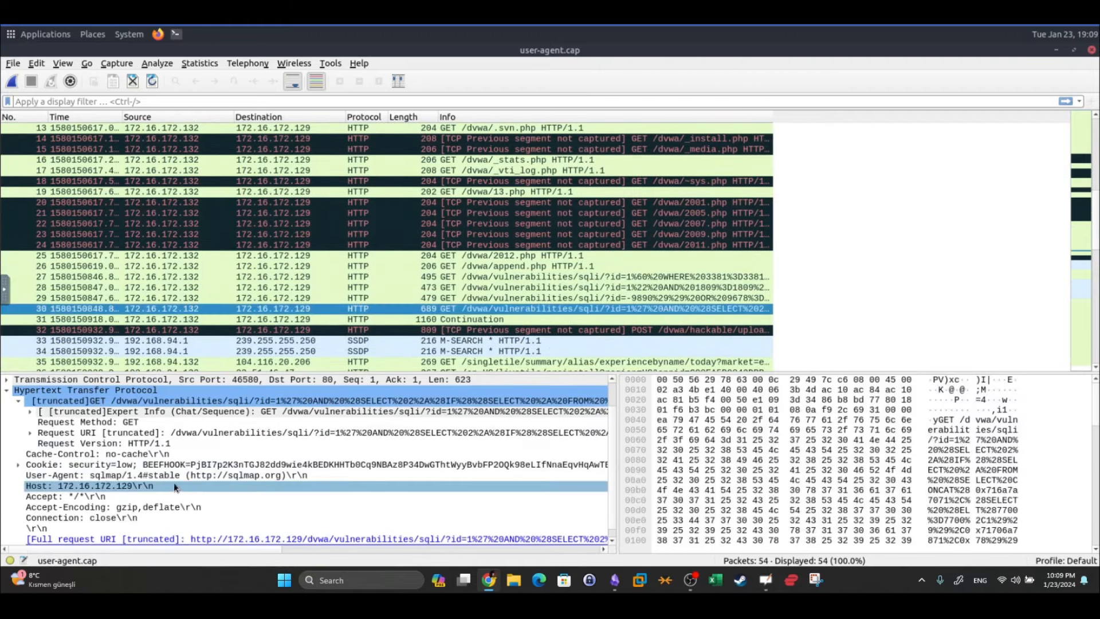
left_click(67, 479)
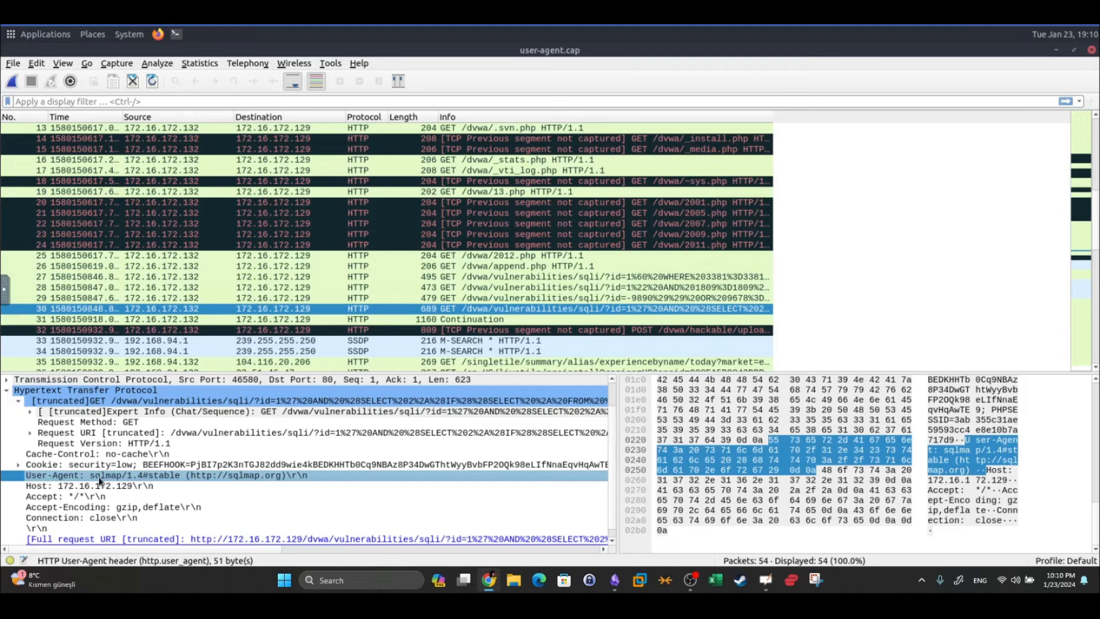
scroll(489, 269, "down", 2)
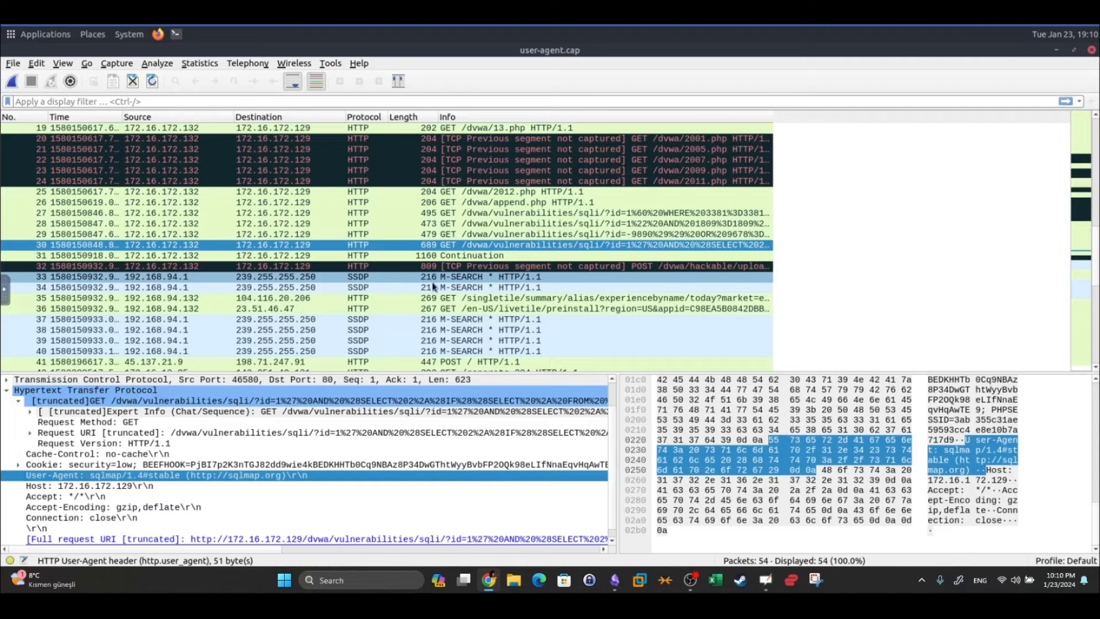
left_click(615, 580)
scroll(539, 281, "down", 15)
Copy the four-line sqlmap/Nmap/Wfuzz/Nikto user_agent filter under 'Searching by user agent'
scroll(539, 281, "up", 1)
scroll(539, 281, "down", 12)
scroll(539, 280, "down", 12)
scroll(539, 281, "up", 4)
scroll(539, 281, "down", 10)
scroll(538, 281, "up", 8)
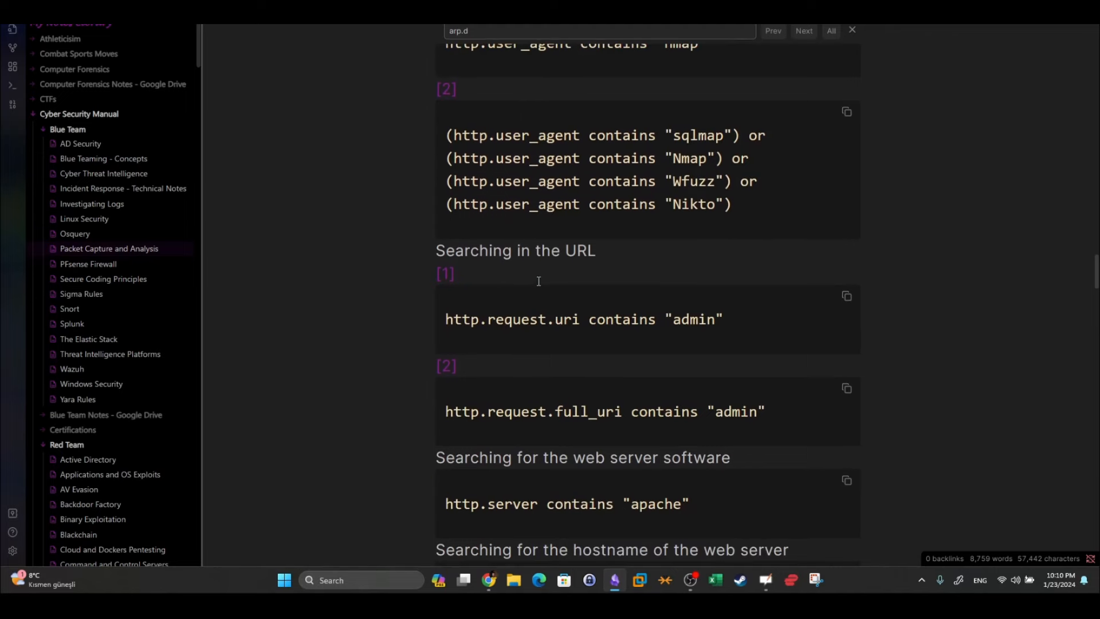
left_click_drag(735, 325, 447, 253)
right_click(470, 259)
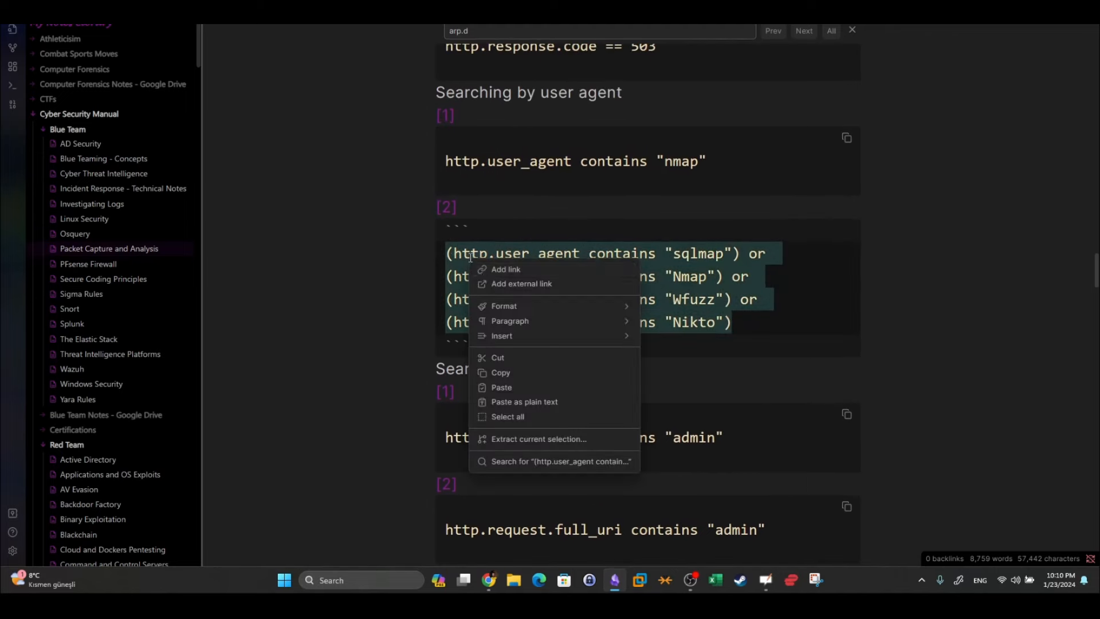
left_click(507, 372)
Paste the copied sqlmap/Nmap/Wfuzz/Nikto http.user_agent filter into Wireshark's display filter bar
left_click(615, 579)
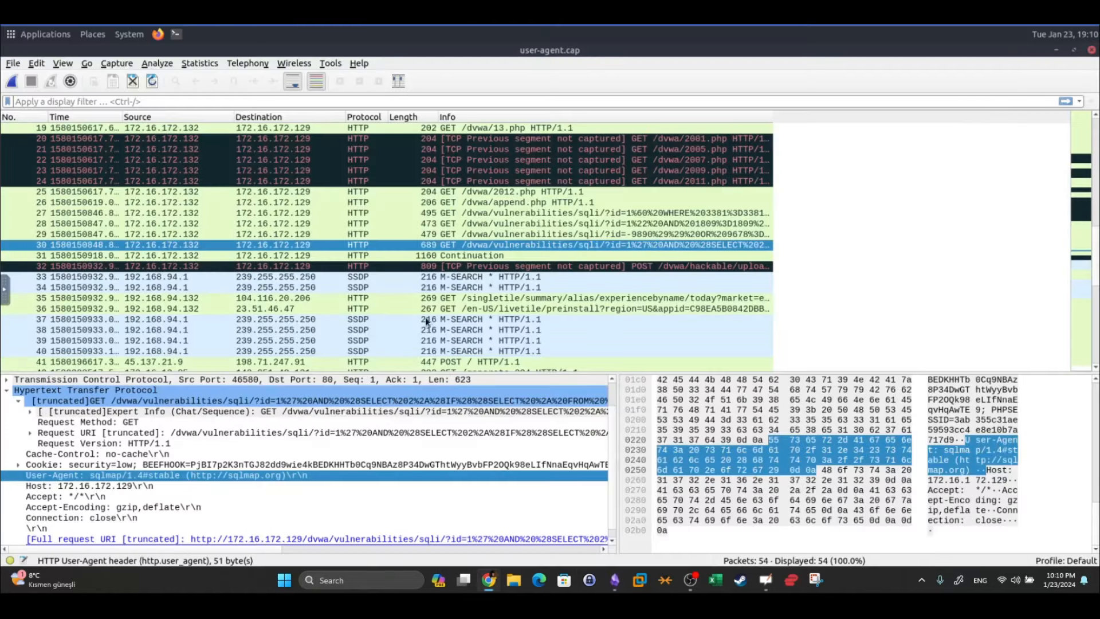
left_click(247, 101)
key("ctrl+v")
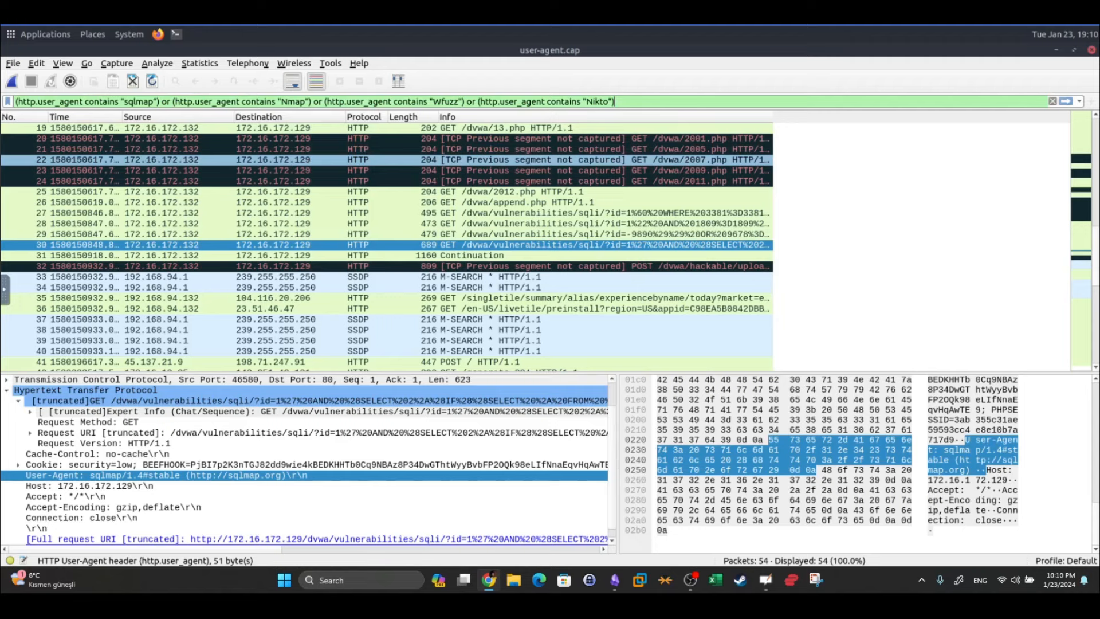
left_click_drag(45, 101, 76, 103)
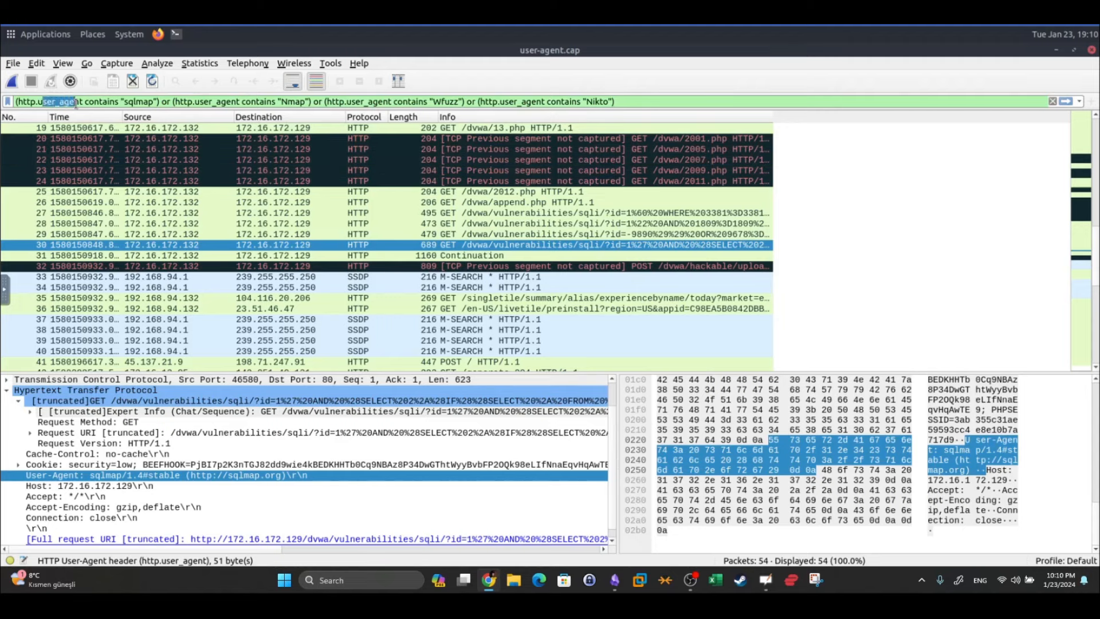
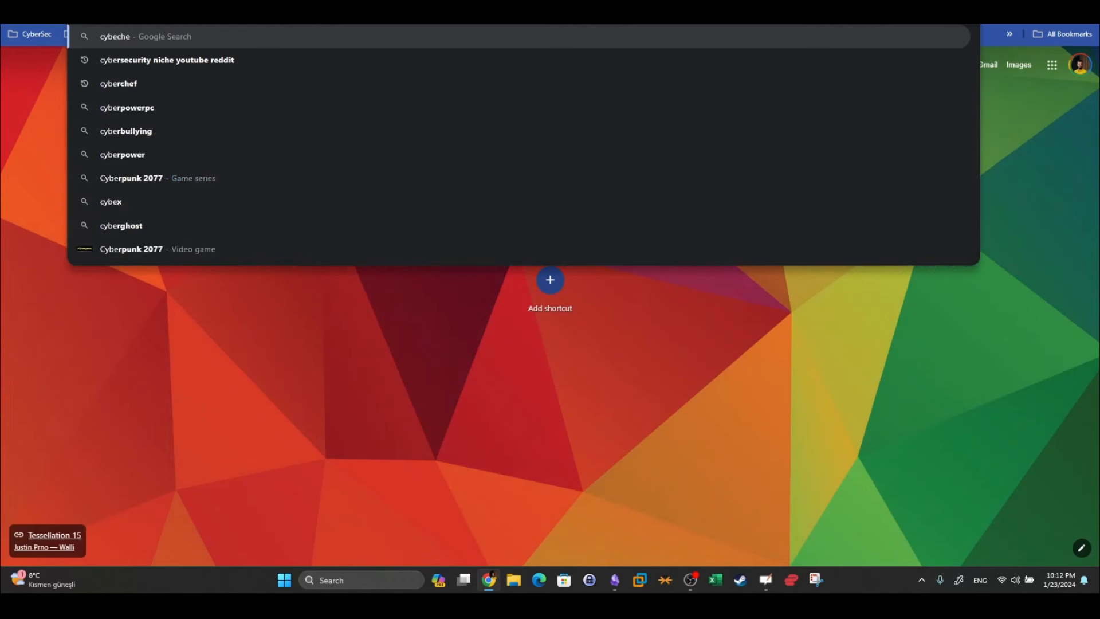
Search Google for 'cyberchef' and open the CyberChef result from gchq.github.io
key("Return")
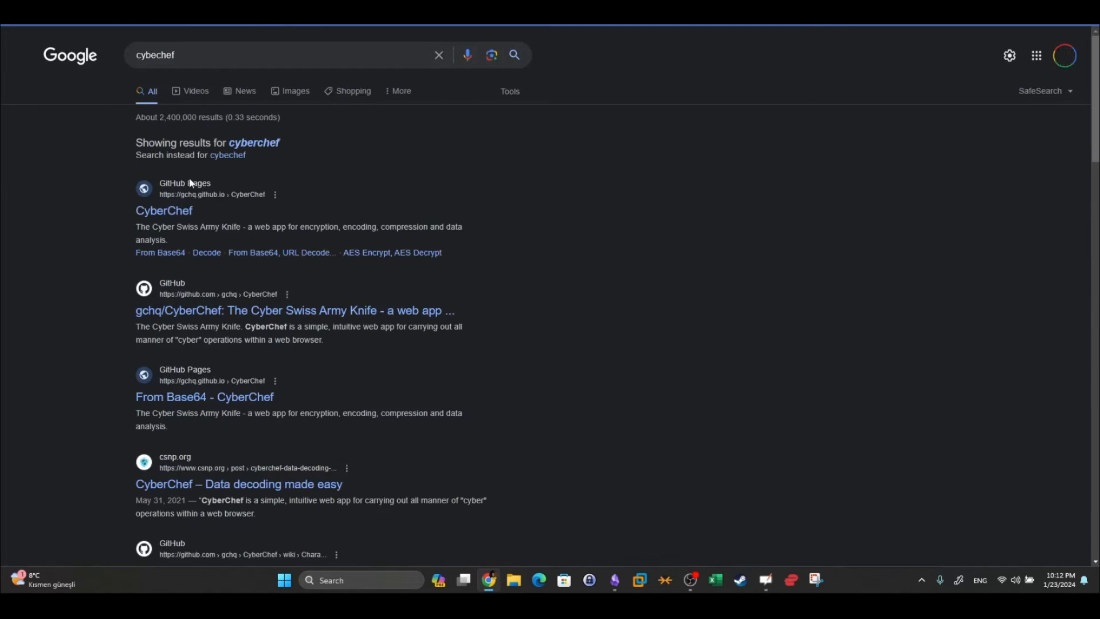
left_click(185, 212)
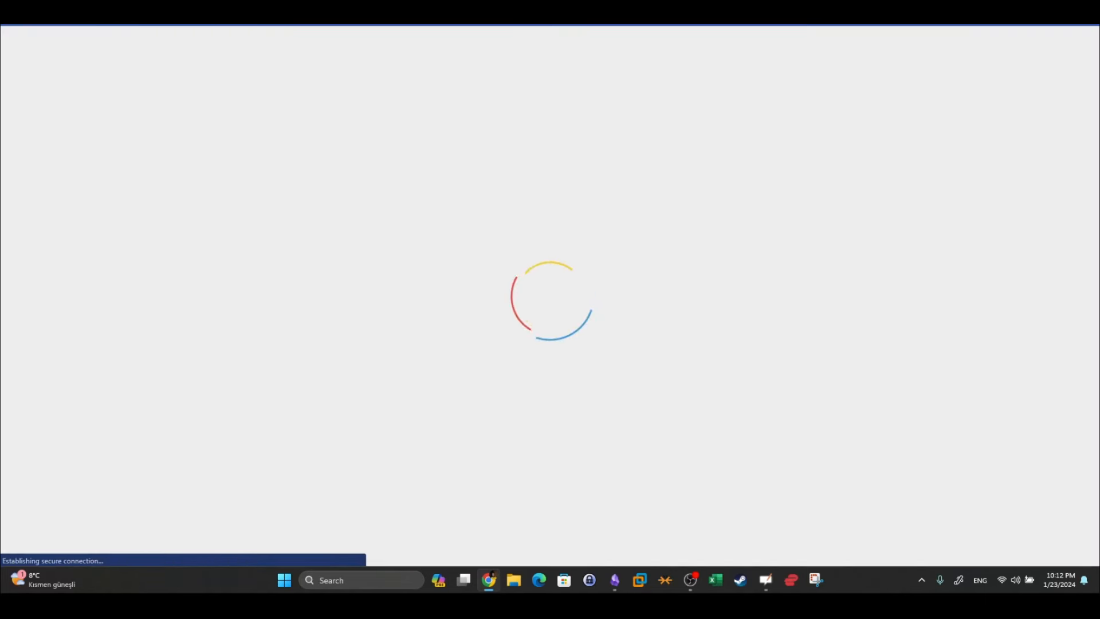
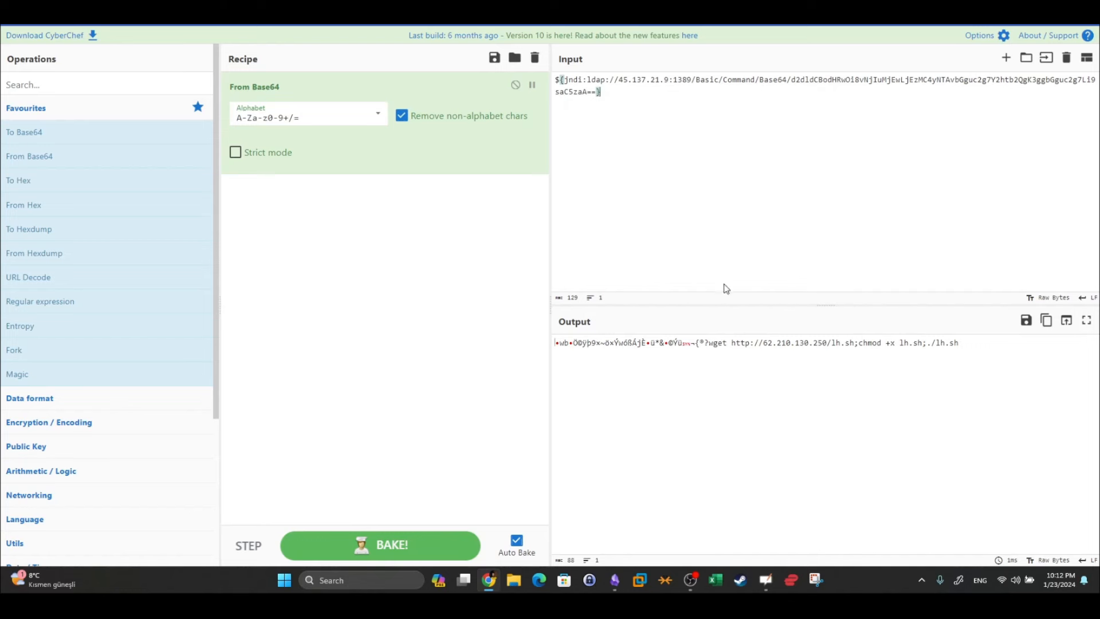
Highlight the decoded lh.sh wget URL in CyberChef's output to trace its Base64 input, then return to Wireshark
left_click_drag(718, 97, 733, 80)
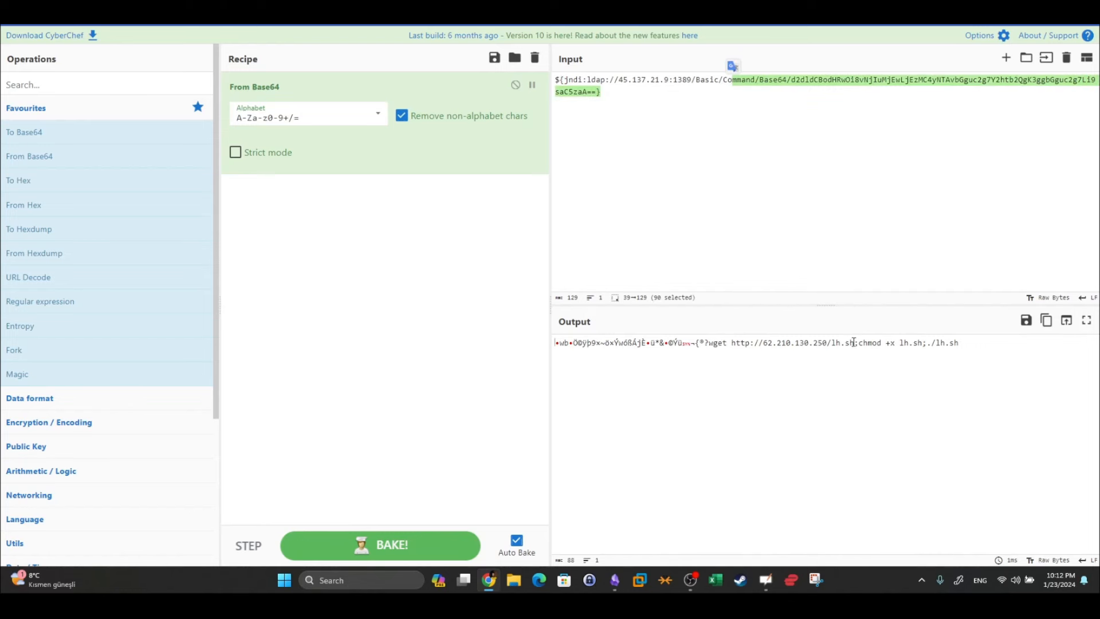
left_click_drag(856, 342, 793, 344)
left_click(835, 342)
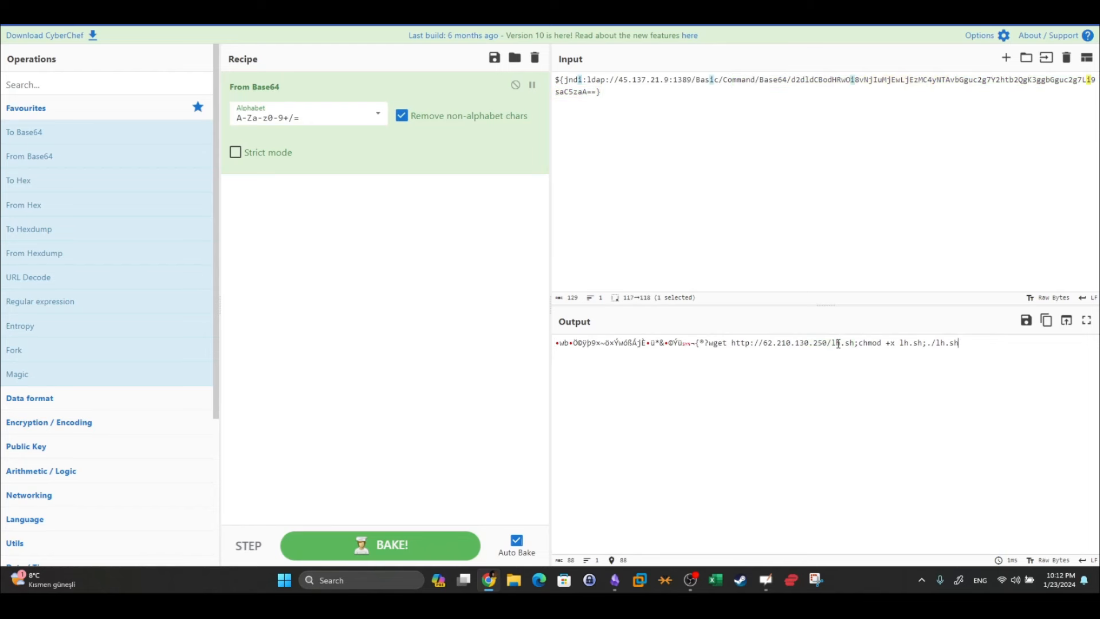
left_click_drag(856, 342, 732, 343)
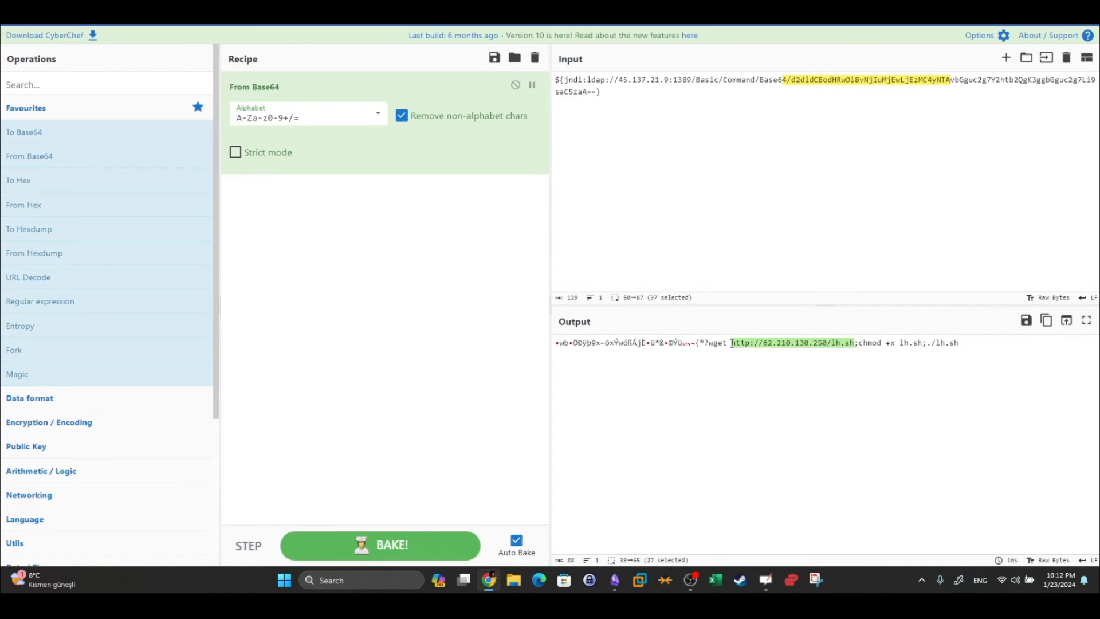
left_click(794, 381)
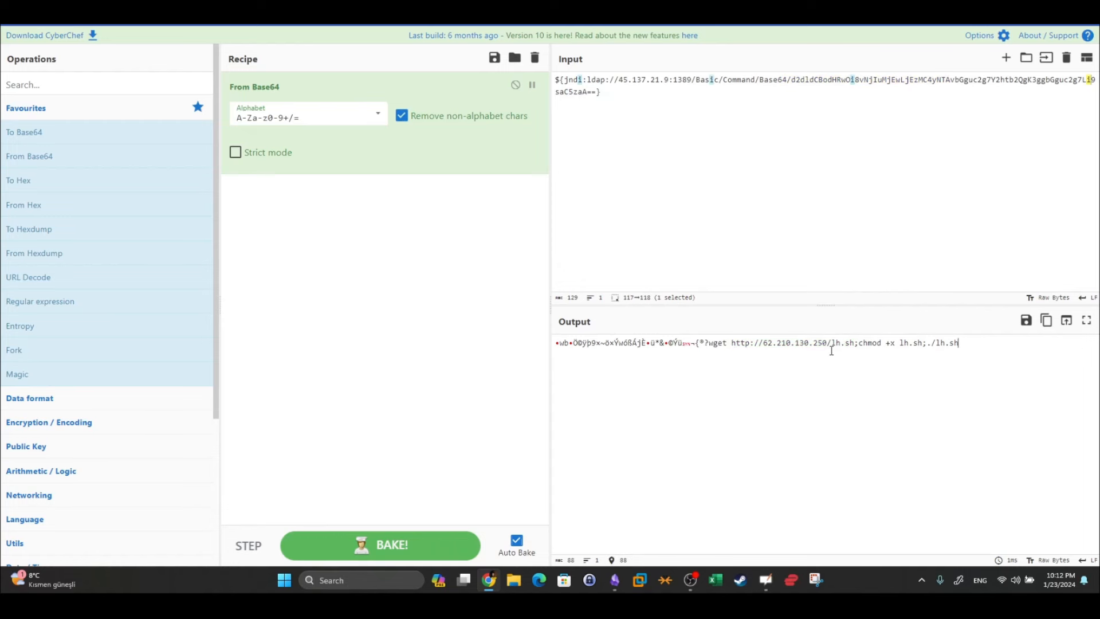
left_click_drag(855, 344, 910, 344)
left_click(873, 345)
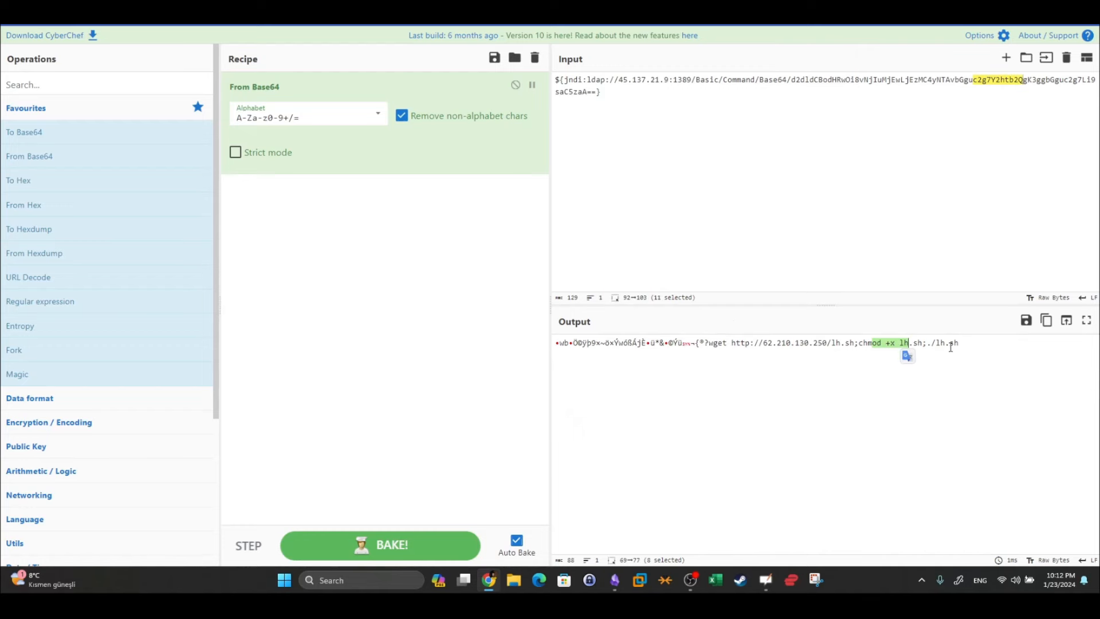
left_click(427, 13)
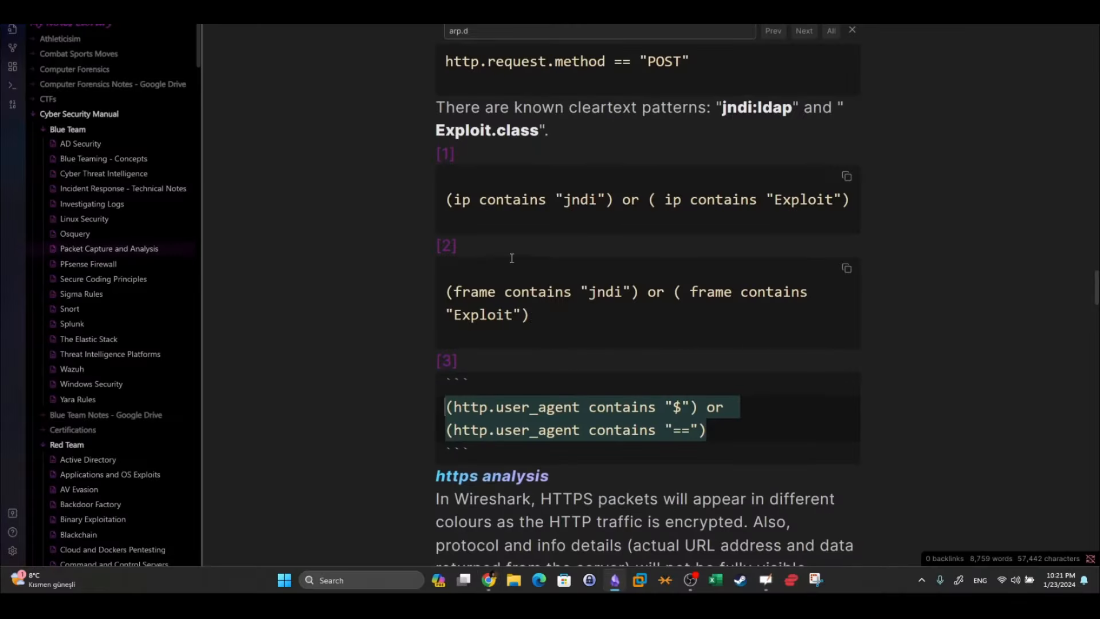
Scroll the notes down to the Client Hello and Server Hello filters on tls.handshake.type 1 and 2
scroll(508, 256, "down", 7)
scroll(499, 226, "down", 8)
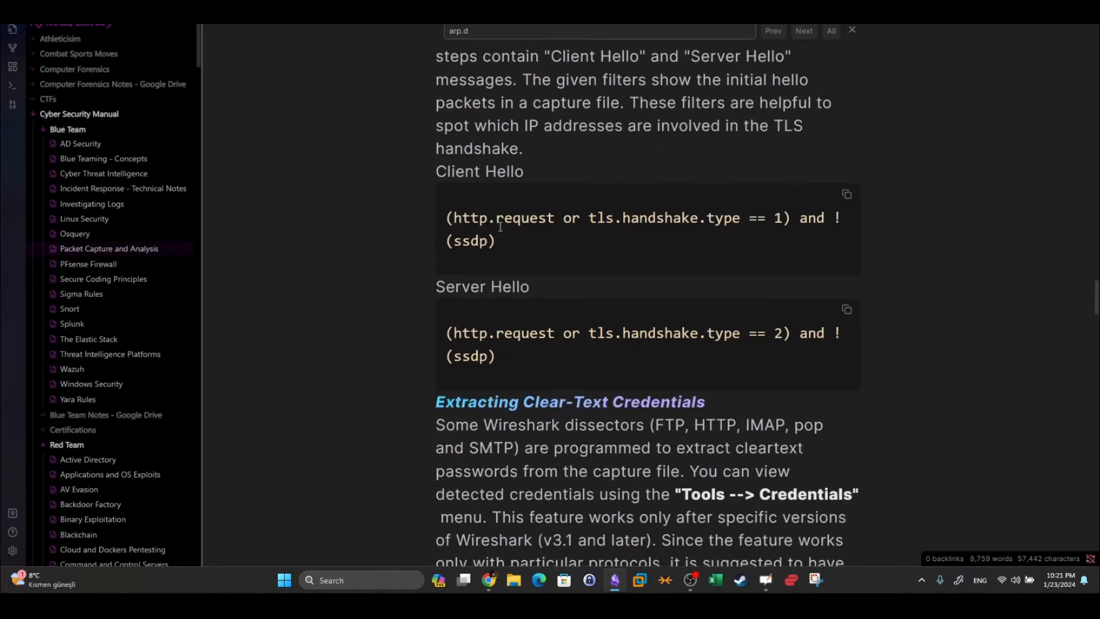
Apply the ssdp display filter to the Exercise.pcapng capture
left_click(611, 580)
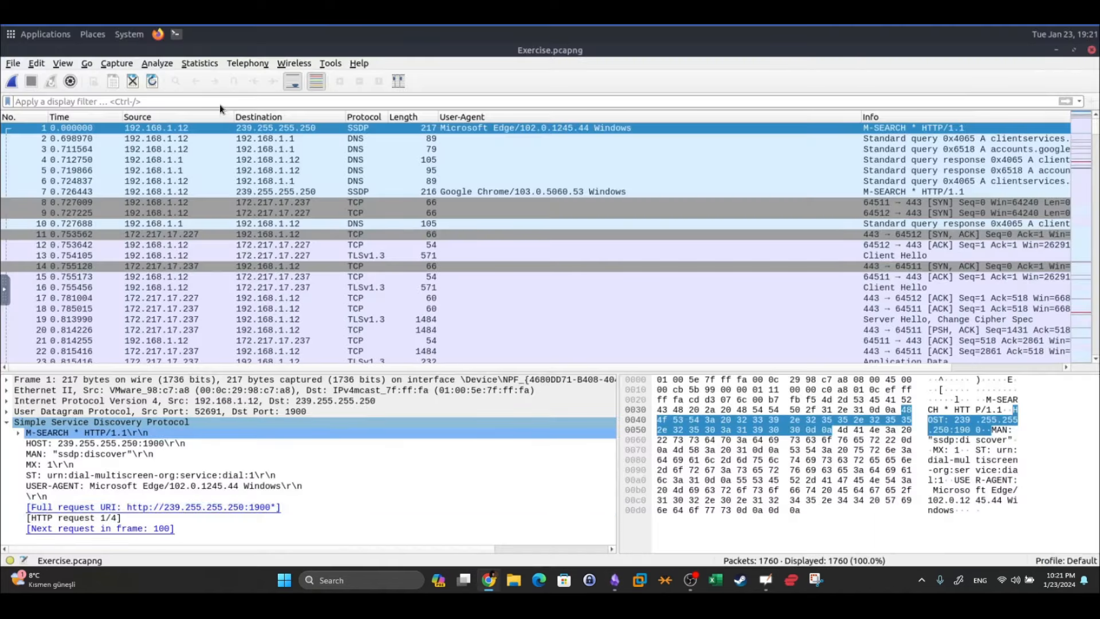
type("httpa")
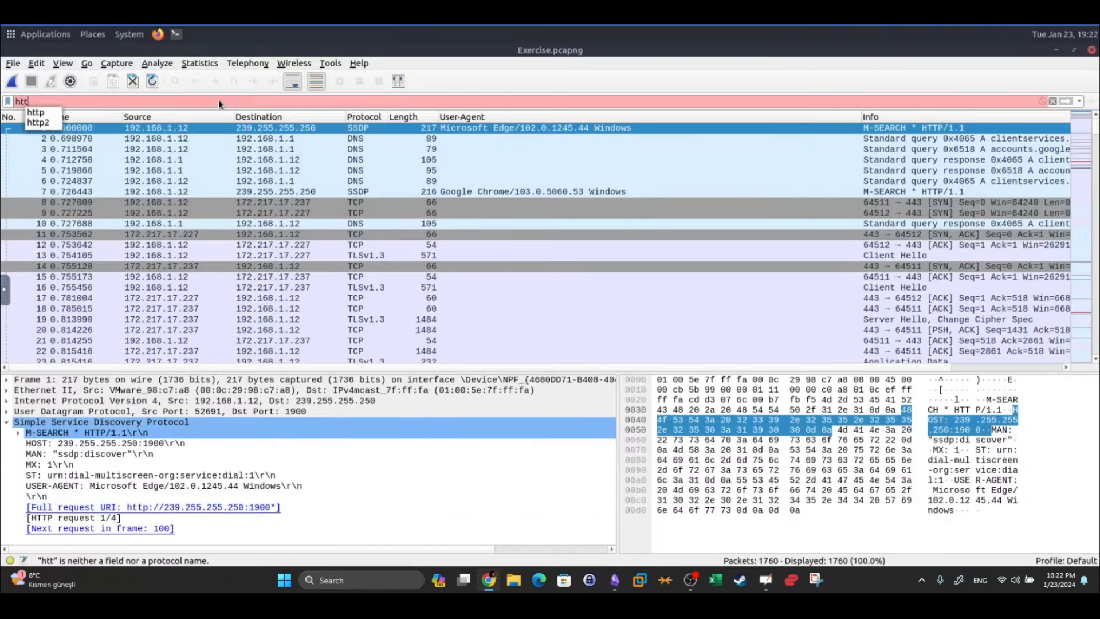
key("BackSpace")
key("BackSpace")
key("BackSpace")
key("BackSpace")
key("BackSpace")
type("ssdp")
key("Return")
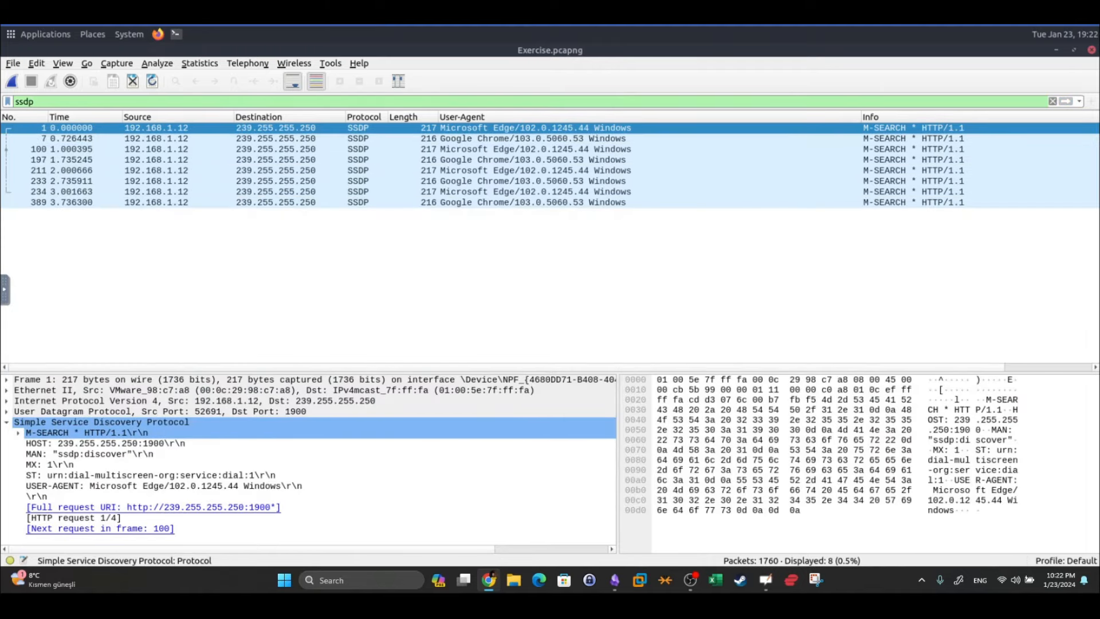
Switch the filter to http2, then clear it to show all 1760 packets and collapse the SSDP details
double_click(28, 102)
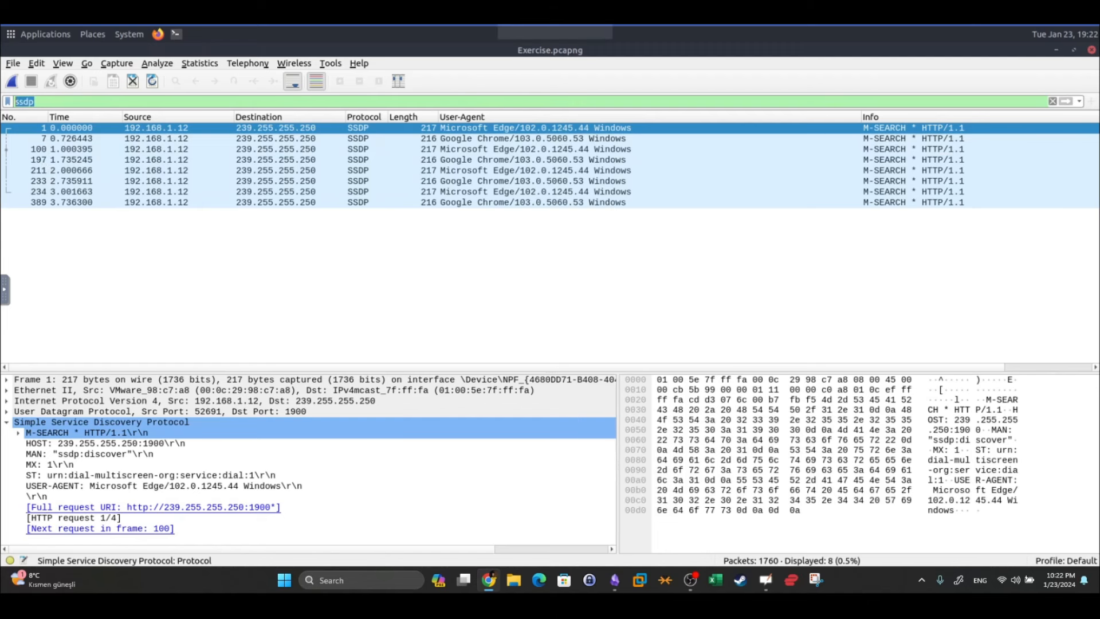
left_click(50, 103)
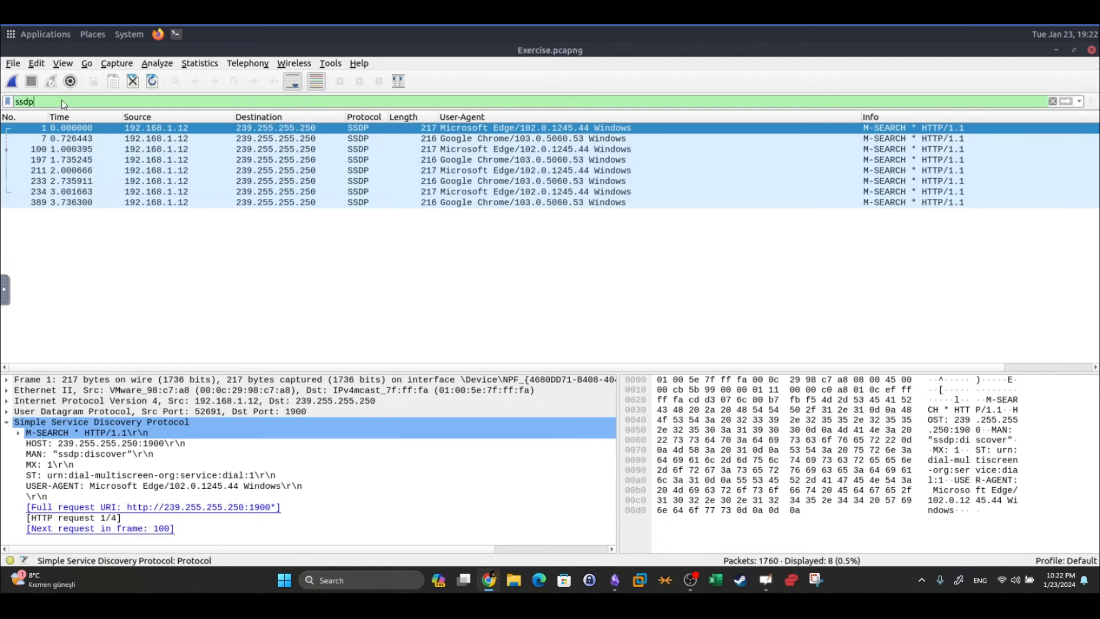
key("BackSpace")
key("BackSpace")
key("BackSpace")
key("BackSpace")
type("htt")
type("[2")
key("BackSpace")
key("BackSpace")
type("p2")
key("Return")
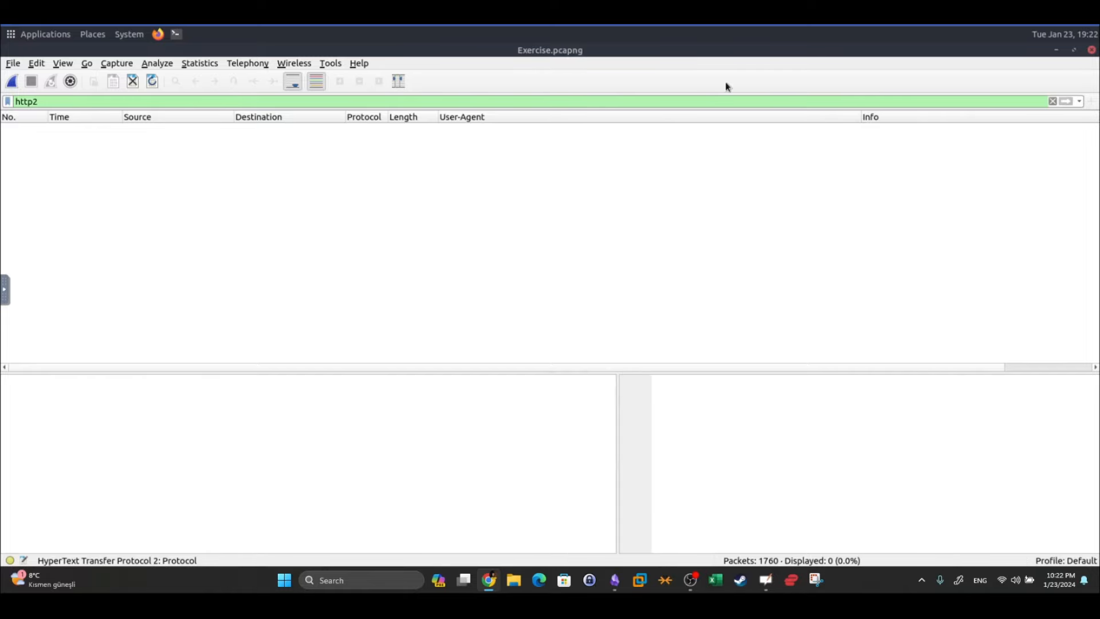
left_click(1054, 101)
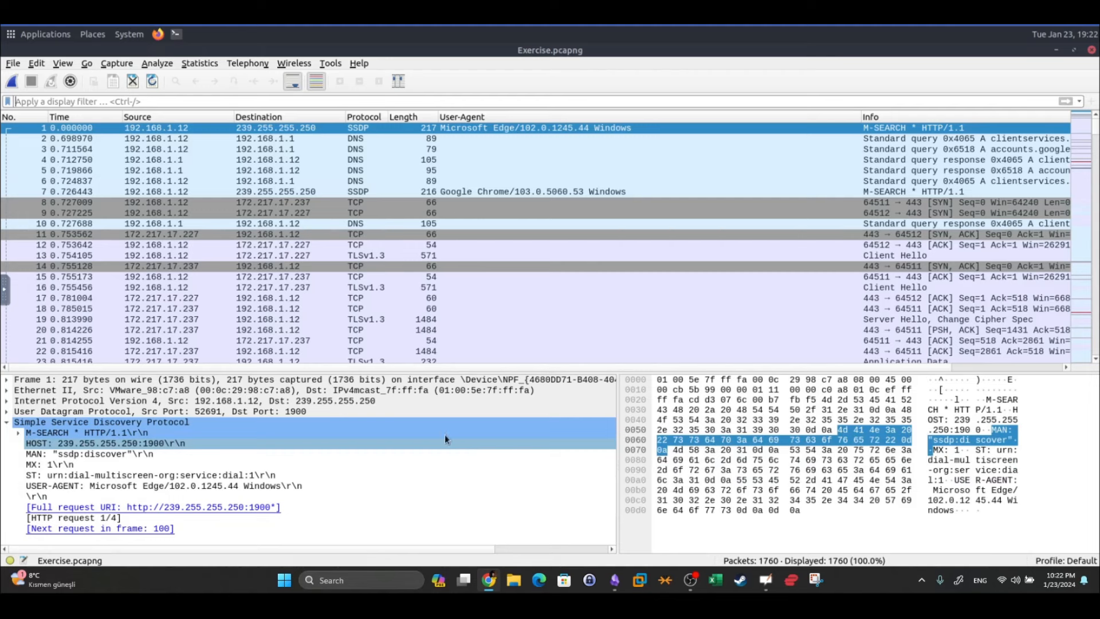
left_click(8, 424)
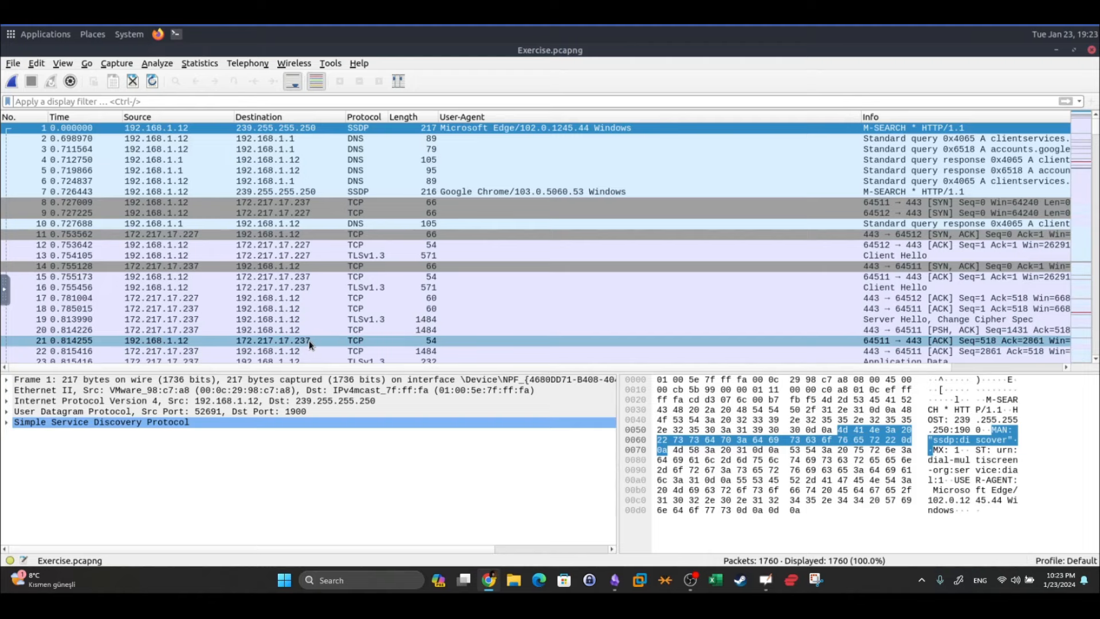
Locate and copy the Client Hello filter tls.handshake.type == 1 from the notes
left_click(616, 589)
scroll(512, 310, "down", 5)
scroll(511, 310, "up", 9)
scroll(512, 310, "up", 7)
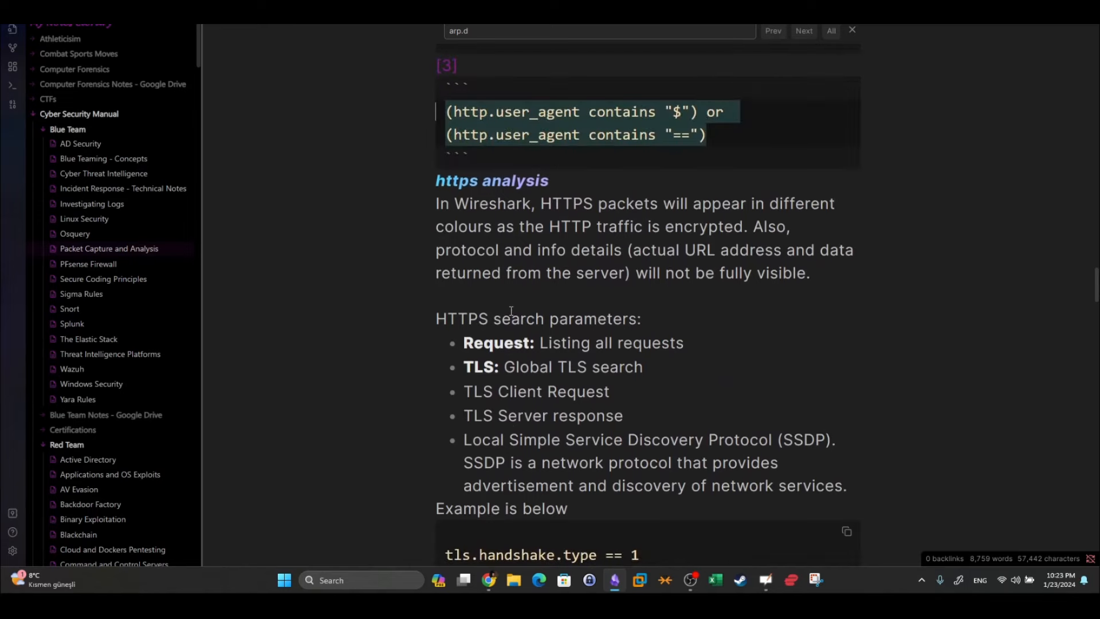
scroll(512, 310, "down", 5)
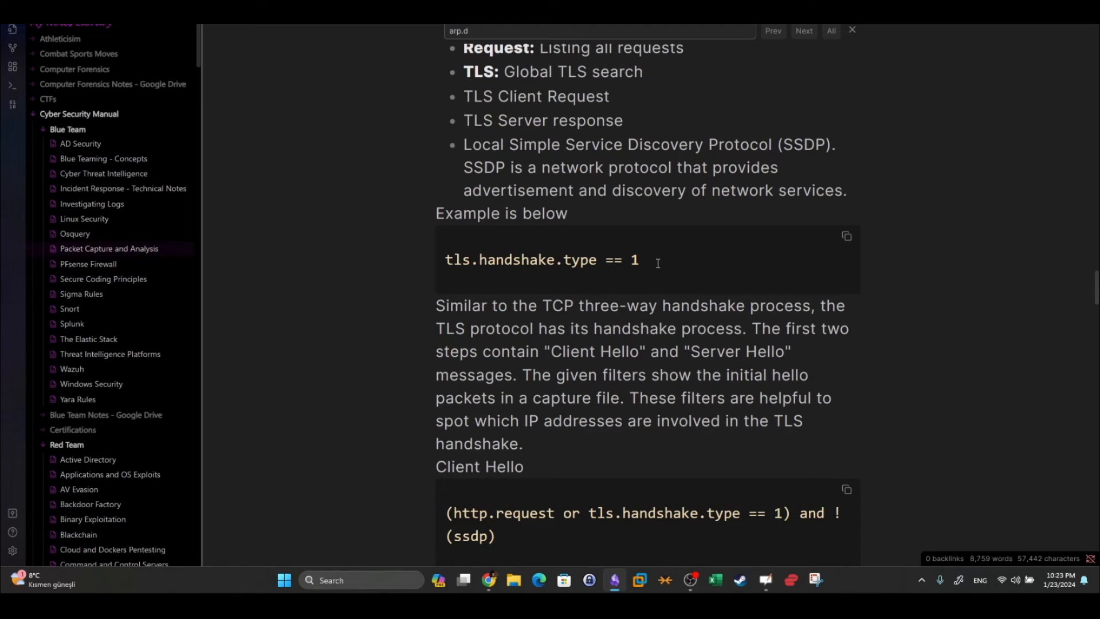
left_click_drag(656, 259, 569, 260)
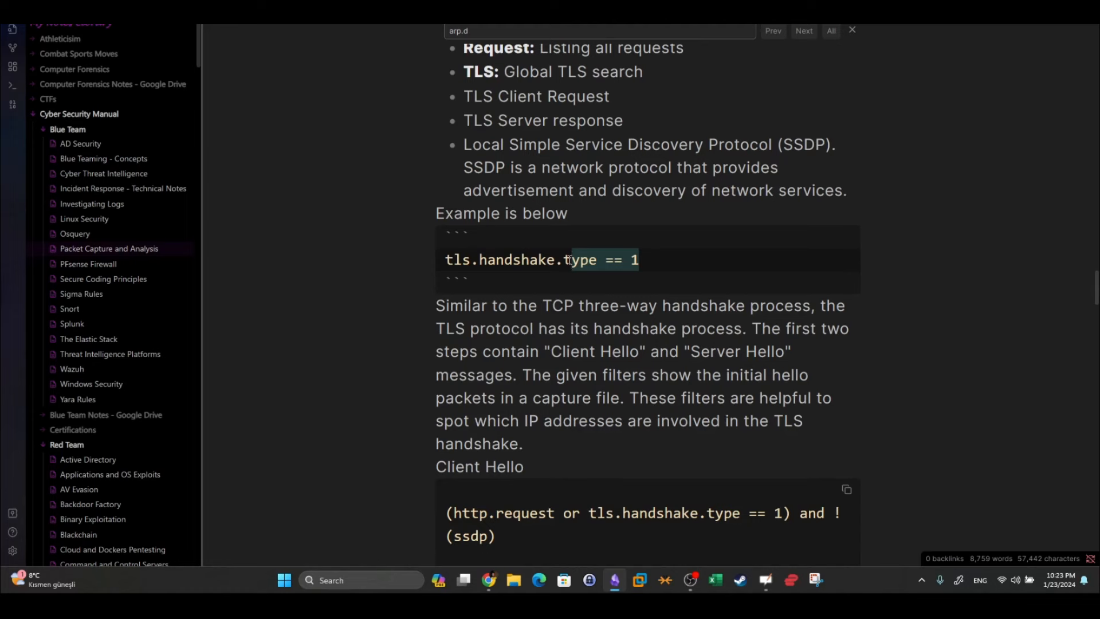
scroll(569, 259, "down", 3)
left_click_drag(782, 451, 513, 451)
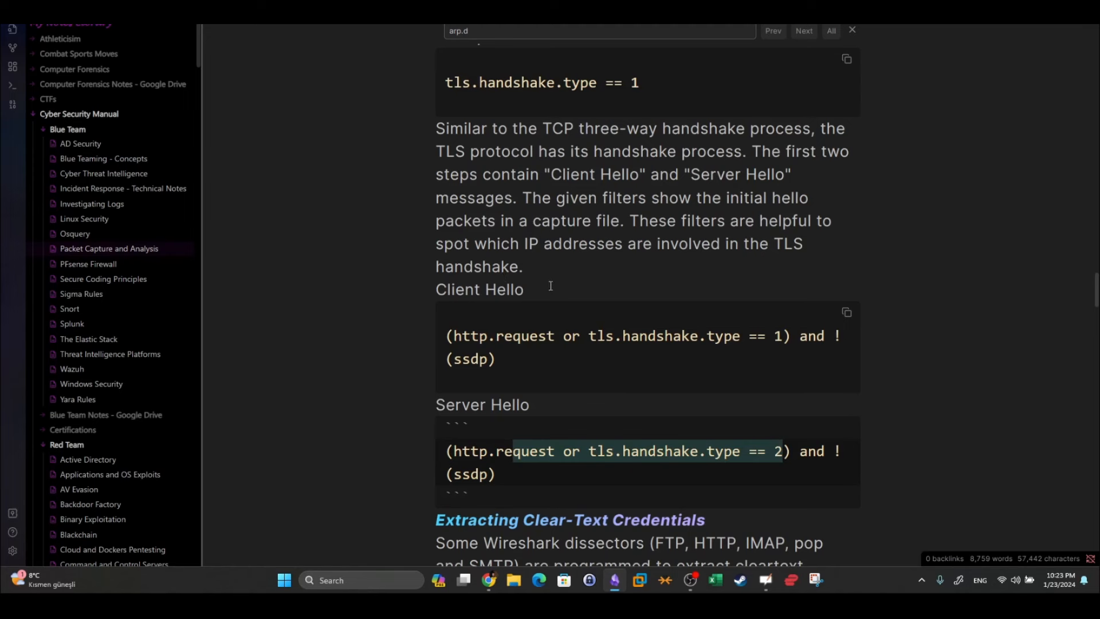
left_click_drag(551, 286, 426, 292)
left_click_drag(452, 336, 665, 336)
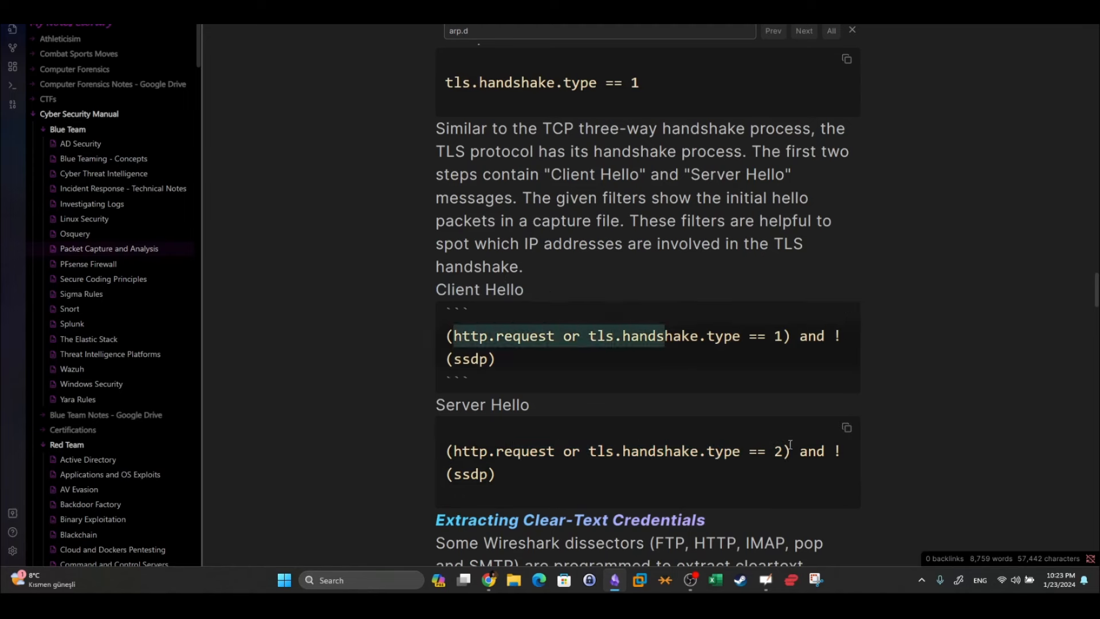
left_click_drag(799, 451, 648, 451)
left_click_drag(532, 405, 428, 407)
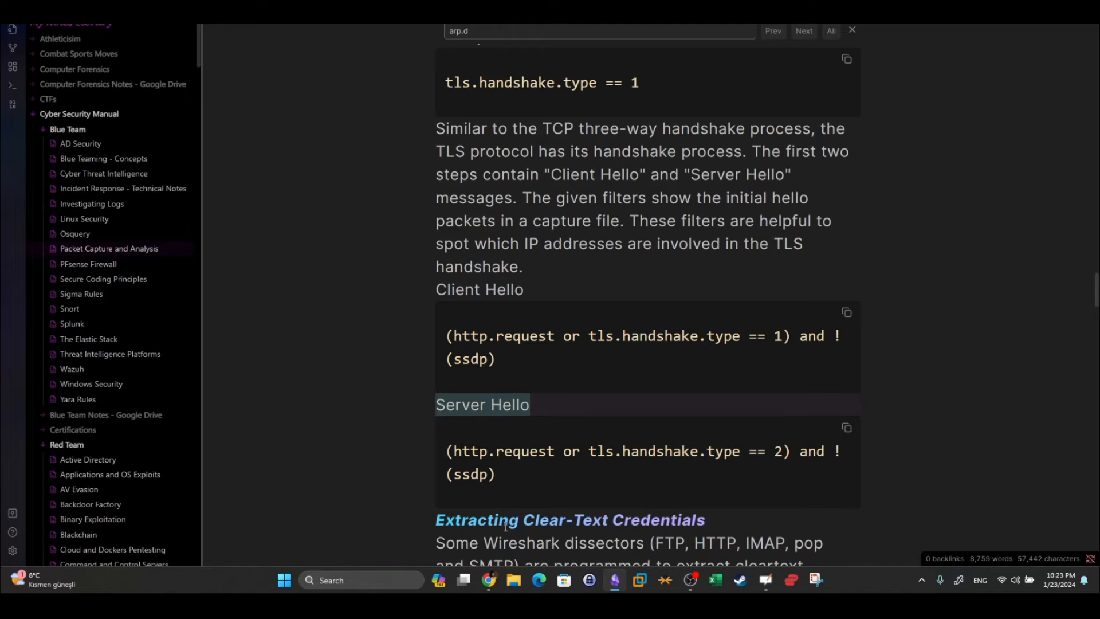
left_click_drag(495, 360, 446, 336)
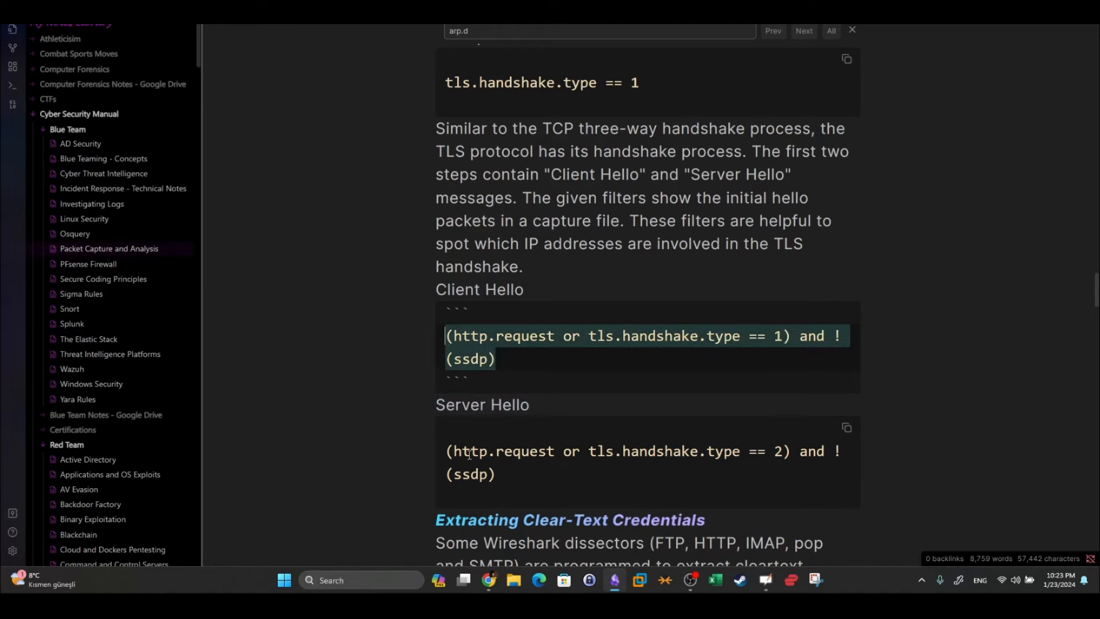
Paste and apply the Client Hello filter in Wireshark
left_click(489, 579)
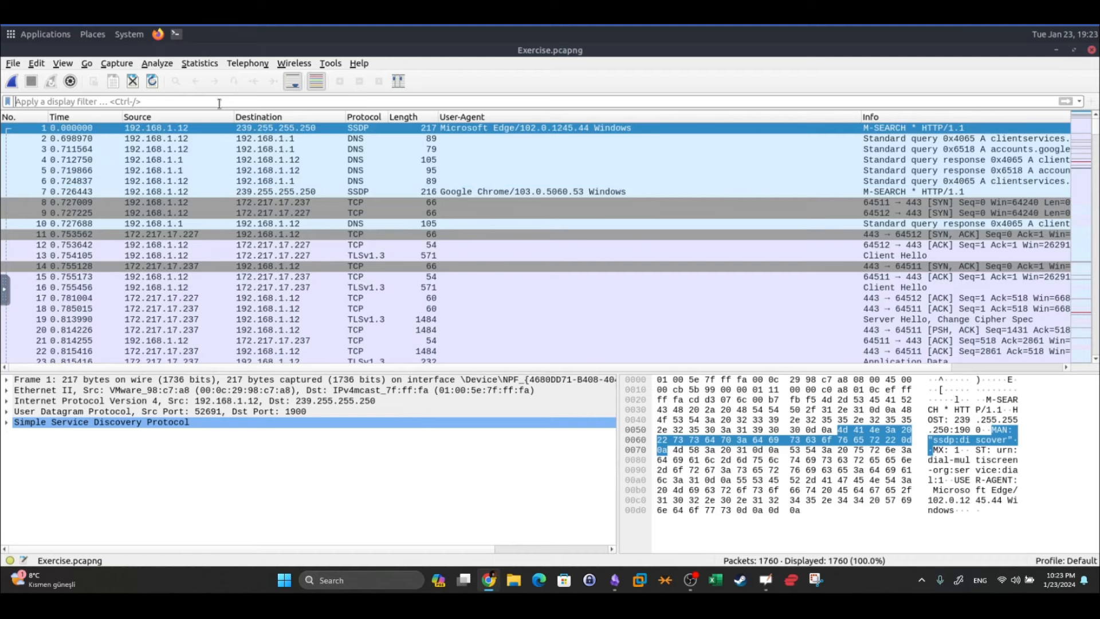
type("(http.request or tls.handshake.type == 1) and !(ssdp)")
key("Return")
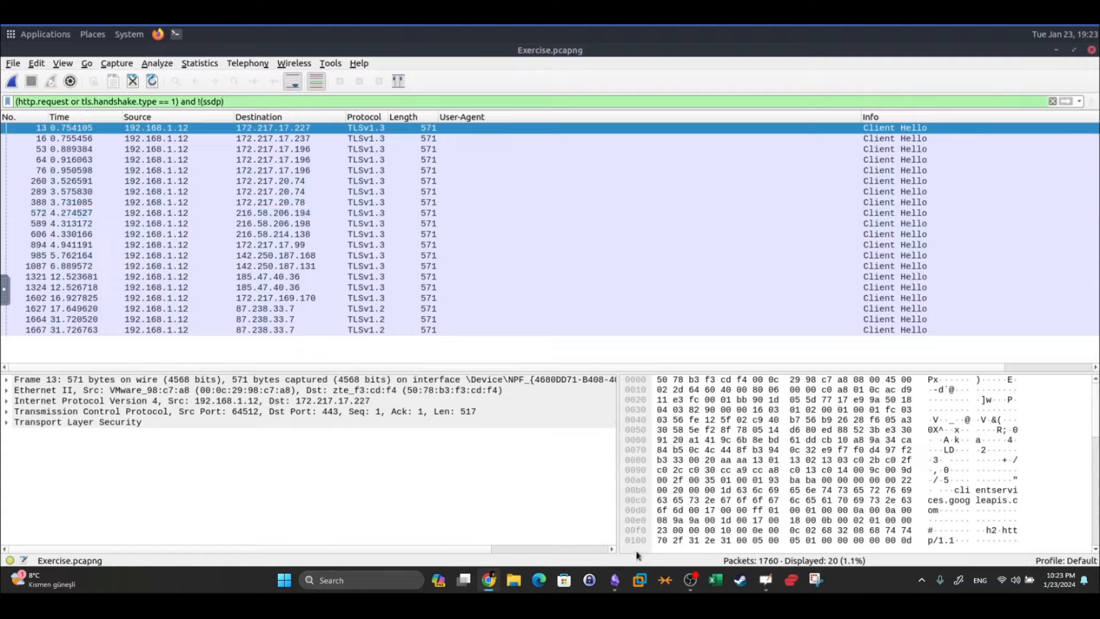
Change the filter to tls.handshake.type == 2, listing the 20 Server Hello packets
left_click(615, 580)
left_click_drag(496, 474, 446, 451)
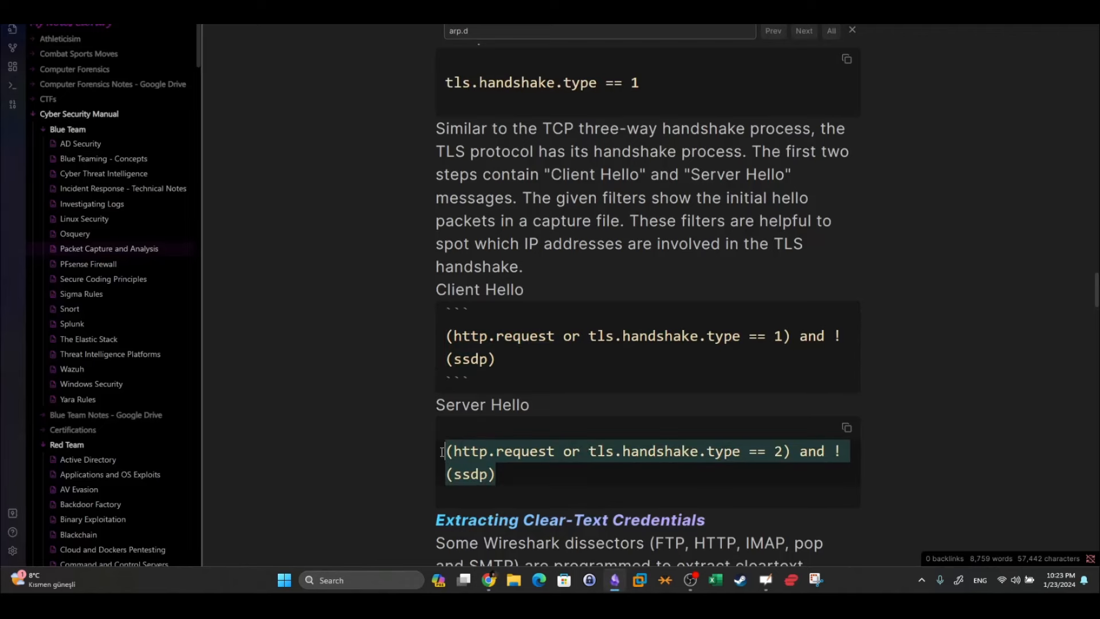
left_click(489, 579)
left_click(173, 102)
key("BackSpace")
type("2")
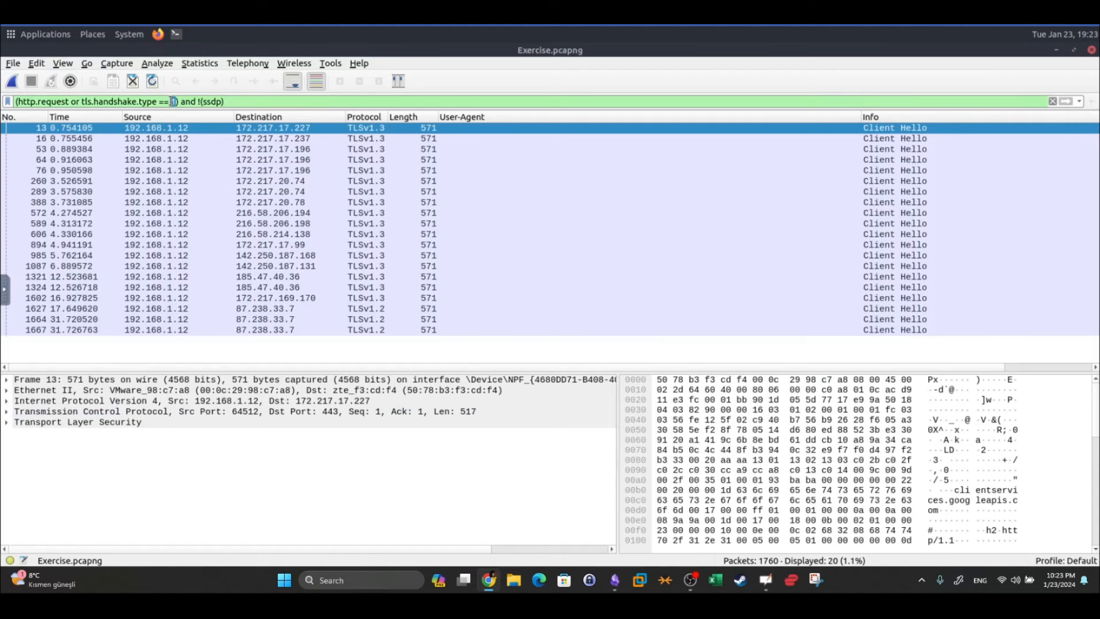
key("Return")
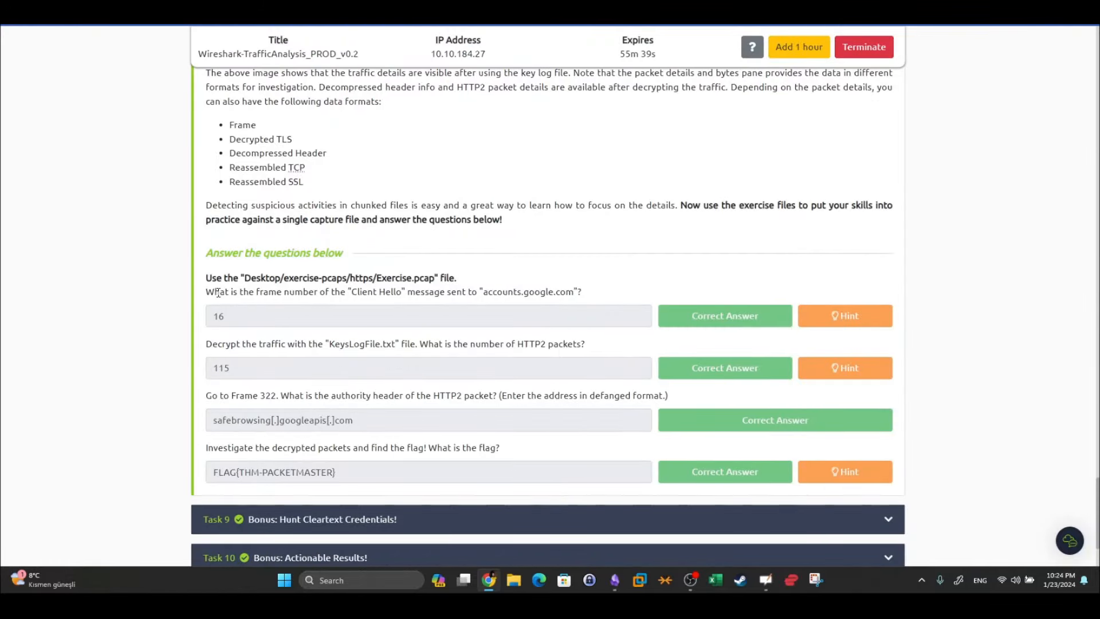
left_click_drag(216, 292, 502, 302)
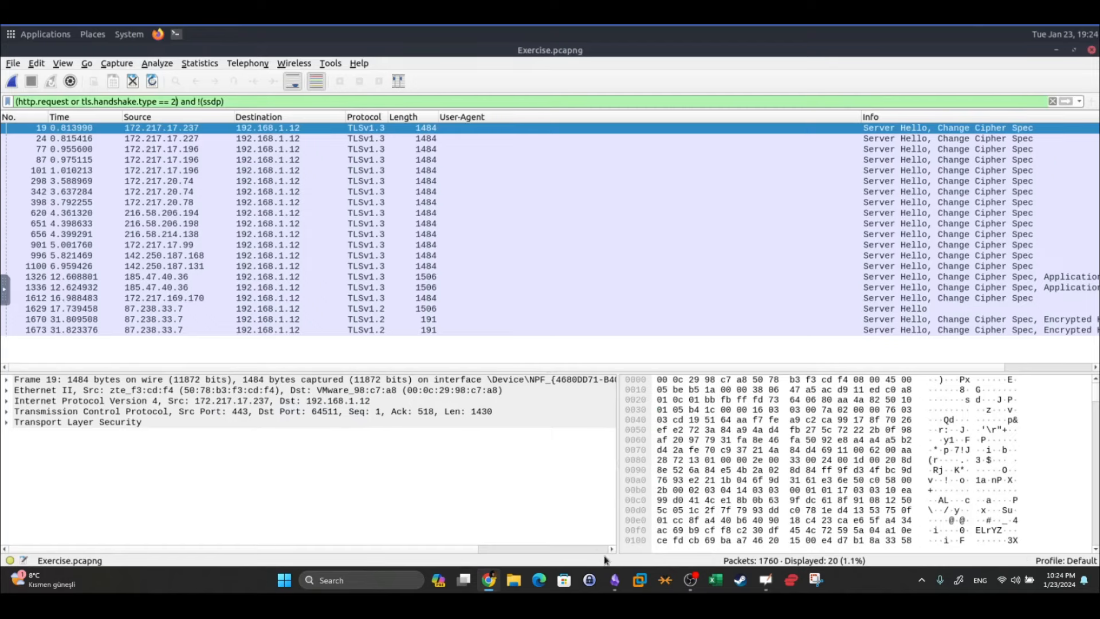
left_click(615, 580)
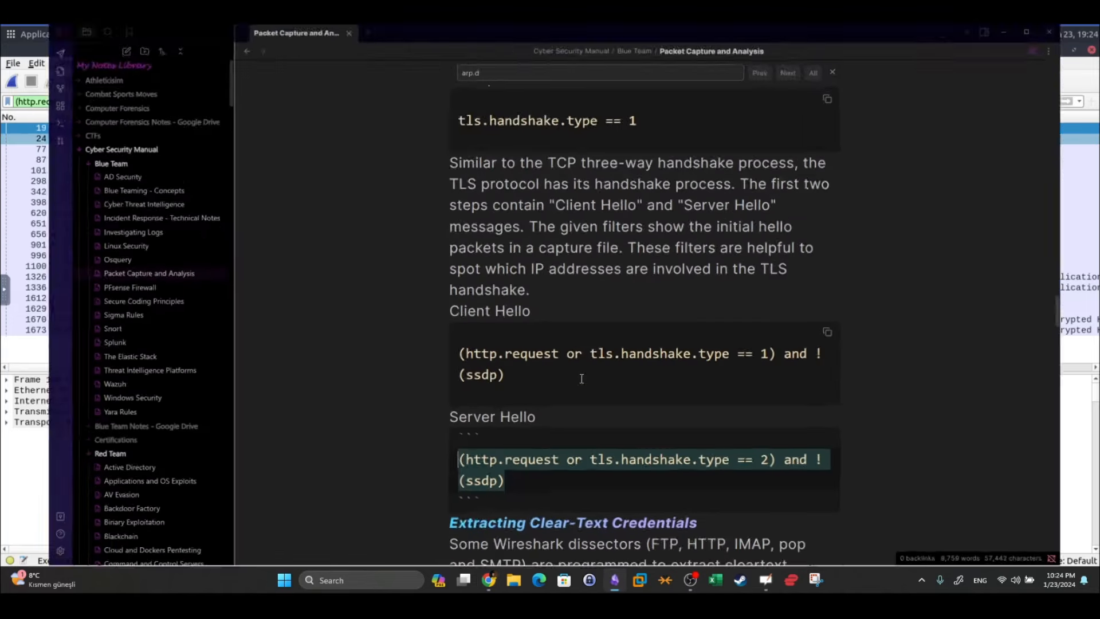
left_click_drag(518, 363, 458, 341)
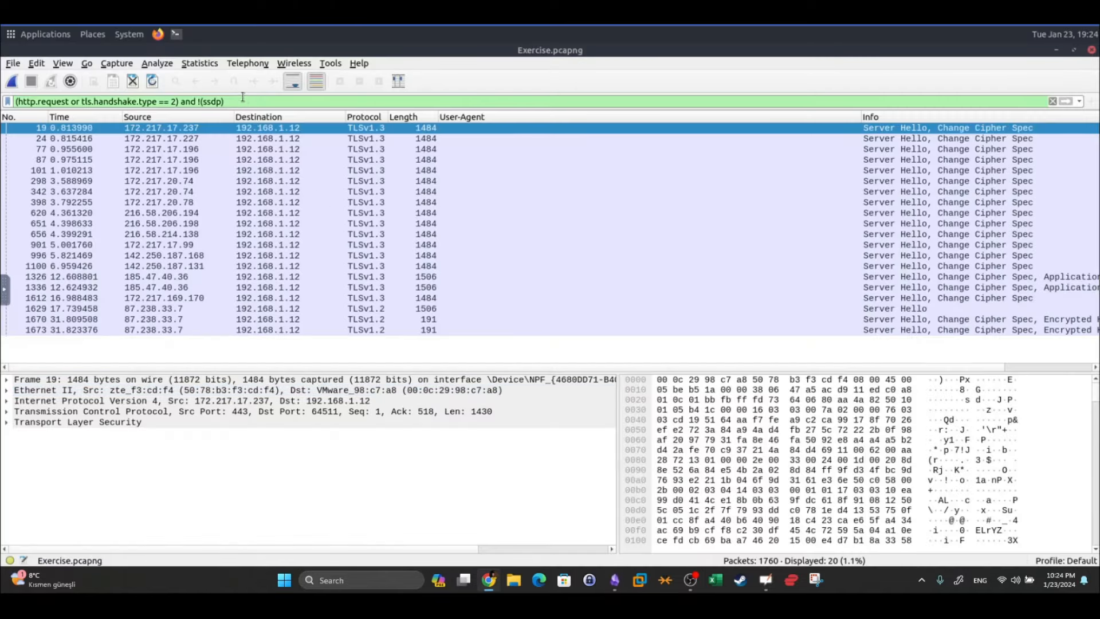
key("ctrl+a")
type("(http.request or tls.handshake.type == 1) and !(ssdp)")
key("Return")
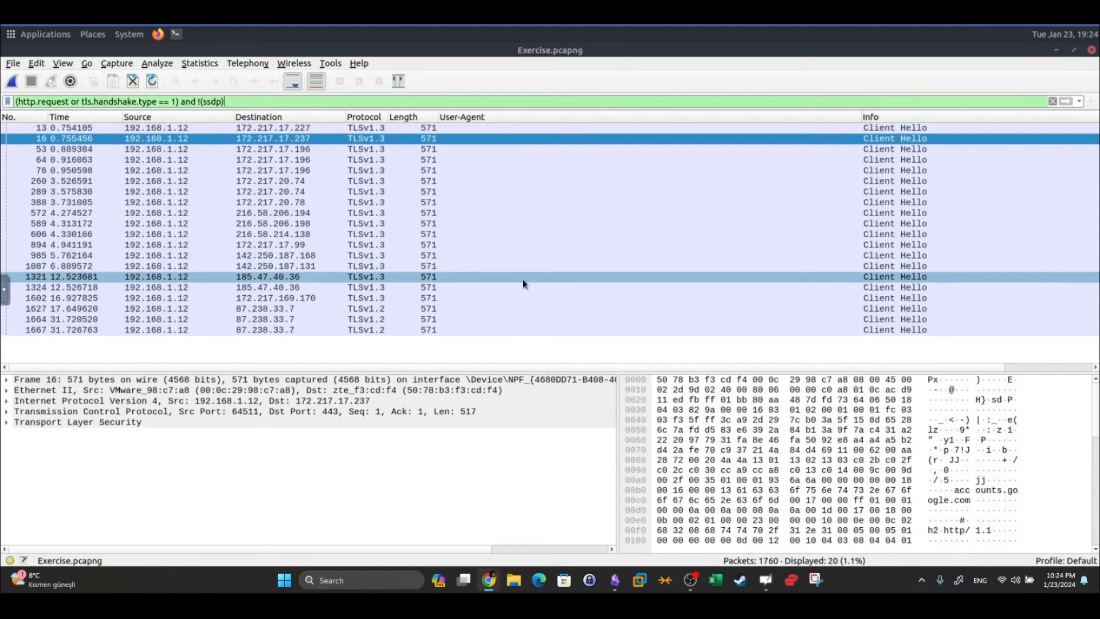
left_click(522, 128)
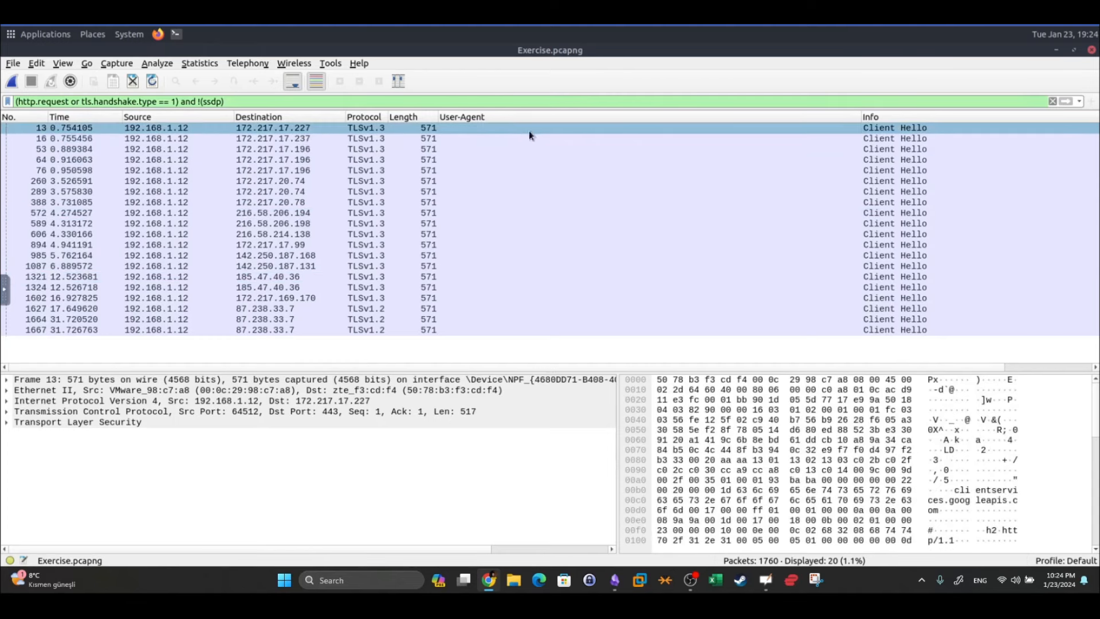
left_click(532, 137)
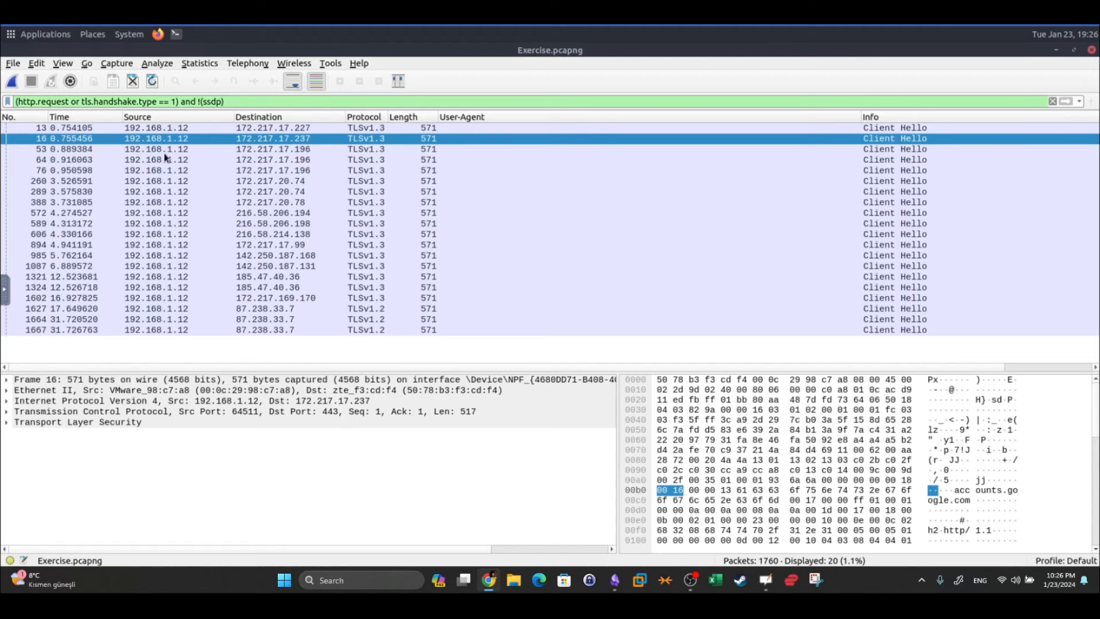
Clear the display filter and bring up the TLS protocol preferences
left_click(1053, 101)
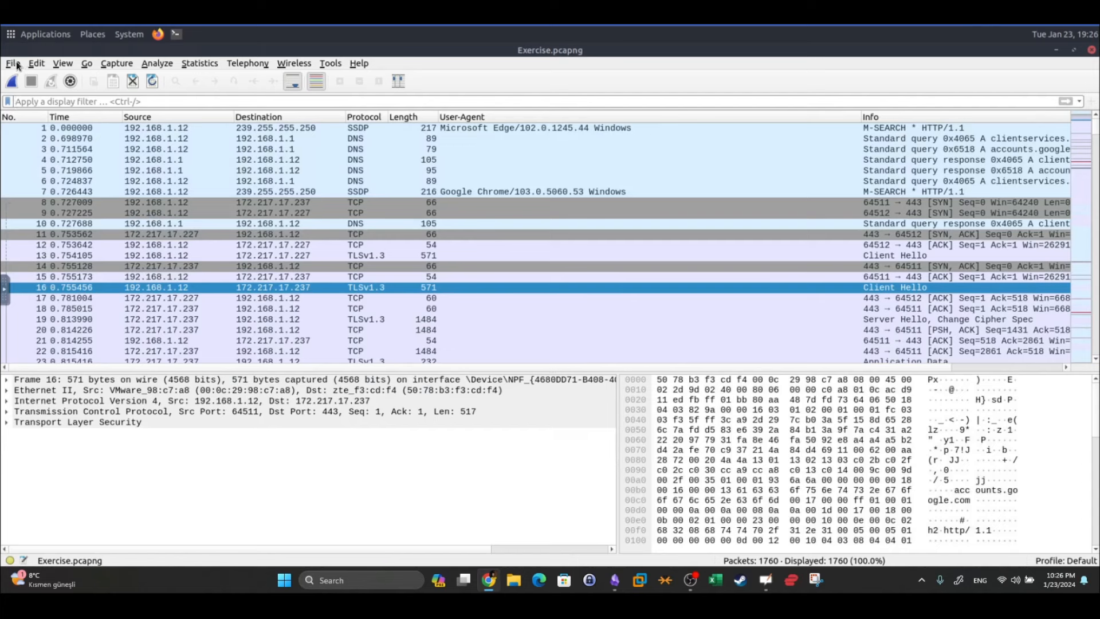
left_click(14, 64)
mouse_move(38, 63)
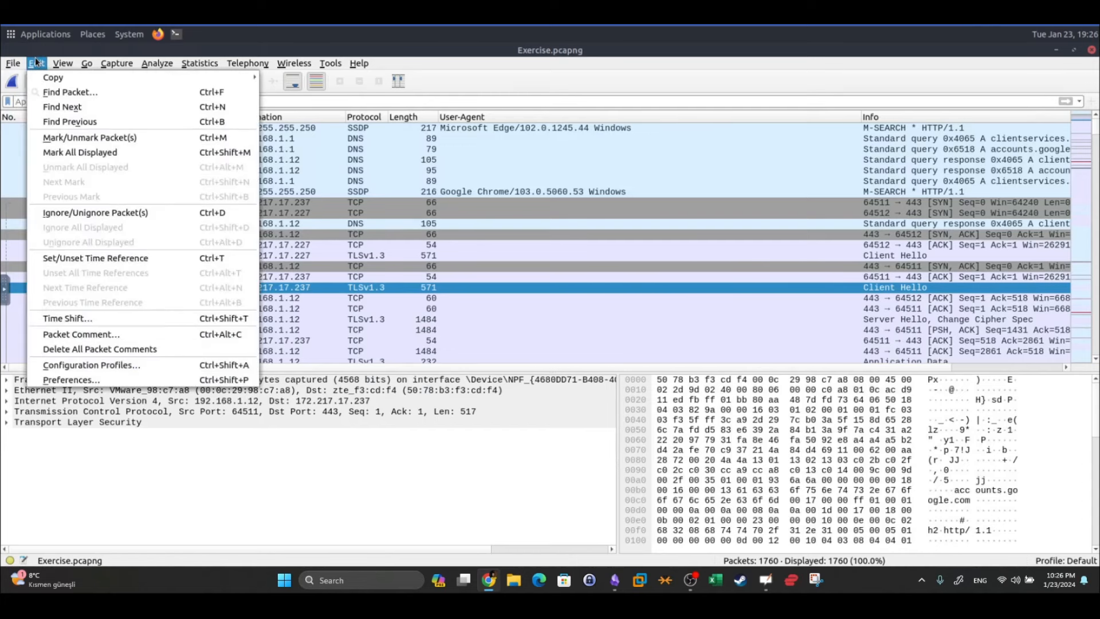
left_click(120, 380)
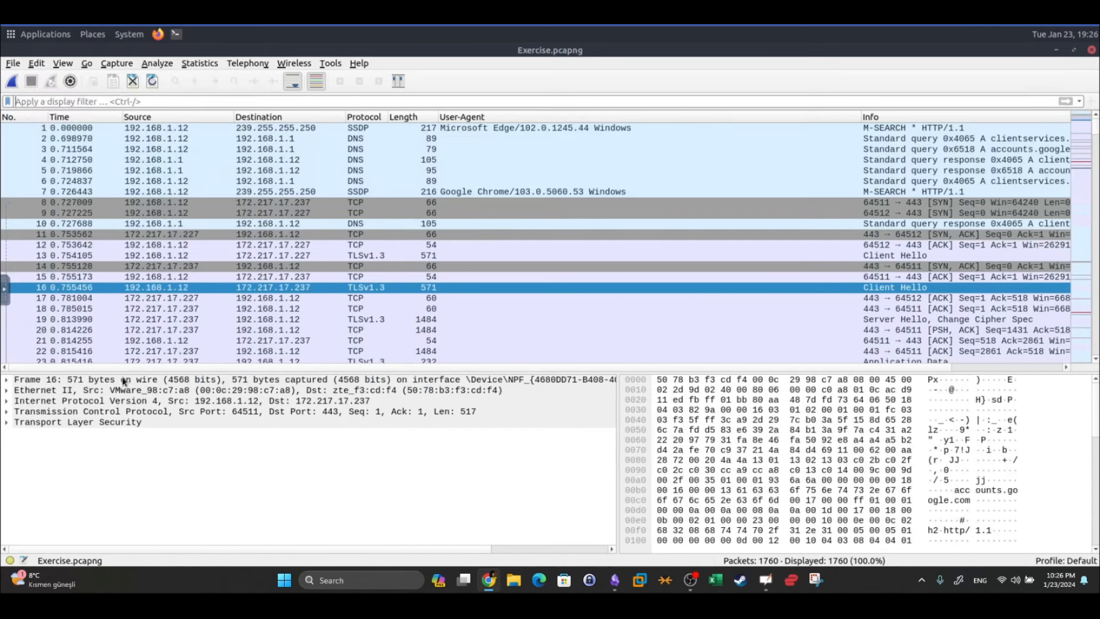
left_click_drag(450, 243, 325, 161)
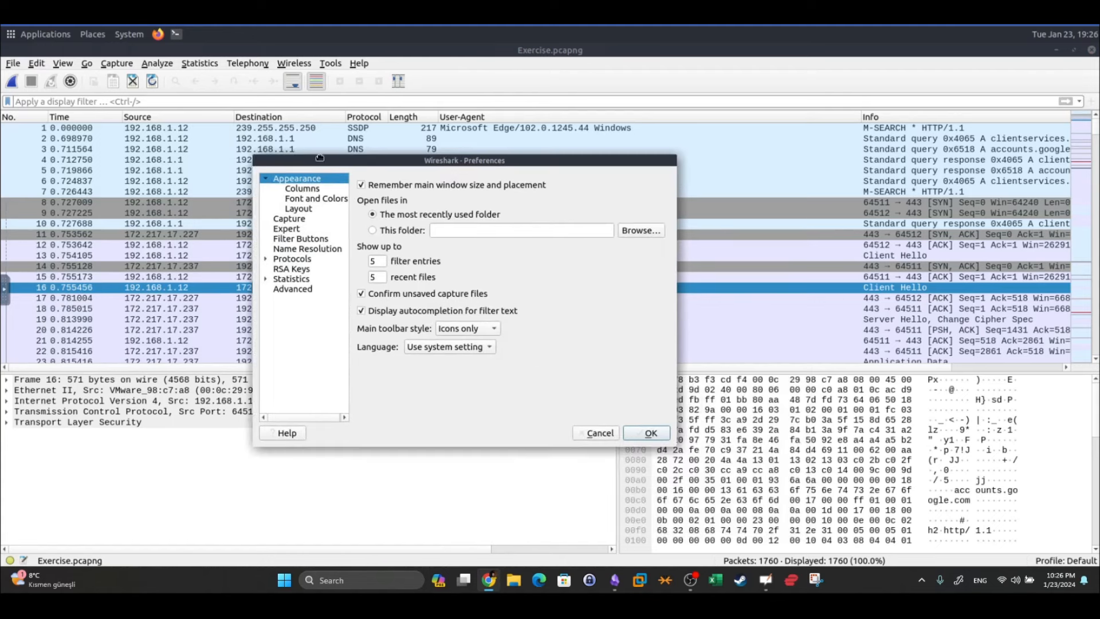
left_click(265, 259)
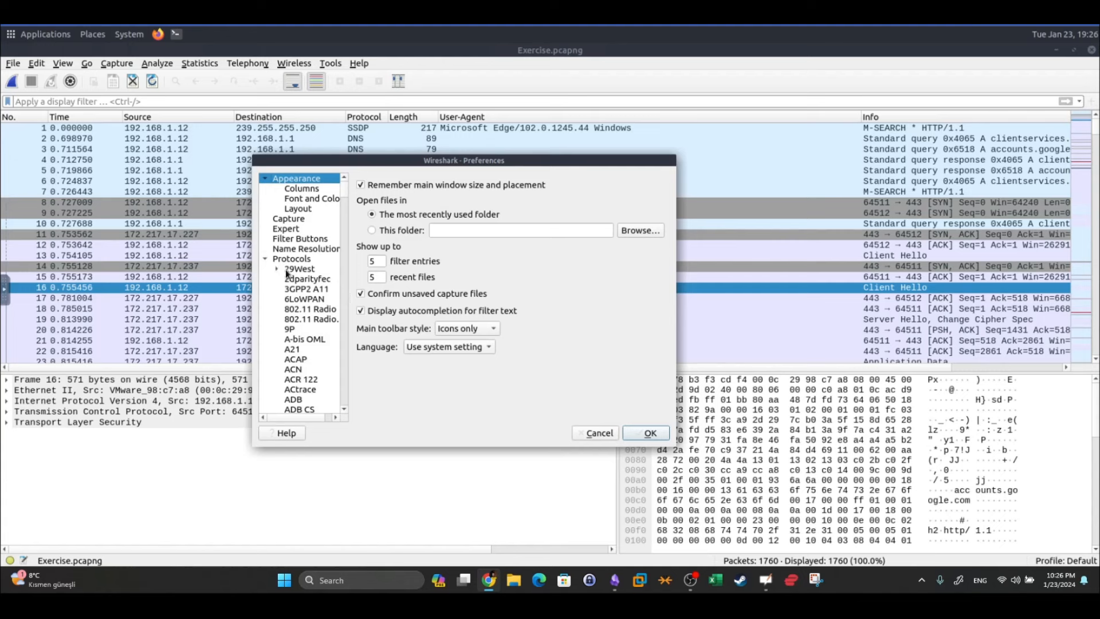
left_click(291, 261)
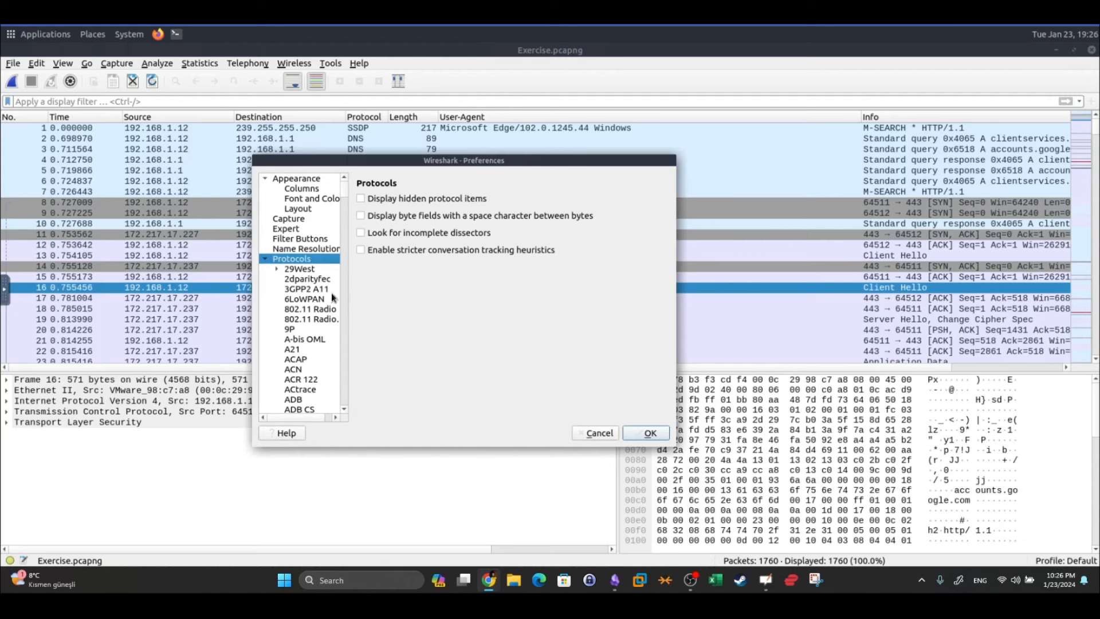
scroll(331, 293, "down", 15)
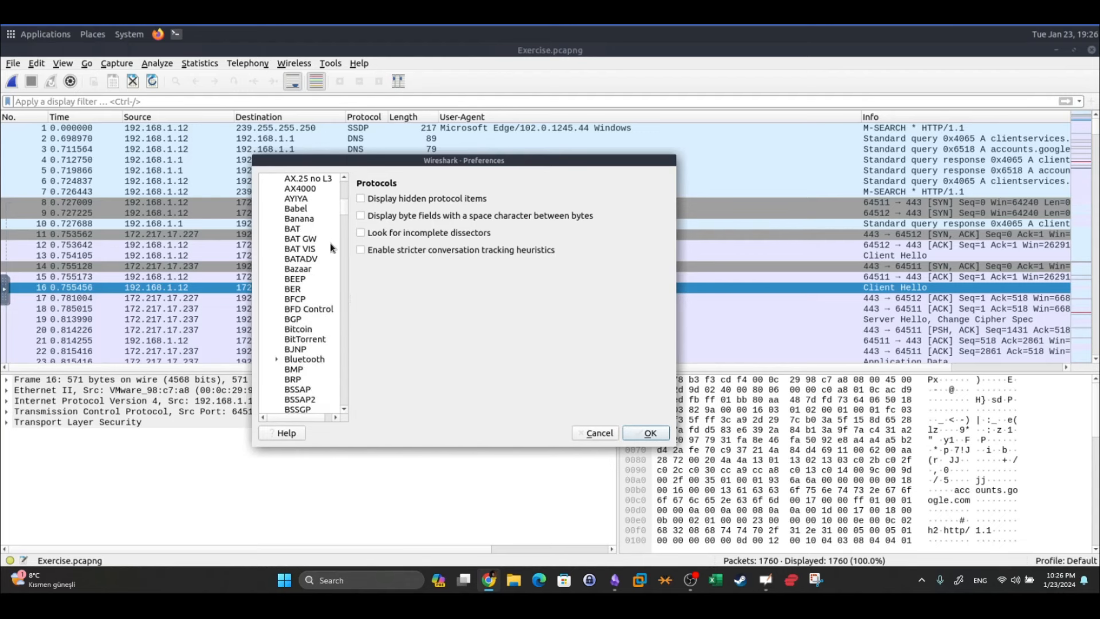
left_click_drag(343, 204, 339, 362)
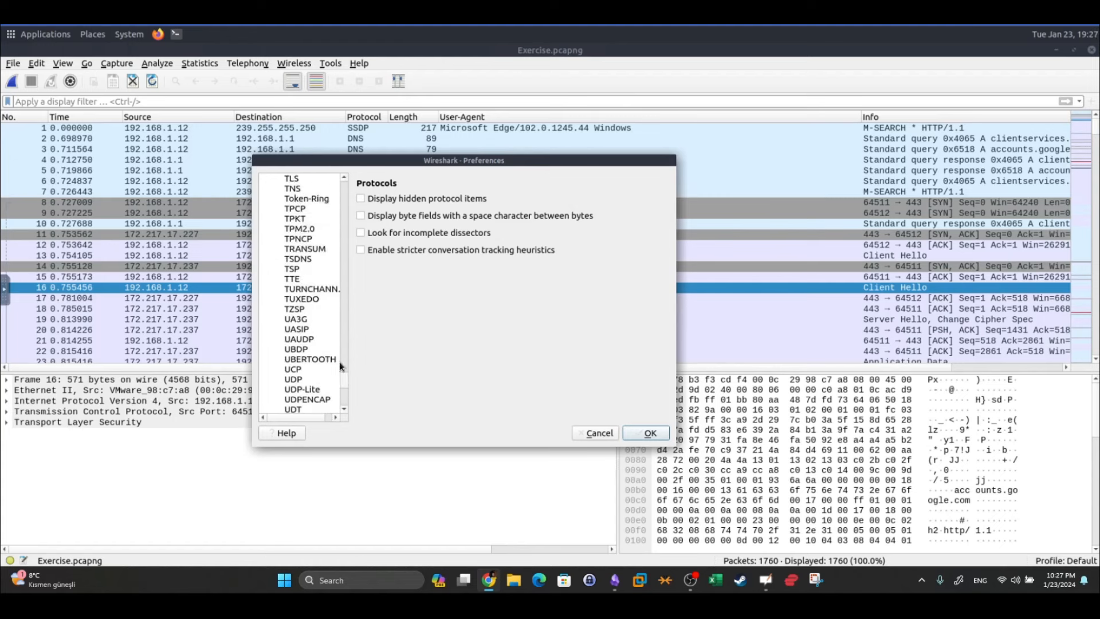
left_click(294, 180)
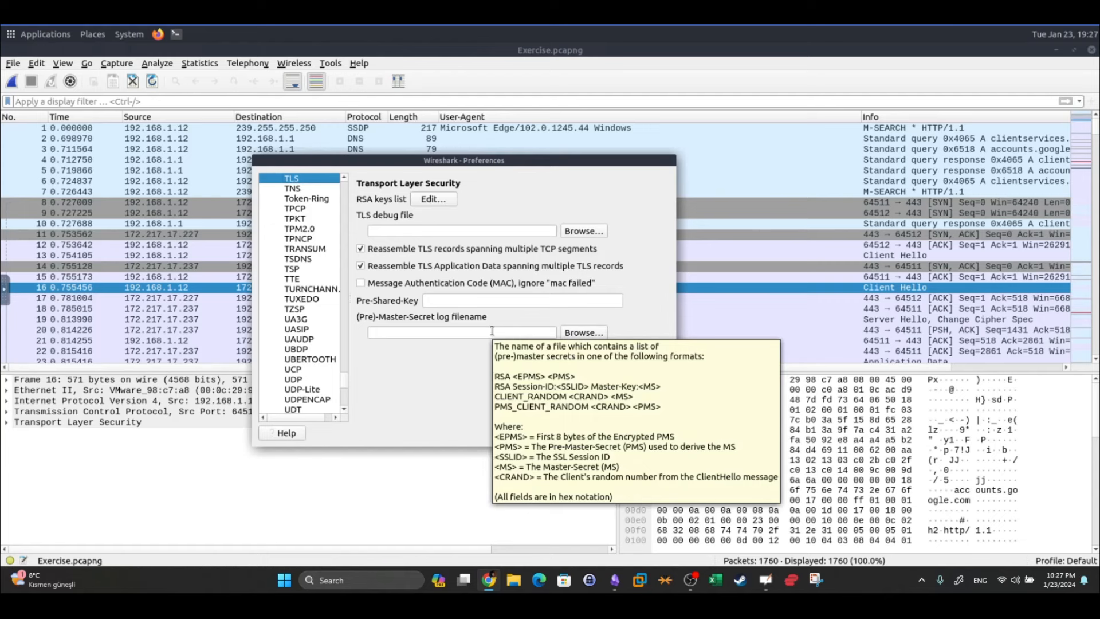
Set KeysLogFile.txt as the (Pre)-Master-Secret log file and apply it
left_click(571, 334)
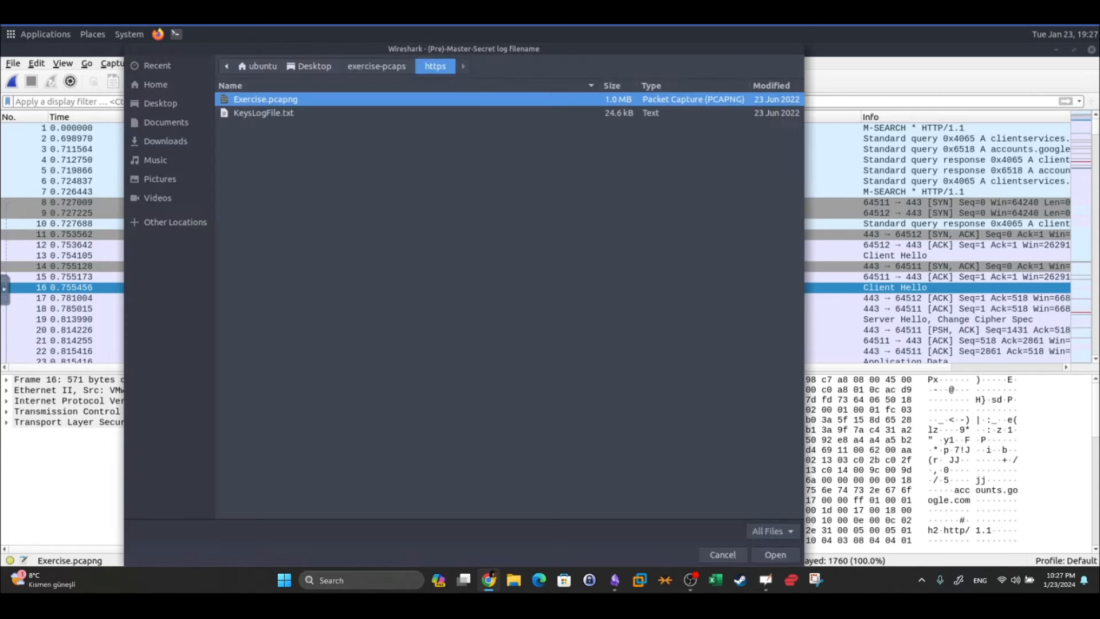
left_click(264, 118)
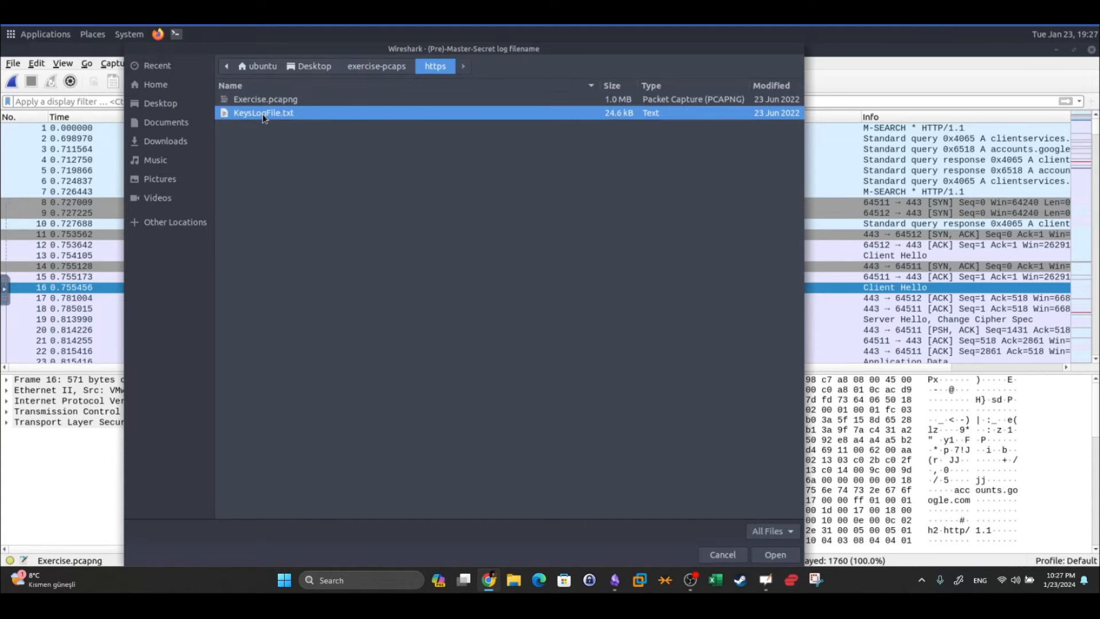
left_click(794, 556)
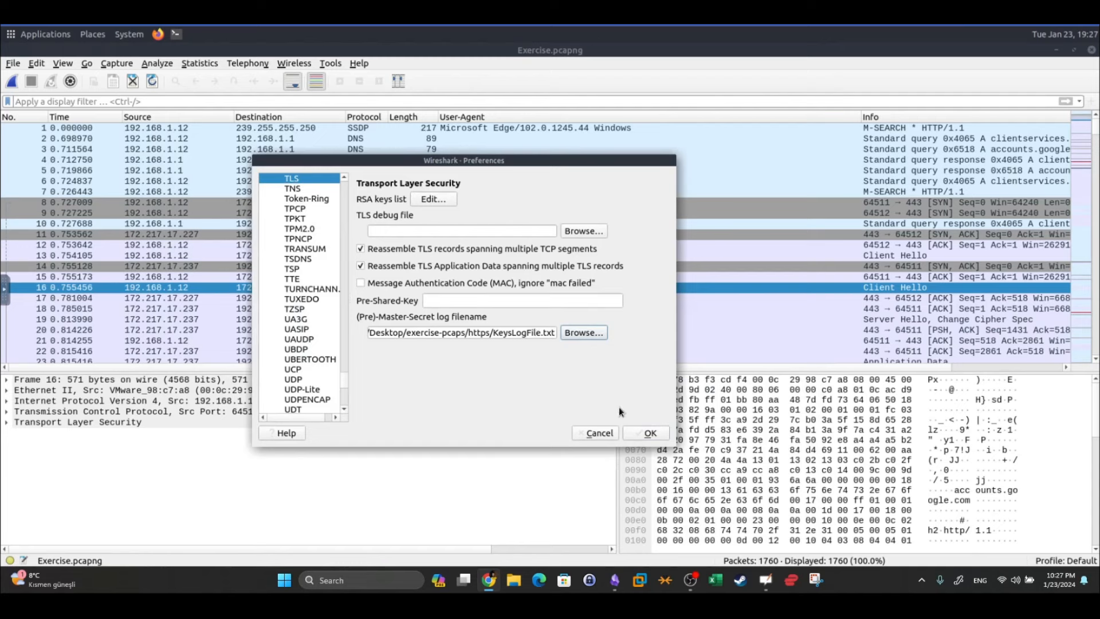
left_click(648, 434)
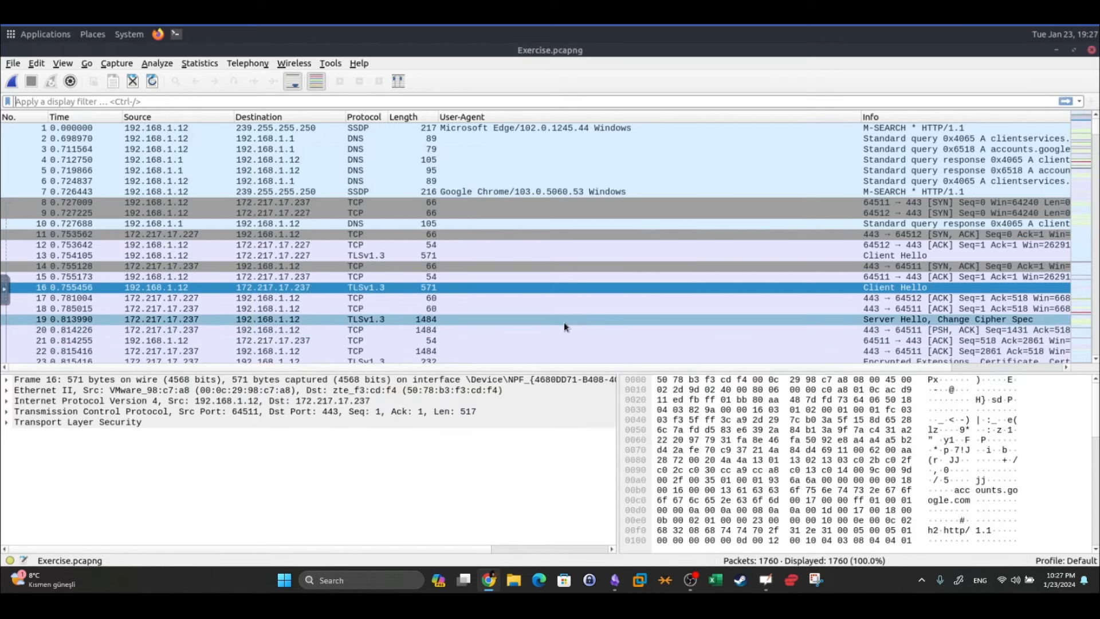
Filter the decrypted traffic with http2
left_click(187, 104)
type("http1")
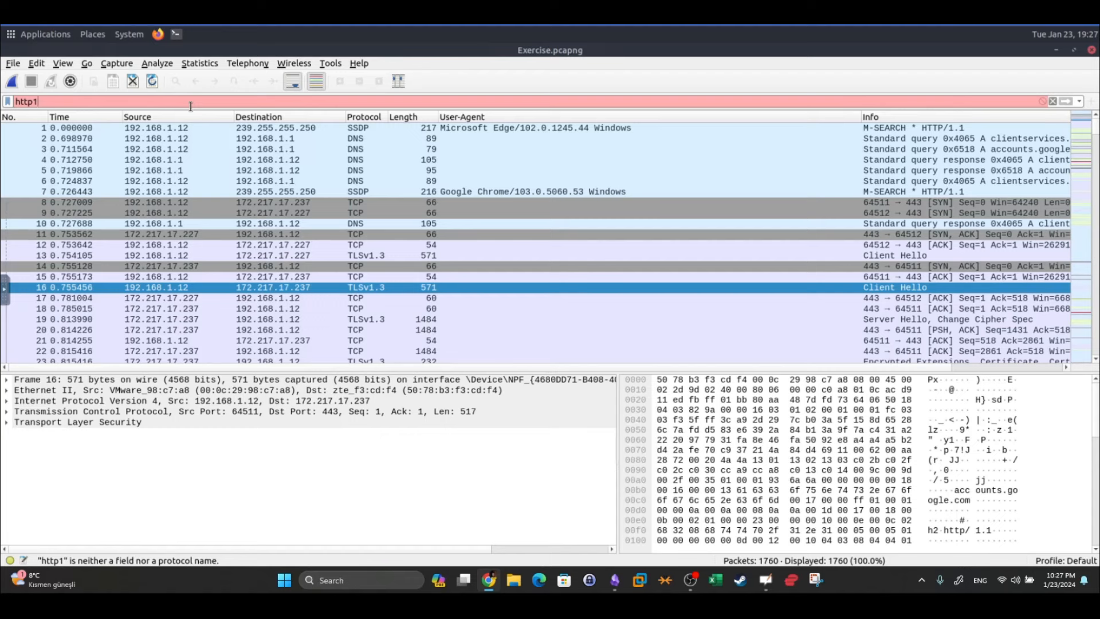
key("BackSpace")
type("2")
key("Return")
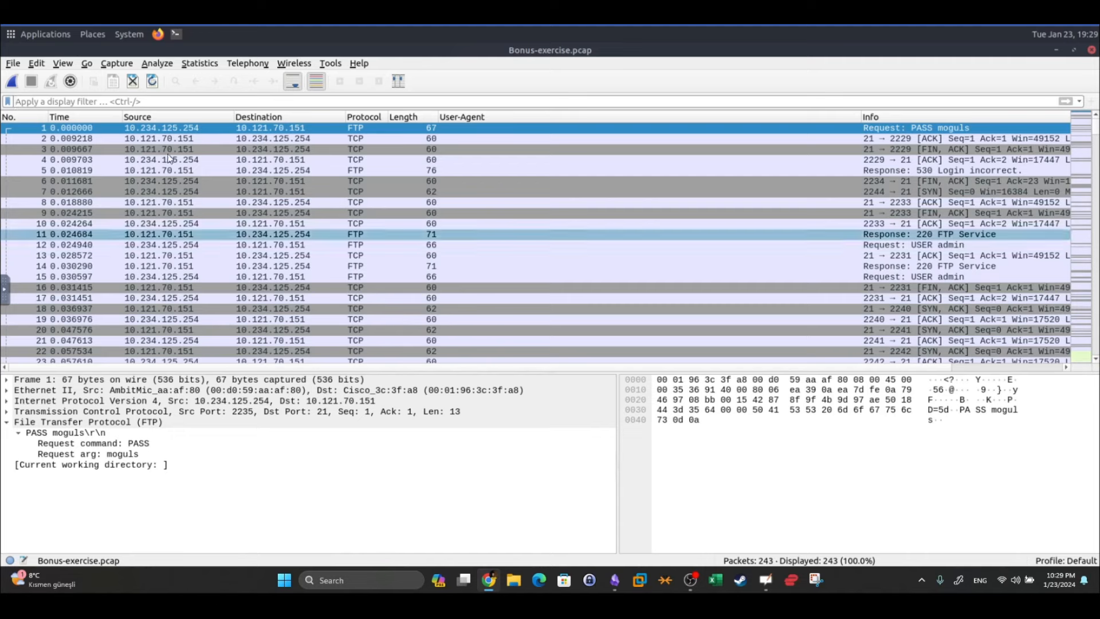
Open Tools > Credentials, widen the window and columns, and jump to administrator's packet 170
left_click(331, 63)
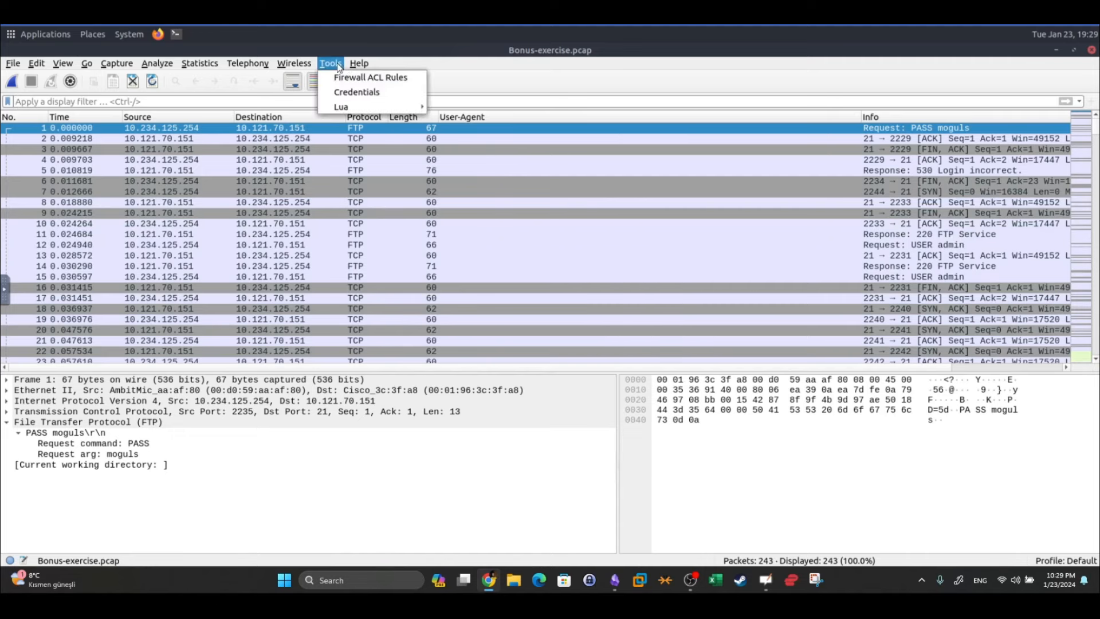
left_click(363, 95)
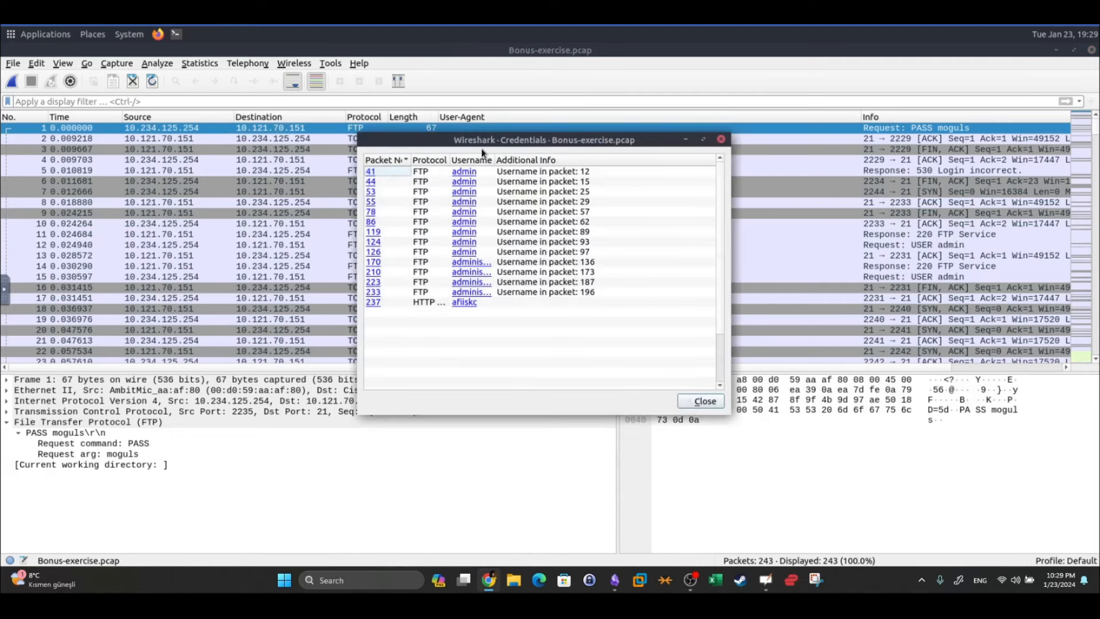
left_click_drag(428, 141, 254, 134)
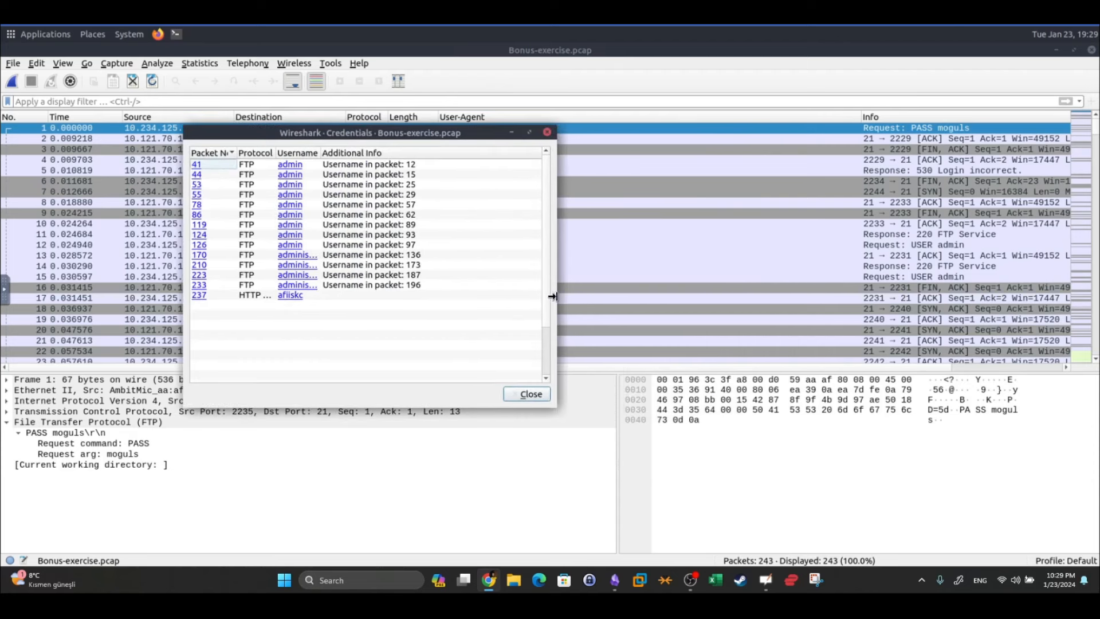
left_click_drag(559, 296, 943, 286)
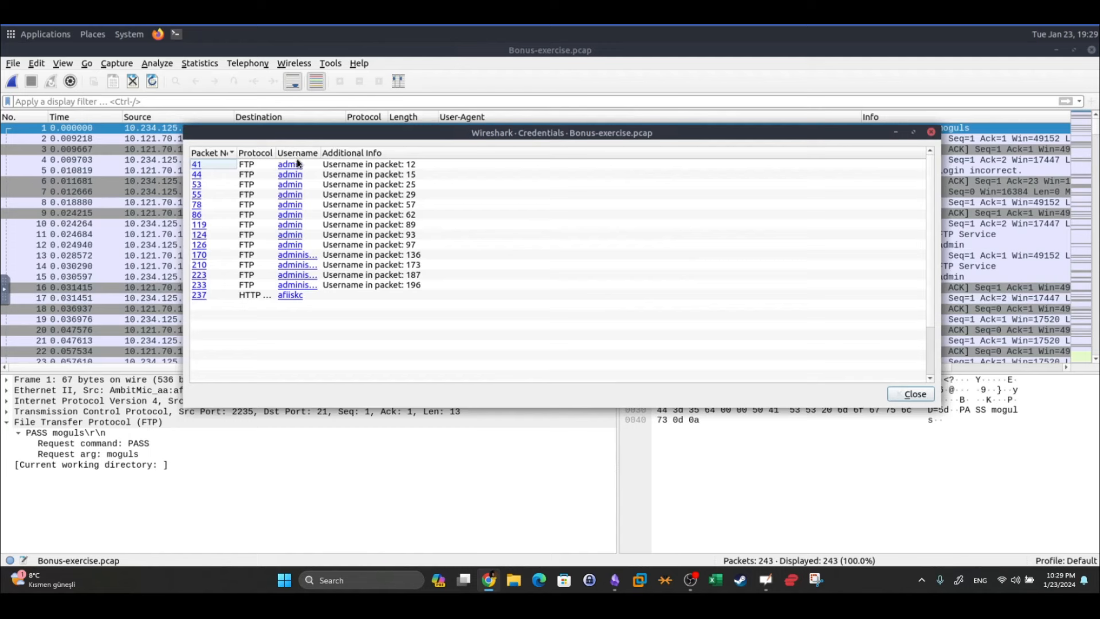
double_click(276, 152)
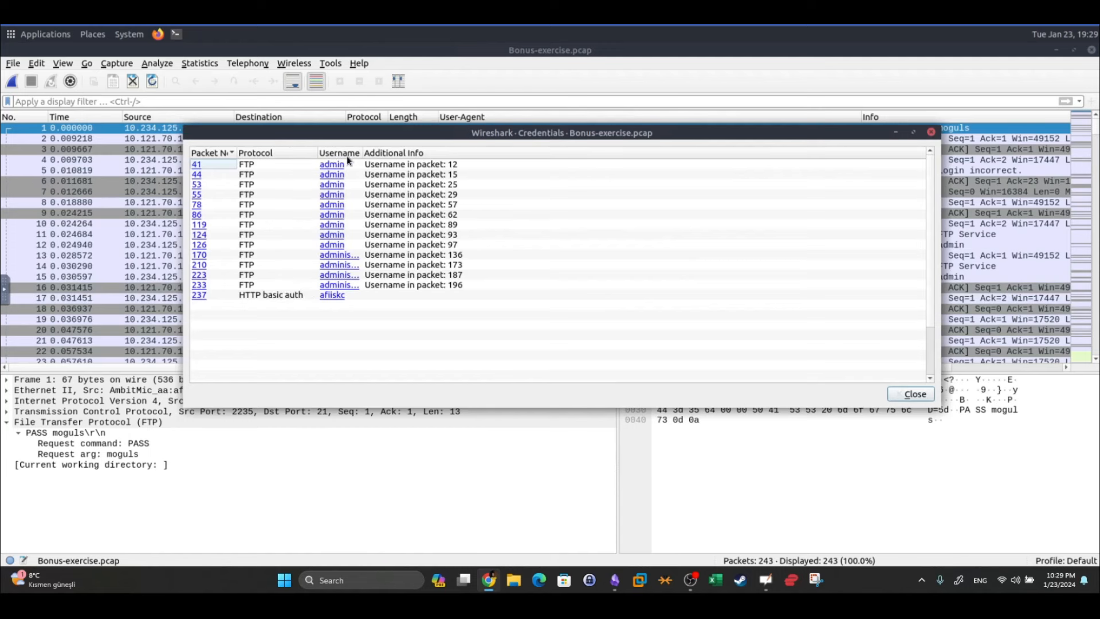
left_click_drag(362, 152, 487, 162)
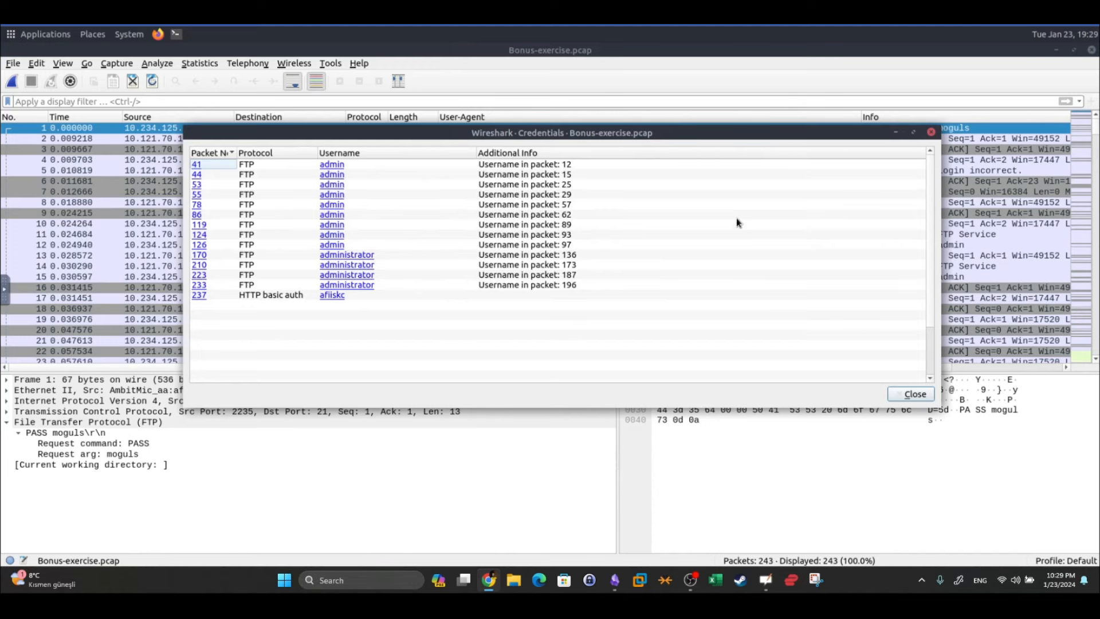
left_click(346, 255)
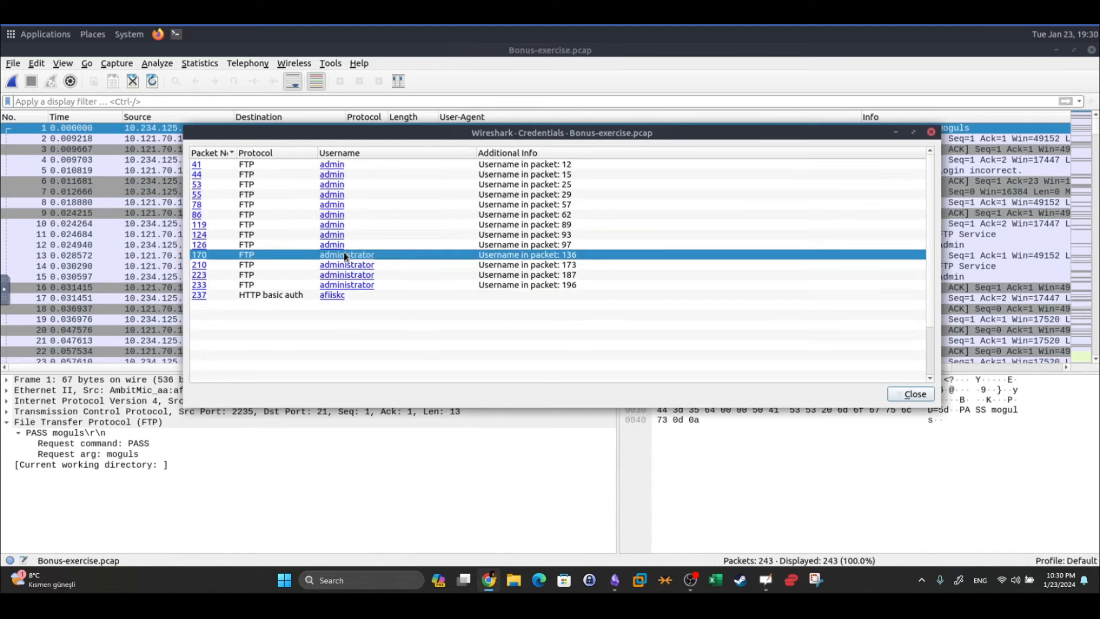
left_click(344, 252)
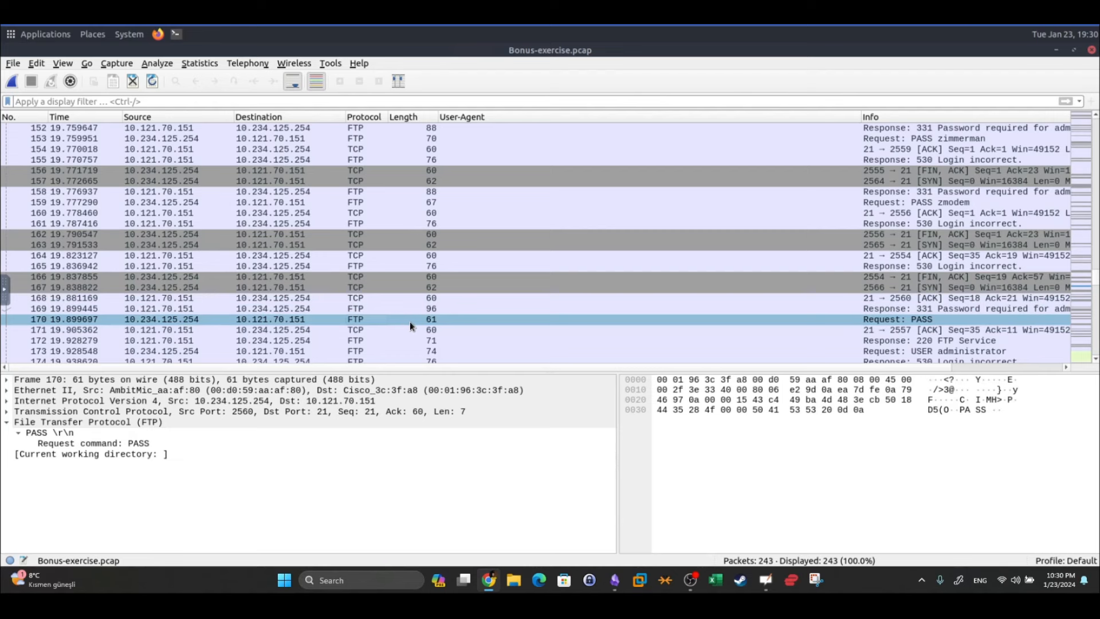
Inspect packet 170's FTP PASS request command and its Ethernet II header
left_click(37, 319)
left_click(107, 442)
left_click(103, 390)
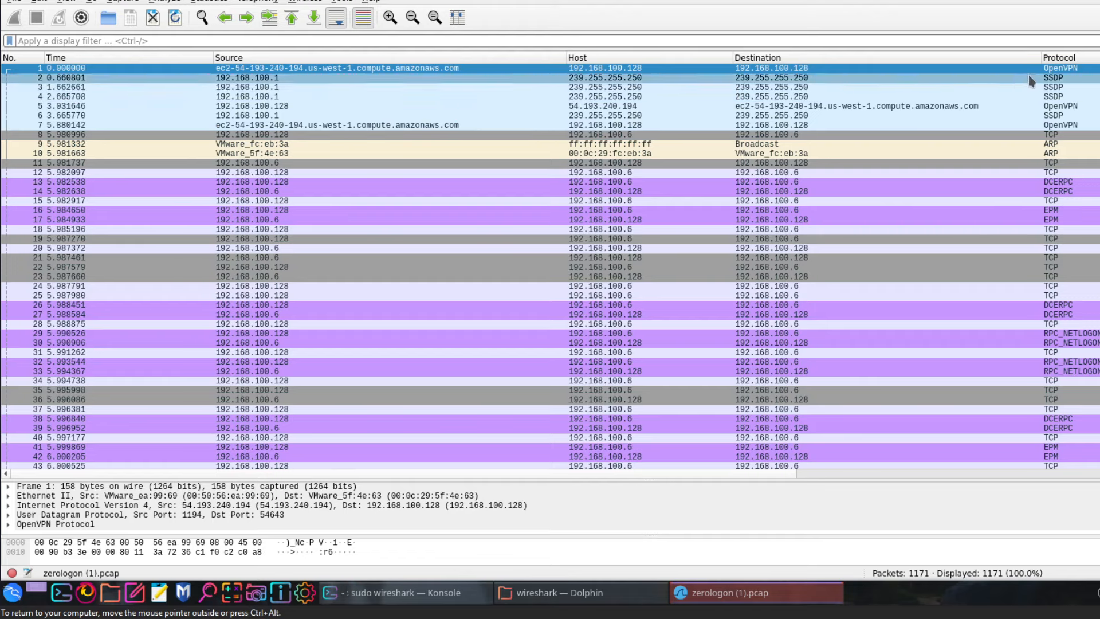
Check packets 5, 14 and 16, scroll down to inspect SMB2 packet 1023, then scroll back up
left_click(1057, 106)
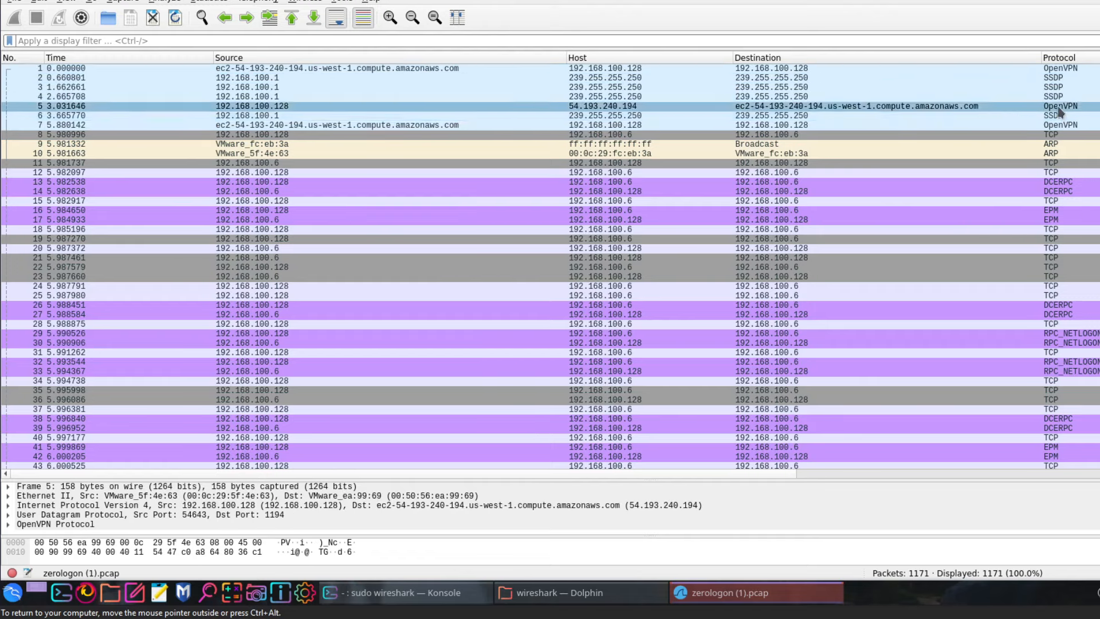
left_click(1083, 194)
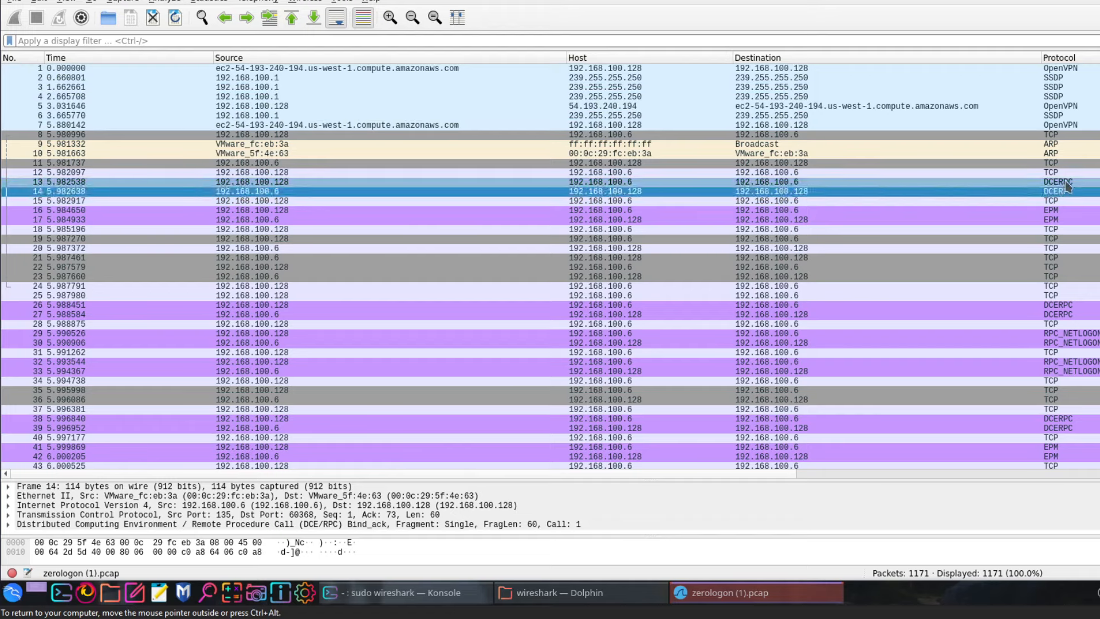
left_click(1069, 211)
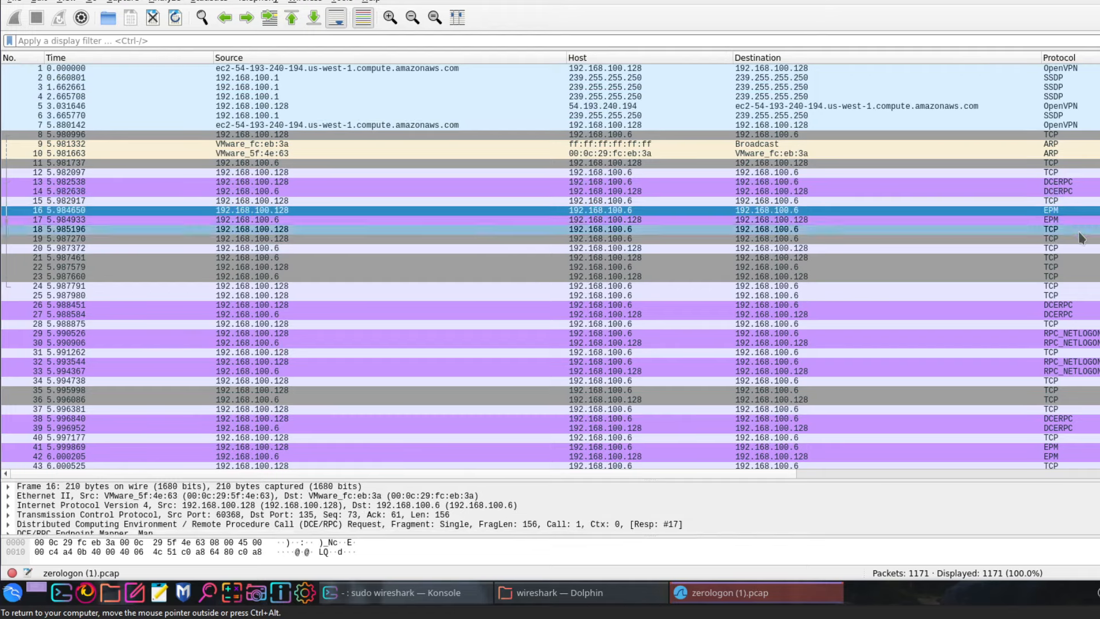
scroll(1078, 327, "down", 20)
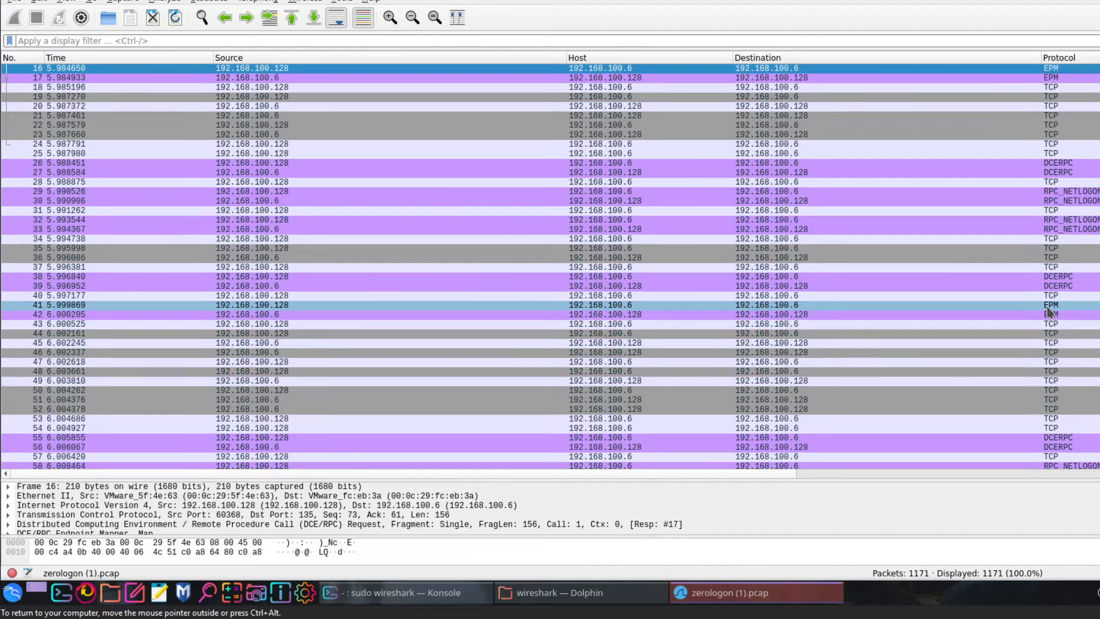
scroll(1048, 312, "down", 15)
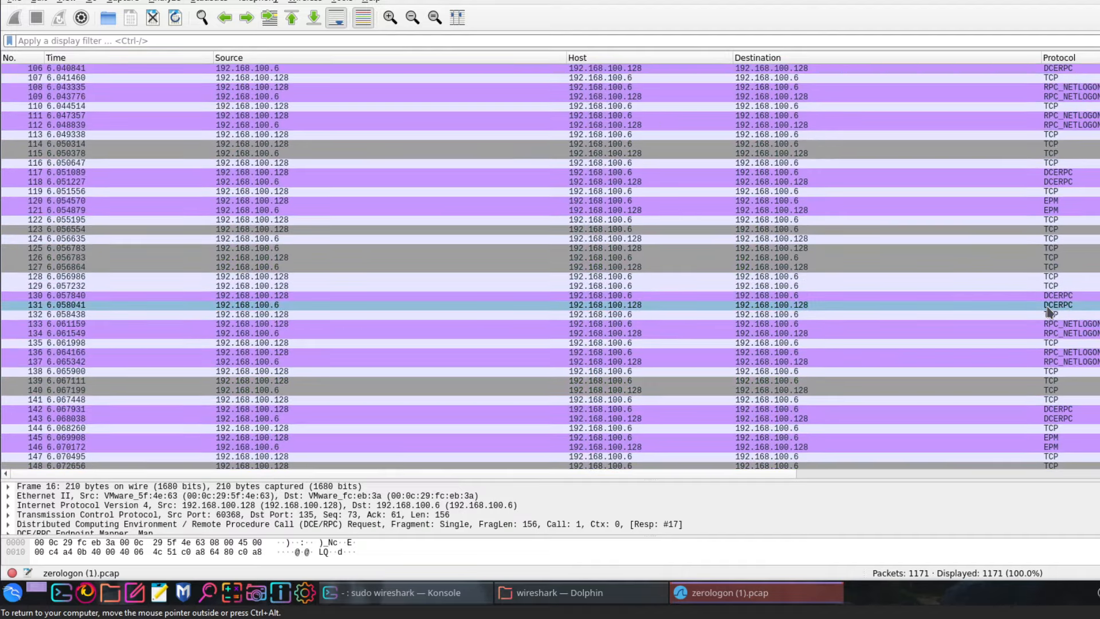
scroll(1048, 312, "down", 20)
scroll(1048, 312, "down", 20)
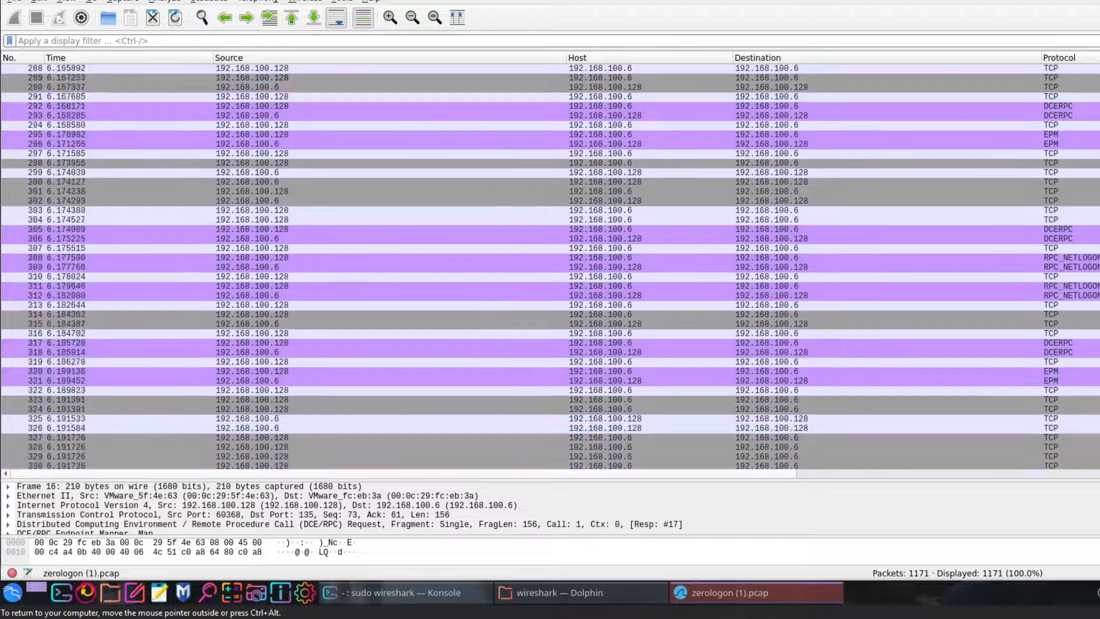
scroll(1049, 312, "down", 20)
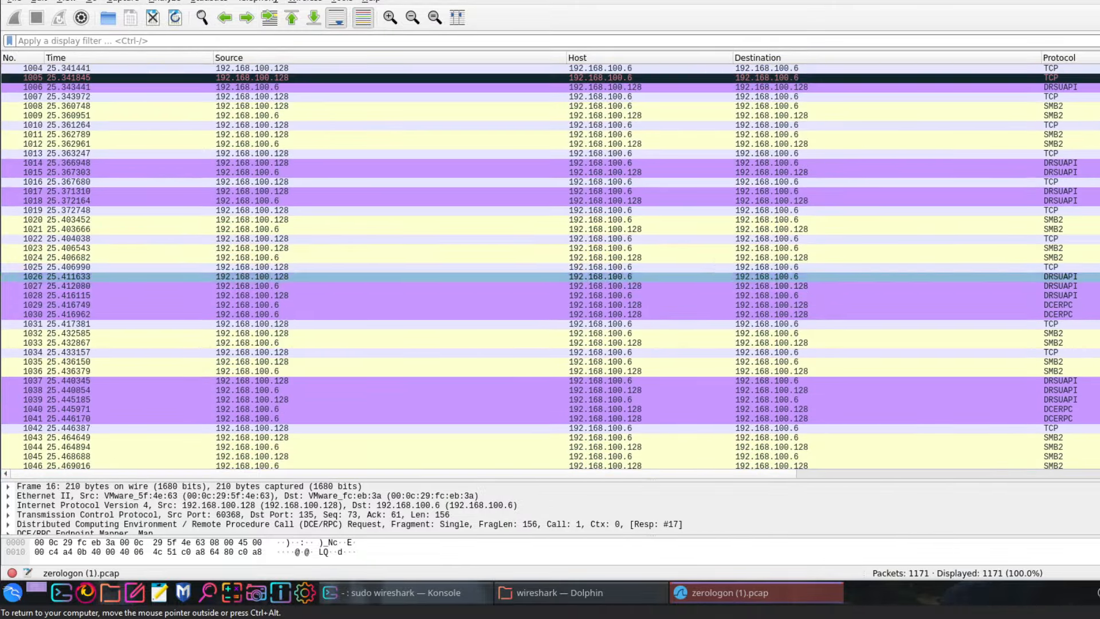
left_click(1081, 248)
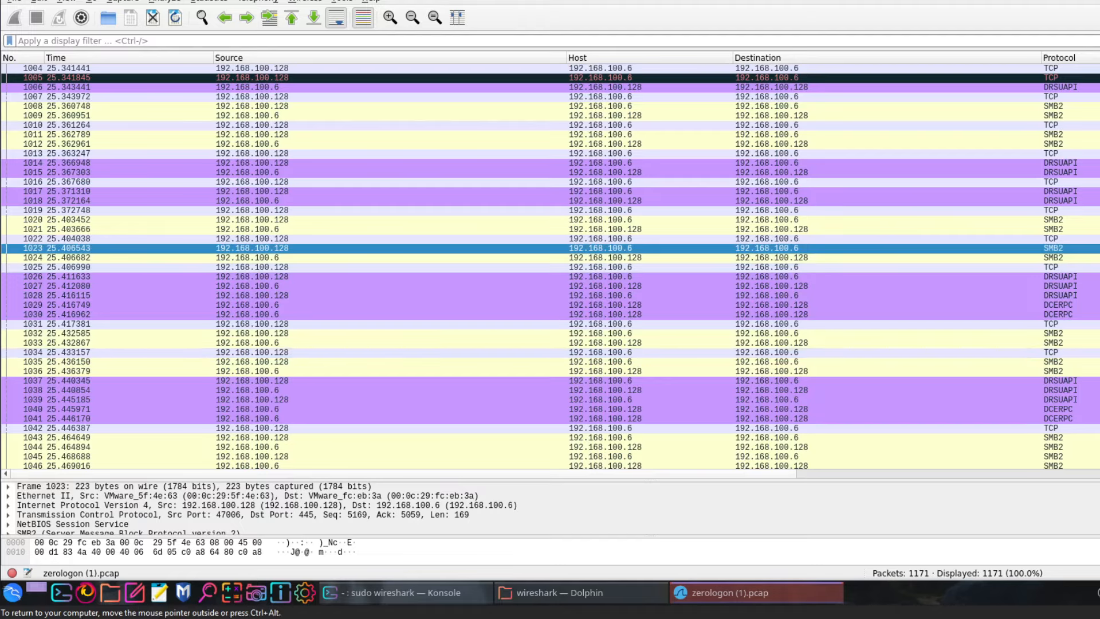
scroll(550, 267, "down", 20)
scroll(550, 266, "down", 8)
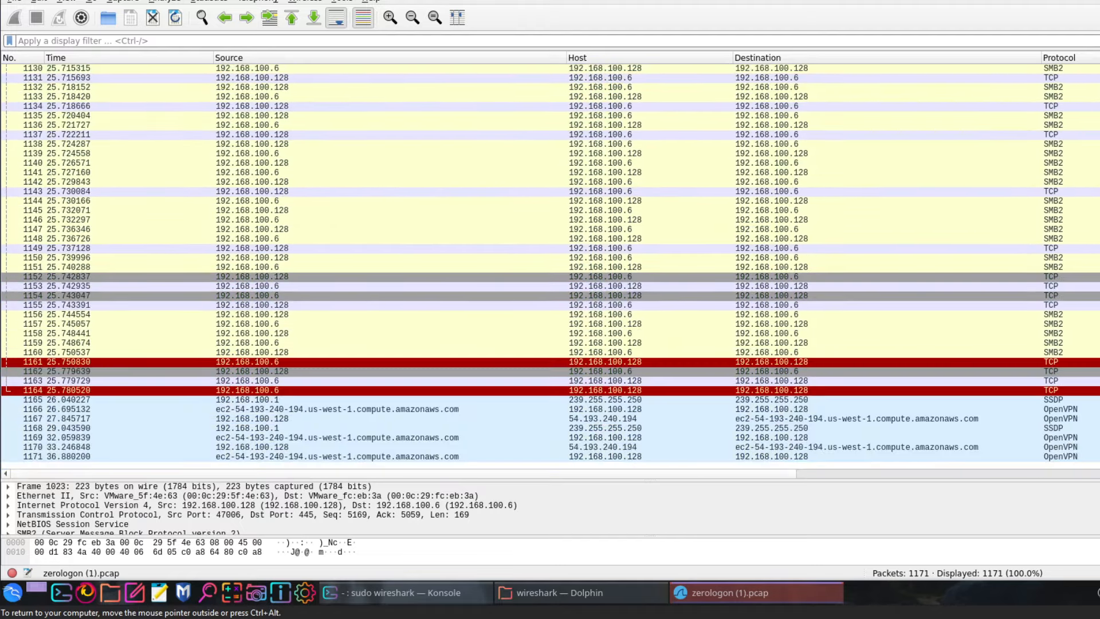
scroll(550, 267, "up", 20)
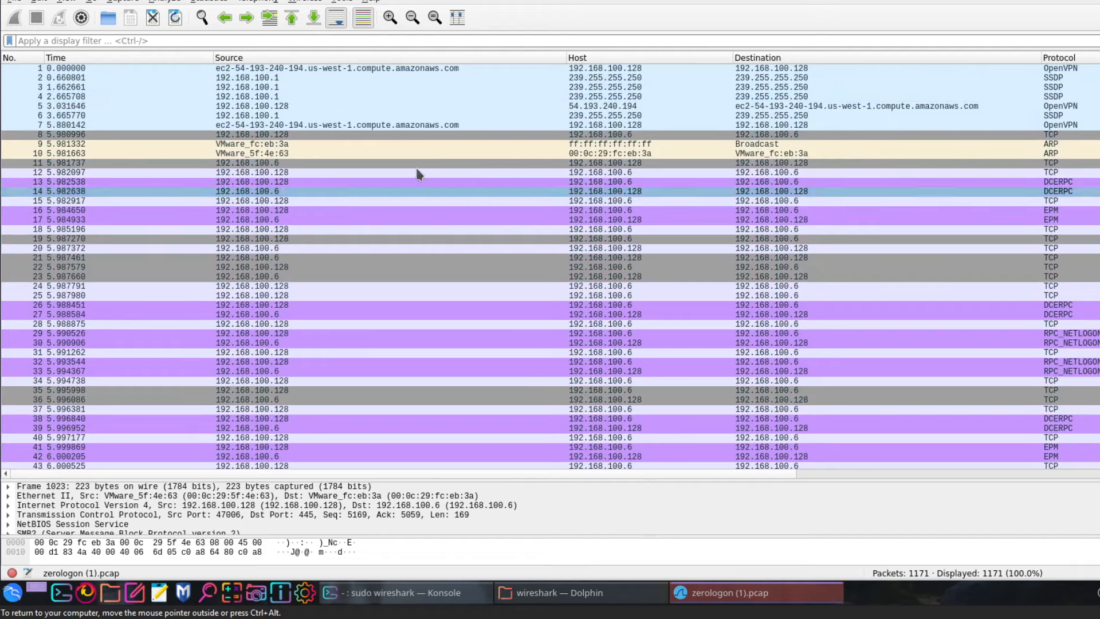
Inspect packets 2, 4, 12, 13, 14, 15, 17 and 16, covering the DCE/RPC Bind, Bind_ack and responses
left_click(306, 79)
left_click(304, 95)
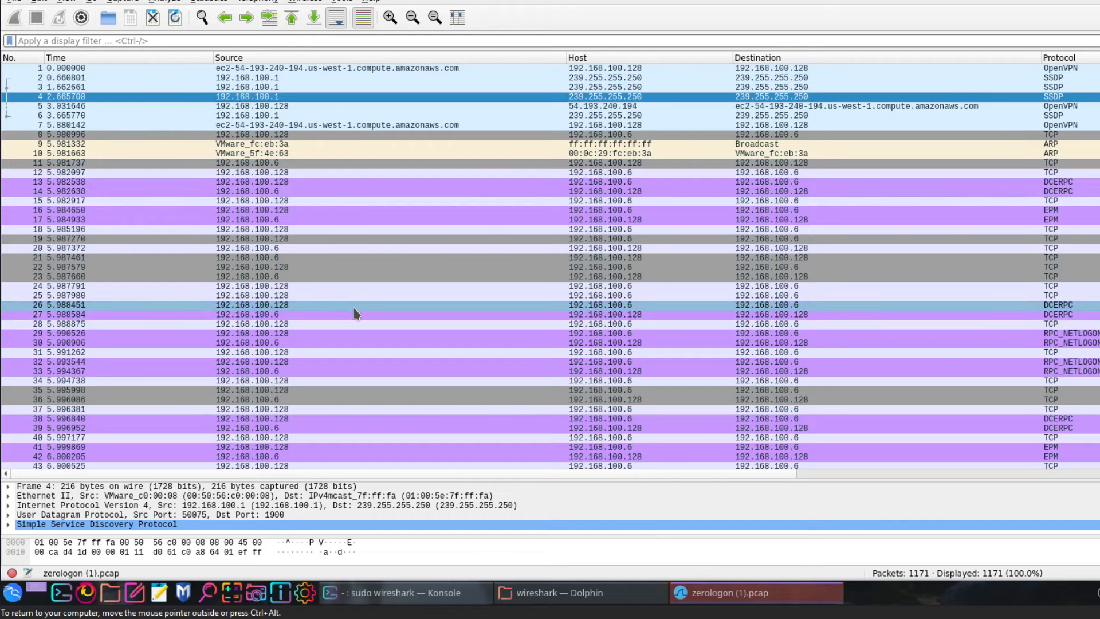
left_click(343, 174)
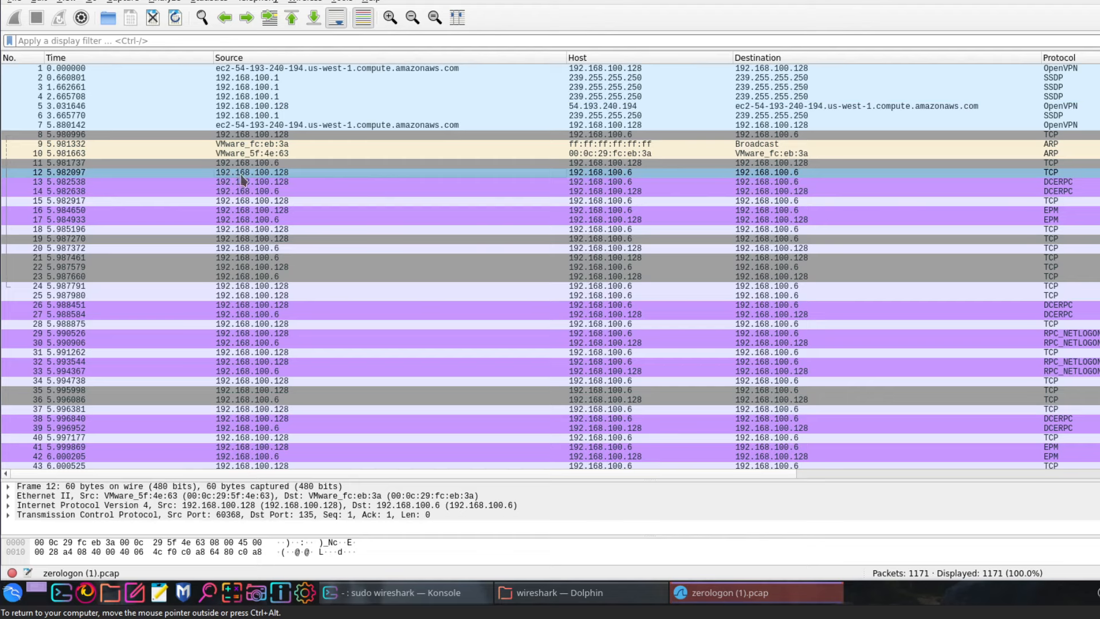
left_click(296, 182)
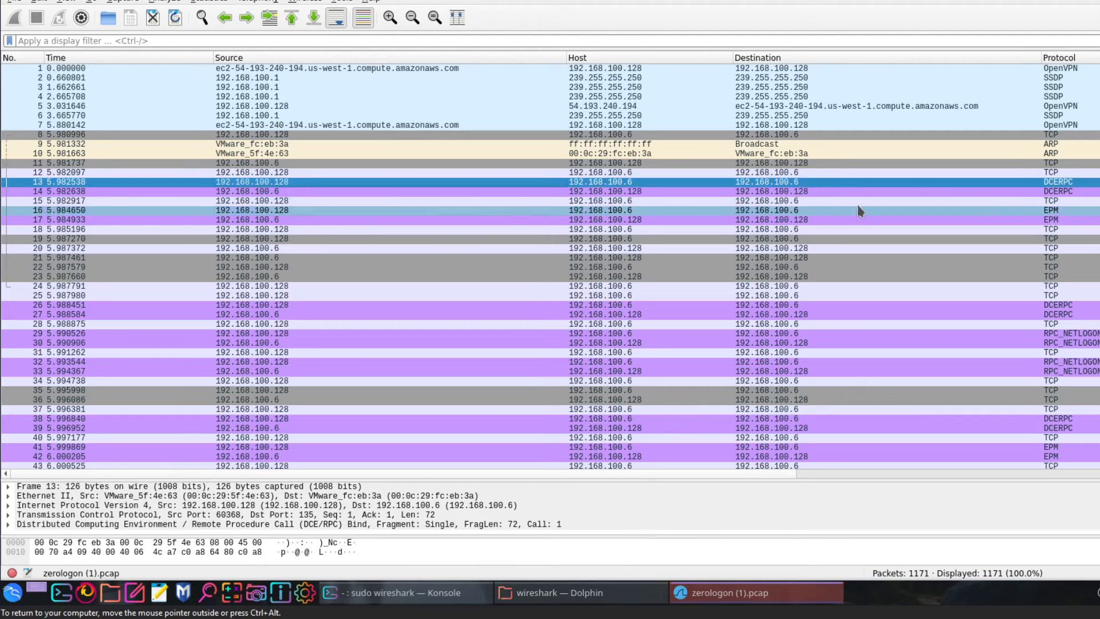
left_click(1070, 191)
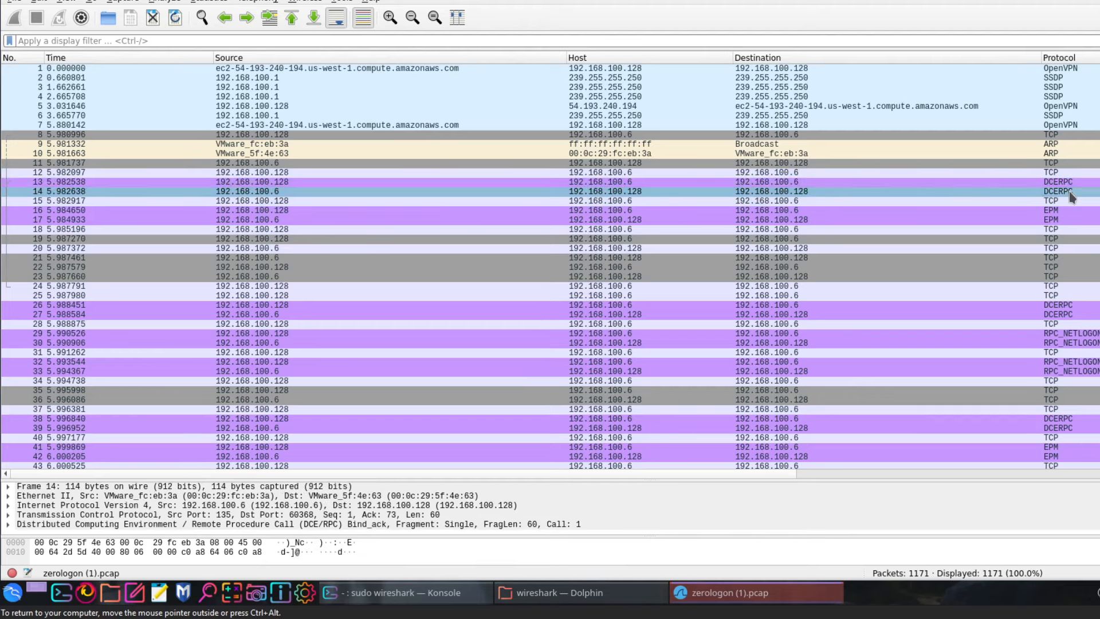
left_click(423, 202)
left_click(411, 221)
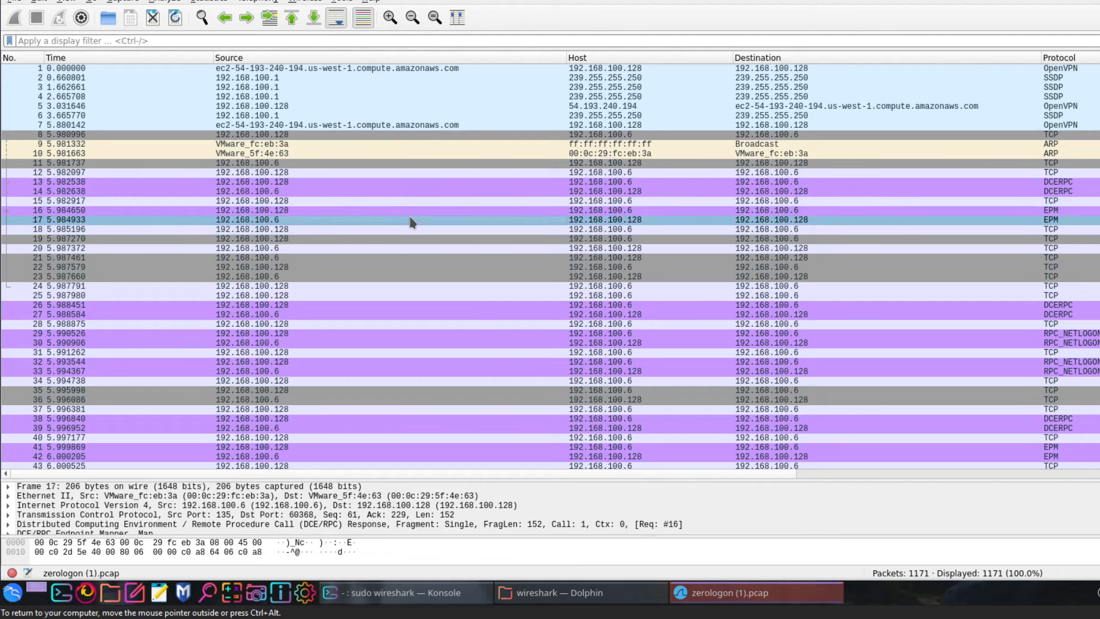
left_click(1042, 212)
left_click(1042, 201)
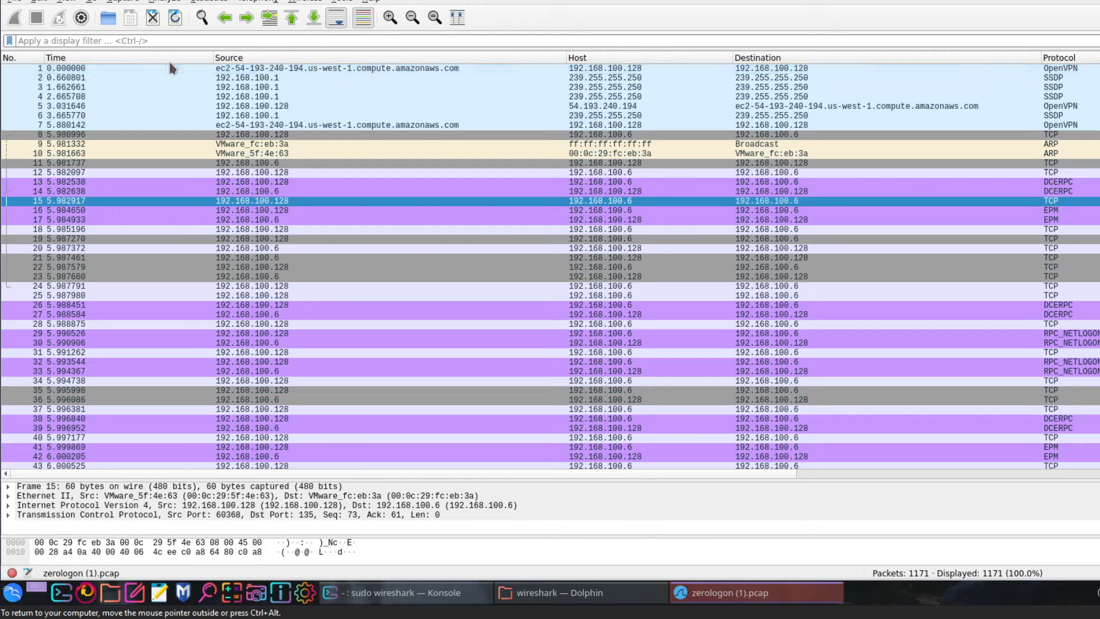
Filter on ip.addr == 192.168.100.128 (1159 packets), inspect DCERPC packet 13, then launch Firefox
left_click(136, 44)
type("ip.addr ==")
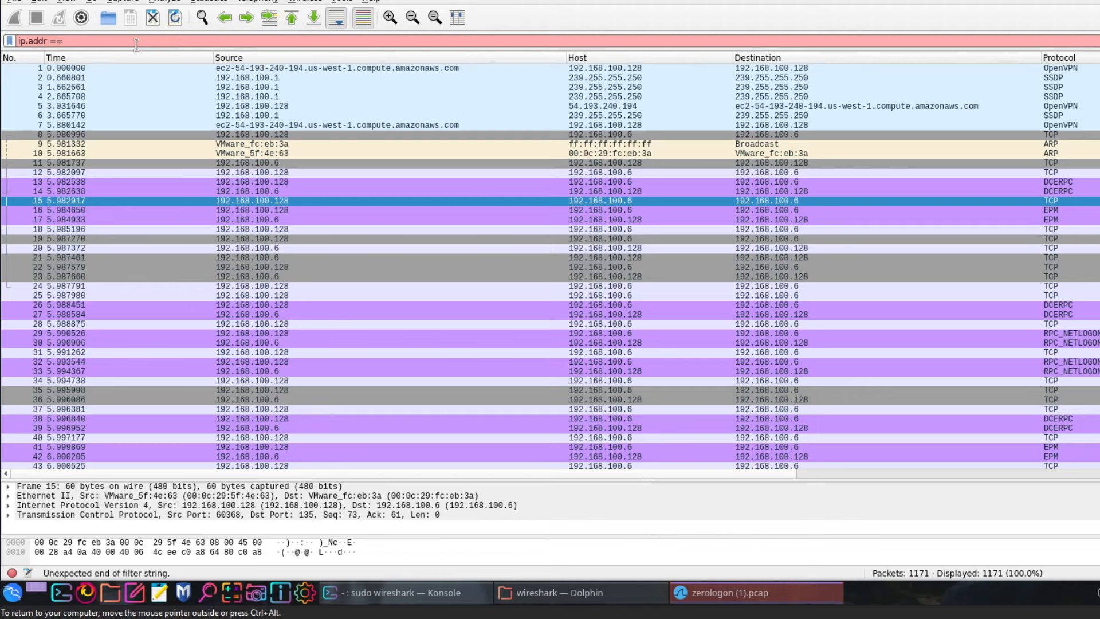
type(" 1192")
key("BackSpace")
type("192.")
key("BackSpace")
key("BackSpace")
key("BackSpace")
key("BackSpace")
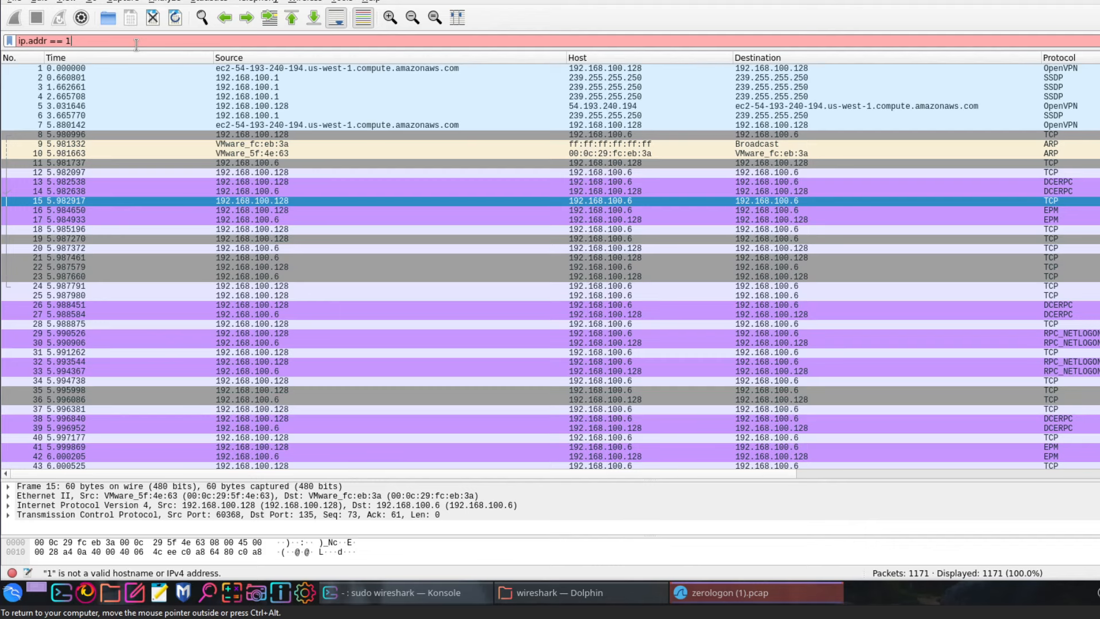
type("92.")
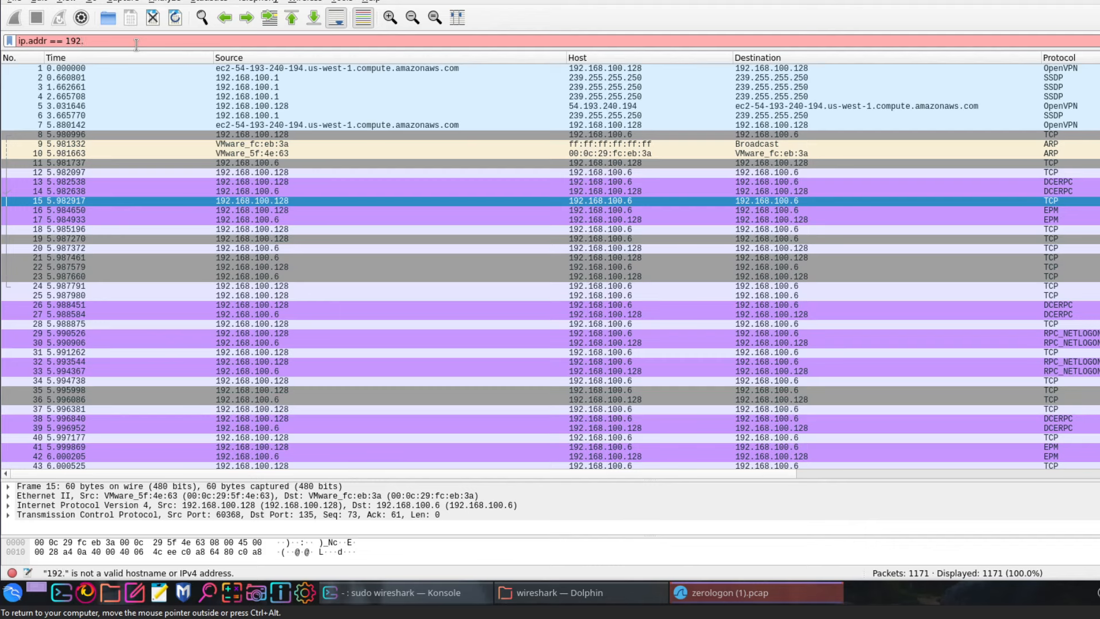
type("168")
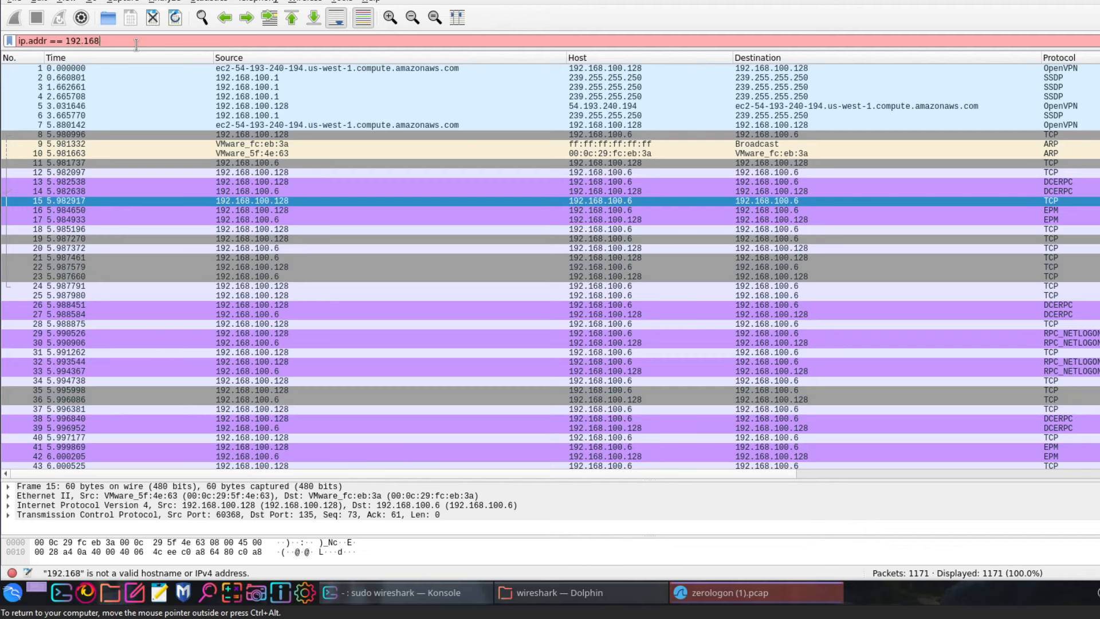
type(".100.12")
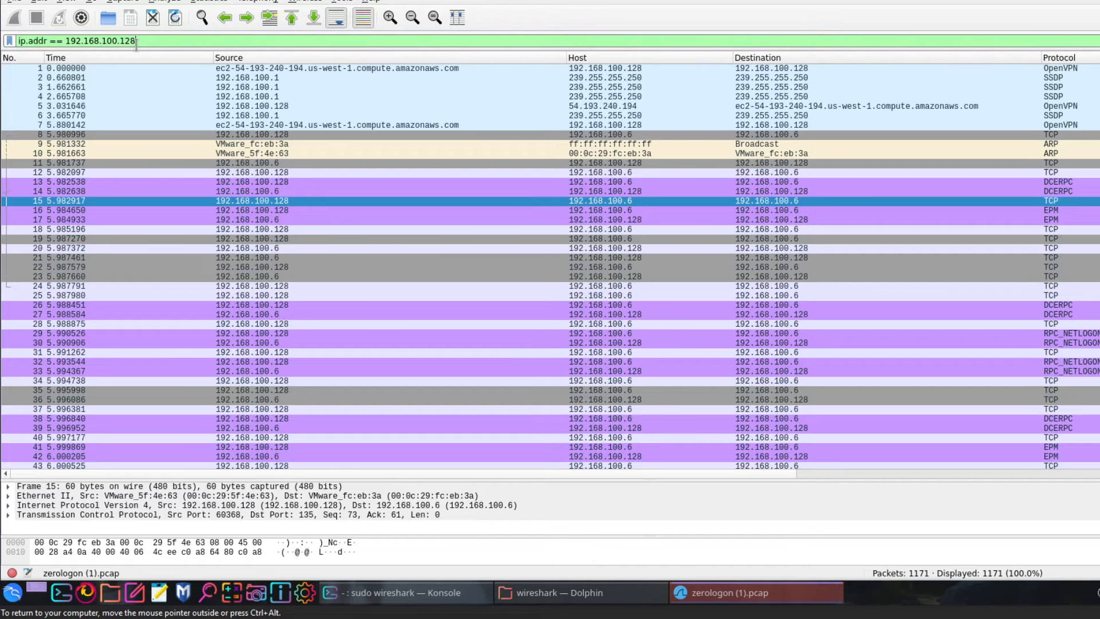
type("8")
key("Return")
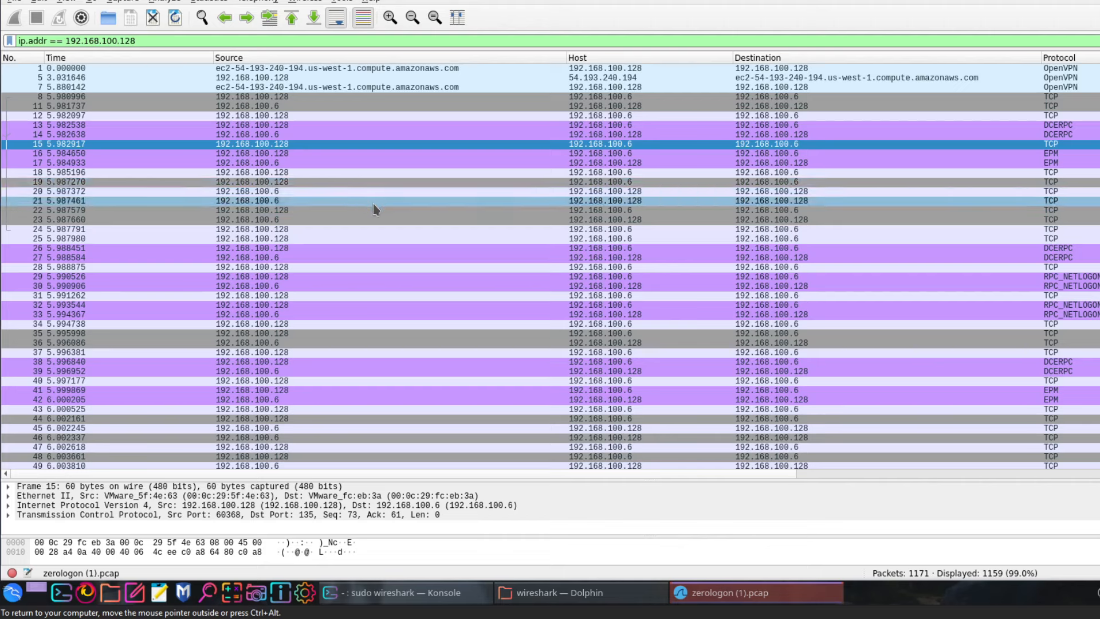
left_click(1089, 126)
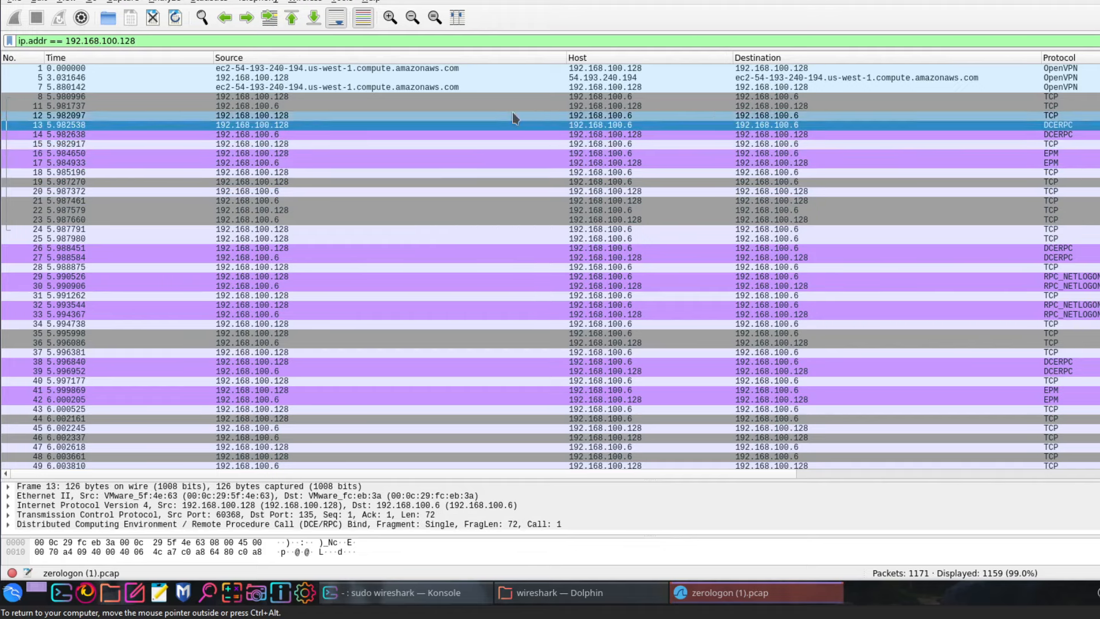
left_click(87, 593)
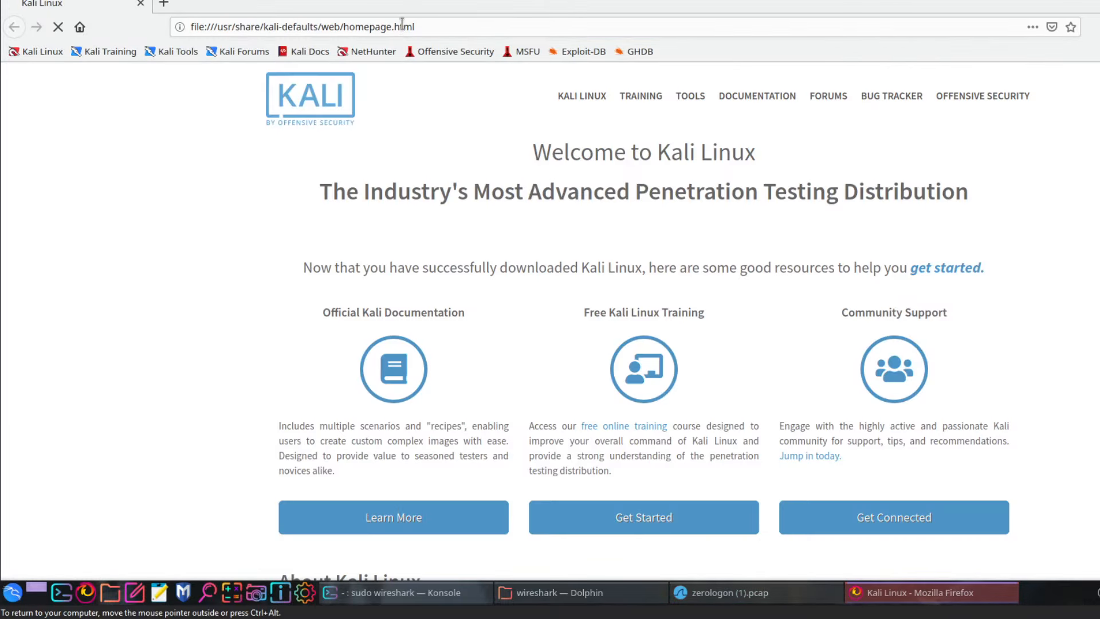
Load the Google homepage in a new Firefox tab, closing the Restore Session page
type("google")
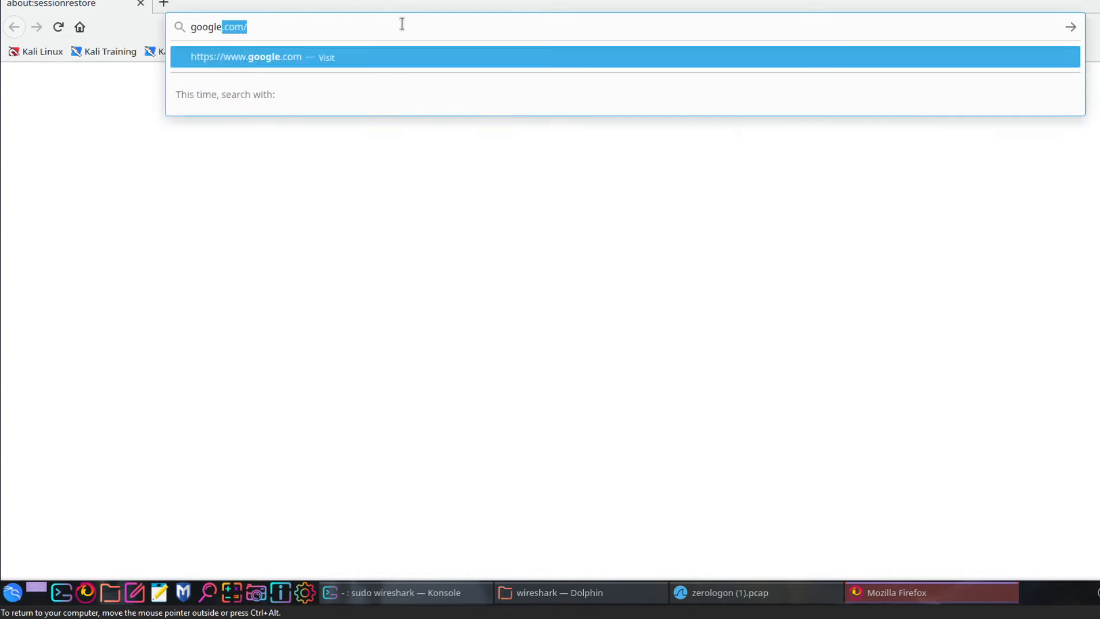
key("Return")
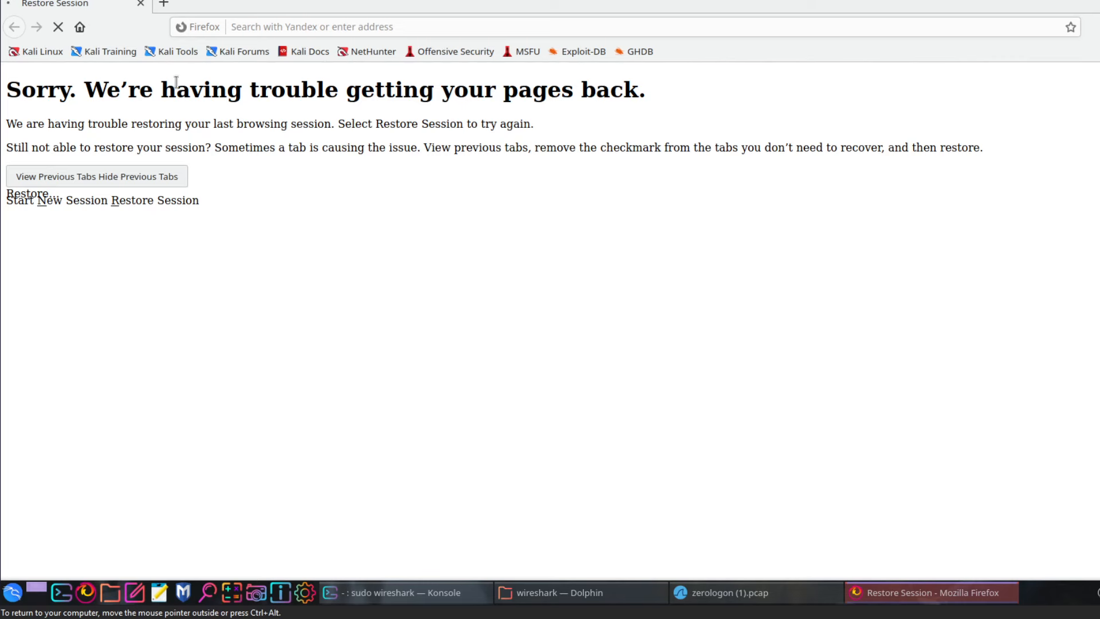
left_click(246, 26)
left_click(164, 4)
left_click(144, 4)
type("google")
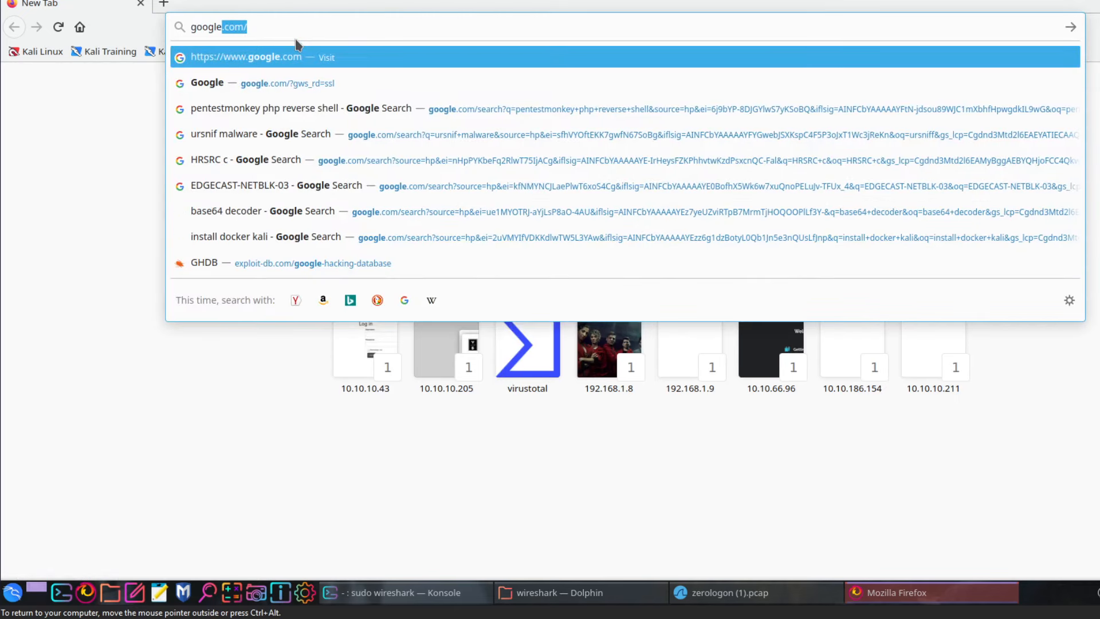
key("Return")
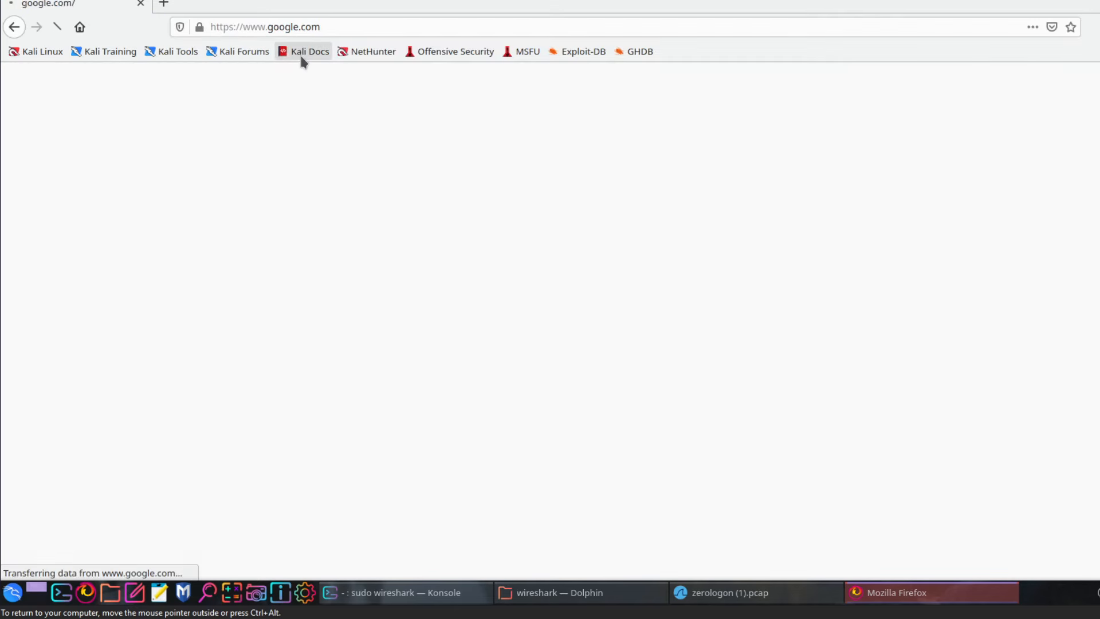
Search Google for 'dcerpc protocol' and expand the 'What is Dcerpc protocol?' answer
type("DC")
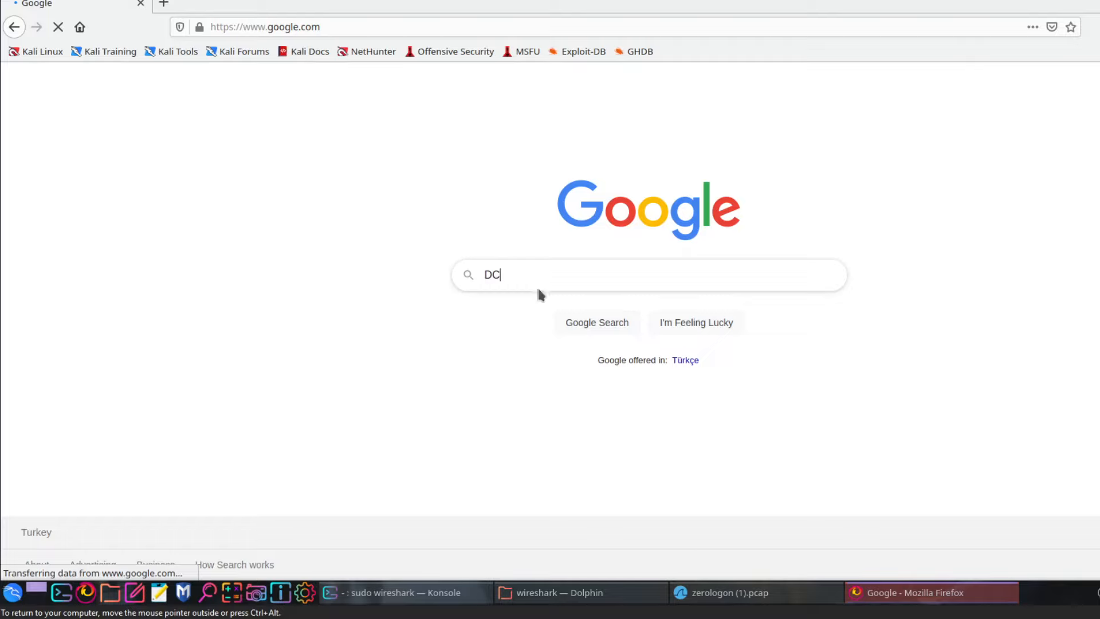
left_click(716, 592)
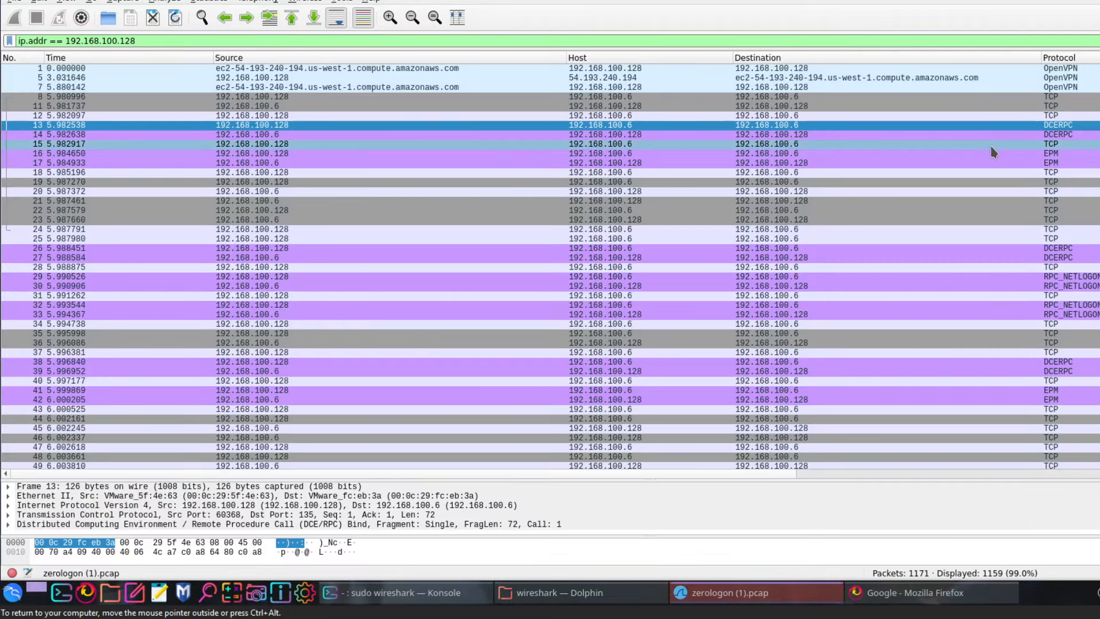
left_click(870, 590)
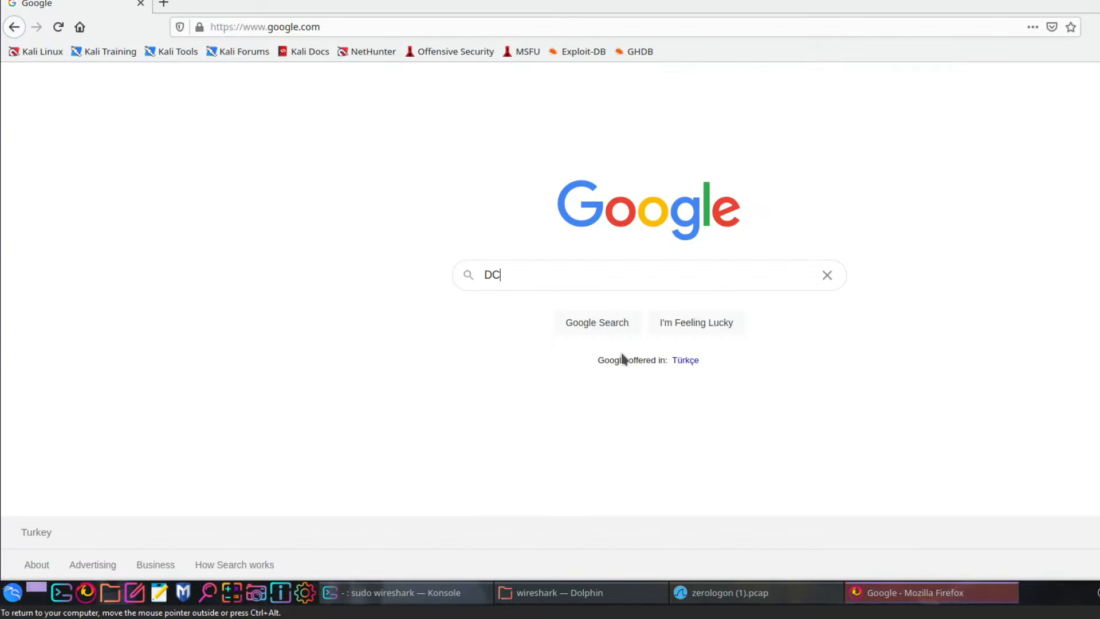
type("ERPC")
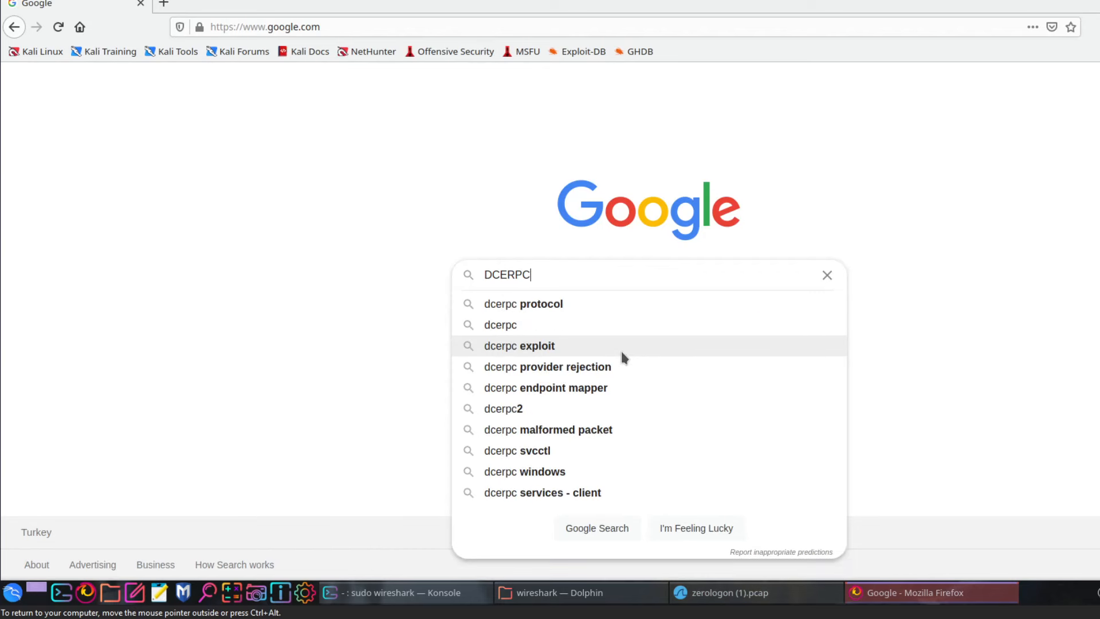
left_click(599, 303)
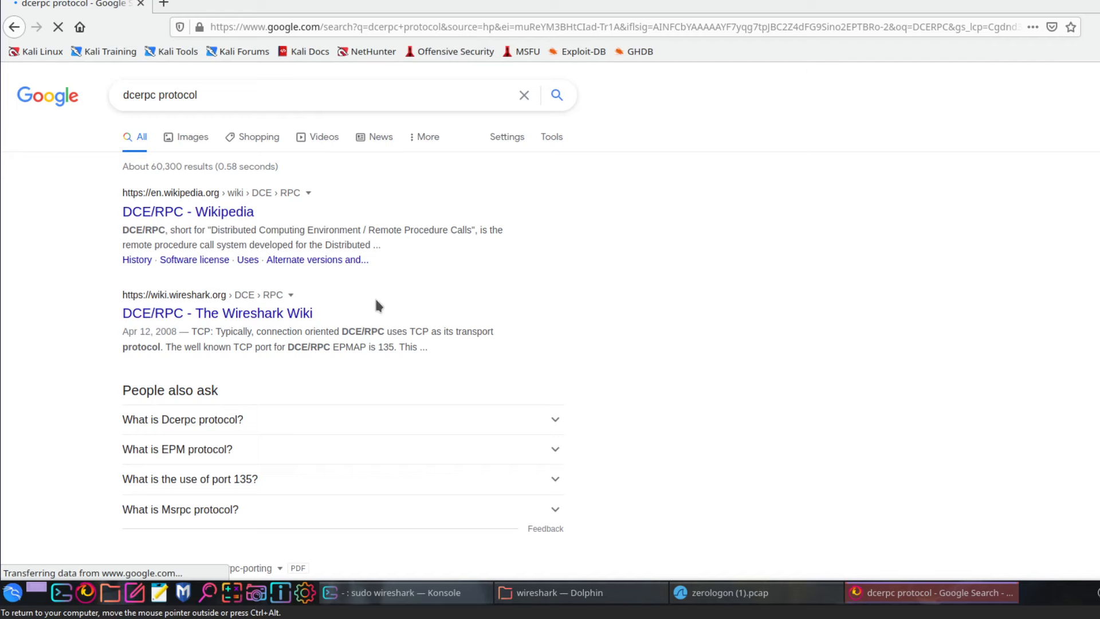
scroll(396, 304, "down", 1)
scroll(228, 340, "down", 2)
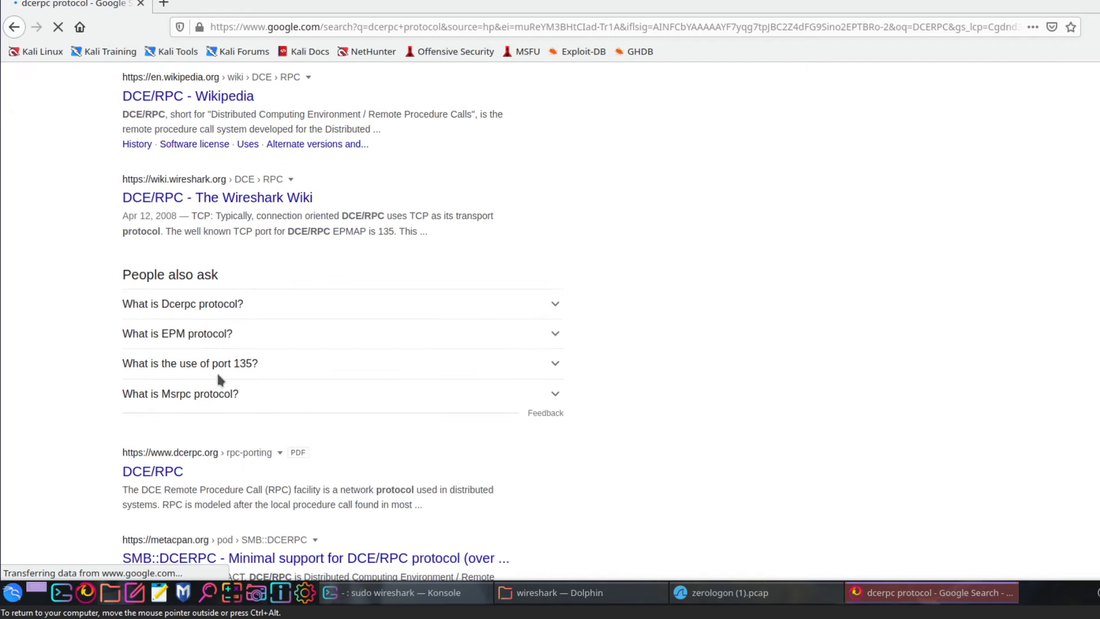
left_click(222, 306)
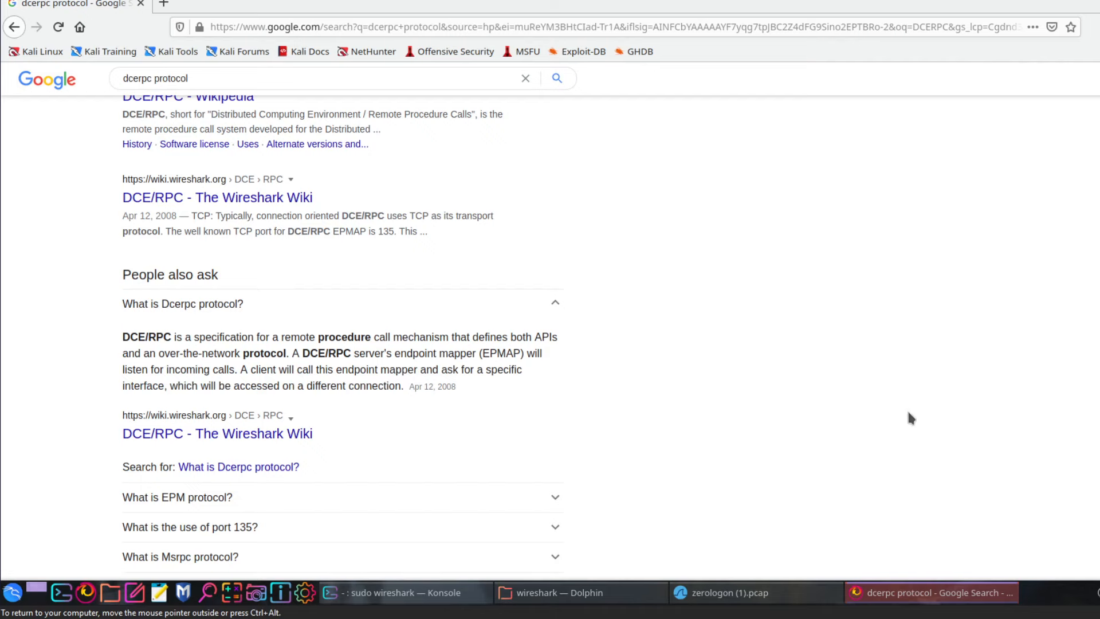
Compare capture frames 14 (DCERPC bind reply) and 17 (EPM response), then select the search query
left_click(801, 591)
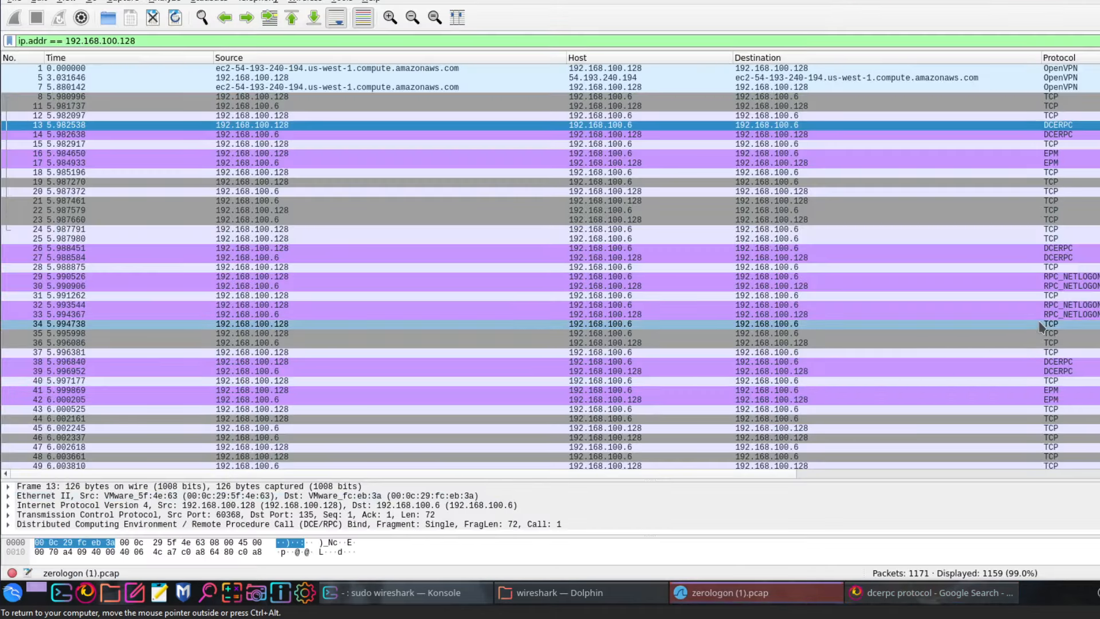
left_click(1021, 135)
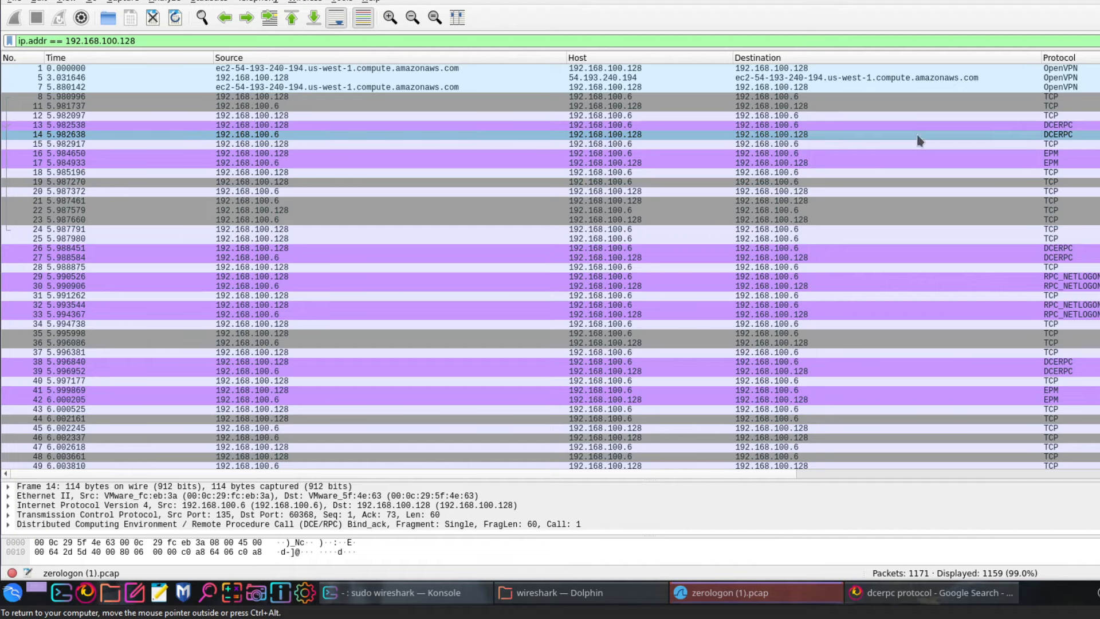
left_click(987, 164)
left_click(917, 593)
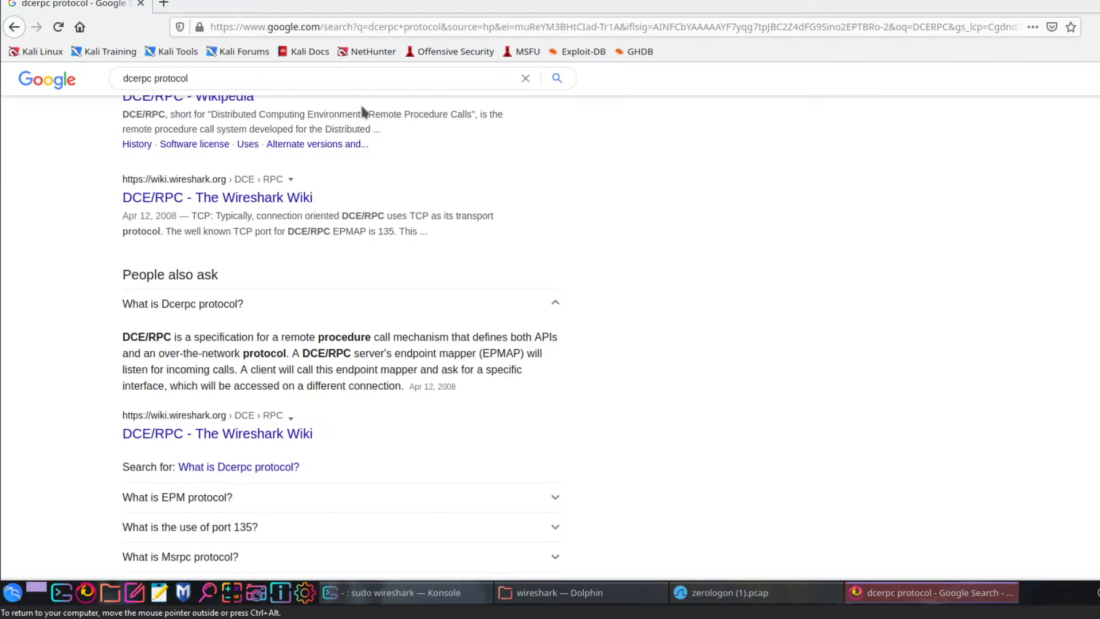
left_click_drag(186, 79, 91, 81)
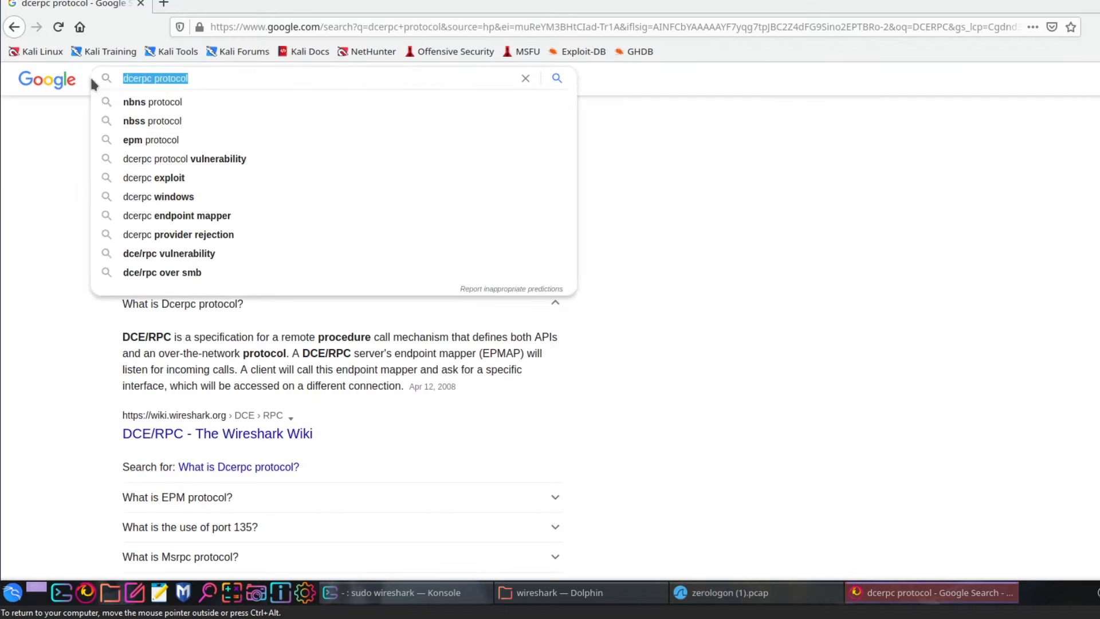
Search 'EPM Protocol', expand the answer defining the DCE/RPC Endpoint Mapper, then return to the capture
type("EPM Protocol")
key("Return")
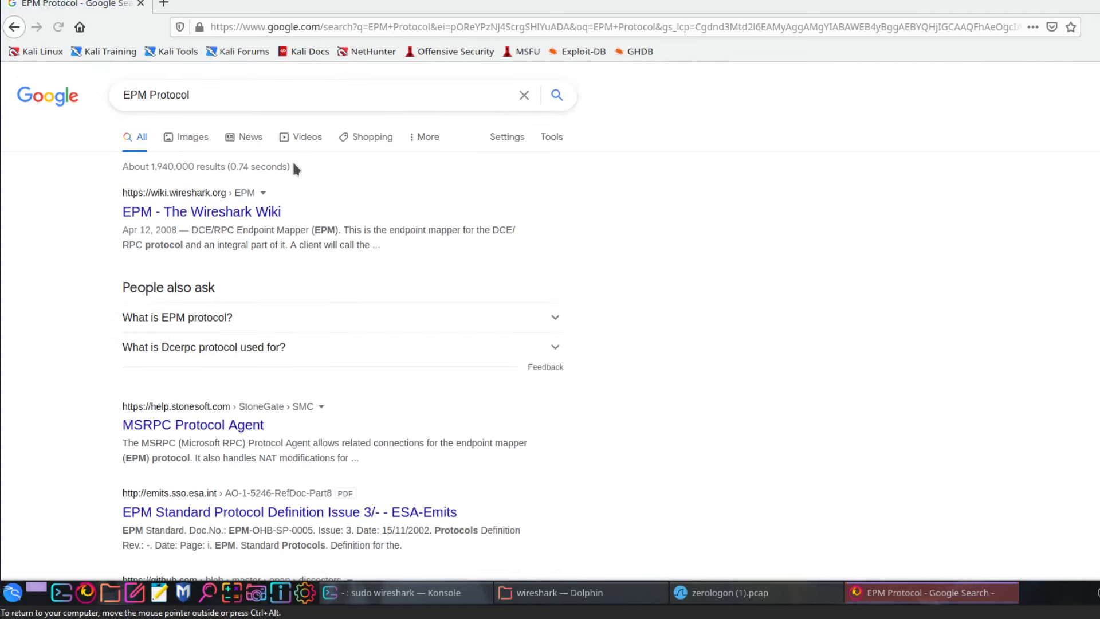
scroll(295, 168, "down", 2)
left_click(275, 244)
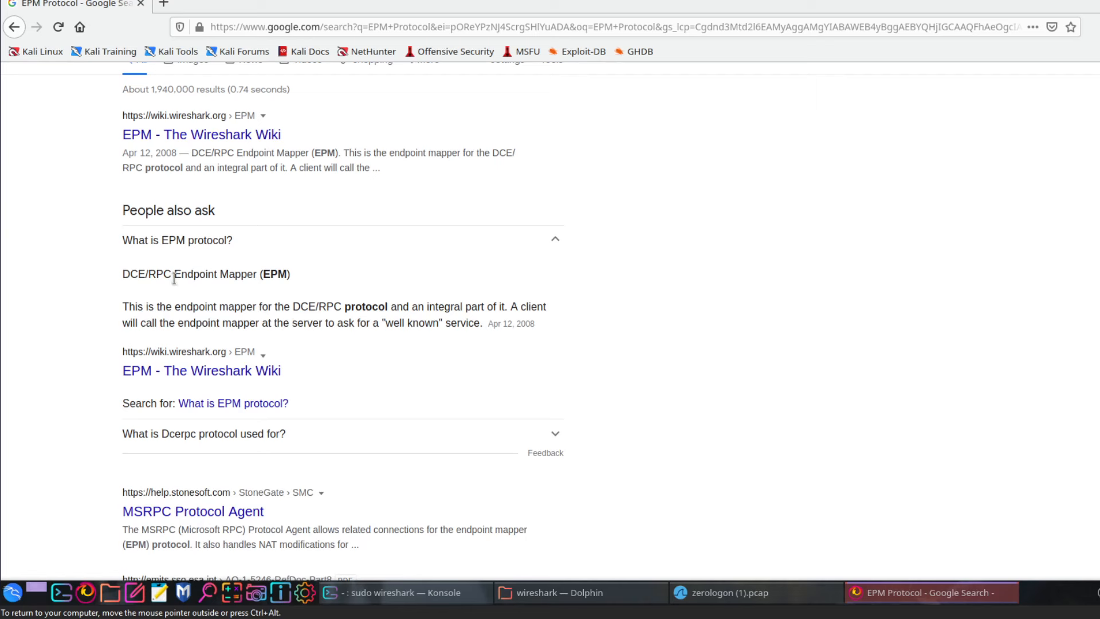
left_click_drag(175, 275, 139, 276)
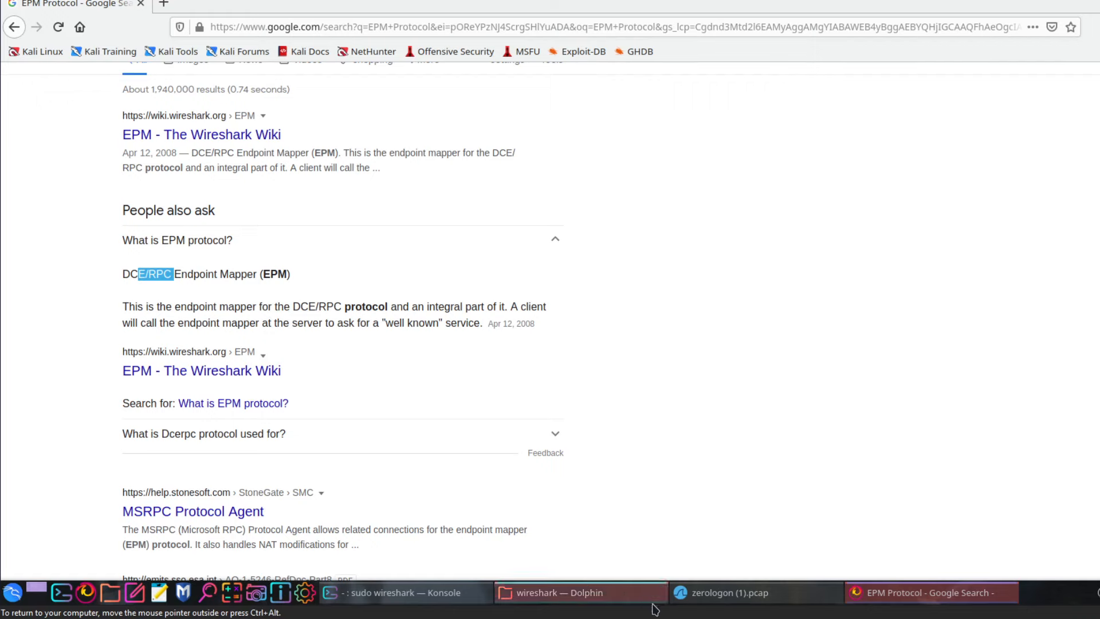
left_click(727, 593)
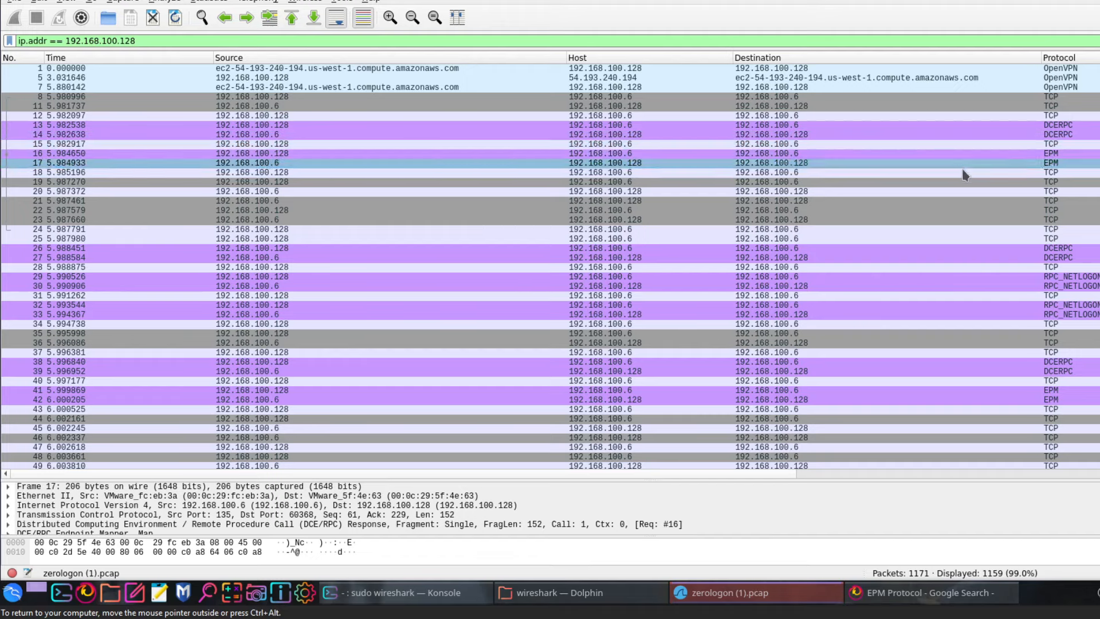
Select frame 29, the first RPC_NETLOGON request, and enlarge the packet details pane
left_click(956, 249)
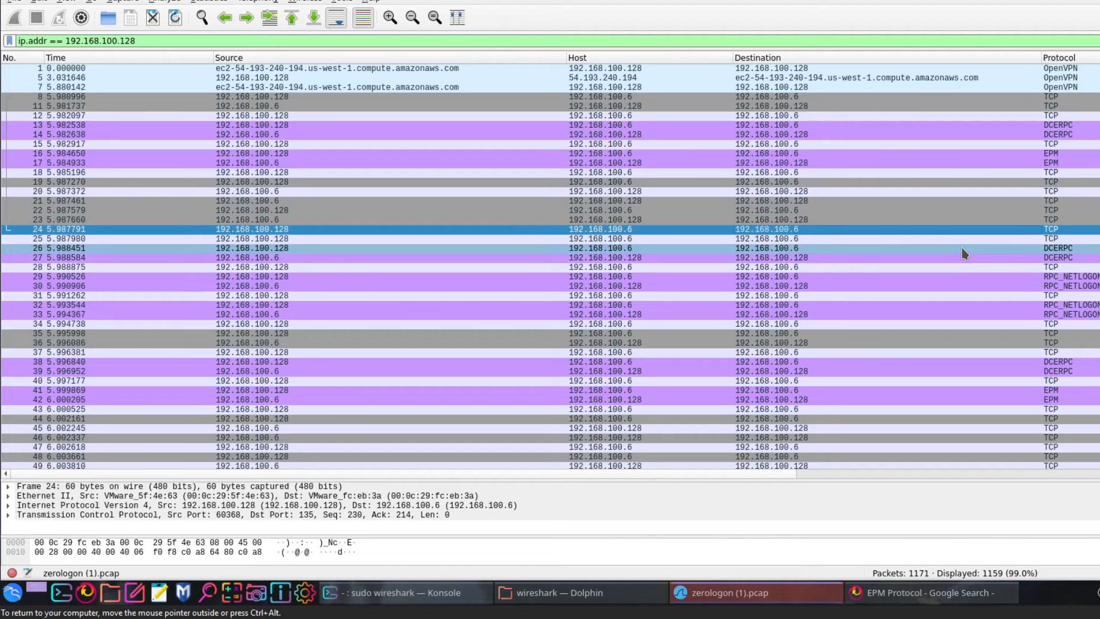
left_click(961, 278)
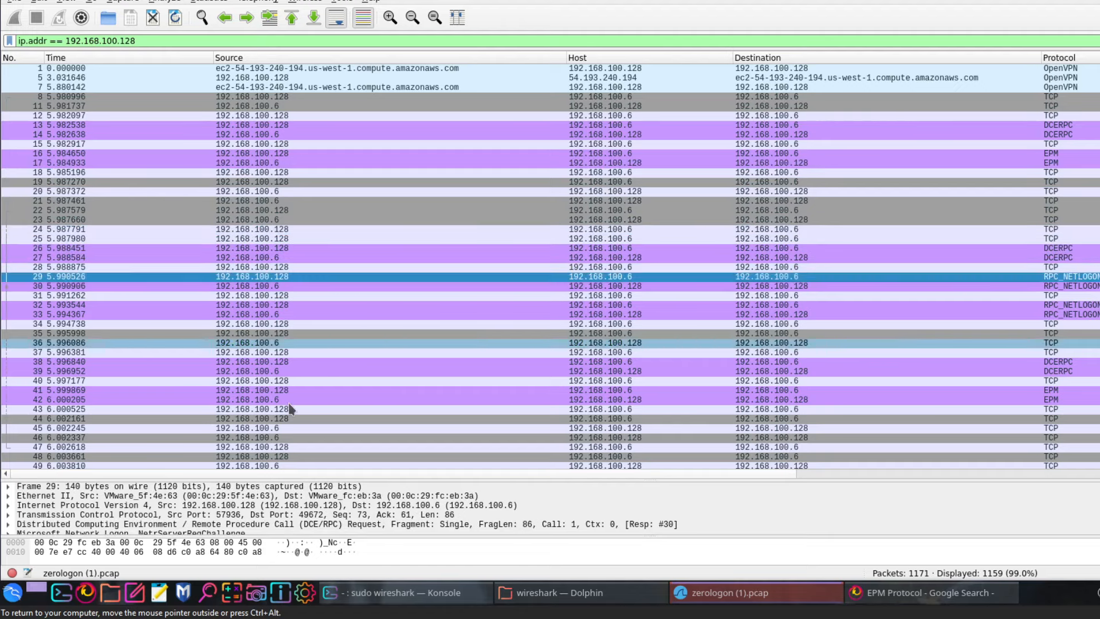
left_click_drag(318, 474, 318, 328)
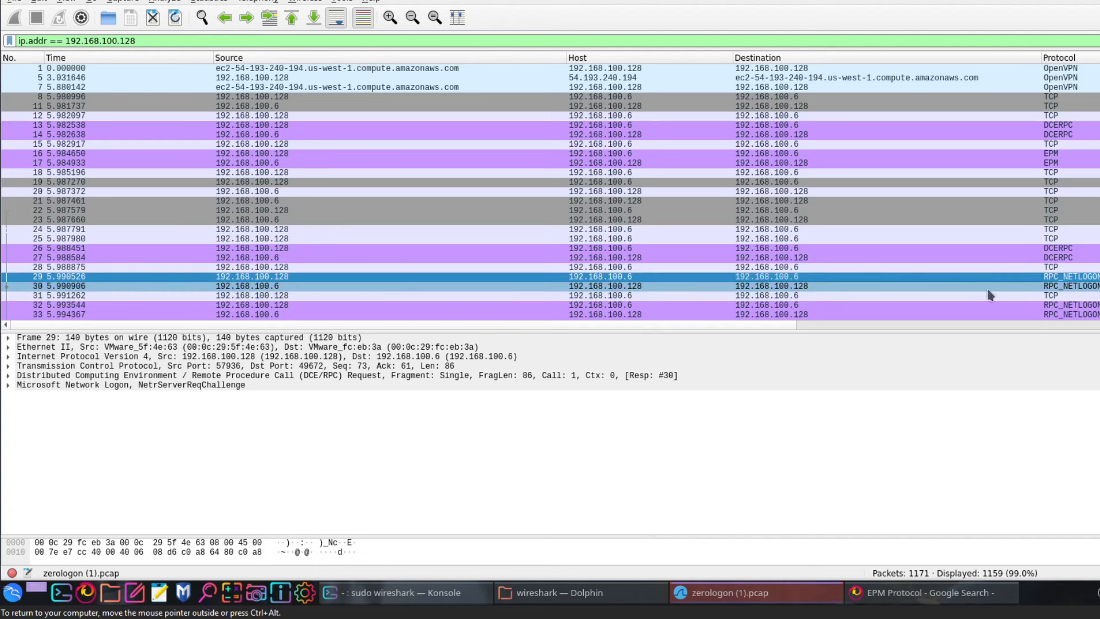
left_click(57, 377)
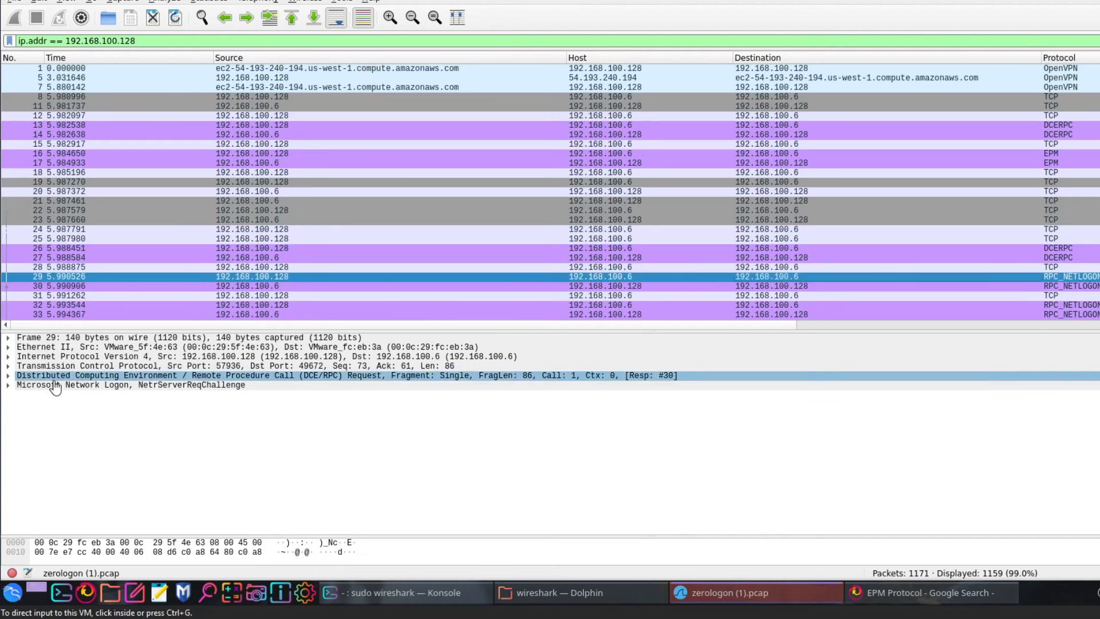
Expand the Netlogon Server Handle and Computer Name DC01 fields, then the DCE/RPC tree
left_click(10, 386)
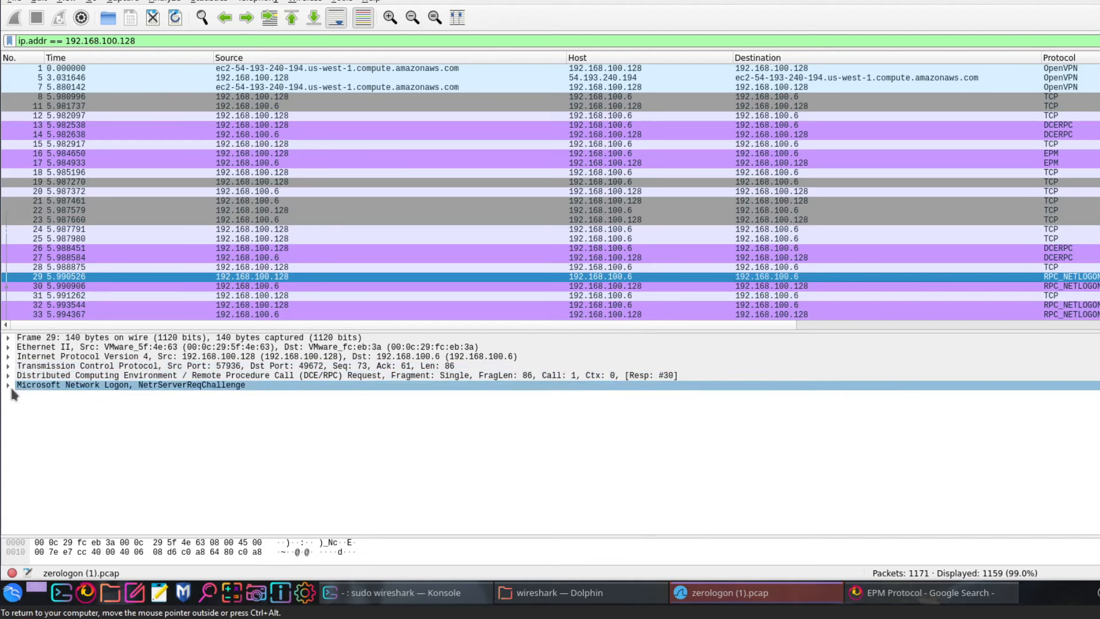
left_click(15, 413)
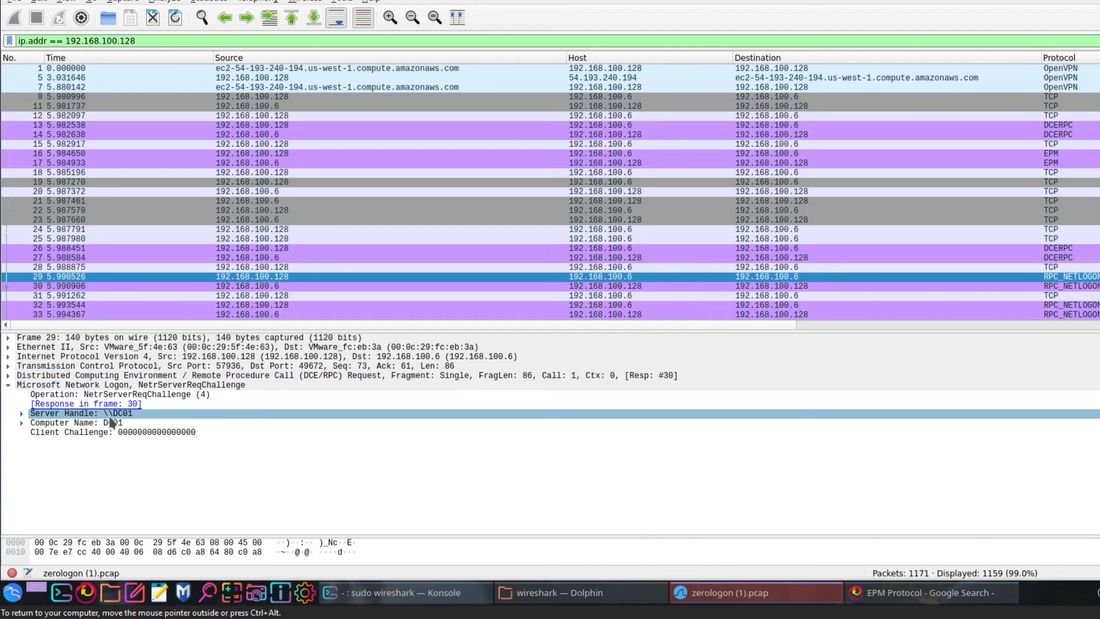
left_click(34, 423)
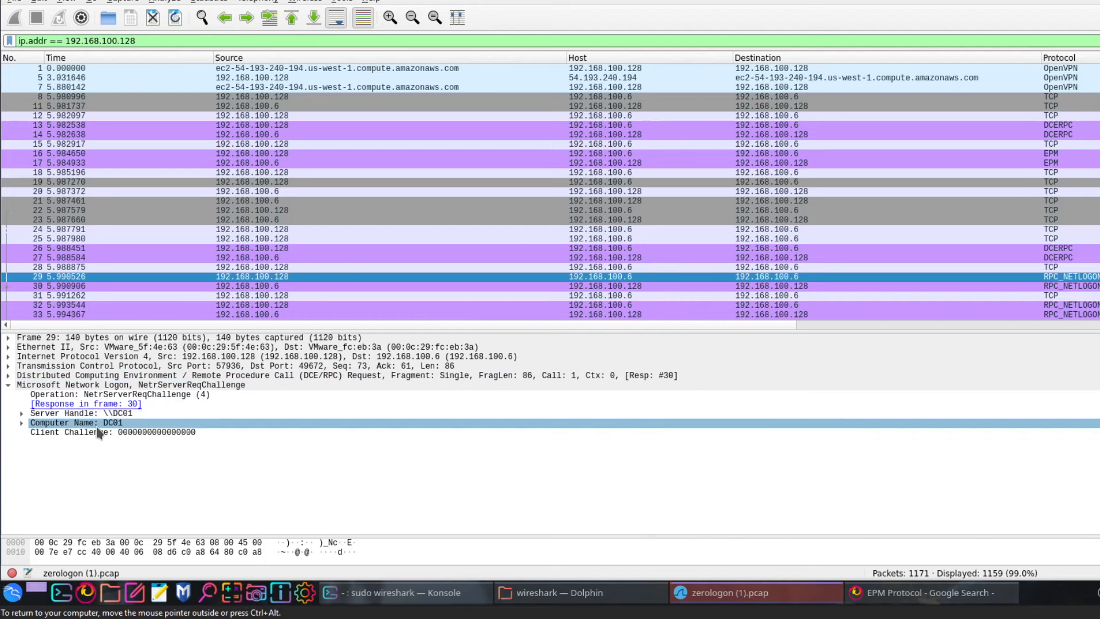
left_click(21, 422)
left_click(21, 413)
left_click(25, 432)
left_click(33, 441)
left_click(142, 434)
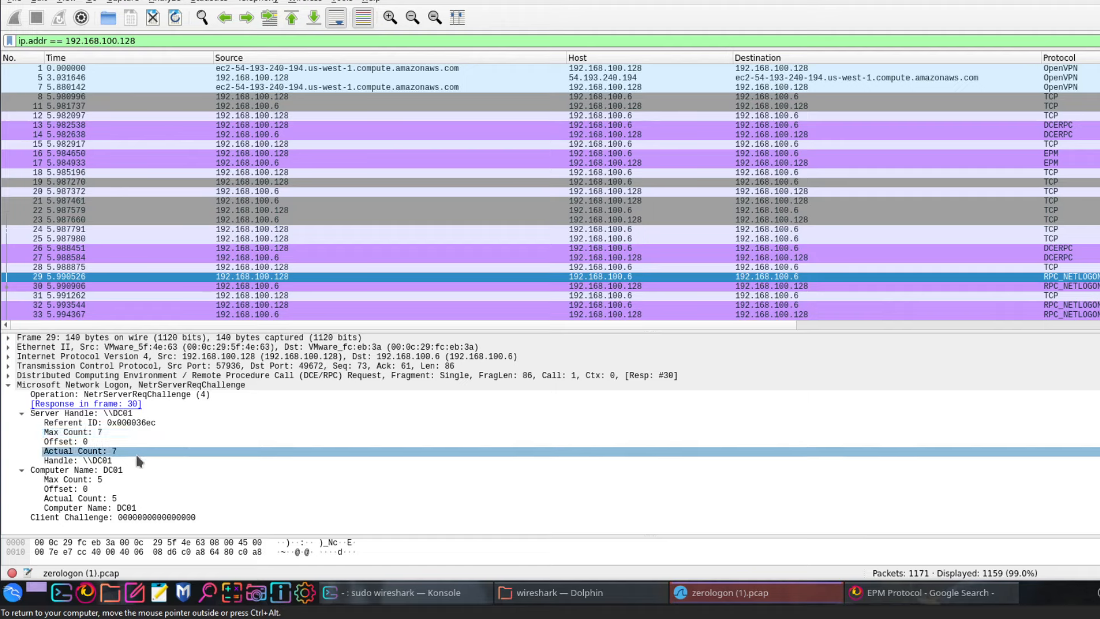
left_click(144, 508)
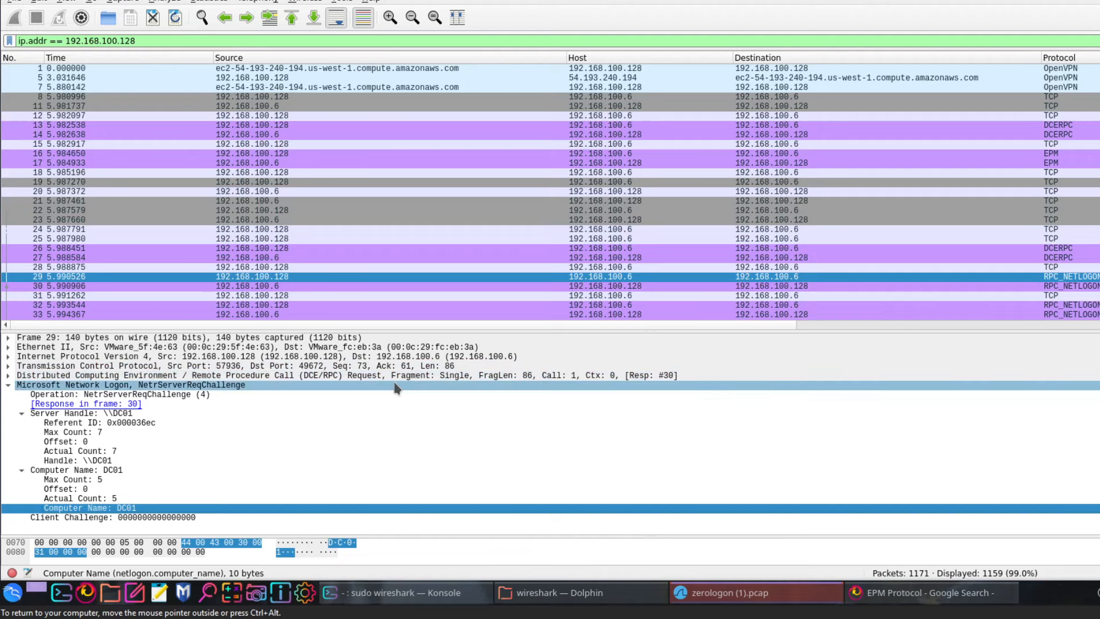
left_click(8, 377)
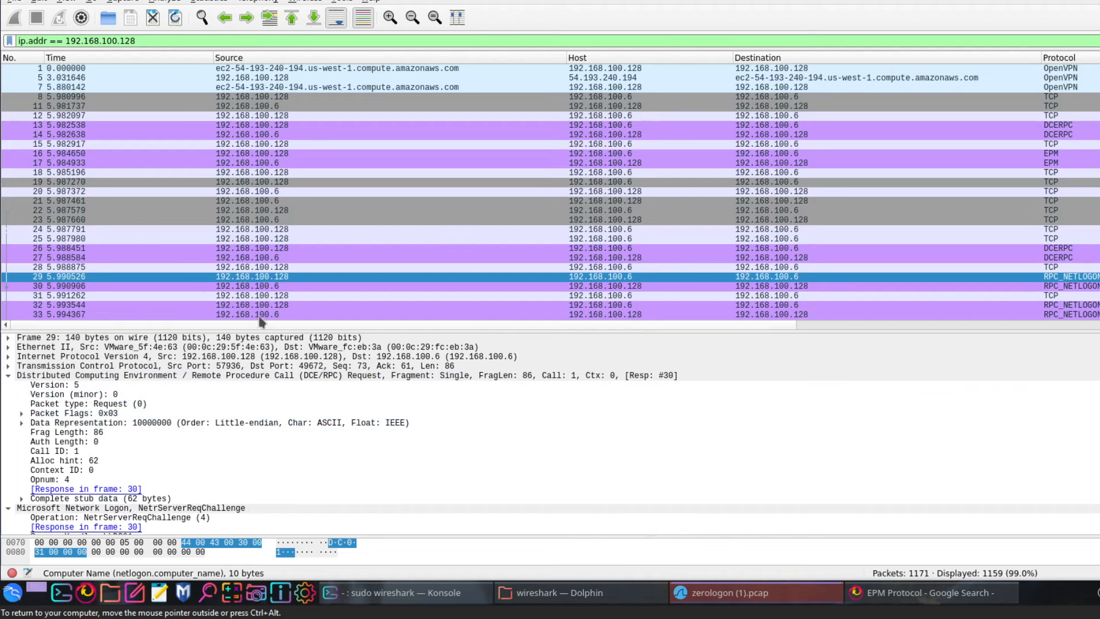
Highlight frame 30's STATUS_SUCCESS return code, then reselect frame 29's NetrServerReqChallenge request
left_click(286, 288)
left_click(290, 278)
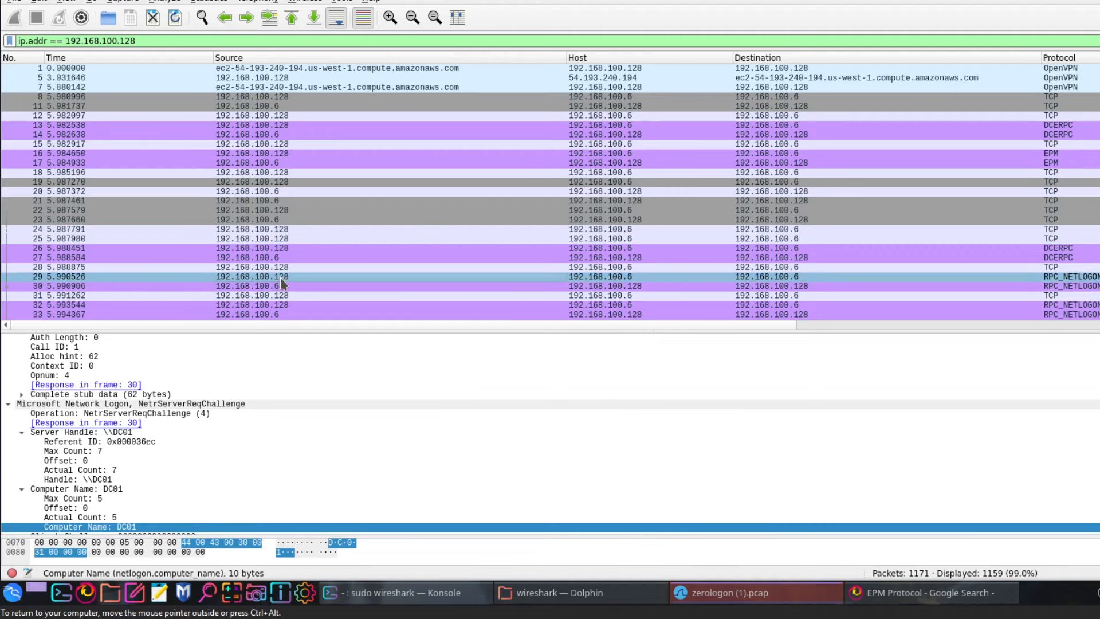
left_click(630, 278)
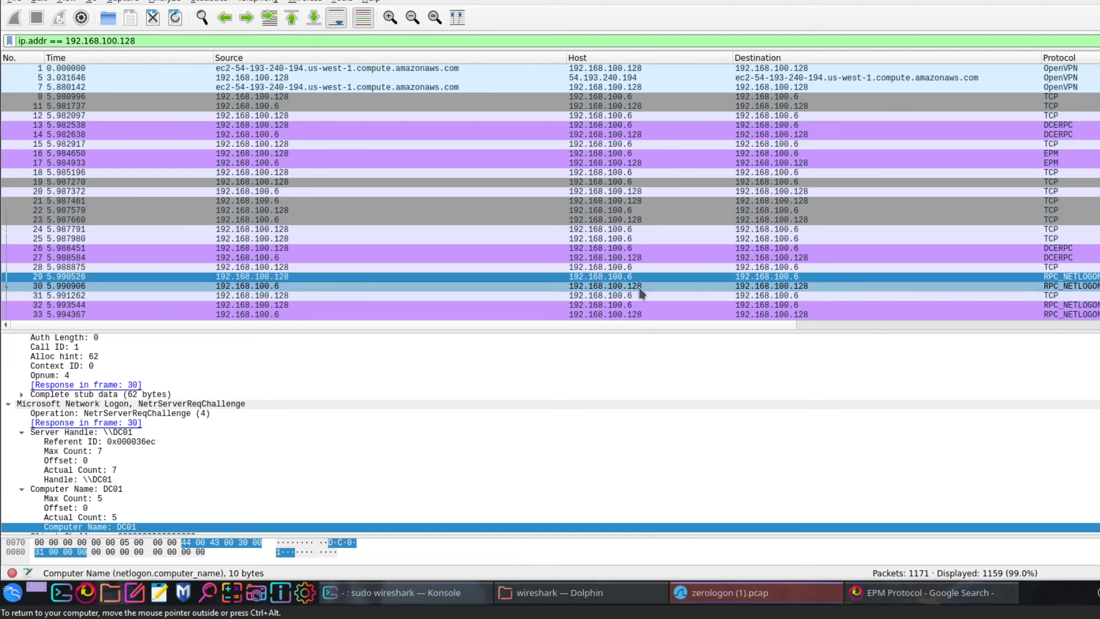
left_click(1063, 288)
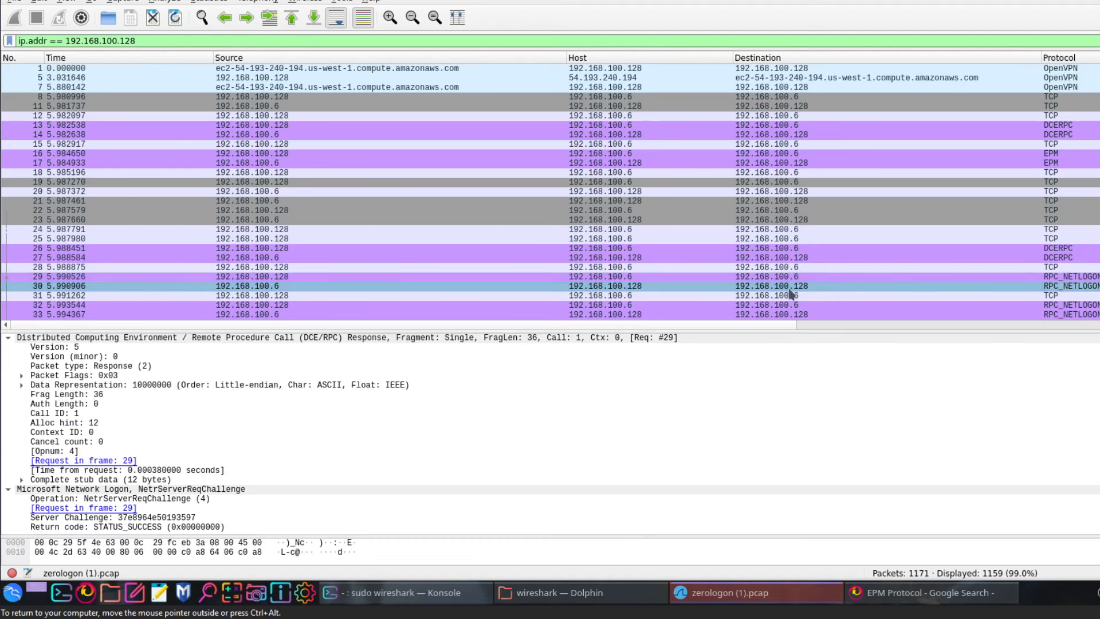
left_click(7, 337)
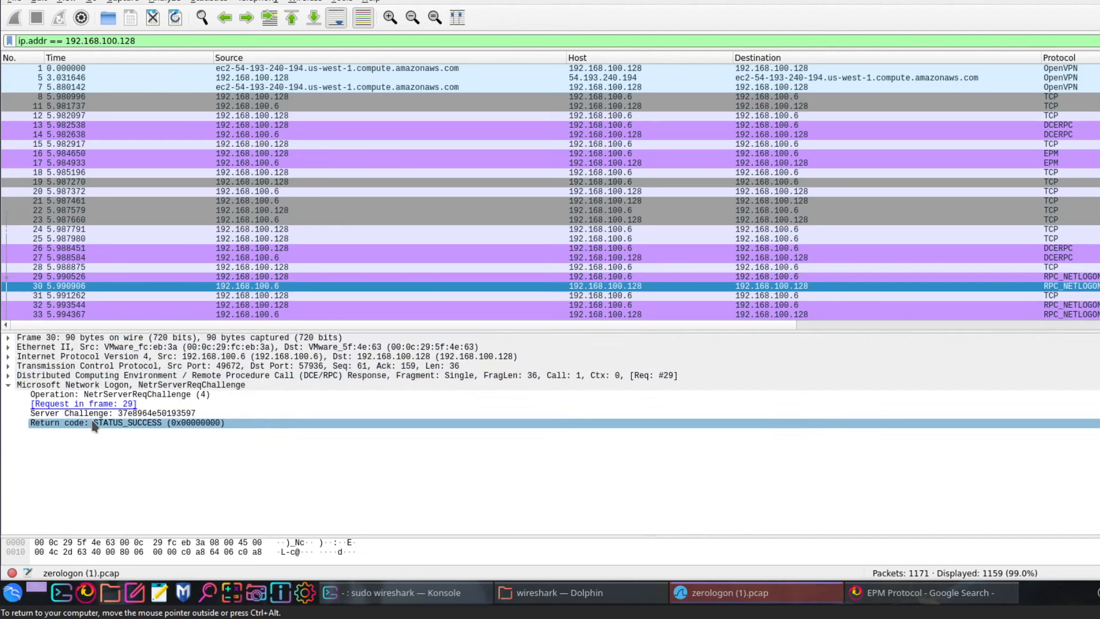
left_click(143, 427)
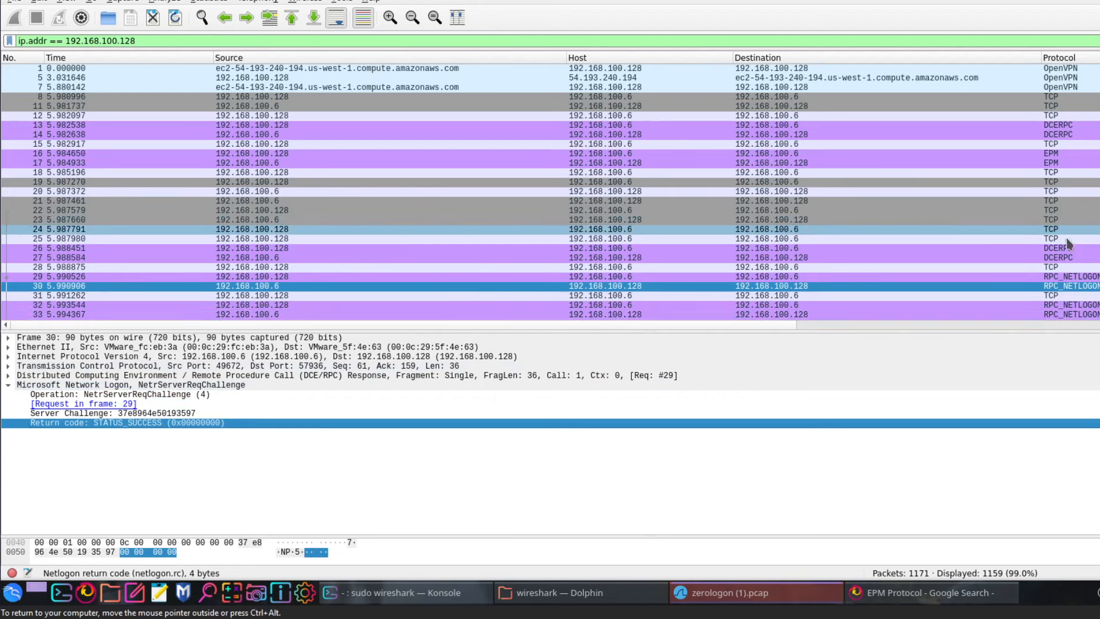
left_click(291, 277)
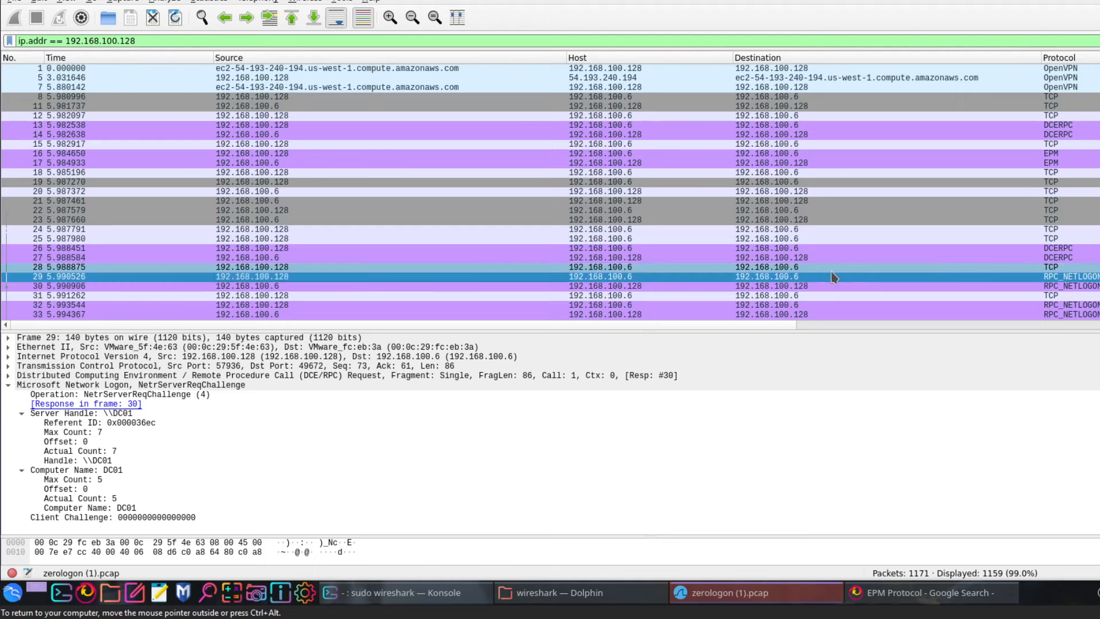
Inspect frames 31, 33 (NetrServerAuthenticate3 response) and 38 (another DCERPC bind)
scroll(553, 248, "down", 2)
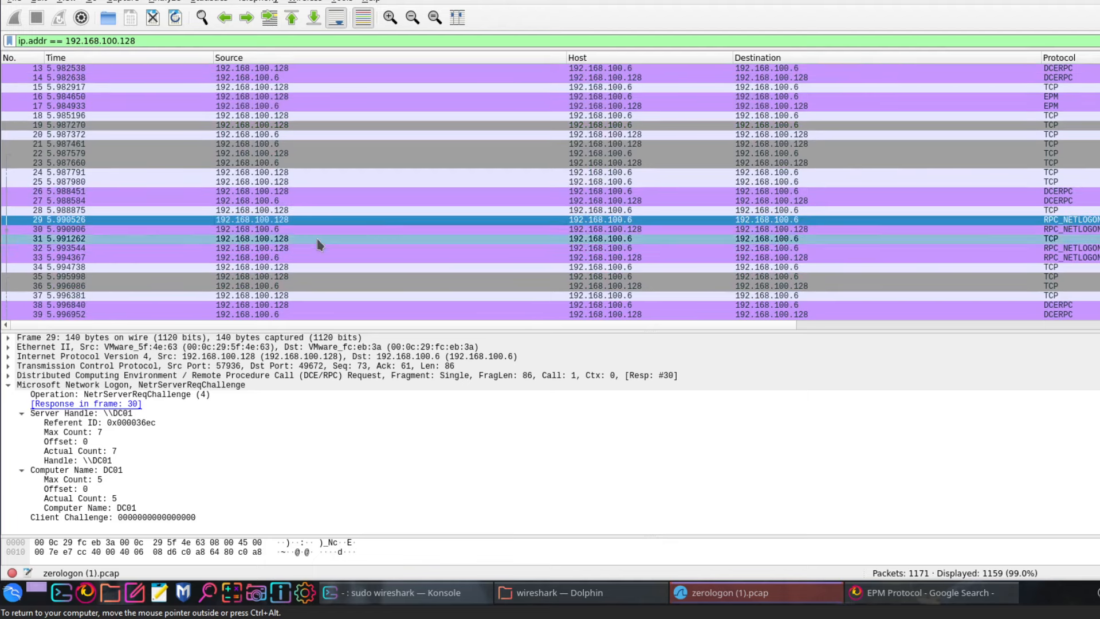
left_click(318, 238)
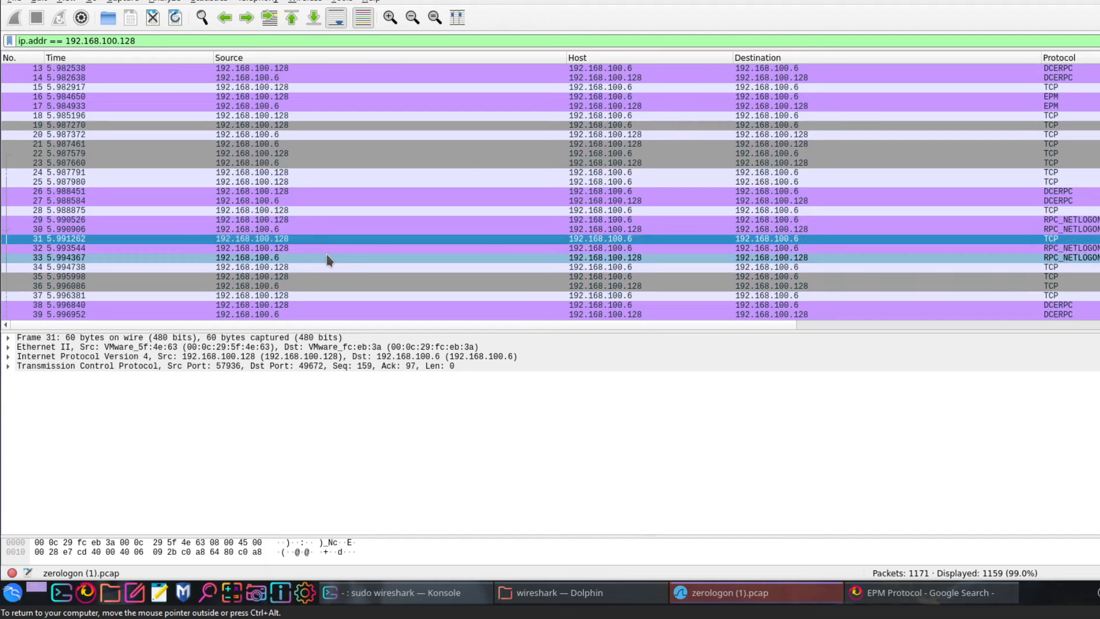
left_click(328, 258)
scroll(327, 259, "down", 2)
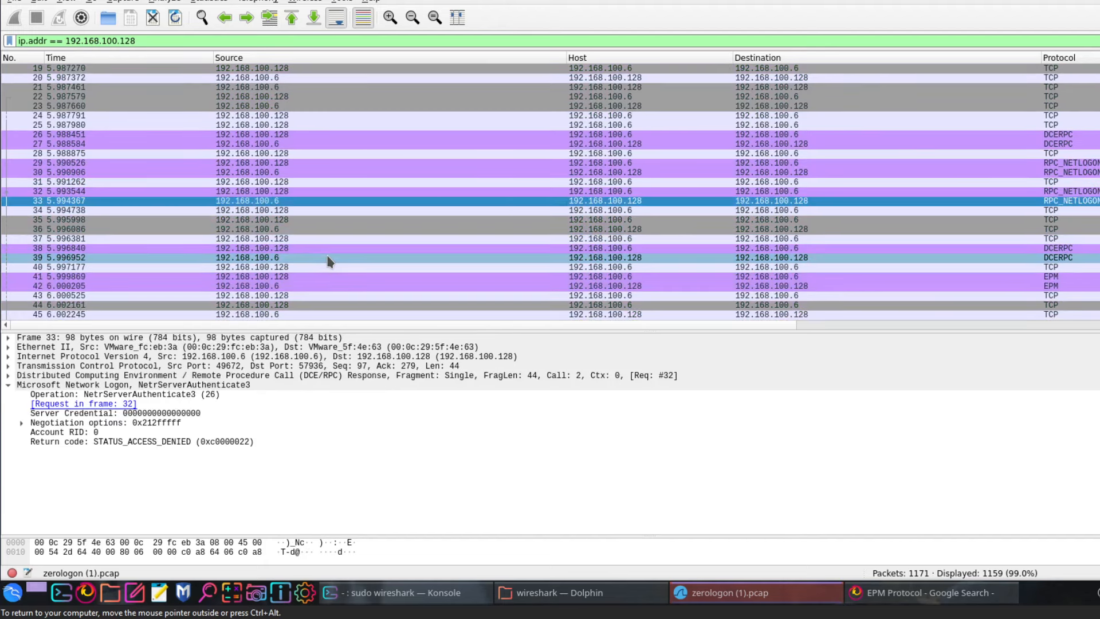
left_click(383, 254)
Examine packet 286's NetrServerAuthenticate3 details, including Acct Name offset and secure channel type
scroll(383, 254, "down", 16)
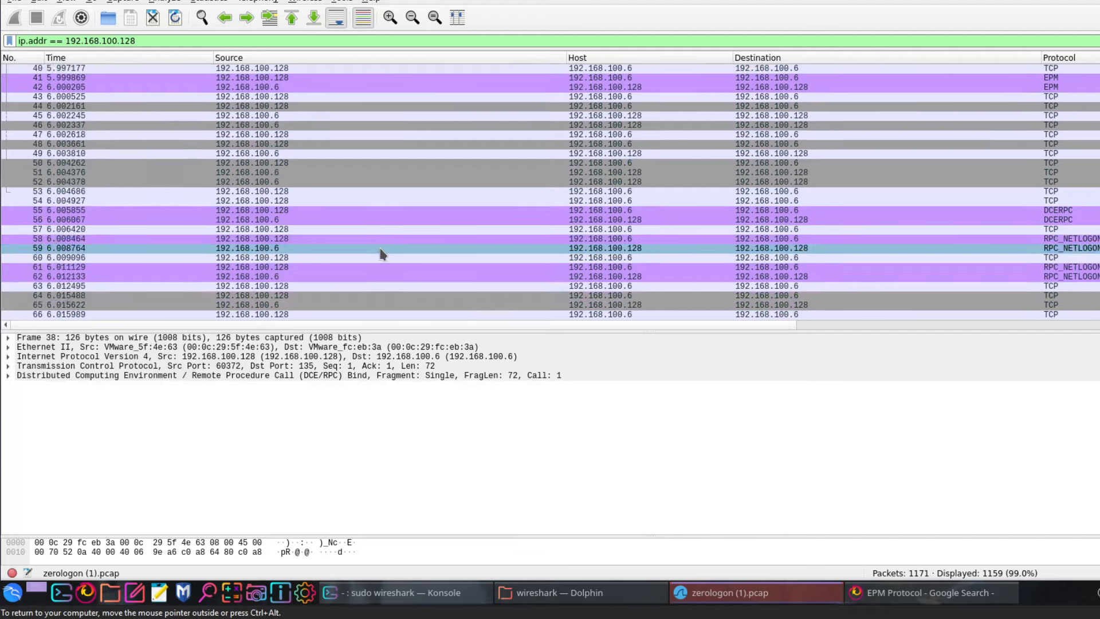
scroll(383, 254, "down", 20)
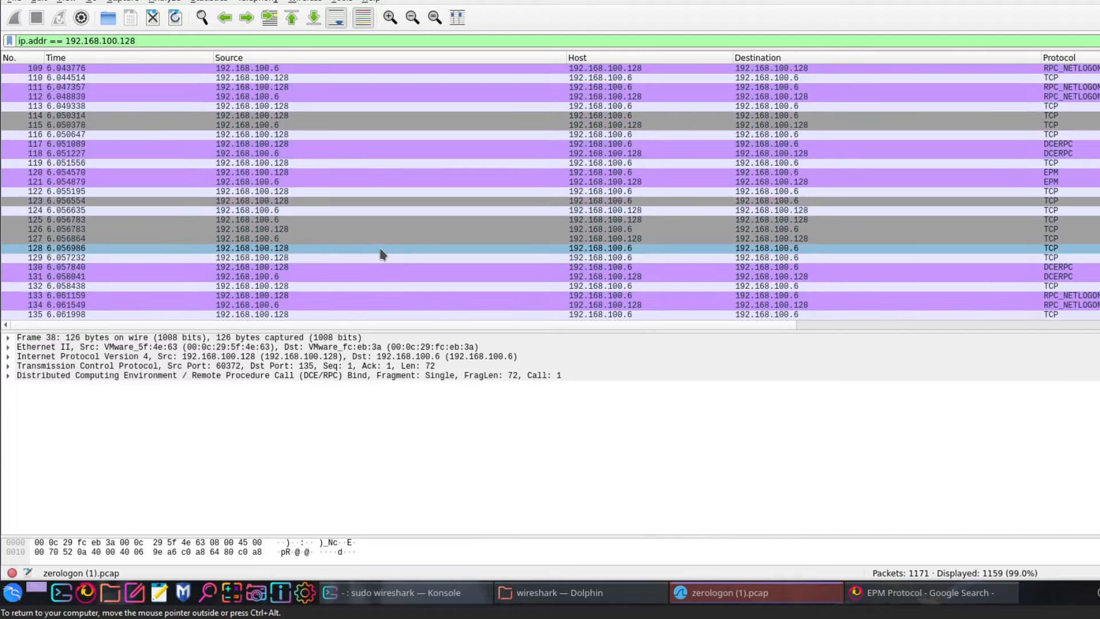
scroll(382, 254, "down", 20)
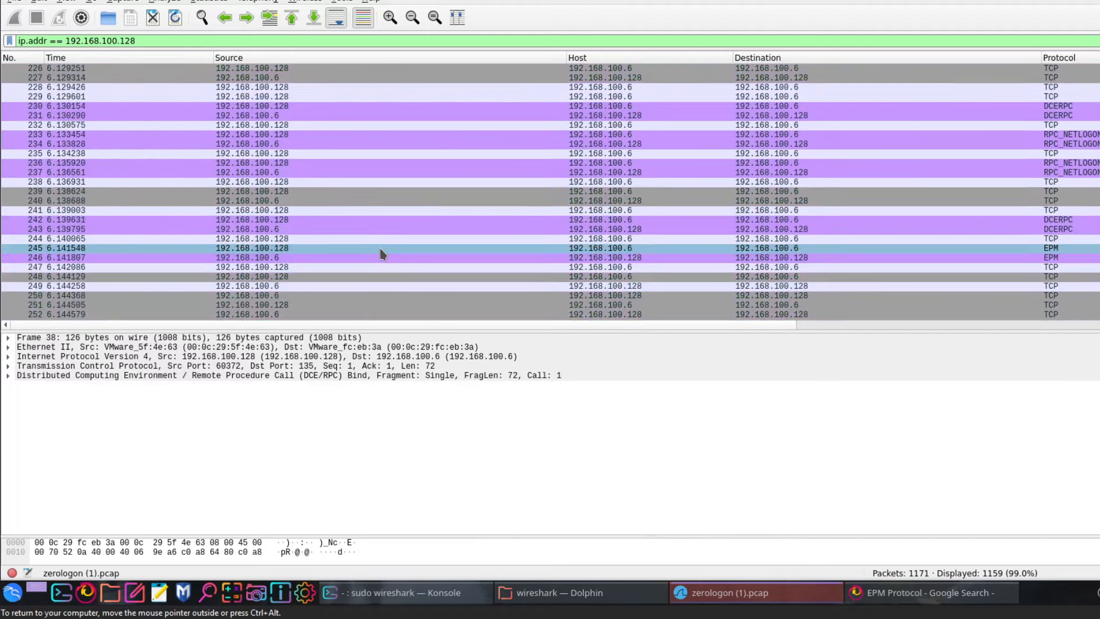
scroll(383, 254, "down", 11)
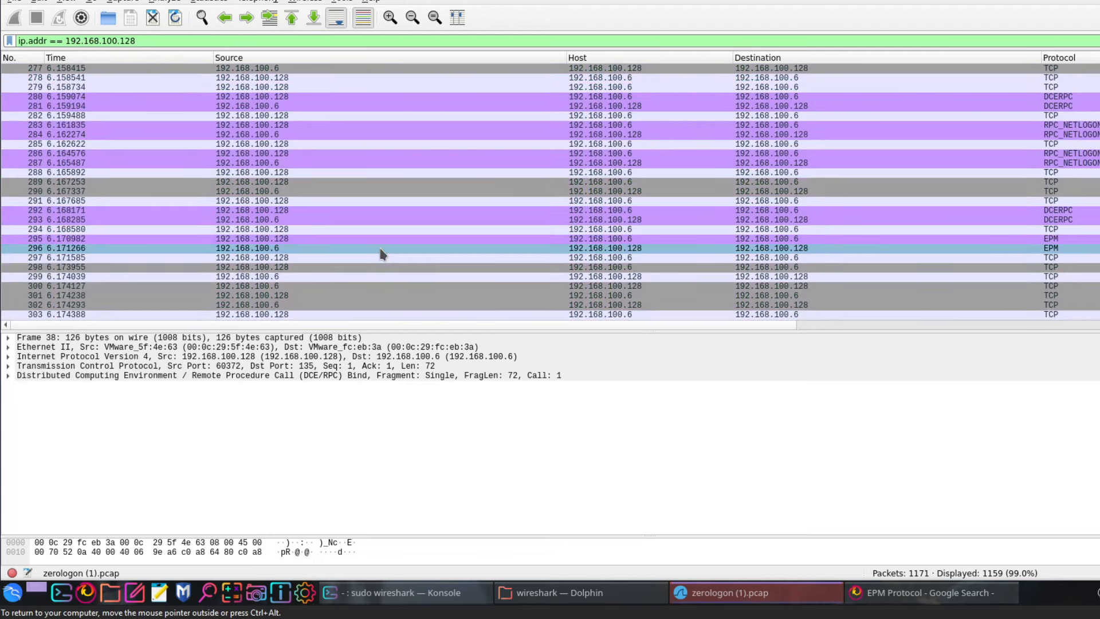
left_click(517, 153)
left_click(346, 414)
scroll(343, 424, "down", 2)
left_click(341, 432)
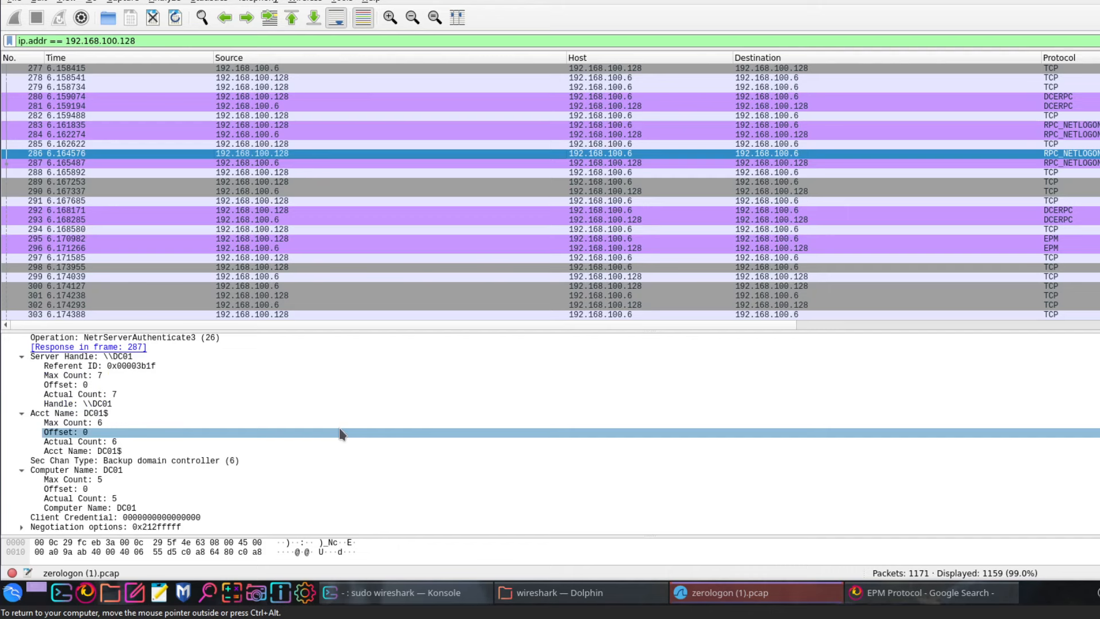
left_click_drag(342, 433, 347, 462)
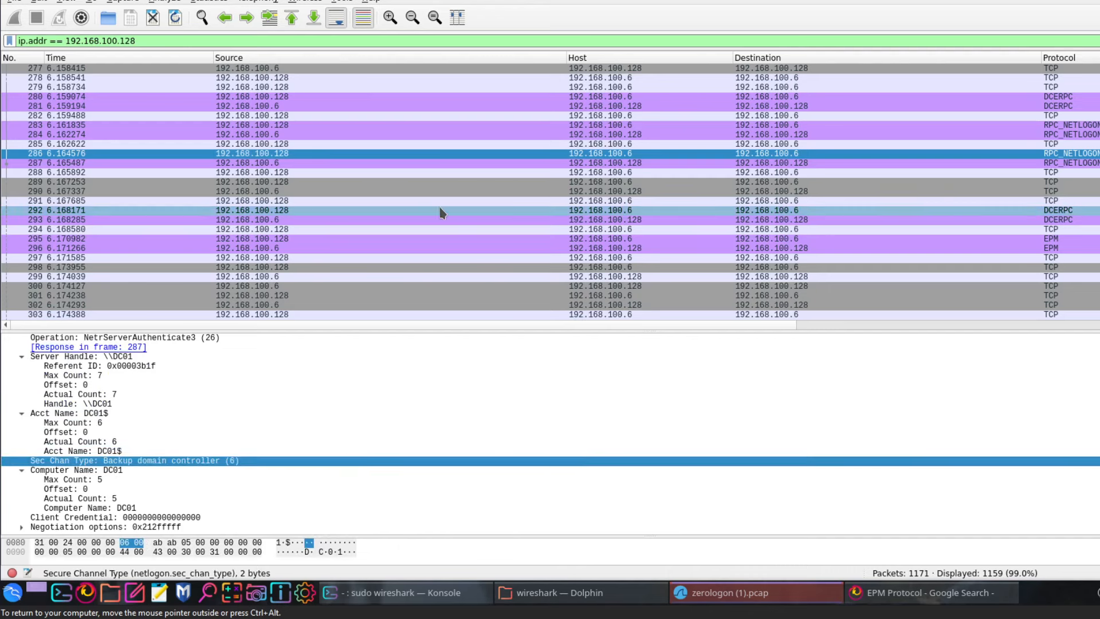
Inspect packets 282, 283 (NetrServerReqChallenge) and 261 (NetrServerAuthenticate3 request)
scroll(975, 171, "up", 1)
left_click(966, 144)
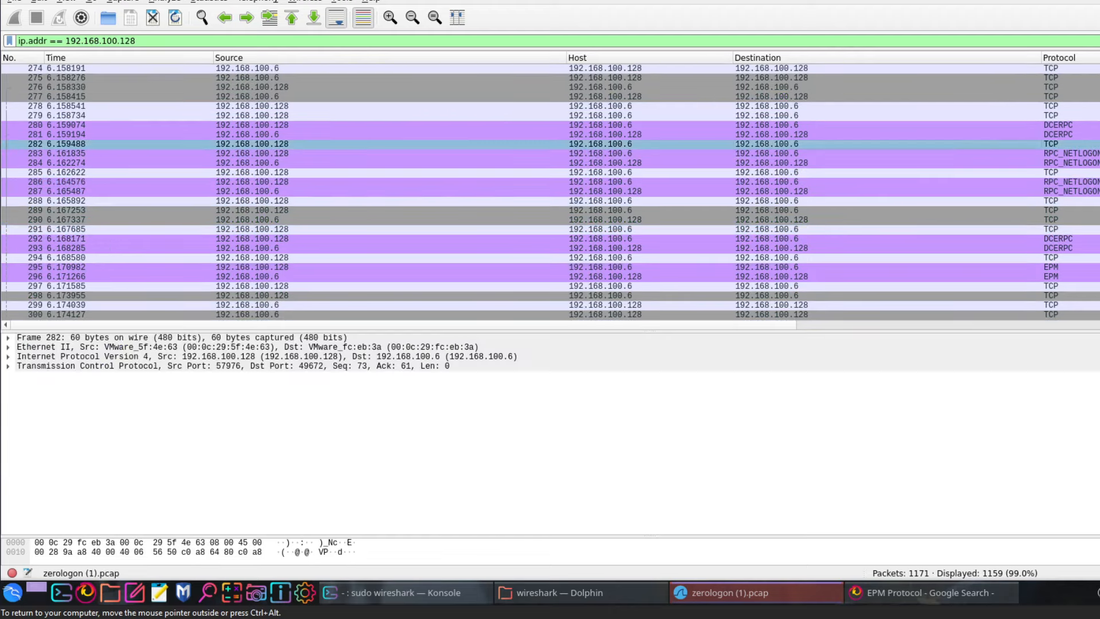
left_click(962, 152)
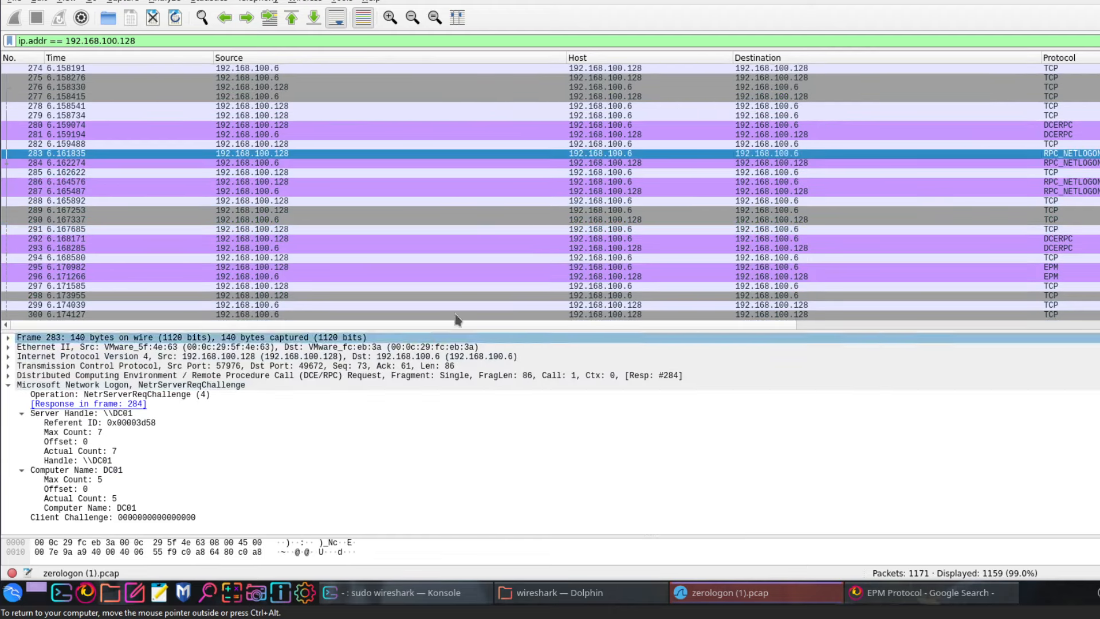
scroll(504, 216, "up", 6)
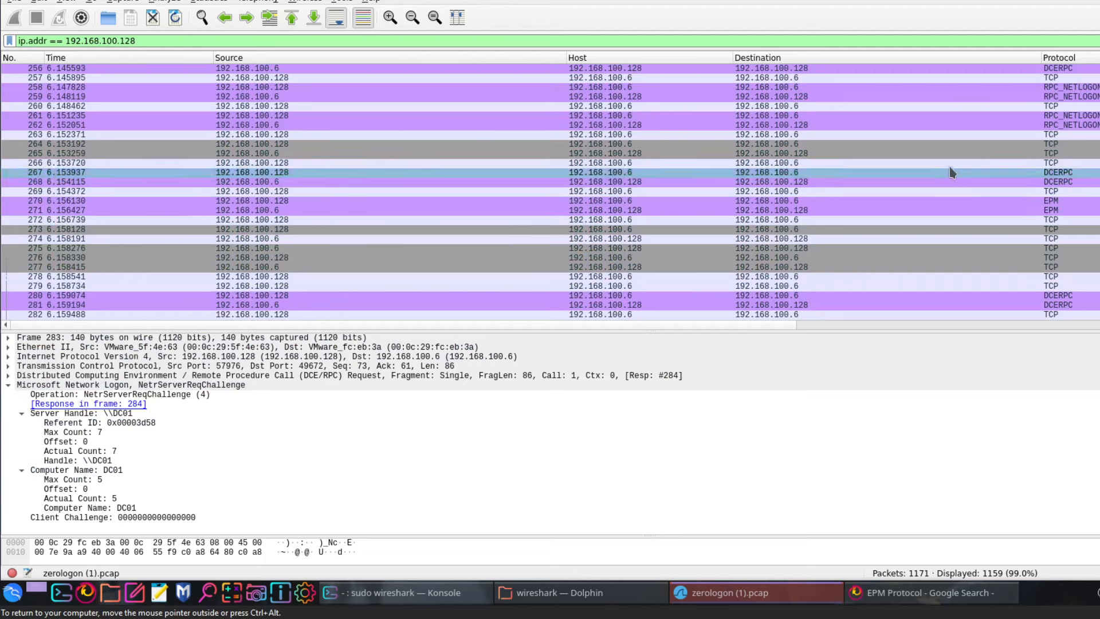
left_click(928, 116)
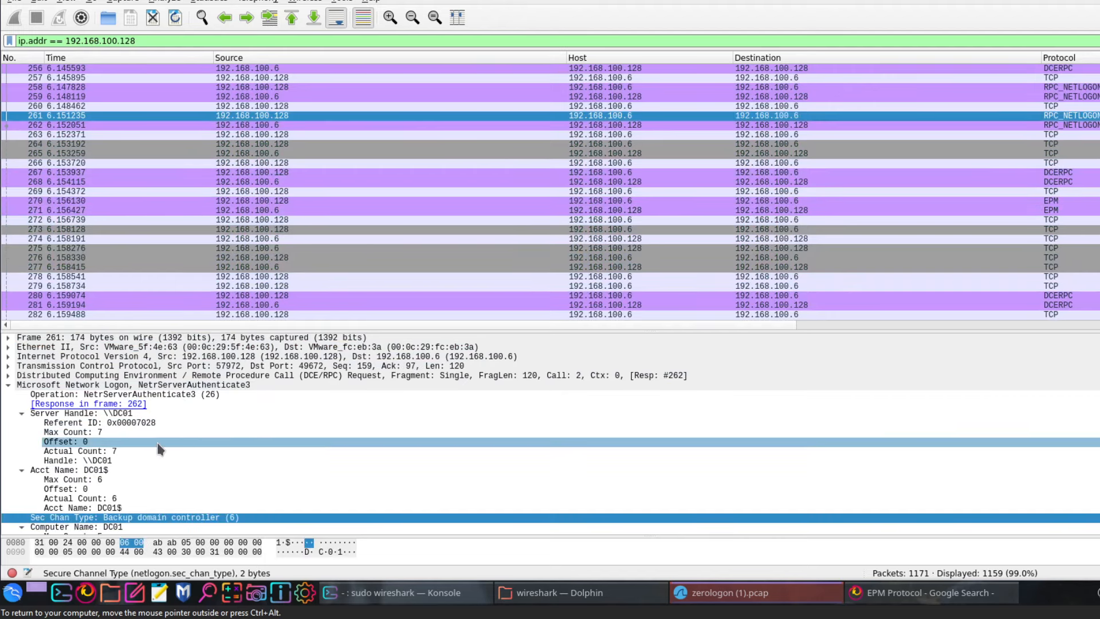
Scroll past the Netlogon burst to SMB packet 921, 192.168.100.128:47006 to 192.168.100.6:445
scroll(562, 238, "down", 8)
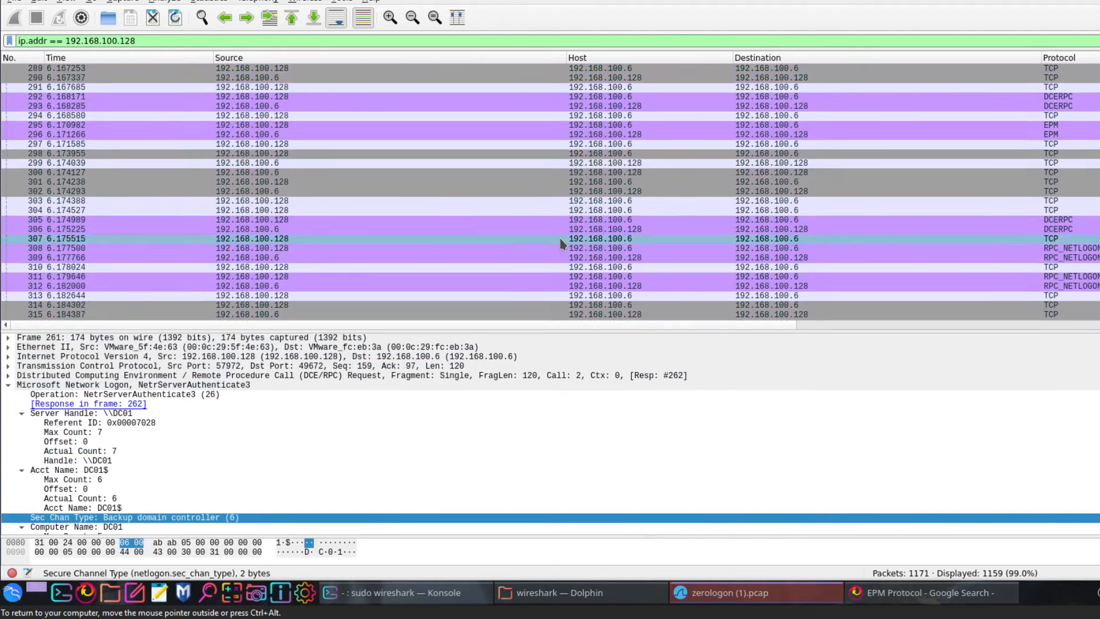
scroll(560, 239, "down", 20)
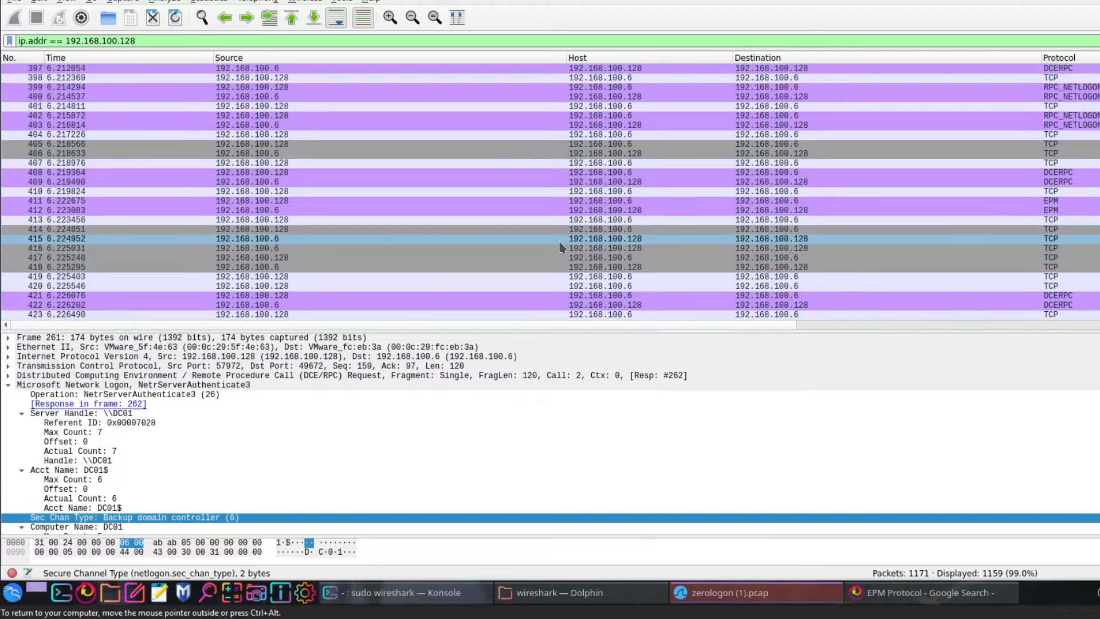
scroll(561, 246, "down", 4)
scroll(560, 246, "down", 5)
scroll(550, 192, "down", 20)
scroll(550, 192, "down", 20)
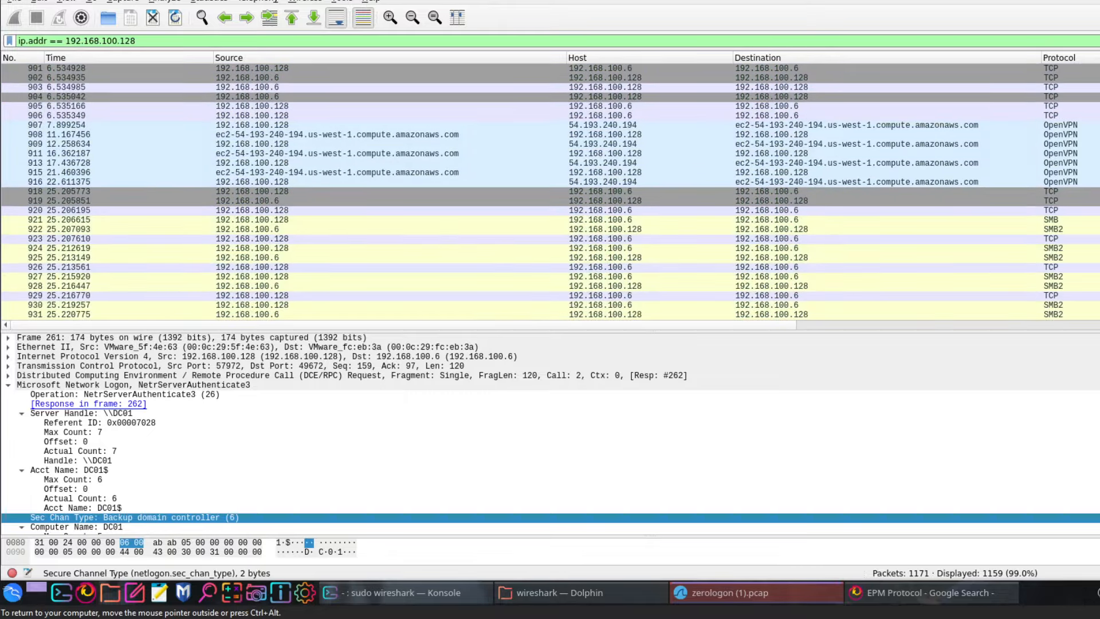
scroll(550, 192, "up", 1)
left_click(424, 248)
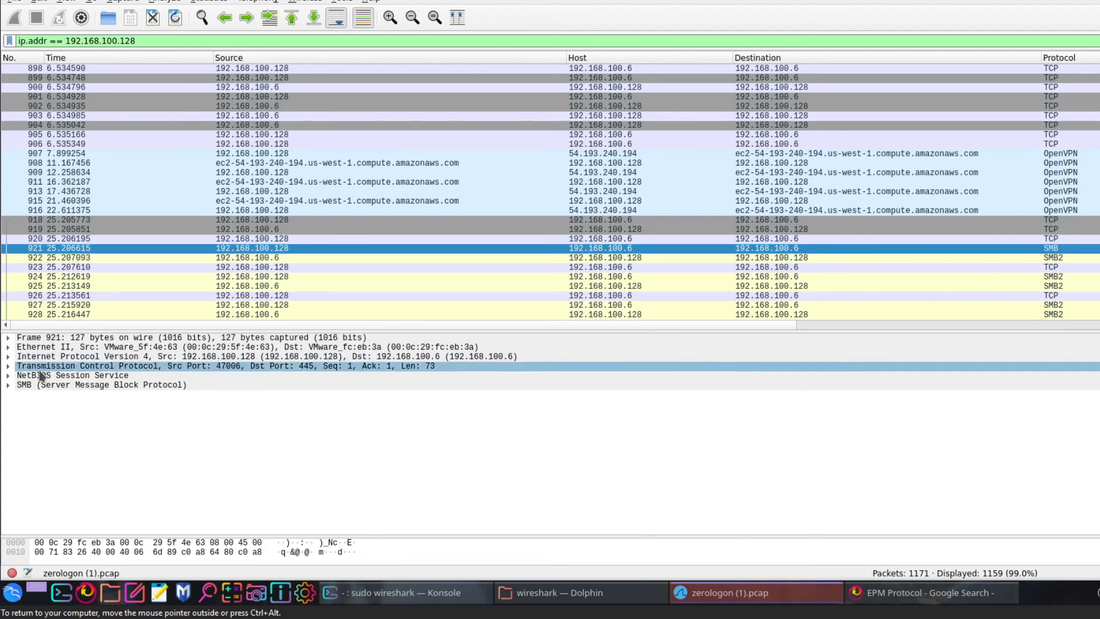
Expand the SMB header and inspect the Negotiate Protocol (0x72) command and STATUS_SUCCESS NT status
left_click(8, 385)
left_click(23, 404)
left_click(21, 403)
left_click(21, 395)
left_click(38, 404)
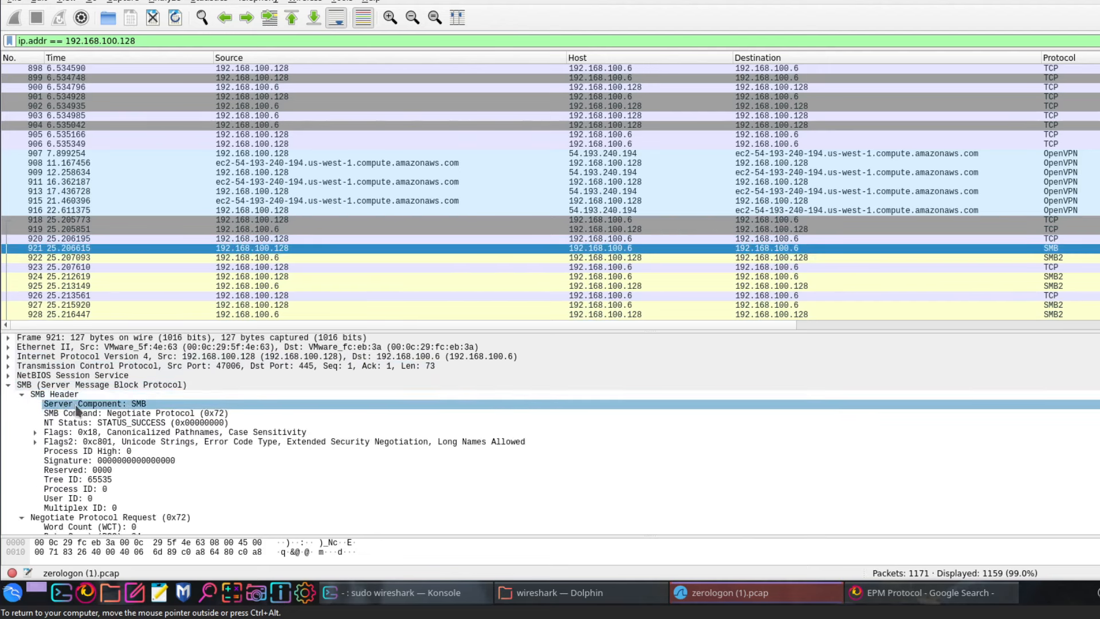
left_click(117, 413)
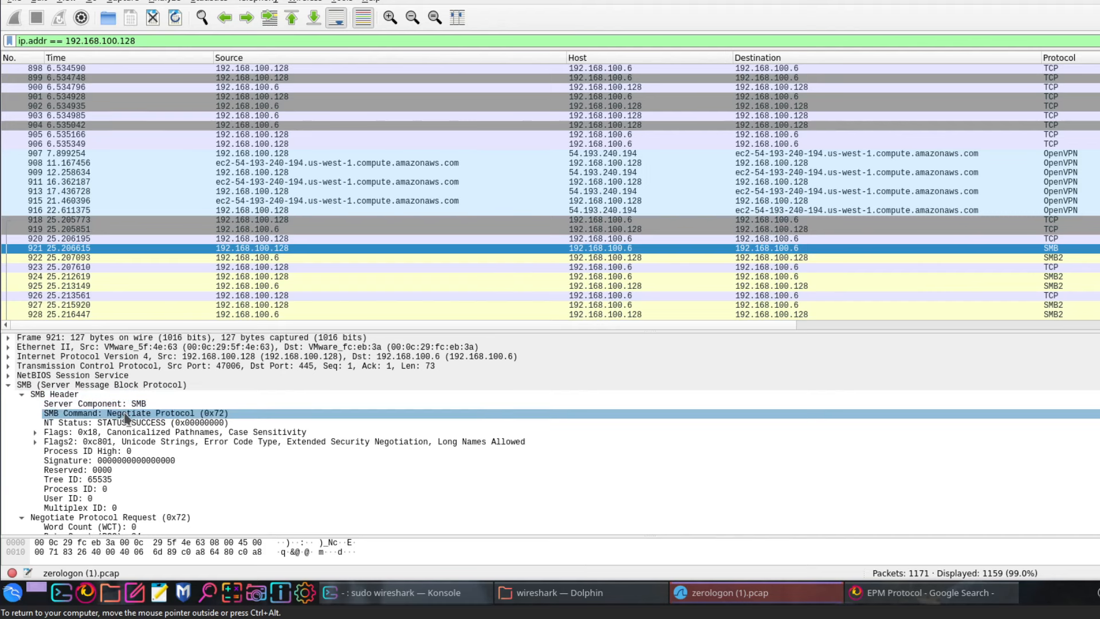
left_click(129, 423)
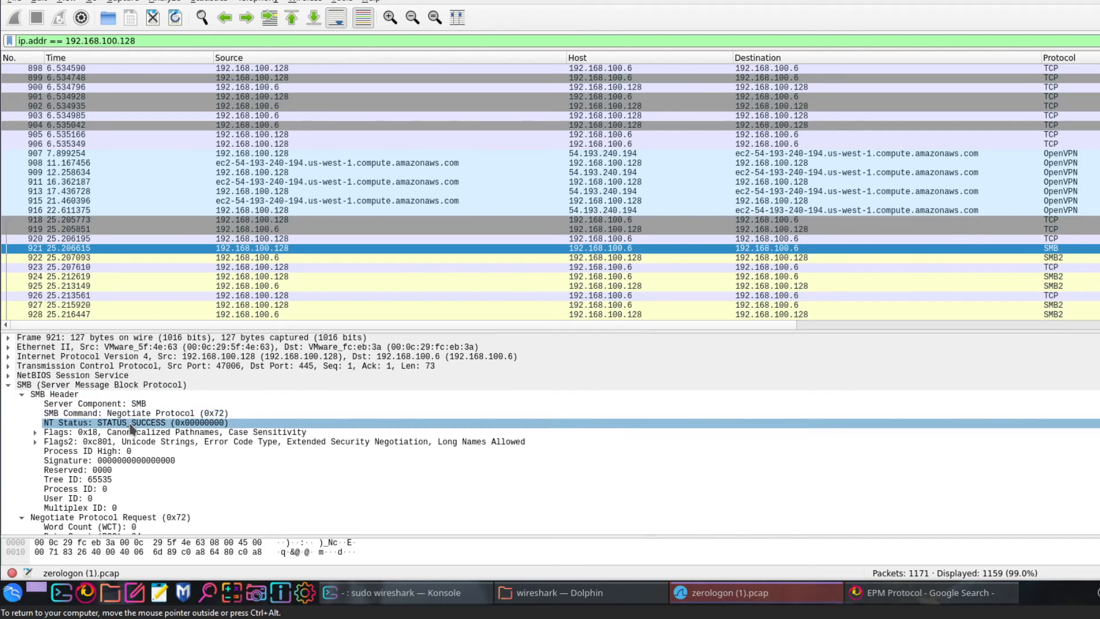
left_click(130, 427)
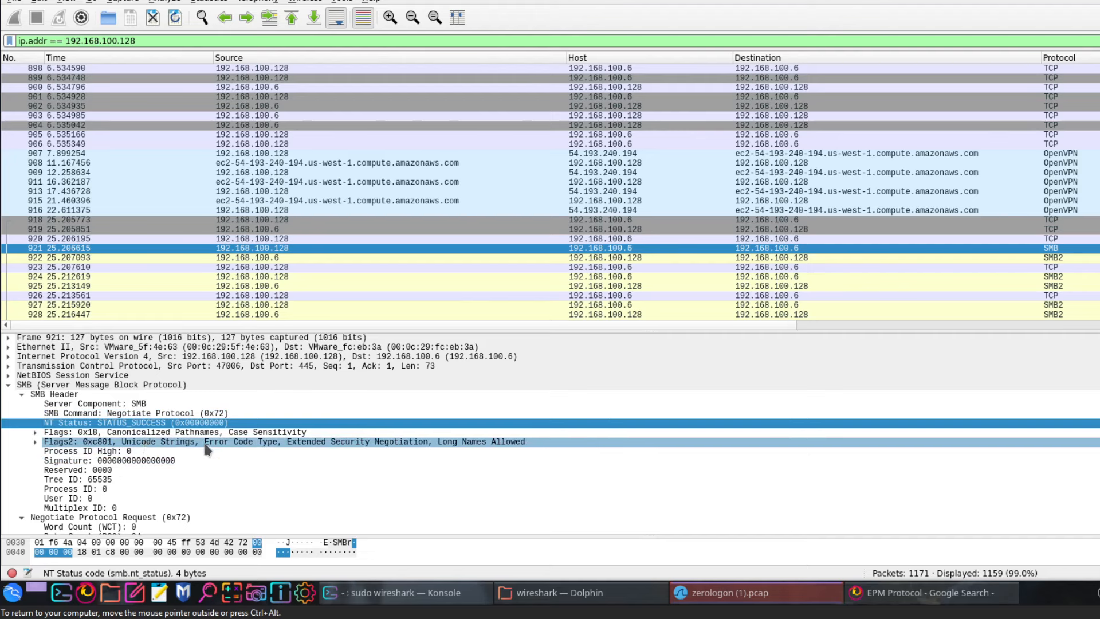
Check the Flags and Flags2 bits, then collapse Requested Dialects and the Negotiate Protocol Request section
left_click(35, 441)
left_click(35, 432)
left_click(35, 433)
left_click(35, 441)
scroll(41, 452, "down", 1)
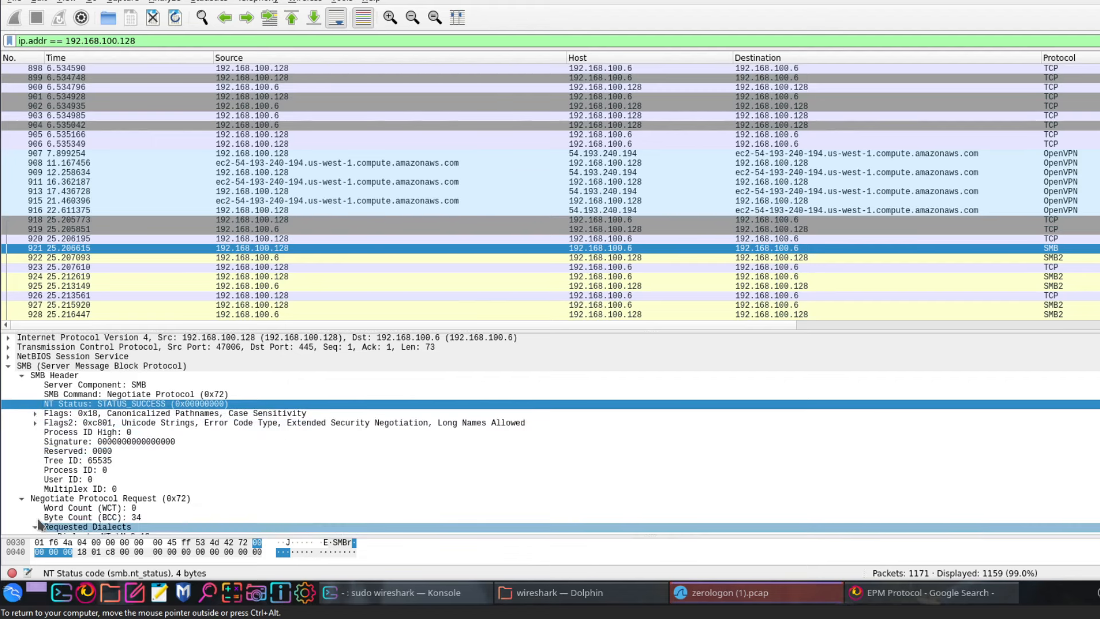
scroll(37, 526, "down", 1)
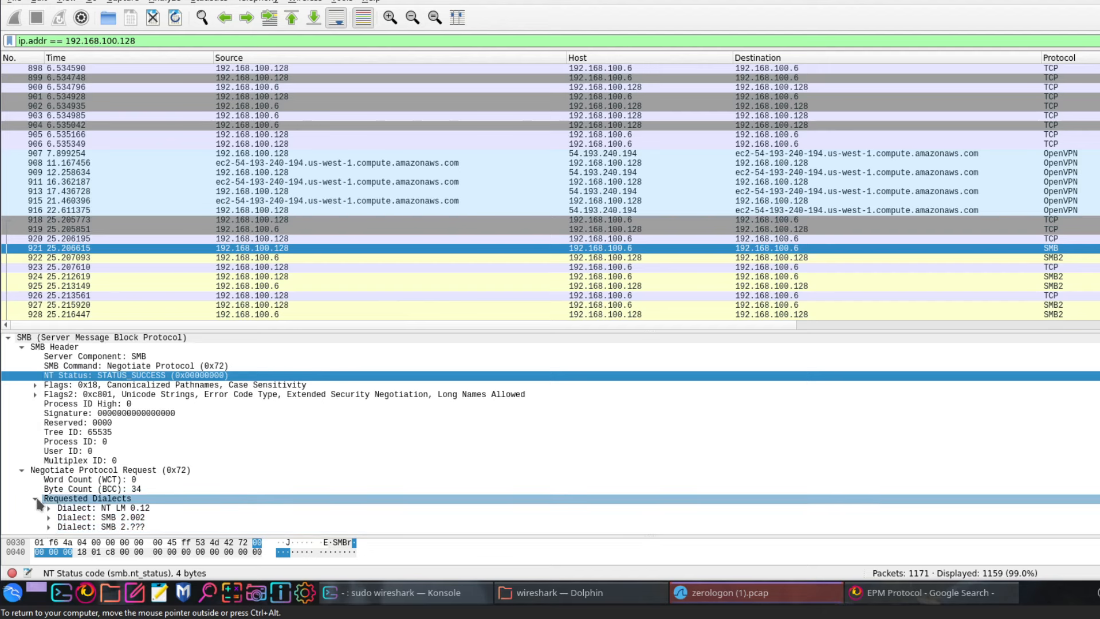
left_click(35, 499)
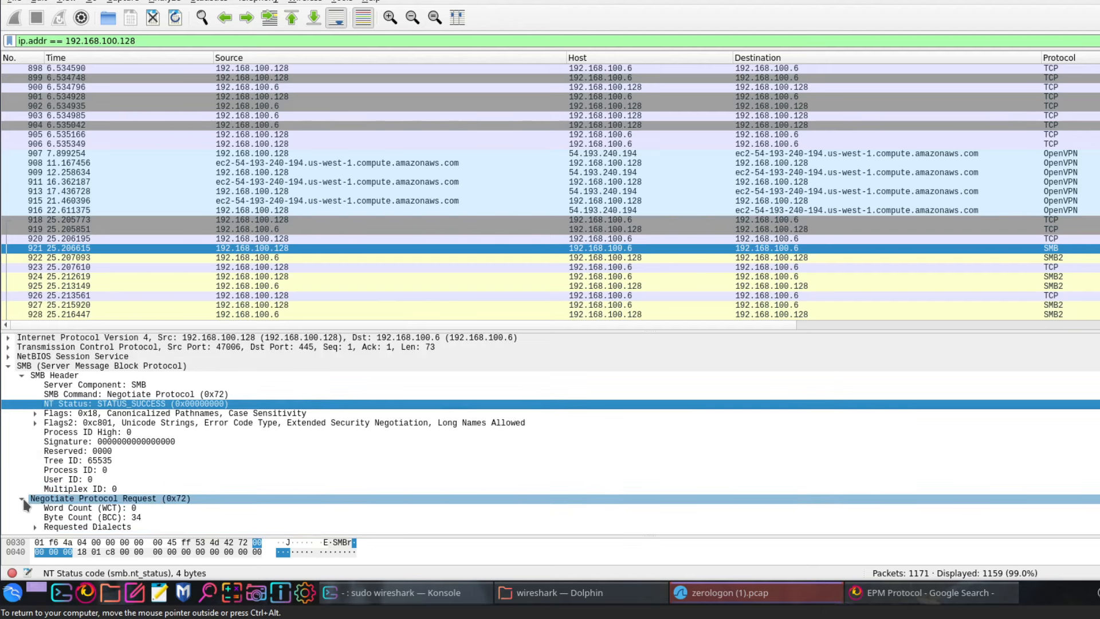
left_click(23, 500)
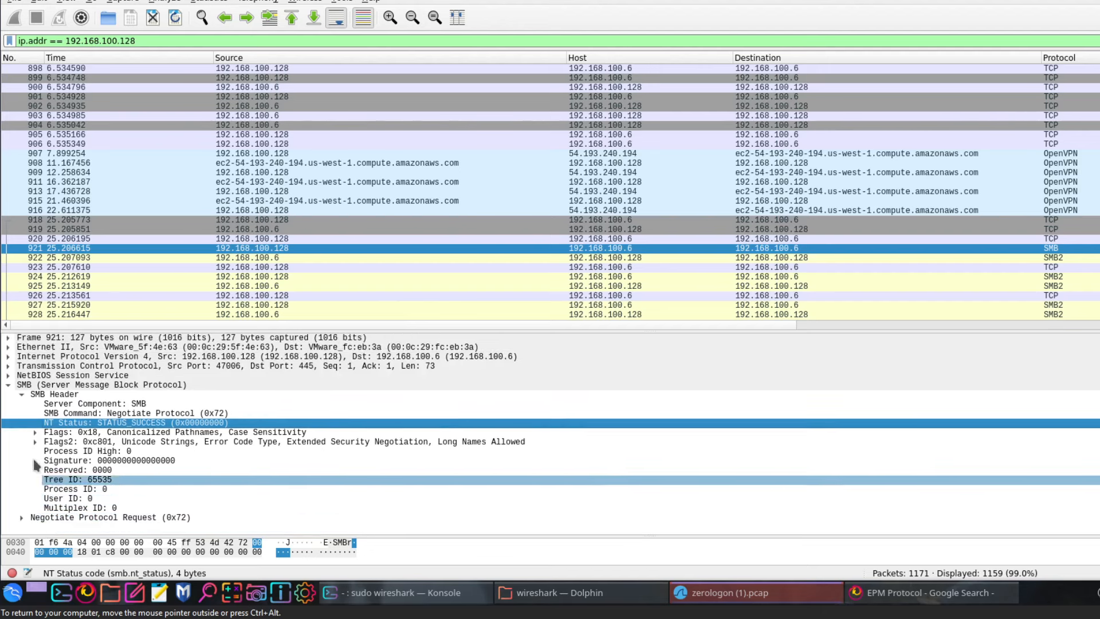
Expand packet 922's SMB2 header, inspect its NT Status bytes, then collapse SMB2
left_click(1023, 260)
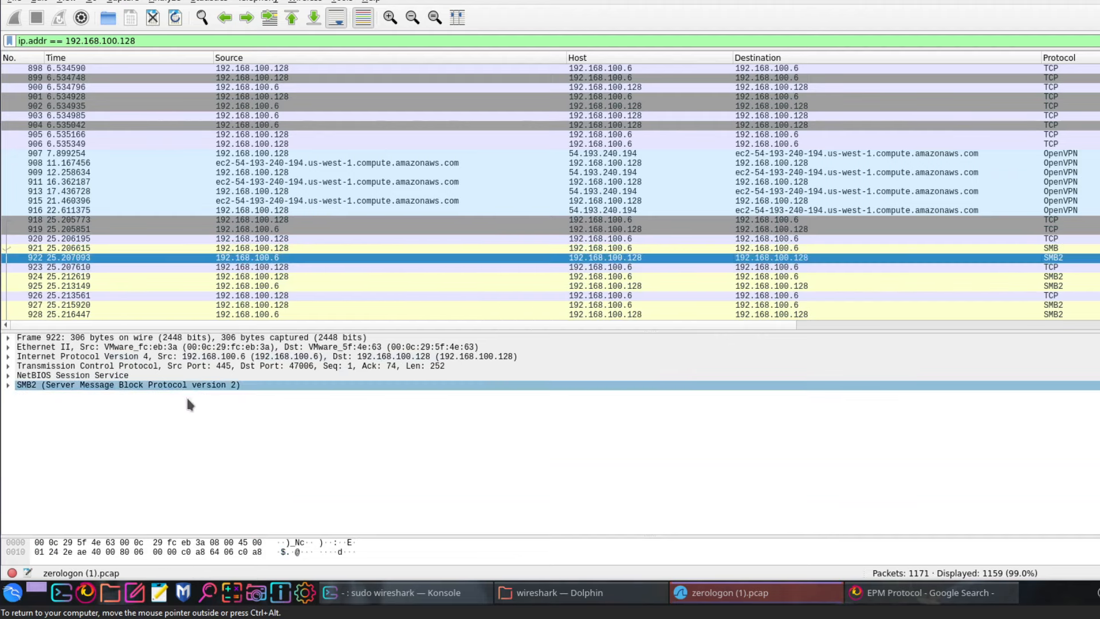
left_click(8, 386)
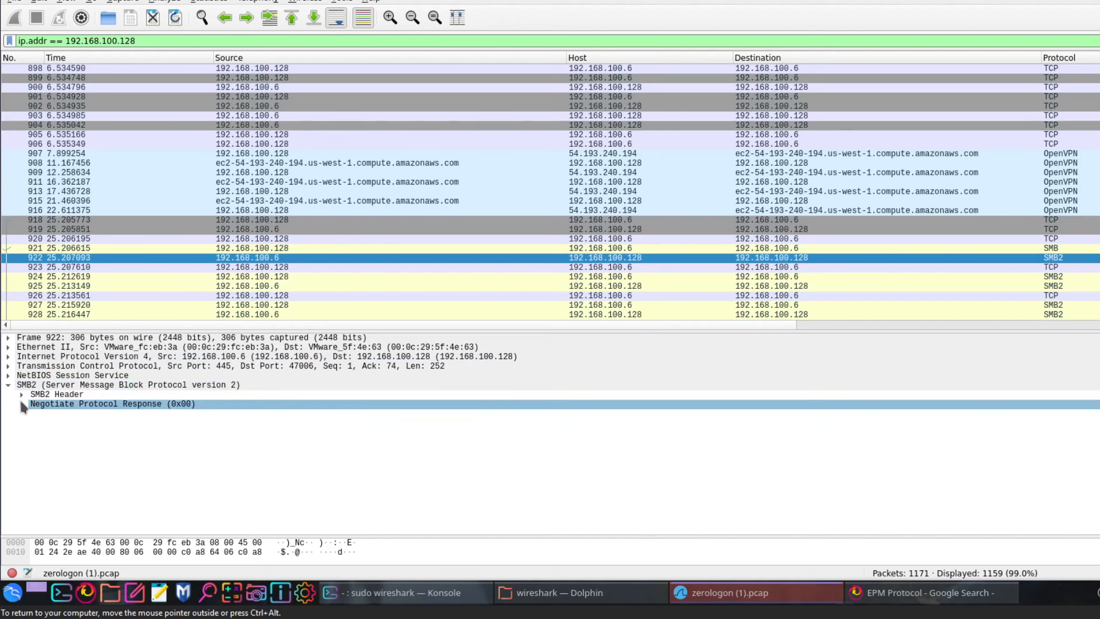
left_click(21, 394)
left_click_drag(24, 396, 191, 435)
left_click(191, 435)
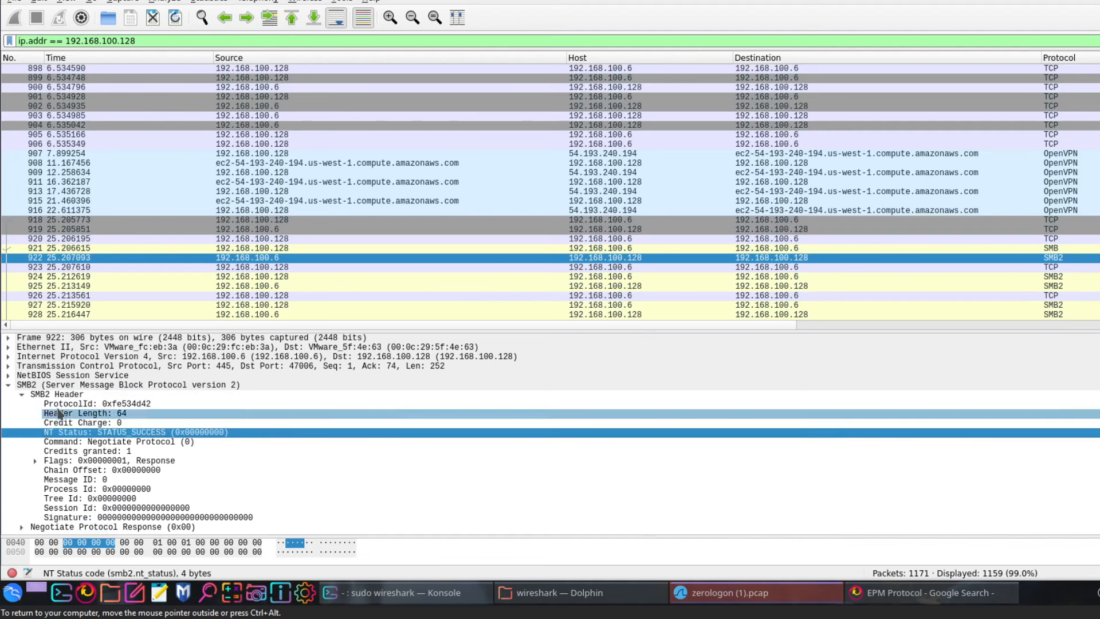
left_click(8, 386)
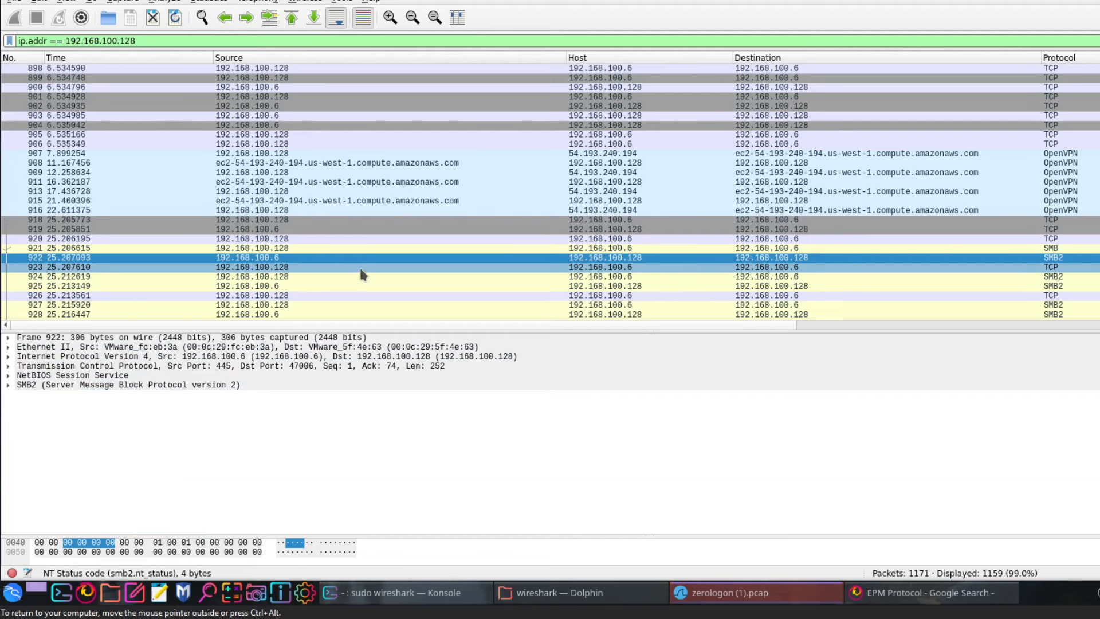
View TCP packets 923 and 920, the 60-byte Seq 1, Ack 1, Len 0 segment
scroll(358, 269, "down", 2)
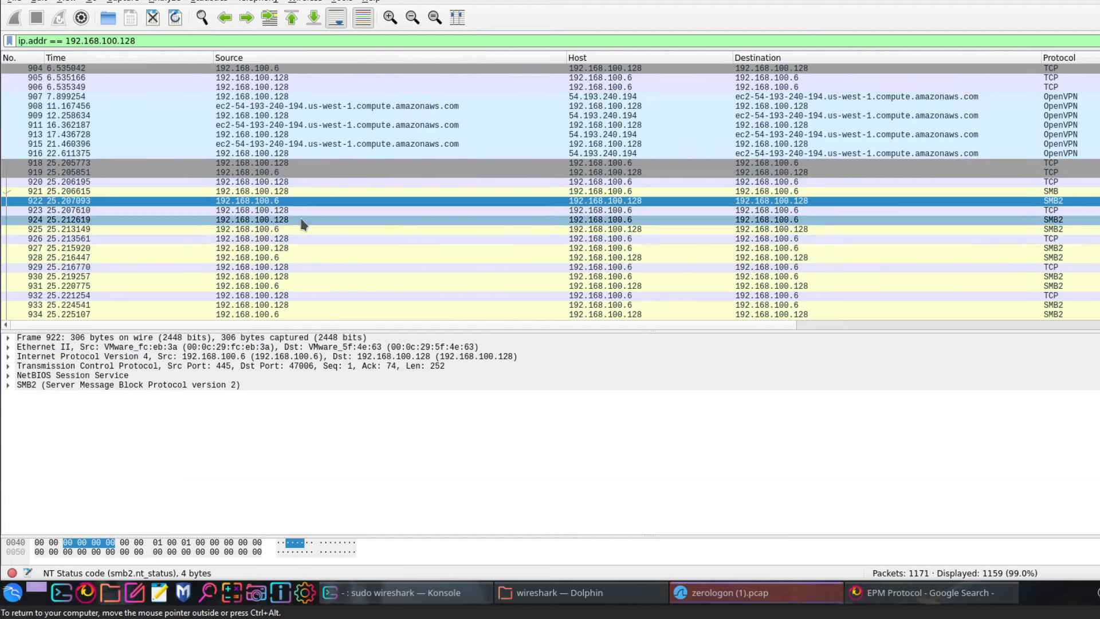
left_click(277, 211)
left_click(274, 185)
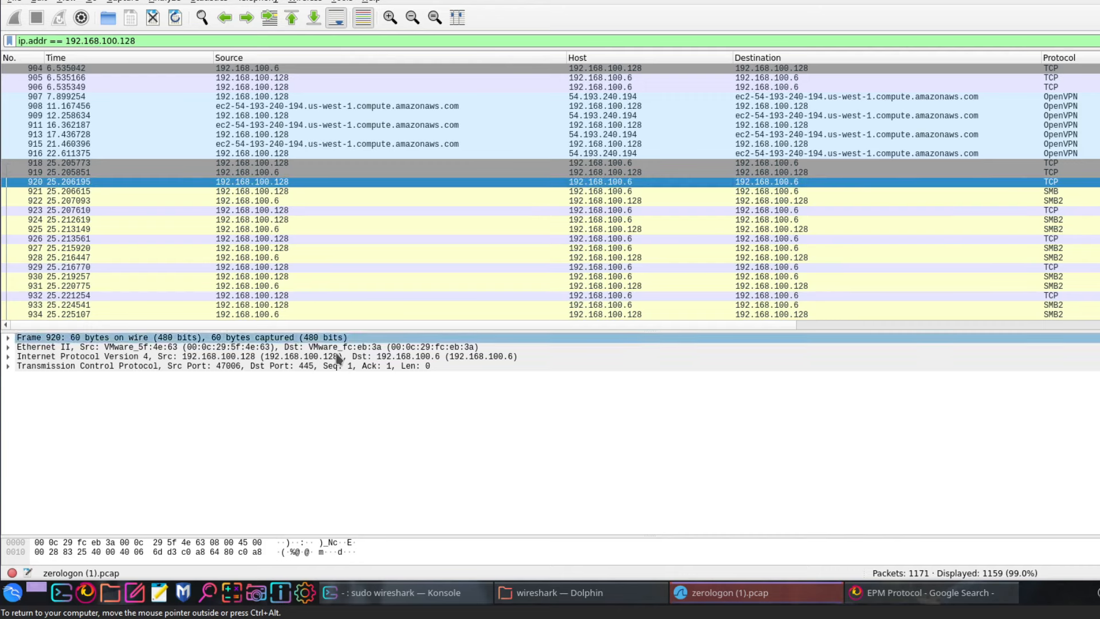
Revisit packet 921 and TCP packet 923, then select SMB2 packet 924
left_click(594, 192)
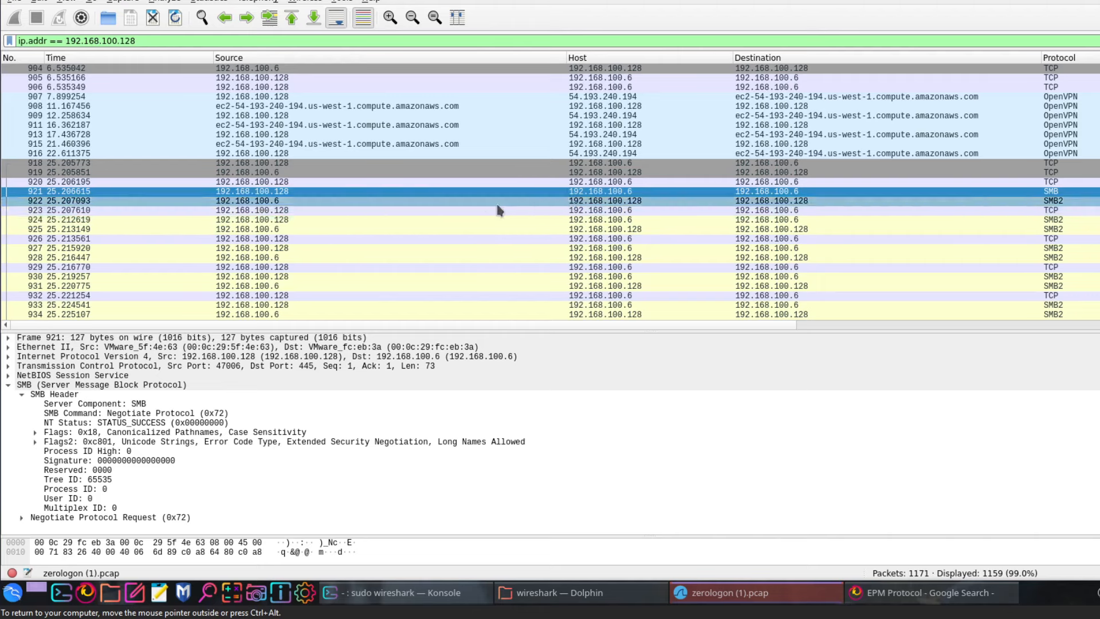
left_click(418, 210)
left_click(140, 366)
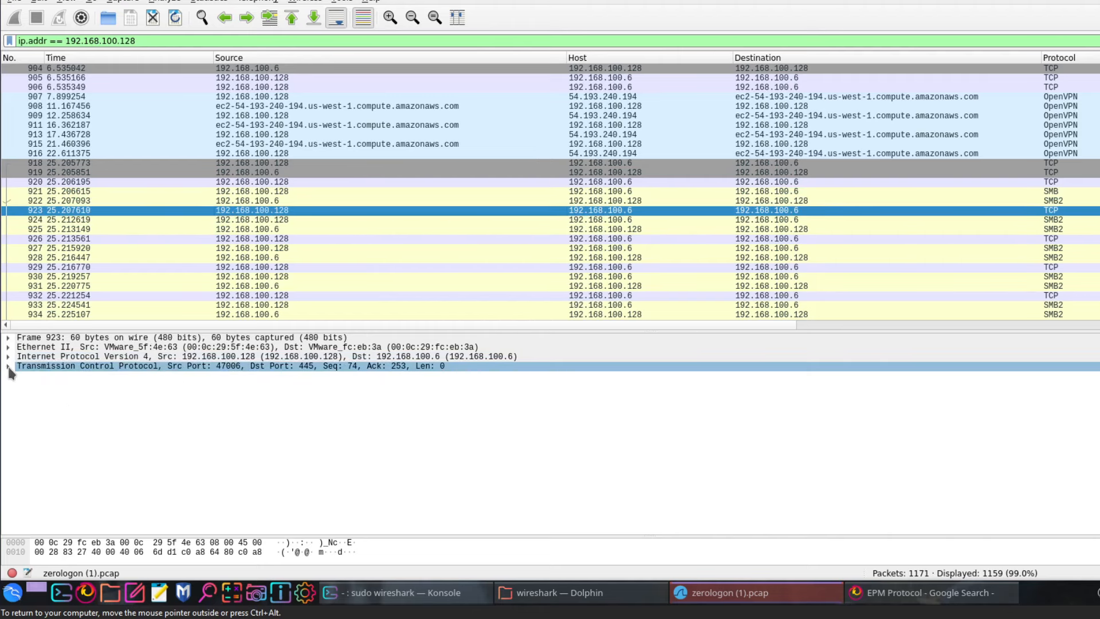
left_click(976, 220)
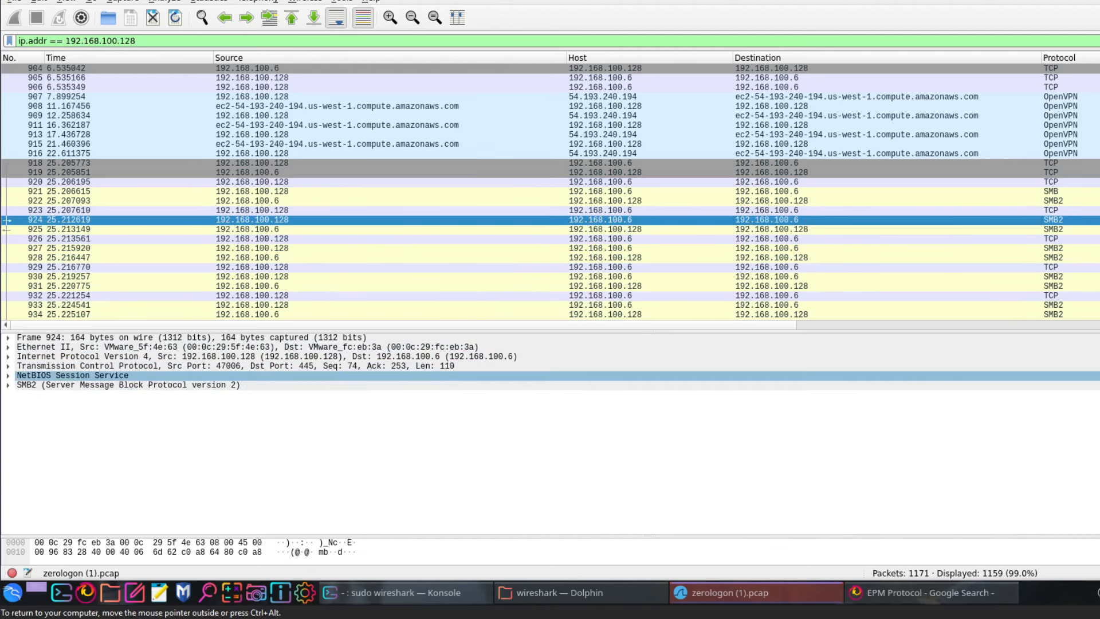
Expand packet 924's SMB2 header and inspect the Negotiate Protocol command, Reserved and Credits requested fields
left_click(8, 376)
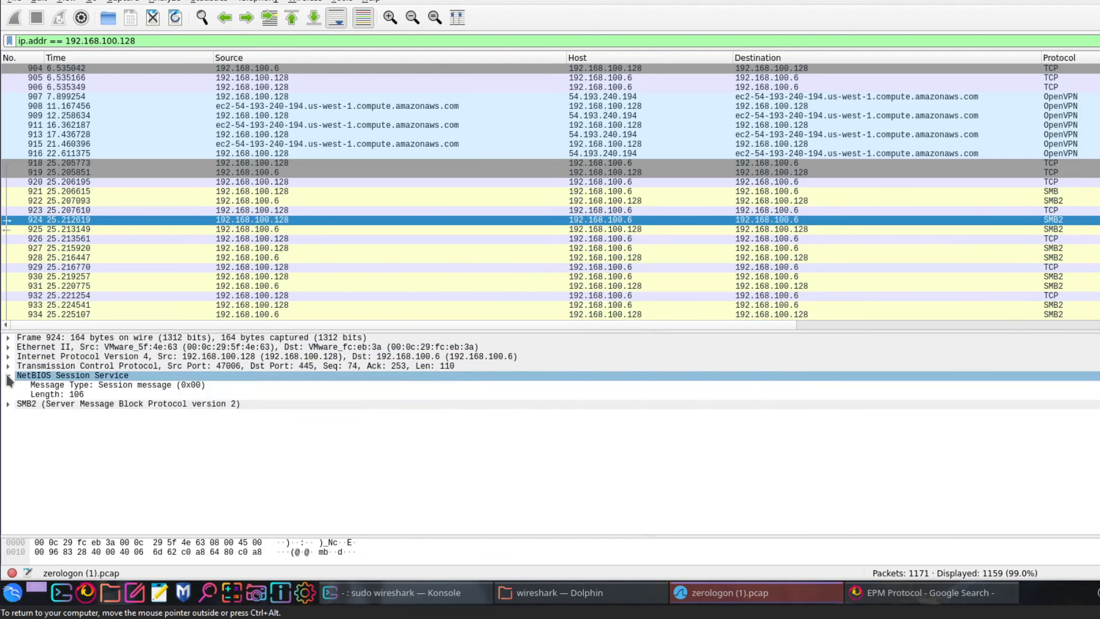
left_click(8, 376)
left_click(5, 382)
left_click(7, 384)
left_click(51, 404)
left_click(115, 432)
left_click(180, 453)
left_click(179, 461)
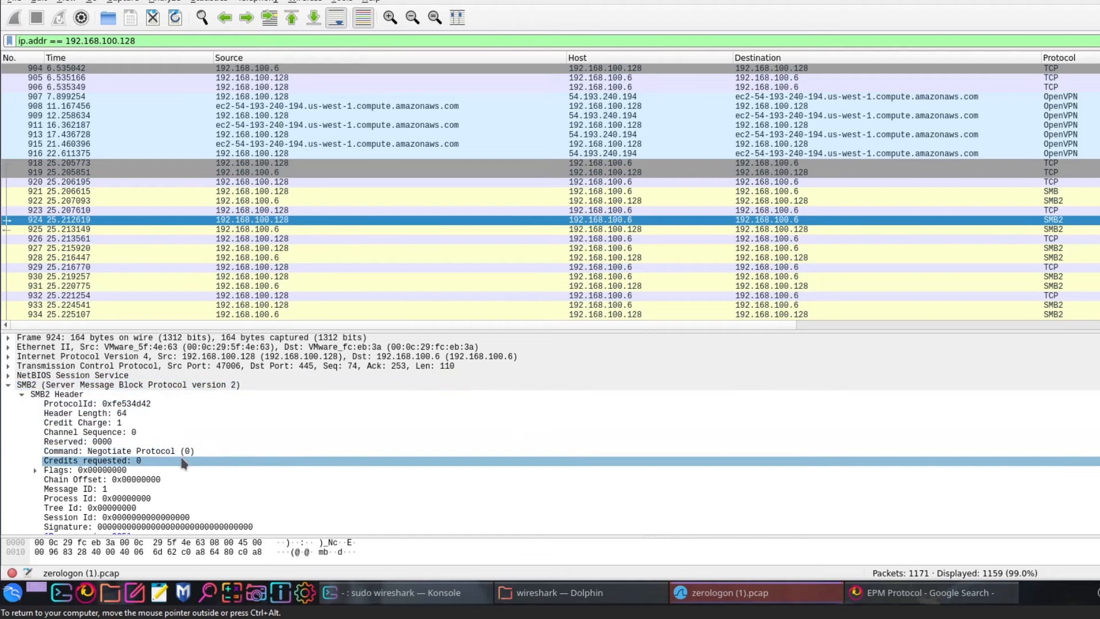
left_click(183, 443)
scroll(185, 447, "down", 1)
left_click(185, 446)
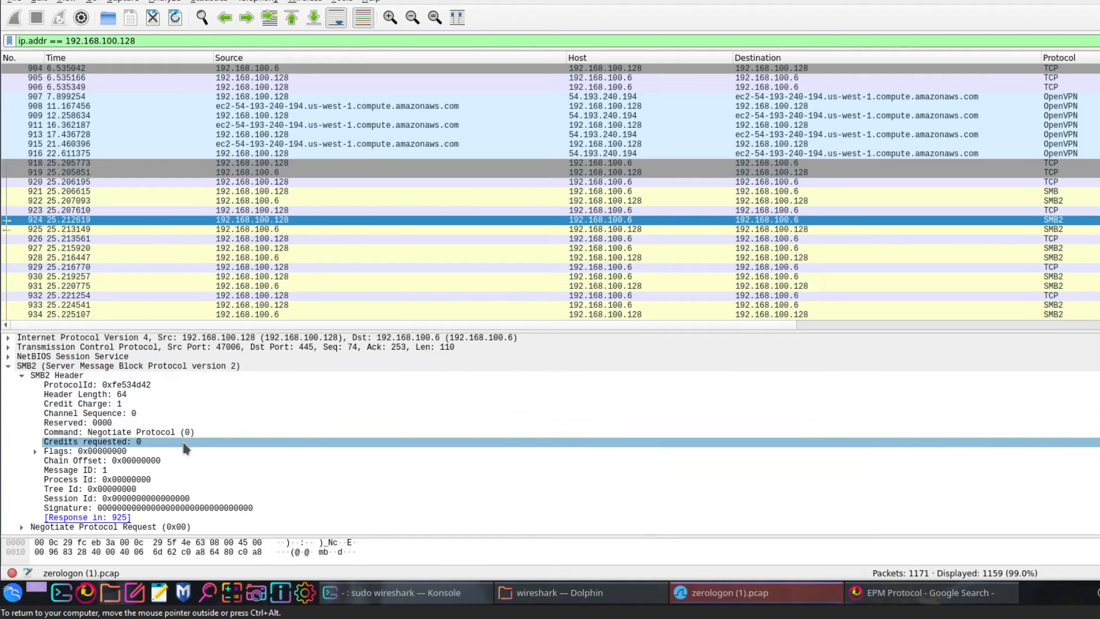
left_click(102, 434)
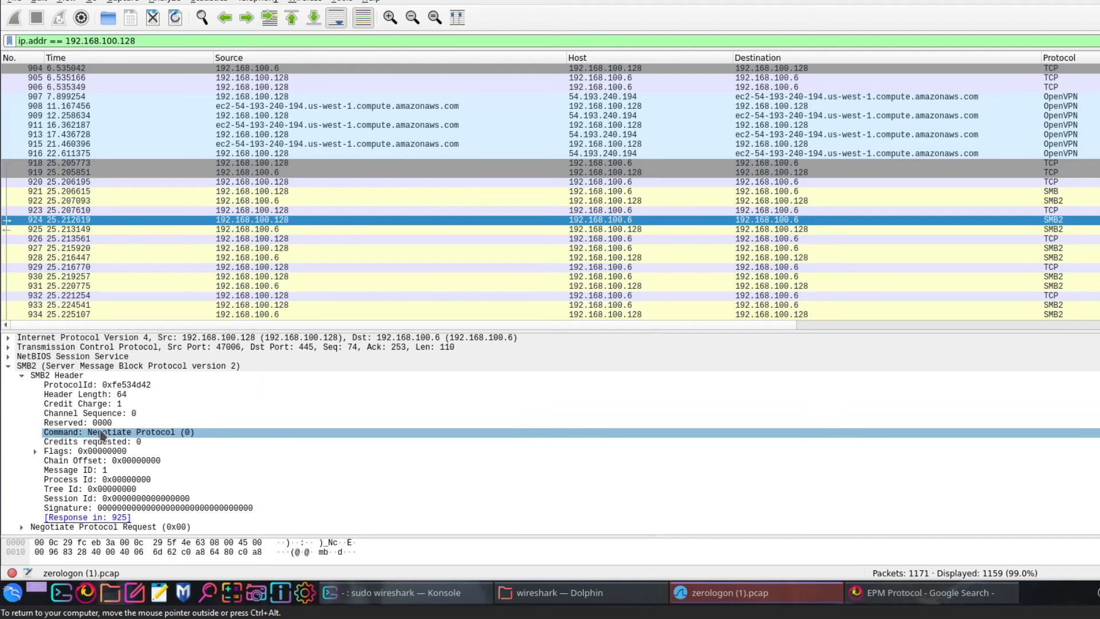
Select packet 925, the STATUS_SUCCESS negotiate response arriving 0.000530 seconds later
left_click(255, 230)
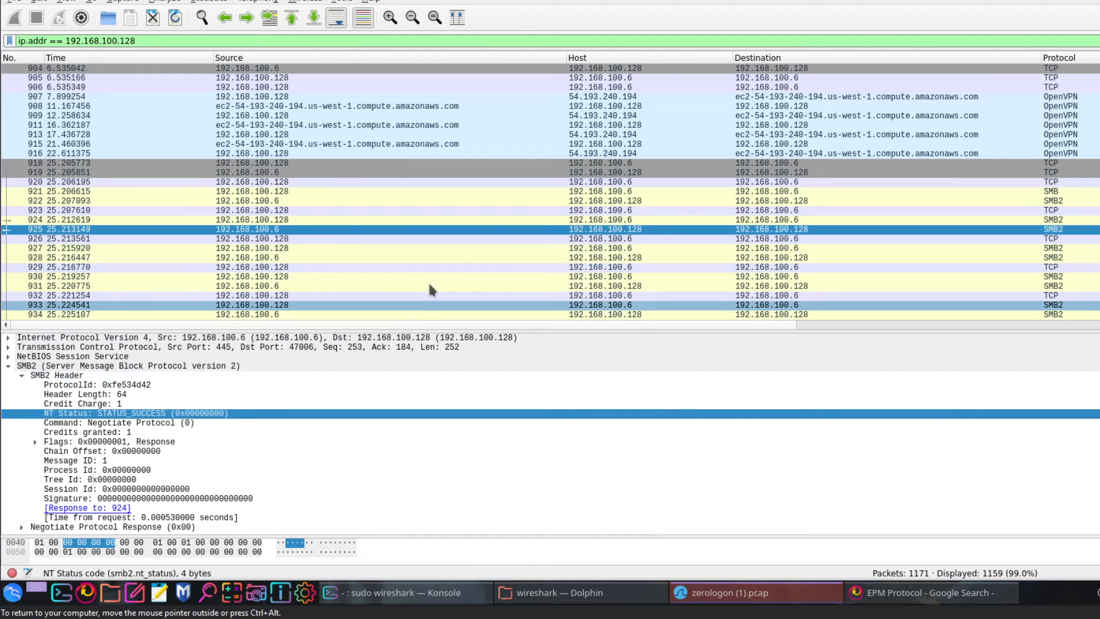
scroll(561, 255, "down", 2)
scroll(562, 255, "down", 5)
scroll(562, 255, "up", 2)
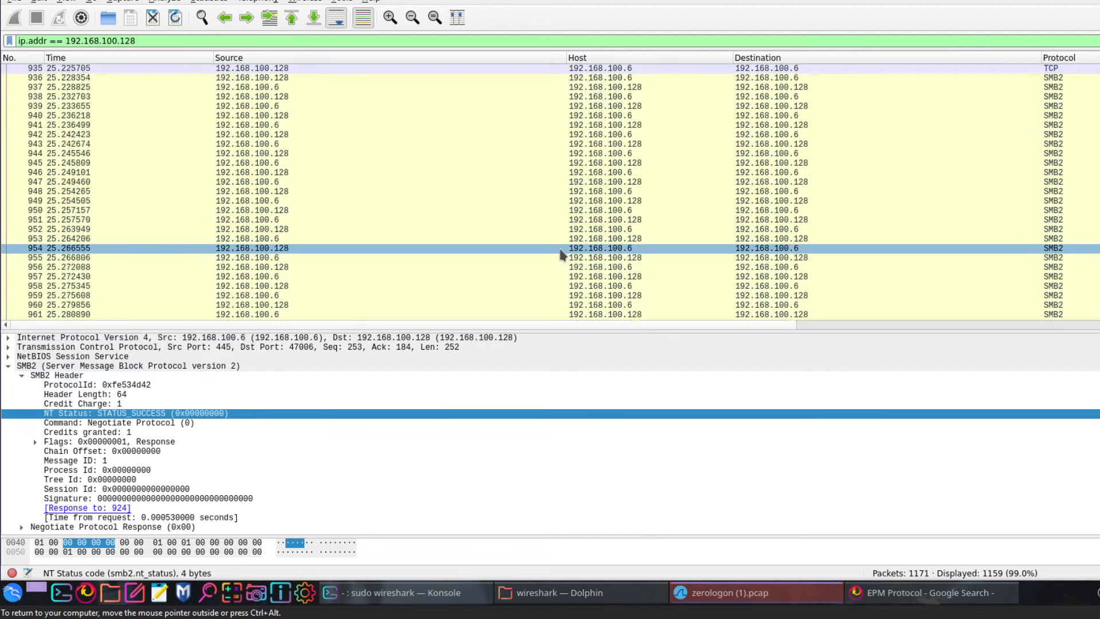
scroll(562, 253, "up", 1)
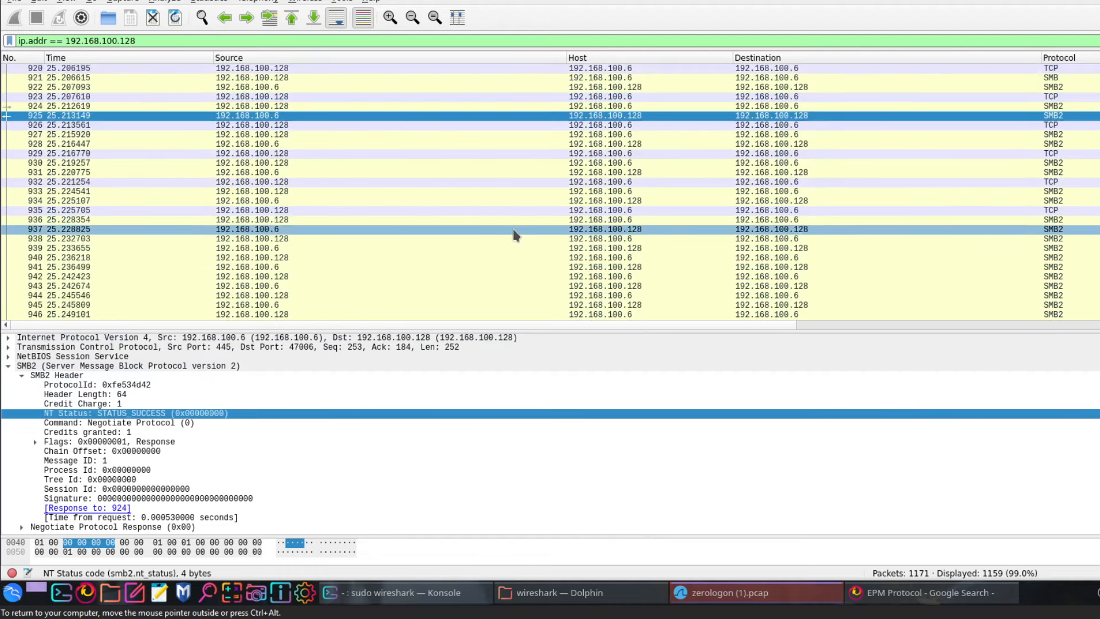
scroll(513, 230, "down", 1)
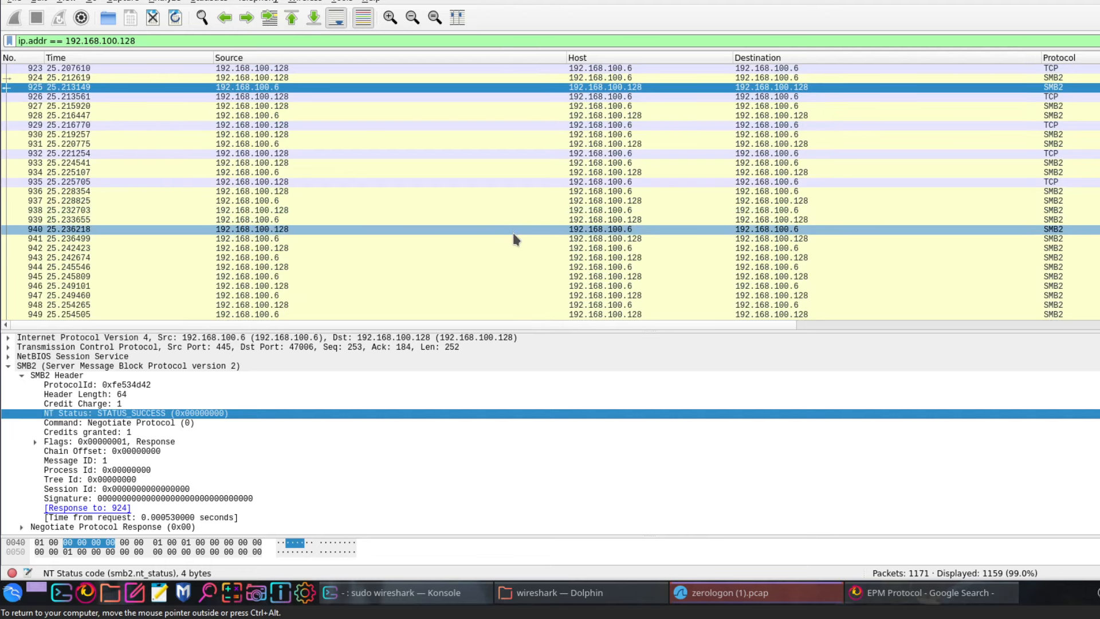
Step through encrypted SMB3 packets 940–943, then select DRSUAPI DsCrackNames packet 1026
left_click(319, 230)
left_click(320, 240)
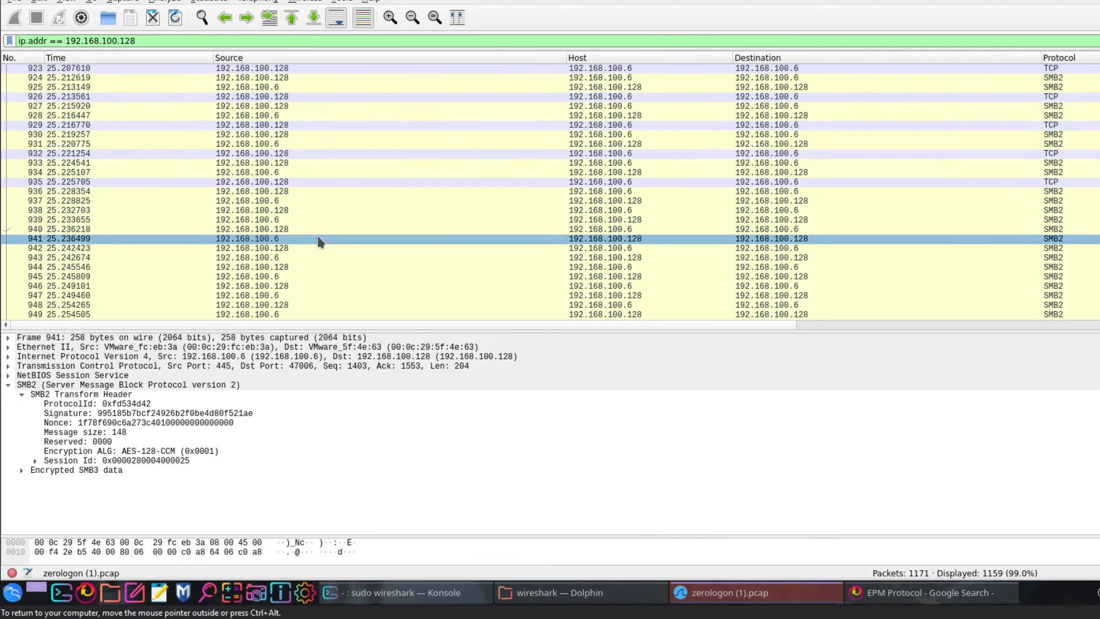
left_click(320, 248)
left_click(316, 258)
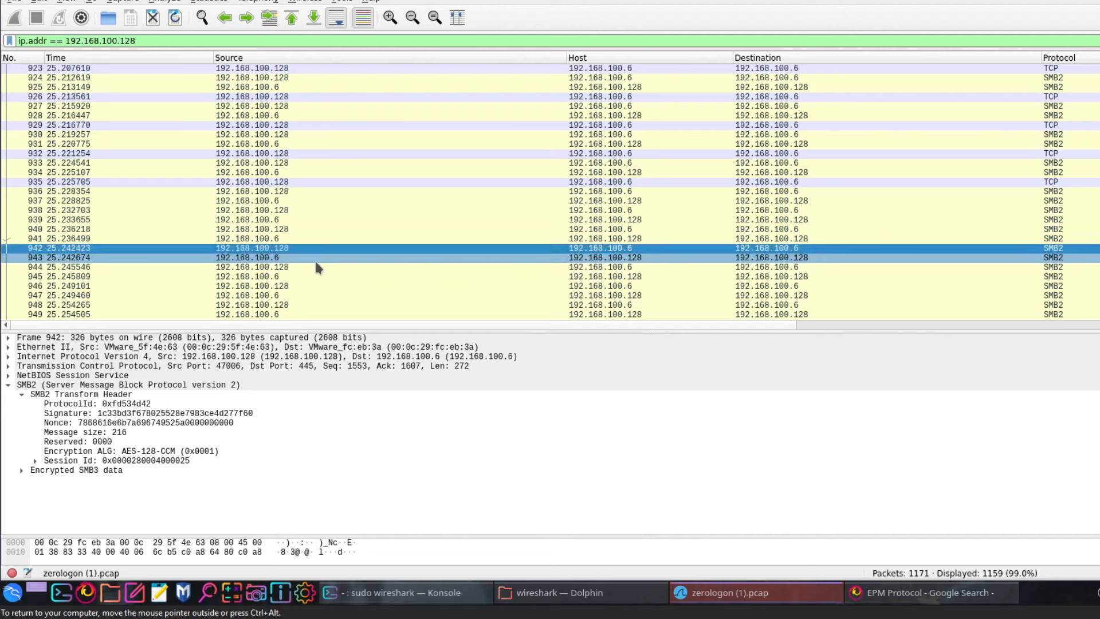
scroll(316, 261, "down", 3)
scroll(316, 263, "down", 10)
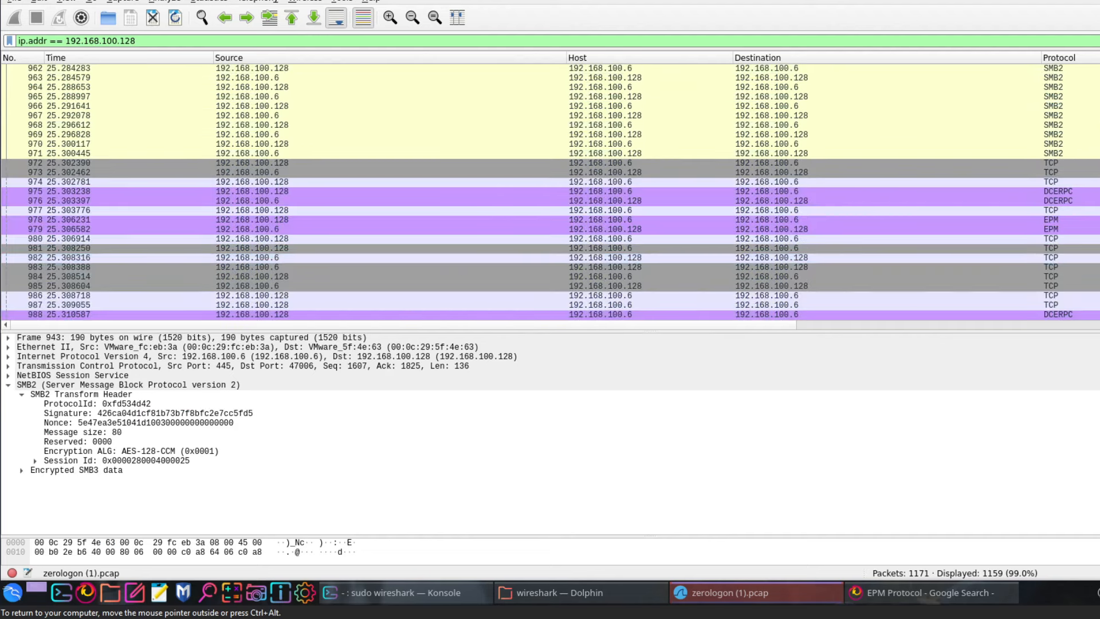
scroll(550, 192, "down", 17)
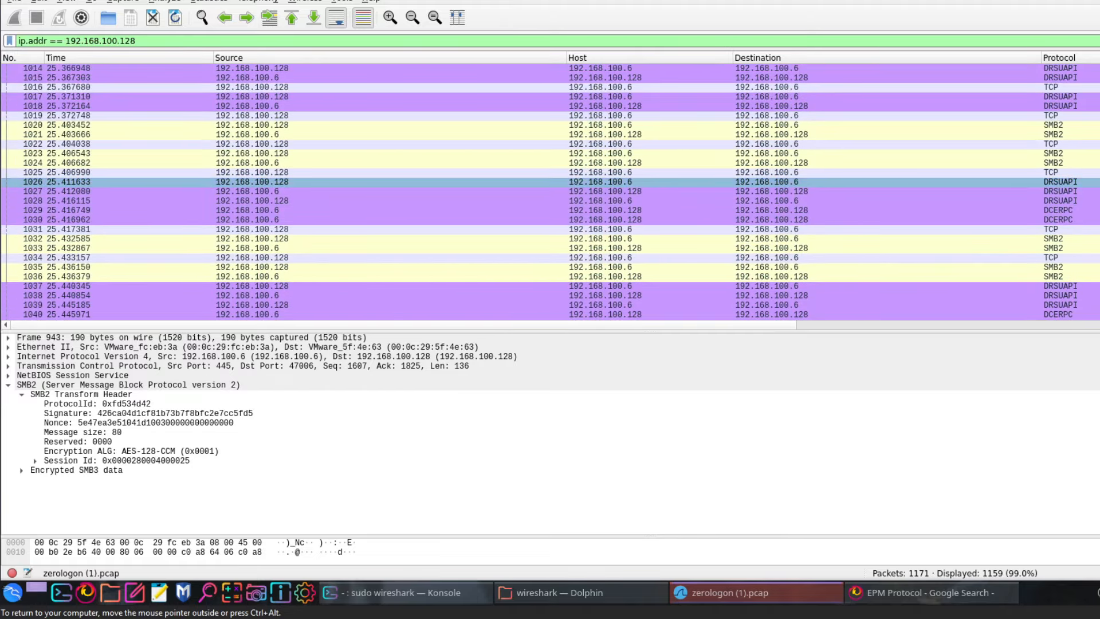
left_click(1060, 181)
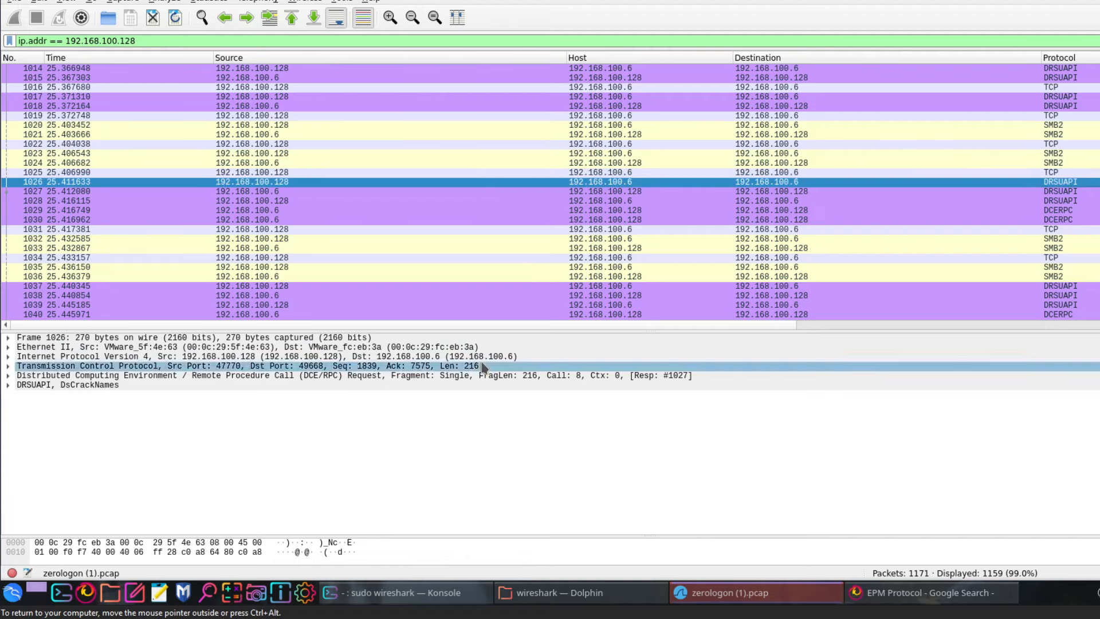
Search Google for 'drsuapi wireshark' and read the DRSUAPI Wireshark Wiki page
left_click(924, 598)
scroll(245, 115, "up", 3)
left_click_drag(189, 94, 124, 95)
type("DRS")
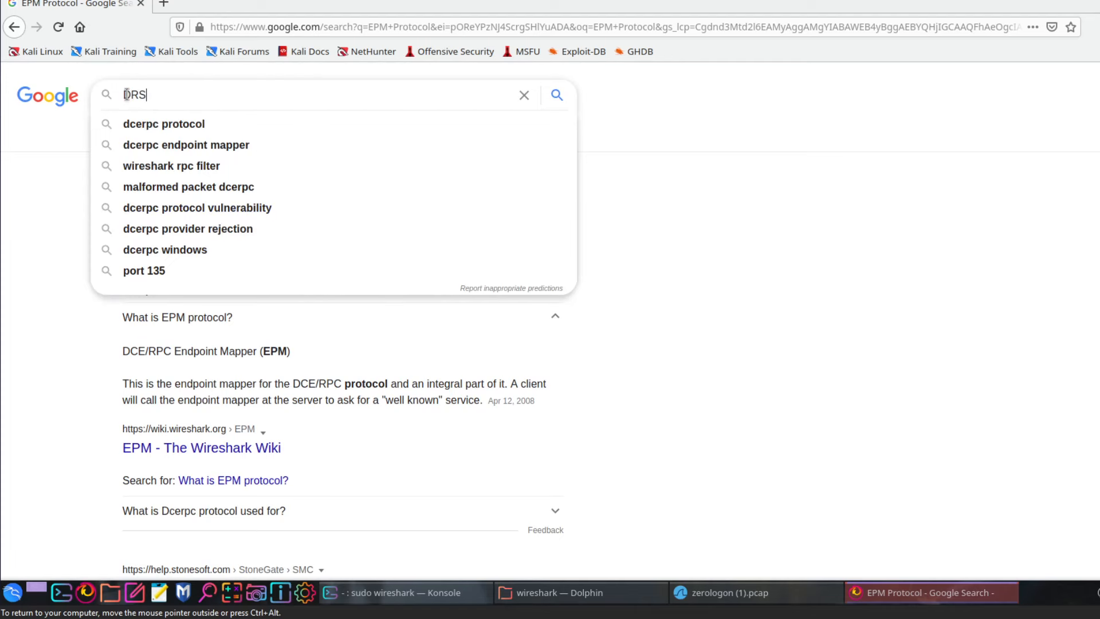
type("UPI")
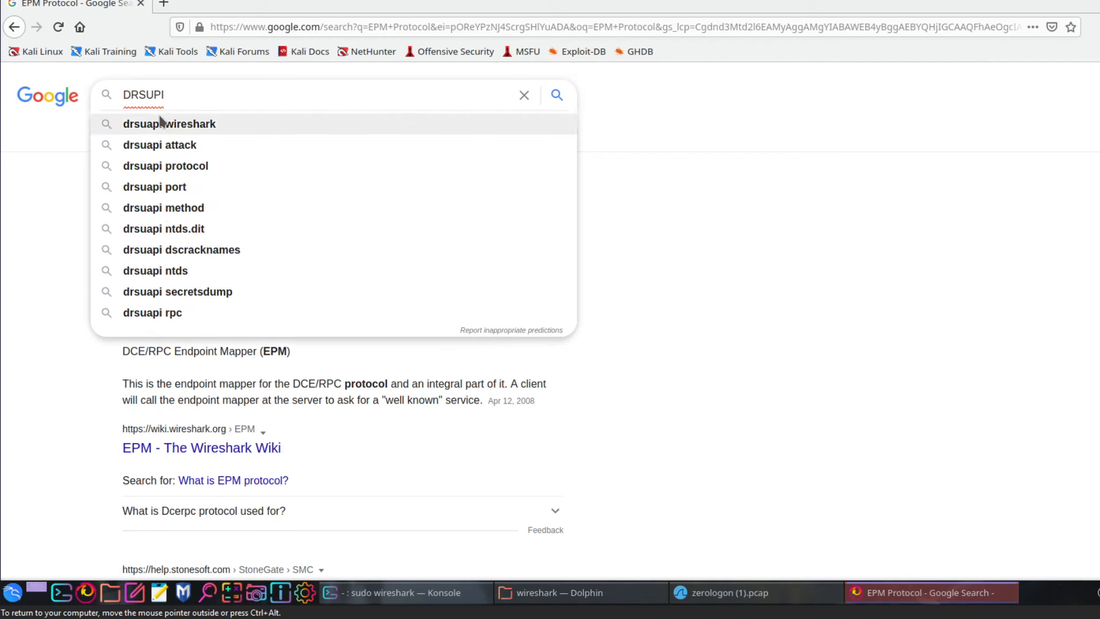
left_click(167, 122)
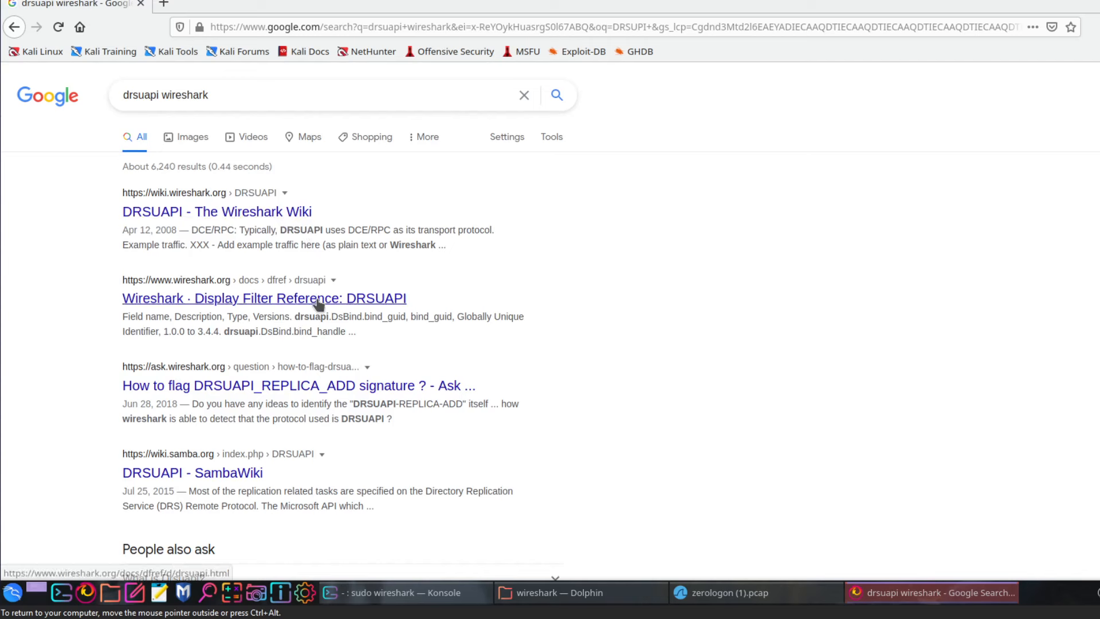
left_click(225, 213)
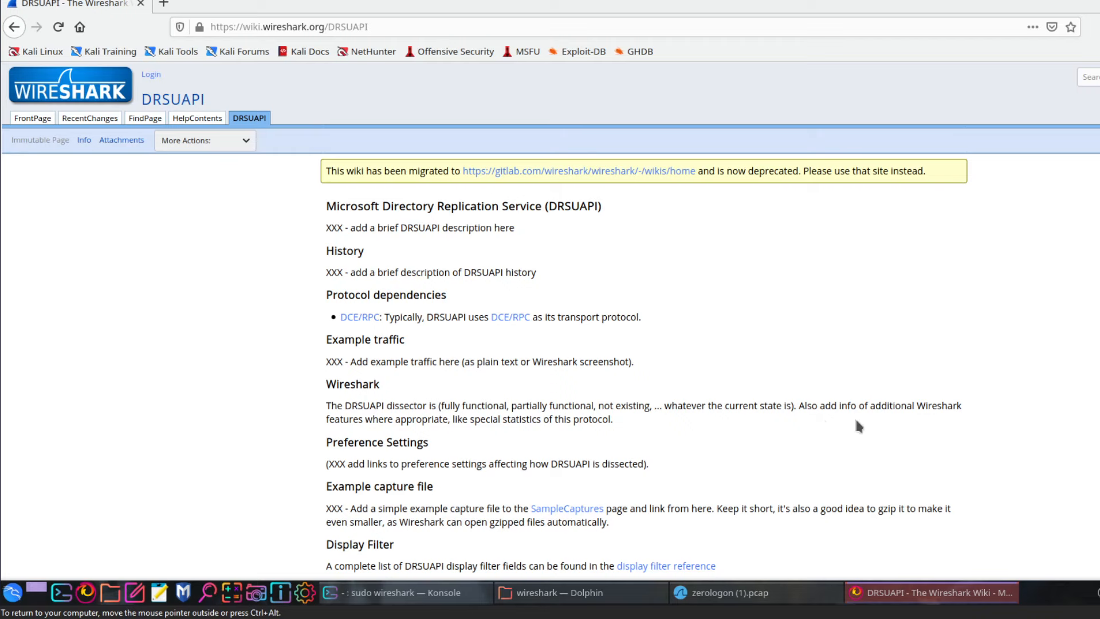
scroll(444, 370, "down", 5)
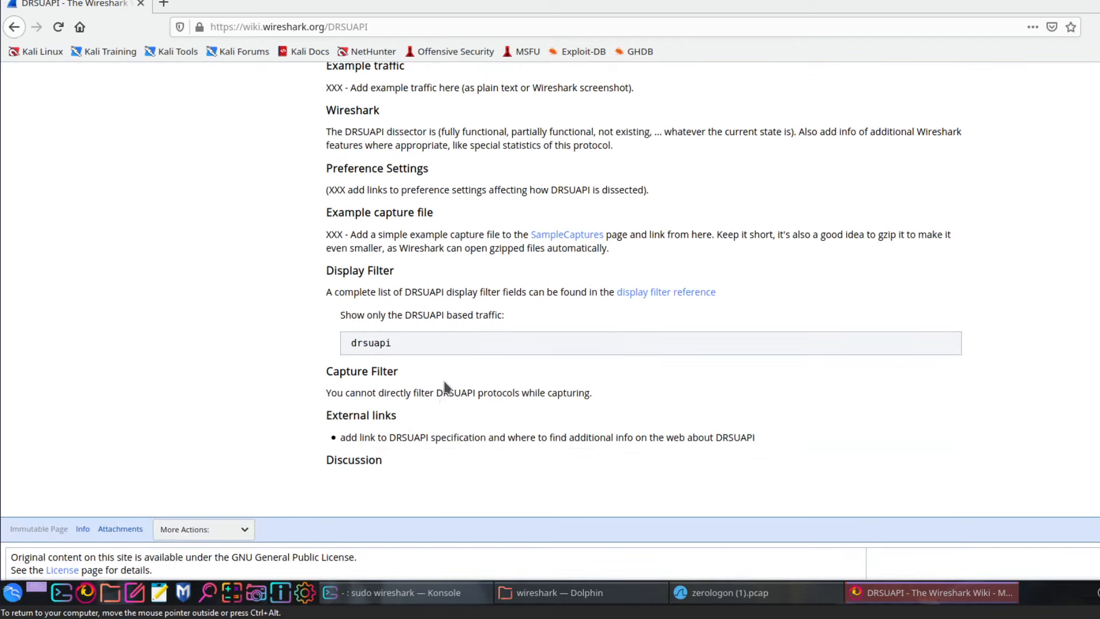
scroll(442, 407, "up", 5)
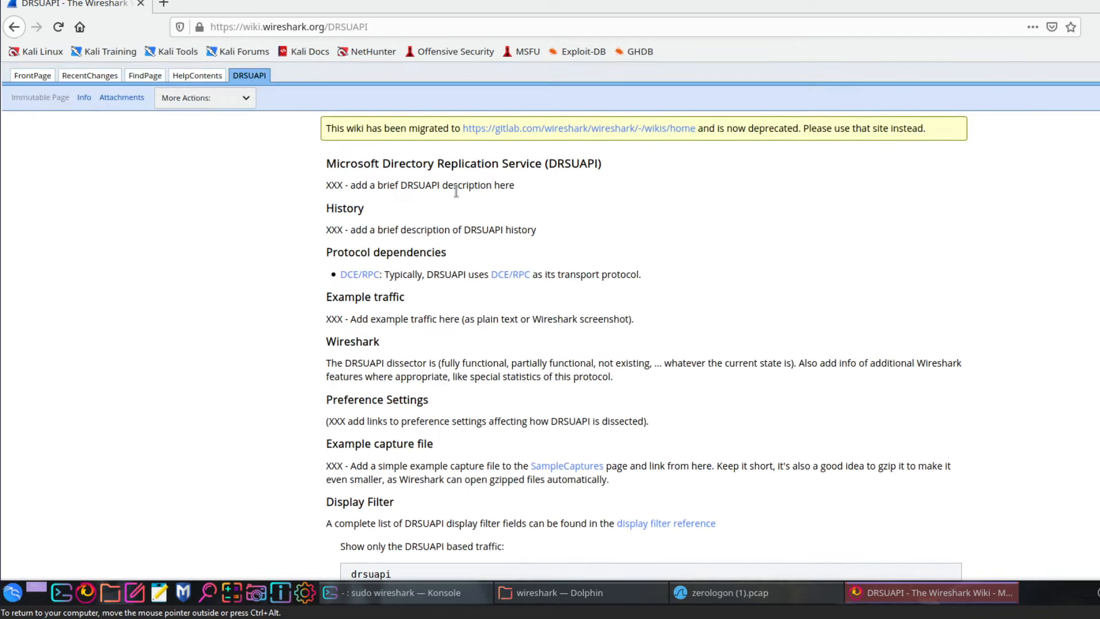
Back on the Google results, expand 'What is Drsuapi?', then minimize Firefox
left_click(14, 27)
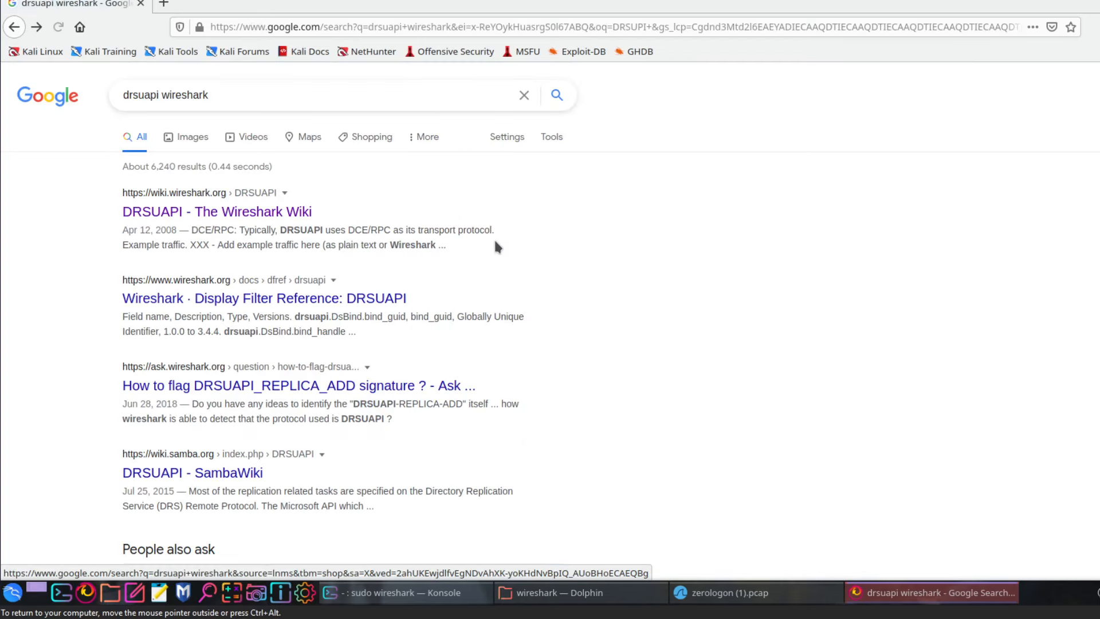
scroll(504, 269, "down", 3)
scroll(512, 292, "down", 4)
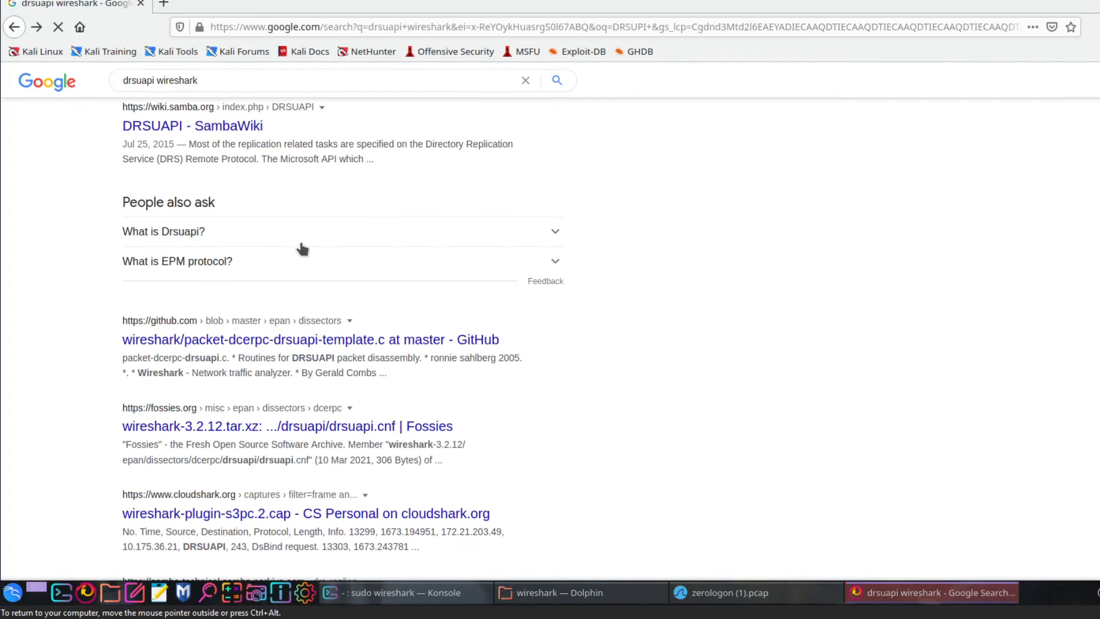
left_click(298, 240)
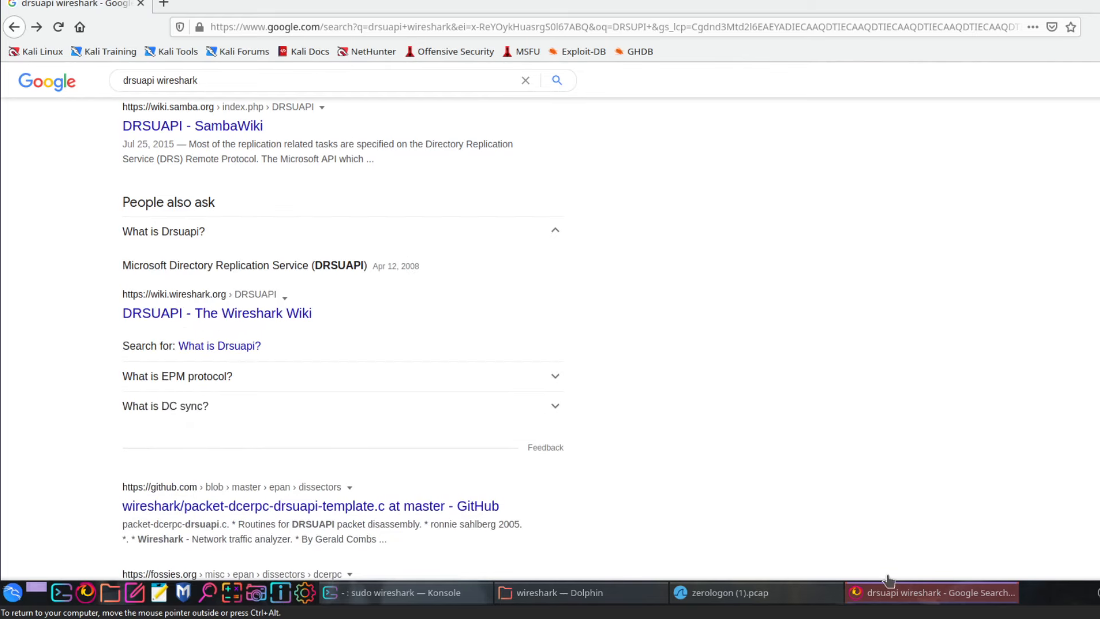
left_click(906, 593)
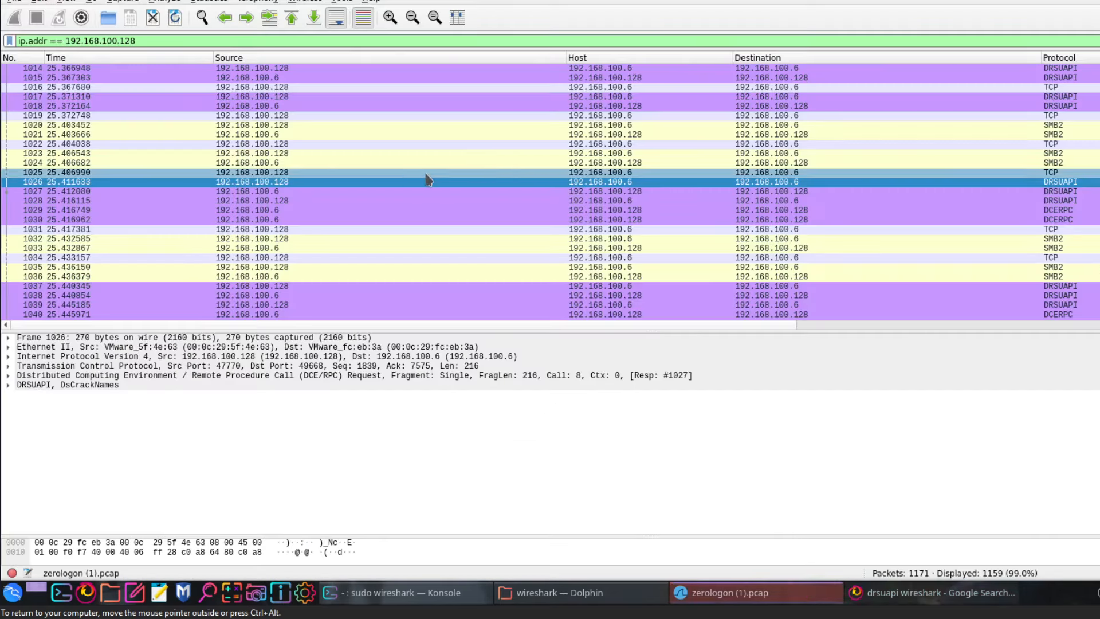
scroll(614, 256, "up", 2)
scroll(614, 257, "up", 15)
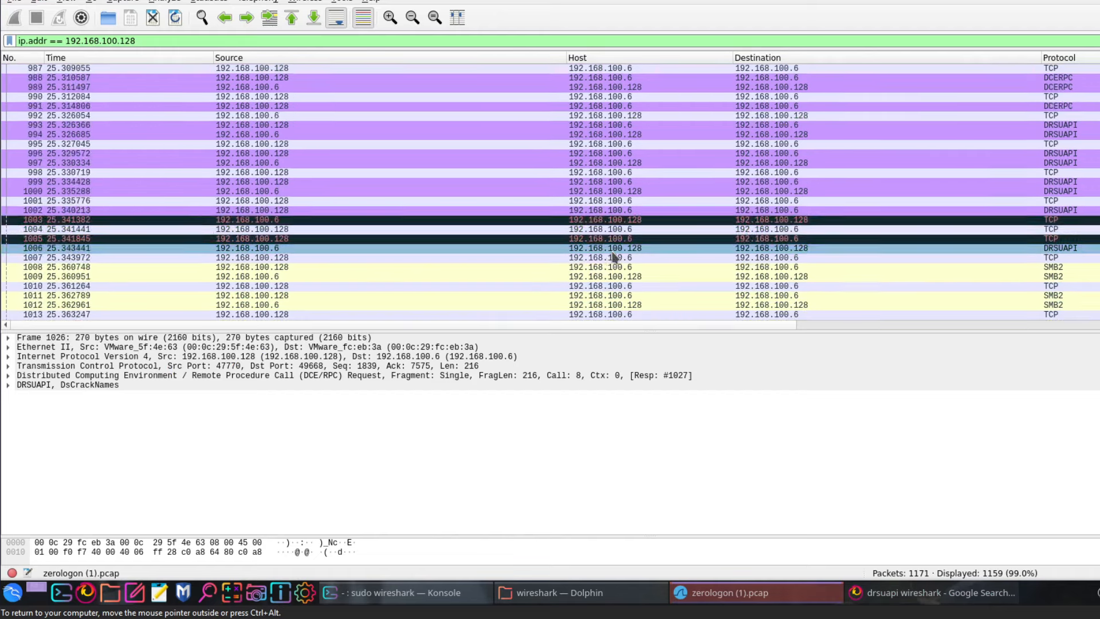
scroll(351, 117, "down", 2)
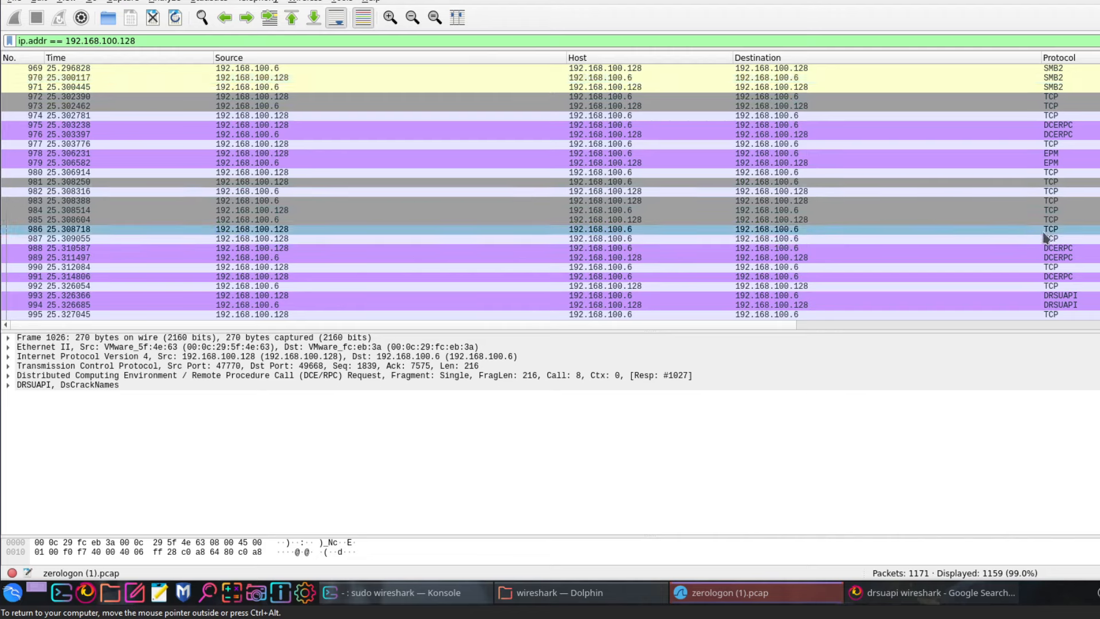
scroll(663, 131, "down", 2)
left_click_drag(171, 37, 6, 40)
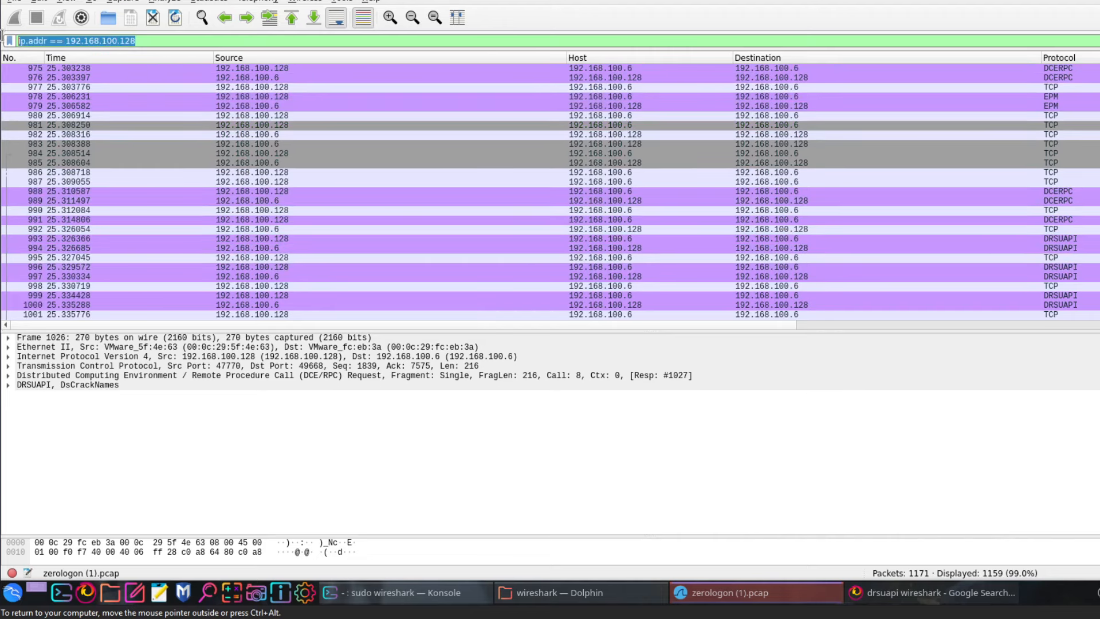
type("drsupi")
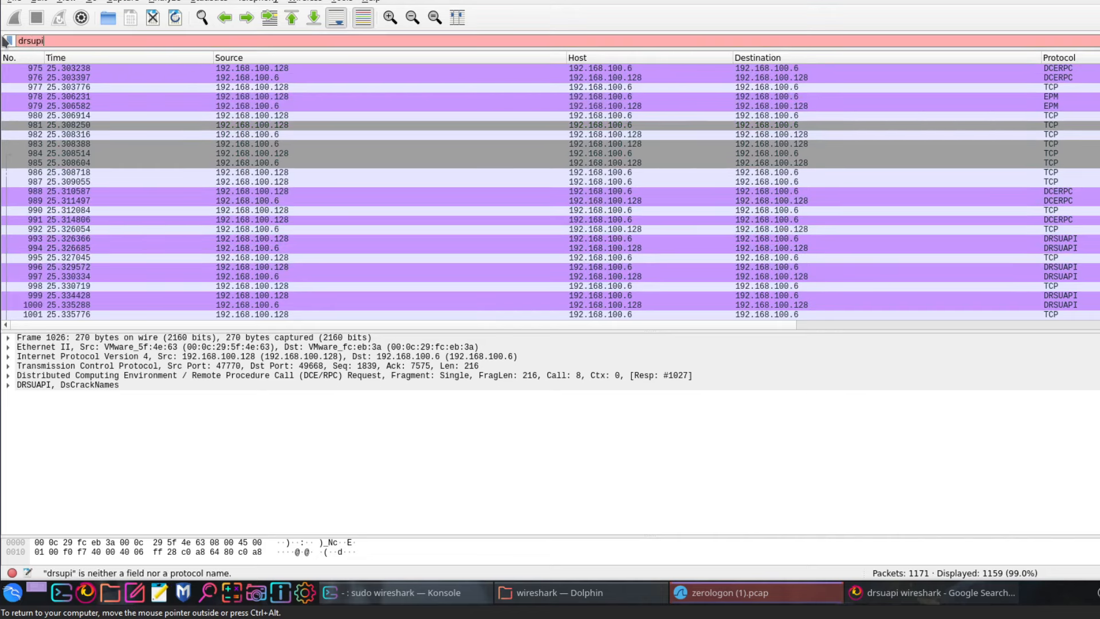
Correct the display filter to drsuapi, apply it, and select packet 993
key("BackSpace")
type("api")
key("Return")
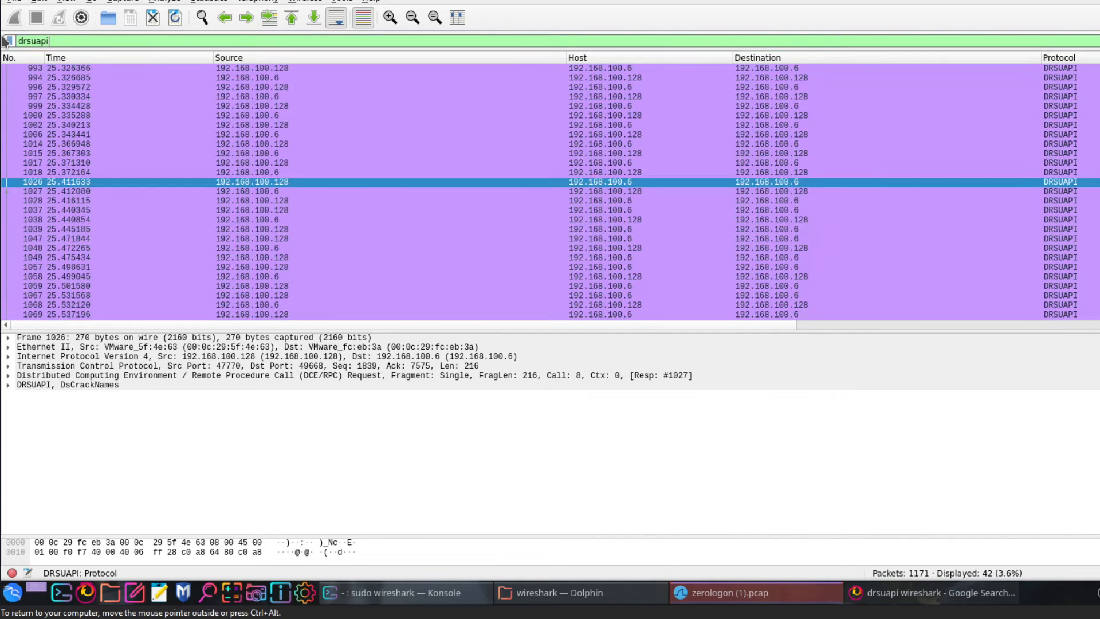
left_click(247, 69)
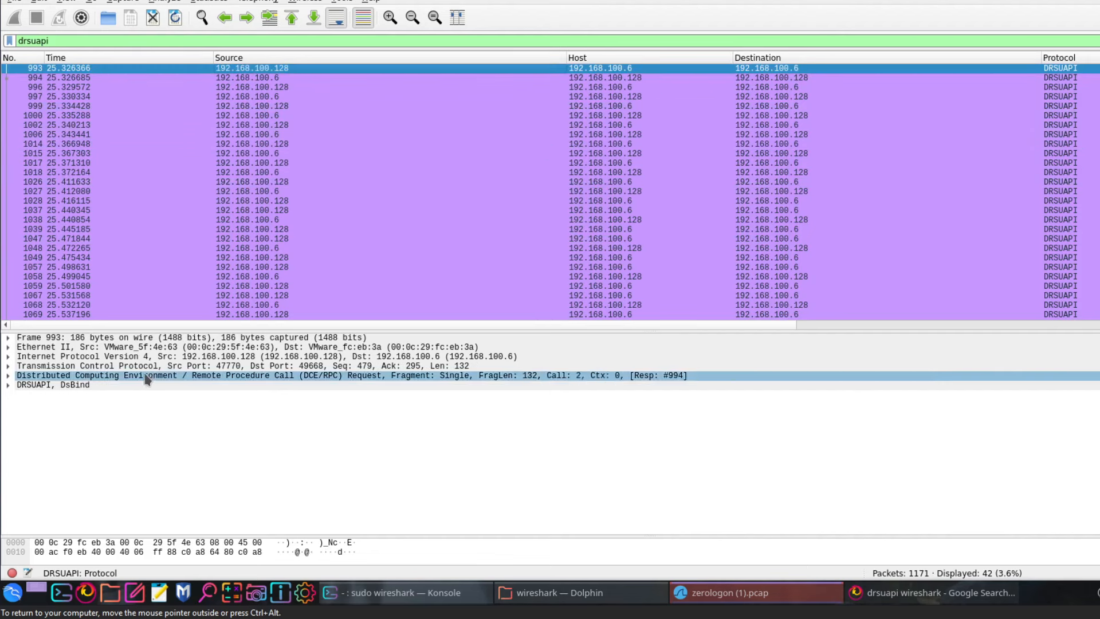
Expand and collapse packet 993's DRSUAPI DsBind and DCE/RPC request trees
left_click(8, 384)
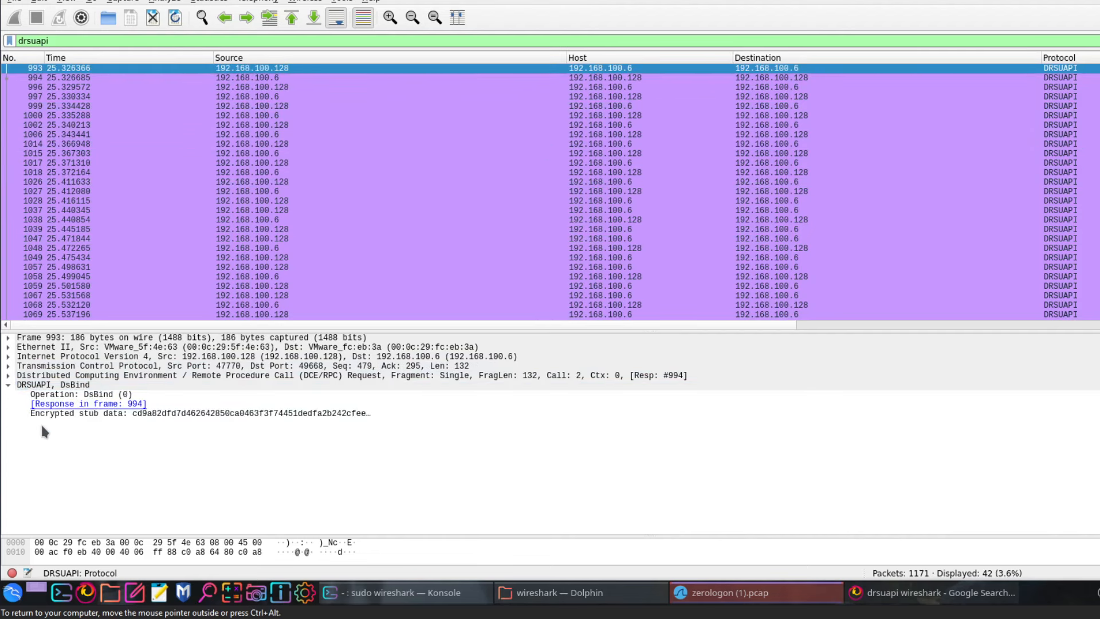
left_click(84, 413)
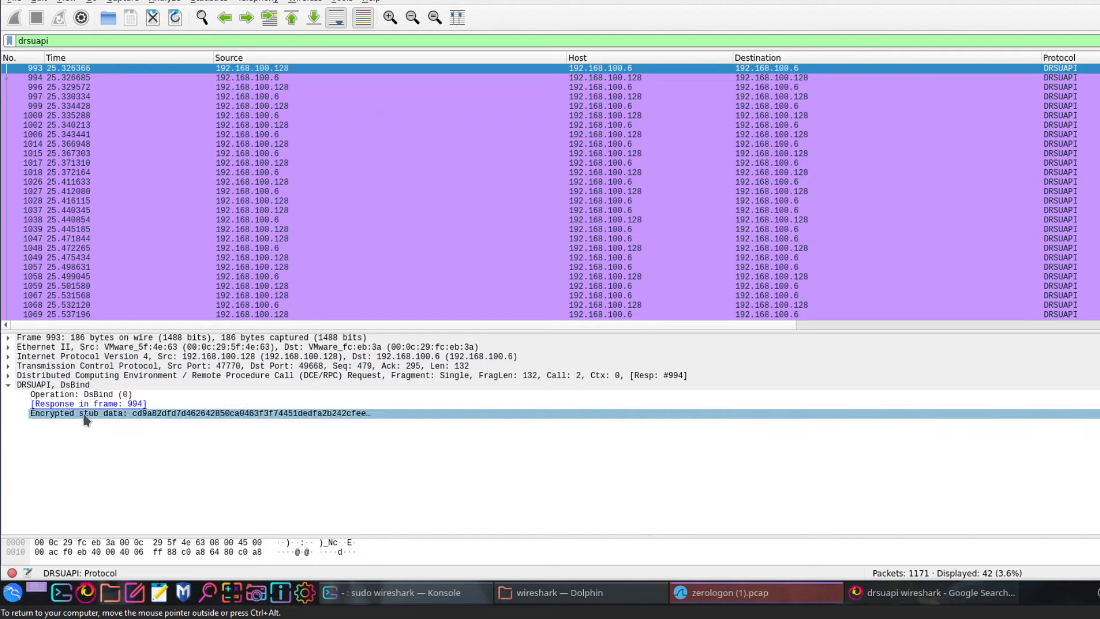
left_click_drag(85, 413, 8, 377)
left_click(8, 376)
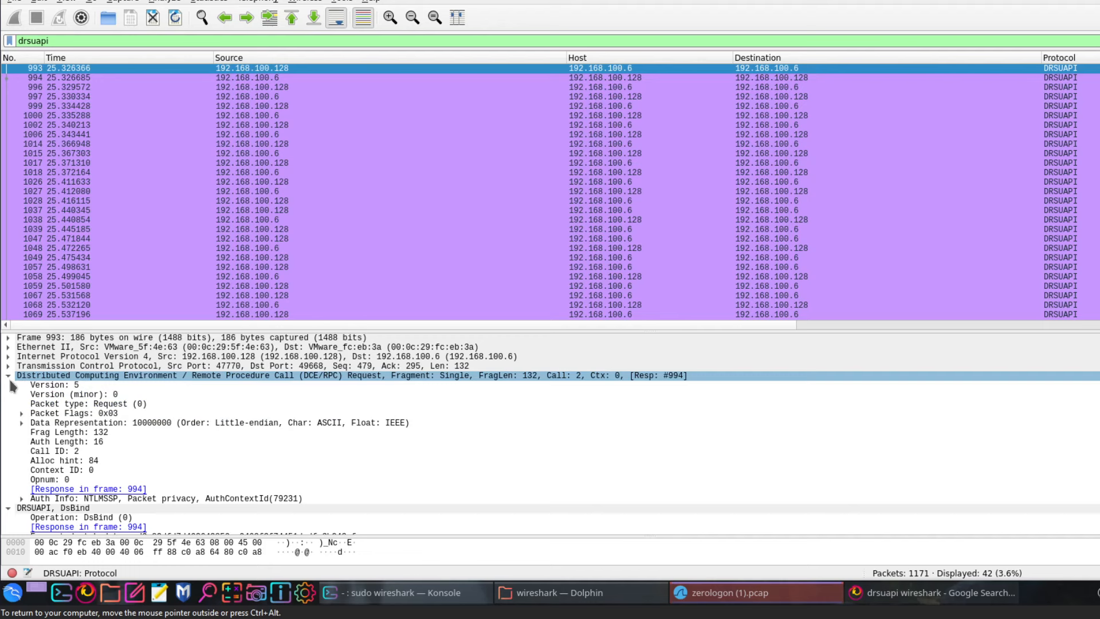
left_click(9, 378)
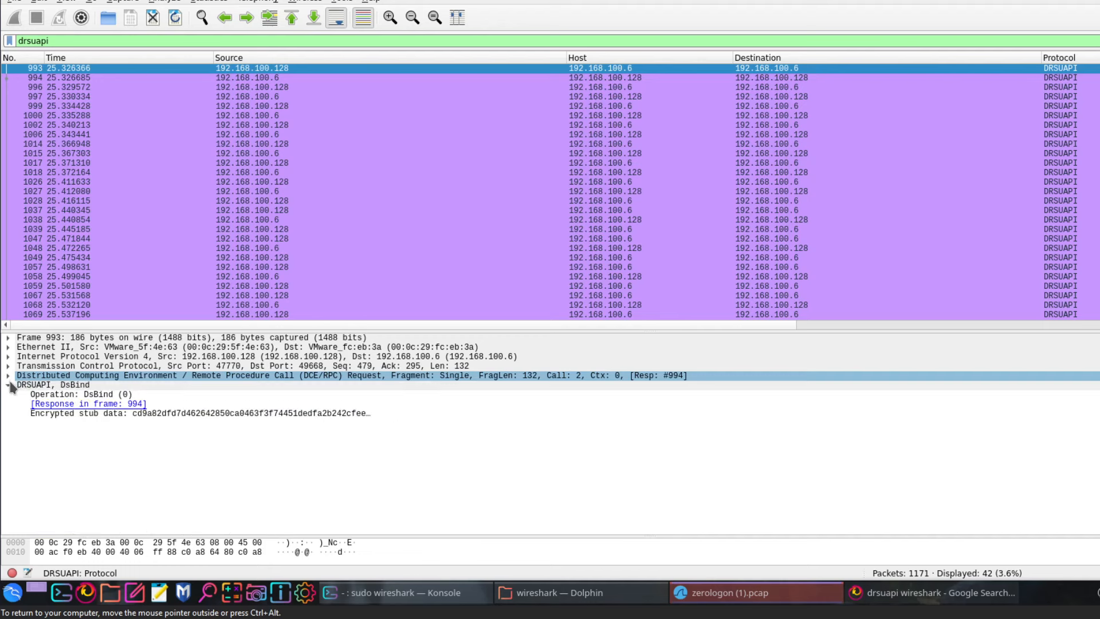
left_click(11, 385)
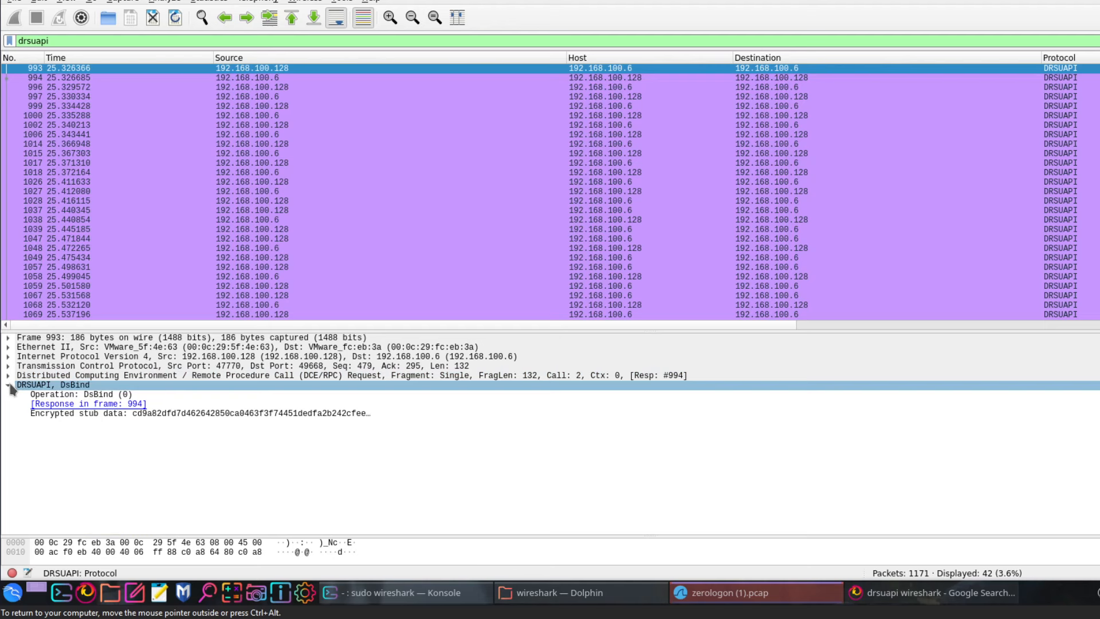
left_click(9, 385)
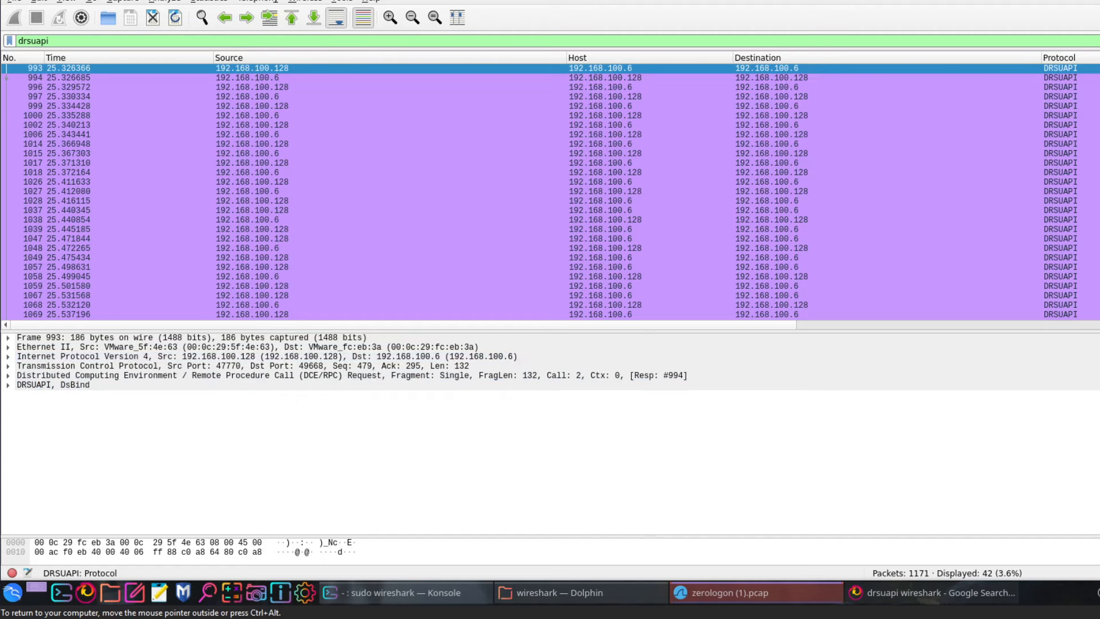
Clear the drsuapi display filter so all 1171 packets show
key("ctrl+a")
key("BackSpace")
key("Return")
At the end of the list, check packet 1160, then expand packet 1161's TCP header
scroll(550, 189, "down", 5)
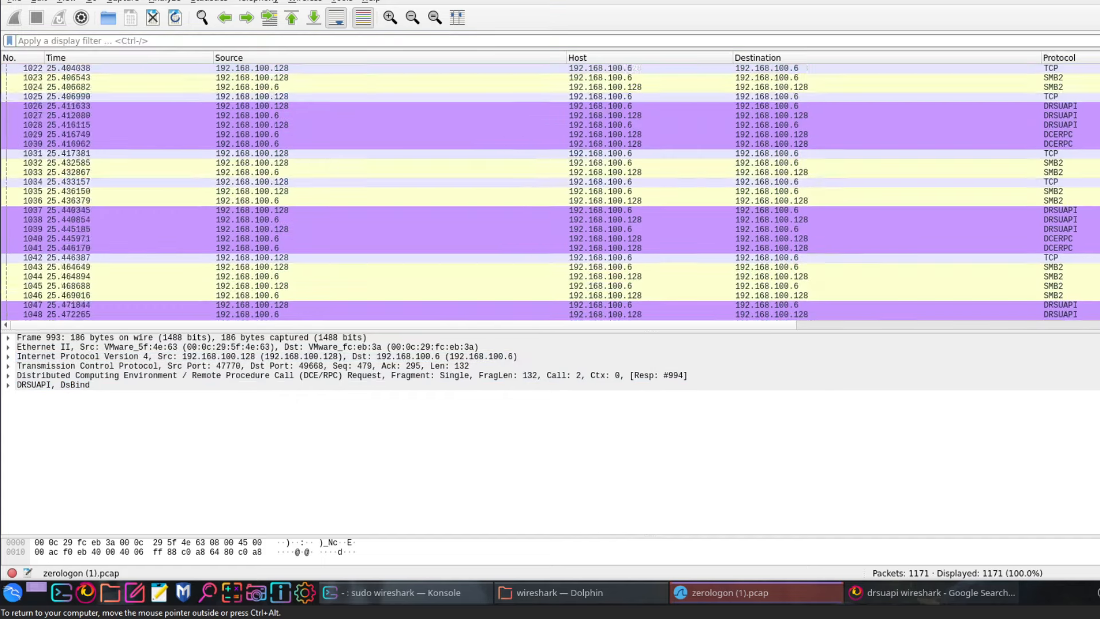
scroll(550, 189, "down", 20)
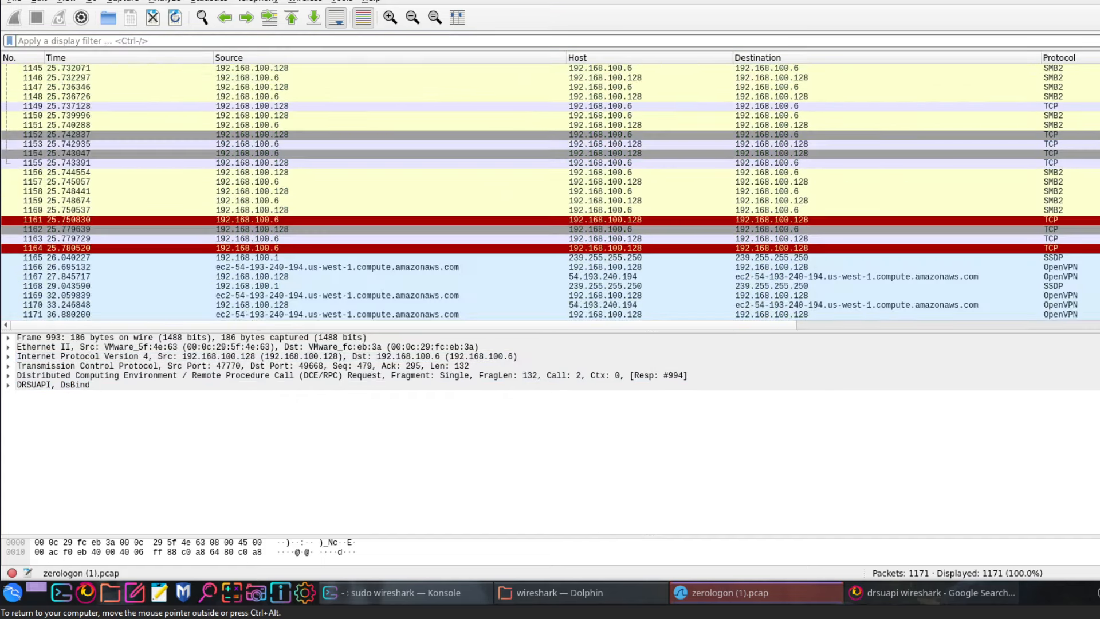
left_click(1083, 211)
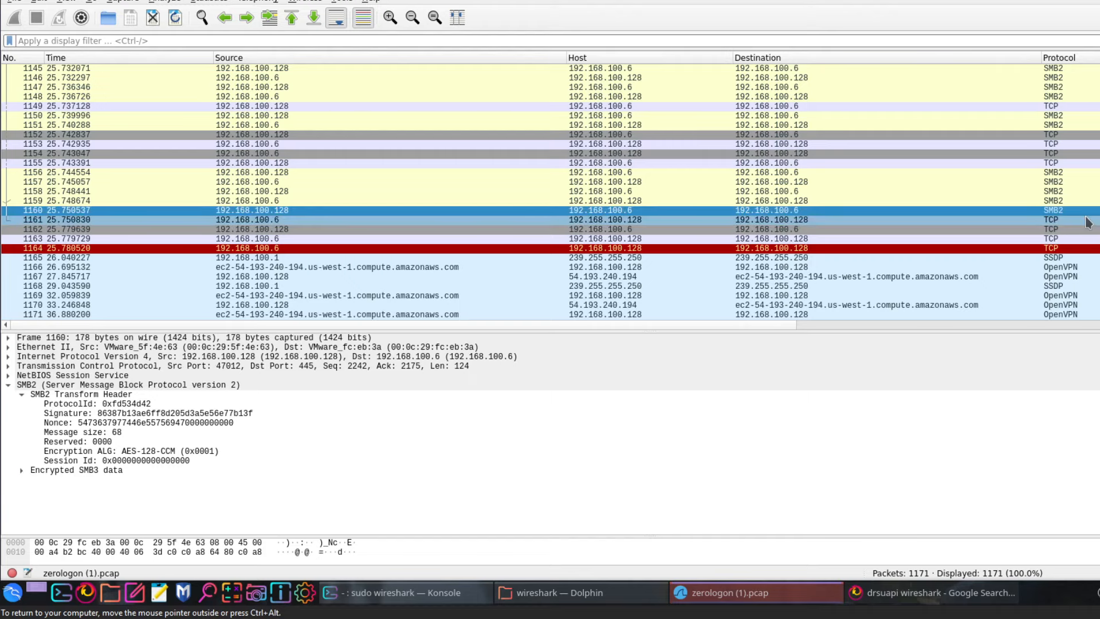
left_click(1088, 221)
left_click(25, 367)
left_click(9, 367)
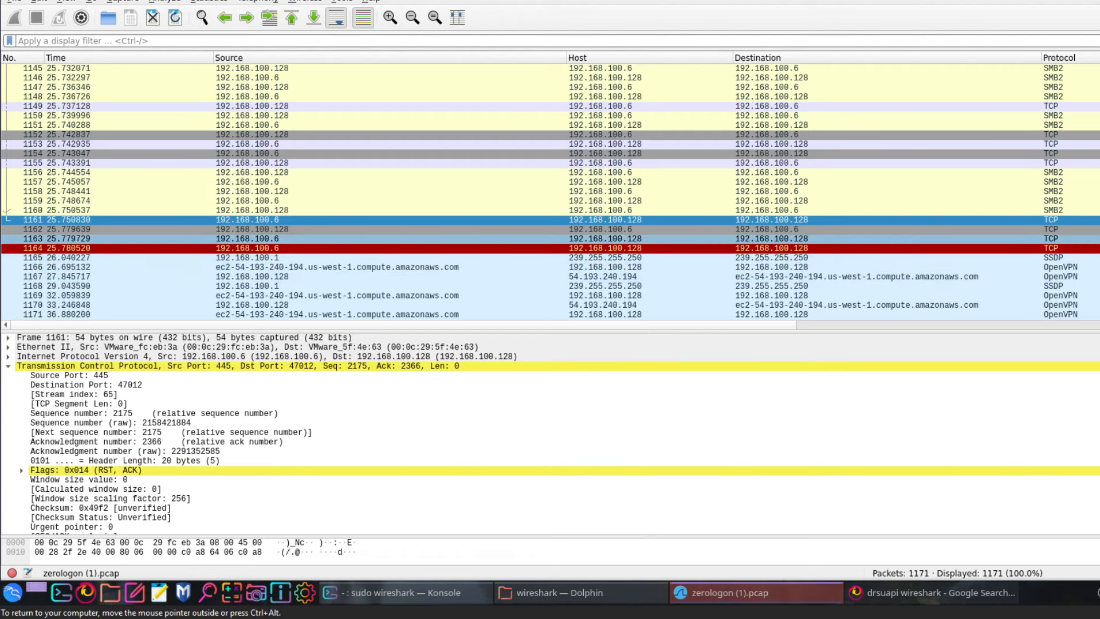
Scroll the packet list to the top, then down to SMB2 packet 968 and select it
left_click_drag(1099, 312, 1099, 209)
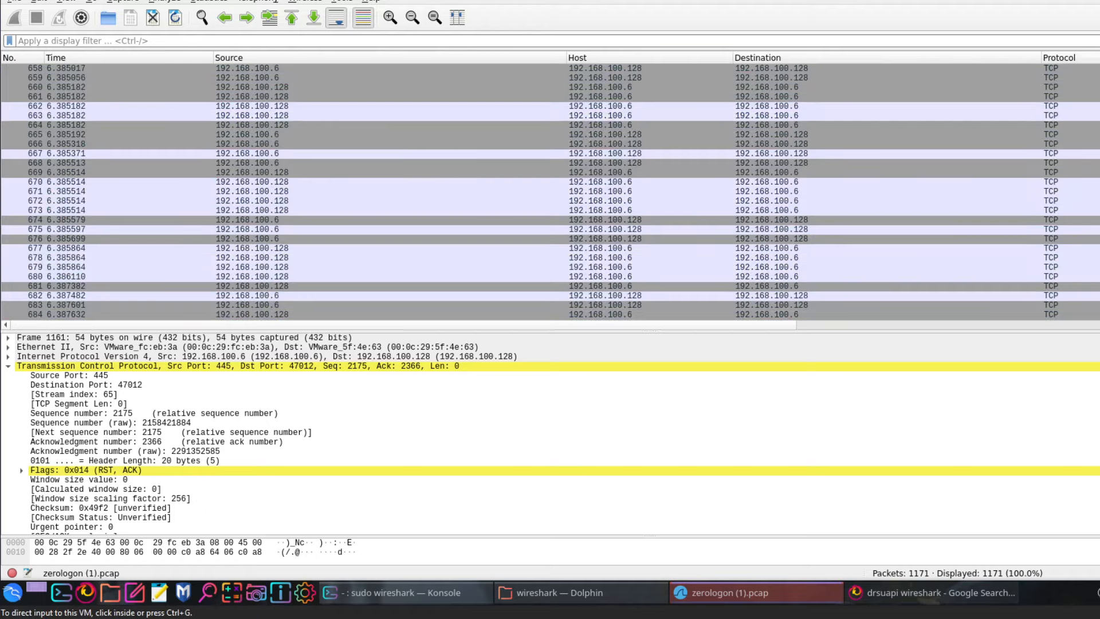
left_click_drag(1099, 210, 1099, 69)
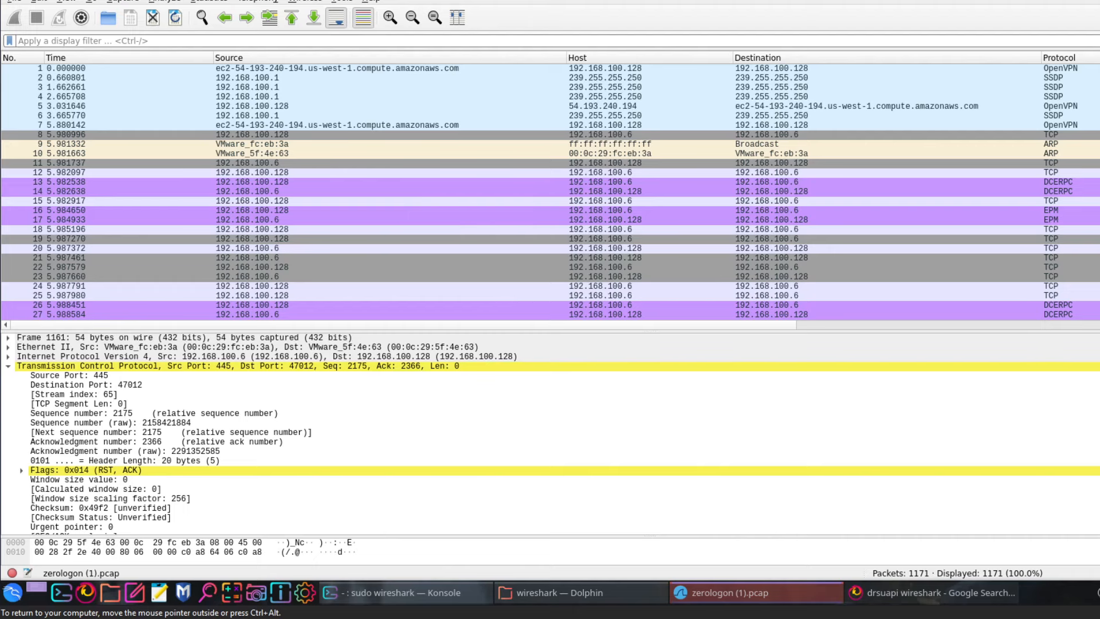
scroll(550, 192, "down", 20)
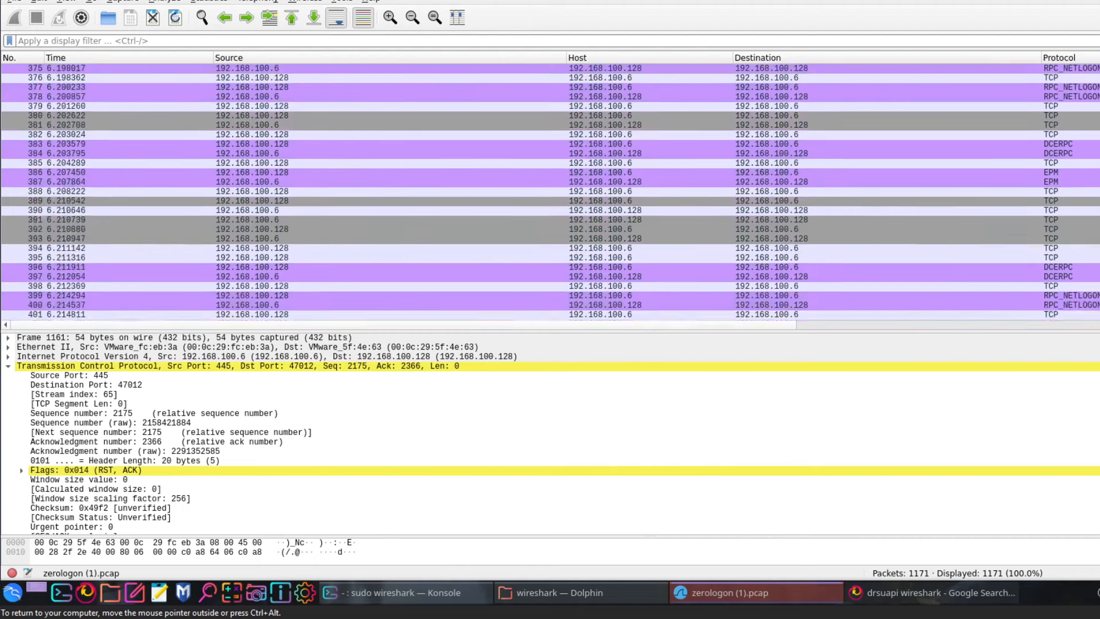
scroll(550, 192, "down", 20)
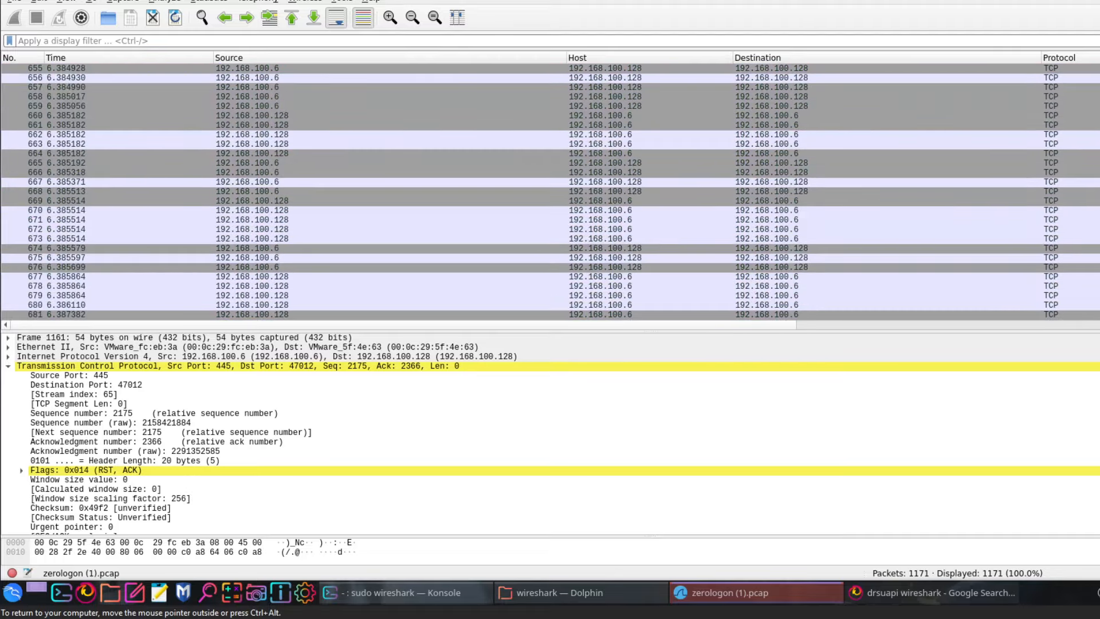
scroll(550, 192, "down", 20)
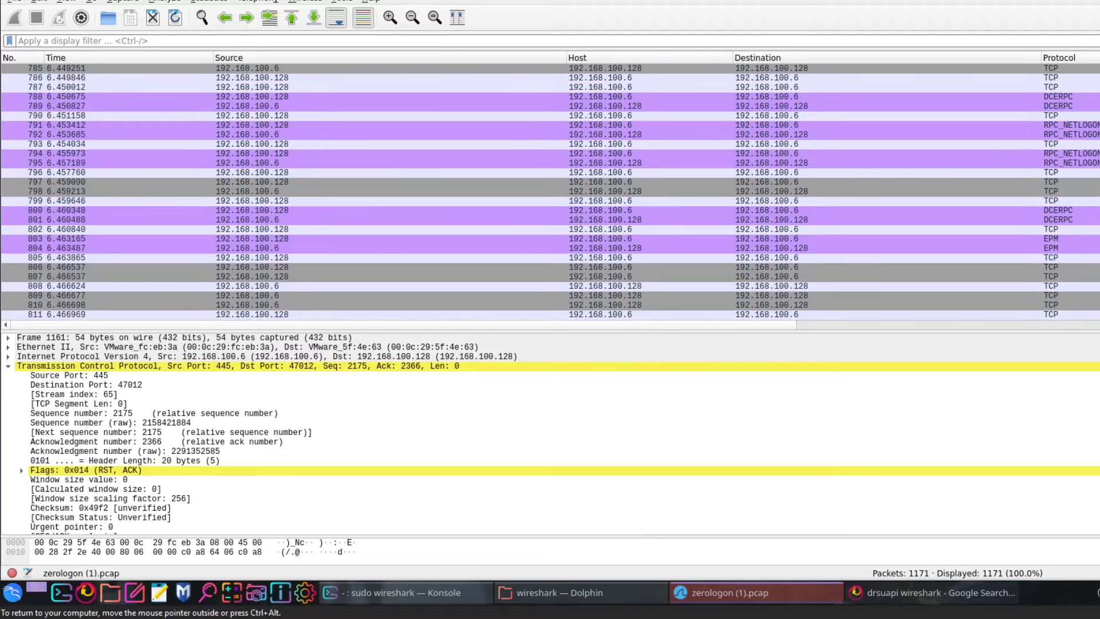
scroll(550, 192, "down", 20)
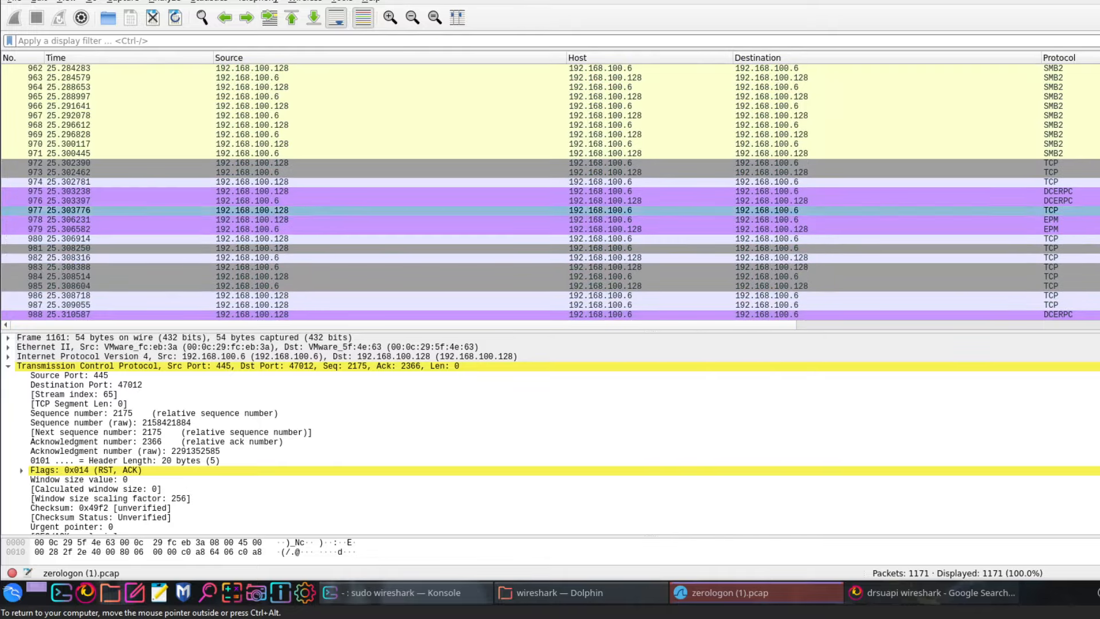
left_click(1030, 126)
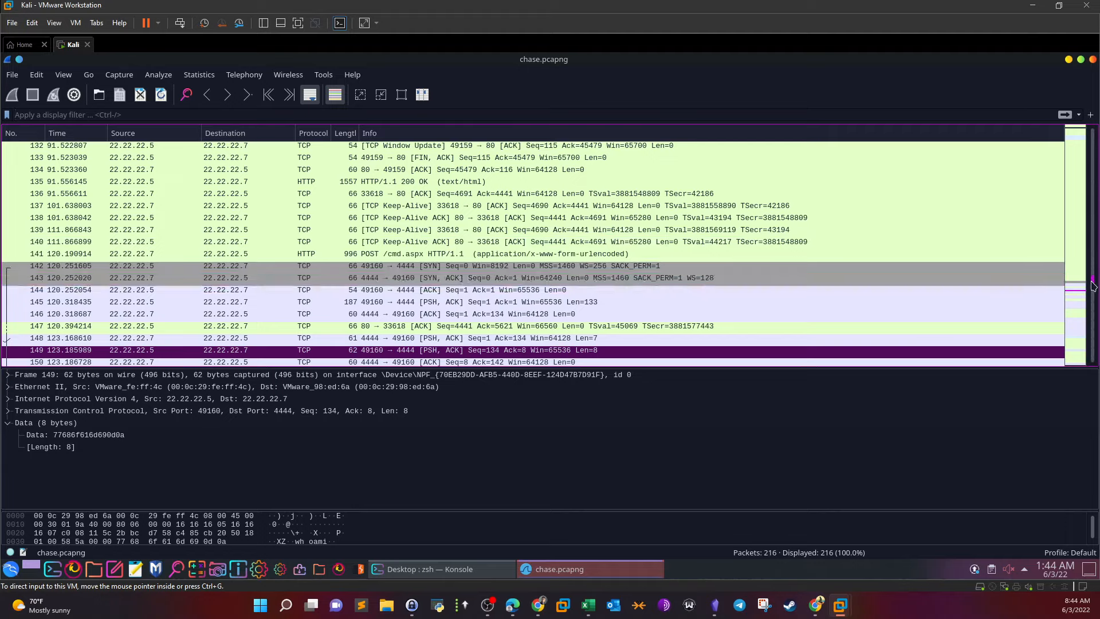
Drag the chase.pcapng packet list scrollbar back up to the first packet
left_click_drag(1091, 285, 1091, 118)
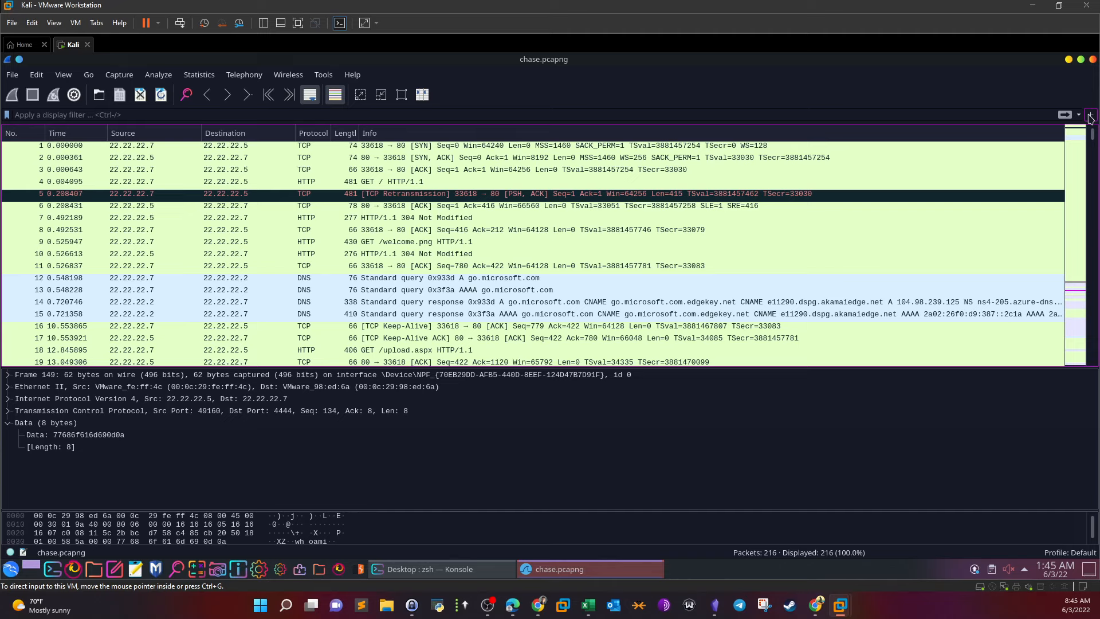
Enter http in the display filter bar for chase.pcapng
left_click(643, 209)
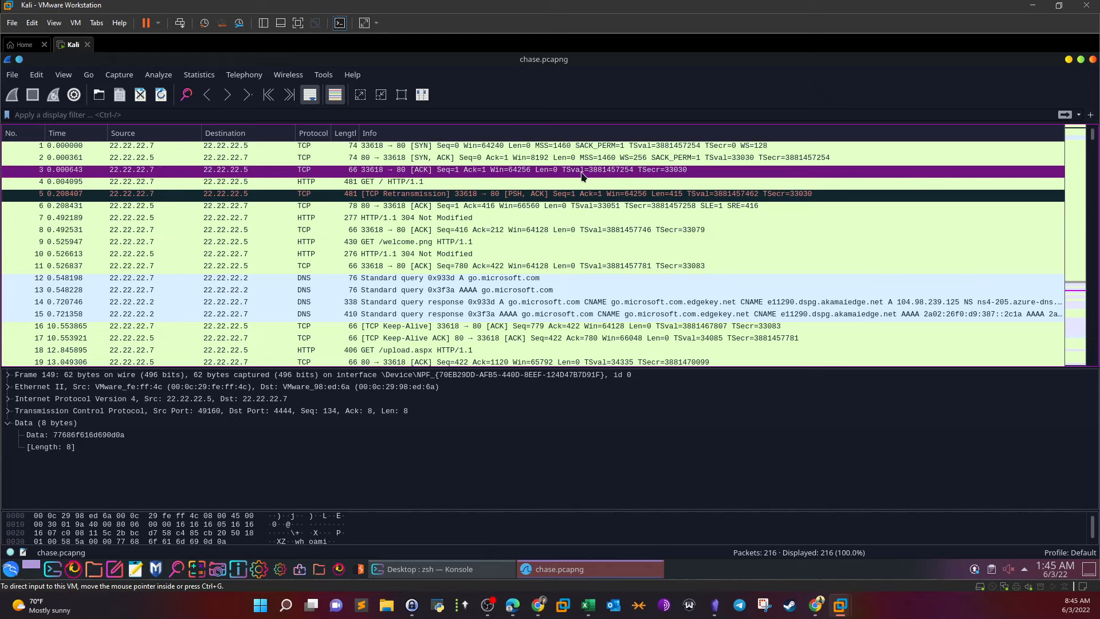
left_click(480, 115)
type("http")
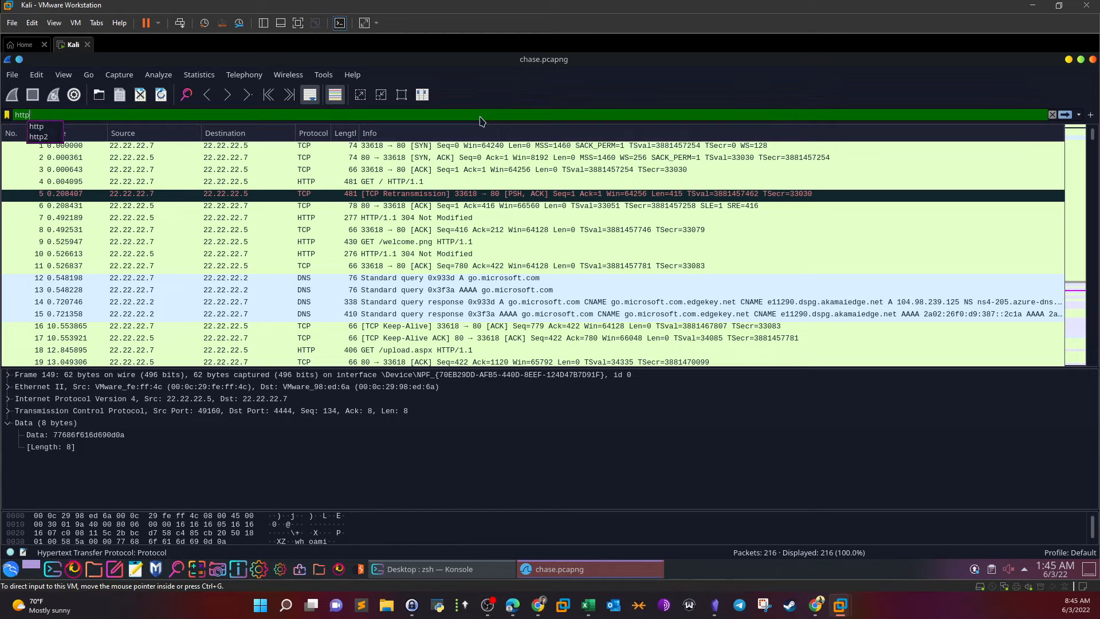
Apply the http filter, leaving 21 of 216 packets, and select GET / packet 4
key("Return")
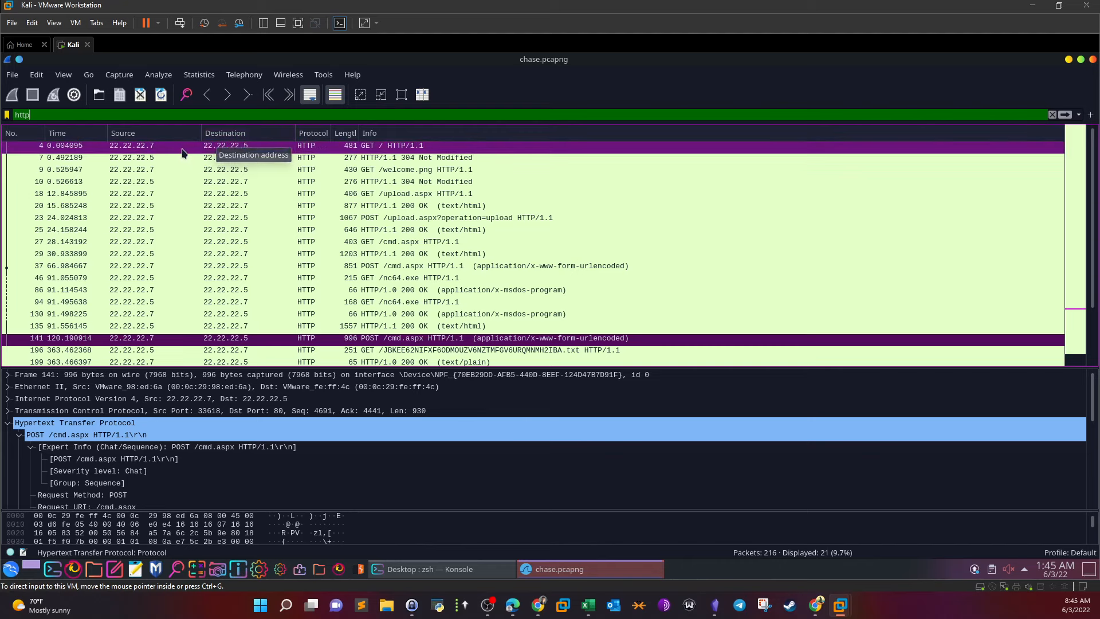
left_click(240, 146)
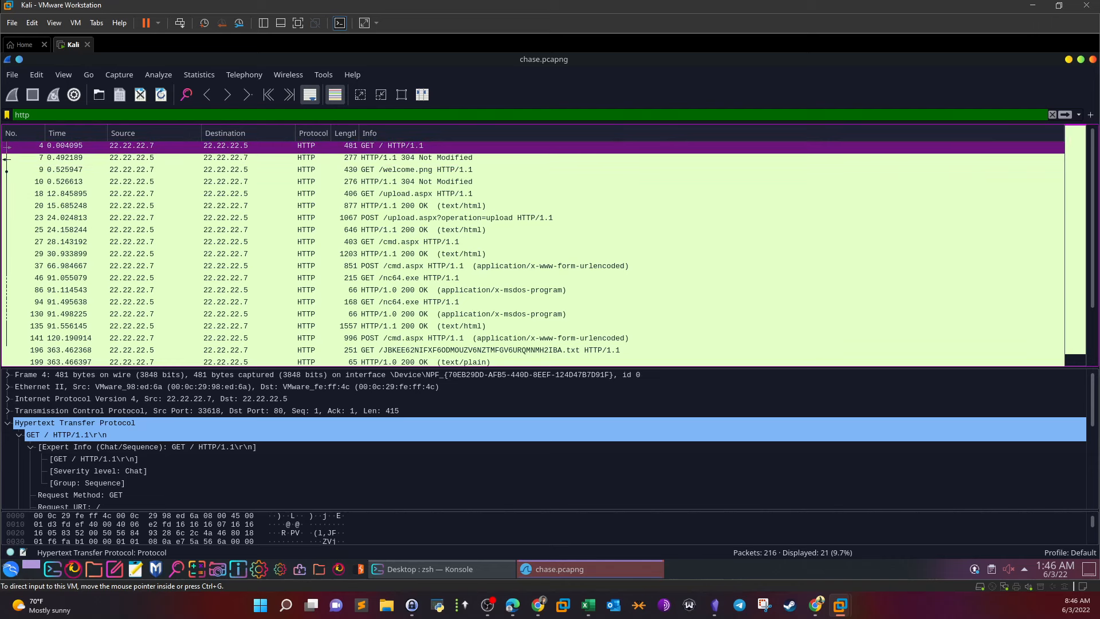
Inspect packets 7, 9, 18, 23, 27 and 46 (up to nc64.exe), then revisit 27, 23 and 4
left_click(383, 161)
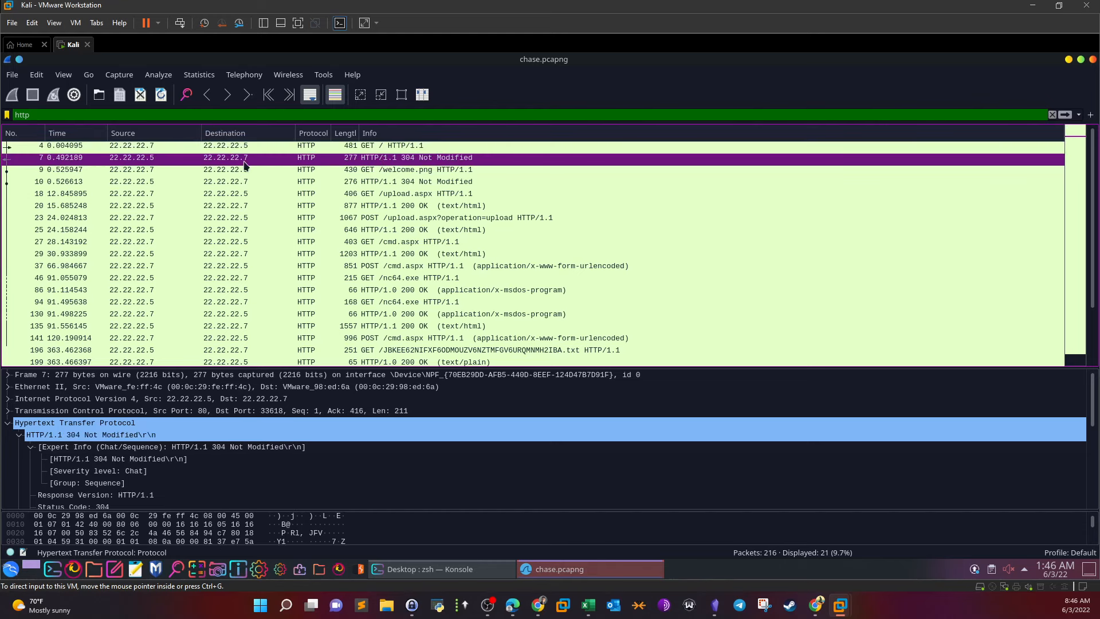
left_click(316, 173)
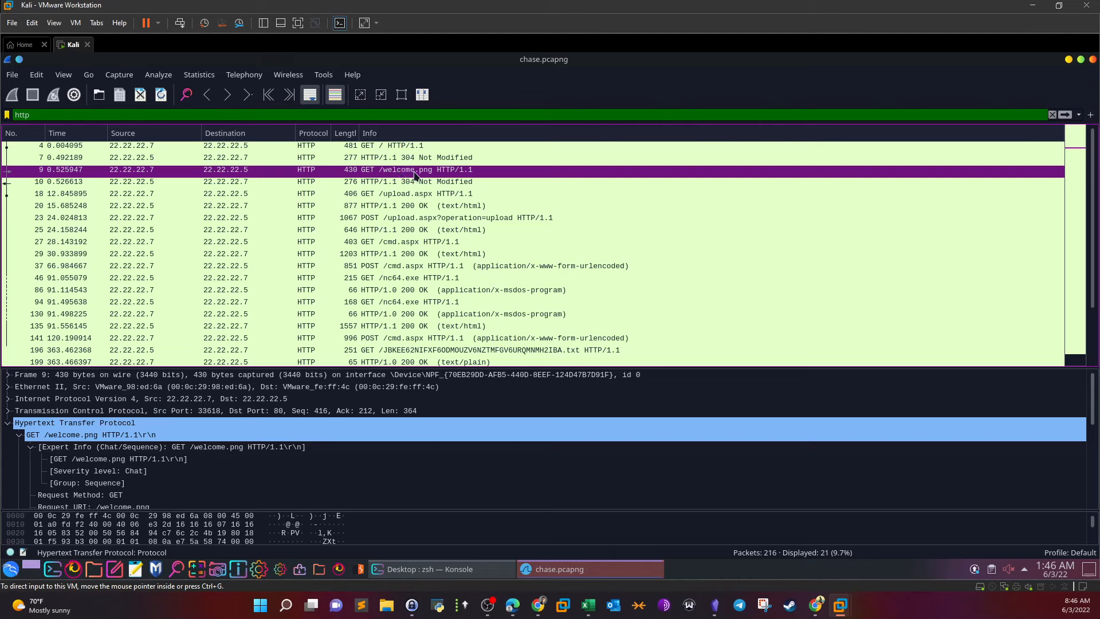
left_click(399, 198)
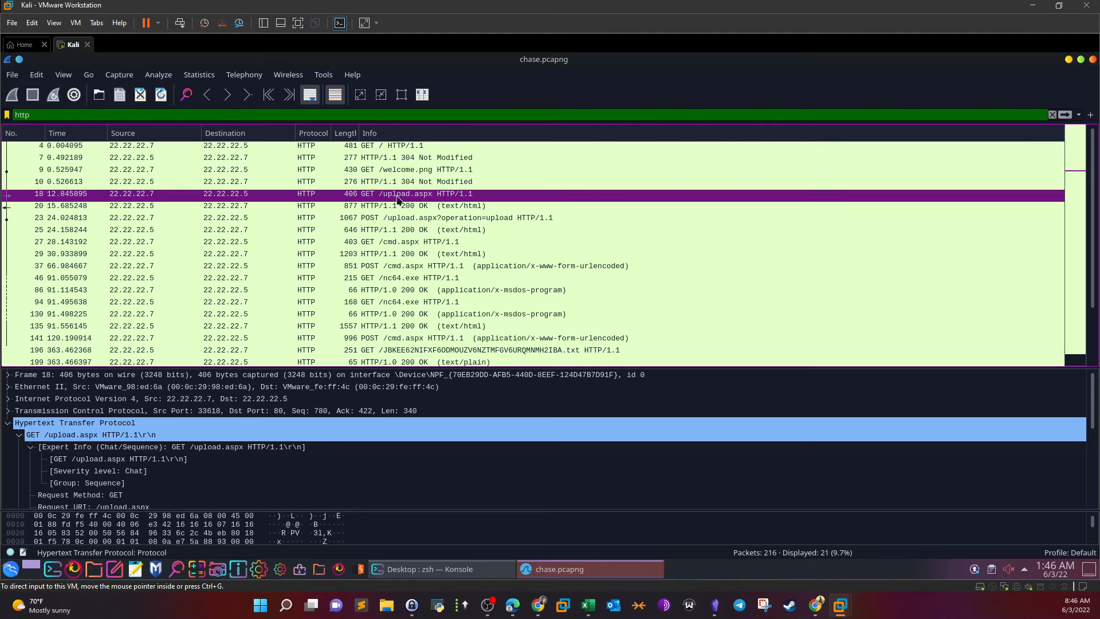
left_click(416, 221)
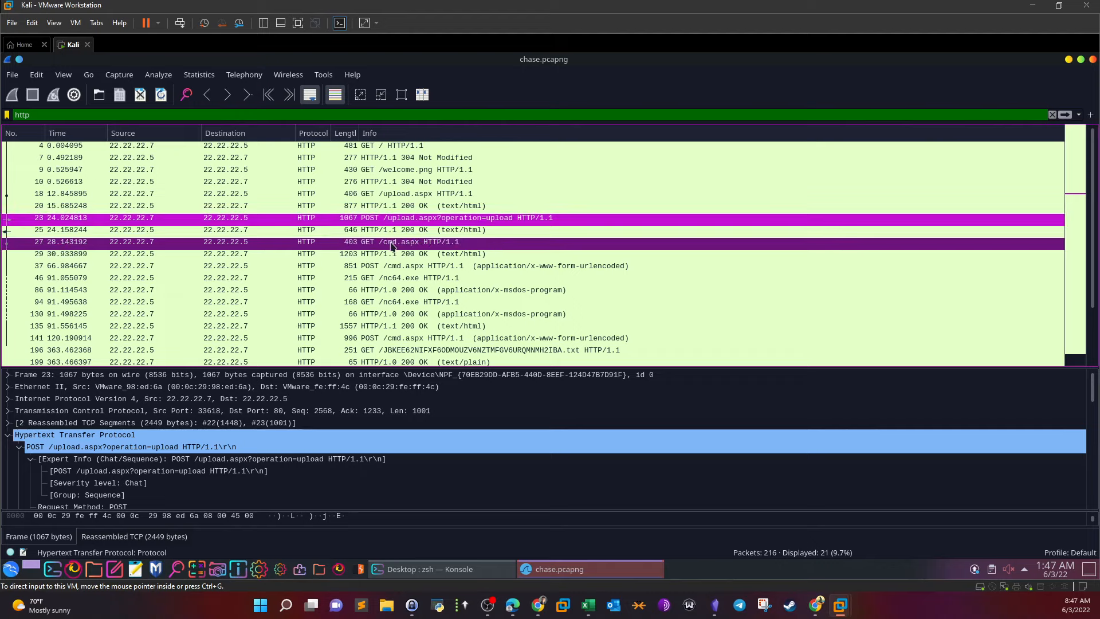
left_click(409, 242)
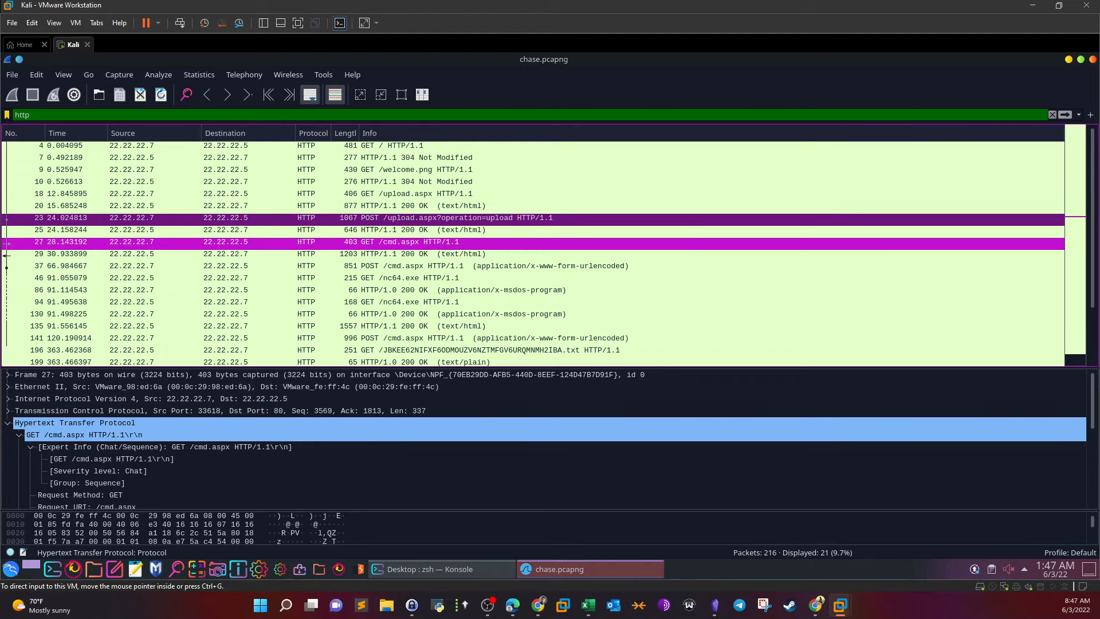
left_click(427, 279)
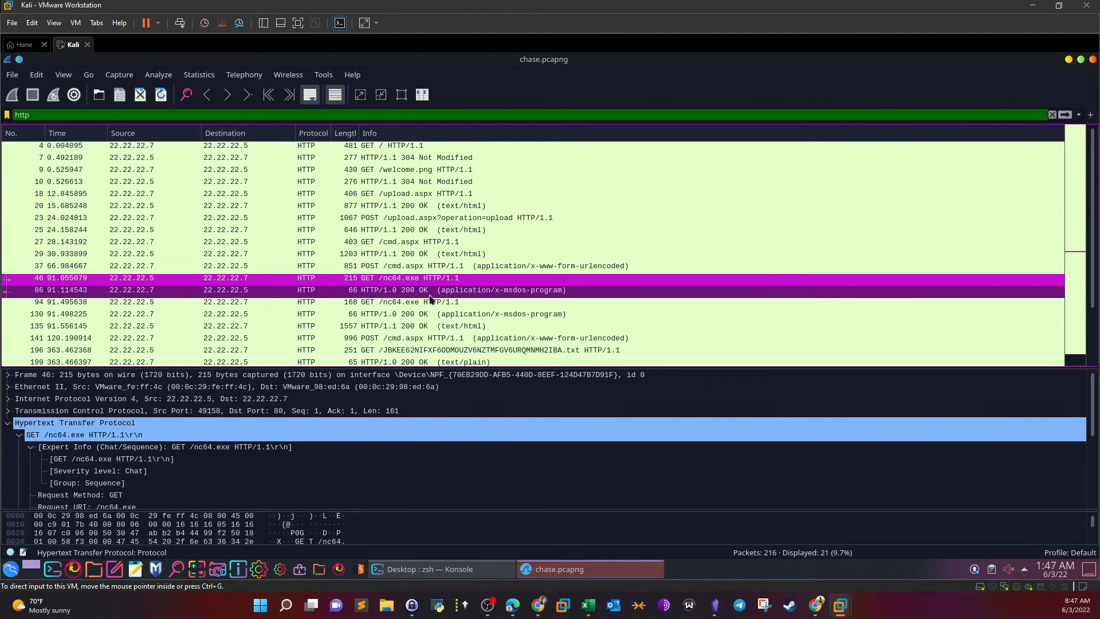
left_click(434, 243)
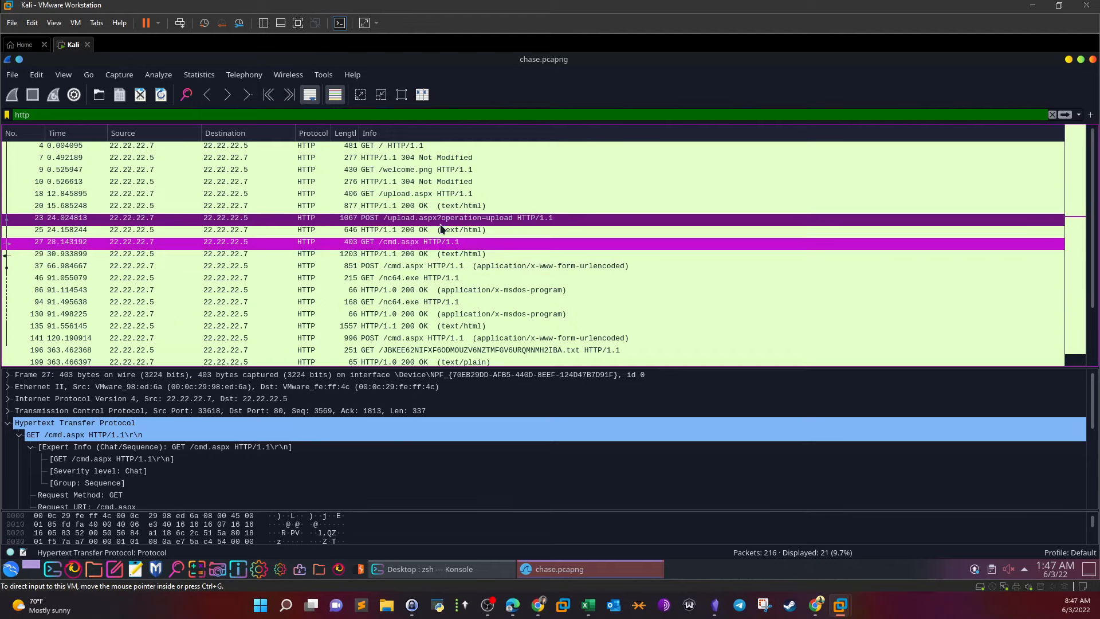
left_click(433, 219)
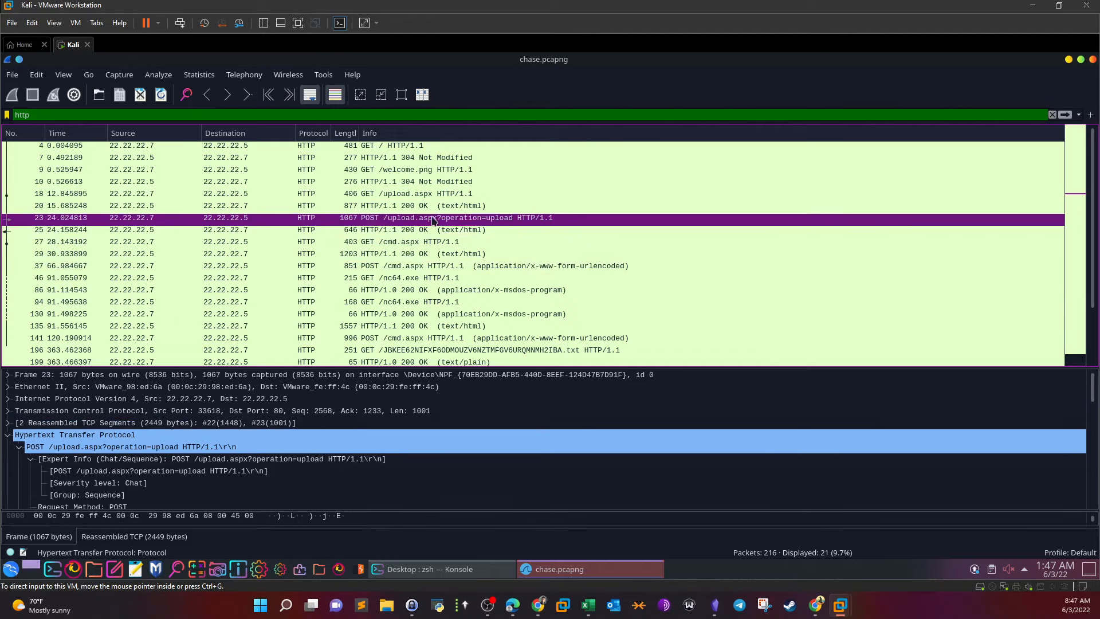
left_click(389, 151)
Follow the TCP stream of GET / packet 4
right_click(393, 147)
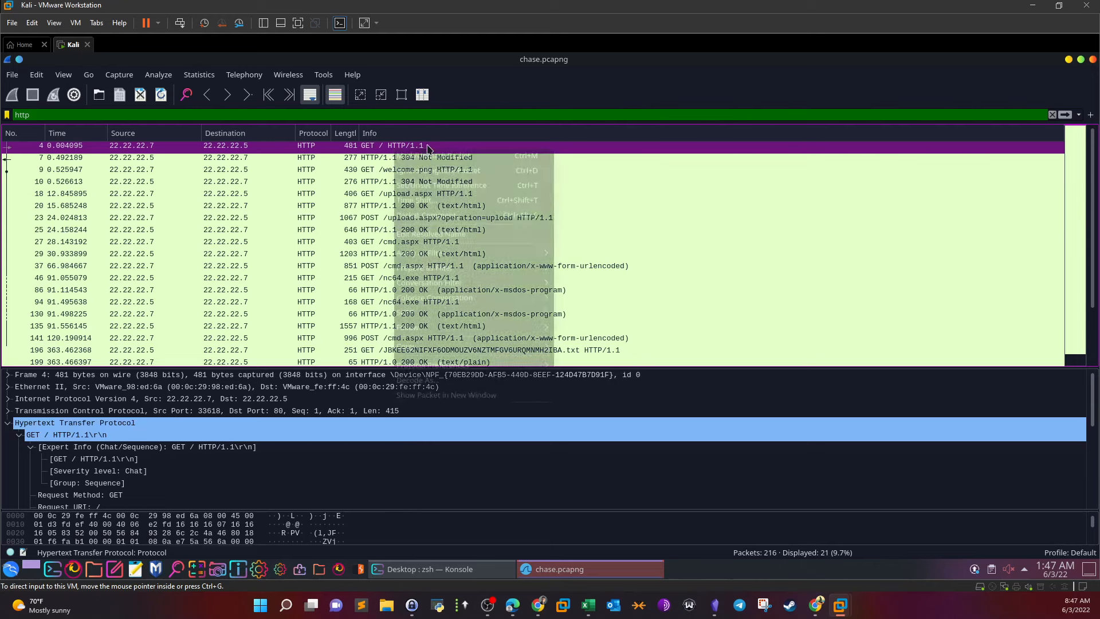
mouse_move(469, 334)
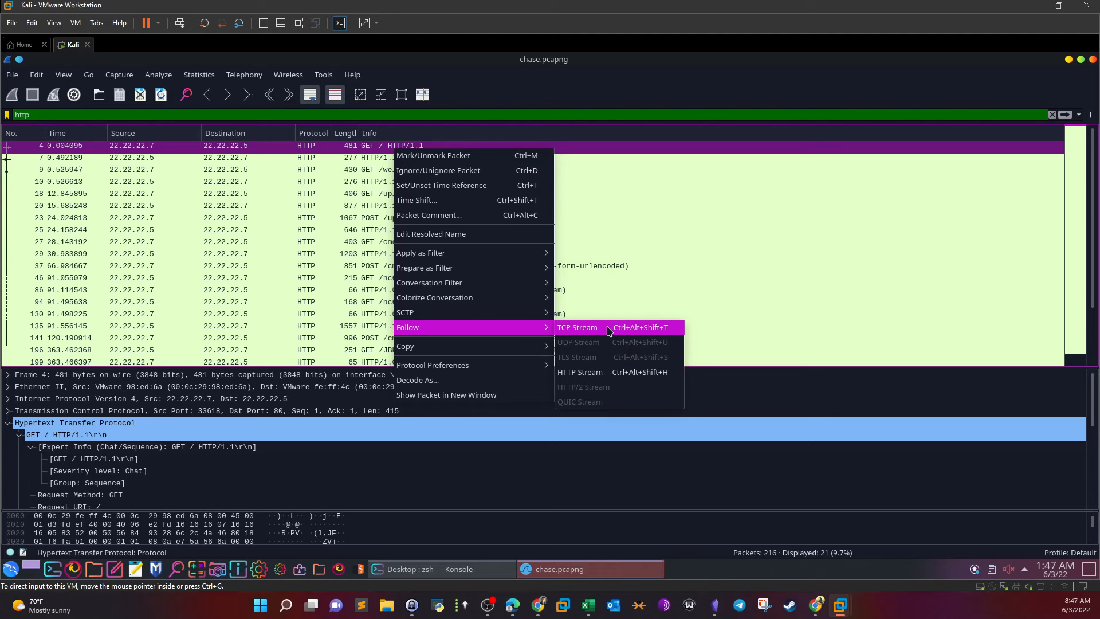
left_click(608, 331)
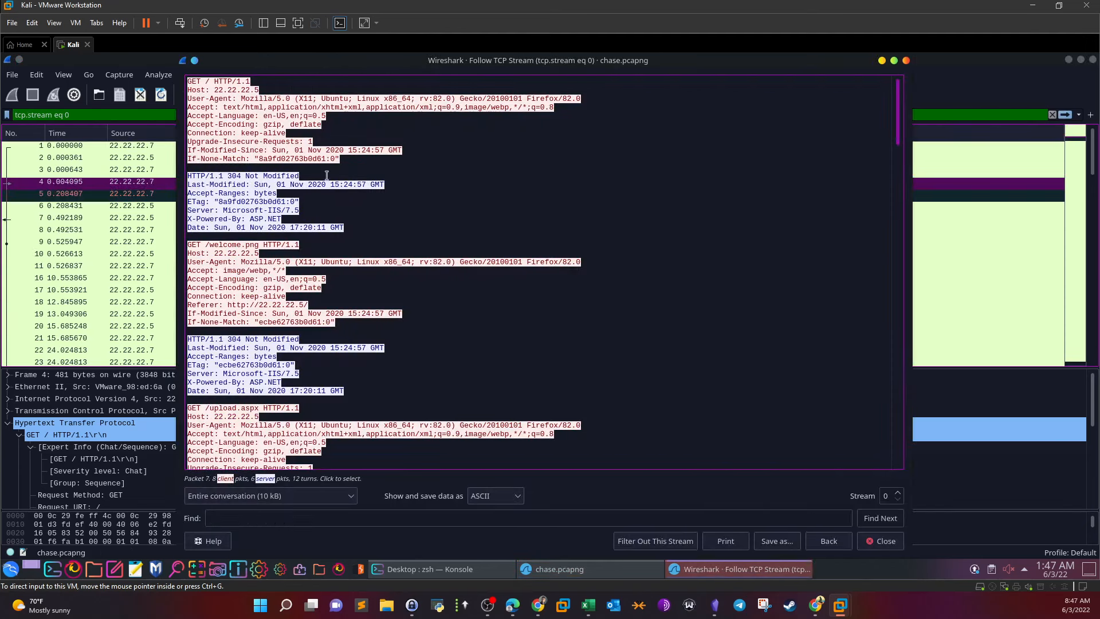
Highlight the first GET, the 304 reply, the /welcome.png and /upload.aspx paths, and 200 OK
left_click_drag(345, 161, 176, 68)
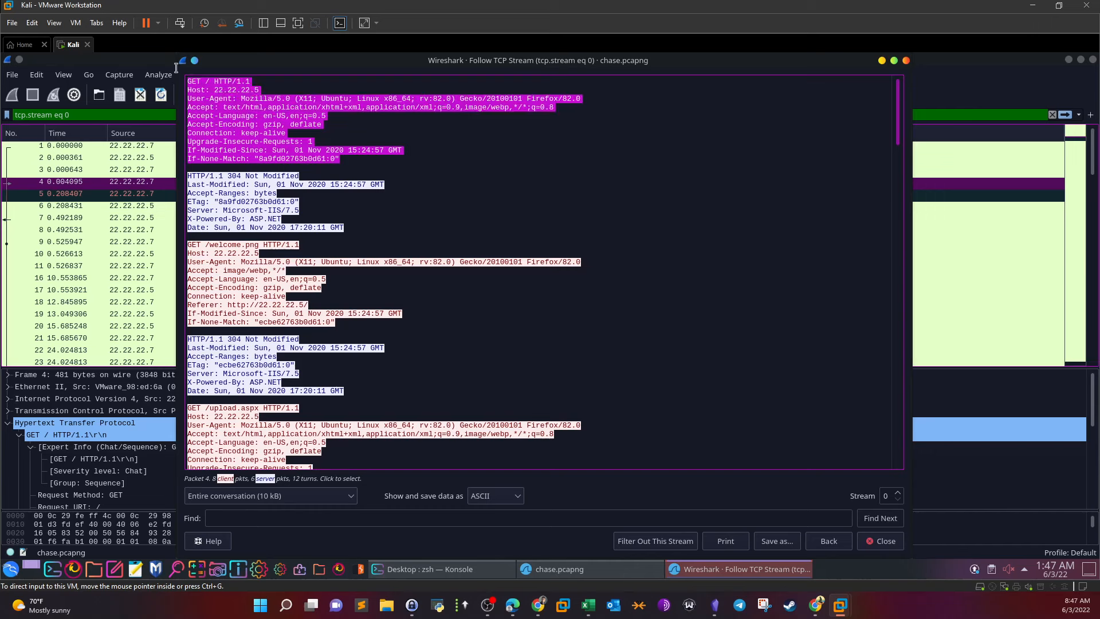
left_click_drag(342, 228, 170, 175)
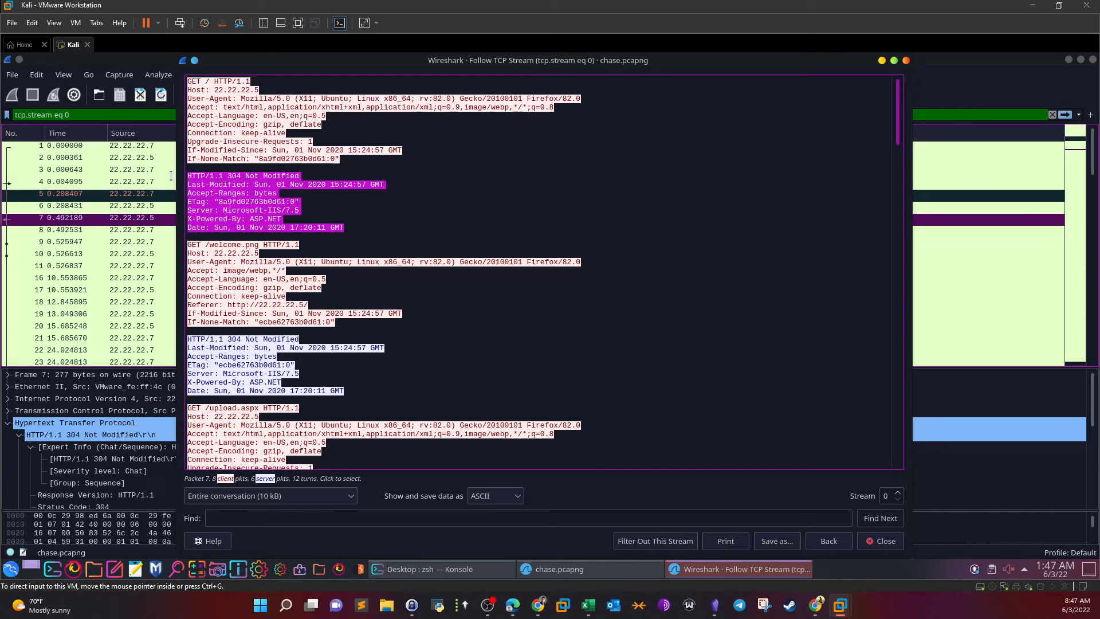
left_click(297, 210)
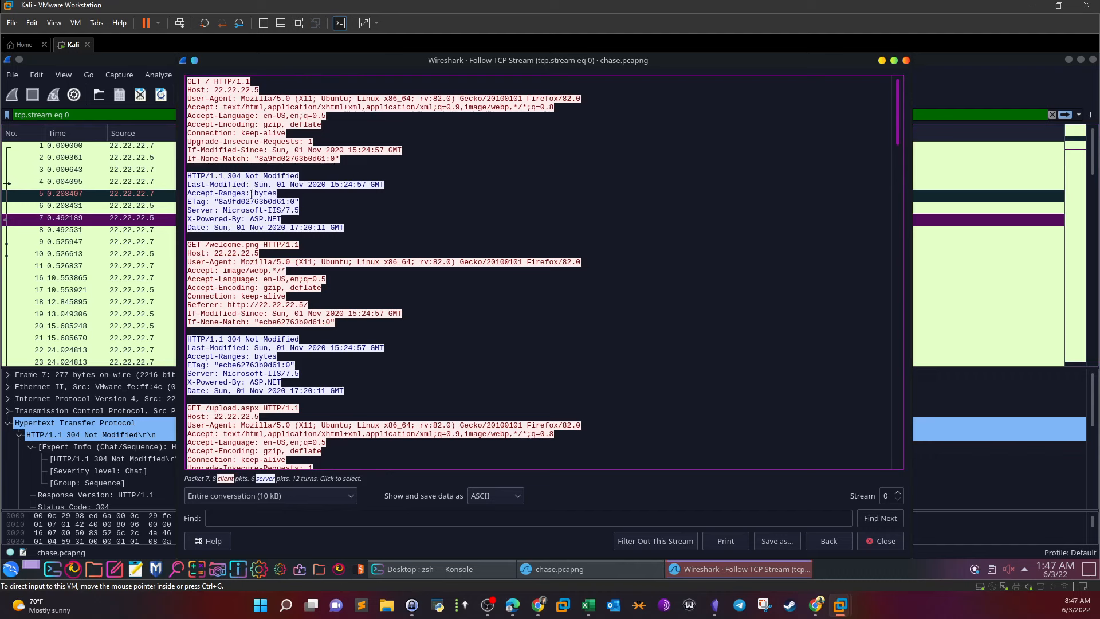
double_click(207, 82)
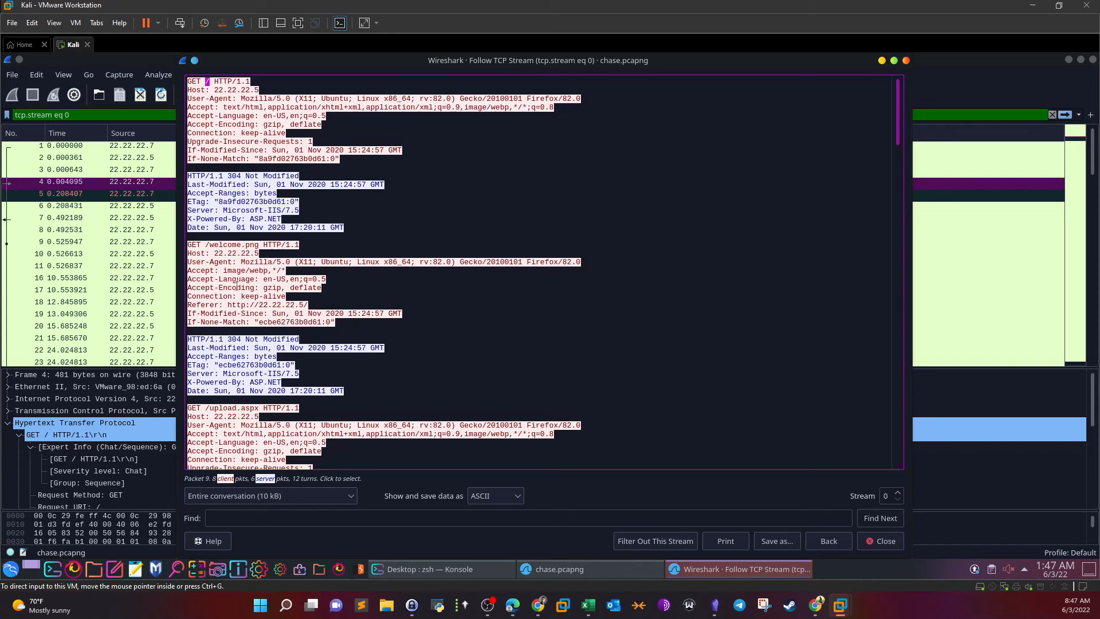
left_click_drag(205, 245, 258, 245)
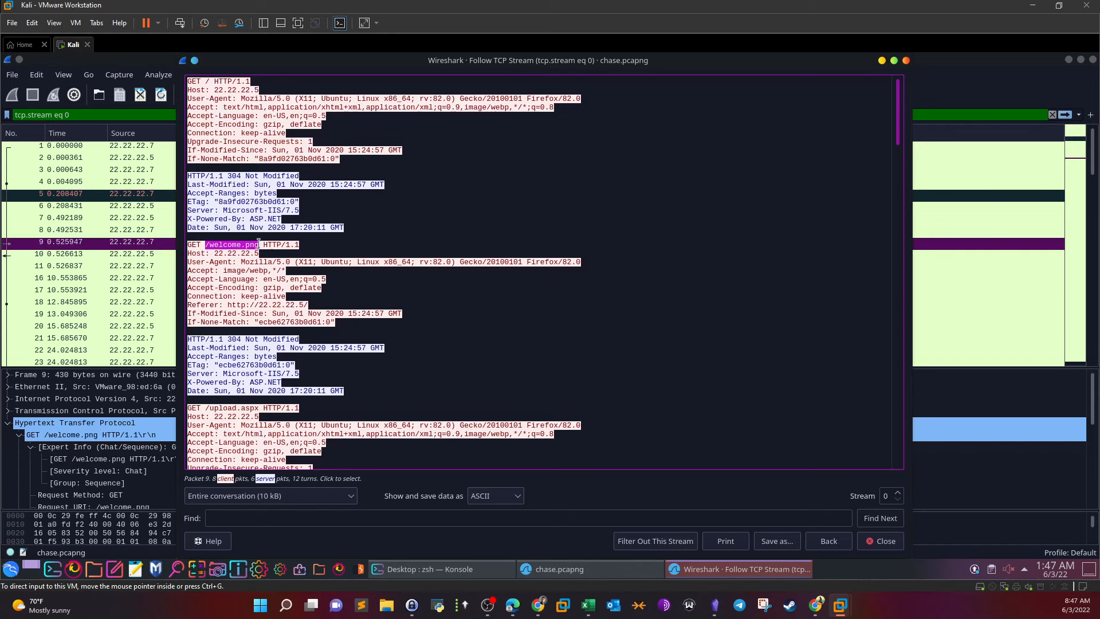
scroll(309, 267, "down", 10)
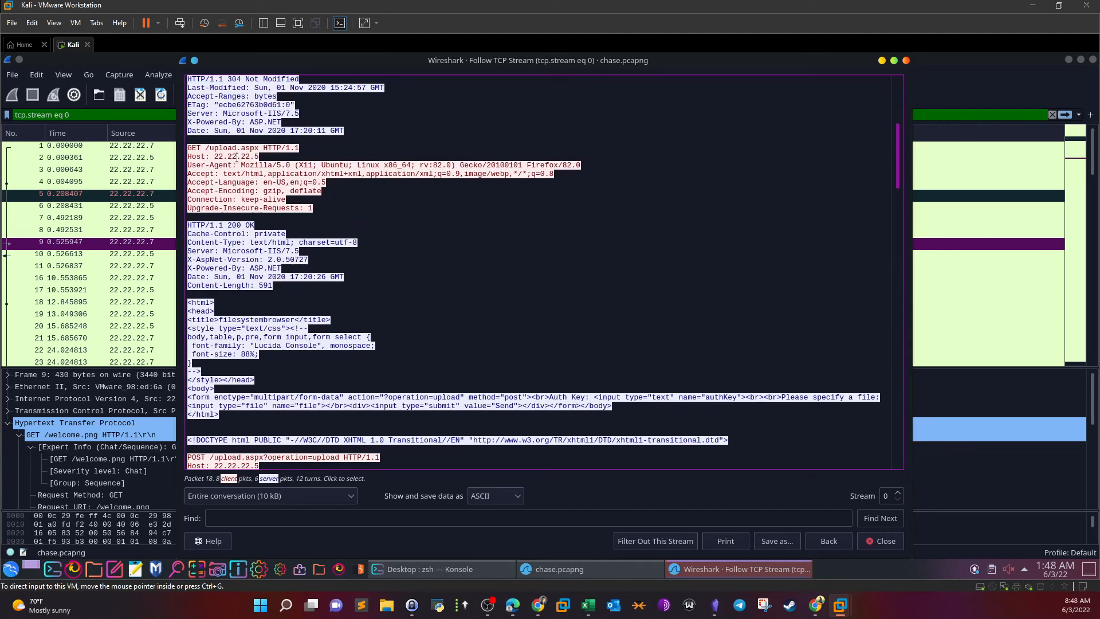
left_click_drag(206, 148, 258, 148)
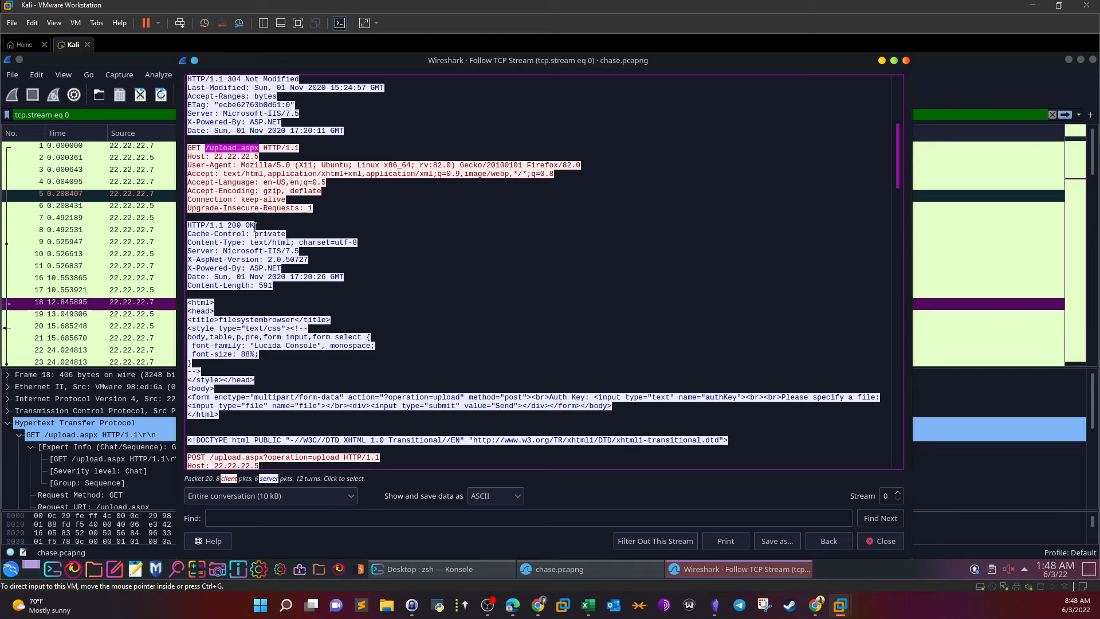
double_click(235, 224)
left_click_drag(250, 221, 255, 224)
Highlight the upload form's operation parameter, post method, authKey field and 'Please specify a file' prompt
scroll(266, 251, "down", 2)
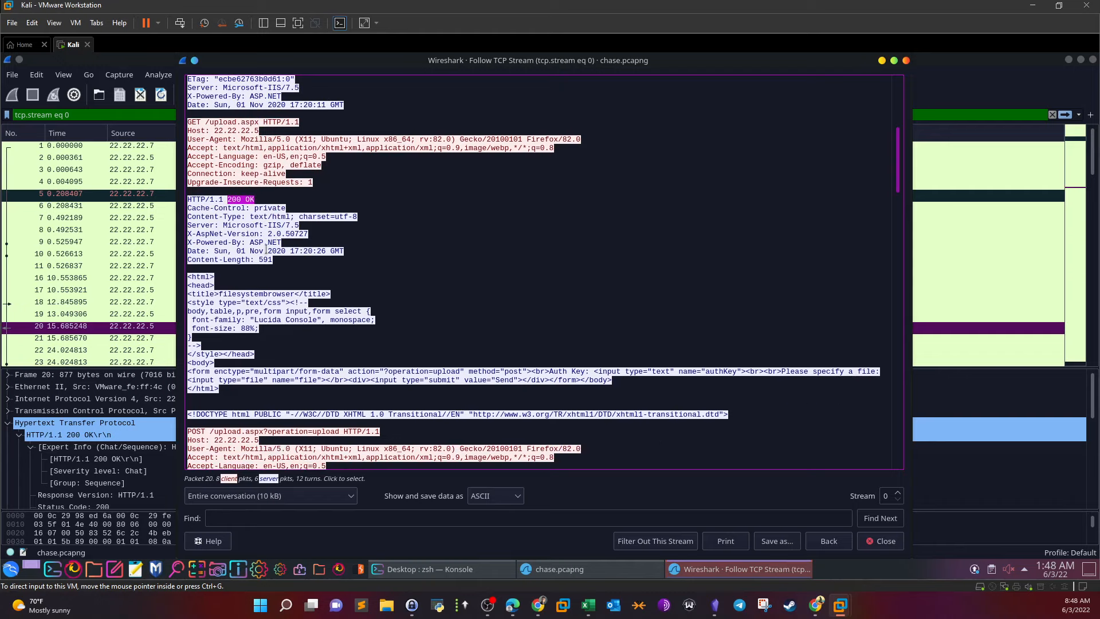
scroll(266, 247, "down", 1)
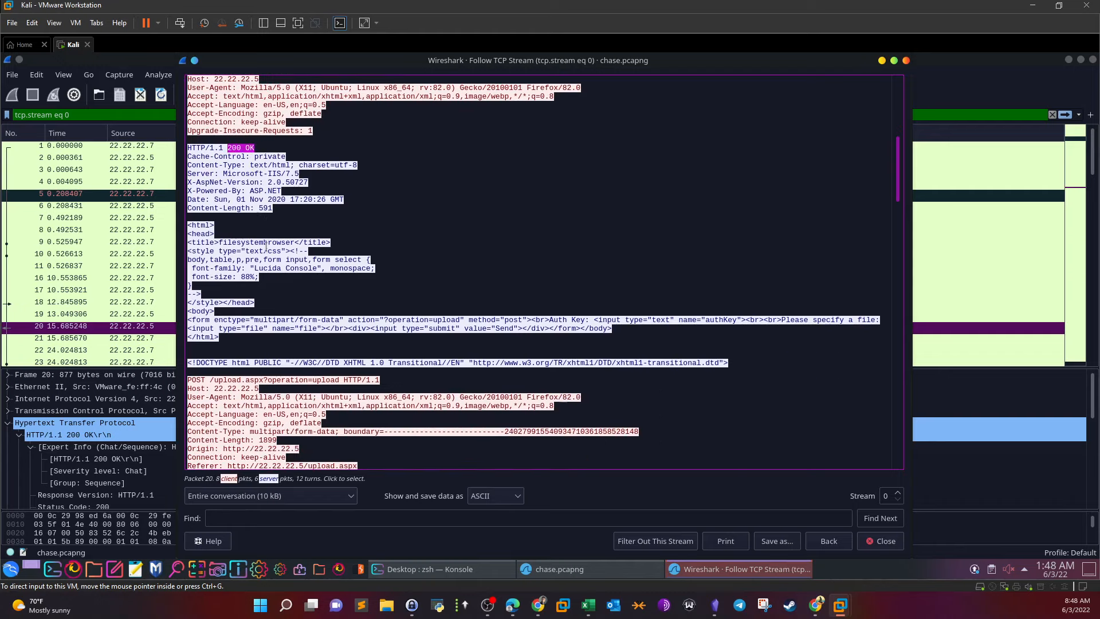
scroll(266, 247, "down", 1)
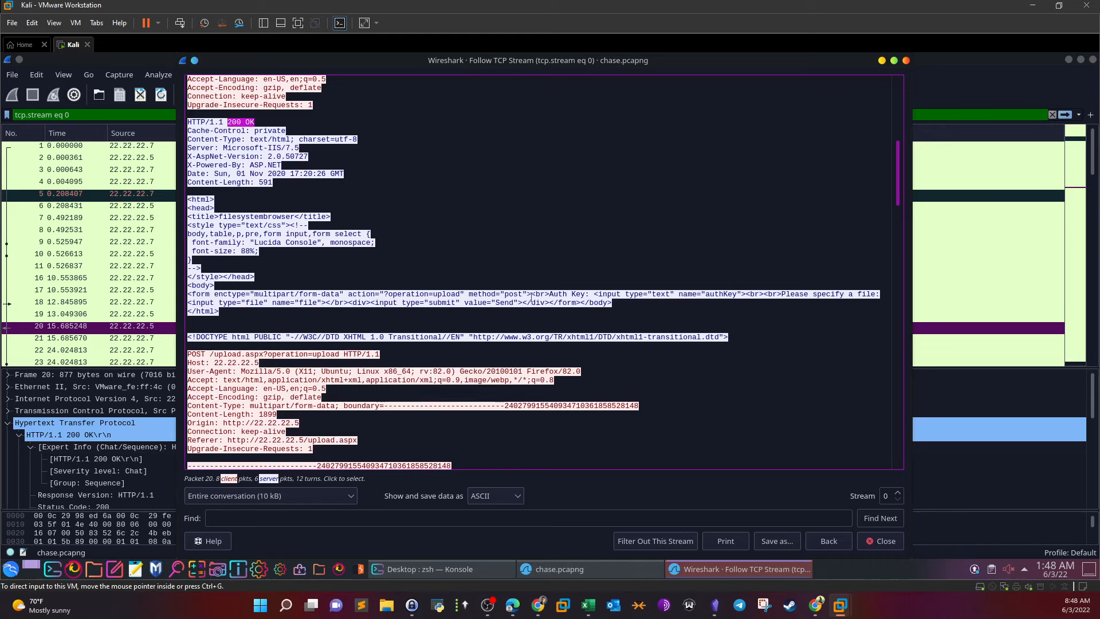
left_click_drag(389, 295, 430, 294)
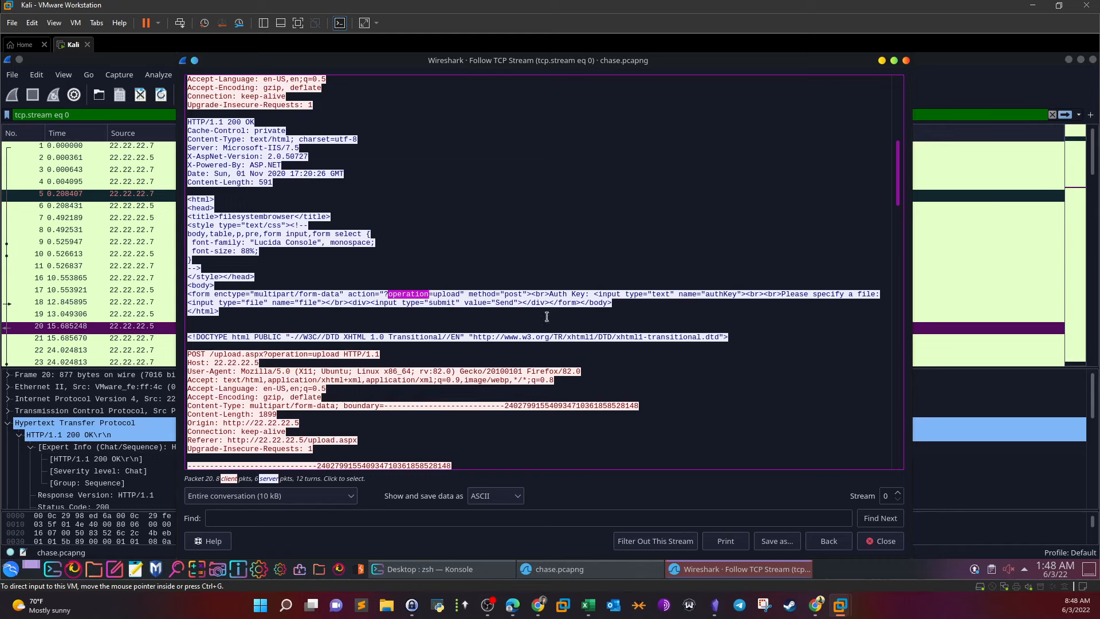
left_click_drag(504, 294, 523, 294)
left_click_drag(711, 294, 280, 303)
left_click_drag(513, 304, 876, 294)
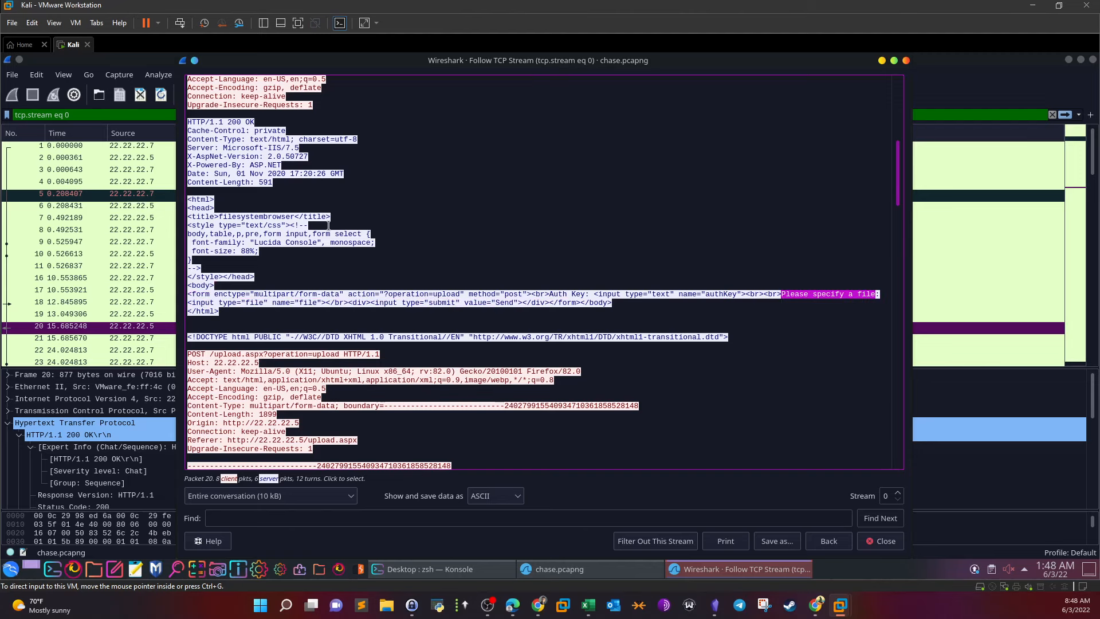
scroll(329, 229, "up", 1)
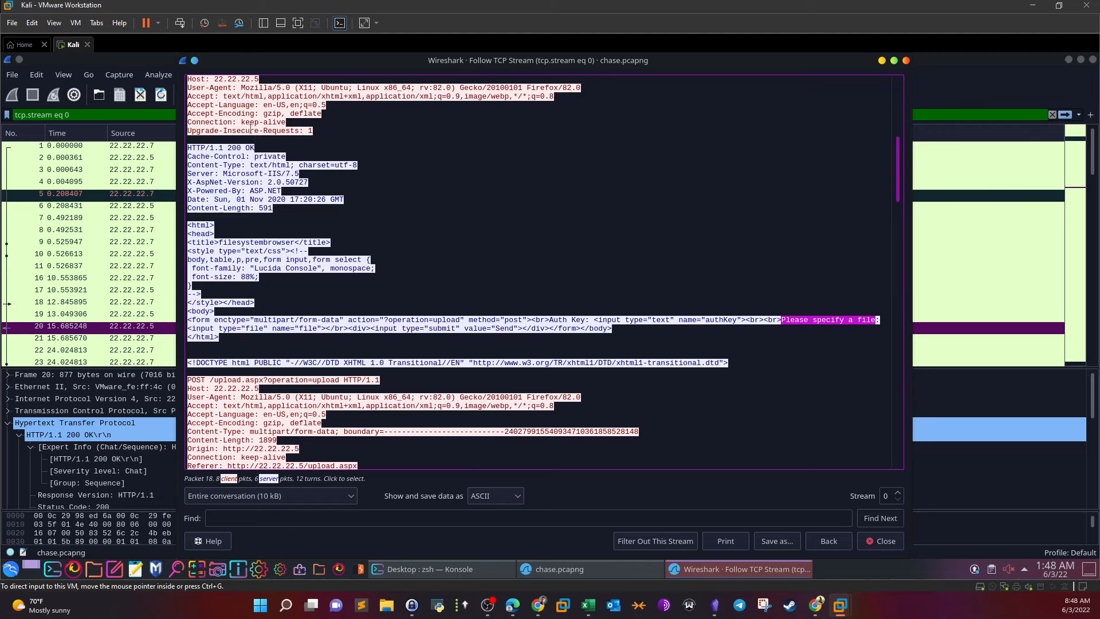
scroll(251, 129, "up", 1)
left_click_drag(213, 96, 228, 95)
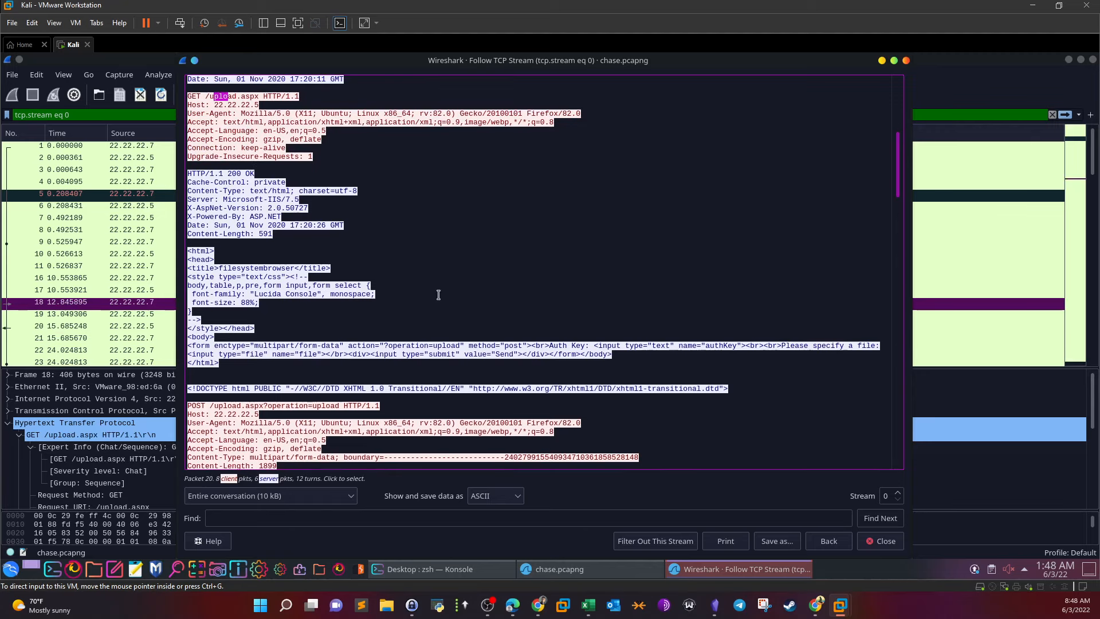
left_click(484, 321)
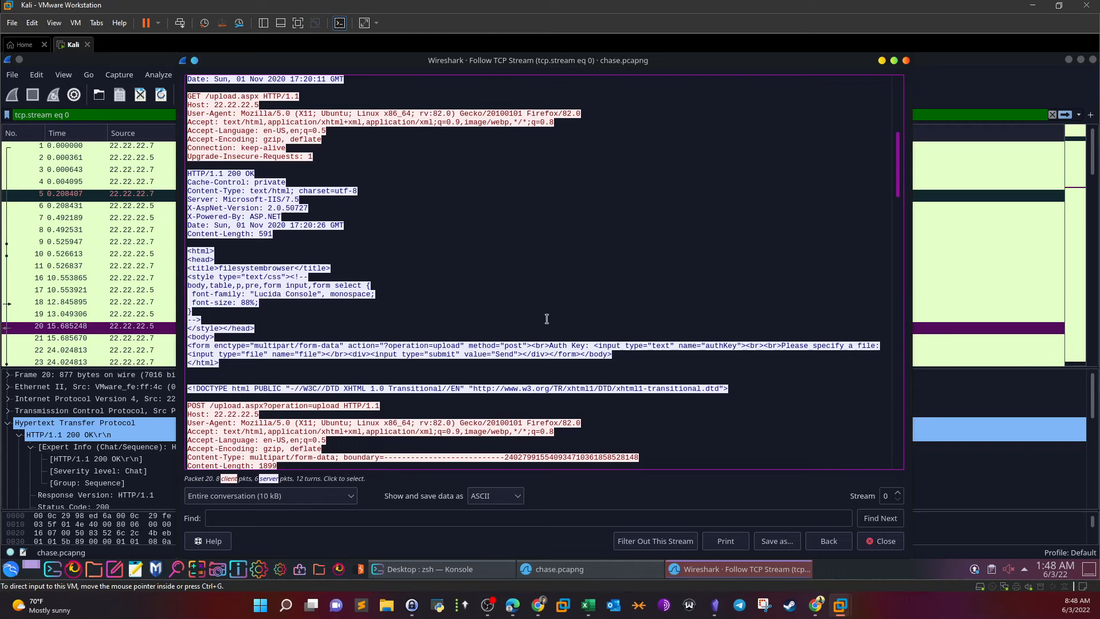
left_click_drag(782, 345, 882, 345)
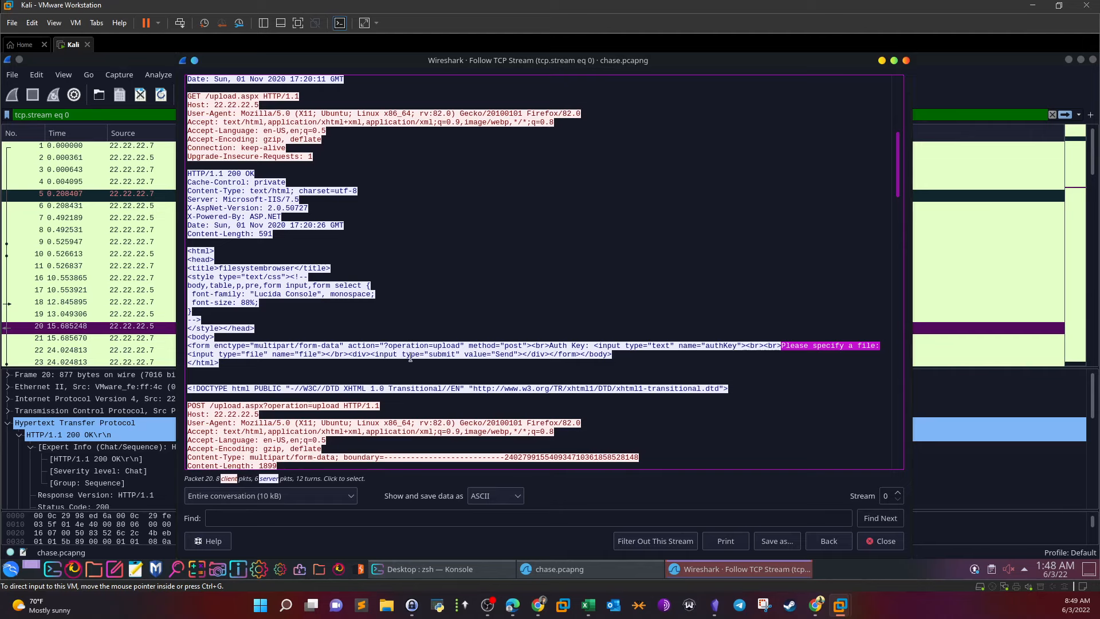
Highlight the form's operation parameter and the operation=upload query of the POST request
left_click_drag(388, 344, 423, 345)
scroll(317, 291, "down", 4)
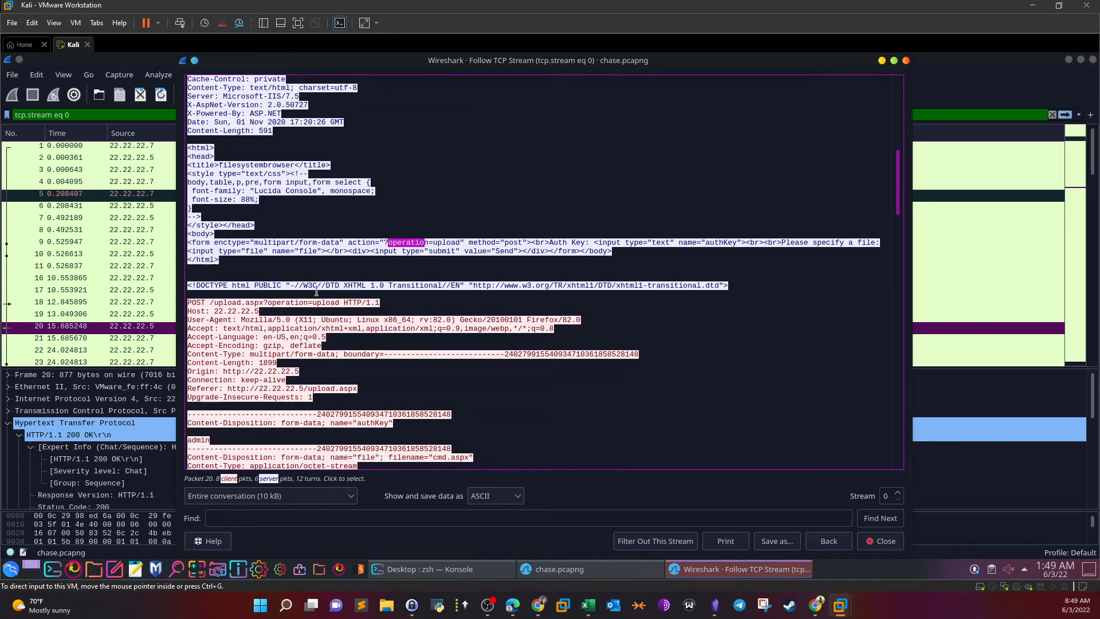
scroll(317, 291, "down", 1)
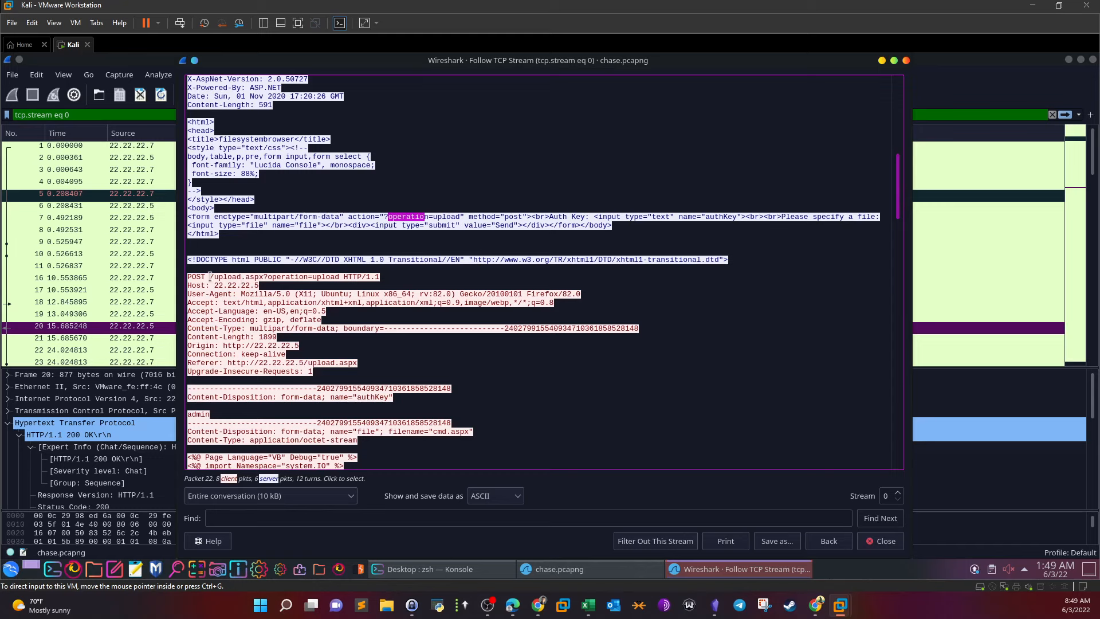
left_click_drag(210, 276, 329, 277)
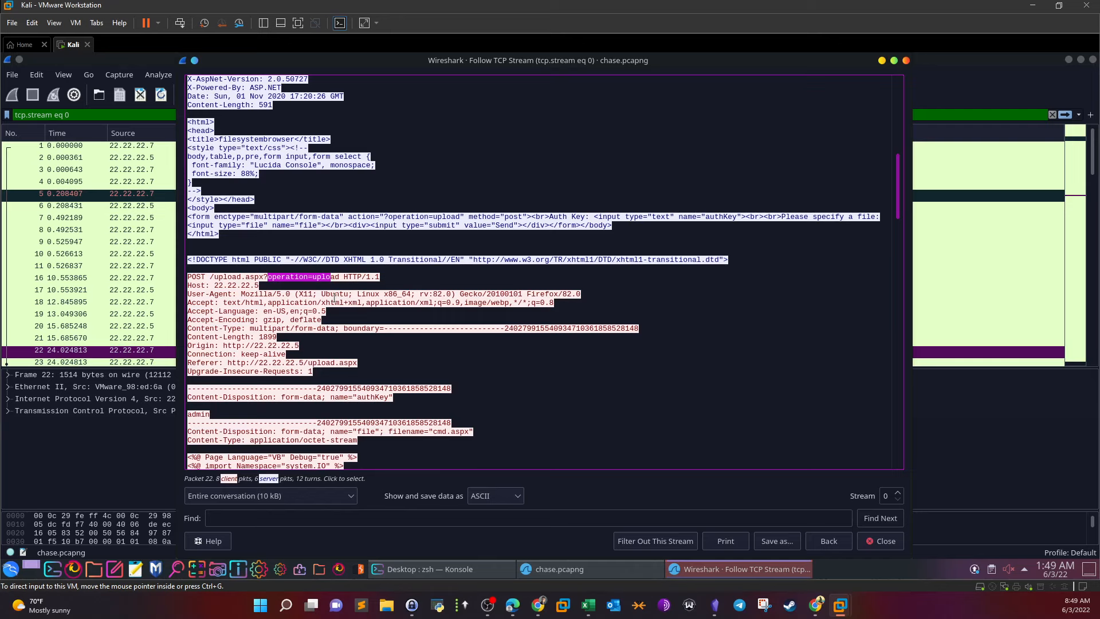
scroll(334, 297, "down", 1)
scroll(335, 296, "down", 1)
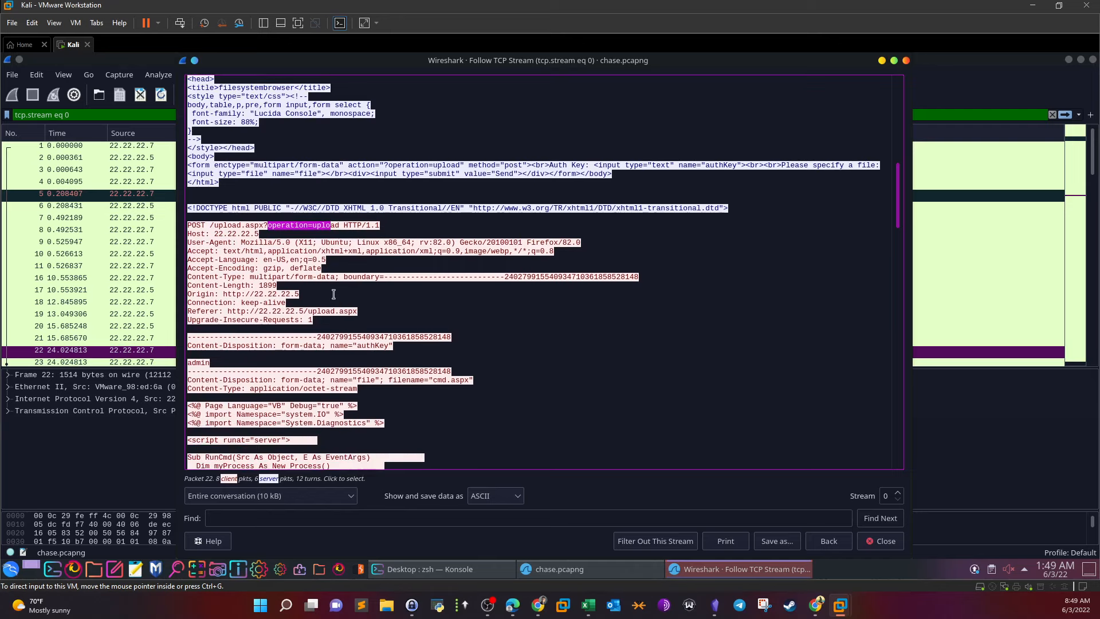
scroll(334, 295, "down", 1)
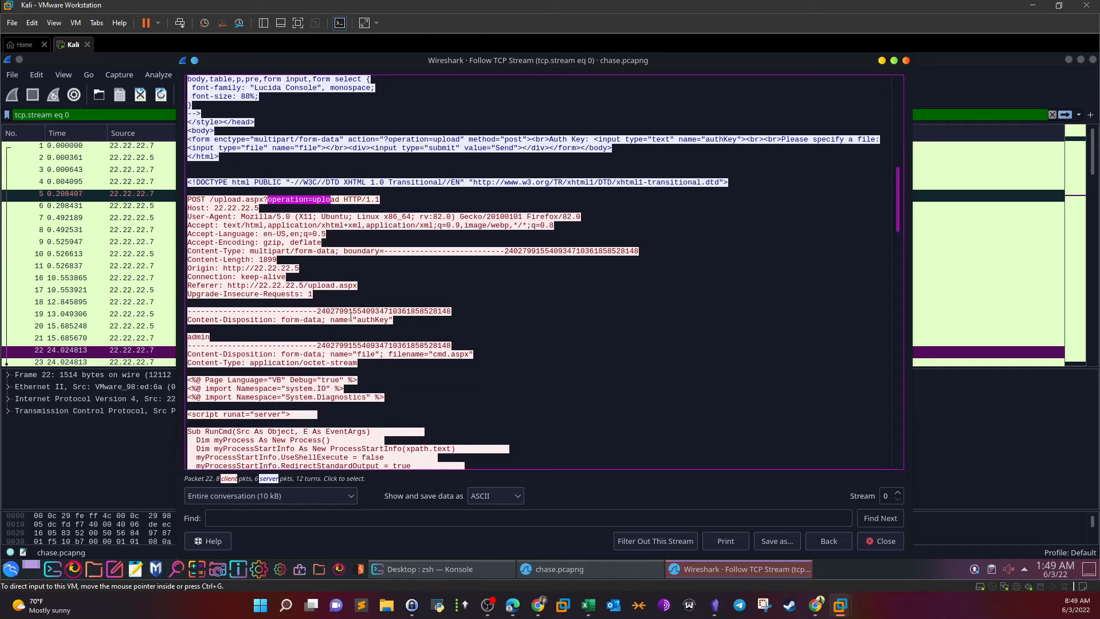
Highlight the uploaded filename cmd.aspx and the submitted auth key value
left_click_drag(389, 354, 473, 354)
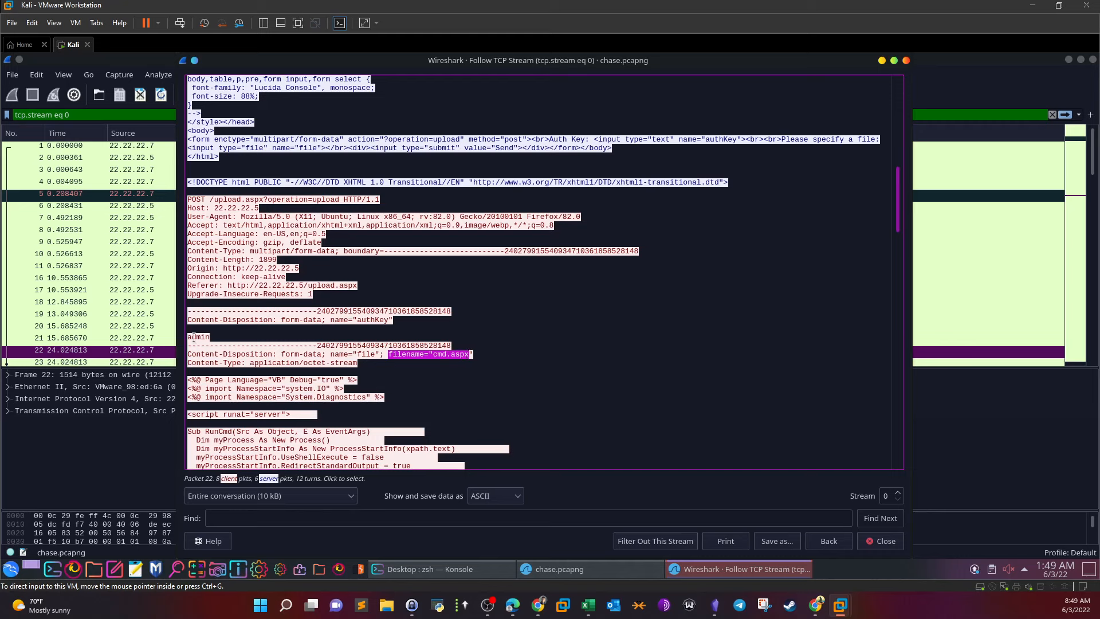
left_click_drag(211, 337, 186, 338)
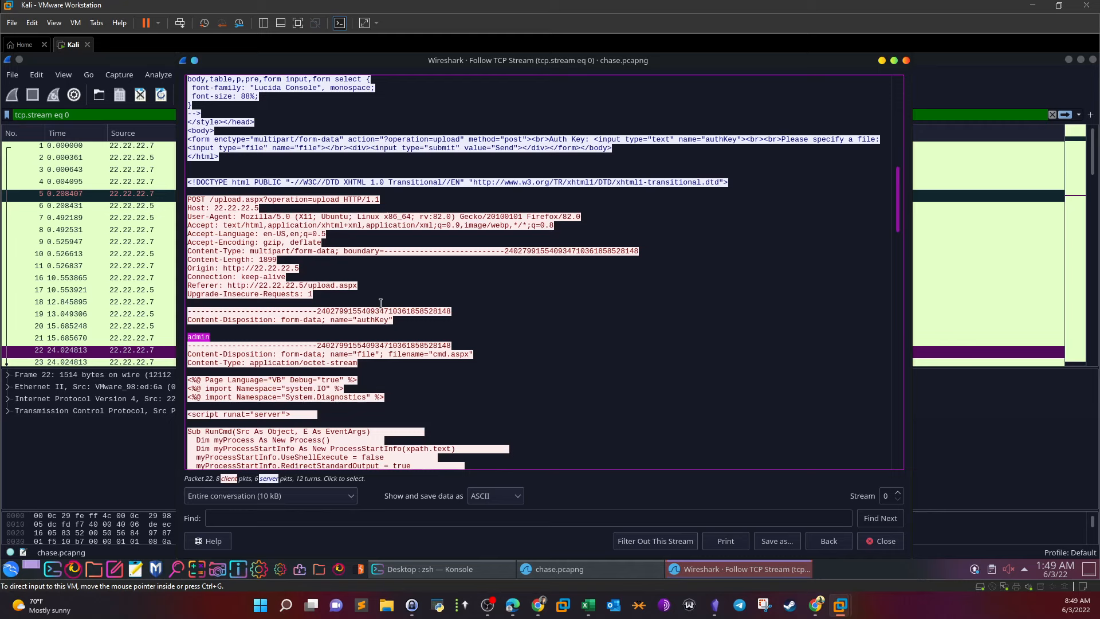
left_click_drag(333, 320, 410, 320)
left_click(243, 337)
double_click(184, 337)
left_click_drag(434, 354, 455, 354)
scroll(396, 289, "down", 11)
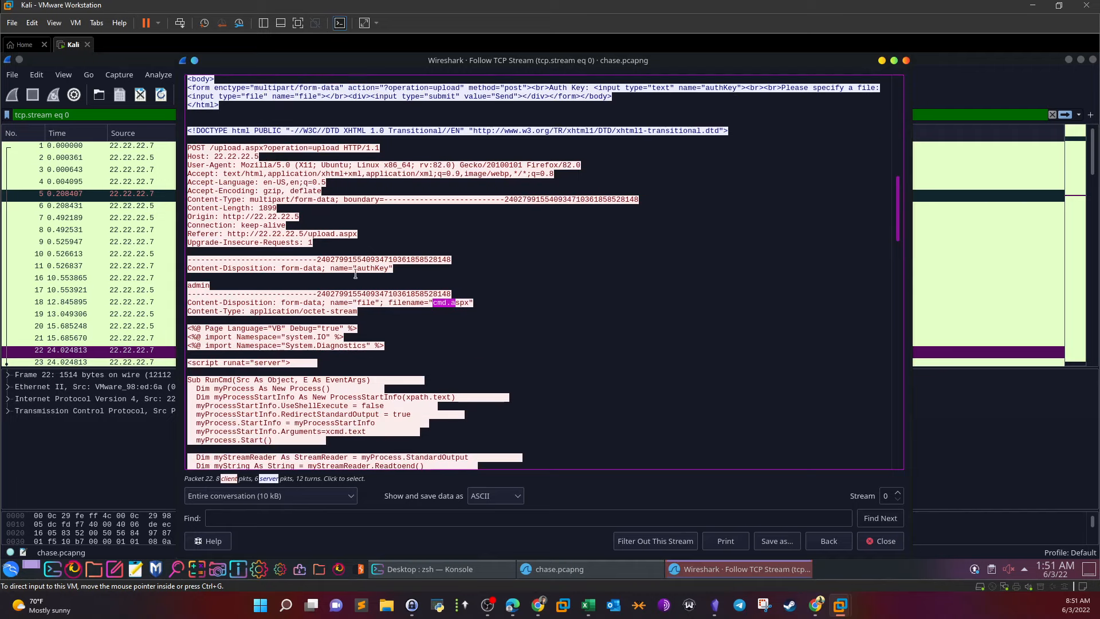
scroll(356, 276, "down", 2)
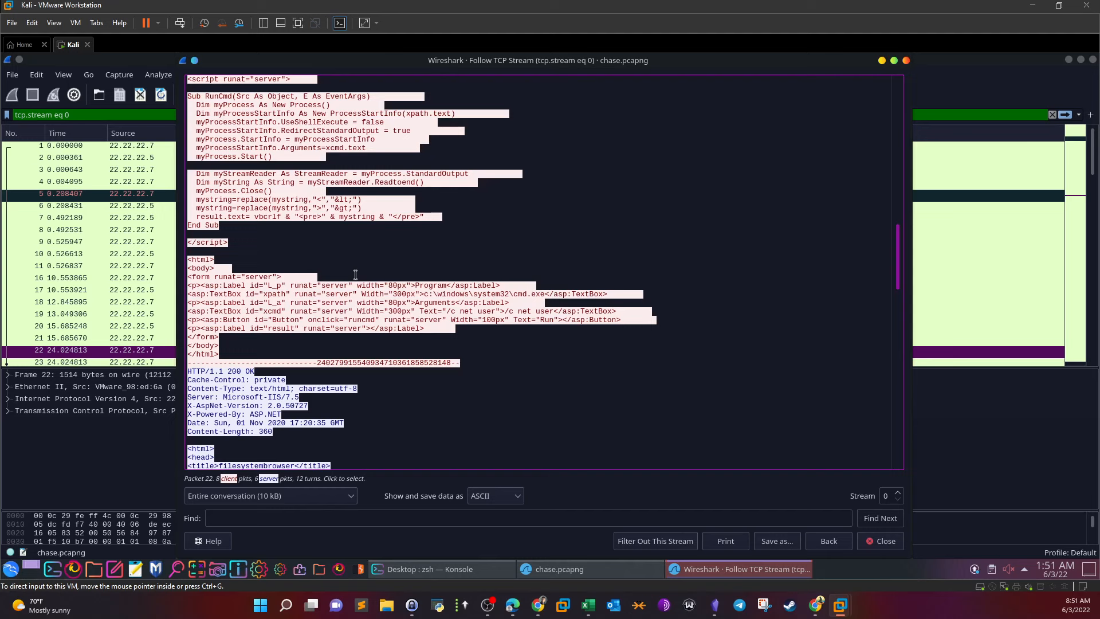
scroll(333, 270, "down", 7)
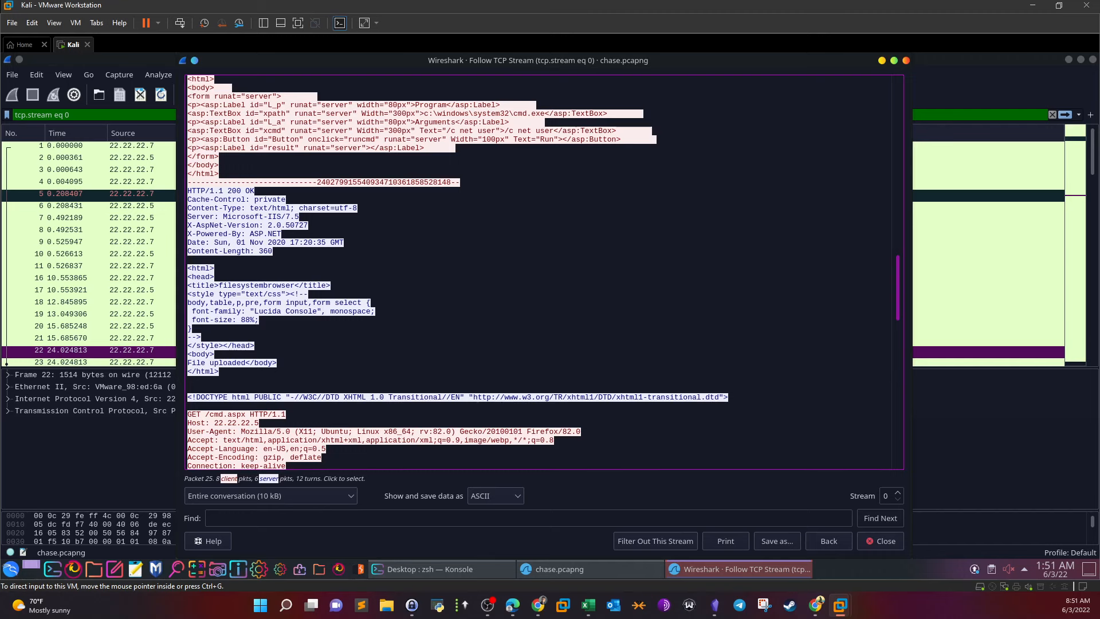
left_click_drag(246, 363, 179, 363)
scroll(377, 299, "down", 1)
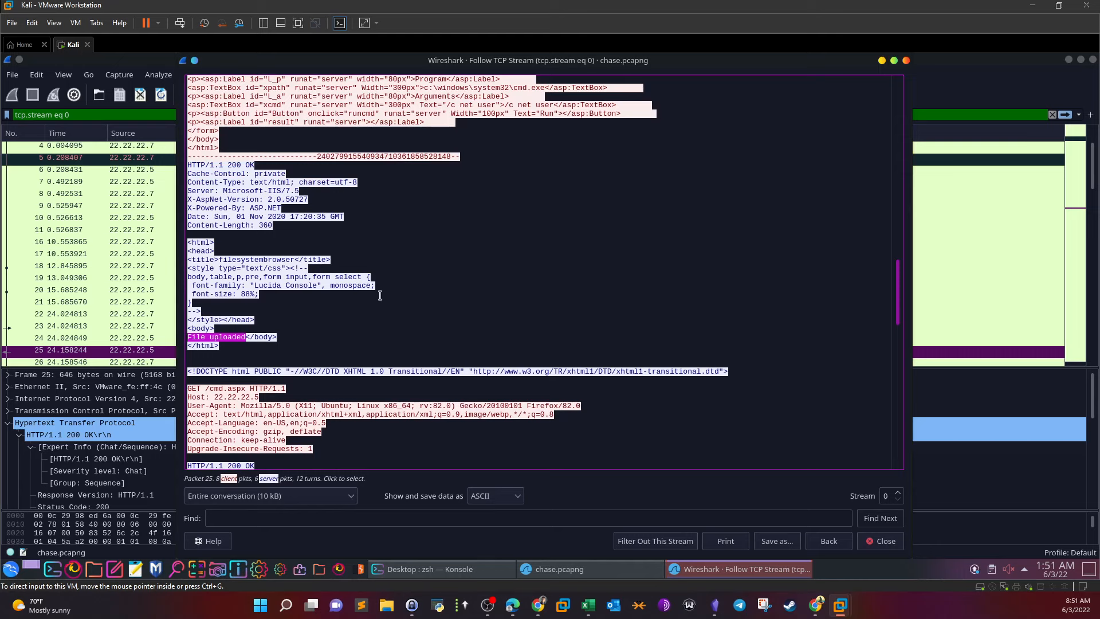
scroll(380, 295, "down", 3)
left_click_drag(205, 311, 224, 312)
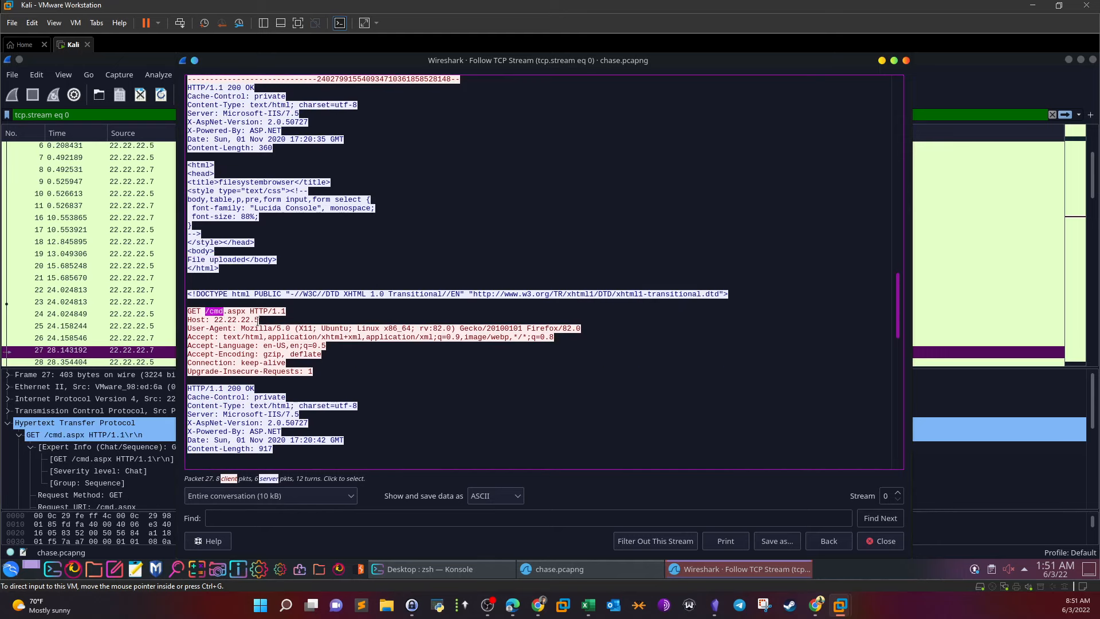
scroll(262, 323, "down", 3)
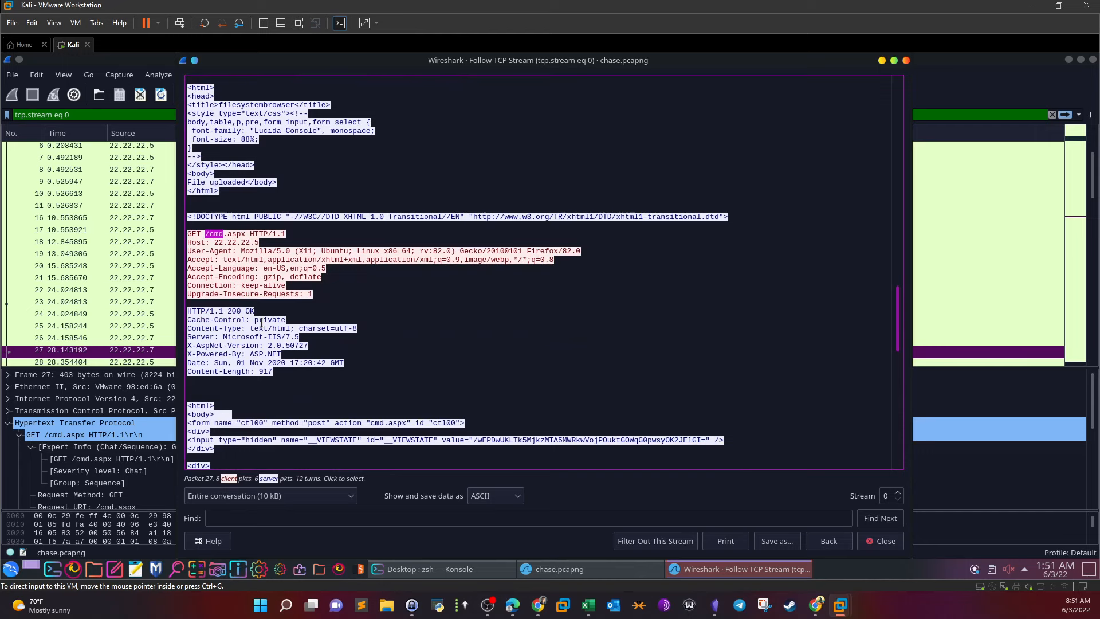
scroll(261, 324, "down", 4)
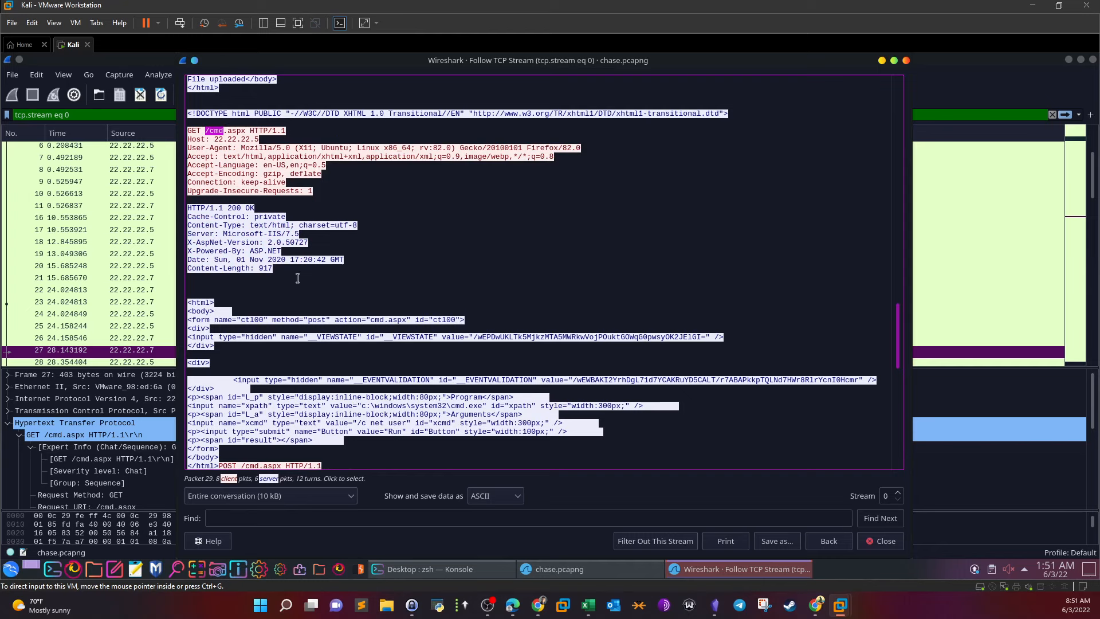
scroll(297, 278, "down", 2)
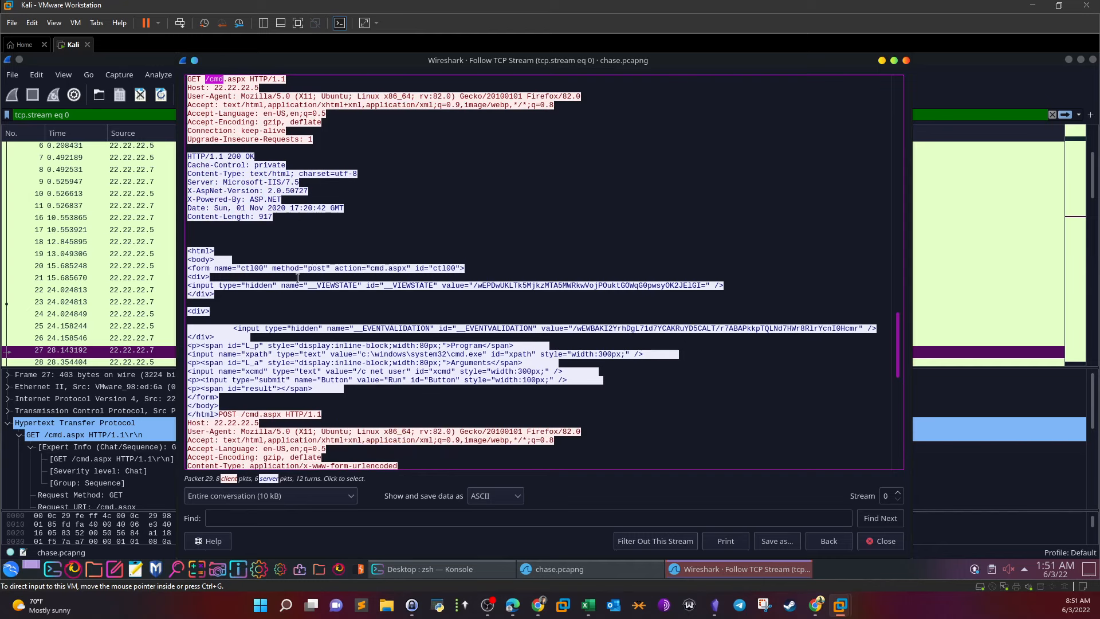
scroll(298, 278, "down", 1)
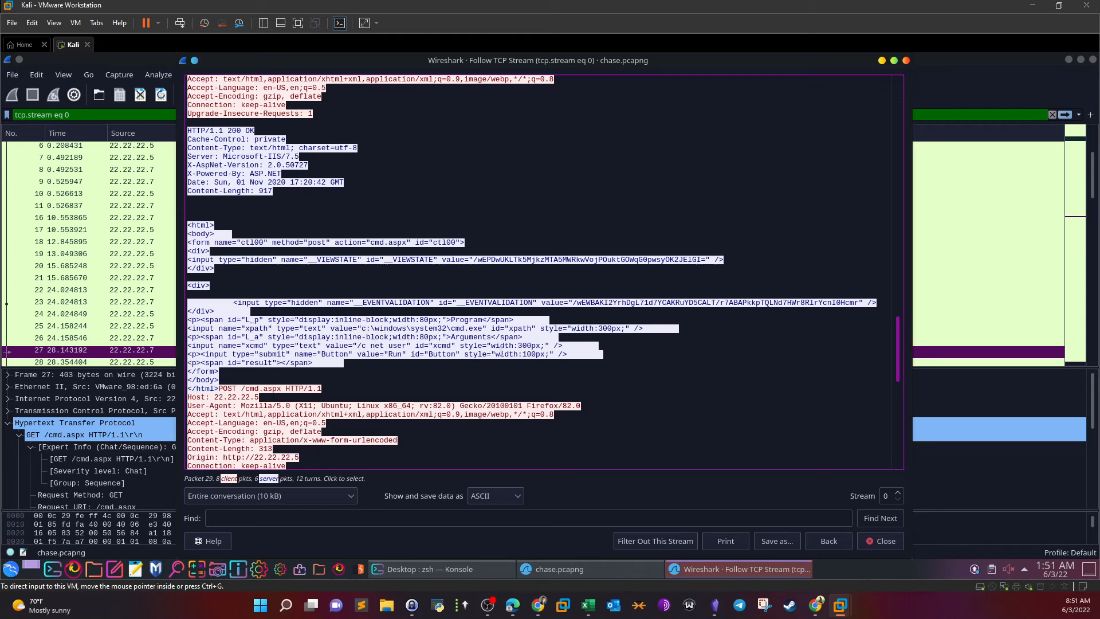
scroll(365, 311, "down", 4)
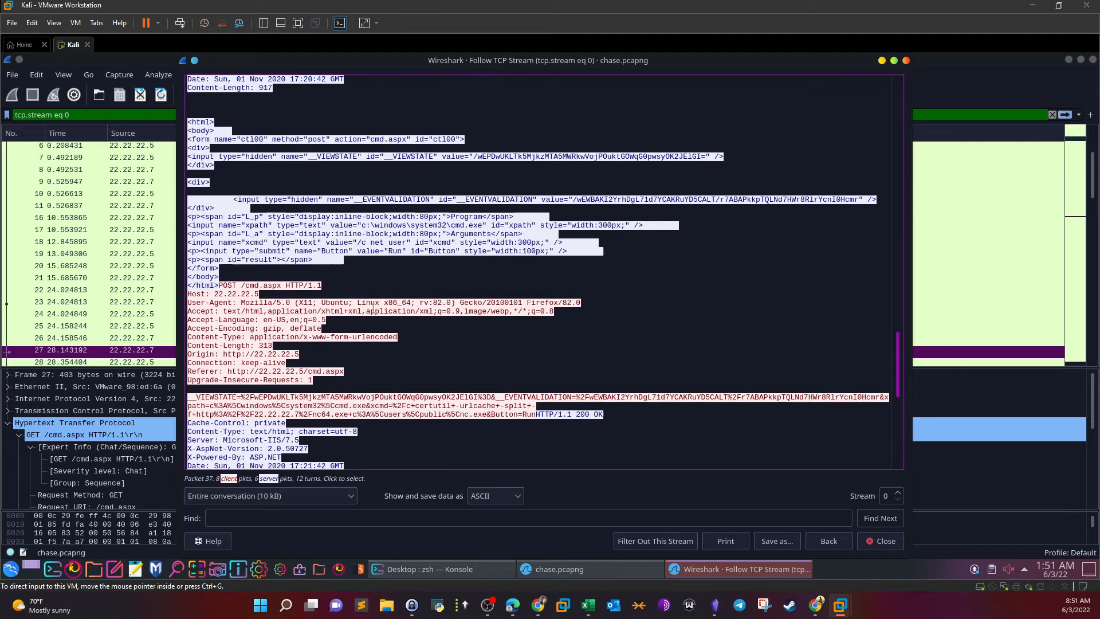
left_click_drag(224, 285, 259, 291)
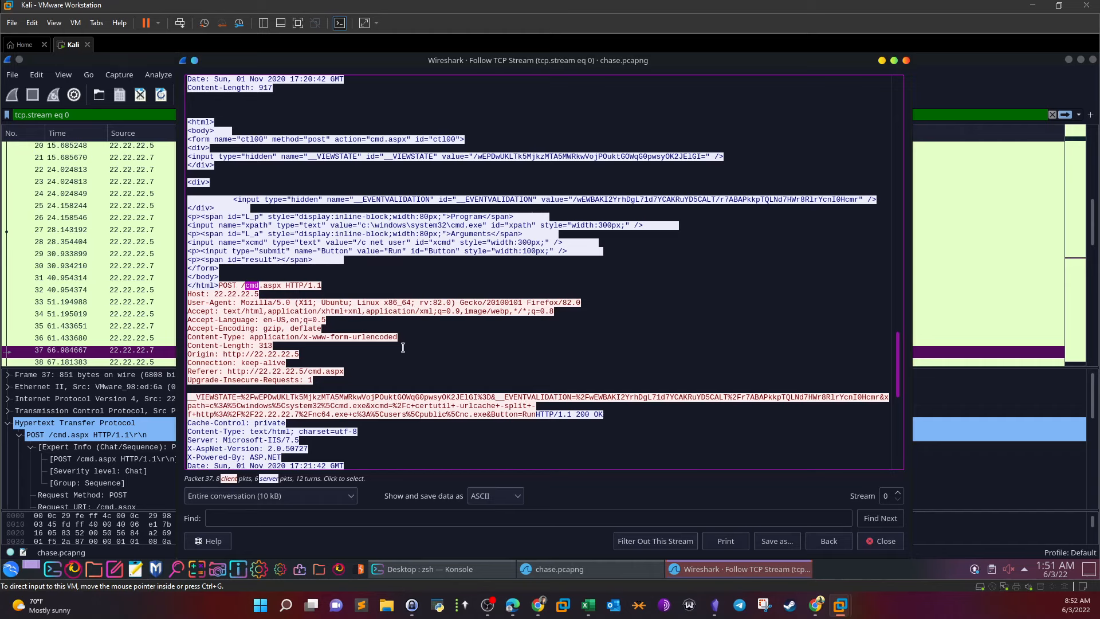
scroll(404, 348, "down", 1)
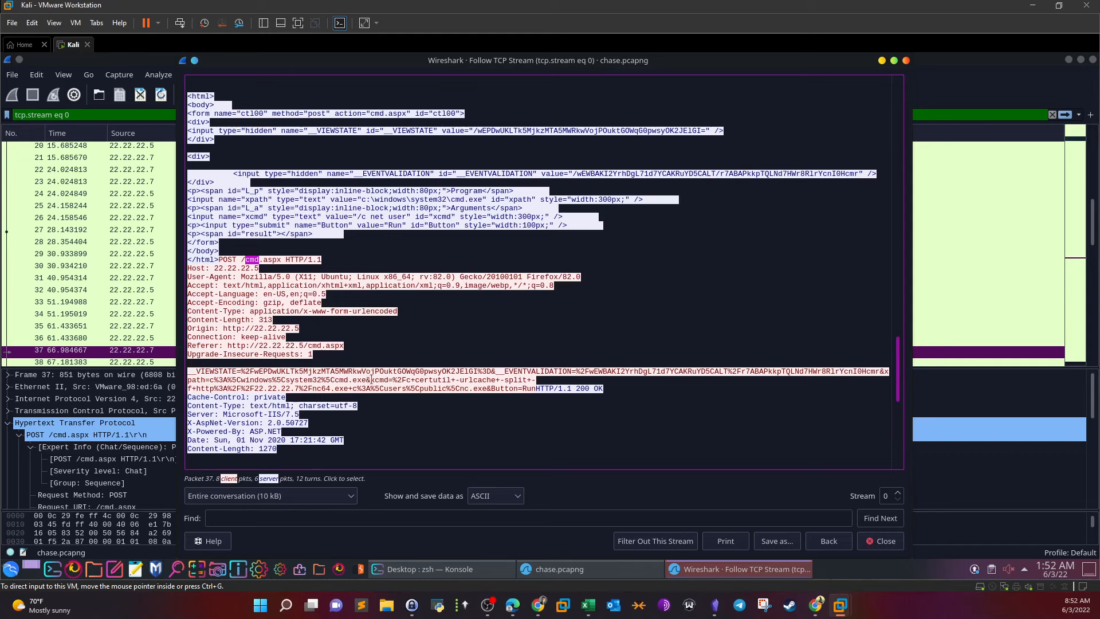
left_click_drag(375, 380, 454, 381)
left_click(479, 379)
left_click_drag(479, 380, 521, 379)
left_click_drag(205, 390, 299, 389)
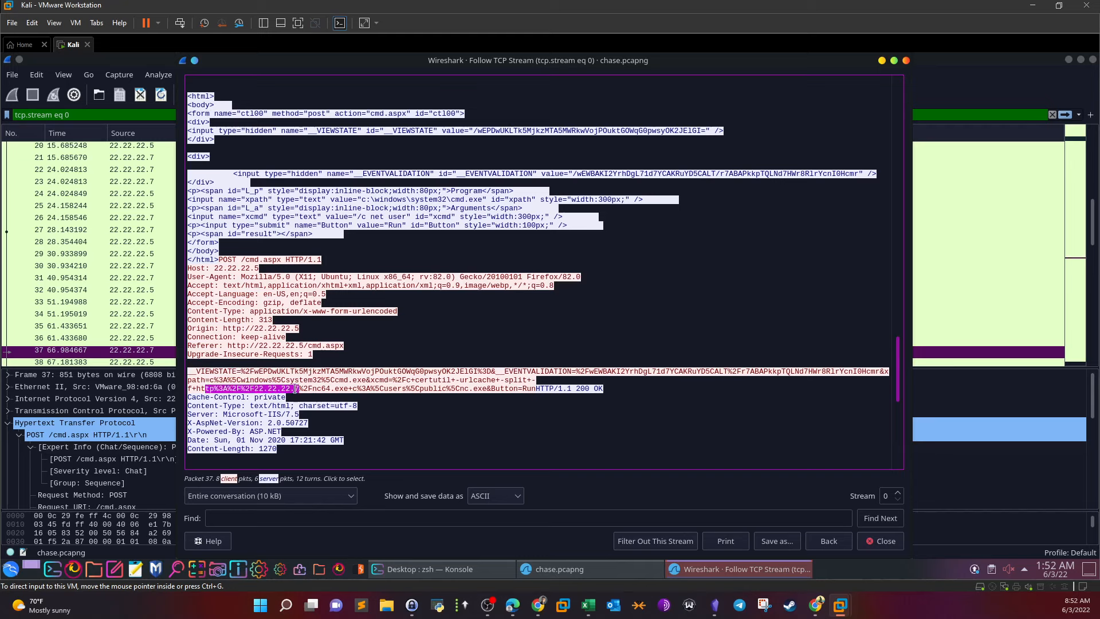
left_click(298, 389)
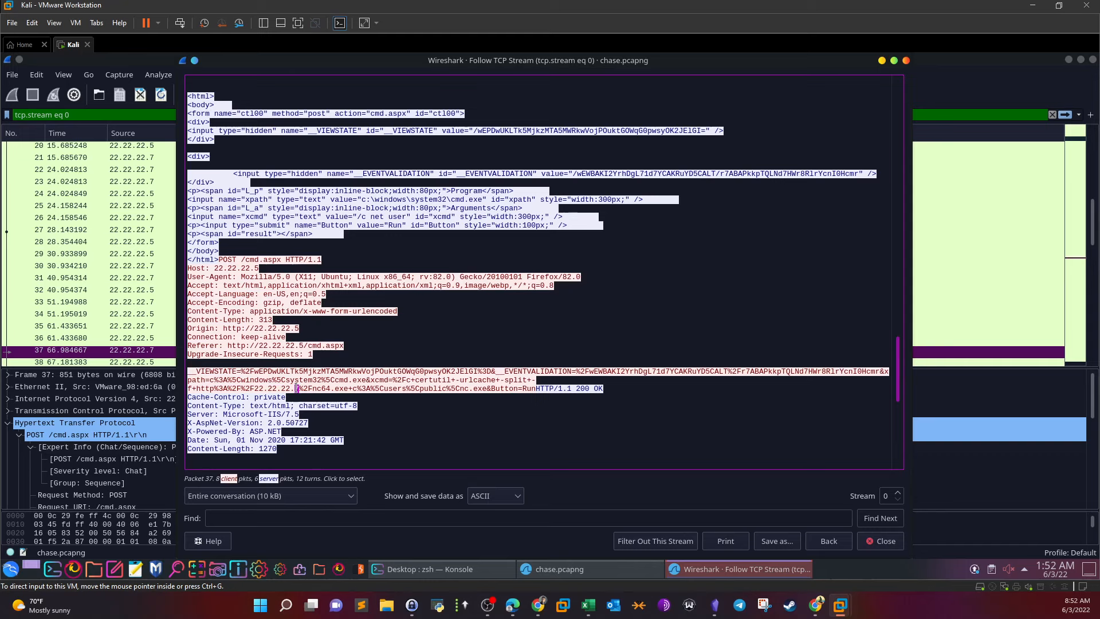
left_click_drag(296, 389, 299, 389)
left_click_drag(317, 389, 344, 389)
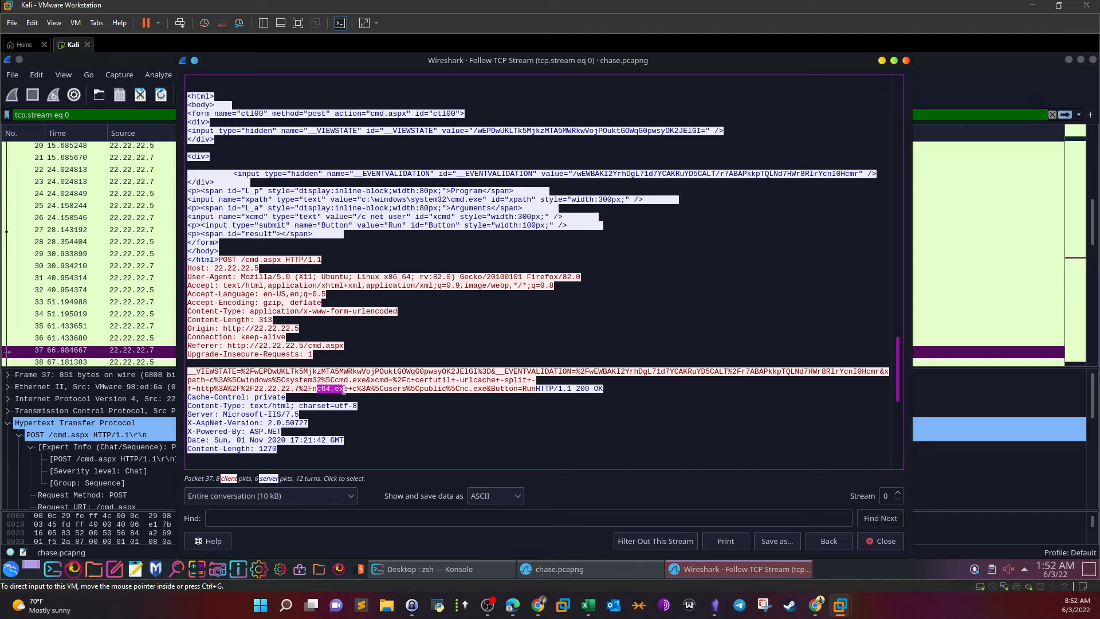
left_click(401, 389)
left_click_drag(424, 389, 525, 389)
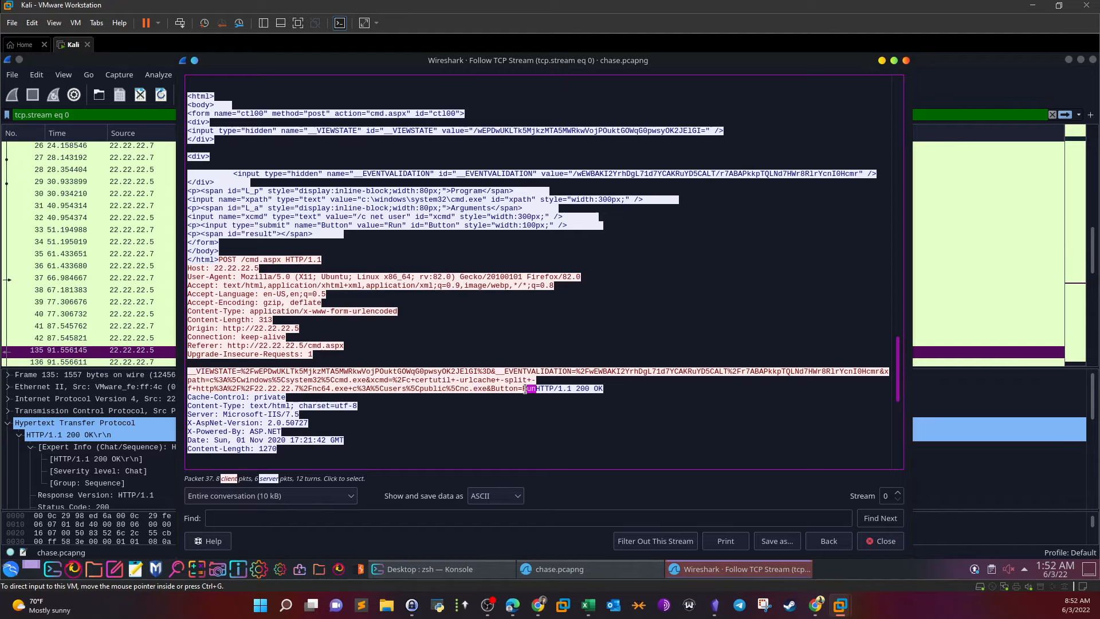
scroll(467, 303, "down", 5)
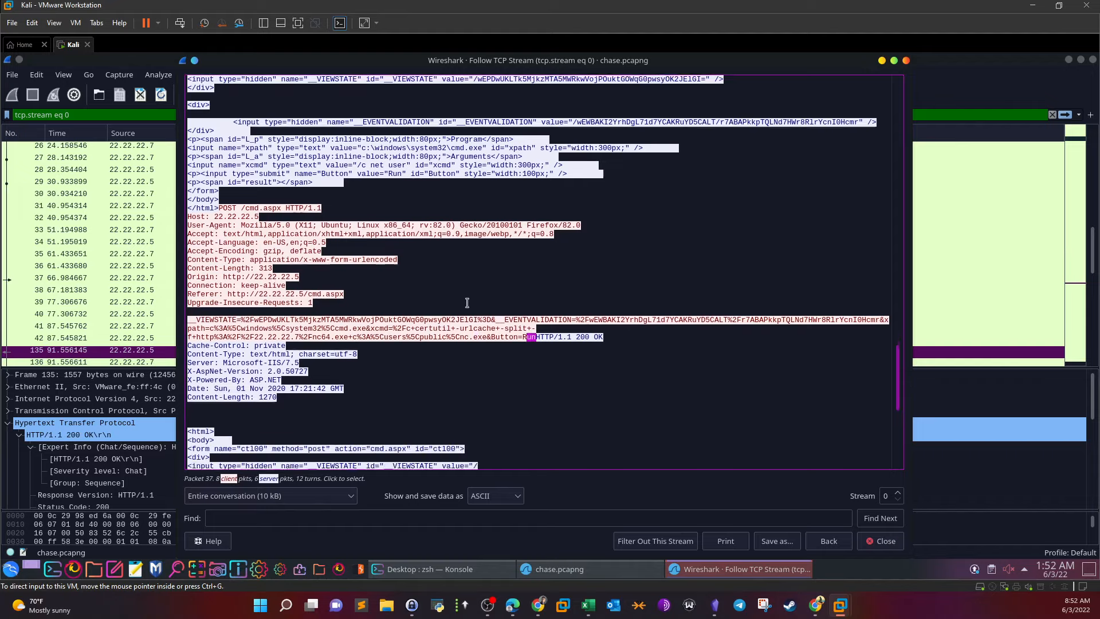
scroll(467, 302, "down", 2)
scroll(467, 302, "down", 4)
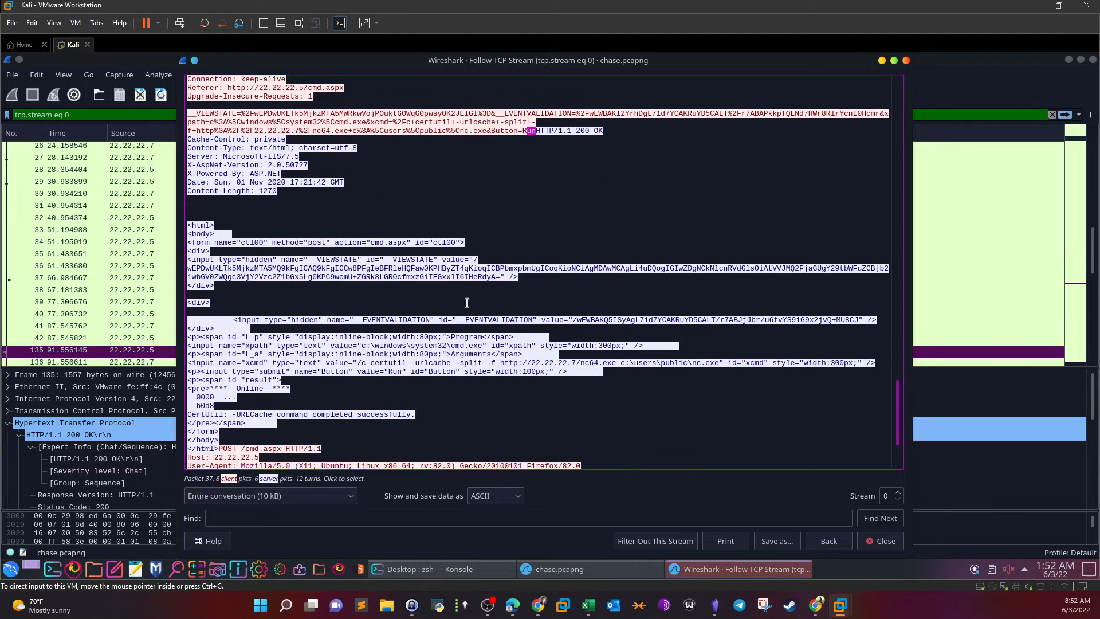
left_click_drag(417, 390, 190, 389)
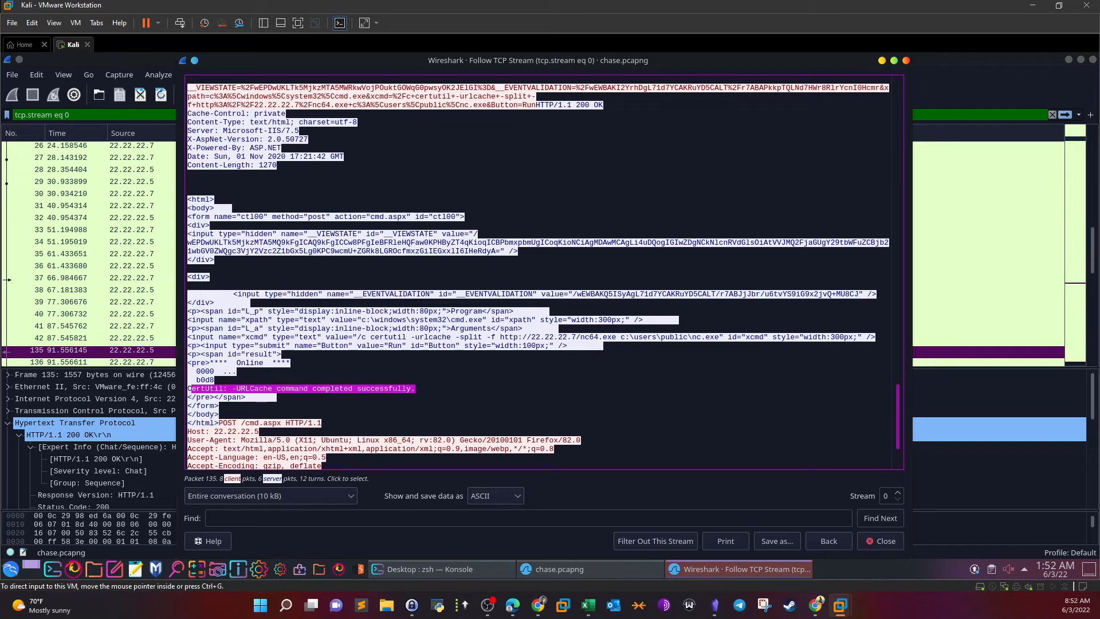
scroll(357, 305, "up", 4)
scroll(357, 305, "up", 2)
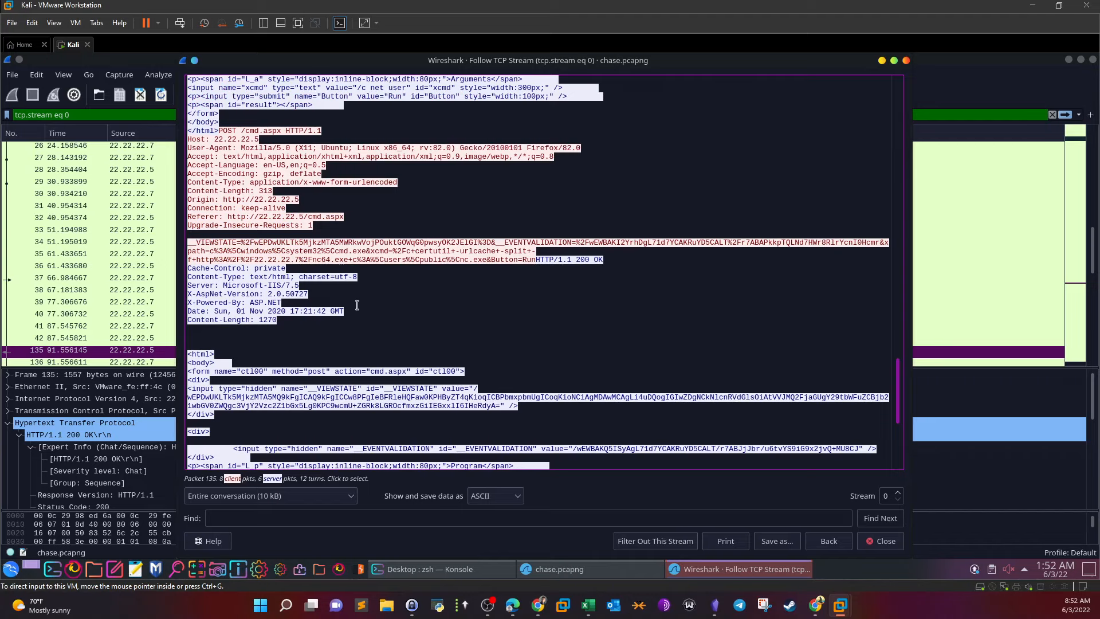
scroll(554, 283, "down", 3)
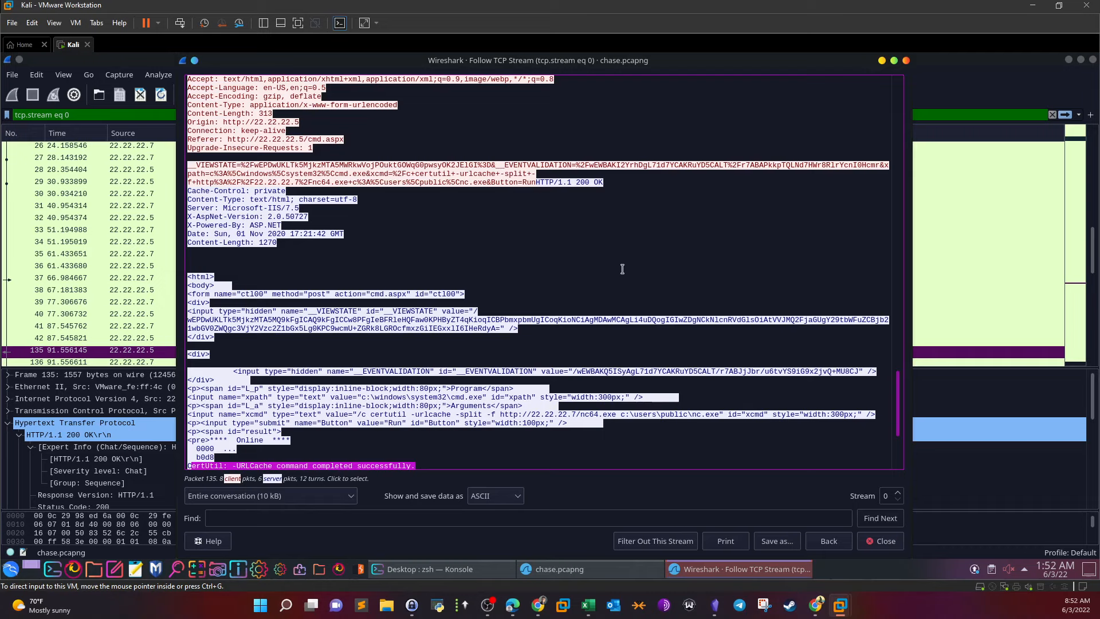
scroll(622, 269, "down", 1)
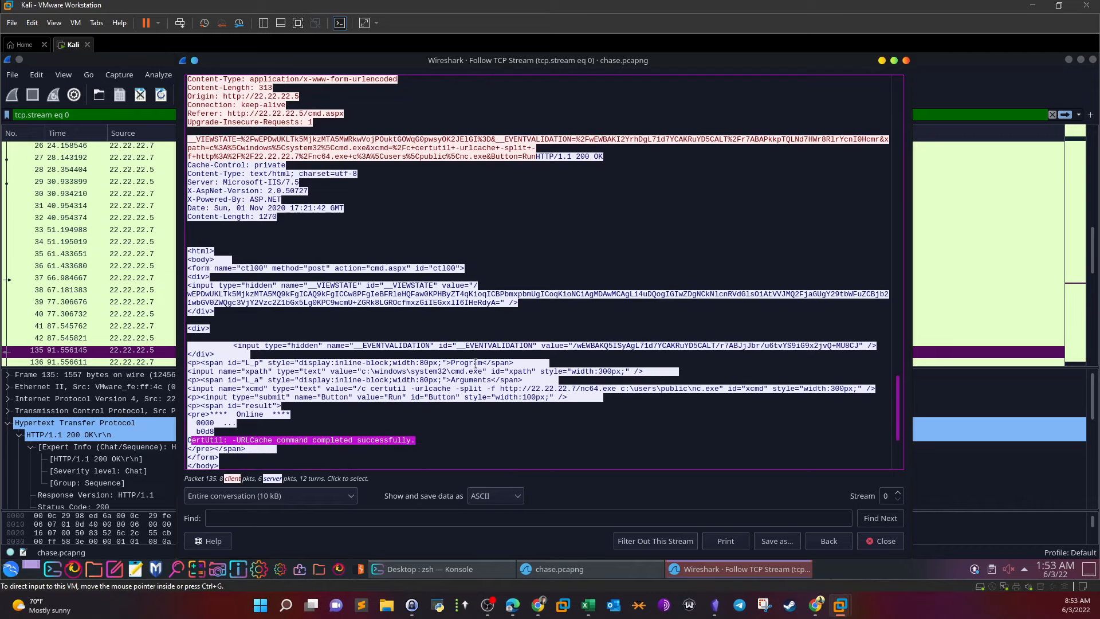
scroll(475, 363, "down", 1)
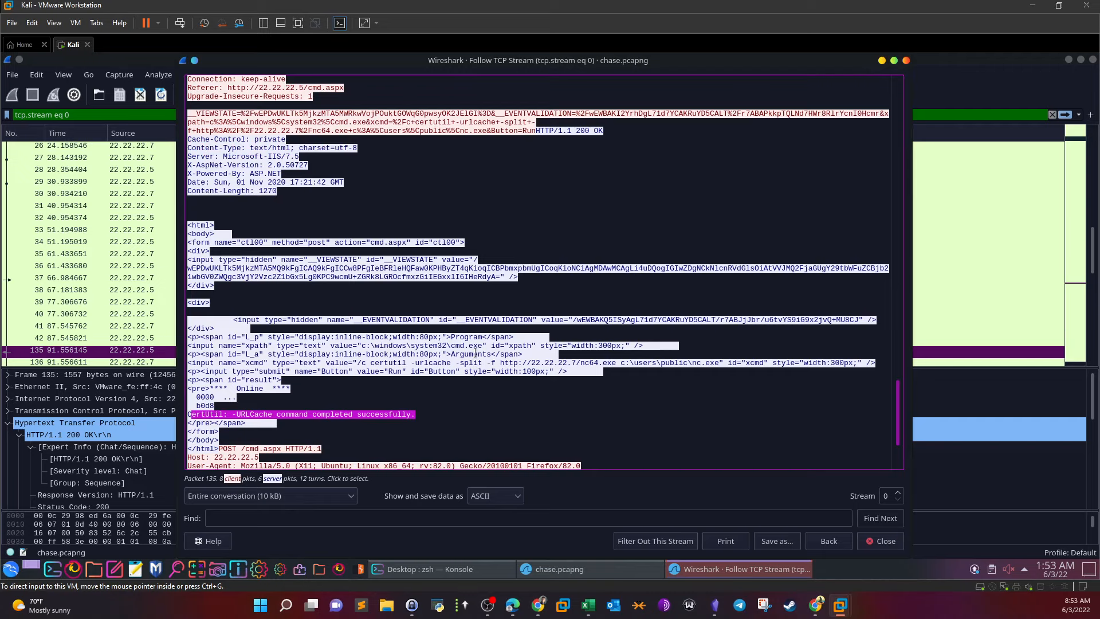
scroll(405, 240, "down", 3)
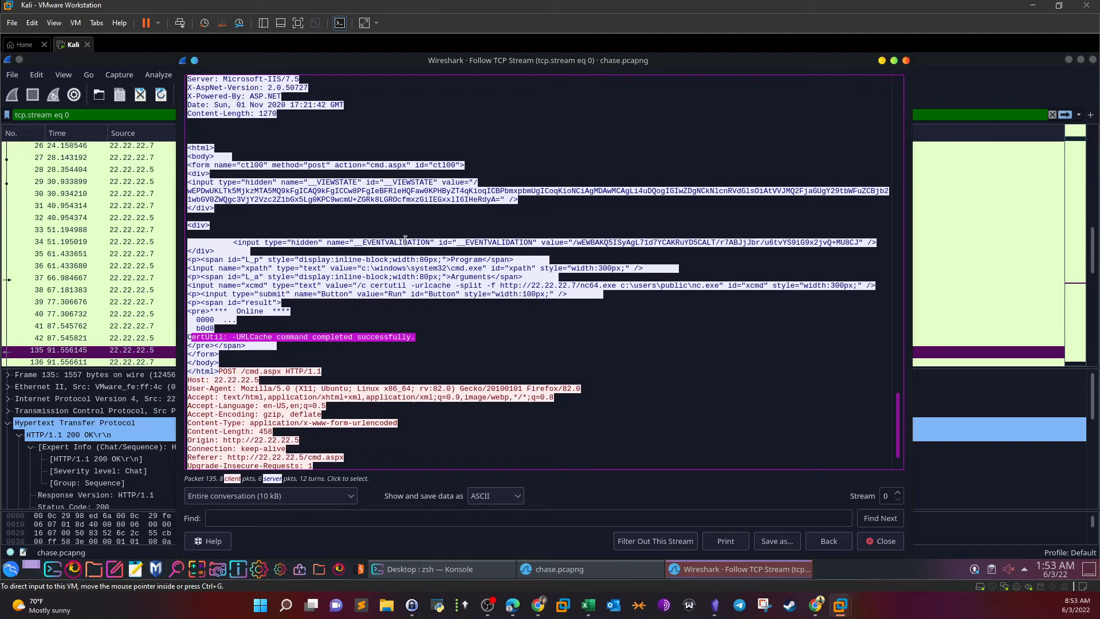
scroll(405, 240, "down", 2)
Highlight the final POST to cmd.aspx, its xcmd parameter and the public\nc.exe path
left_click_drag(223, 328, 274, 328)
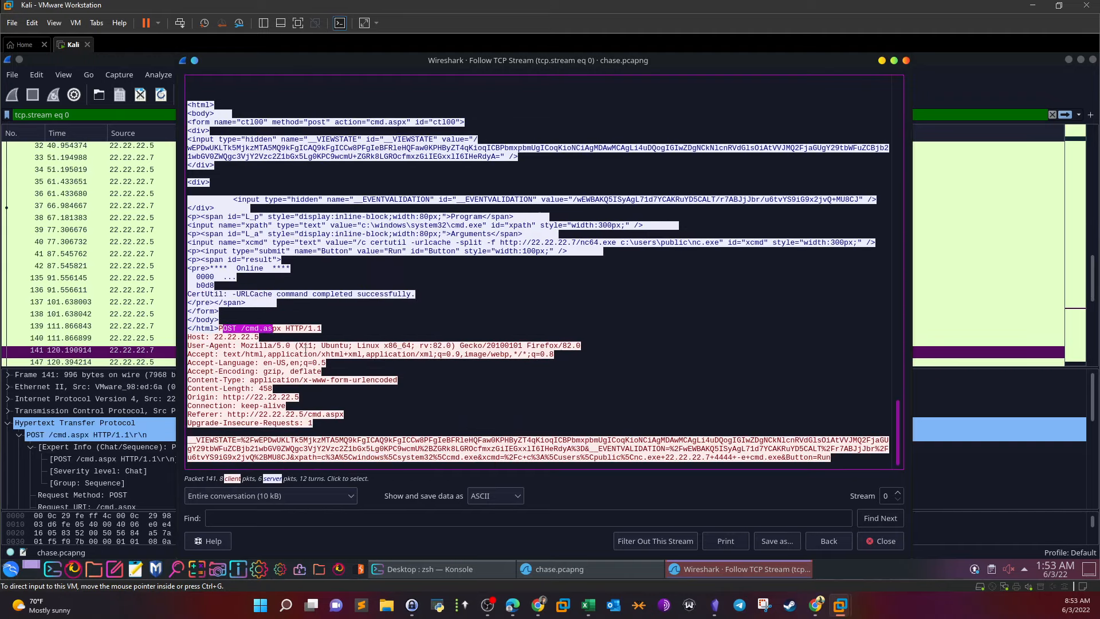
left_click(520, 340)
left_click_drag(487, 457, 502, 459)
left_click(514, 459)
left_click_drag(603, 458, 625, 458)
left_click(636, 458)
Highlight callback 22.22.22.7, port 4444 and -e cmd.exe, then close the stream and select the tcp.stream eq 0 filter
left_click_drag(666, 458, 710, 458)
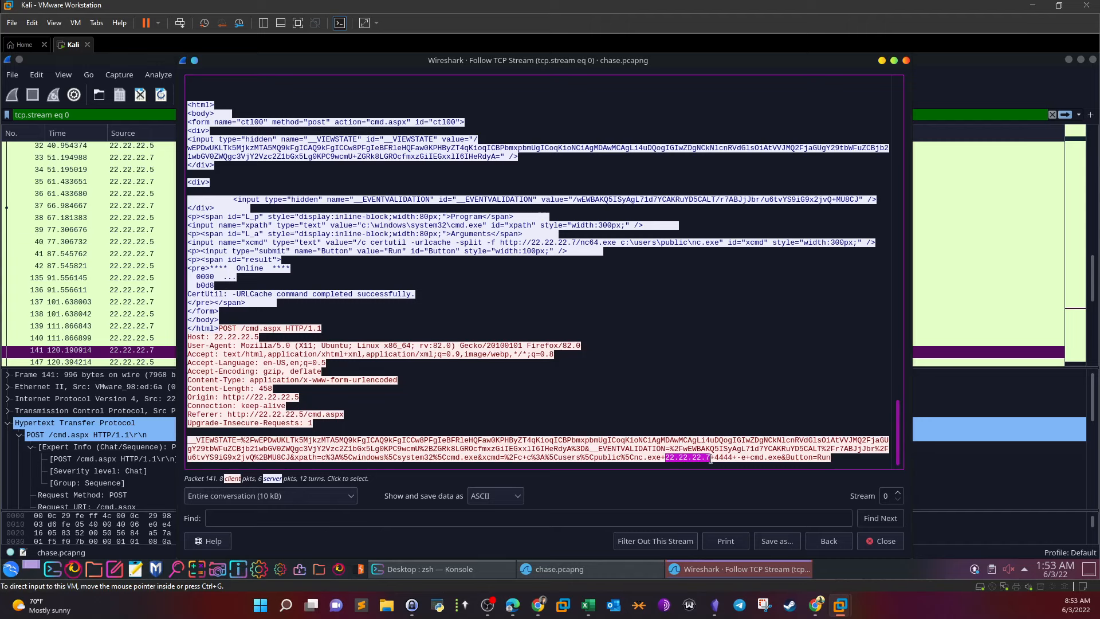
left_click_drag(736, 458, 830, 477)
left_click(744, 459)
left_click_drag(714, 459, 733, 459)
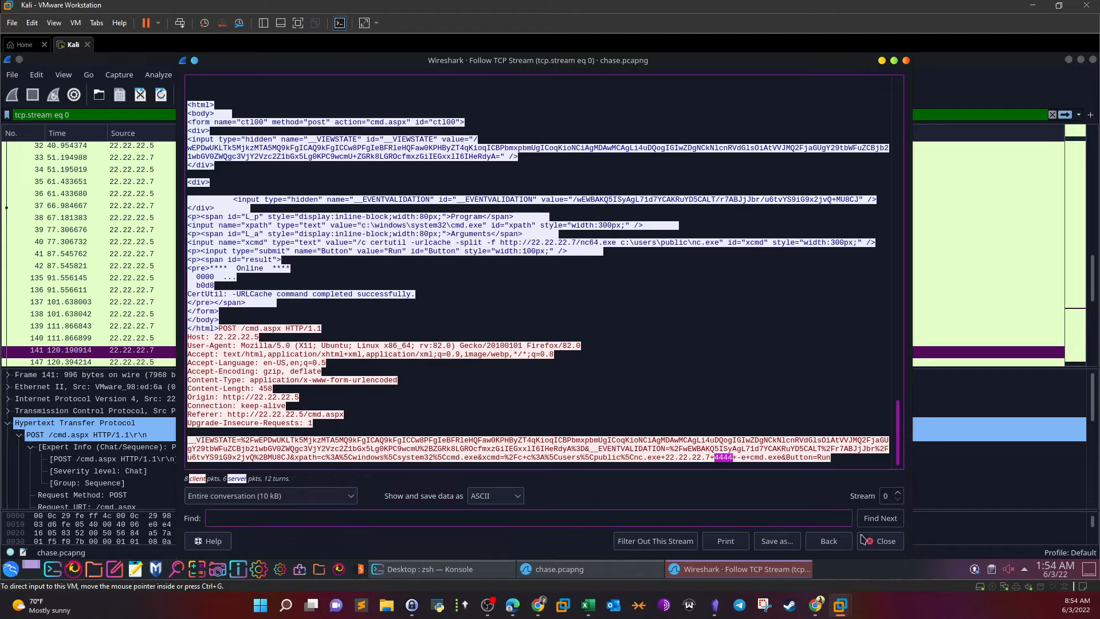
left_click(881, 542)
left_click_drag(83, 118, 7, 117)
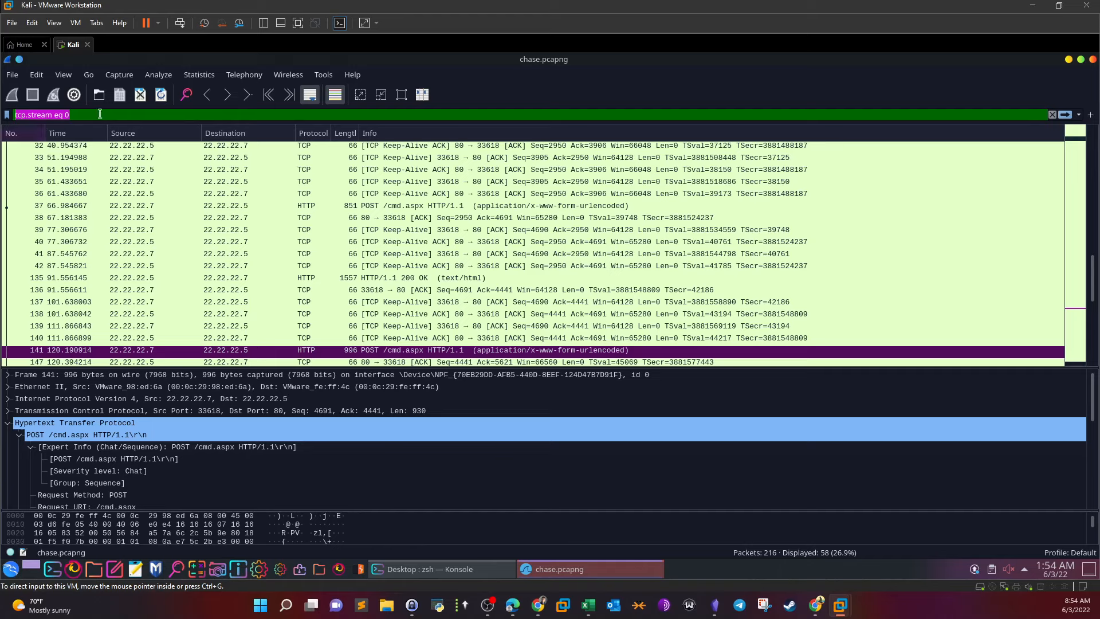
Filter the capture to tcp.port == 4444 and inspect packets 149, 146, 144 and 142
type("tcp.p")
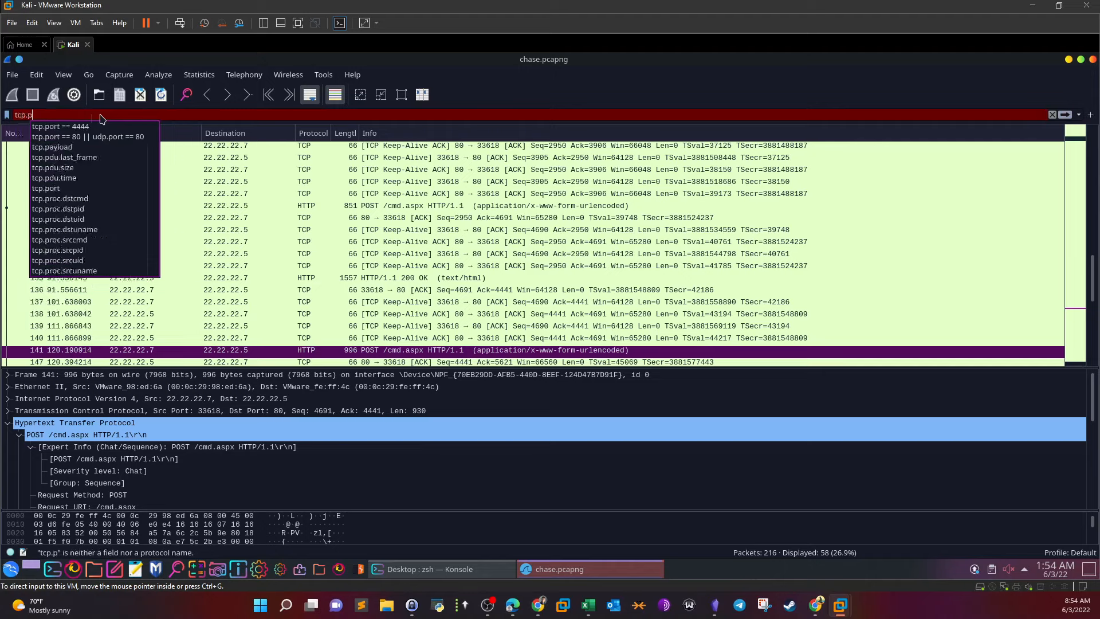
type("ort ==")
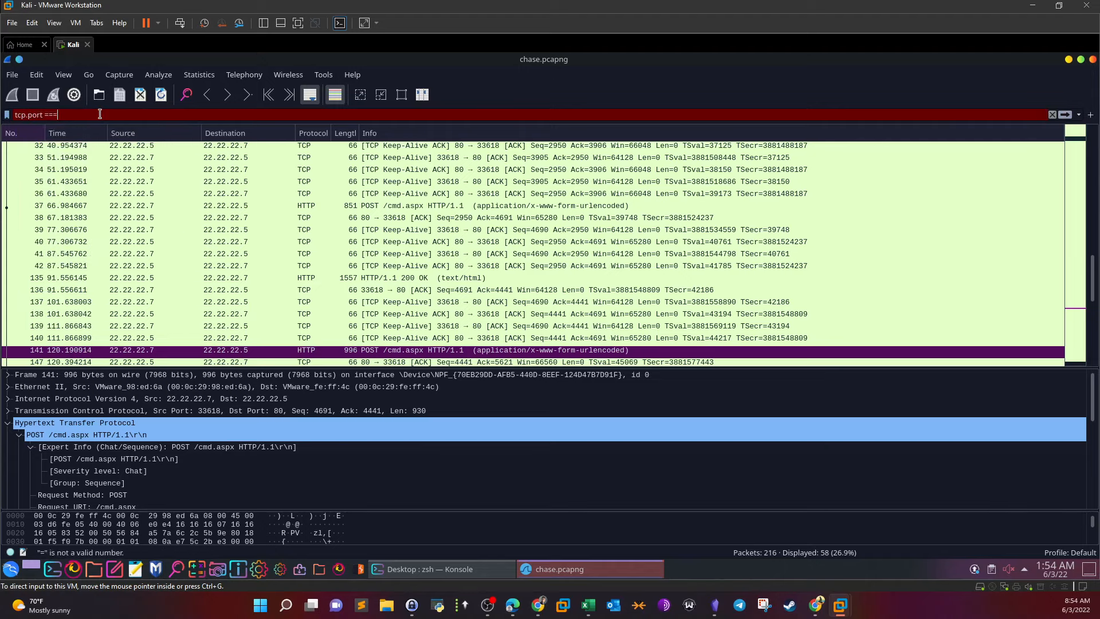
type(" 4444")
key("Return")
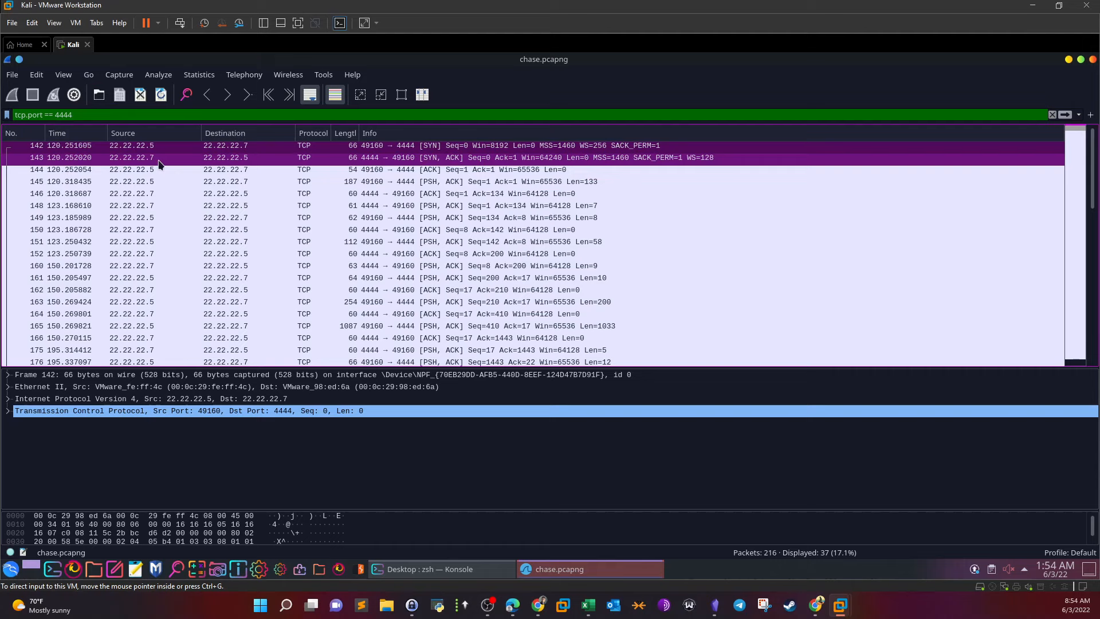
left_click(396, 221)
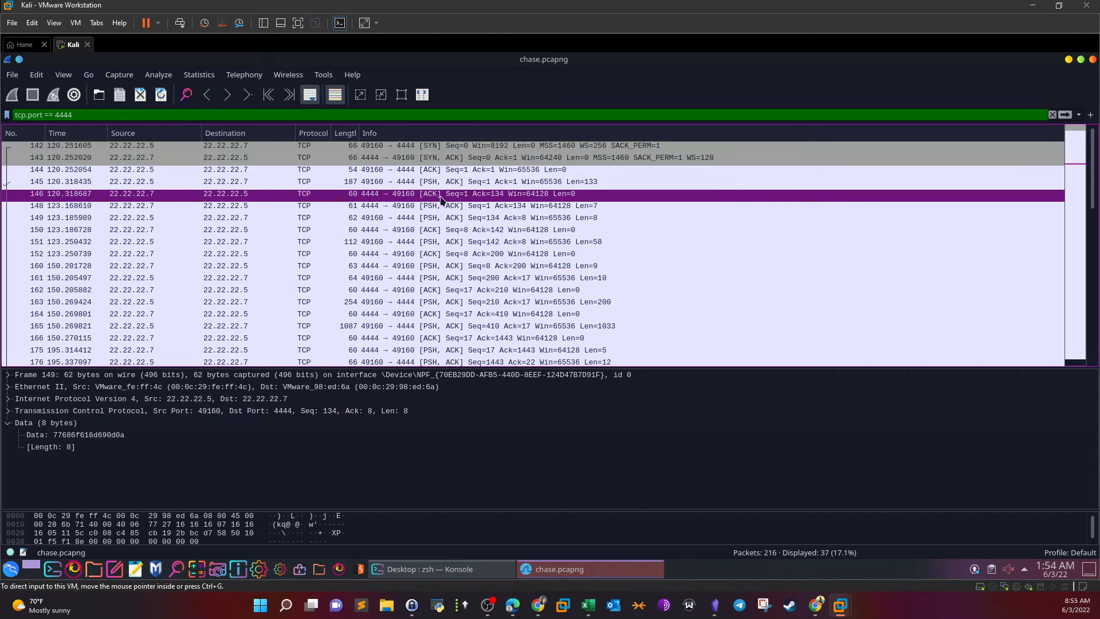
left_click(441, 195)
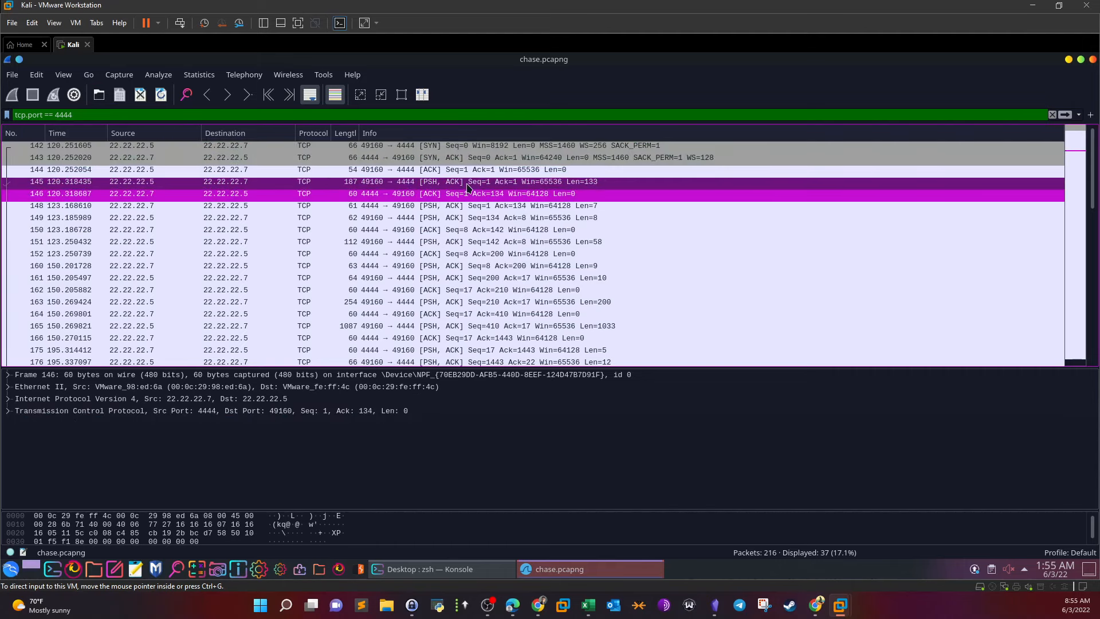
left_click(476, 171)
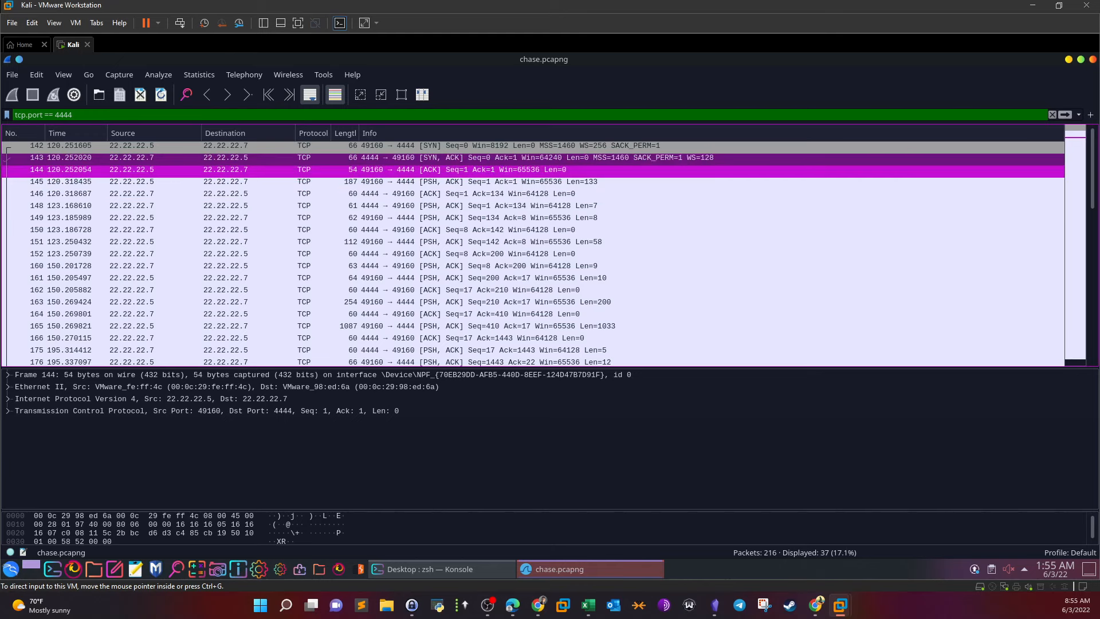
left_click(161, 147)
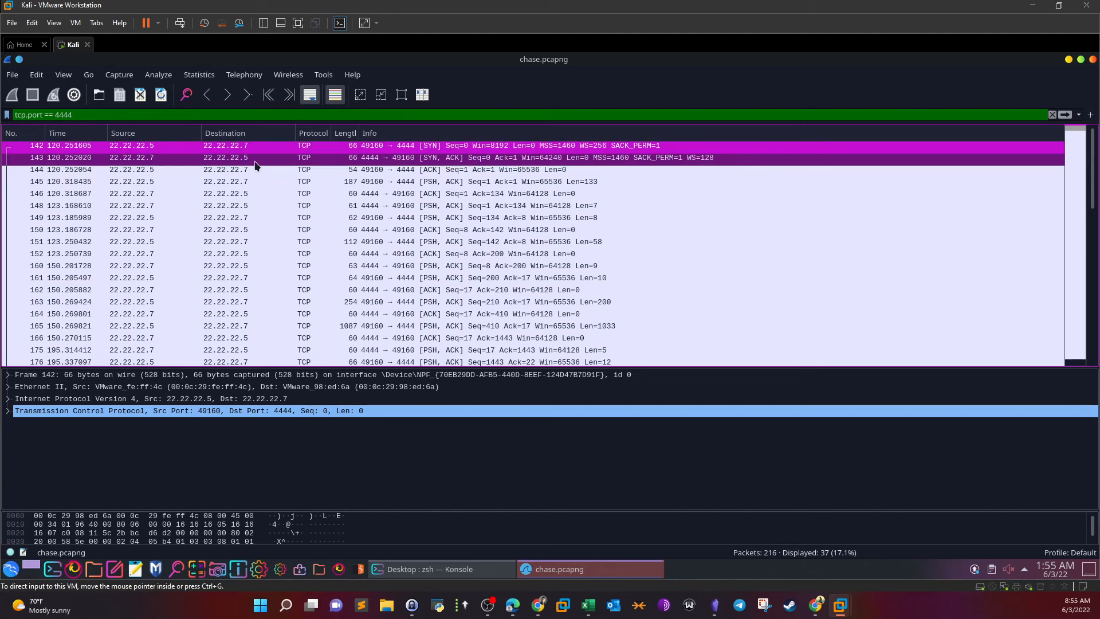
Follow the TCP stream of packet 142 to show the port-4444 conversation
right_click(281, 149)
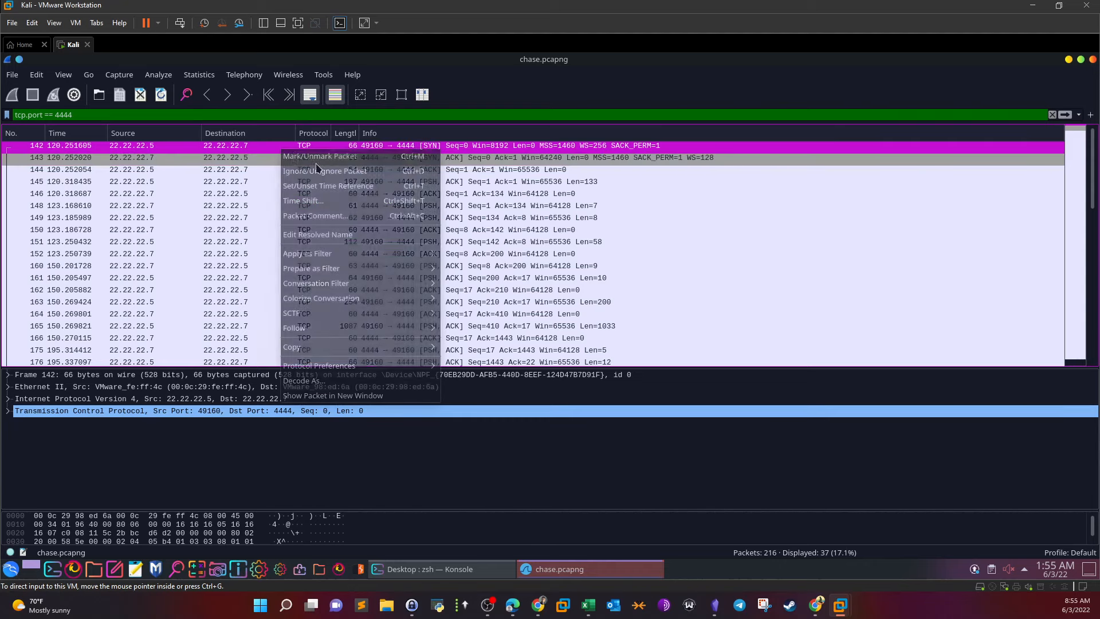
mouse_move(424, 329)
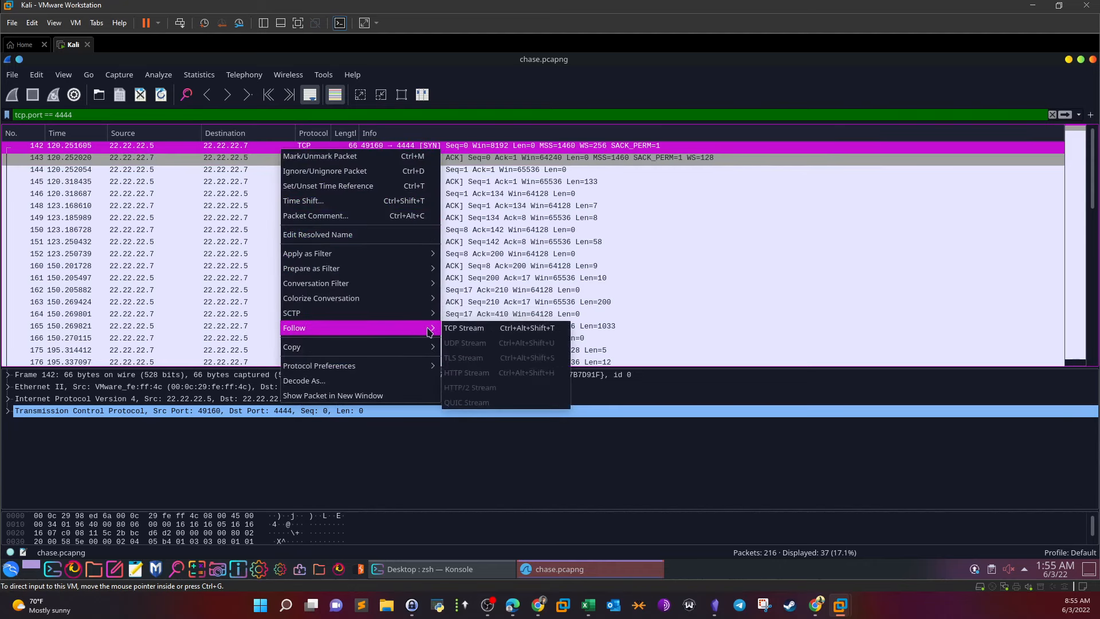
left_click(456, 335)
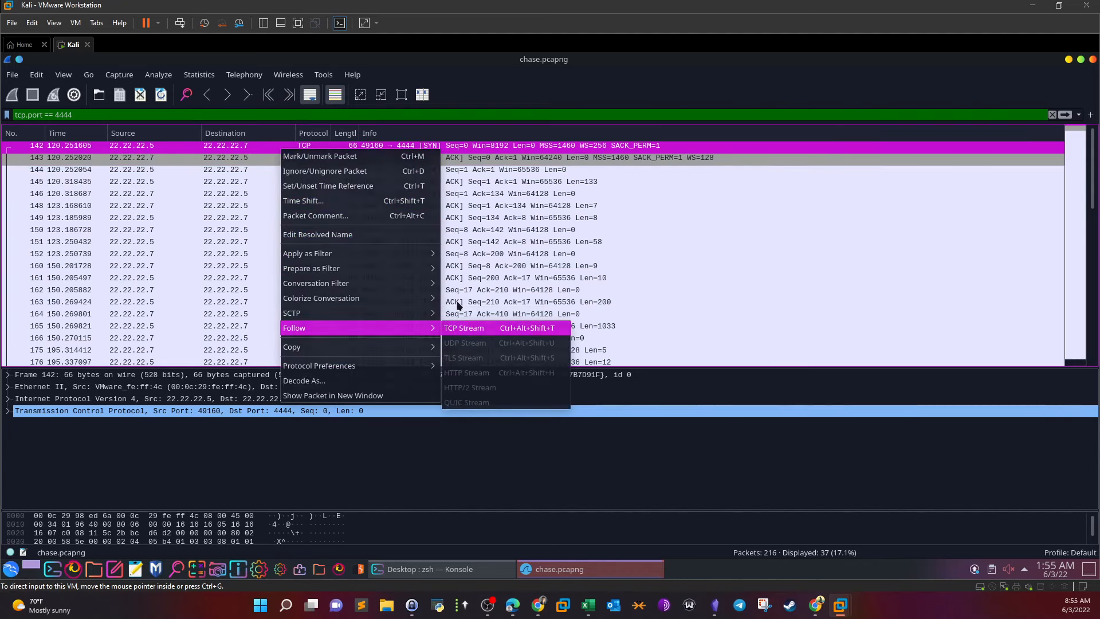
left_click(403, 178)
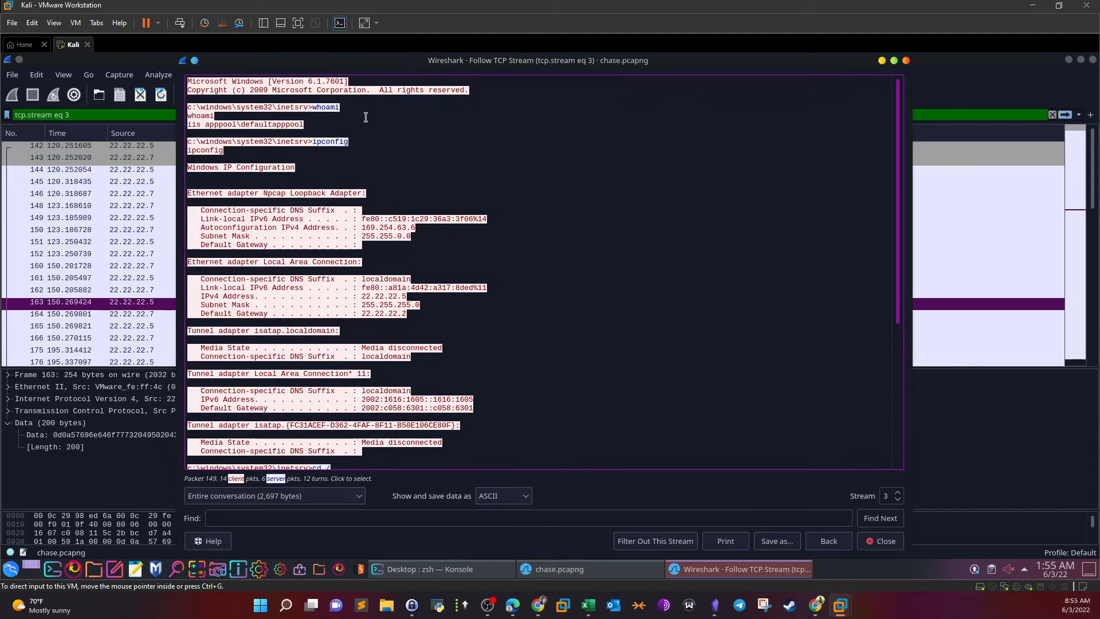
Highlight the shell banner, the whoami command, the iis apppool account and the ipconfig command
left_click_drag(471, 90, 188, 81)
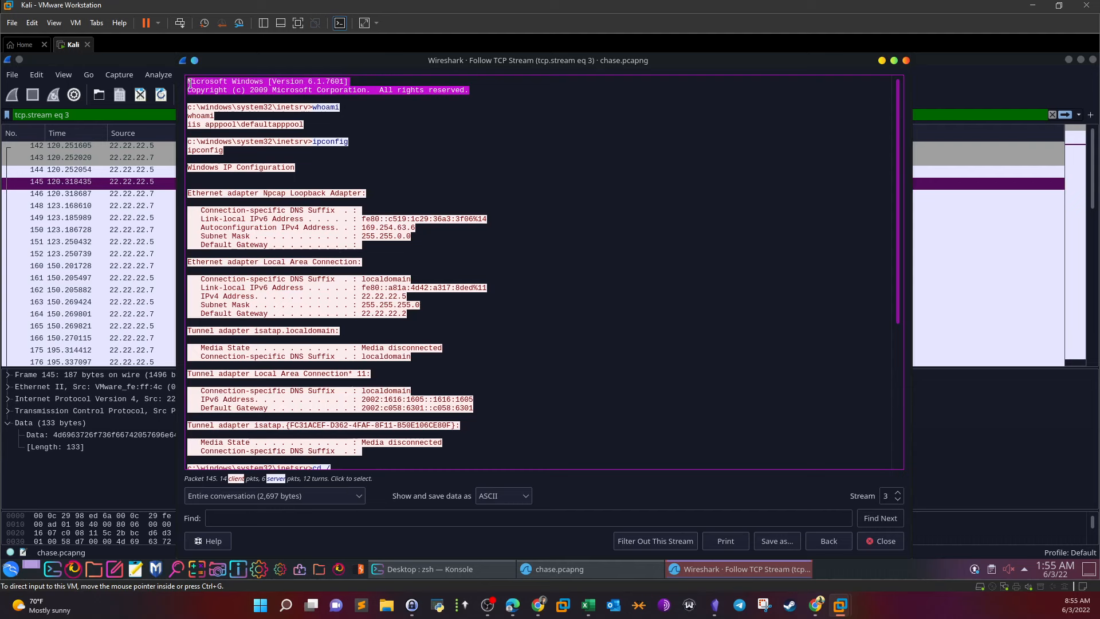
left_click(305, 91)
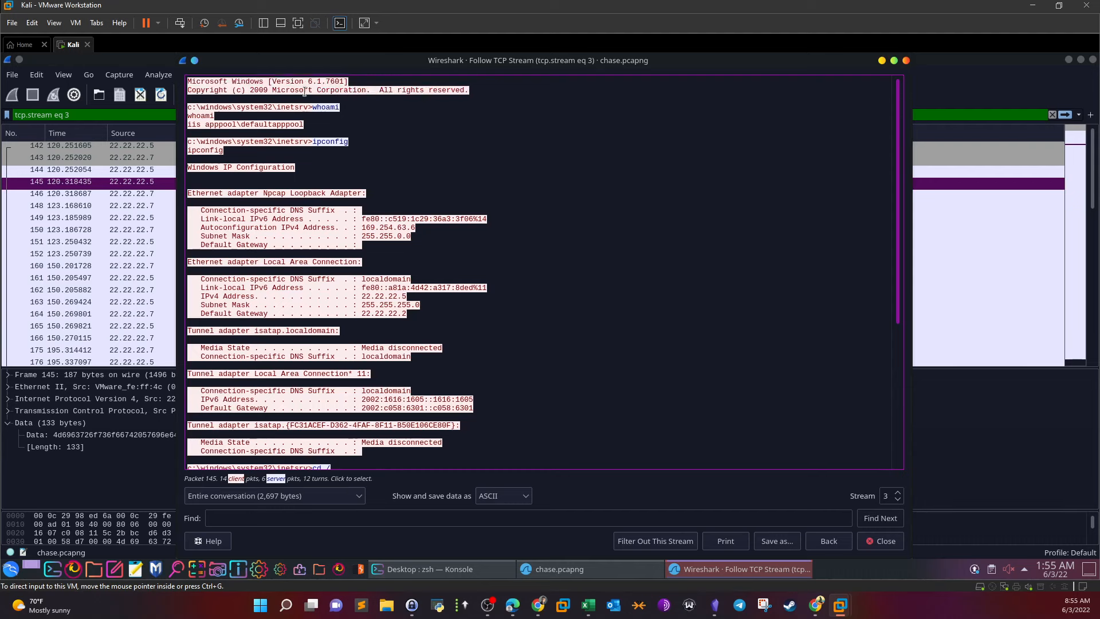
left_click(216, 108)
left_click_drag(312, 107, 338, 106)
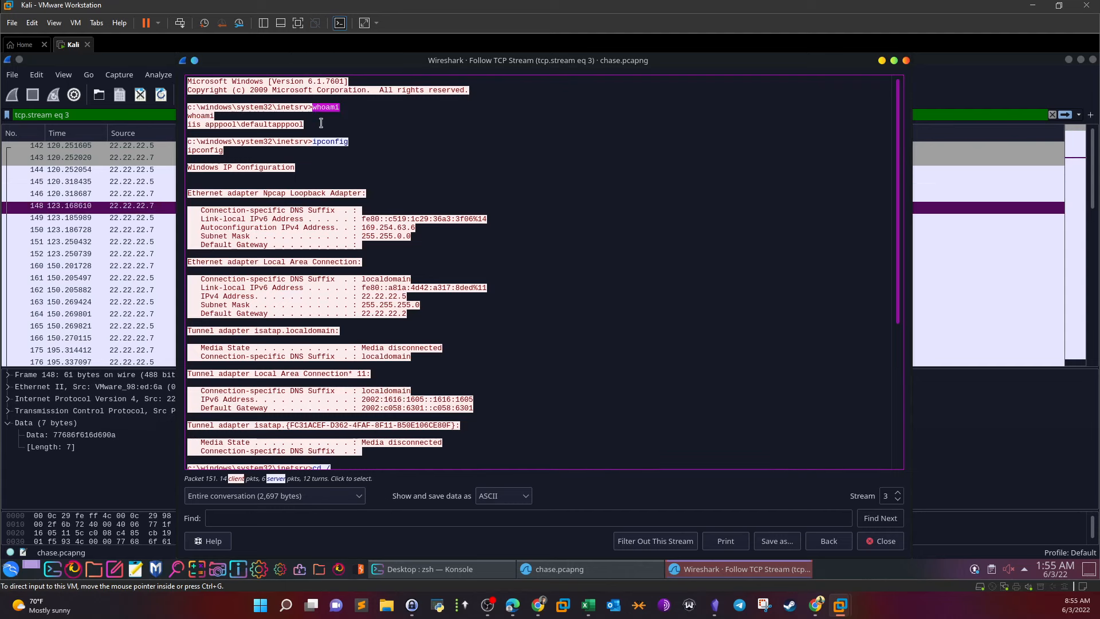
left_click_drag(191, 125, 200, 124)
left_click(316, 144)
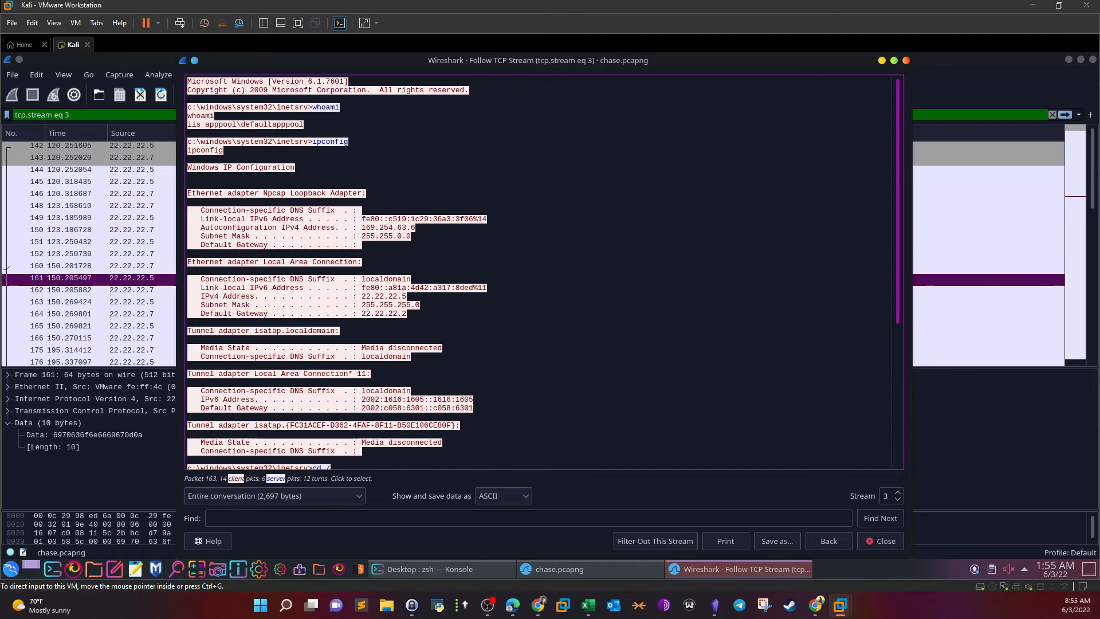
left_click_drag(313, 144, 347, 144)
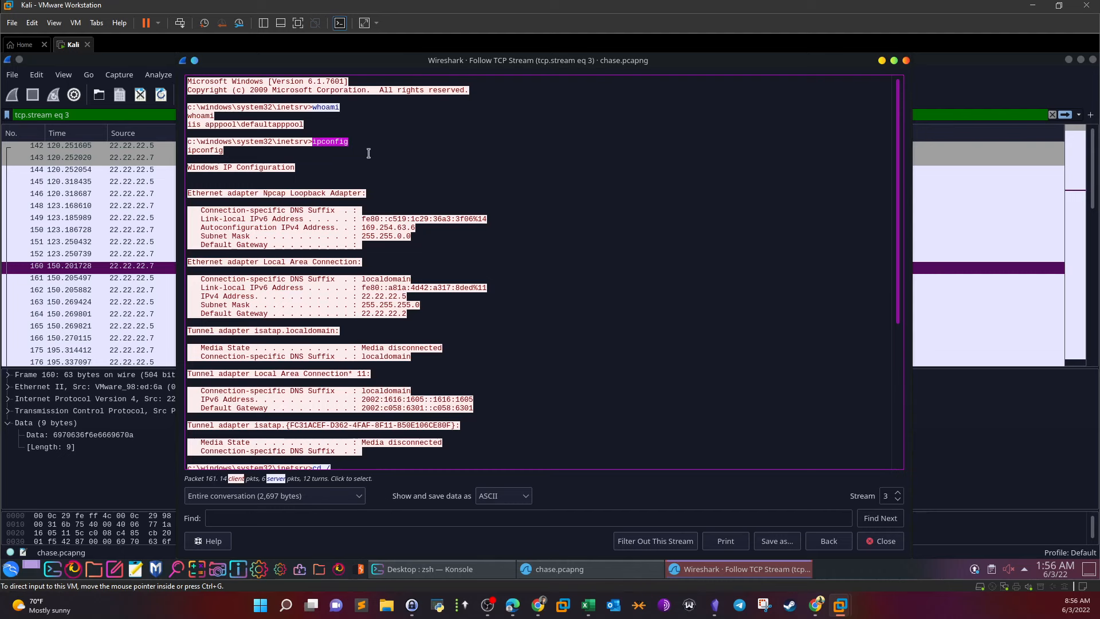
Scroll to the stream's end and highlight the cd command and the powershell download line
scroll(391, 233, "down", 1)
scroll(391, 234, "down", 8)
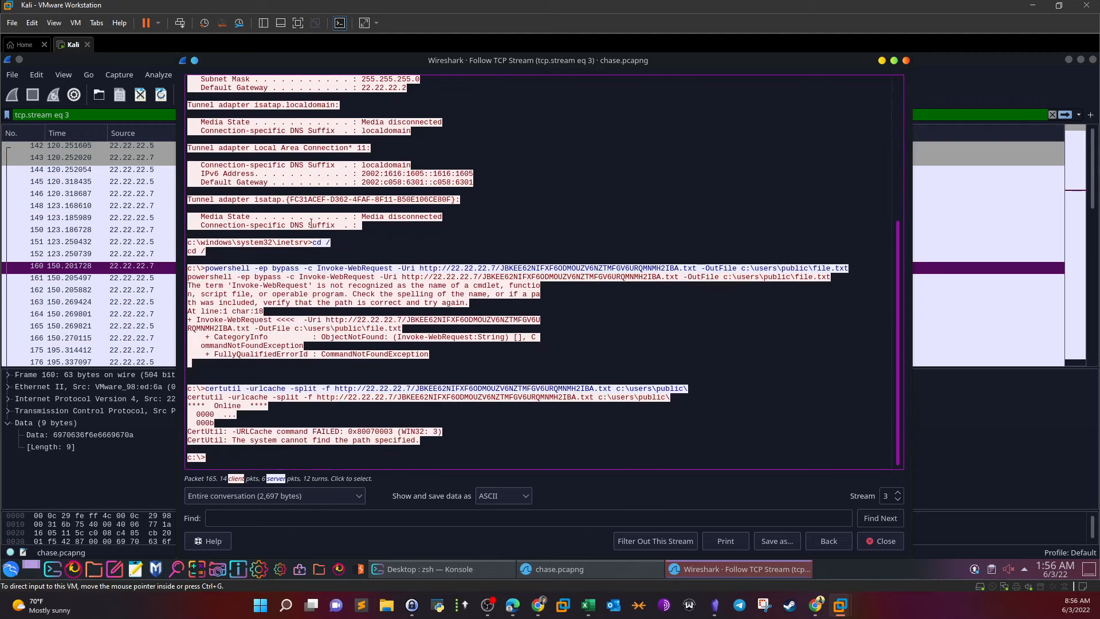
double_click(315, 241)
left_click_drag(324, 246, 330, 245)
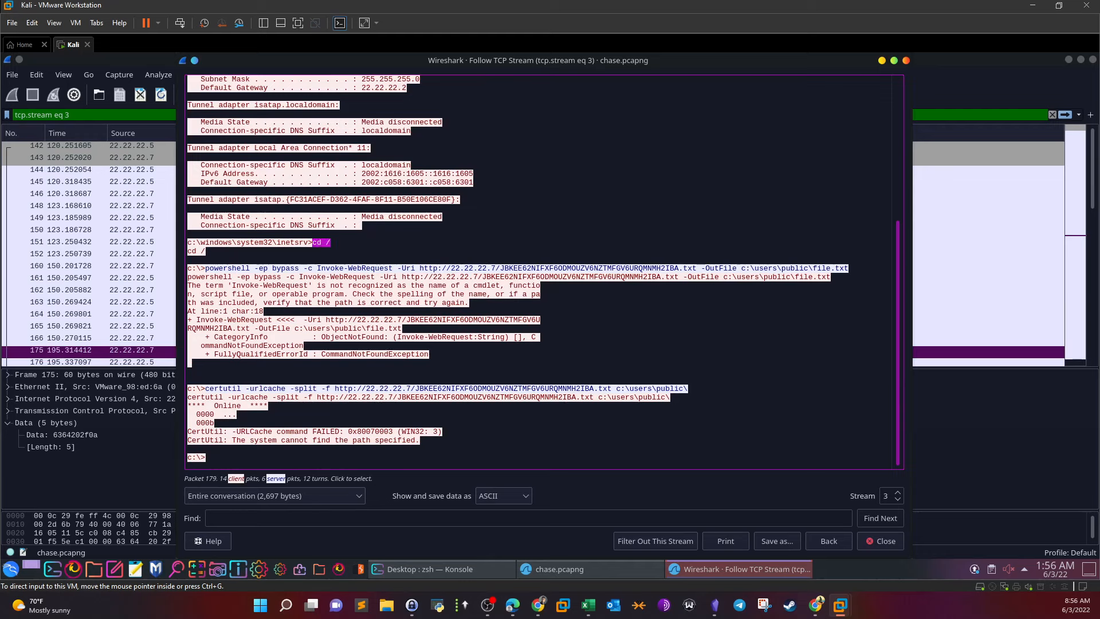
left_click_drag(206, 268, 868, 268)
left_click(14, 296)
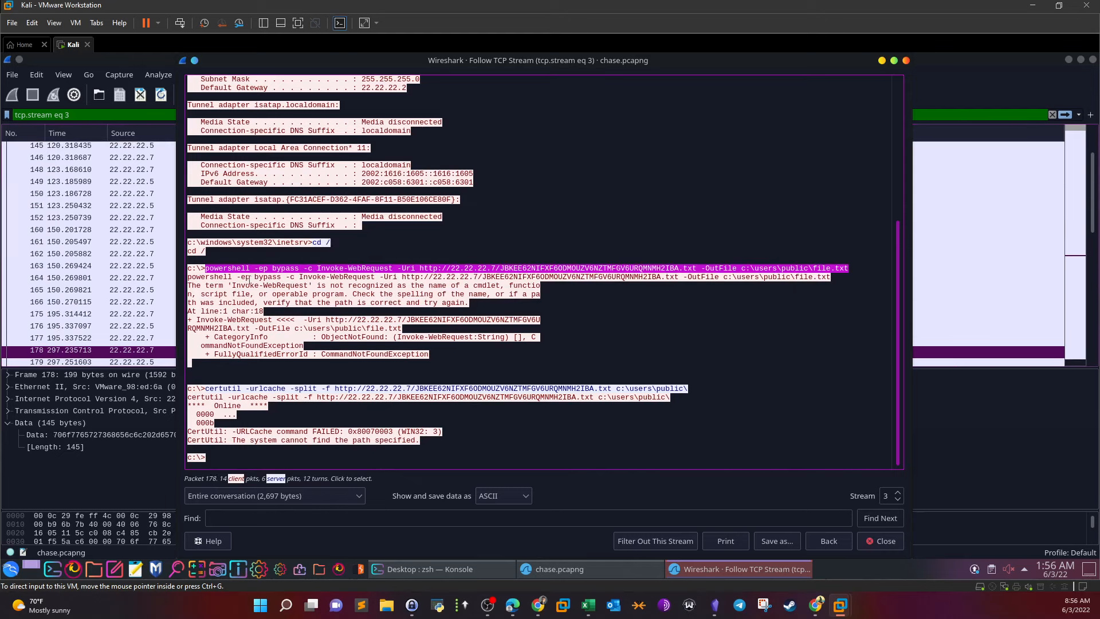
left_click(287, 277)
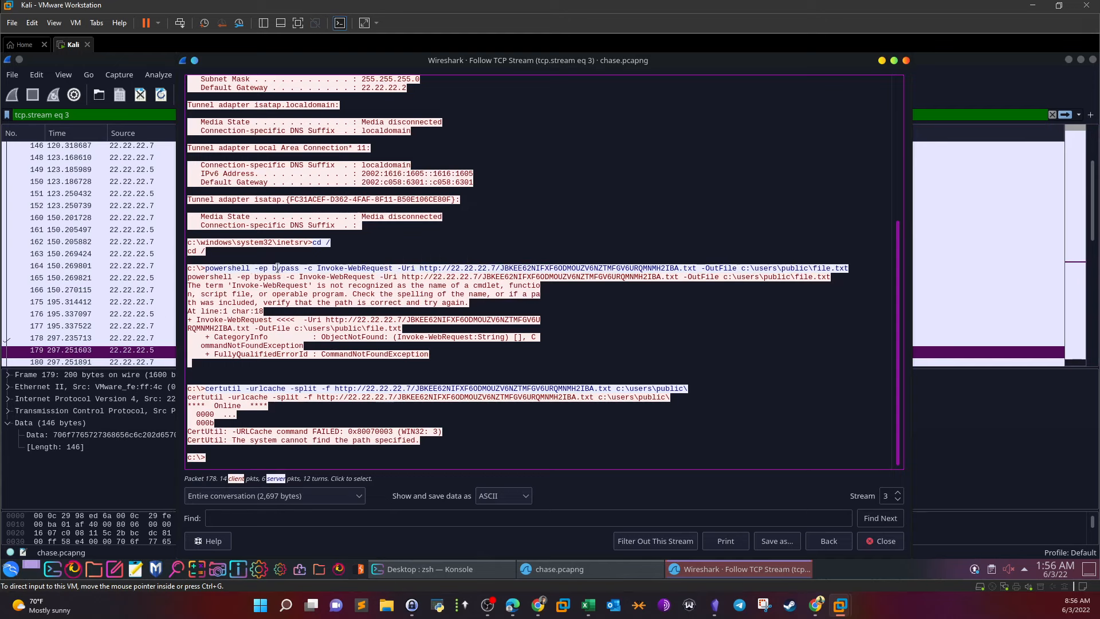
Highlight the Invoke-WebRequest cmdlet, the download host and file name, and the file.txt output
left_click_drag(326, 268, 384, 269)
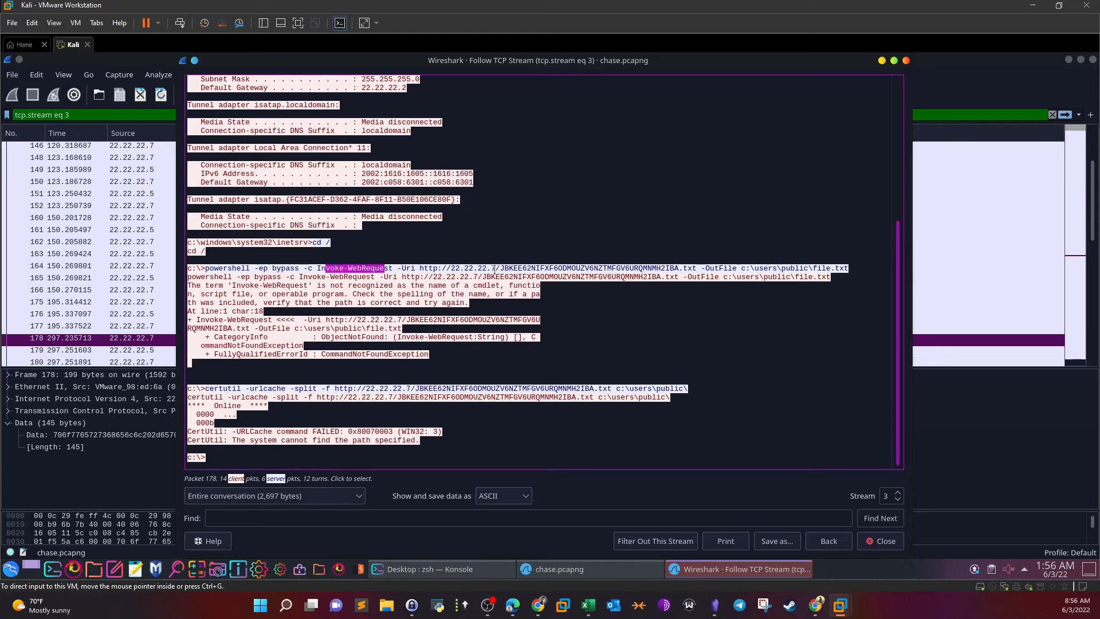
double_click(494, 268)
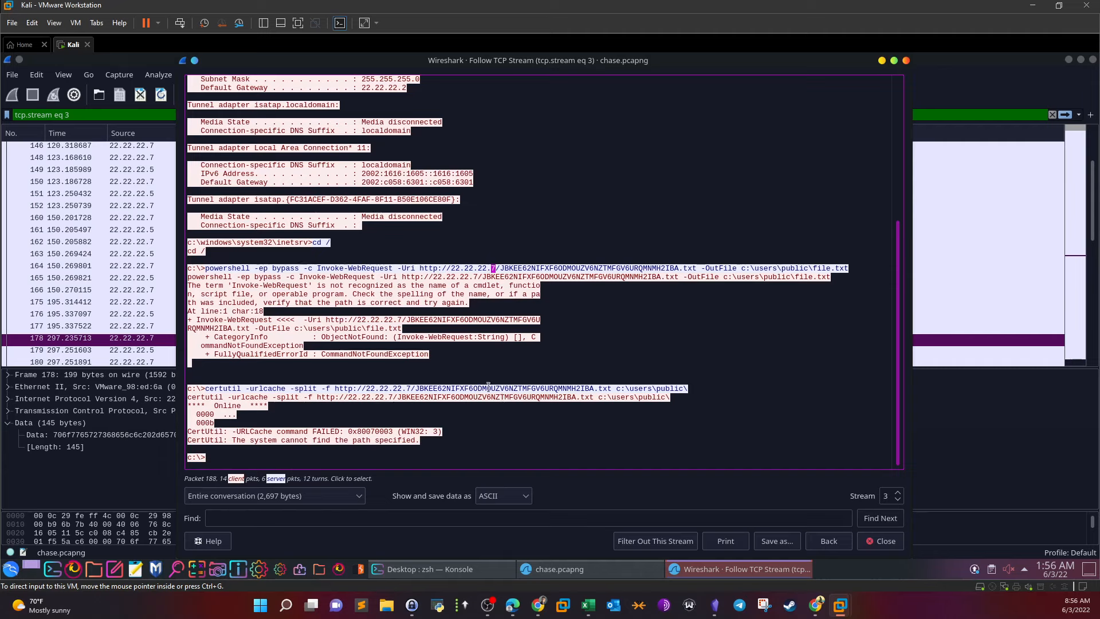
left_click(674, 285)
left_click_drag(679, 268, 499, 267)
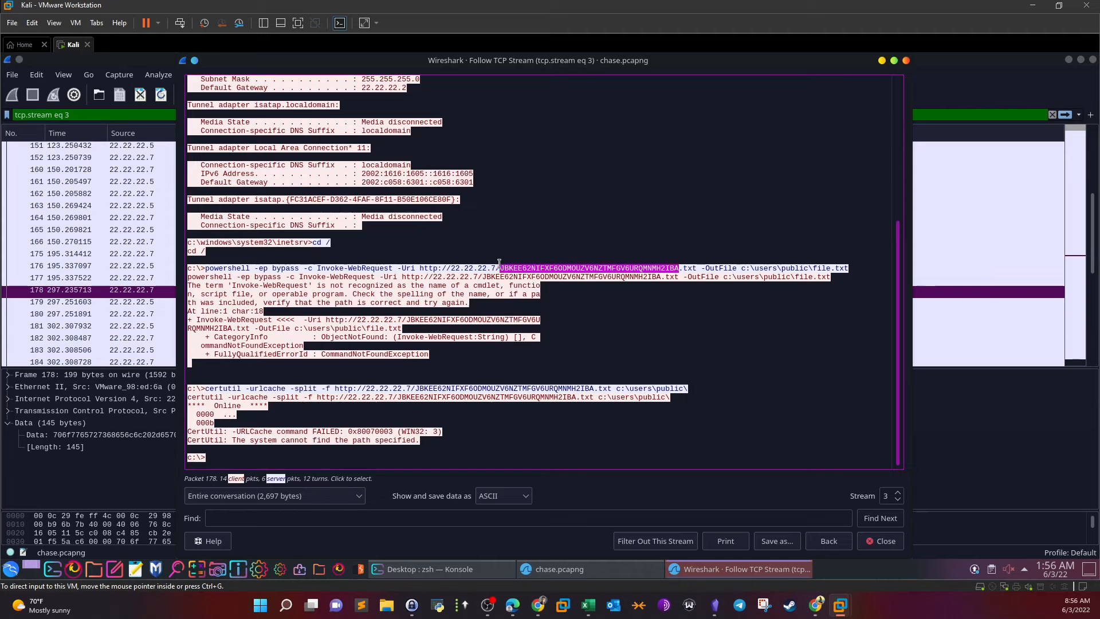
left_click(561, 268)
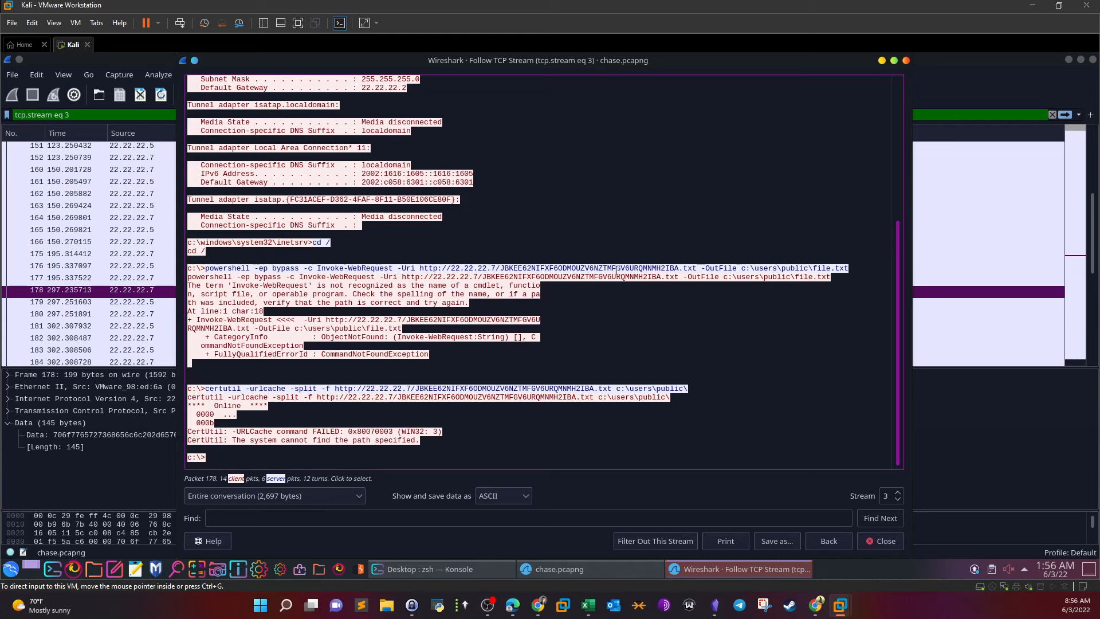
left_click_drag(520, 267, 503, 268)
left_click(530, 268)
left_click_drag(831, 268, 813, 267)
Highlight the Invoke-WebRequest not-recognized error, the certutil command and its path-not-found error
left_click_drag(242, 285, 452, 285)
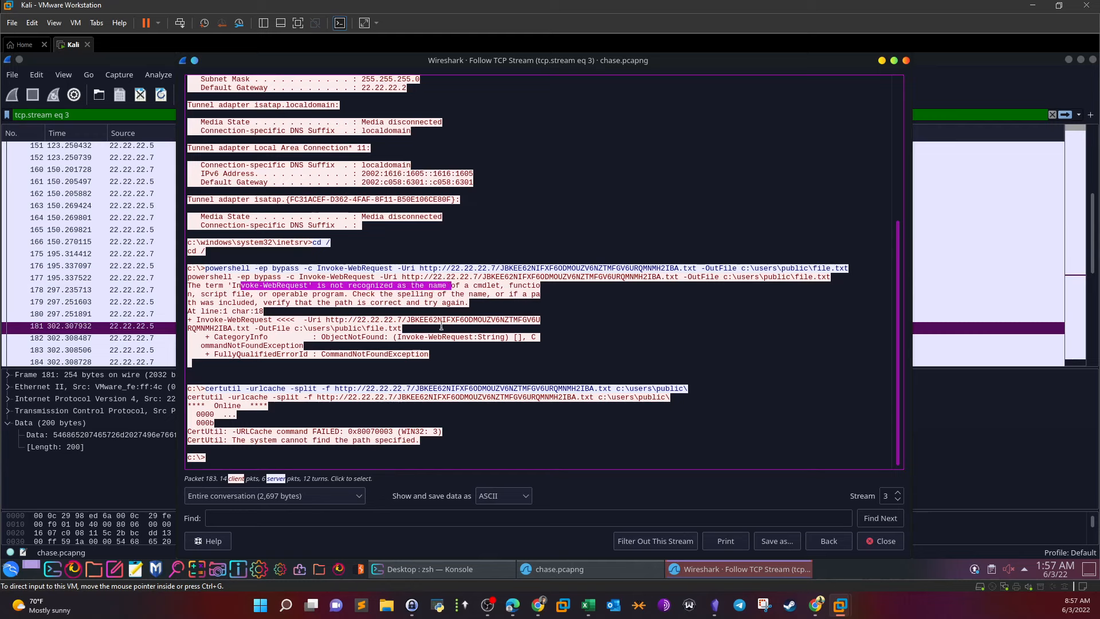
left_click_drag(211, 389, 228, 389)
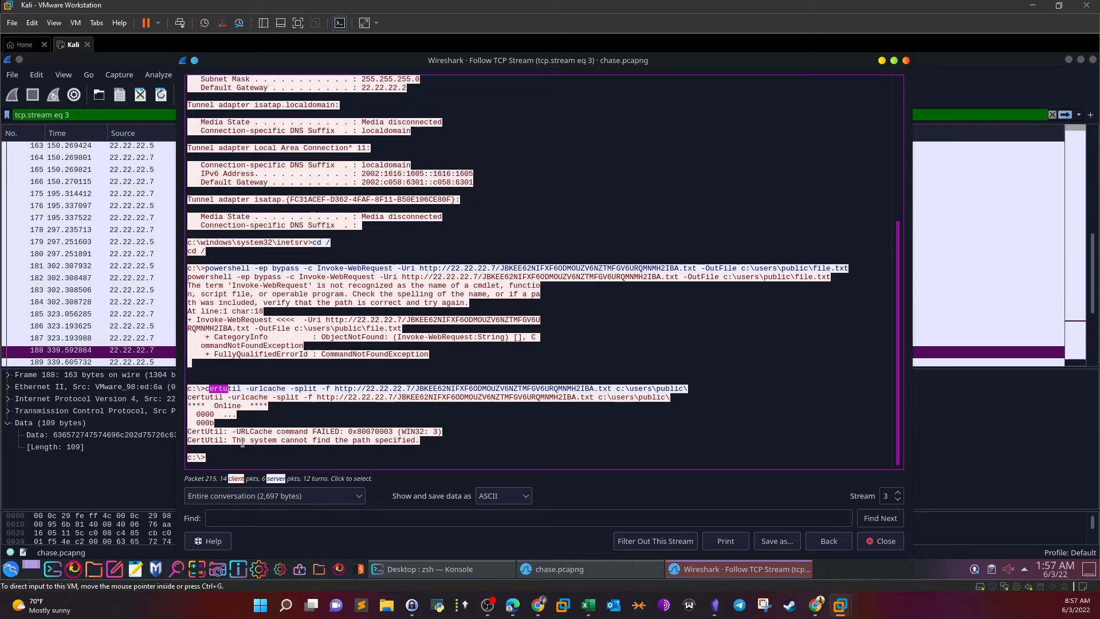
left_click_drag(233, 440, 376, 439)
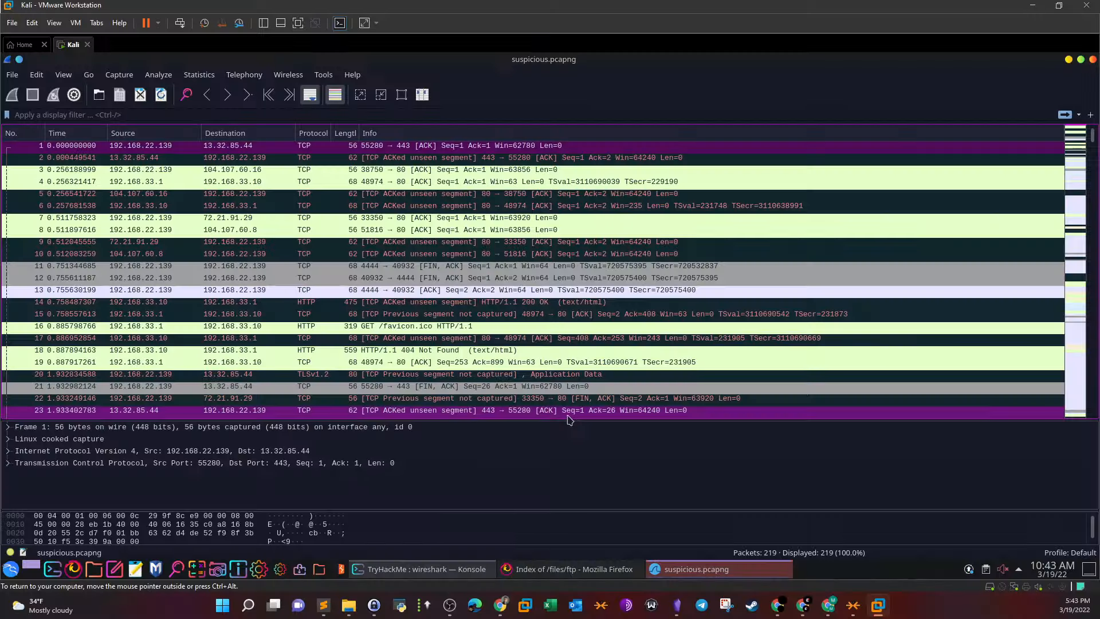
Enlarge and scroll the packet list, then select packet 14, the HTTP/1.1 200 OK response
left_click_drag(570, 418, 579, 475)
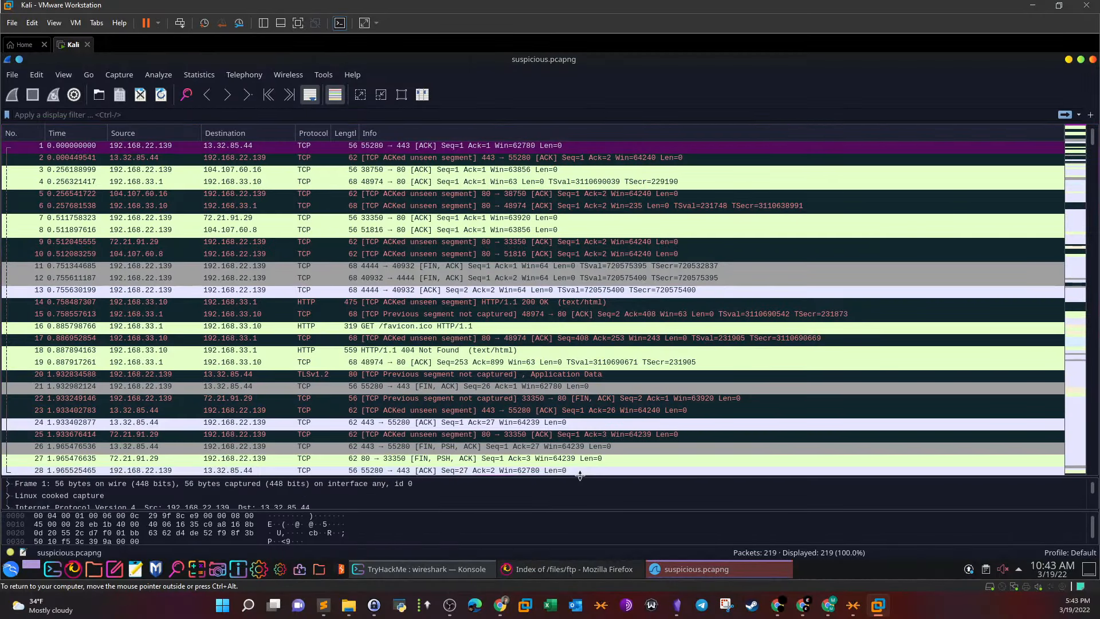
scroll(573, 292, "down", 1)
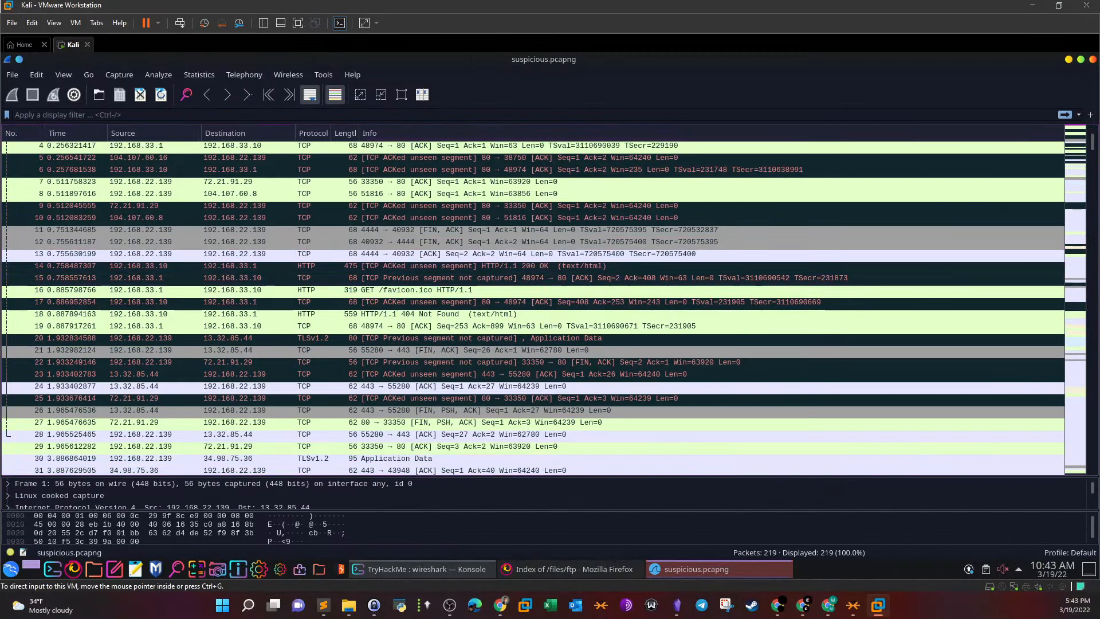
left_click_drag(1093, 143, 1029, 130)
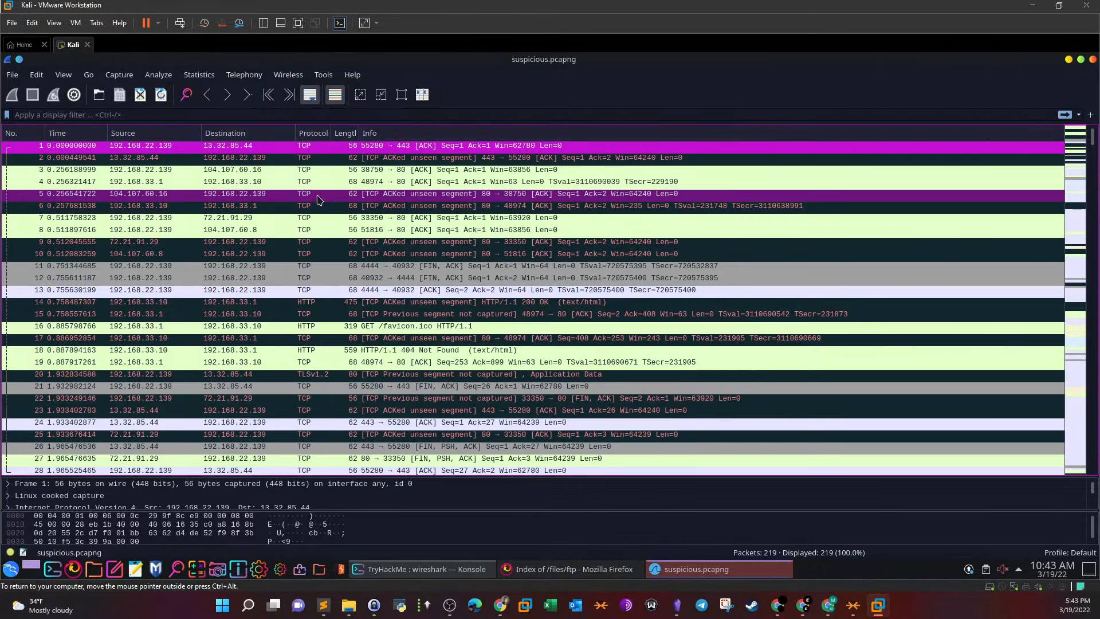
left_click(327, 303)
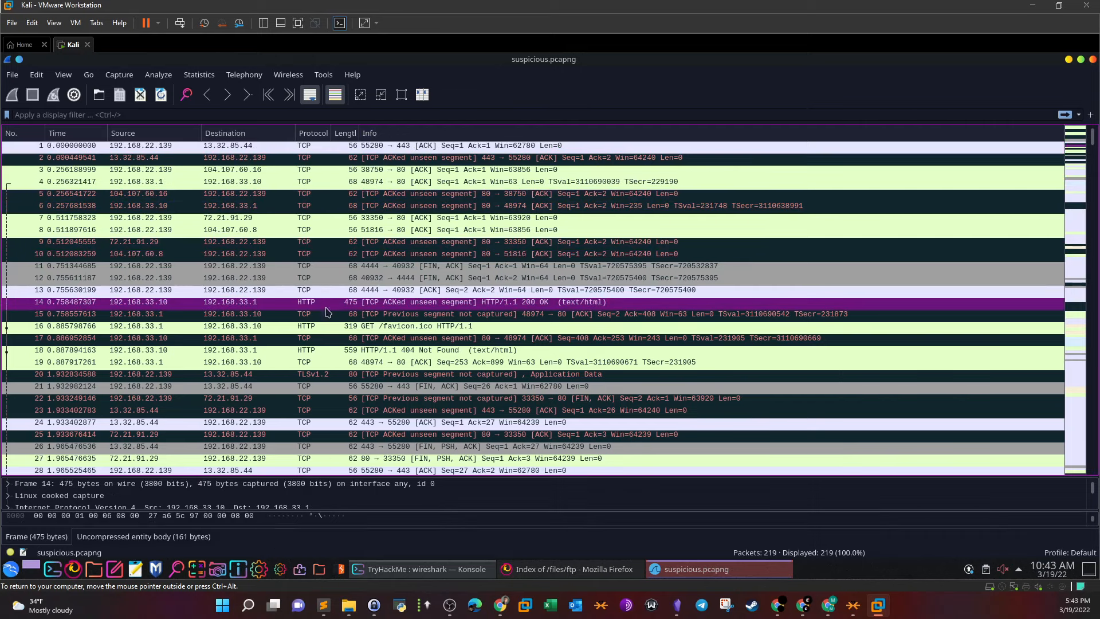
Apply the http display filter and select packet 34, GET /files/ftp/shell.php
left_click(105, 116)
type("http")
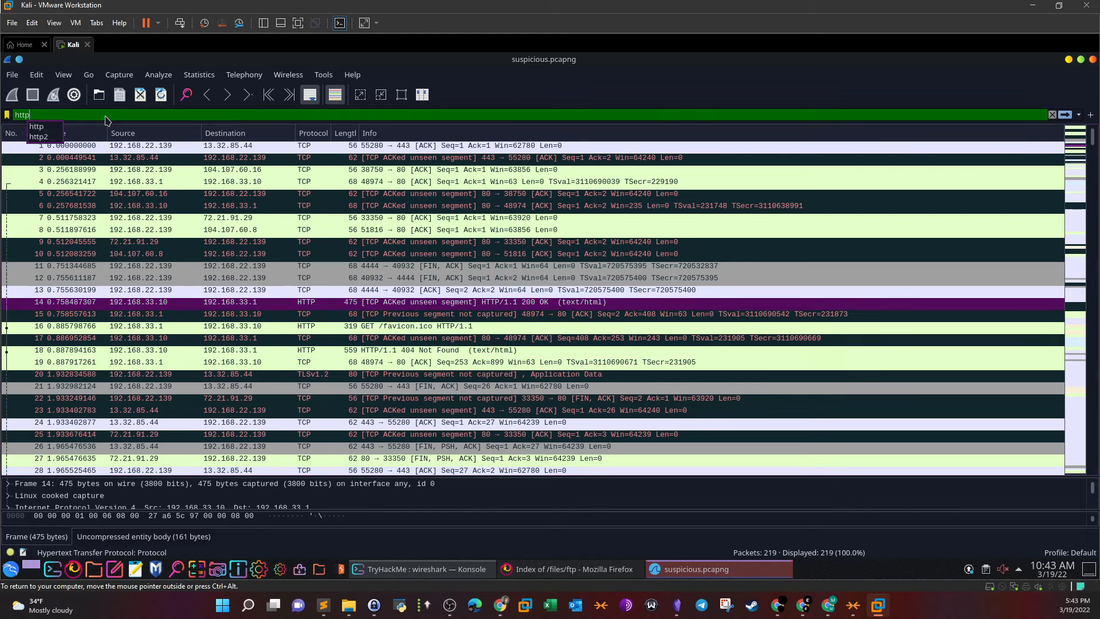
key("Return")
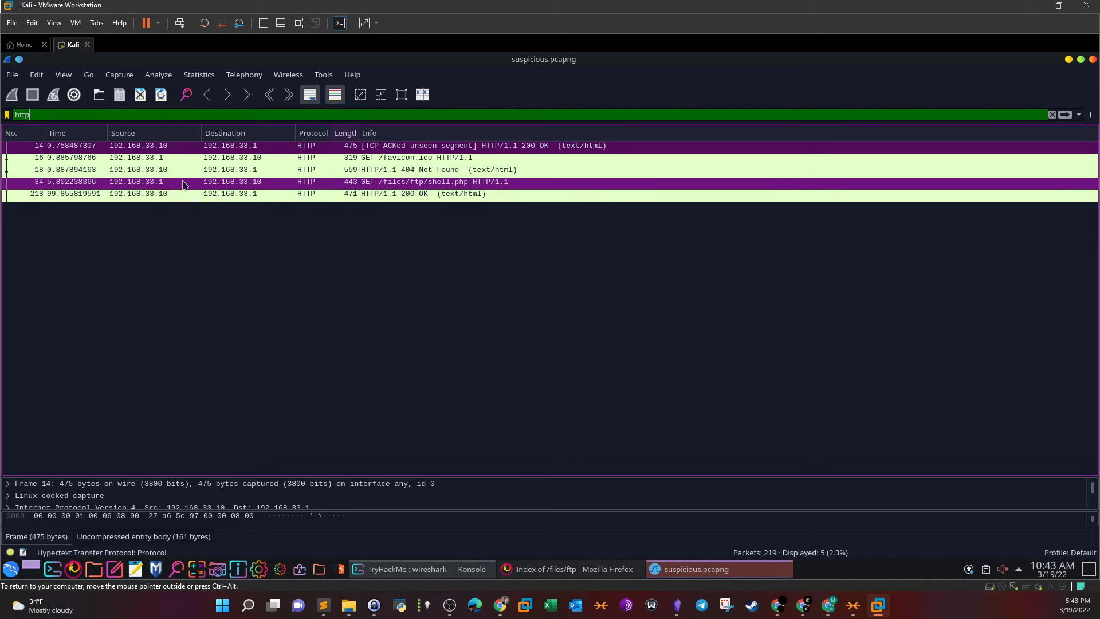
left_click(381, 184)
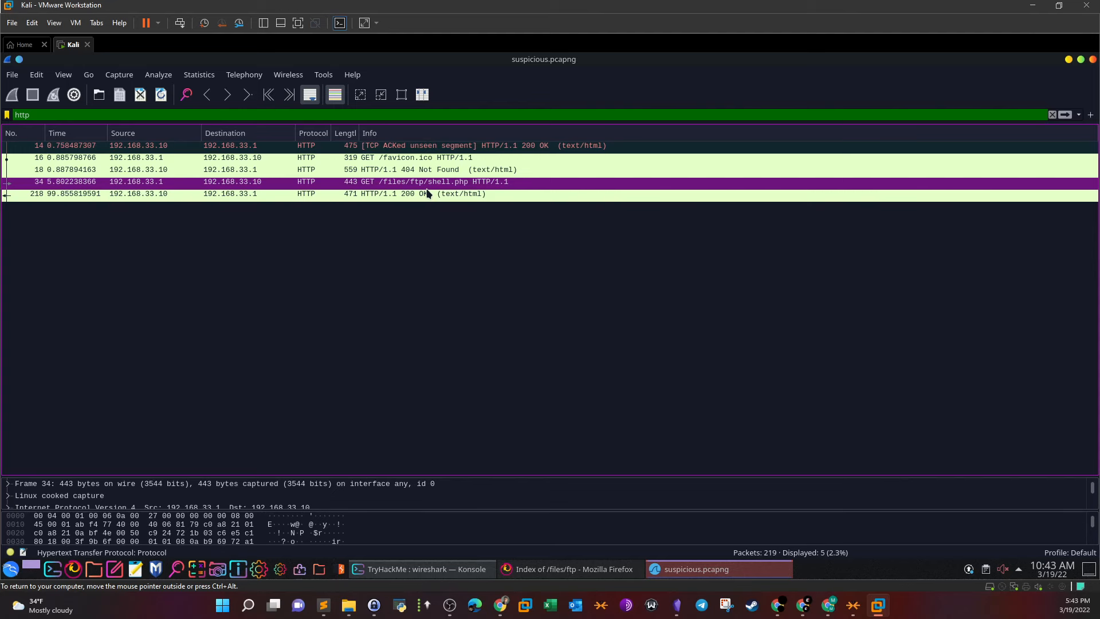
Follow packet 34's TCP stream, highlight the shell.php request, then close it, leaving tcp.stream eq 2
right_click(426, 185)
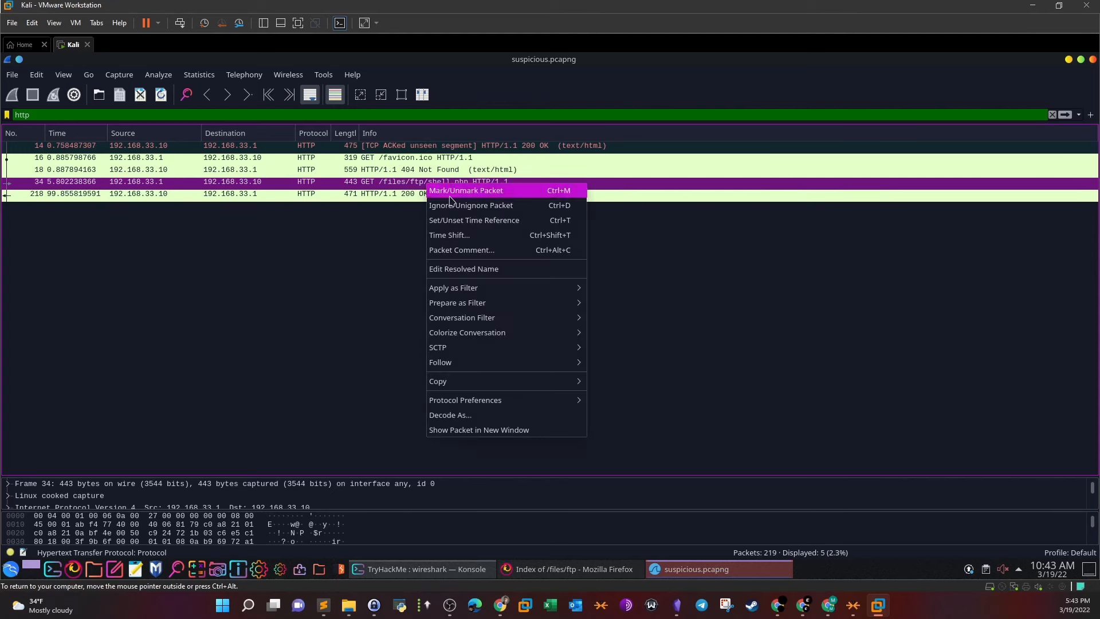
mouse_move(486, 363)
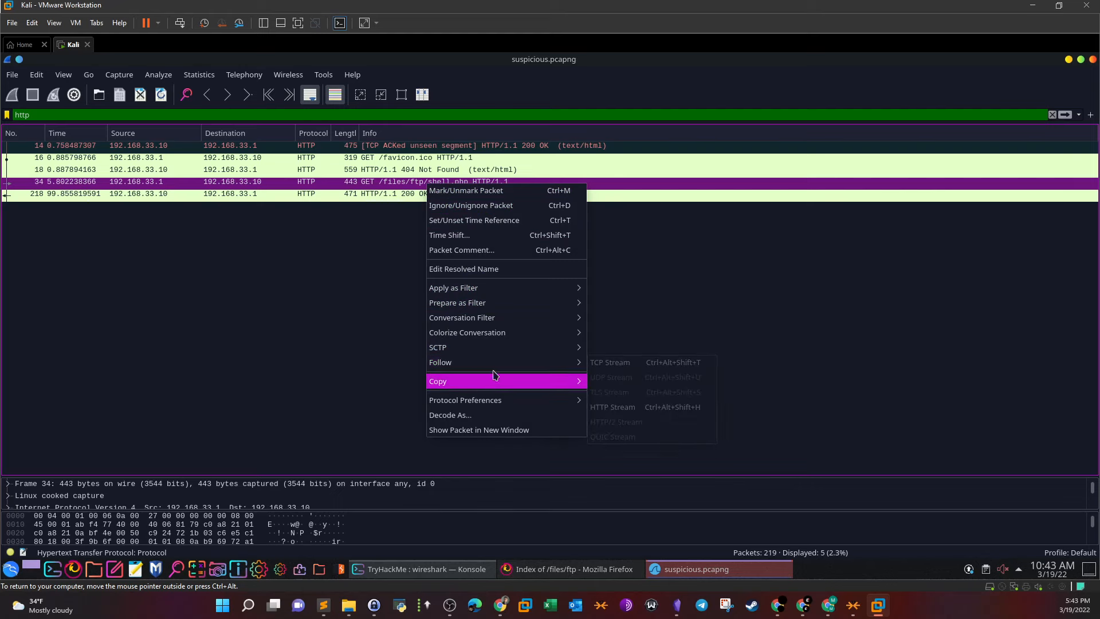
left_click(623, 370)
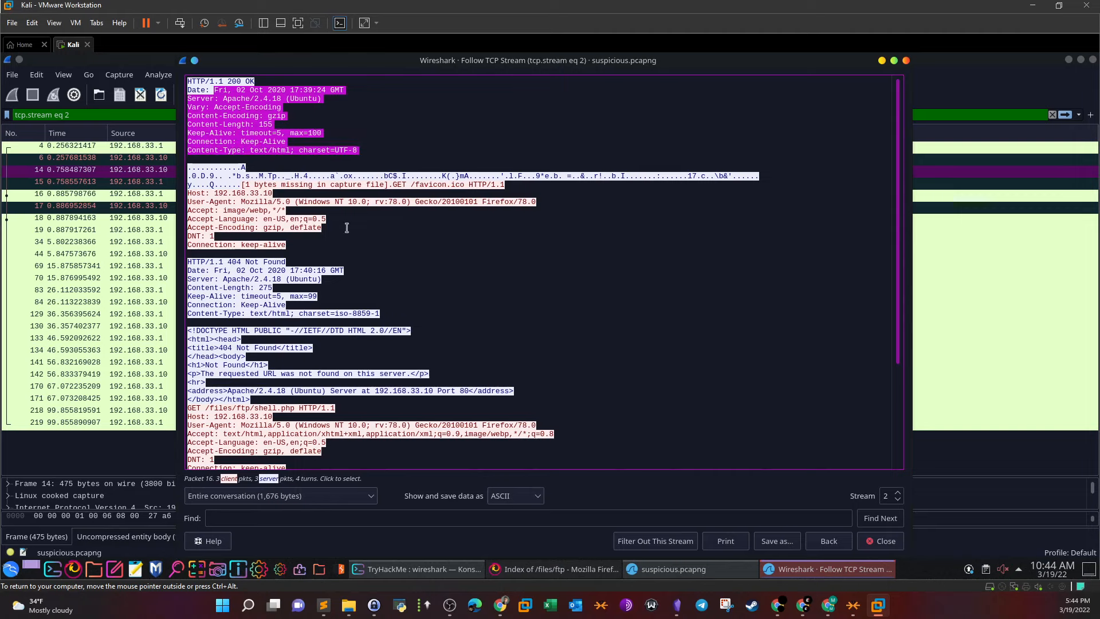
scroll(347, 229, "down", 2)
scroll(346, 228, "down", 3)
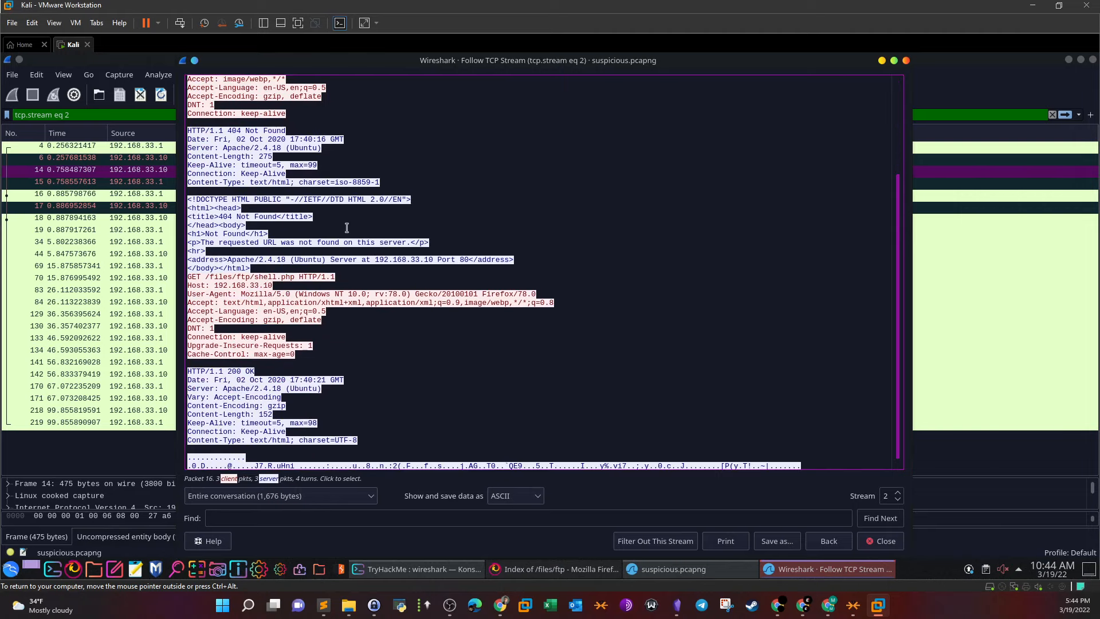
scroll(346, 228, "down", 1)
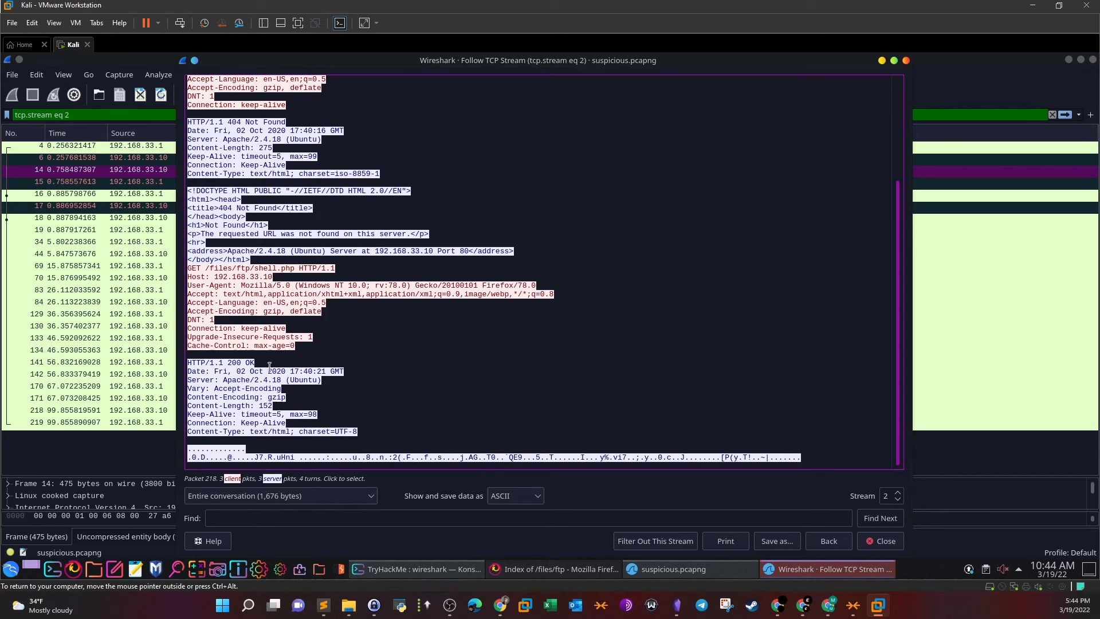
left_click_drag(190, 264, 331, 261)
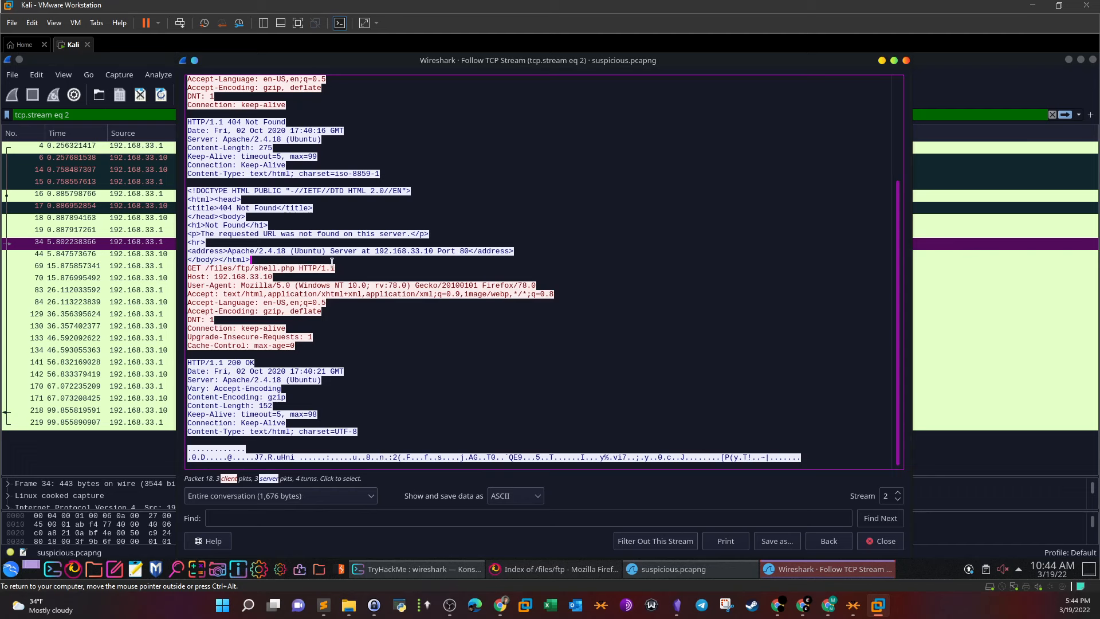
left_click(885, 541)
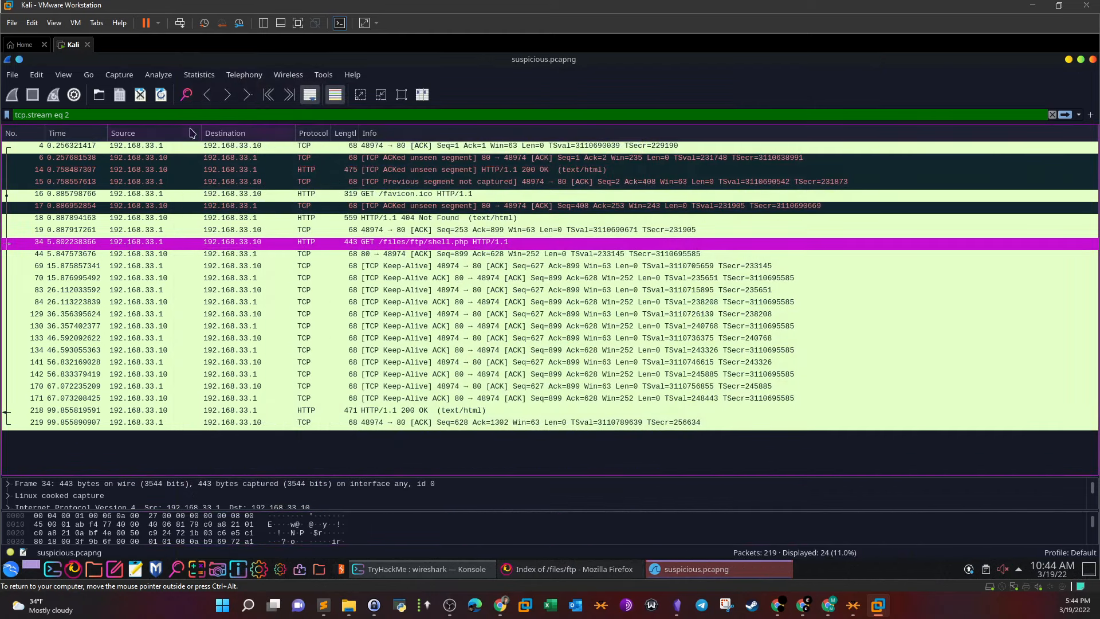
Reapply the http filter and select packet 218, the final HTTP 200 OK
left_click_drag(158, 115, 2, 113)
type("http")
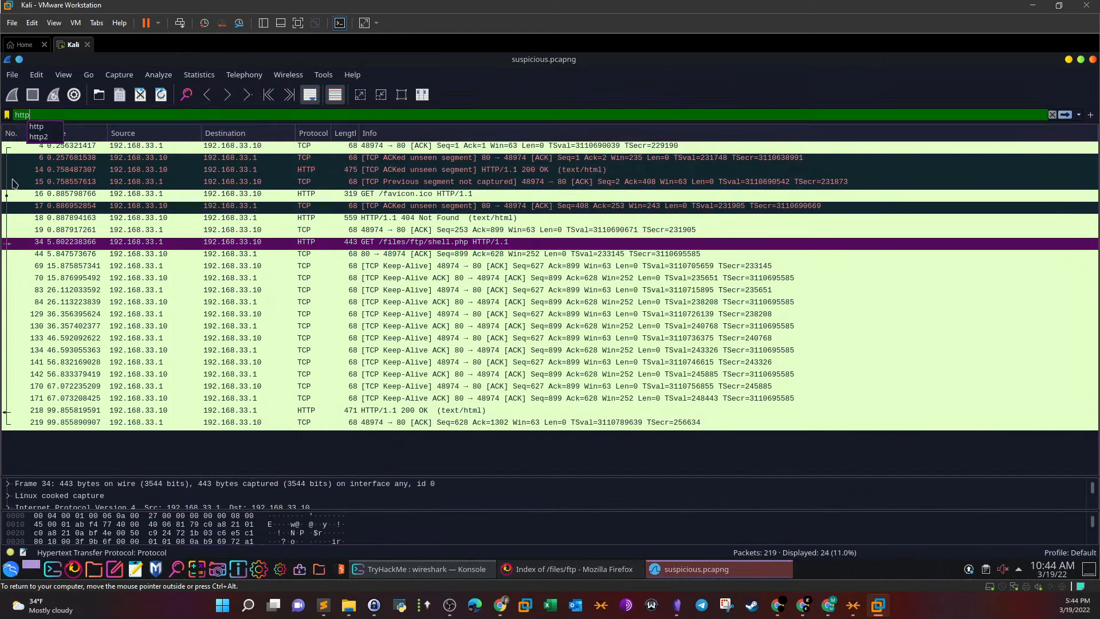
key("Return")
left_click(13, 184)
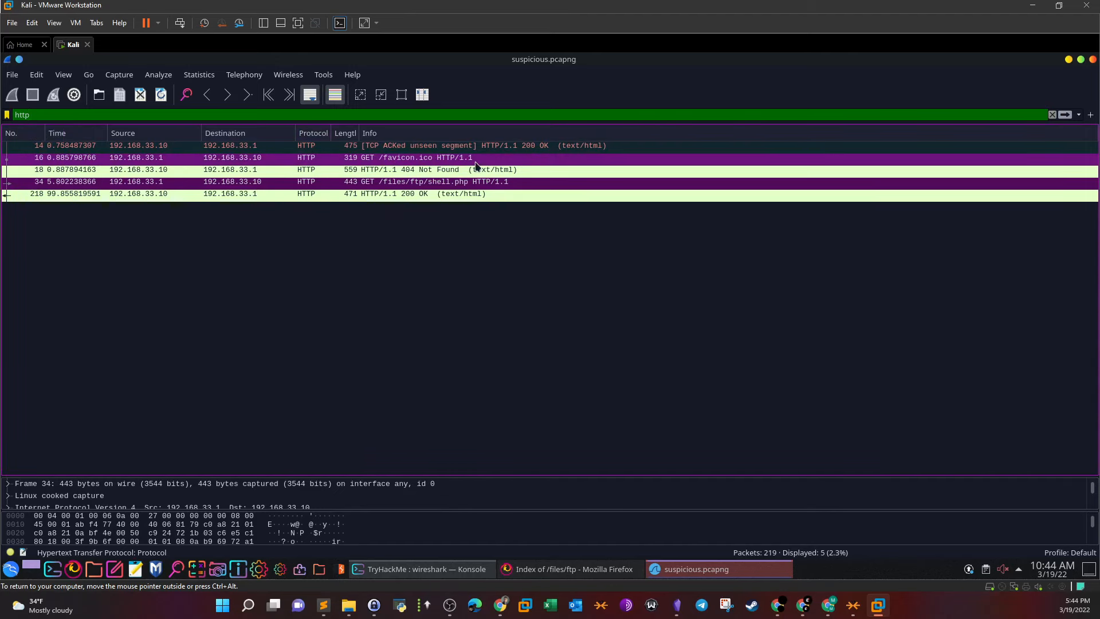
left_click(385, 196)
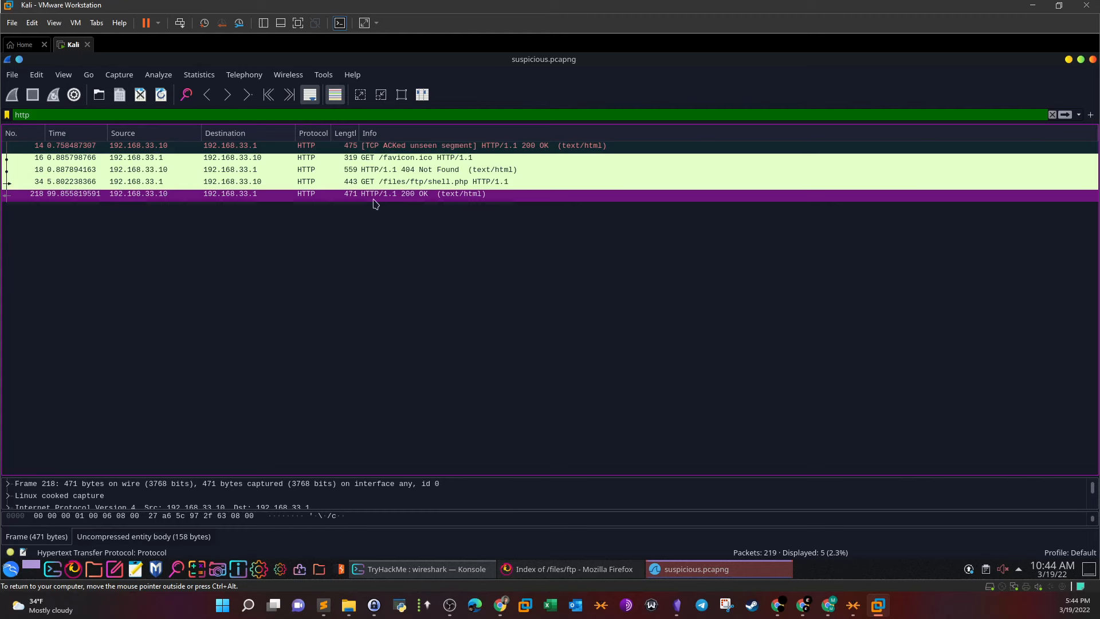
Clear the display filter so all 219 packets are listed
left_click_drag(124, 115, 2, 106)
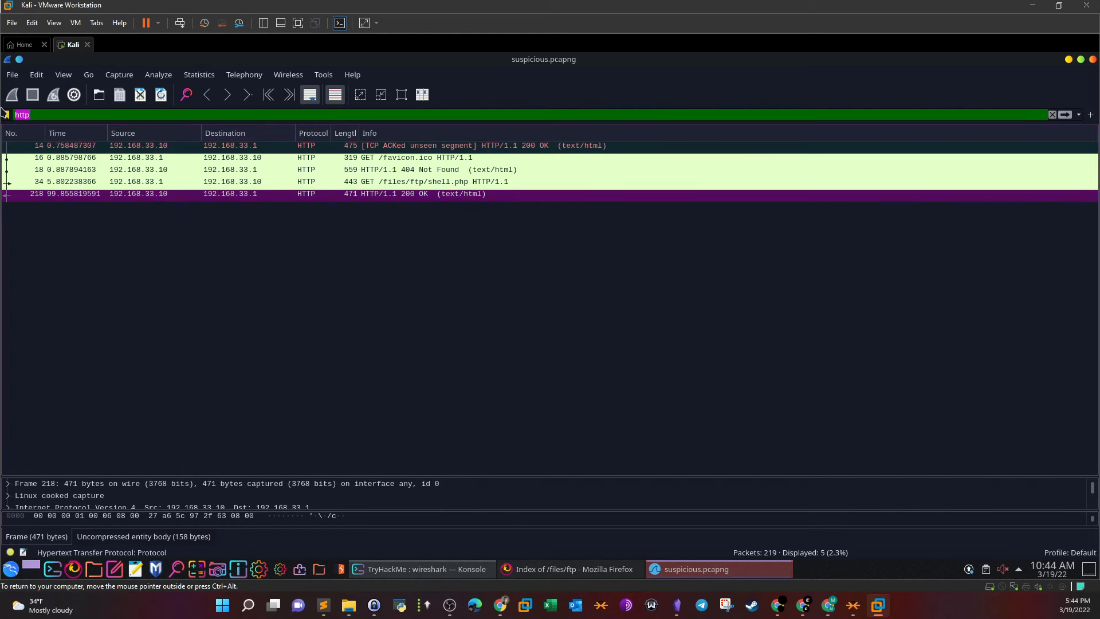
key("BackSpace")
key("Return")
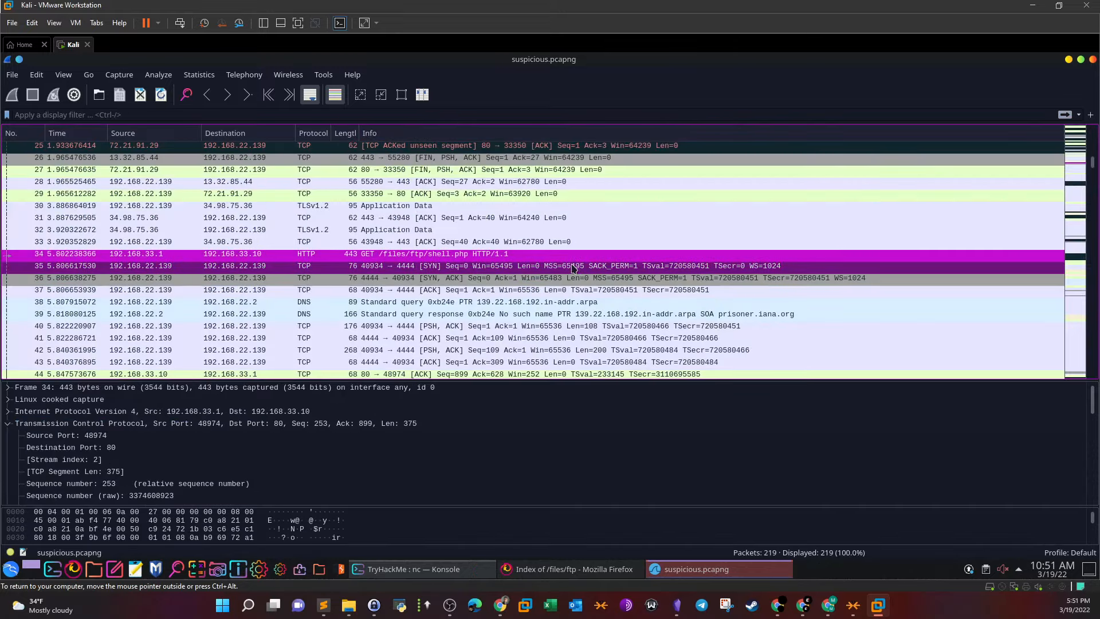
Select packet 34, then packet 35, the SYN from port 40934 to port 4444
left_click(811, 267)
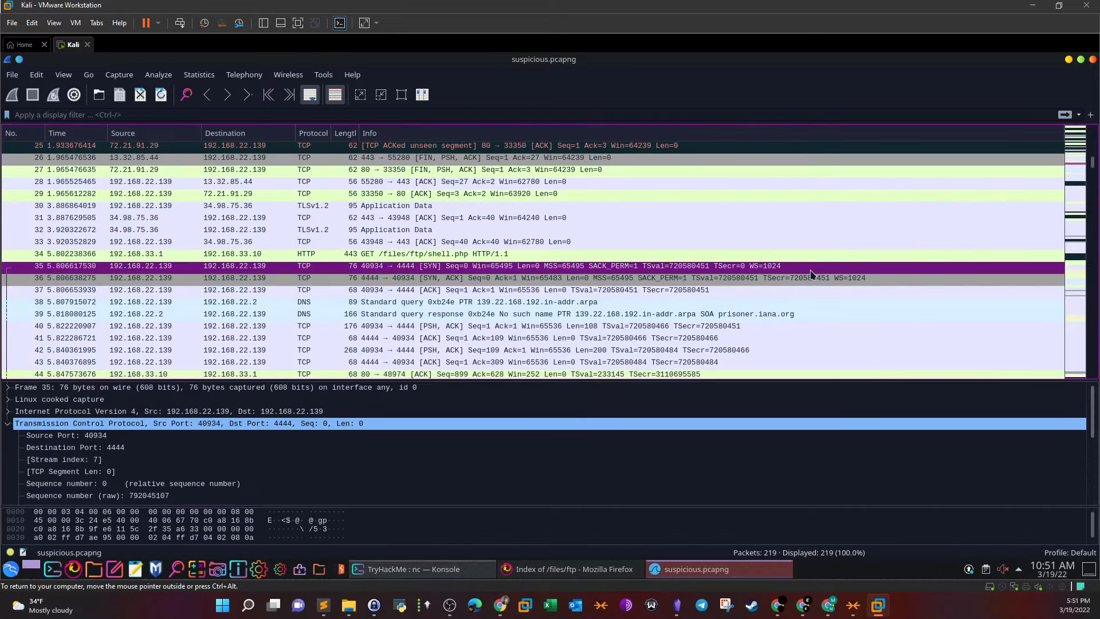
left_click(430, 254)
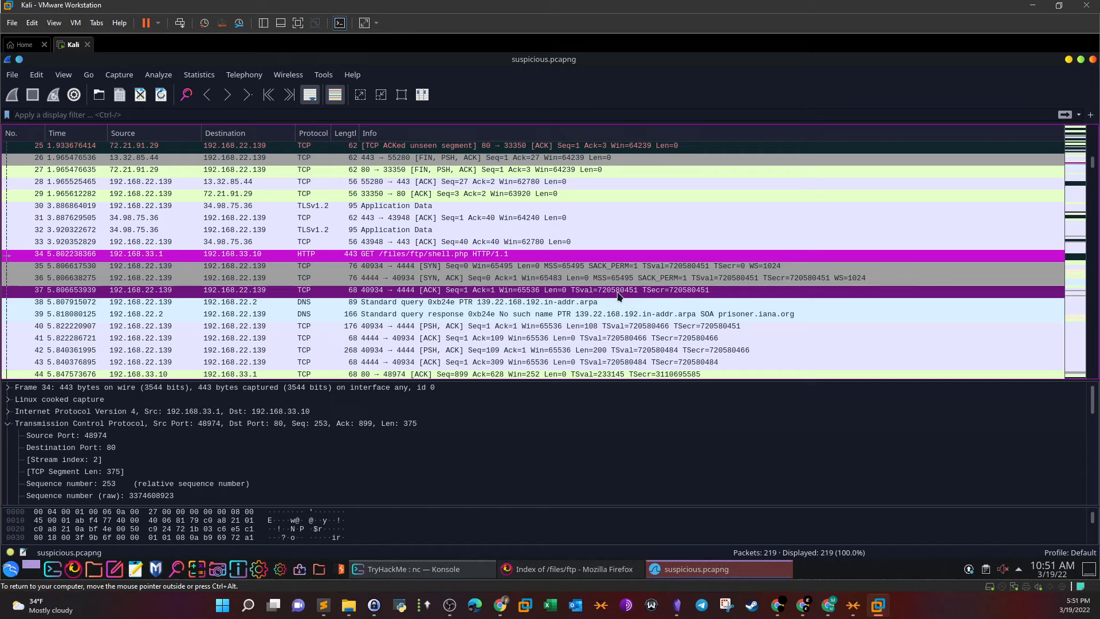
left_click(573, 266)
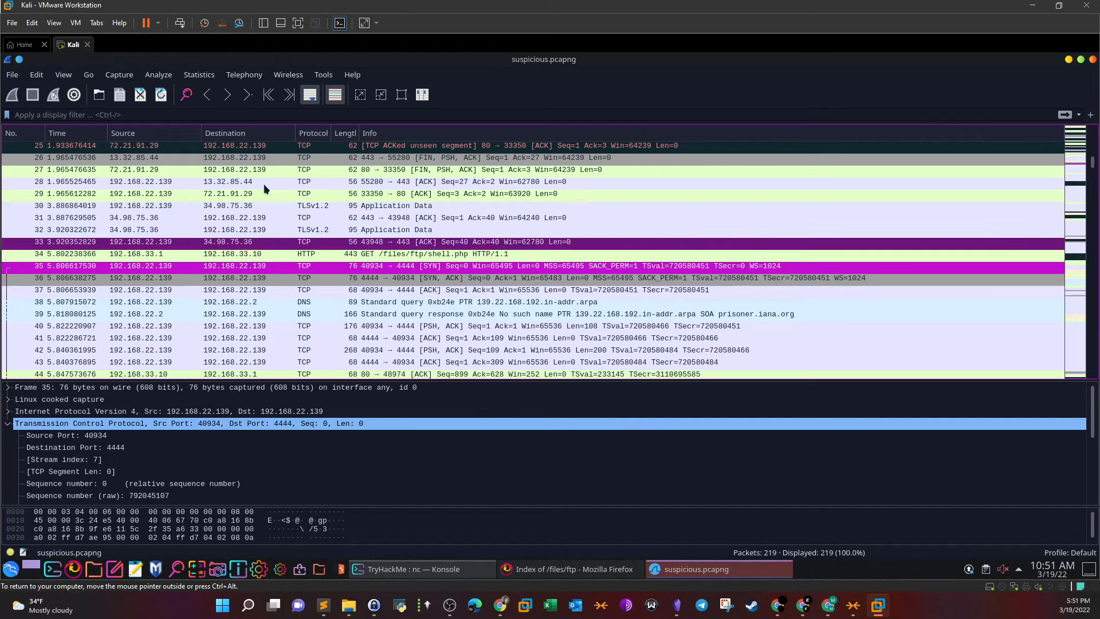
left_click(12, 75)
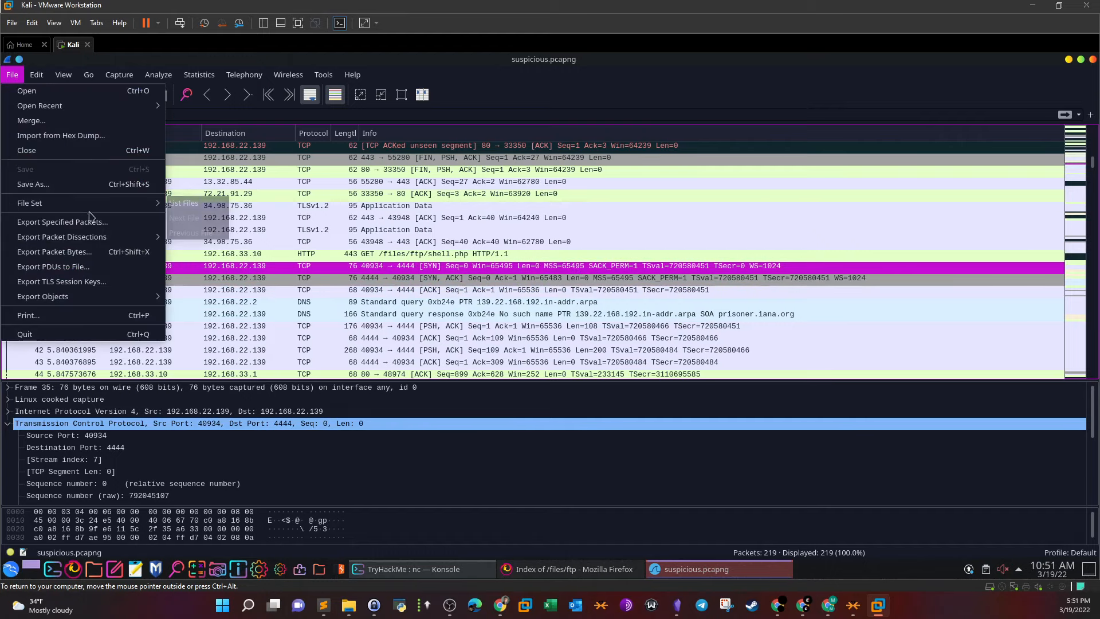
Export the packet dissections as a plain-text file named starting with 'p', then switch to Konsole
mouse_move(103, 241)
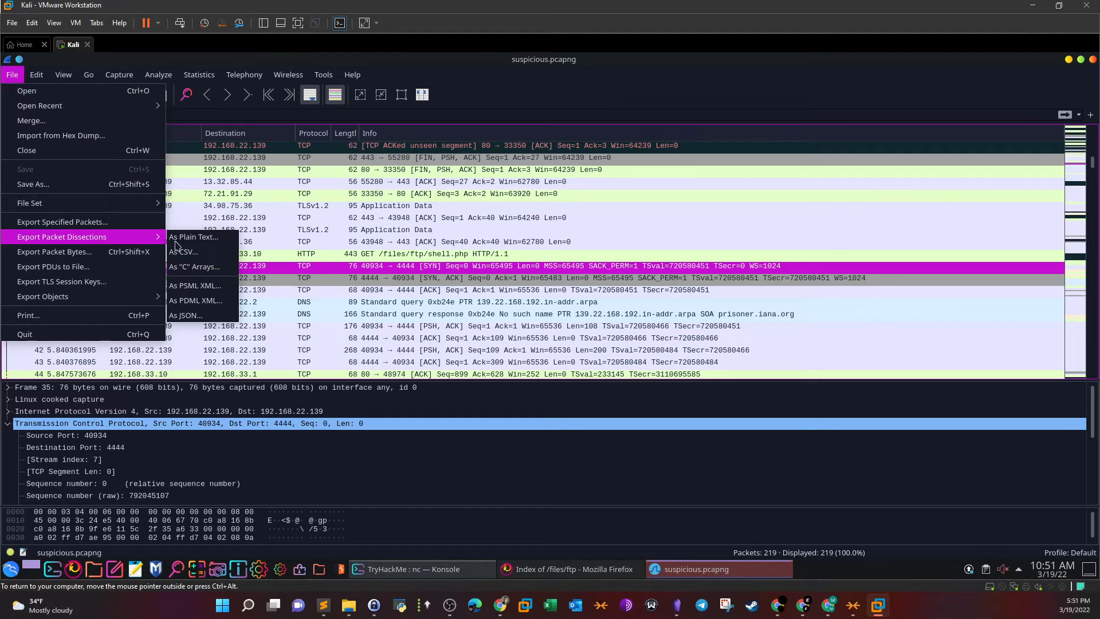
left_click(194, 236)
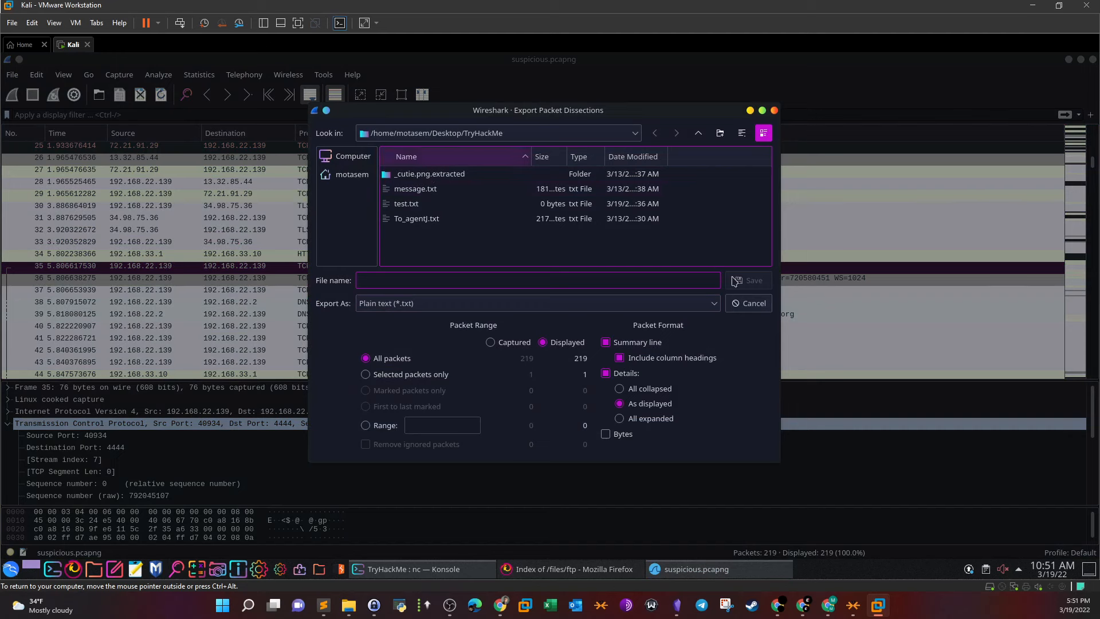
type("p")
left_click(766, 285)
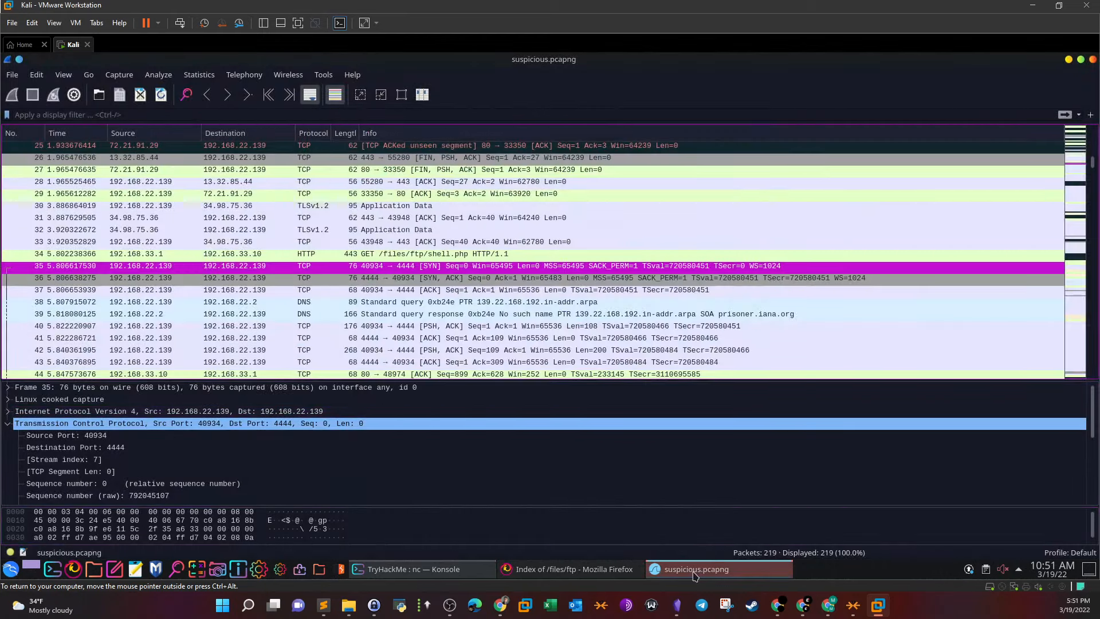
left_click(473, 569)
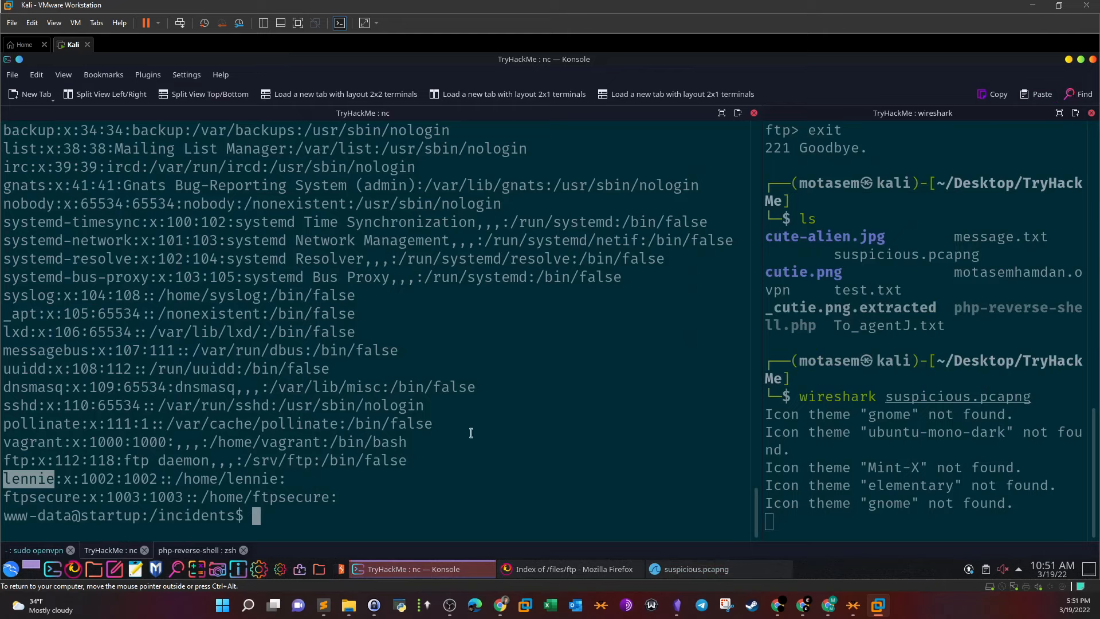
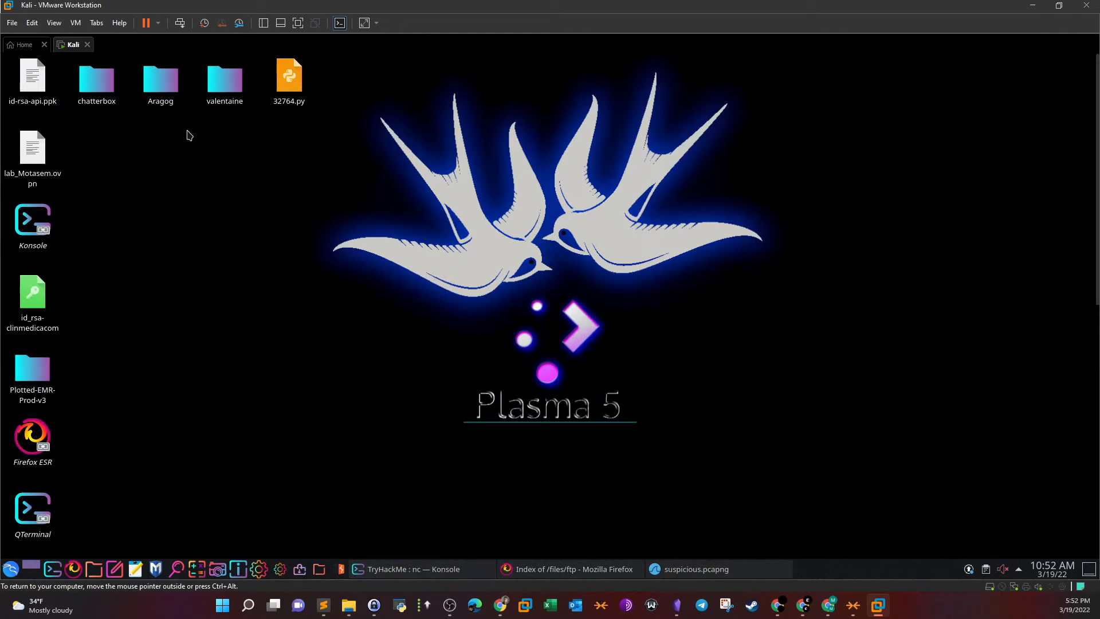
Browse Thunar to Desktop/TryHackMe and open packet-dump.txt in Mousepad
left_click(110, 102)
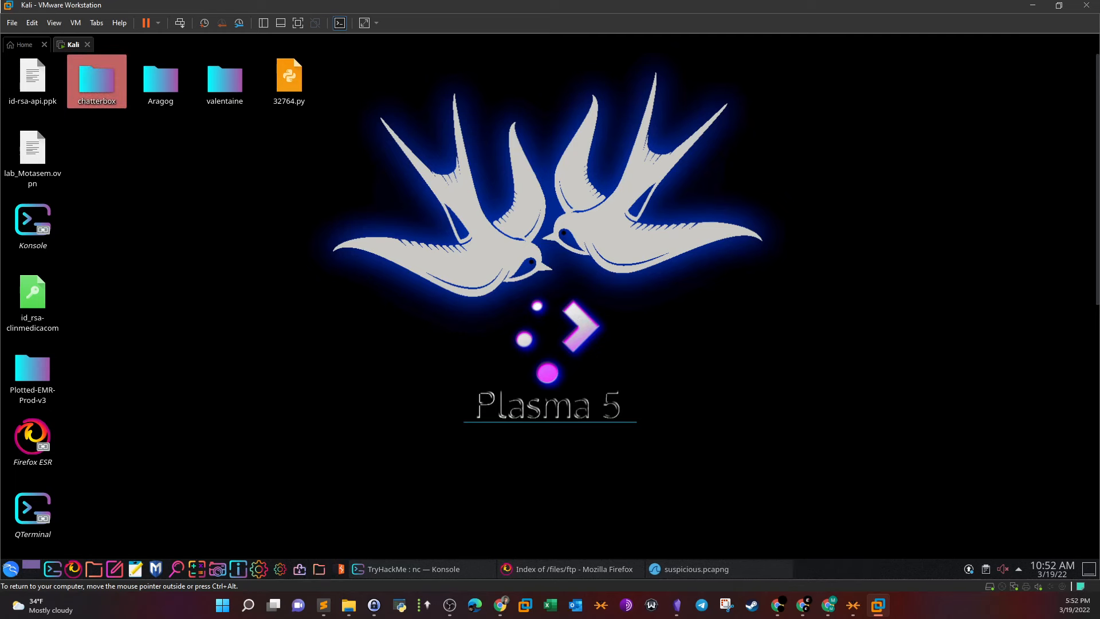
left_click(95, 569)
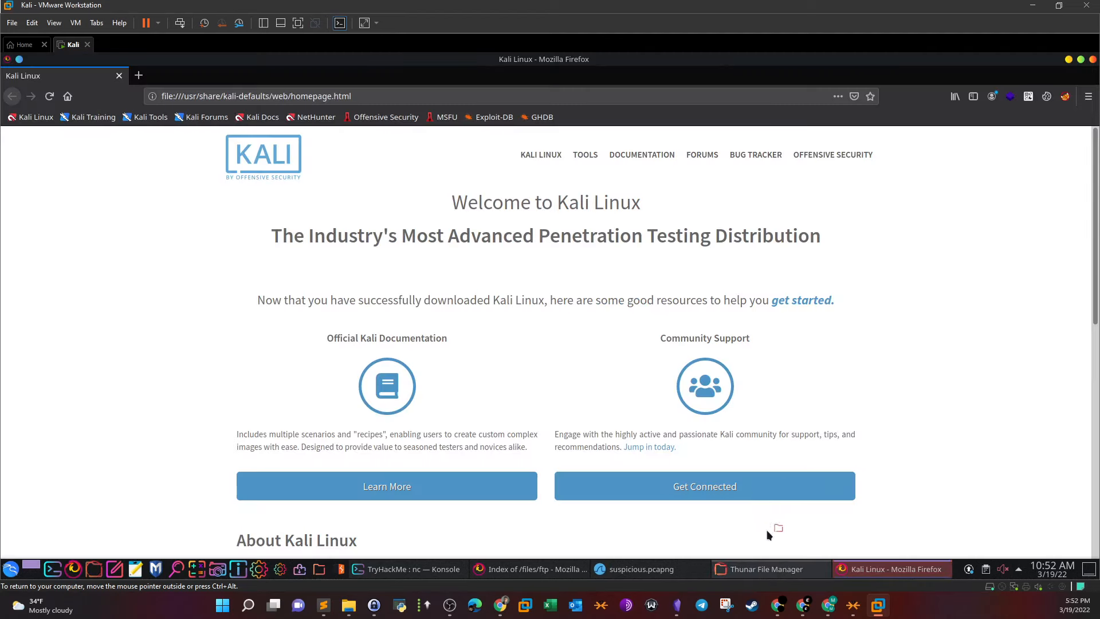
left_click(875, 569)
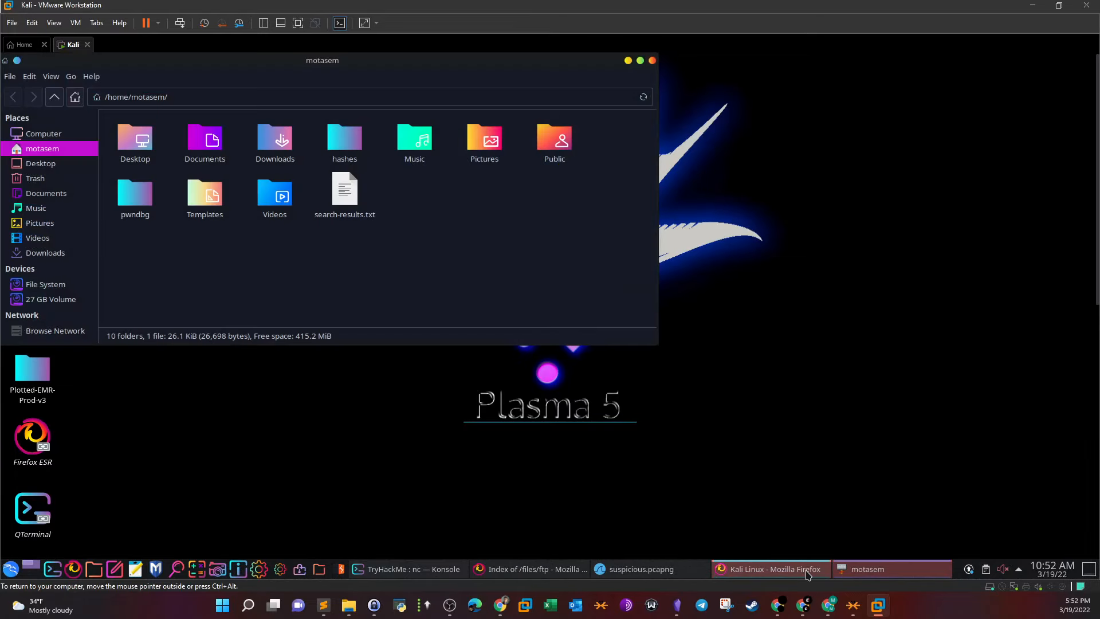
double_click(133, 162)
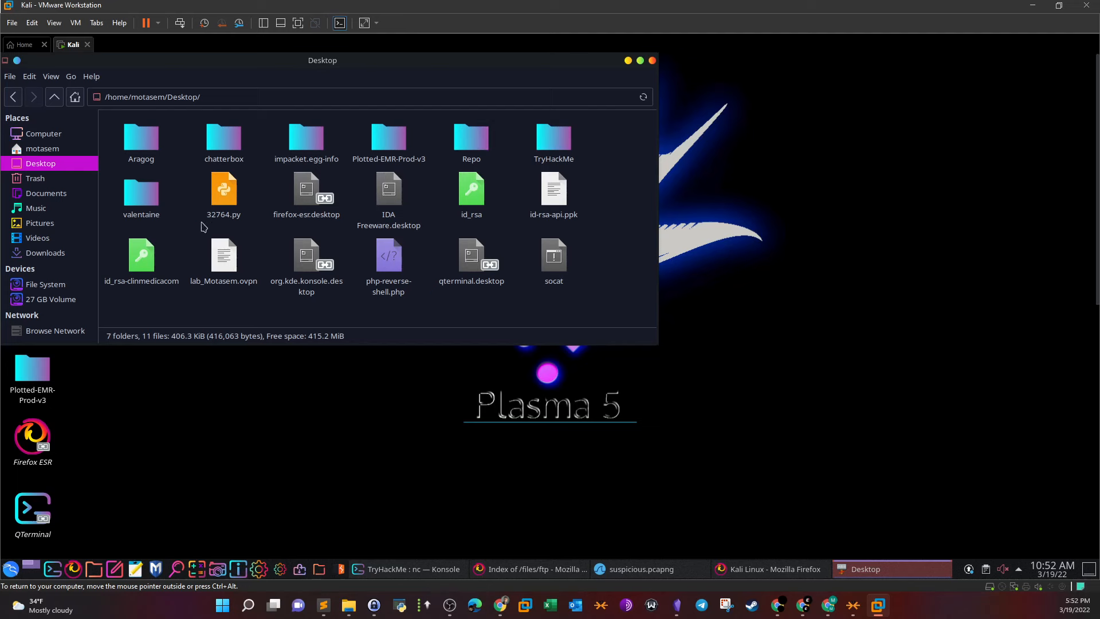
double_click(554, 139)
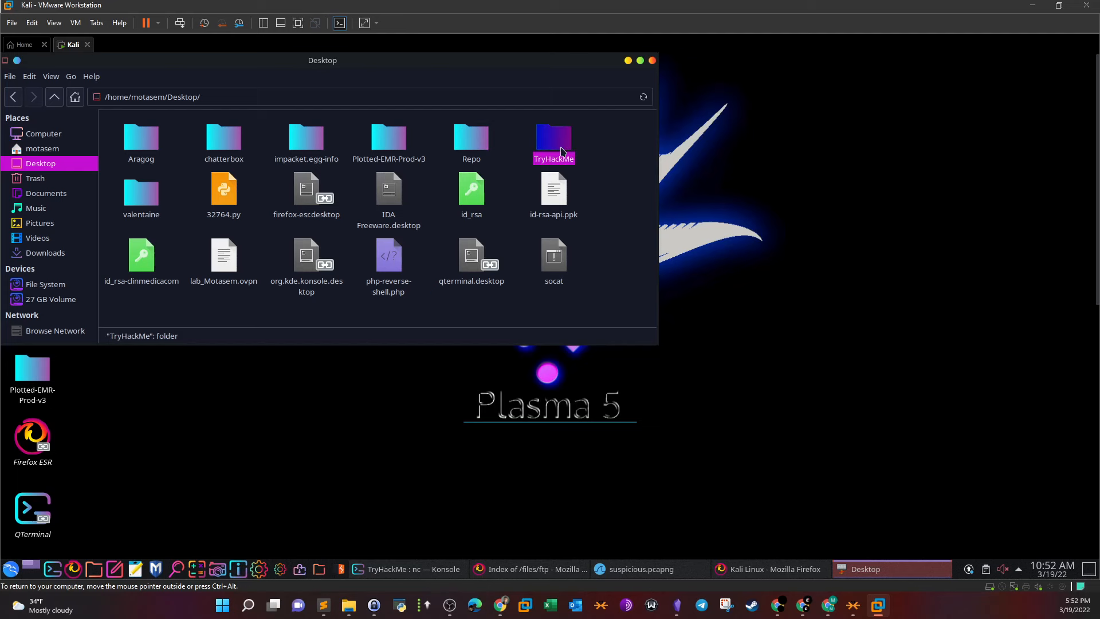
left_click(554, 146)
right_click(566, 159)
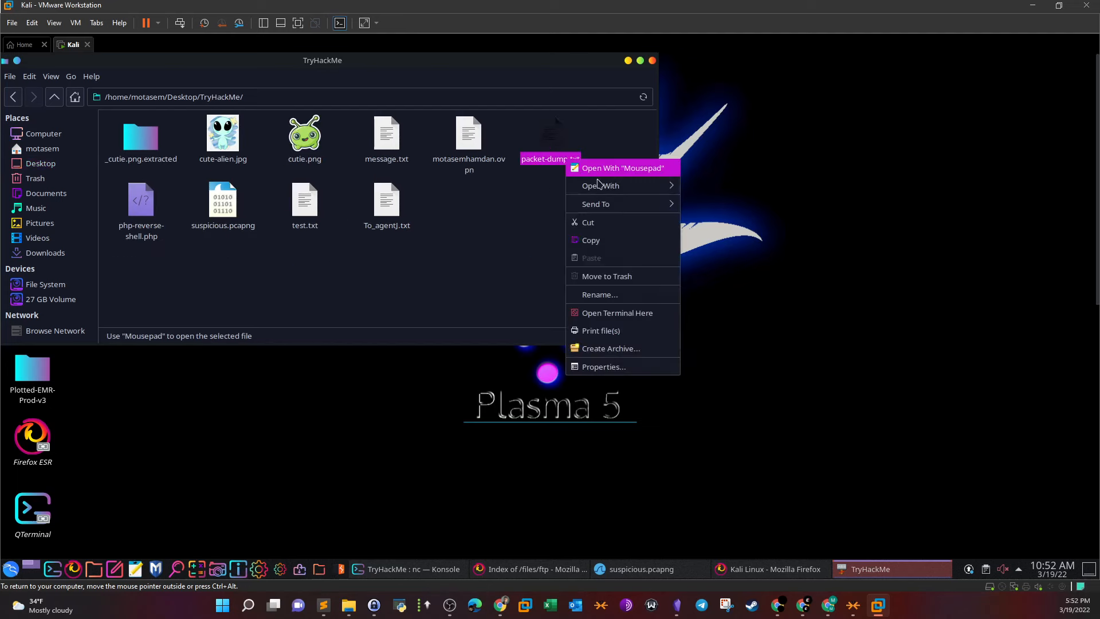
left_click(605, 169)
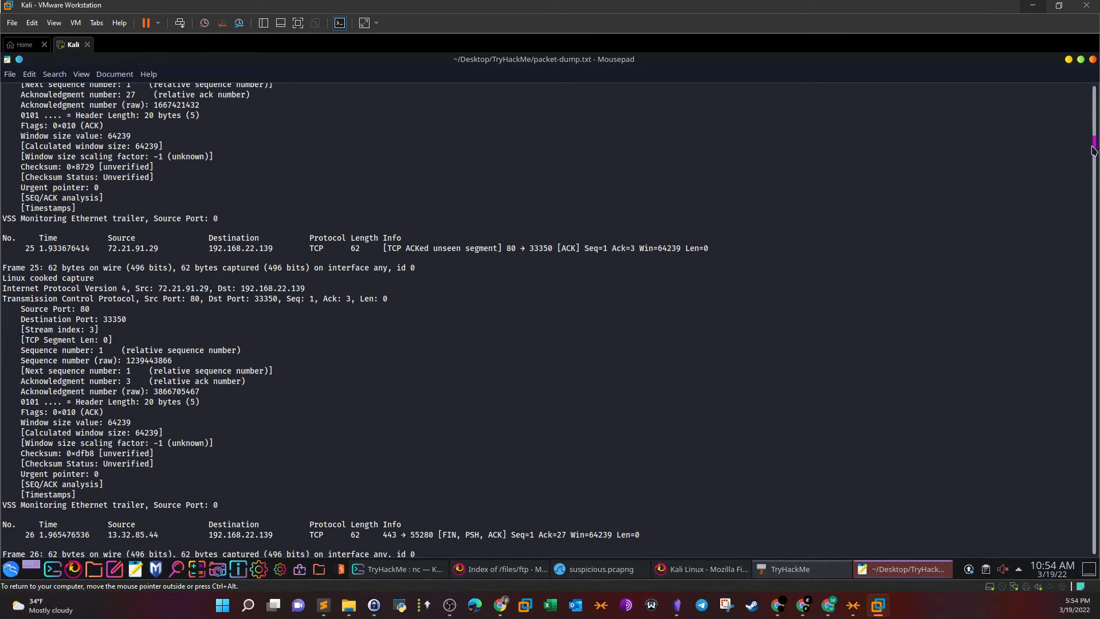
Review the dump's payloads, highlighting the Linux kernel version text
left_click_drag(1093, 148, 1095, 177)
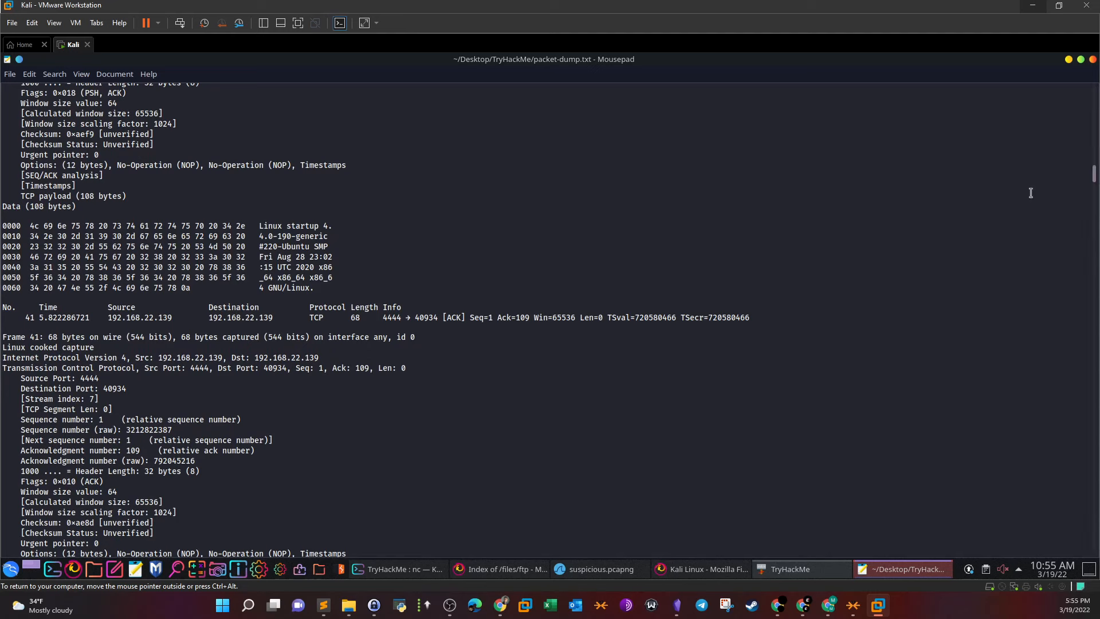
left_click_drag(259, 226, 326, 236)
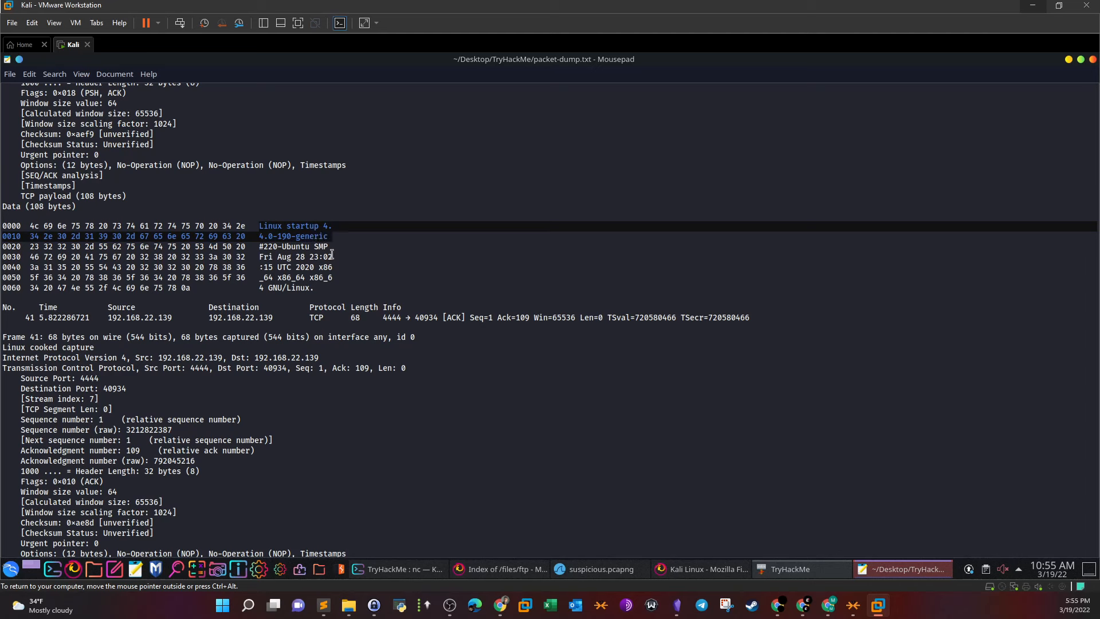
scroll(332, 254, "up", 10)
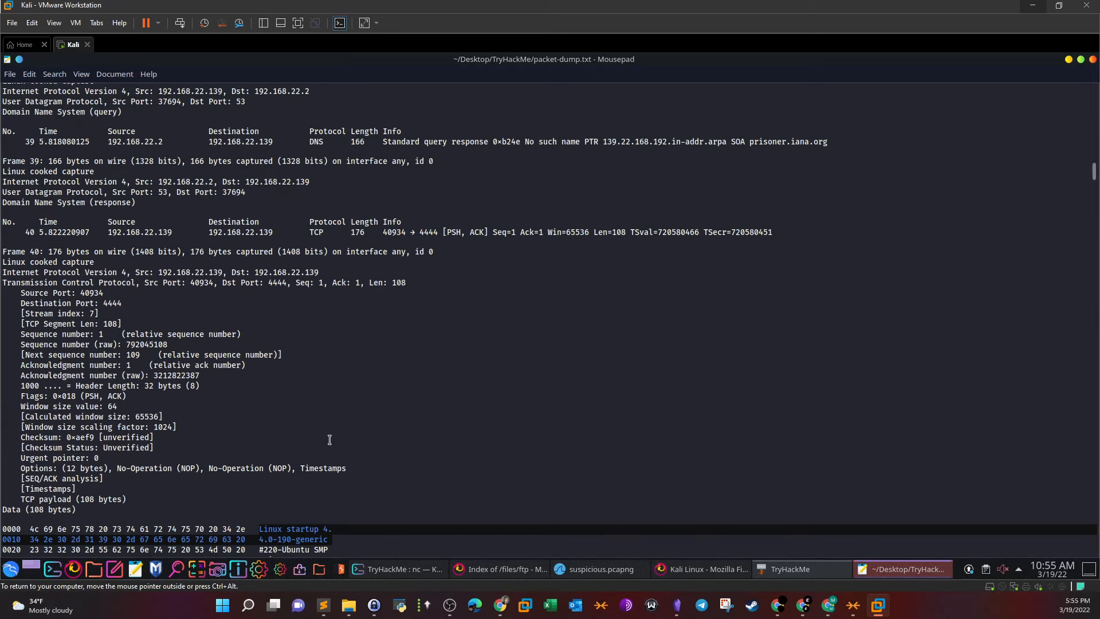
scroll(348, 424, "up", 2)
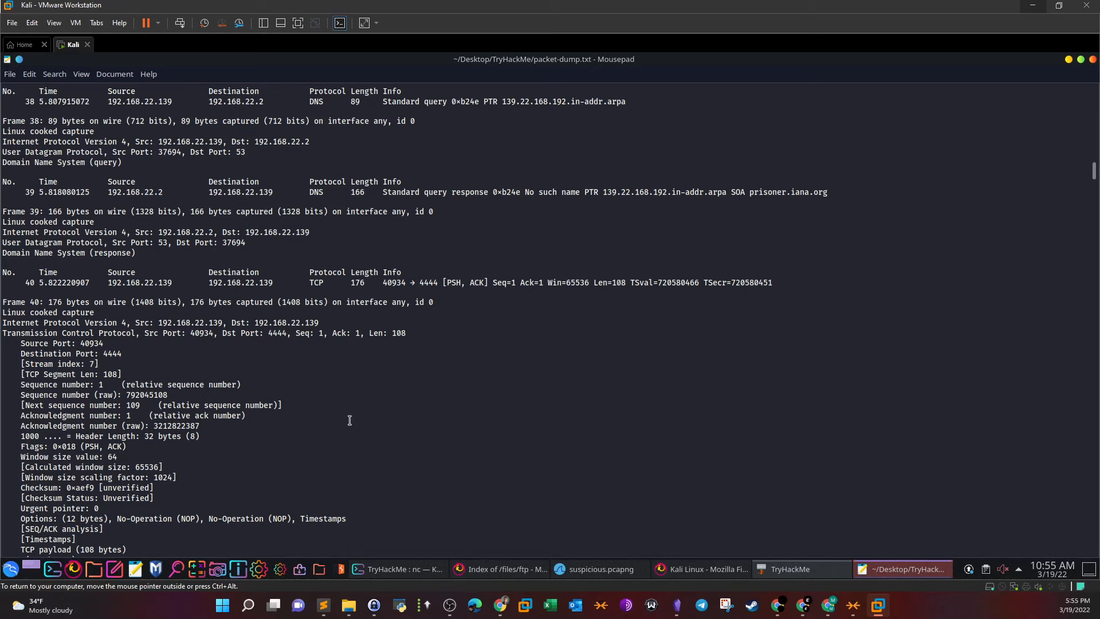
scroll(350, 420, "up", 2)
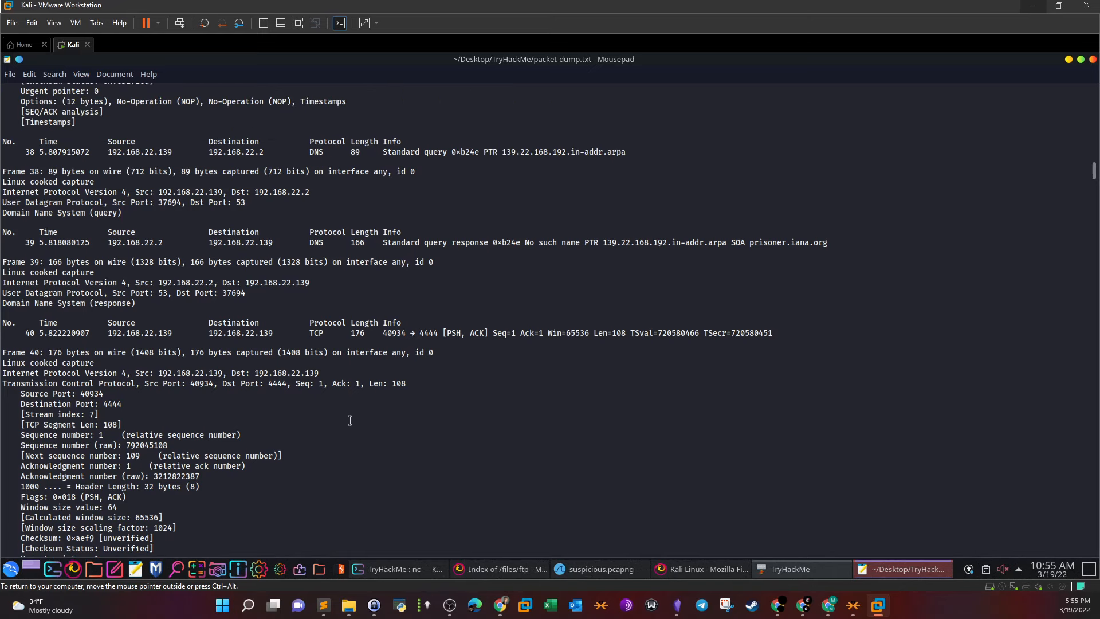
scroll(349, 420, "down", 17)
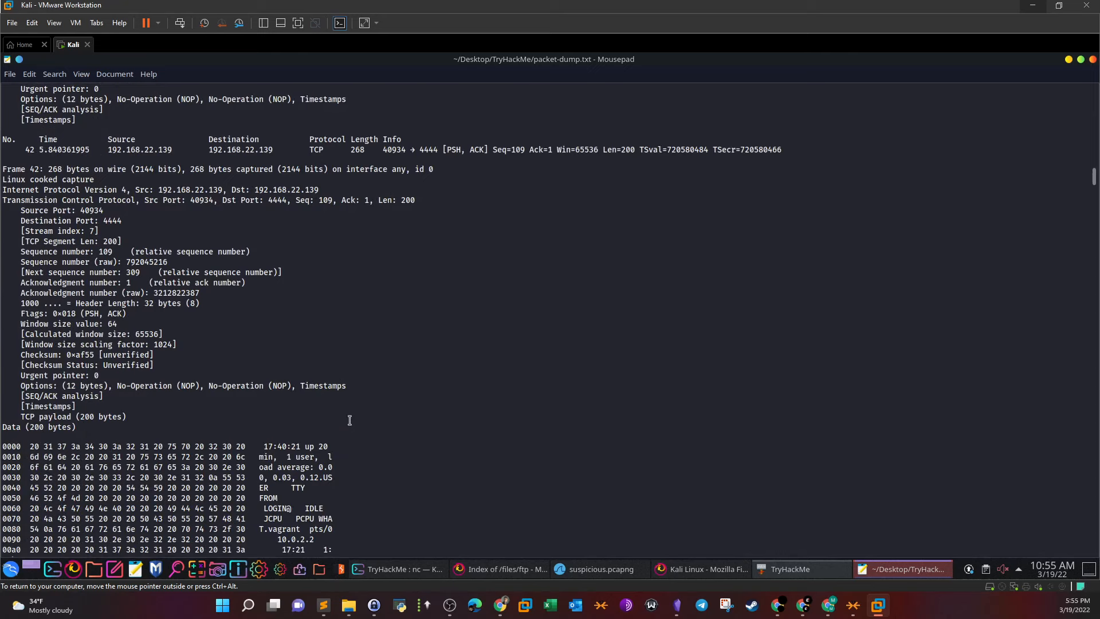
scroll(349, 420, "down", 4)
left_click_drag(269, 255, 328, 355)
Scroll down the dump to Frame 45's uid=33(www-data) payload
scroll(334, 373, "down", 8)
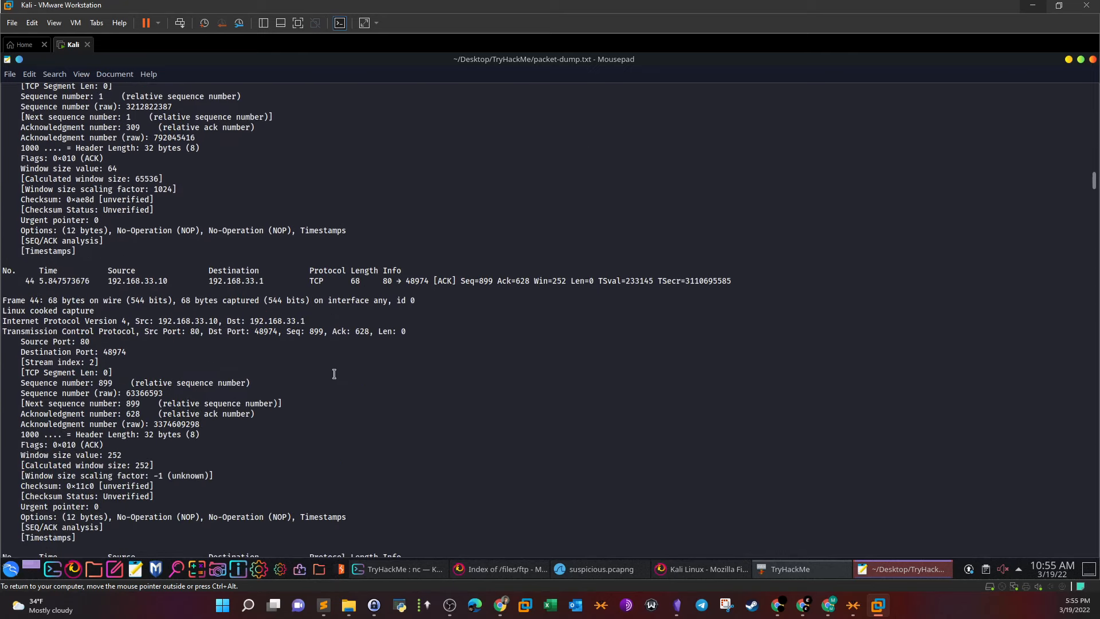
scroll(334, 374, "down", 6)
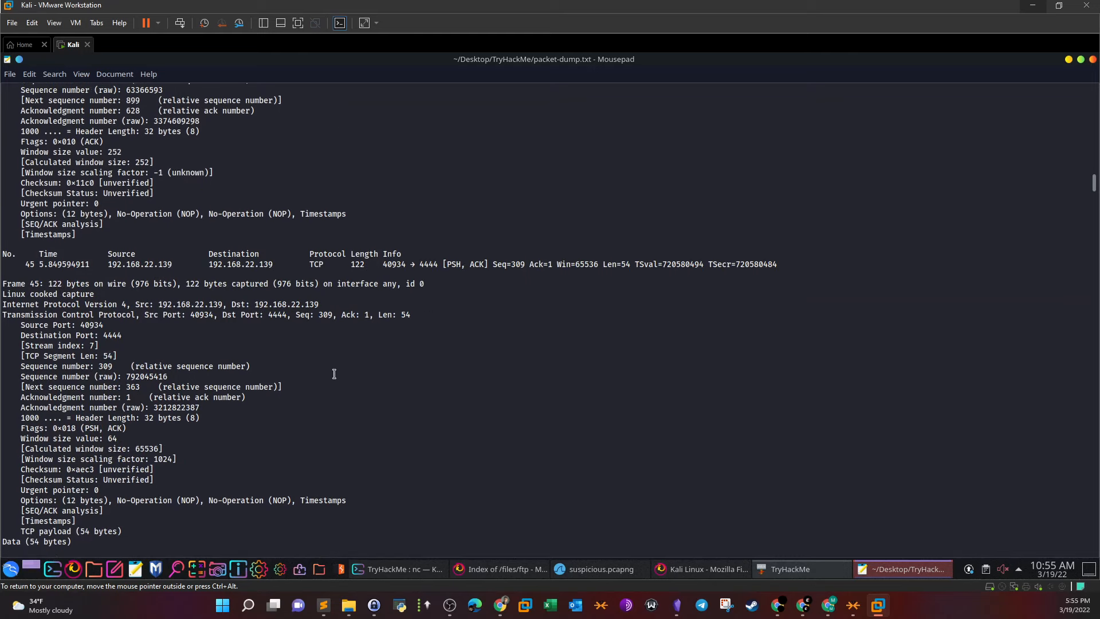
scroll(334, 373, "down", 7)
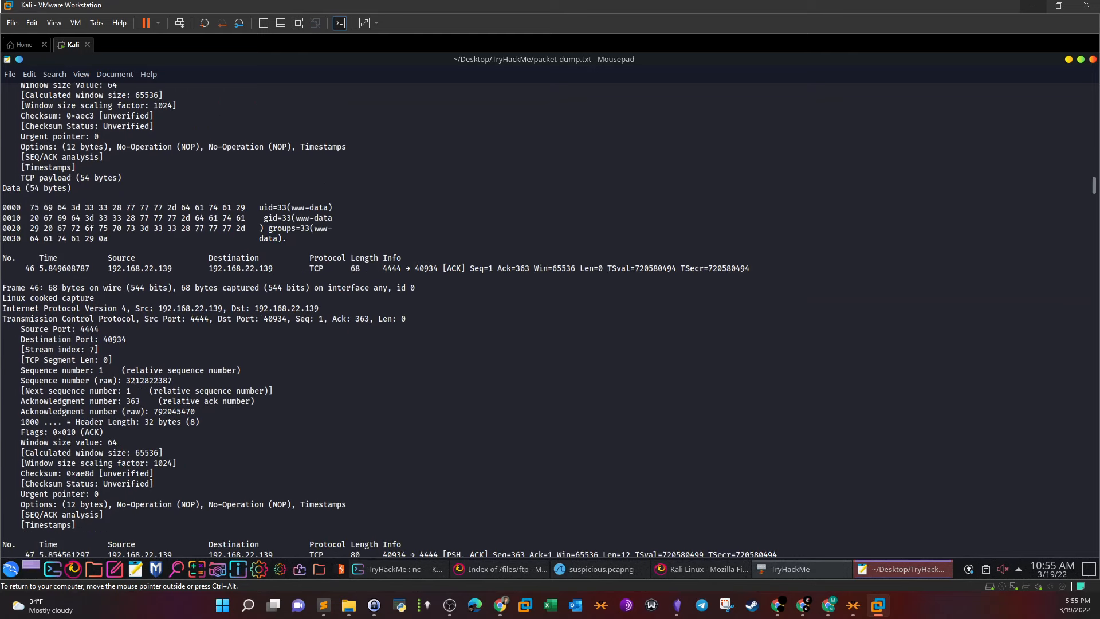
left_click_drag(267, 205, 323, 218)
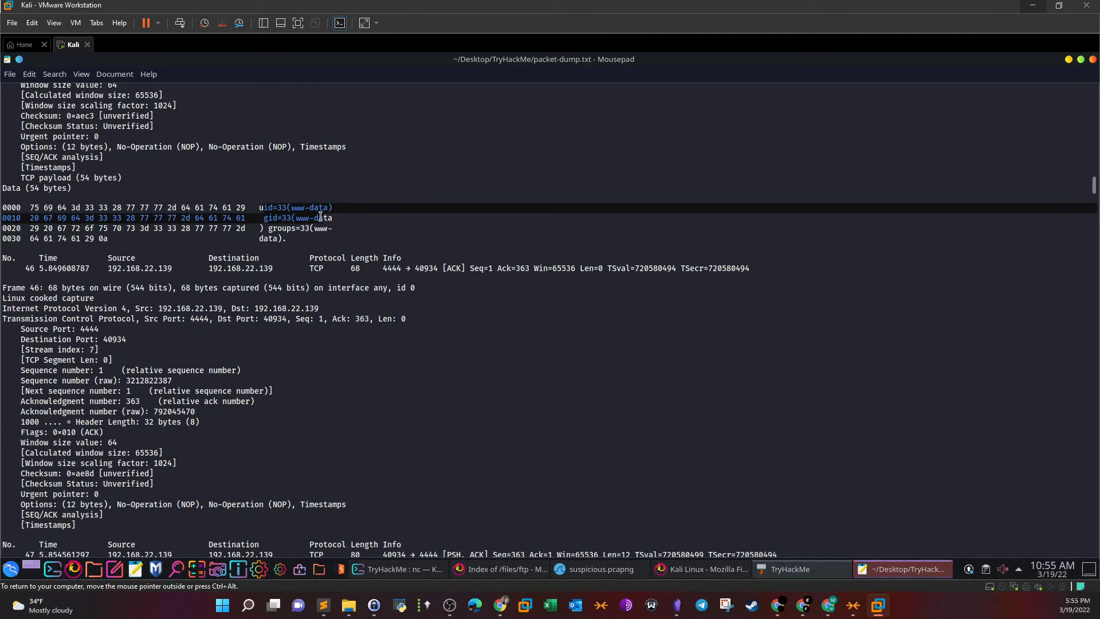
scroll(315, 363, "down", 5)
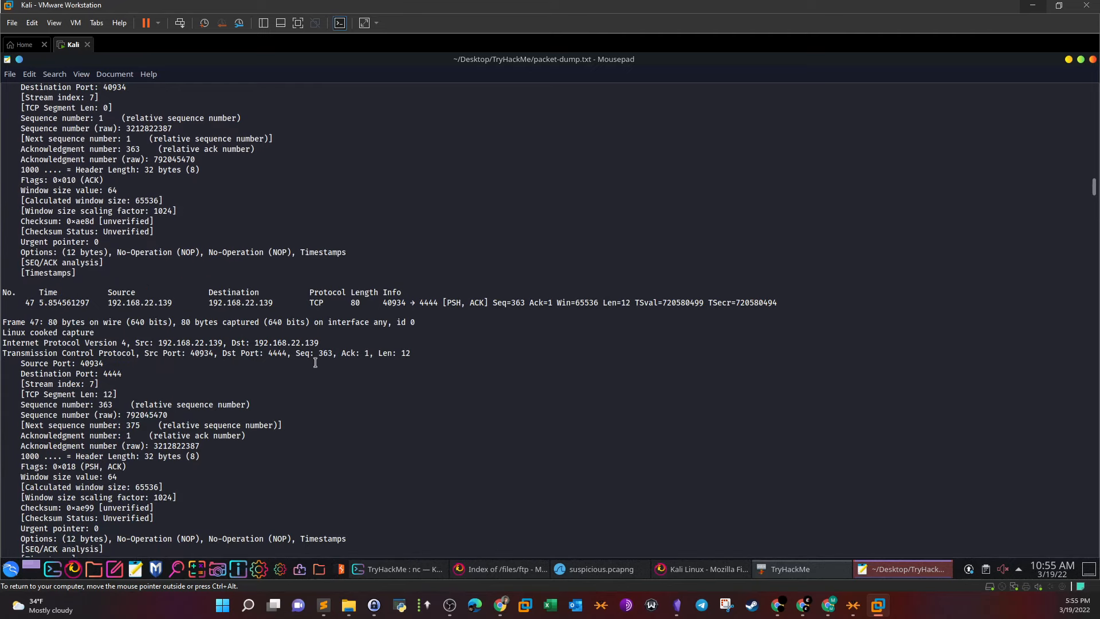
scroll(315, 363, "down", 6)
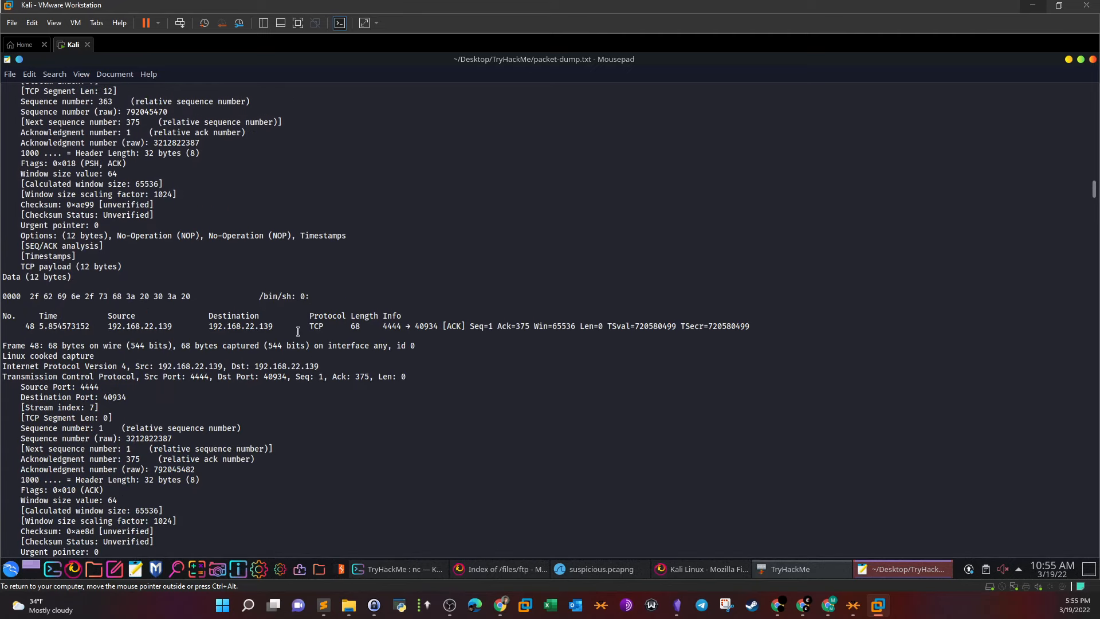
scroll(299, 335, "down", 7)
scroll(298, 336, "down", 6)
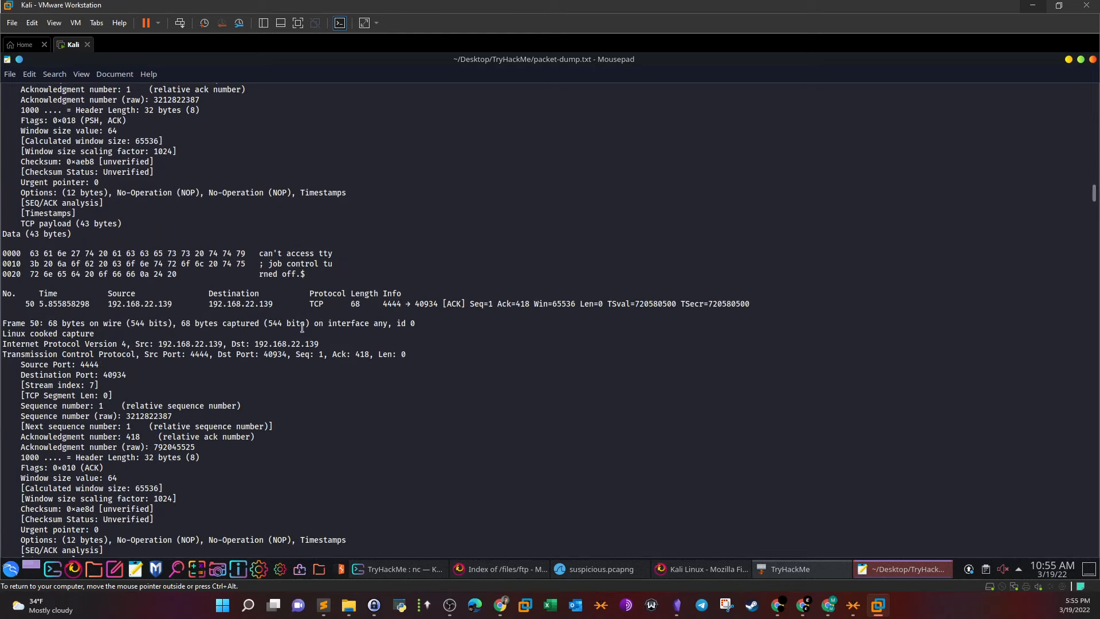
scroll(302, 327, "down", 5)
scroll(302, 327, "down", 4)
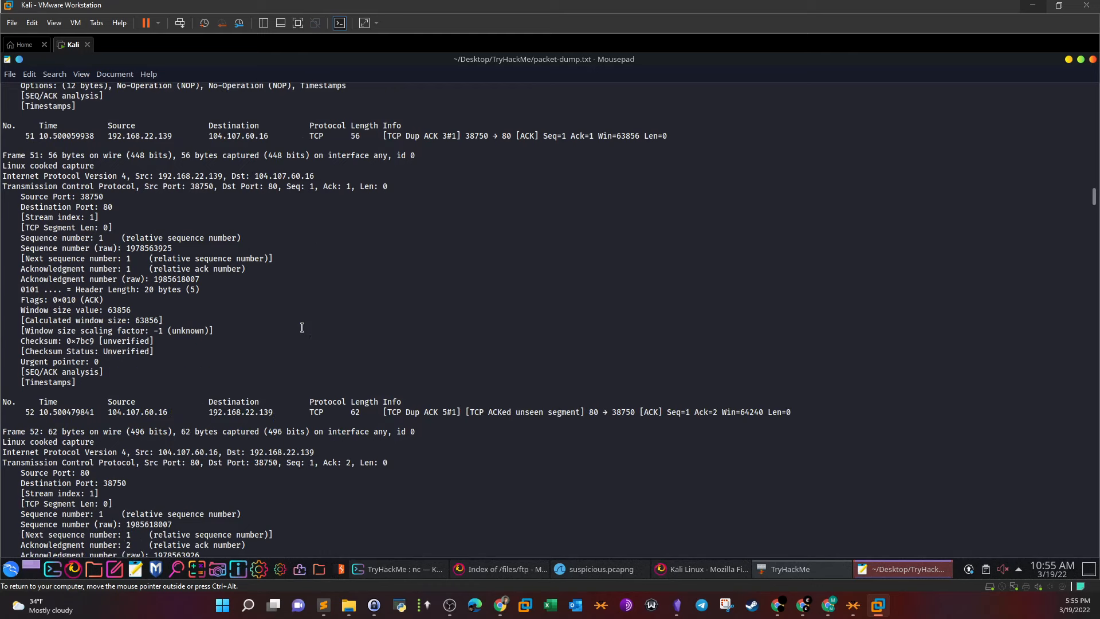
scroll(302, 328, "down", 10)
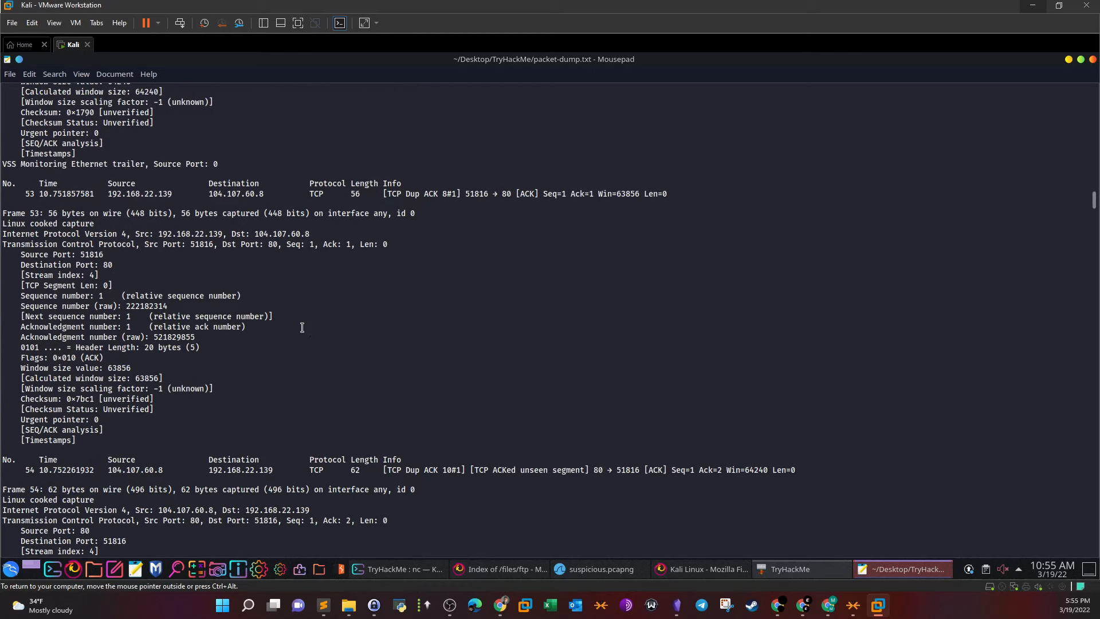
scroll(302, 327, "up", 7)
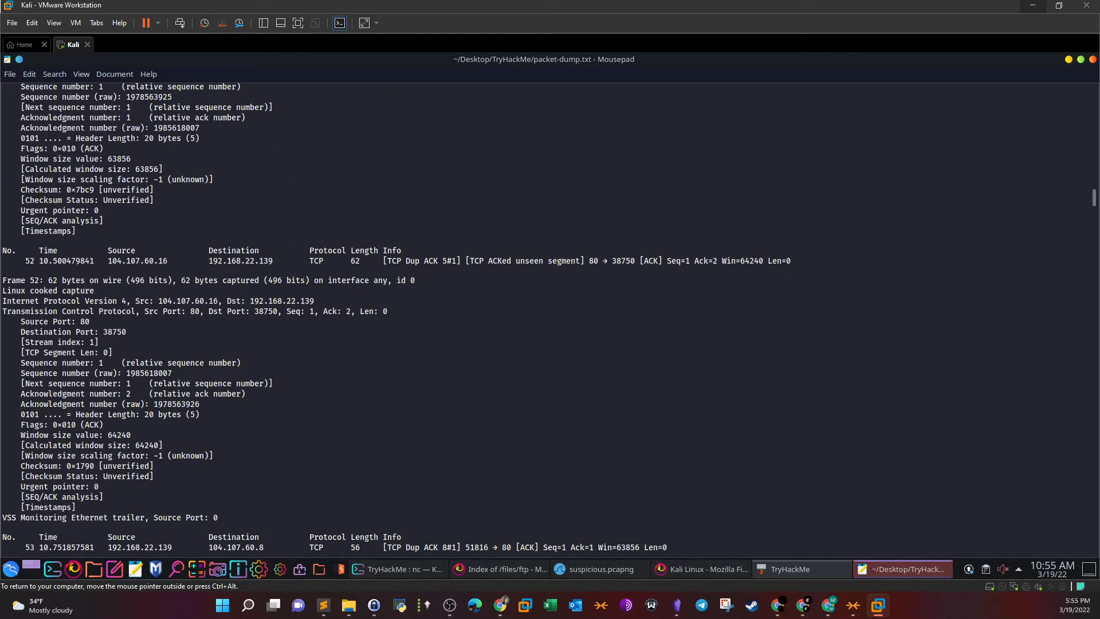
Mark Frame 45's frame number, then minimise Mousepad
left_click_drag(1093, 198, 1090, 189)
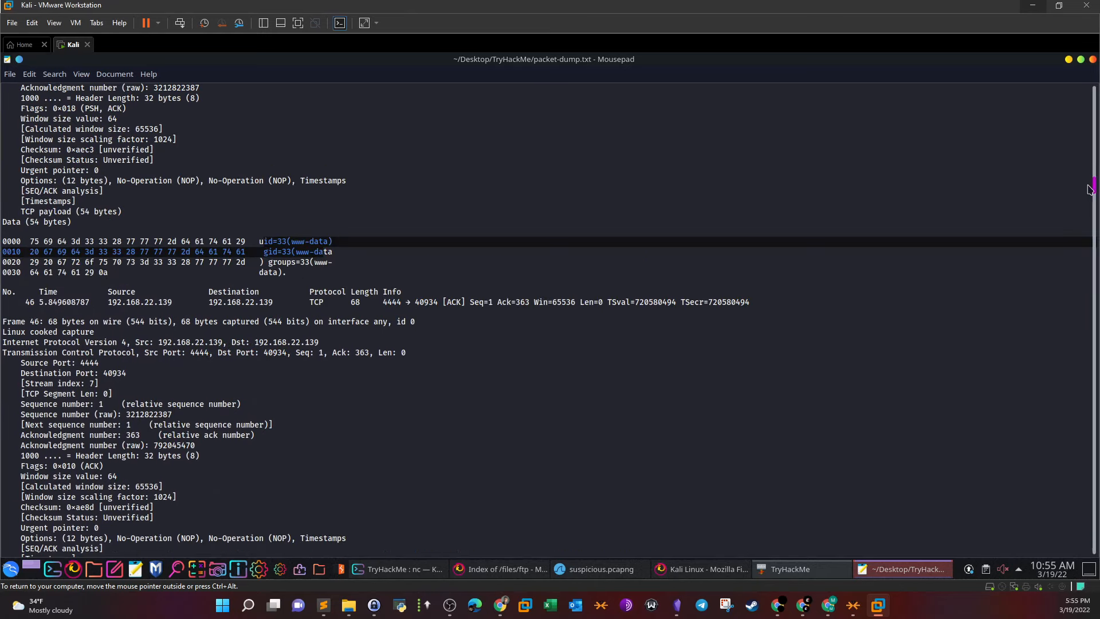
scroll(384, 258, "up", 4)
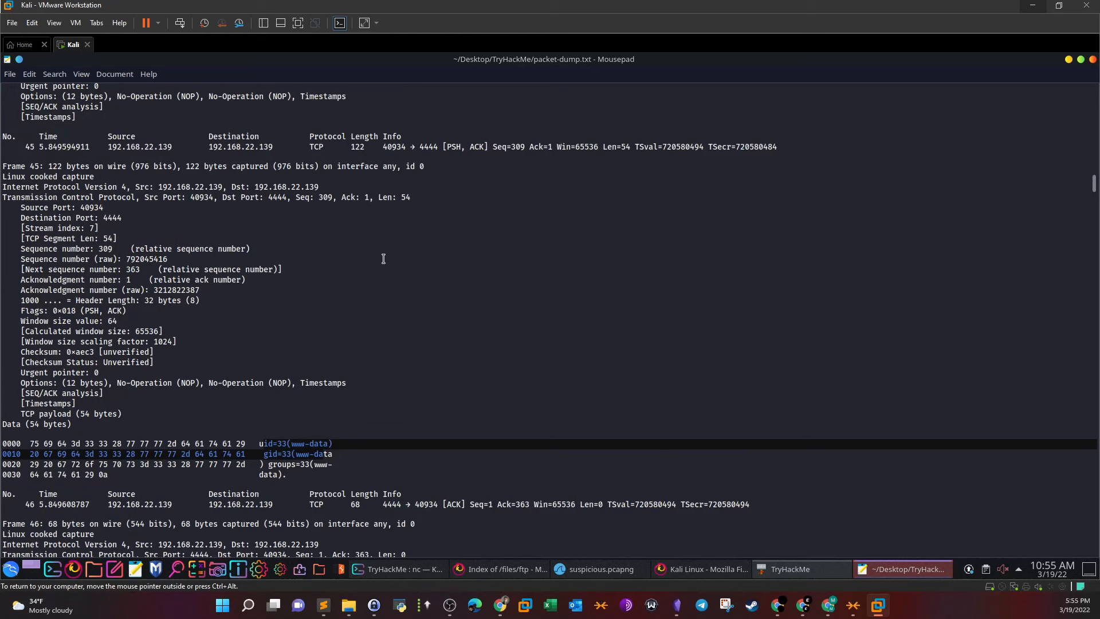
left_click(341, 394)
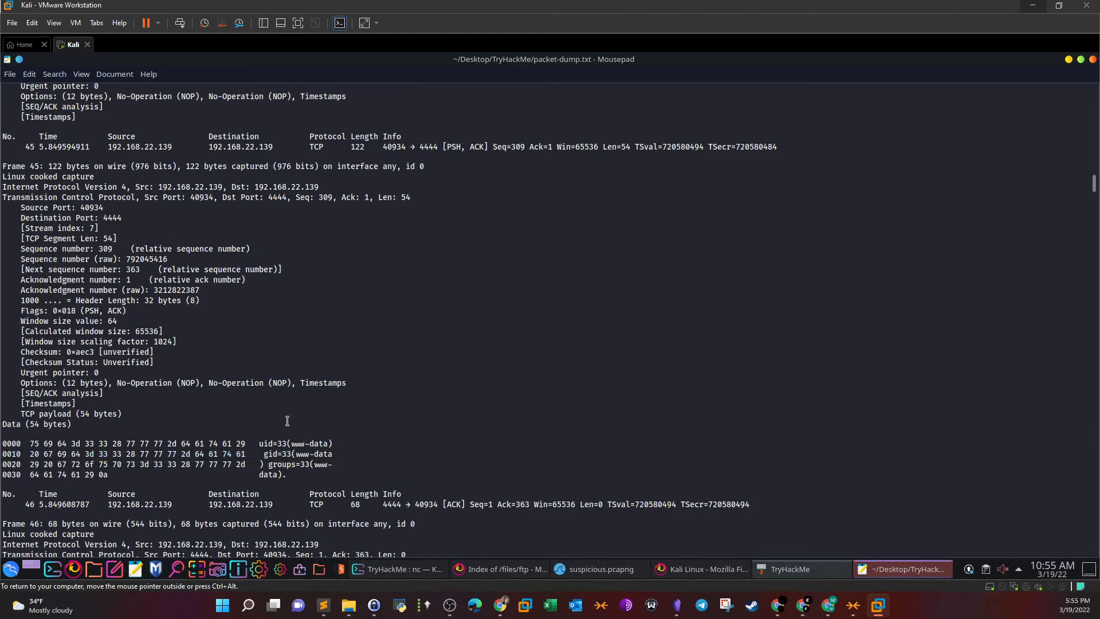
left_click_drag(40, 165, 31, 165)
left_click(911, 569)
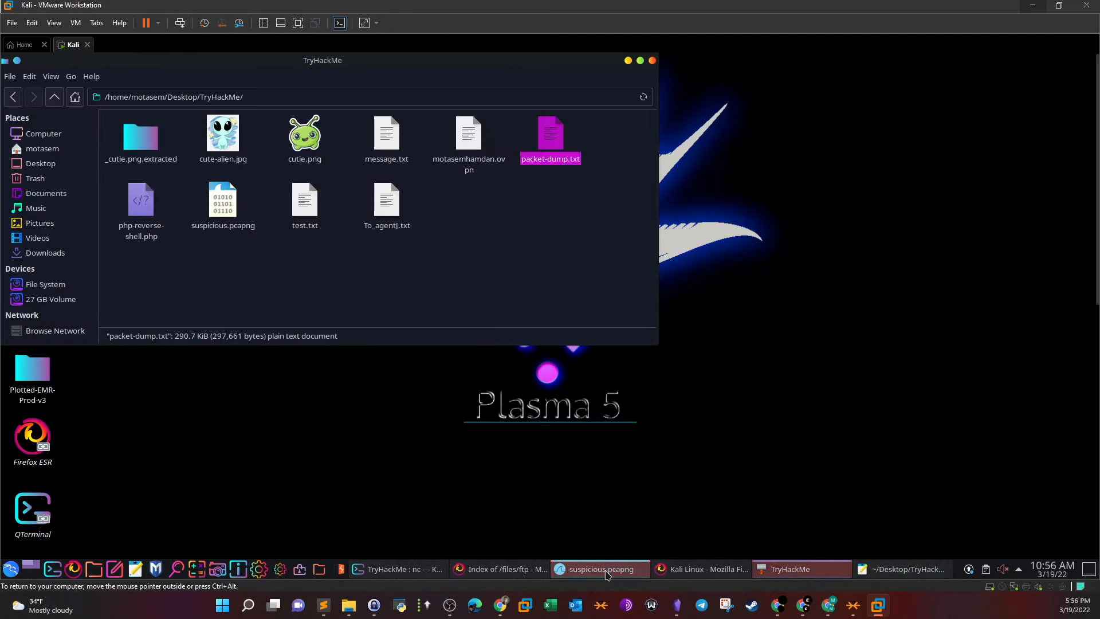
In Wireshark, follow the TCP stream of packet 45 on port 4444
left_click(612, 573)
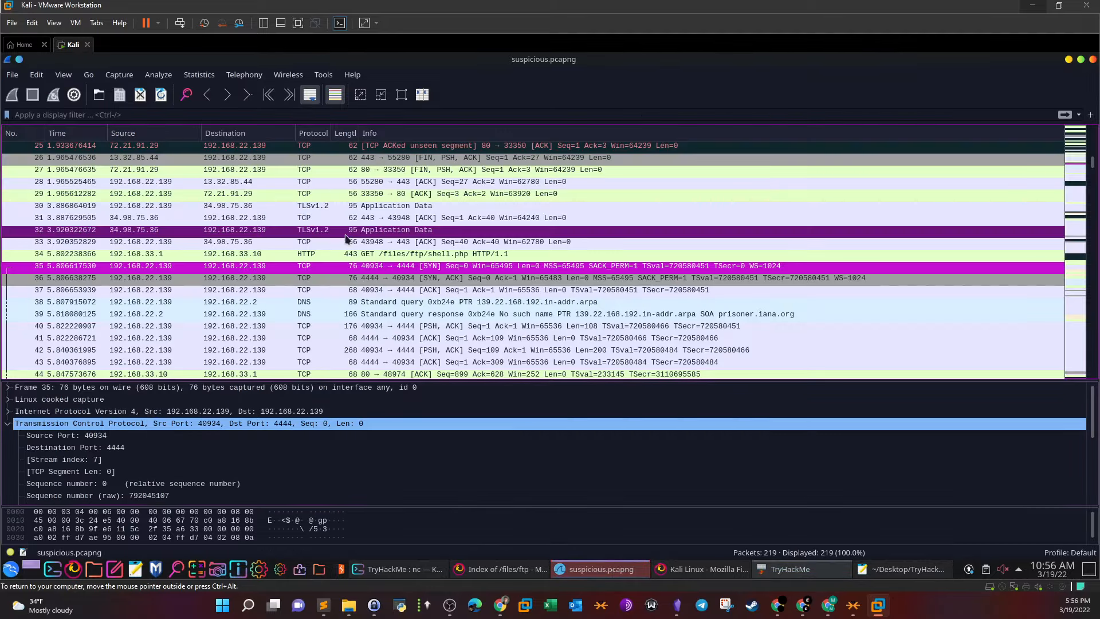
scroll(345, 237, "up", 7)
scroll(346, 237, "down", 10)
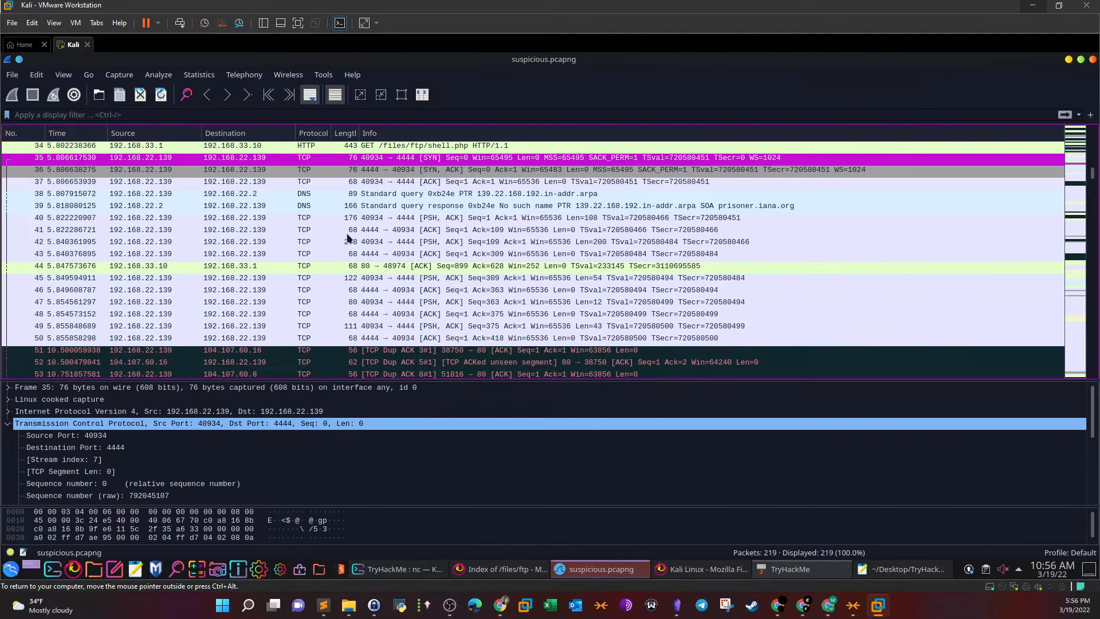
left_click(333, 279)
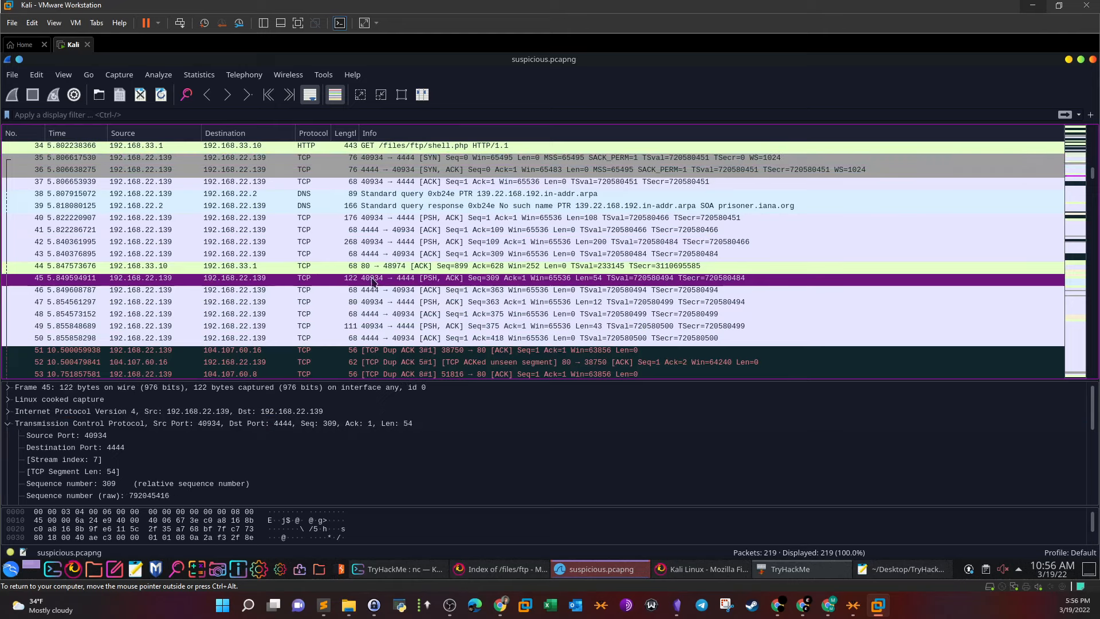
right_click(410, 284)
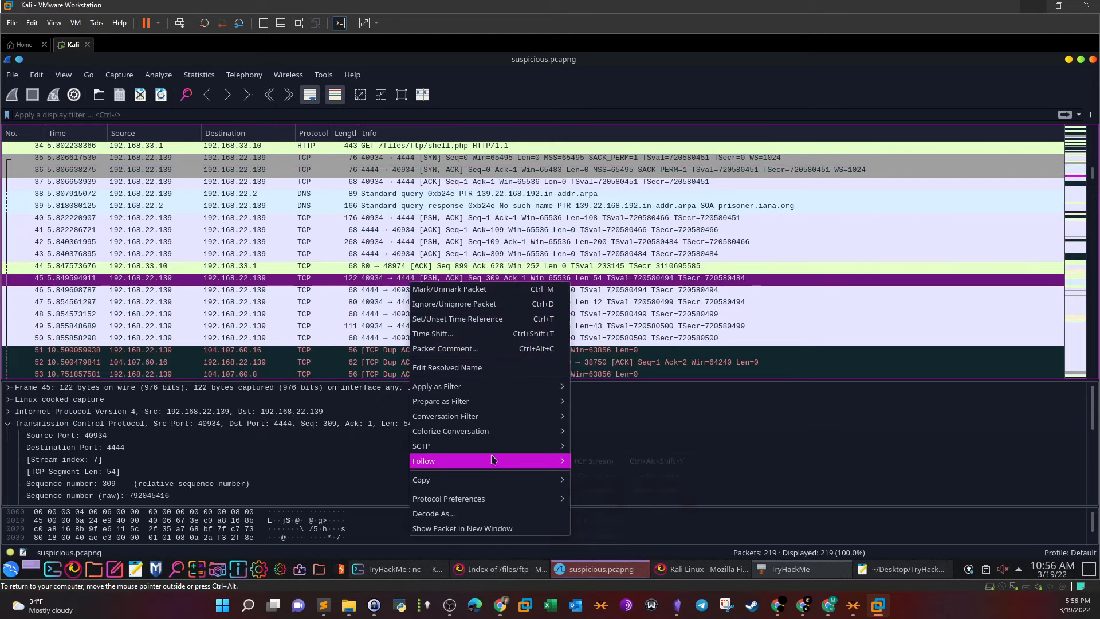
left_click(602, 465)
Locate the packets behind the job-control message, uid output, banner, ls and ls -la
left_click(485, 223)
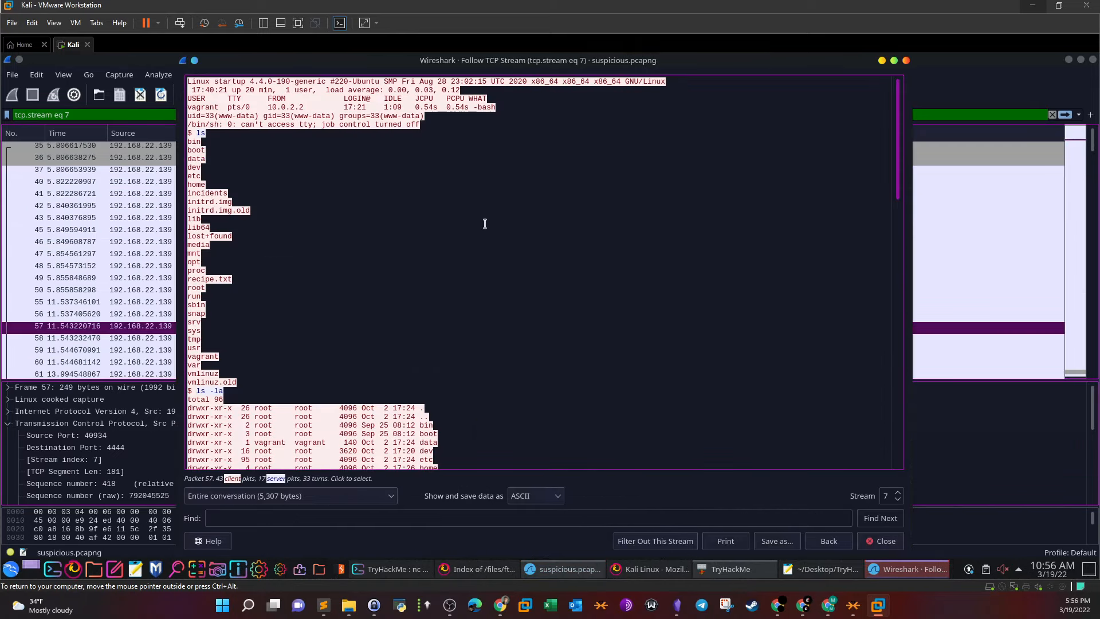
left_click(420, 128)
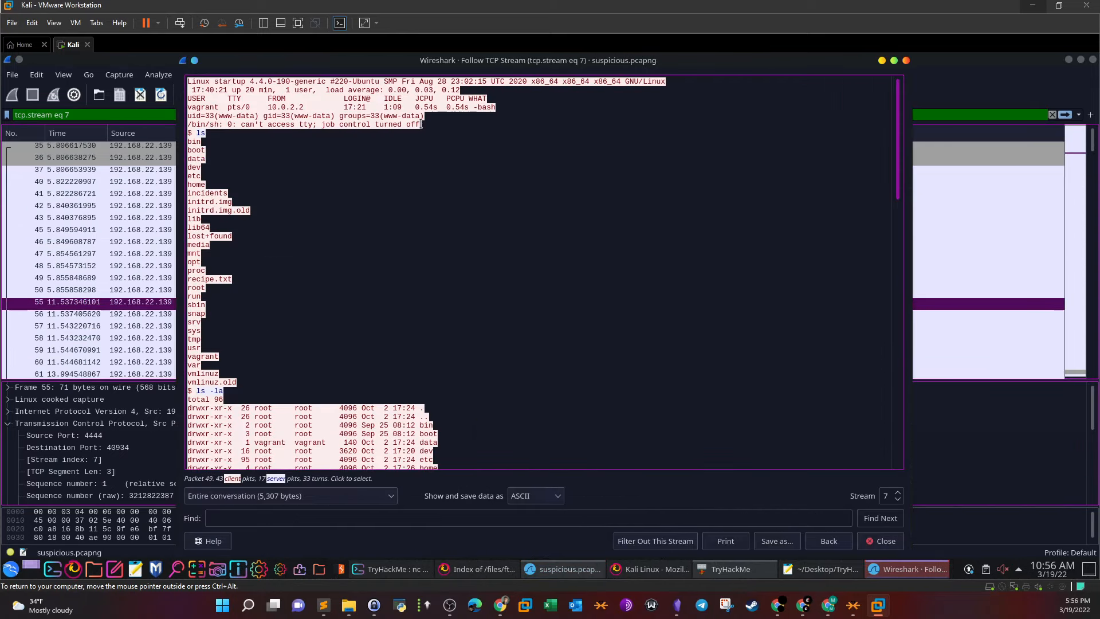
left_click(417, 114)
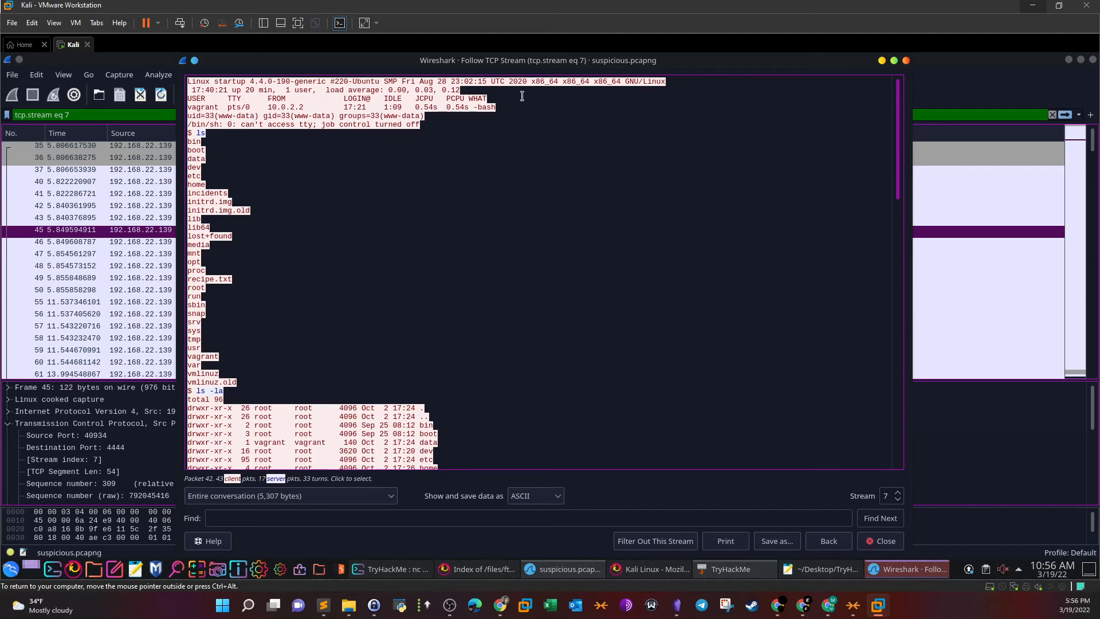
left_click(342, 101)
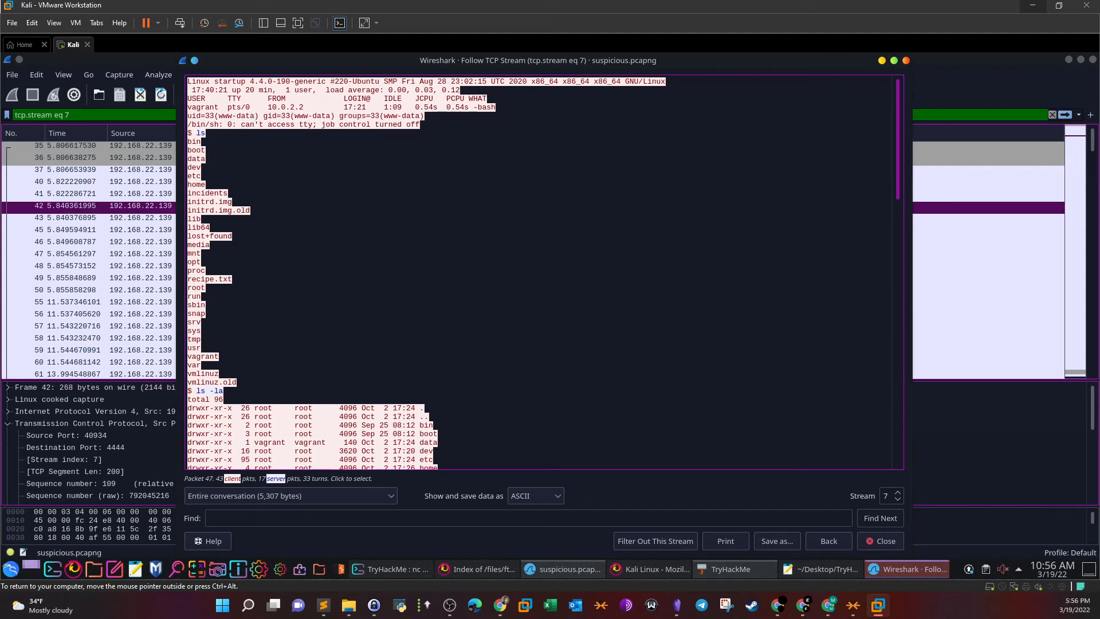
left_click_drag(195, 132, 206, 132)
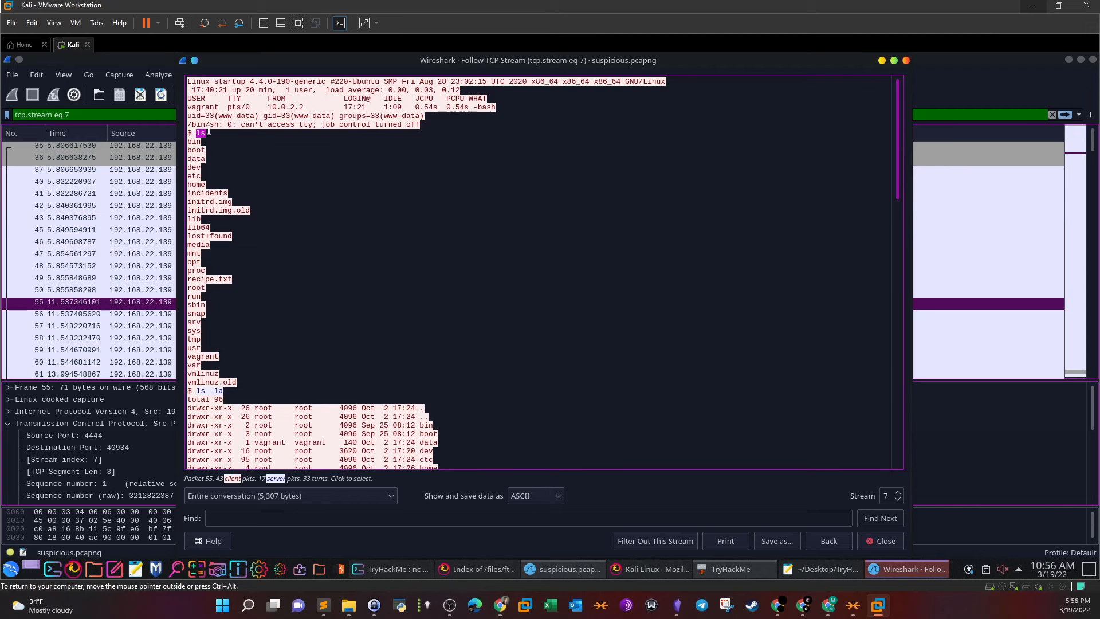
left_click_drag(195, 390, 233, 389)
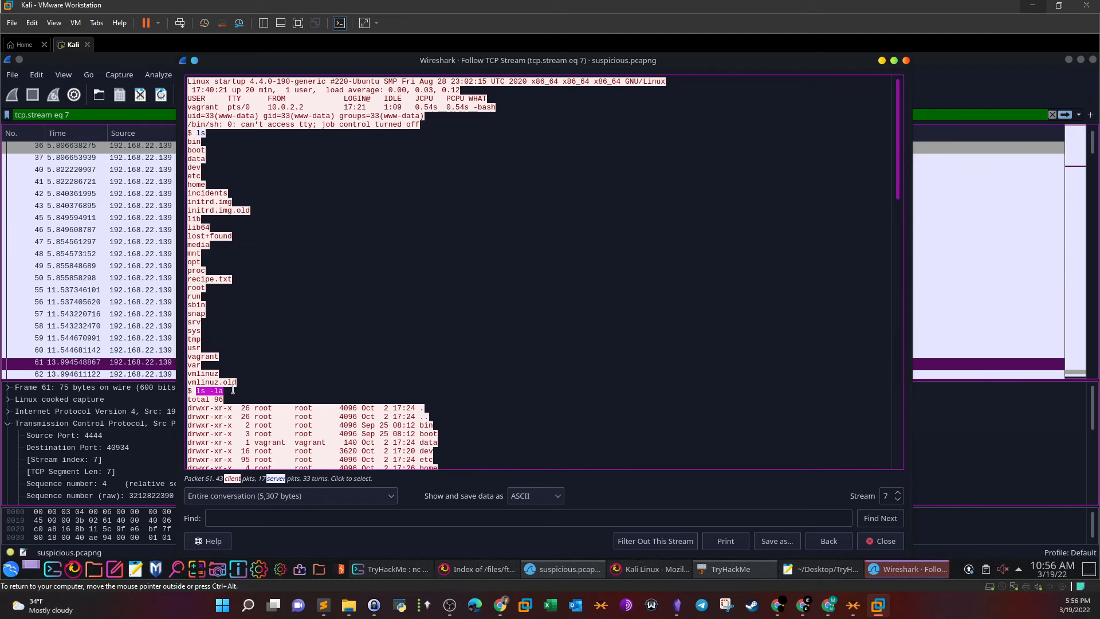
left_click_drag(898, 186, 873, 324)
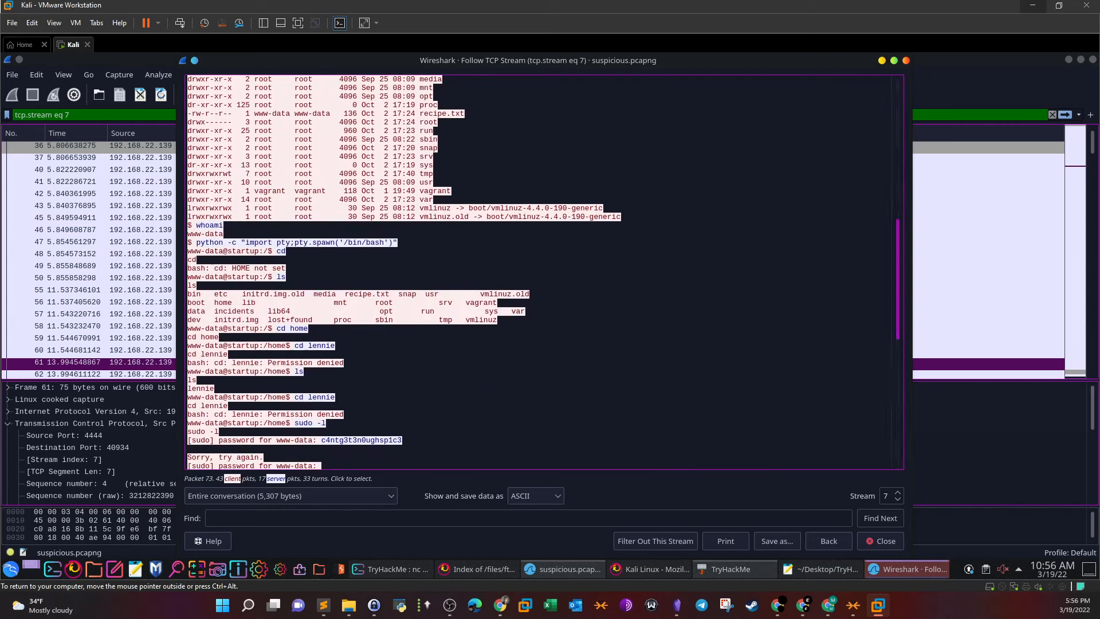
Highlight the python pty spawn, cd home and ls commands in the stream
left_click_drag(205, 242, 422, 246)
left_click_drag(277, 328, 310, 328)
left_click(299, 344)
double_click(299, 371)
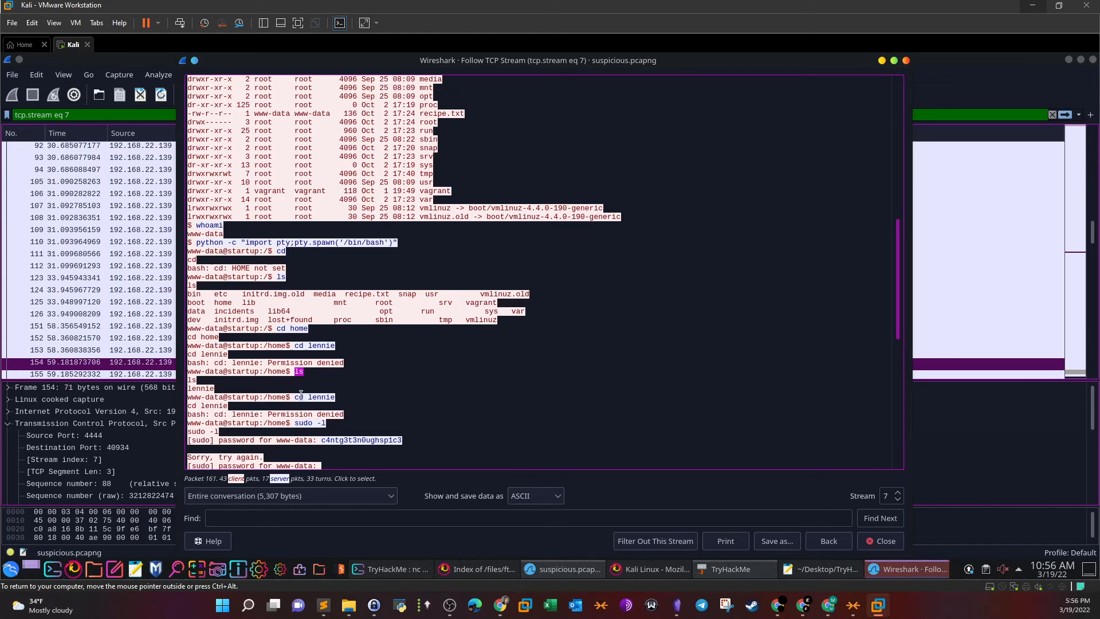
scroll(314, 417, "down", 1)
left_click_drag(296, 398, 401, 414)
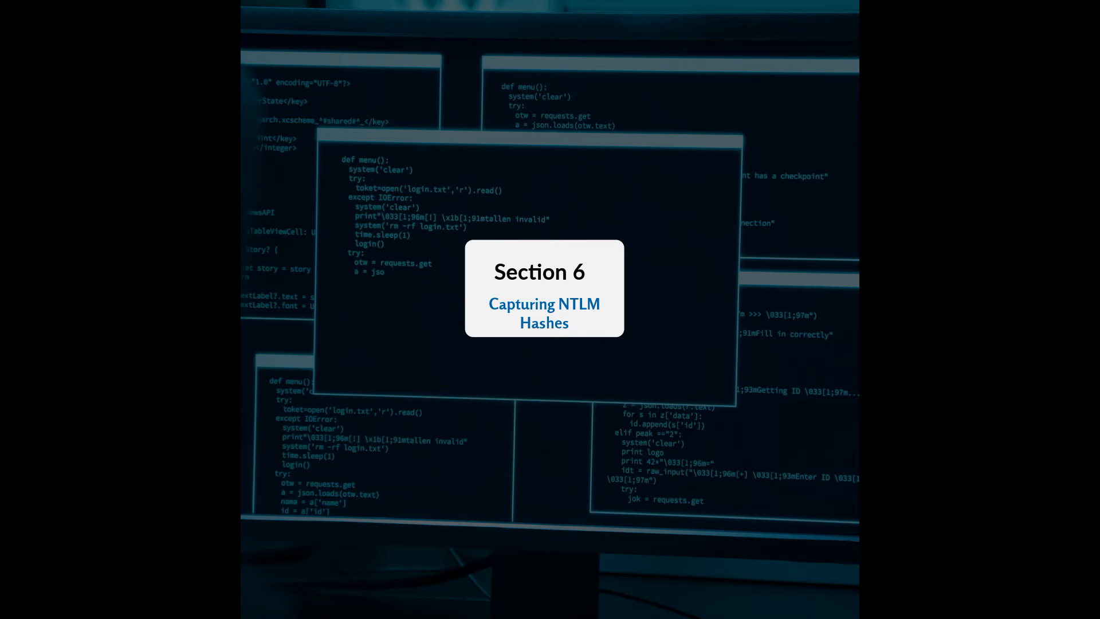
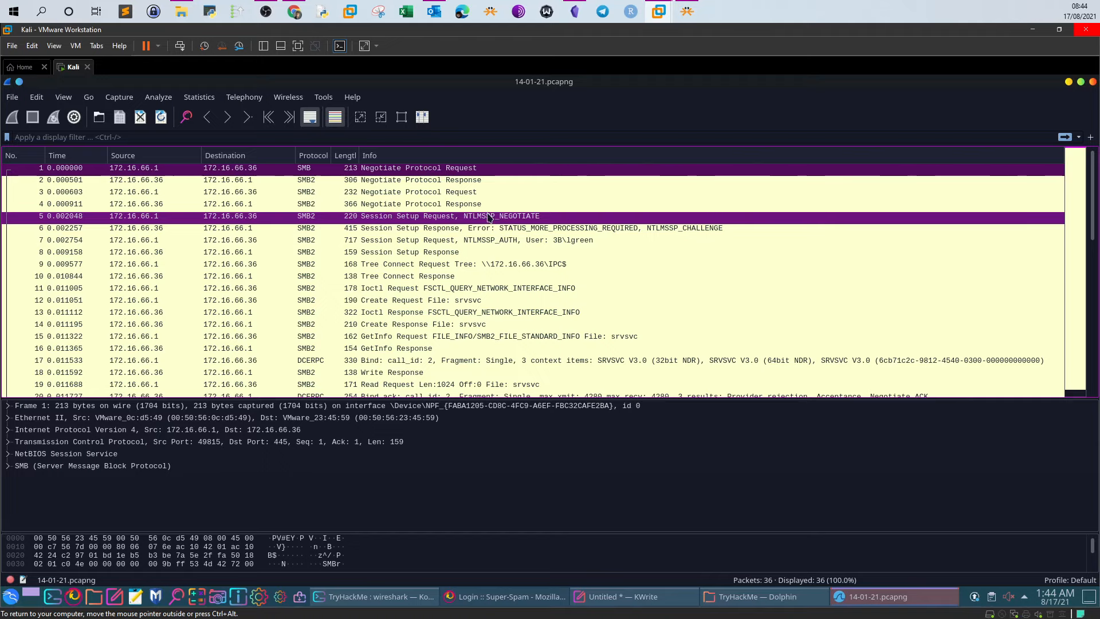
Move from packet 5 (NTLMSSP_NEGOTIATE) to packet 7 (NTLMSSP_AUTH) and focus its Frame details
left_click(490, 217)
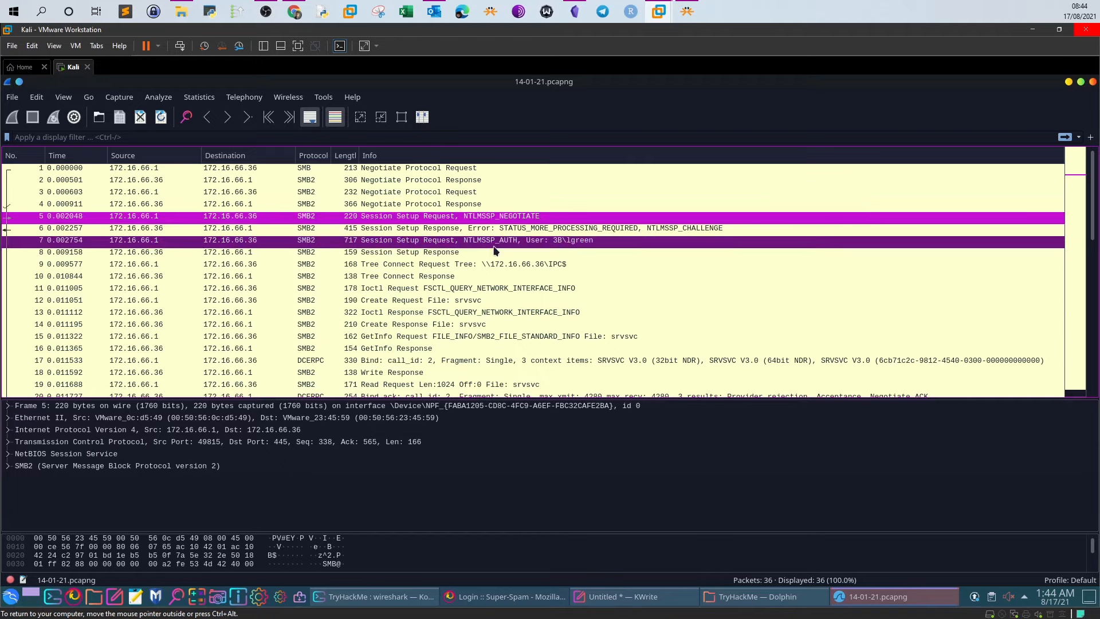
left_click(385, 242)
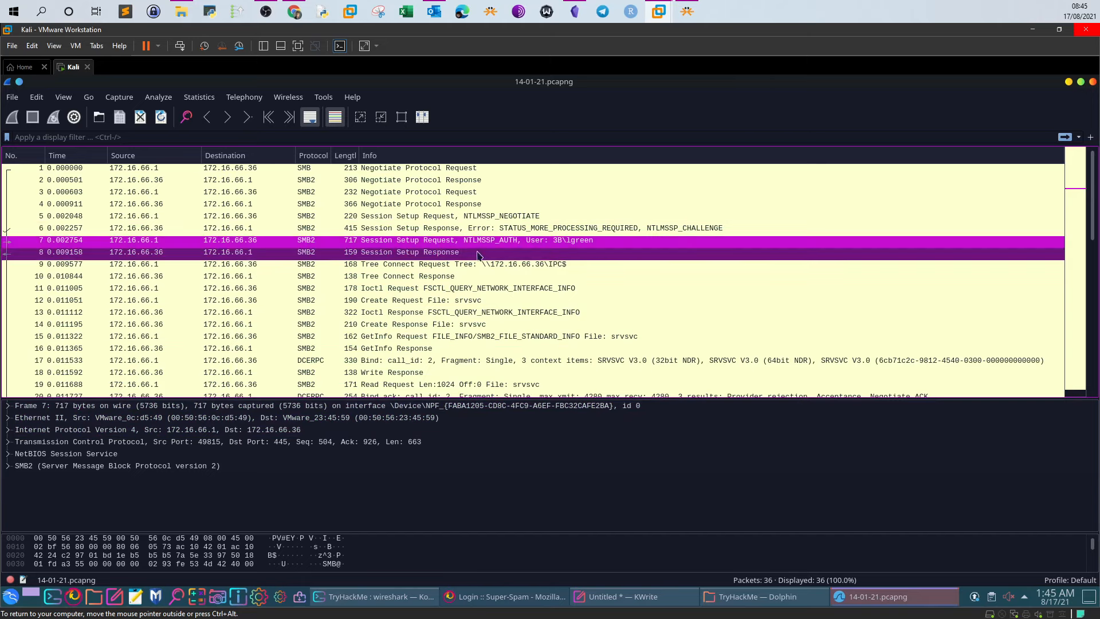
left_click(222, 406)
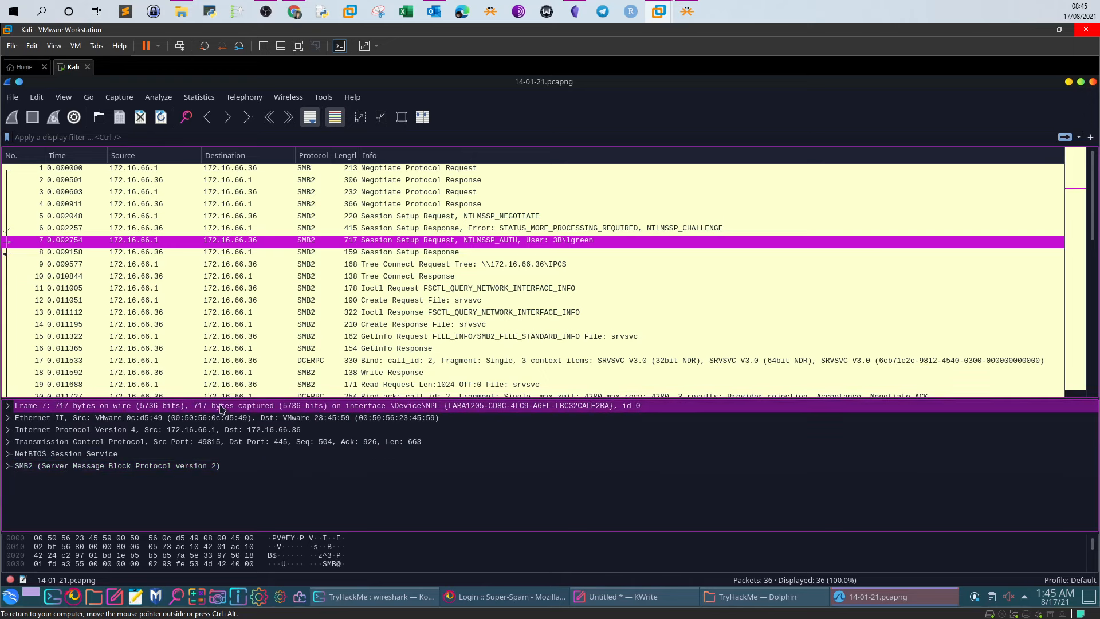
Enlarge the details pane and expand SMB2's Session Setup Request (0x01) fields
left_click_drag(225, 400, 225, 268)
left_click(112, 335)
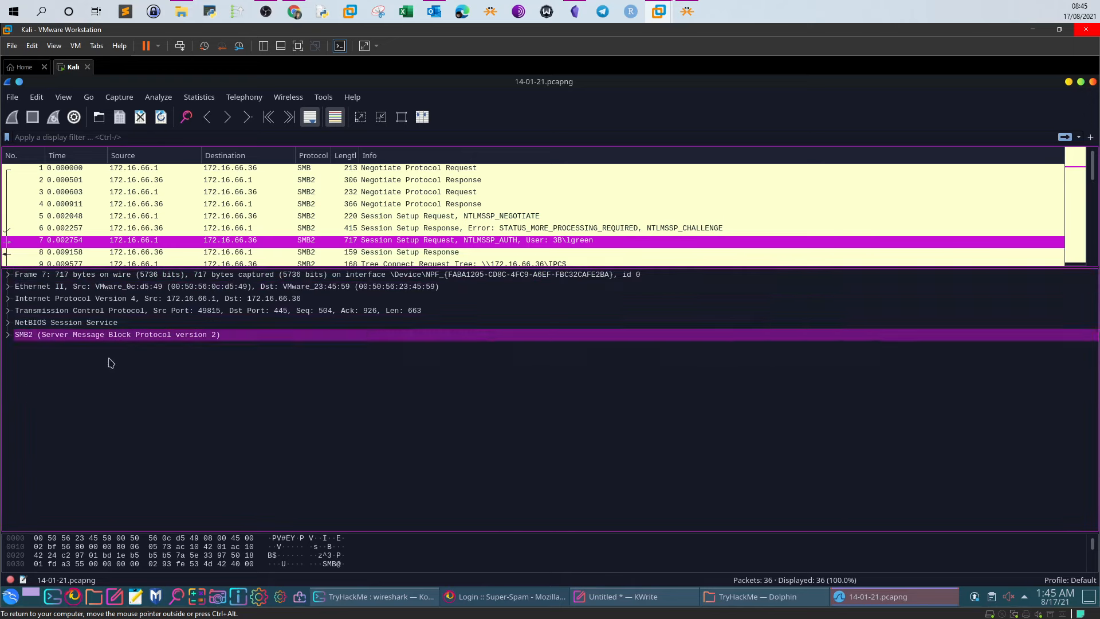
left_click(9, 336)
left_click(30, 362)
left_click(25, 364)
left_click(23, 361)
left_click(23, 371)
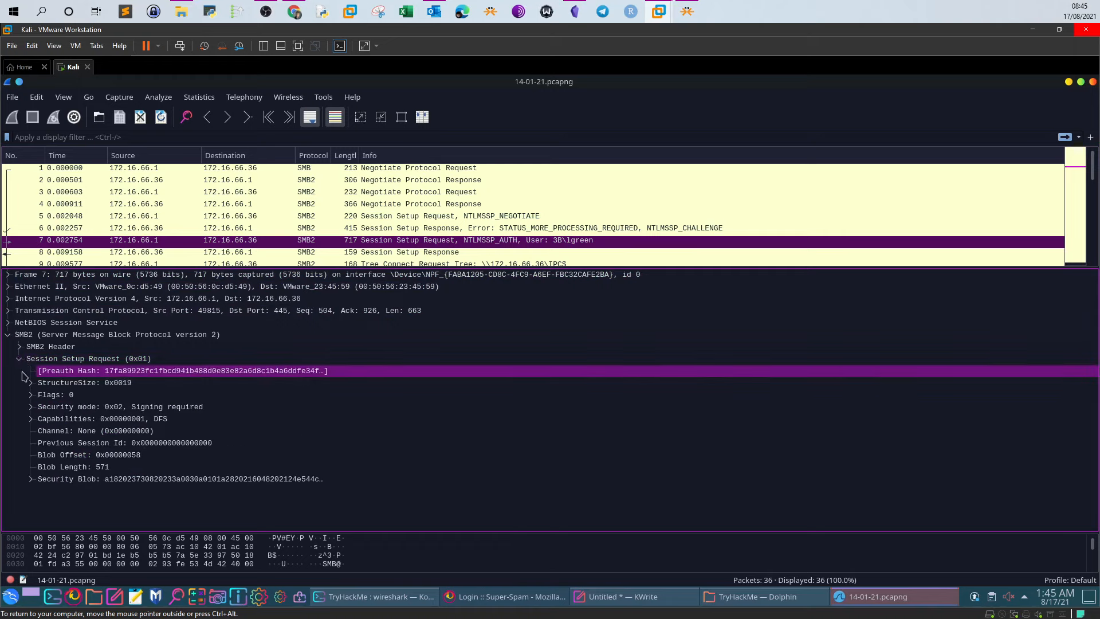
left_click(35, 407)
Unfold the Security Blob through GSS-API and SPNEGO down to negTokenTarg
left_click(37, 481)
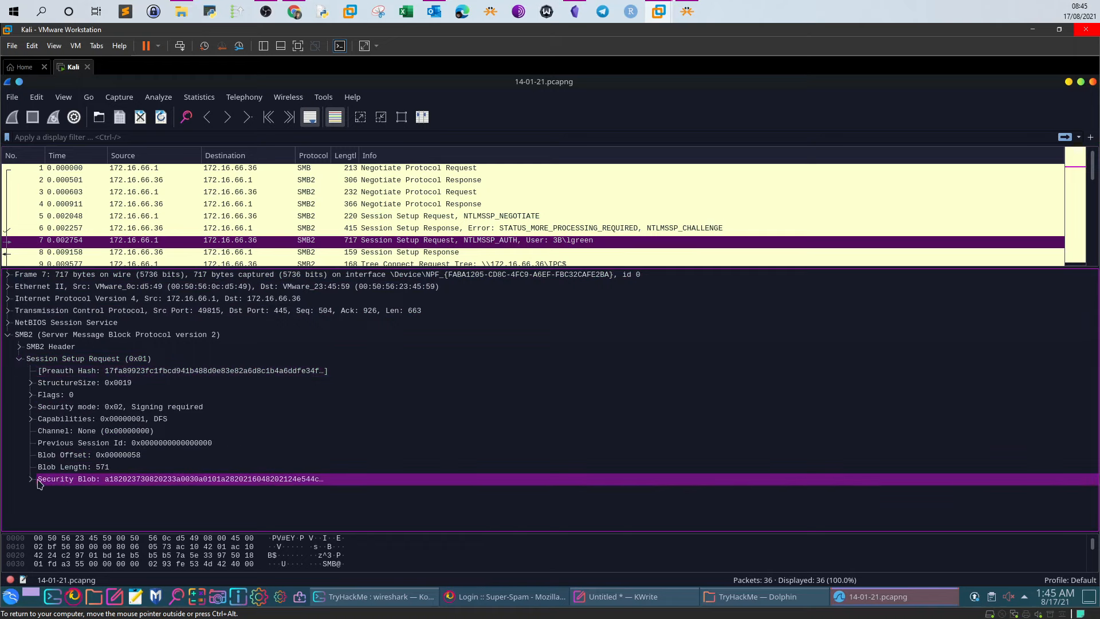
left_click(31, 480)
left_click(42, 491)
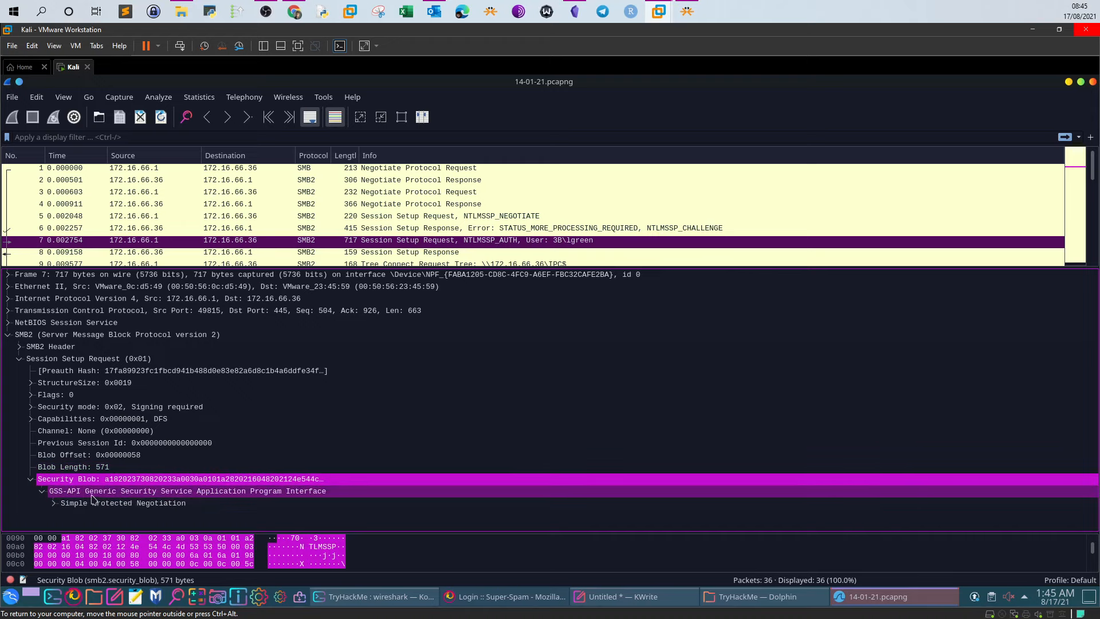
left_click(59, 506)
left_click(65, 515)
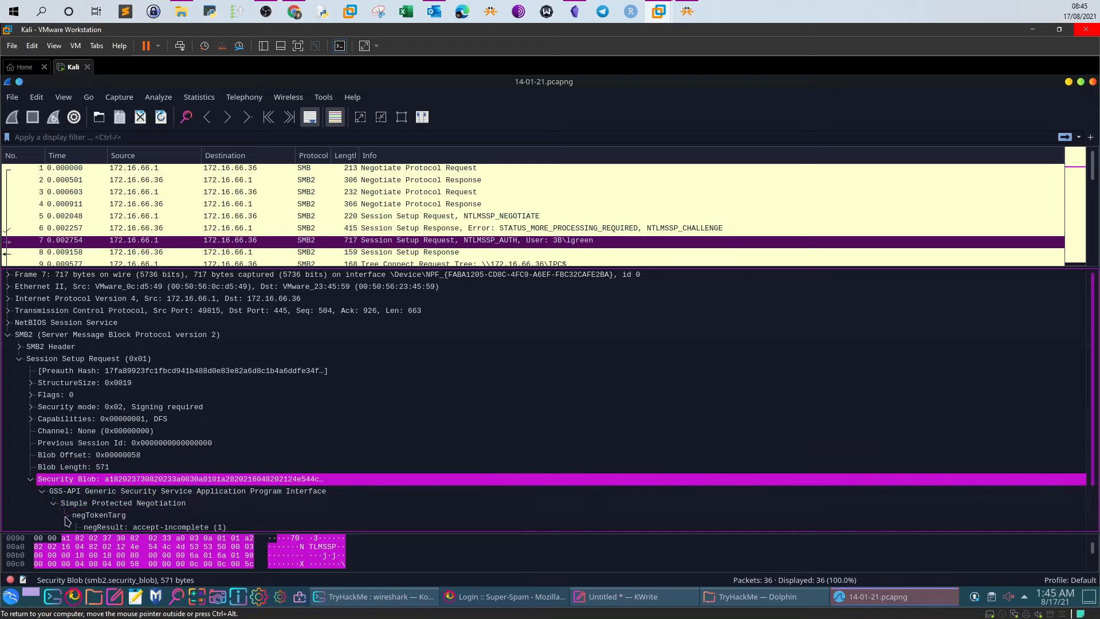
Expand NTLM Secure Service Provider > NTLM Response > NTLMv2 Response to show the client challenge
left_click(77, 503)
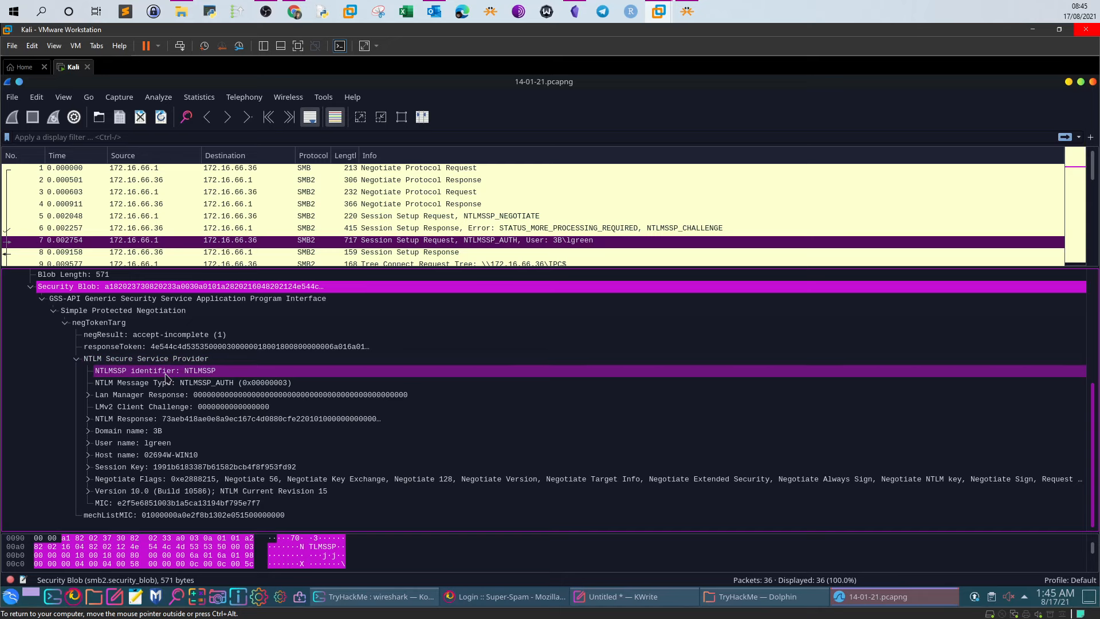
left_click(90, 419)
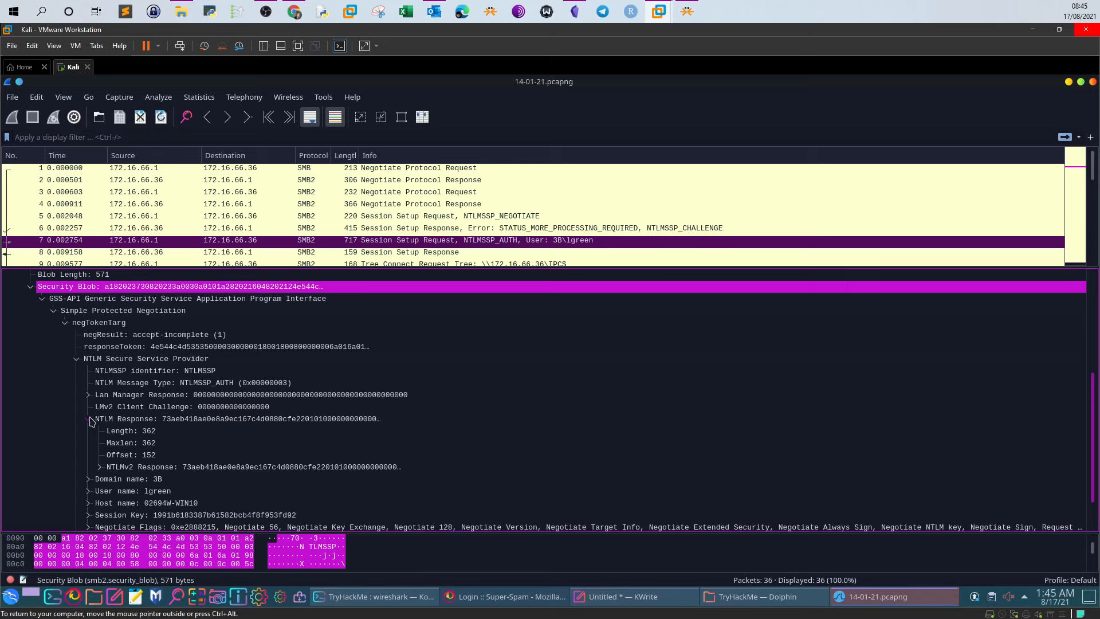
left_click(101, 468)
scroll(130, 494, "down", 1)
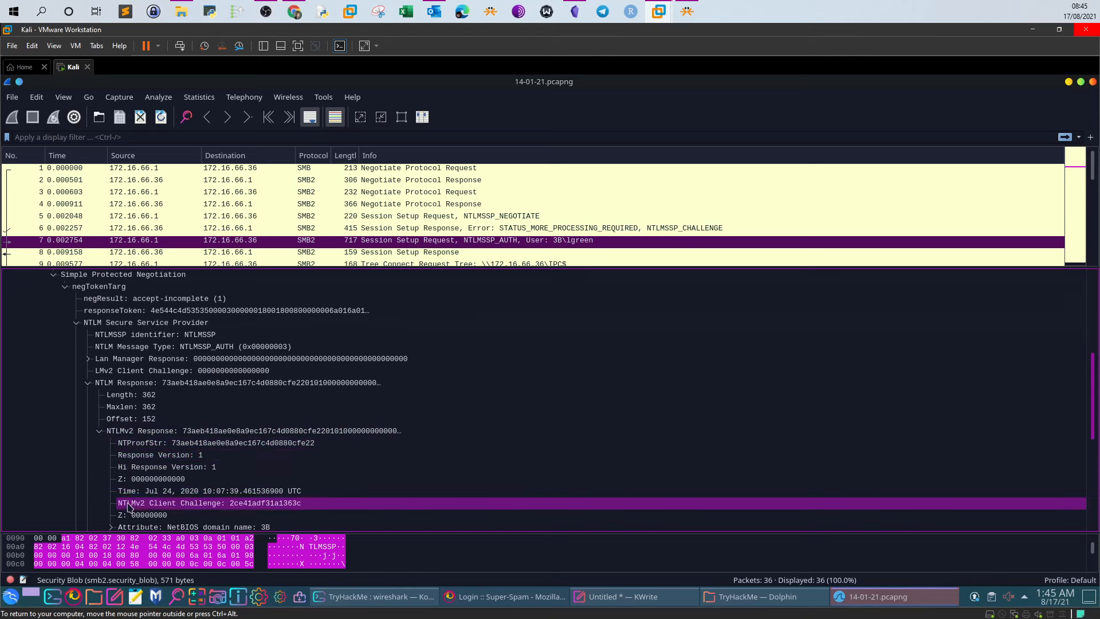
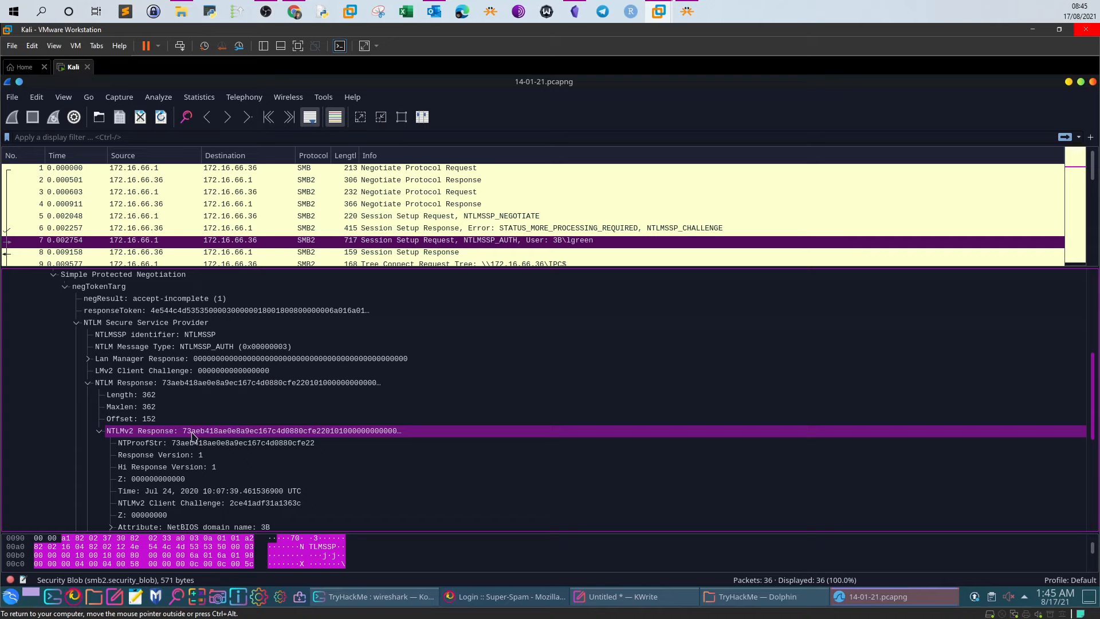
Scroll packet 7's NTLMSSP_AUTH details down to the Domain name (3B), User name and Host name (02694W-WIN10) fields
left_click_drag(171, 442, 133, 435)
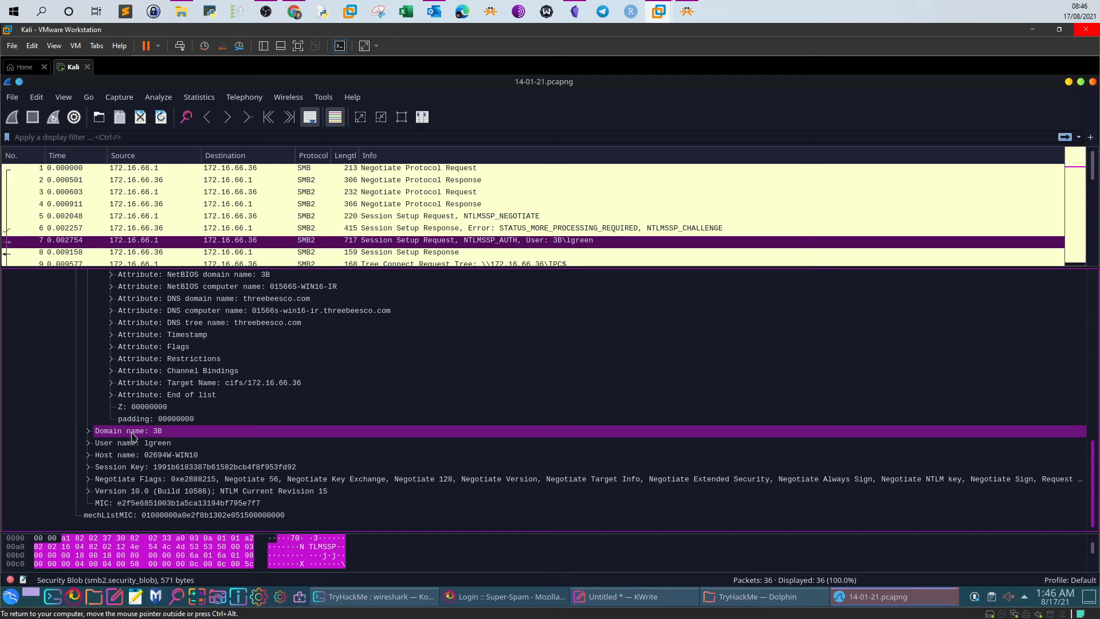
left_click_drag(133, 435, 403, 267)
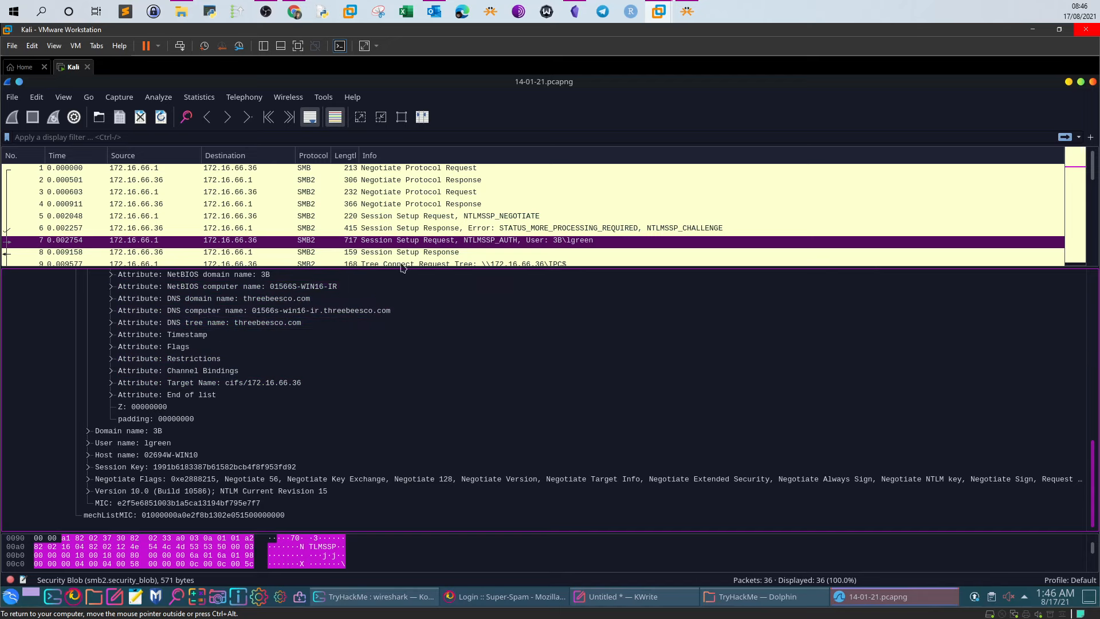
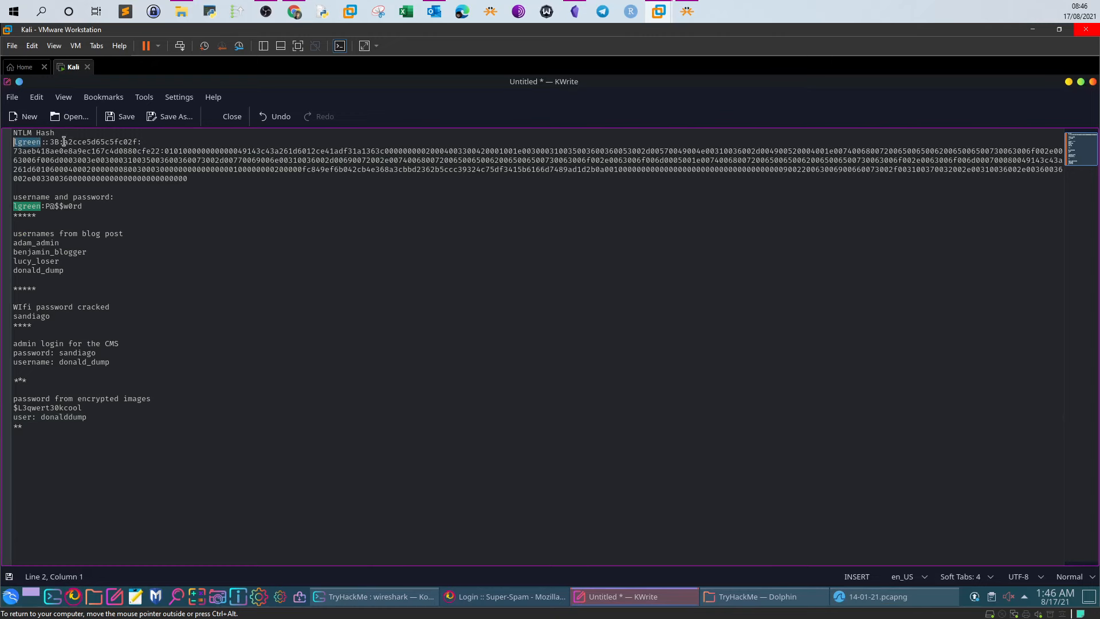
left_click(662, 581)
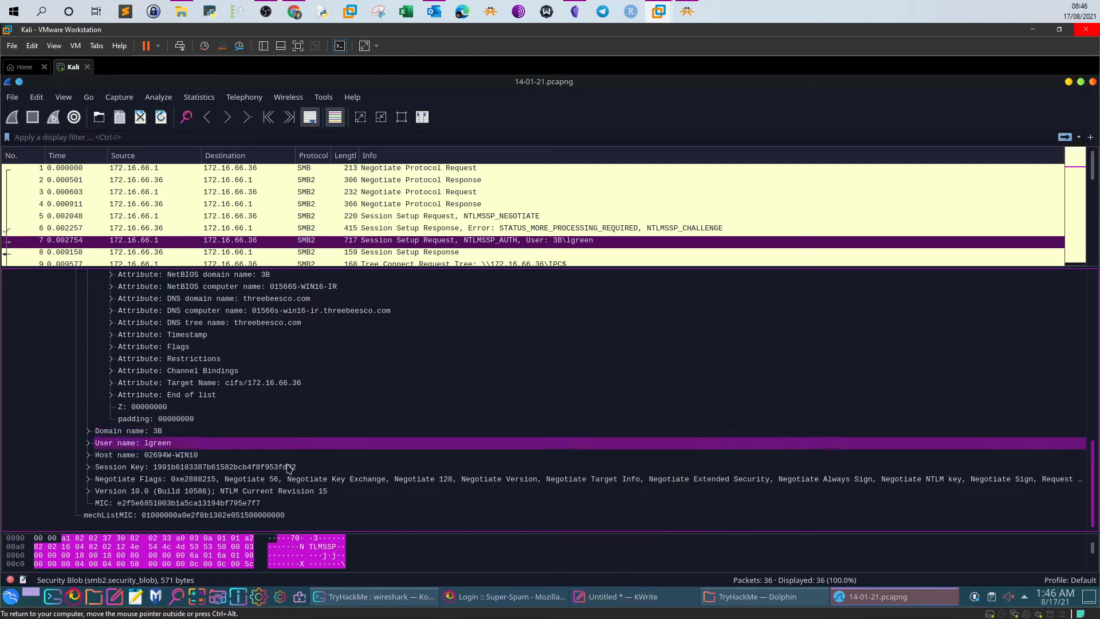
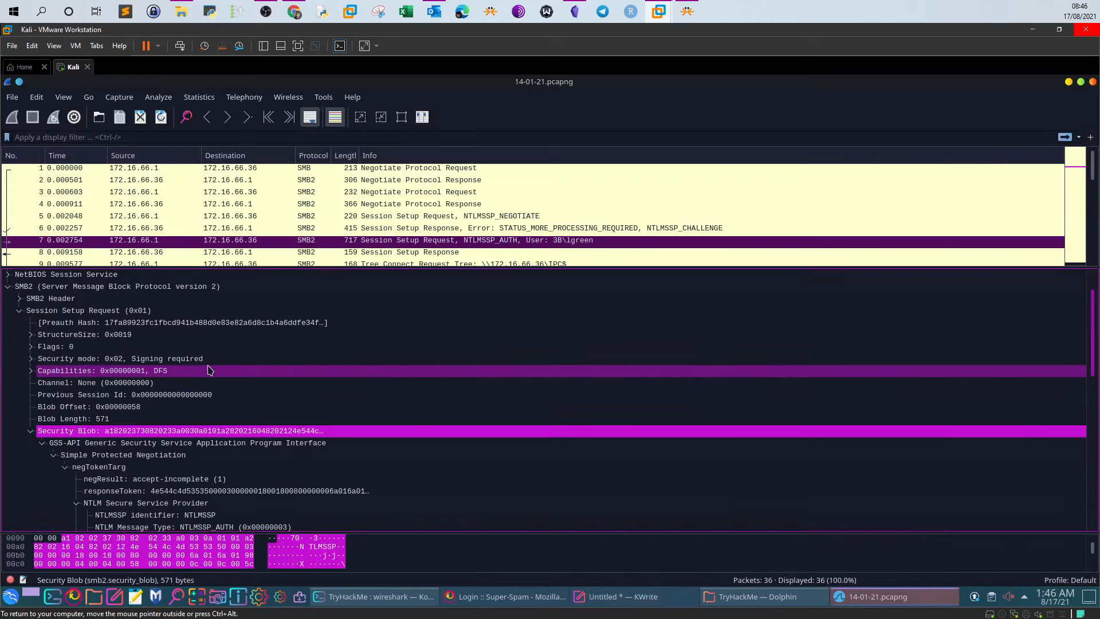
Collapse the AUTH packet details, select packet 5 (NTLMSSP_NEGOTIATE) and expand its negTokenInit
left_click(19, 310)
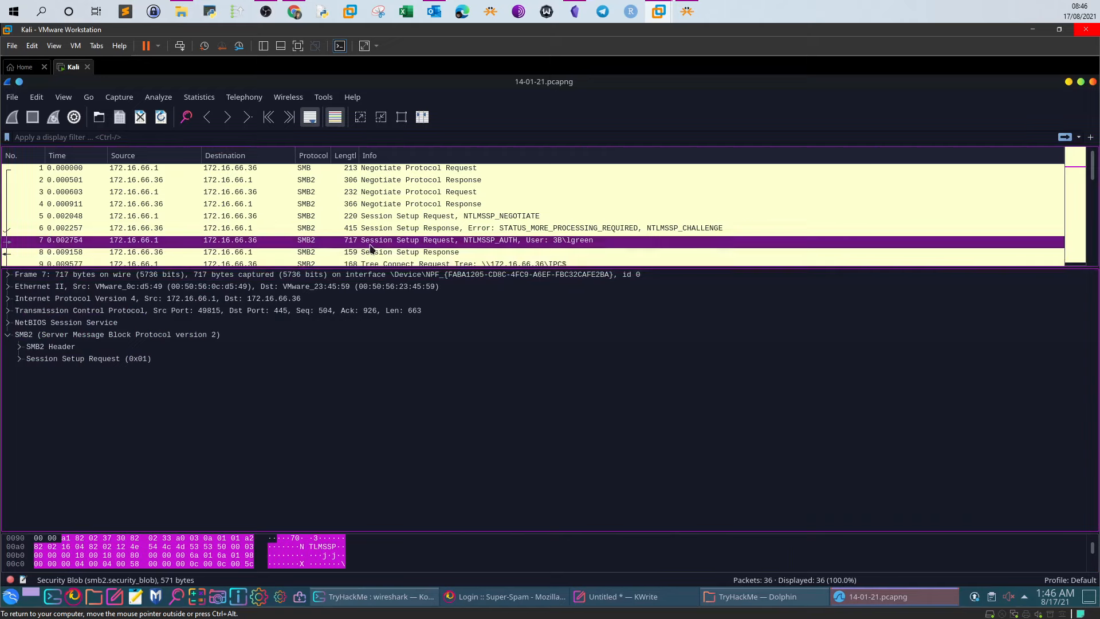
left_click(458, 222)
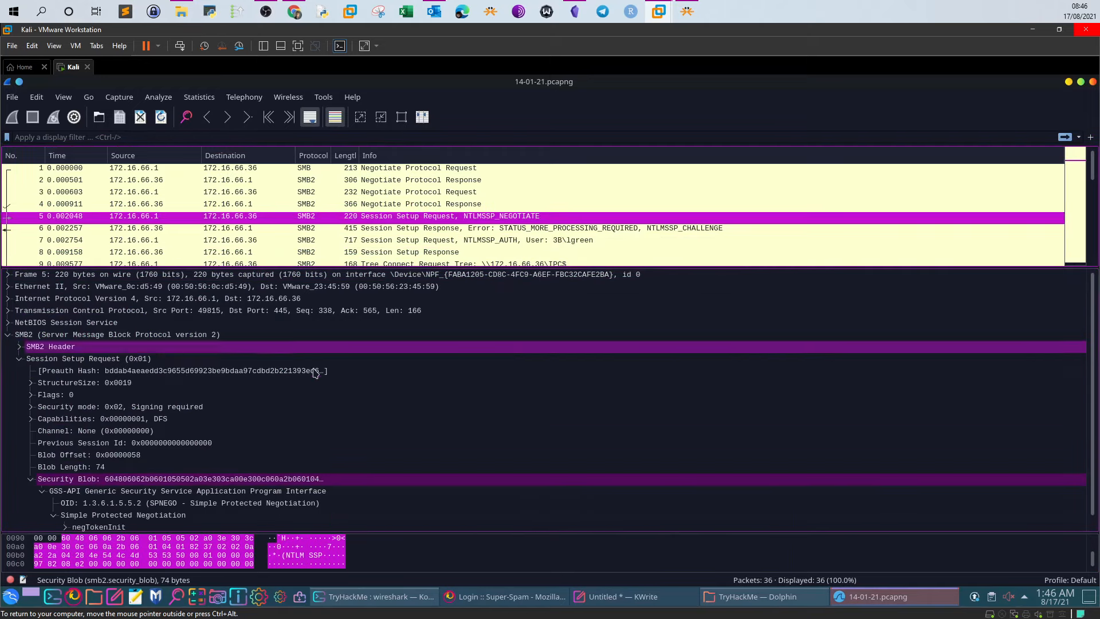
scroll(316, 364, "down", 1)
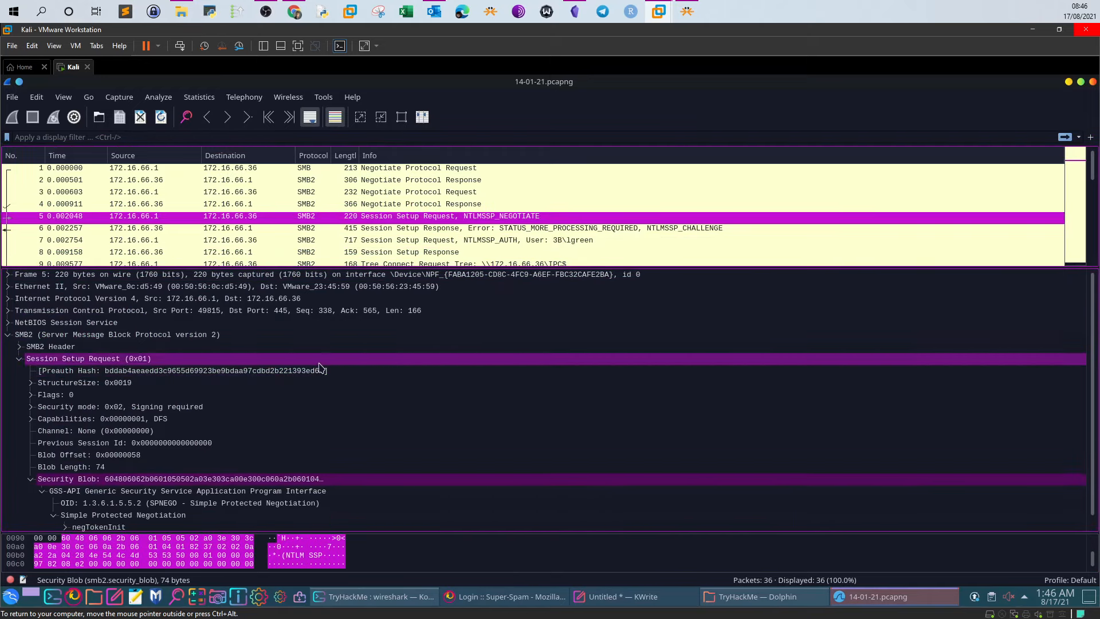
left_click(66, 517)
scroll(75, 525, "down", 2)
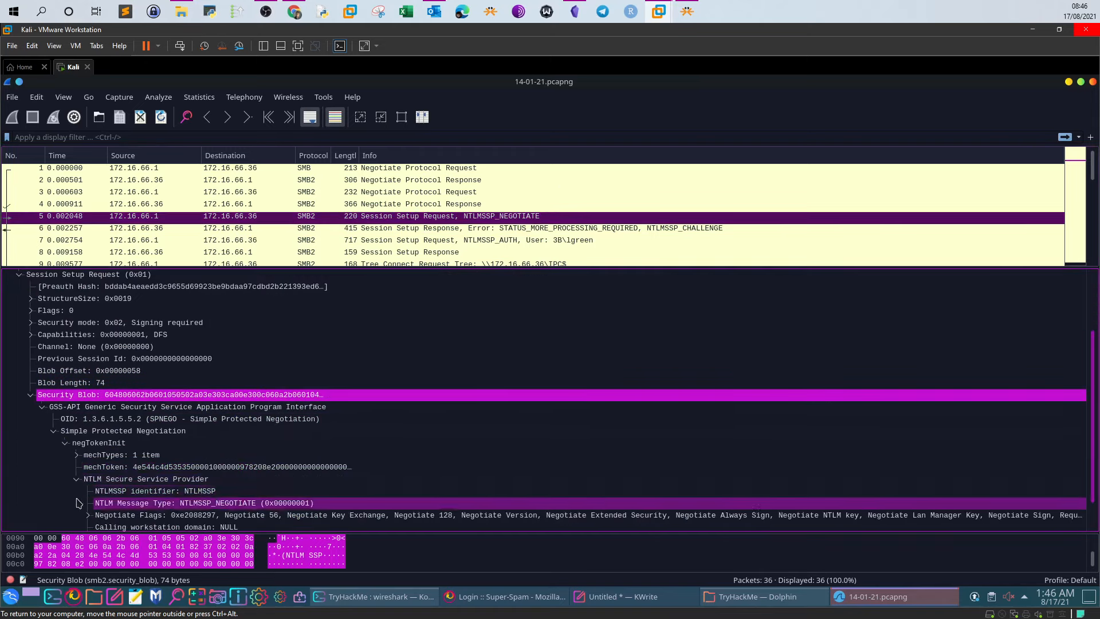
scroll(83, 503, "down", 1)
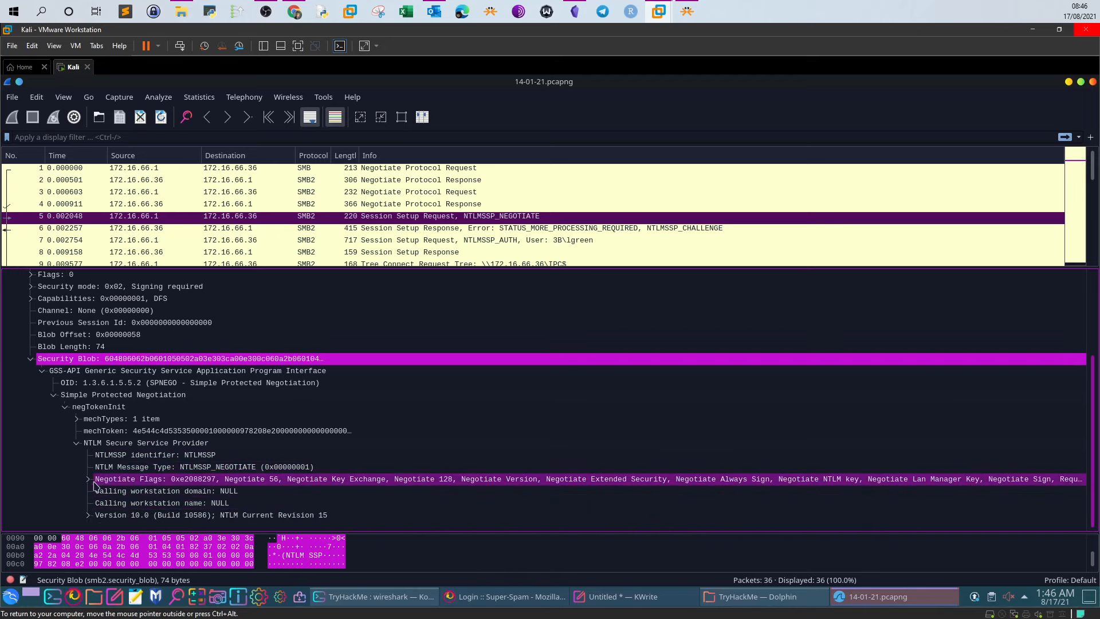
Expand packet 5's individual Negotiate Flags bits and its NTLM Version details
left_click(88, 481)
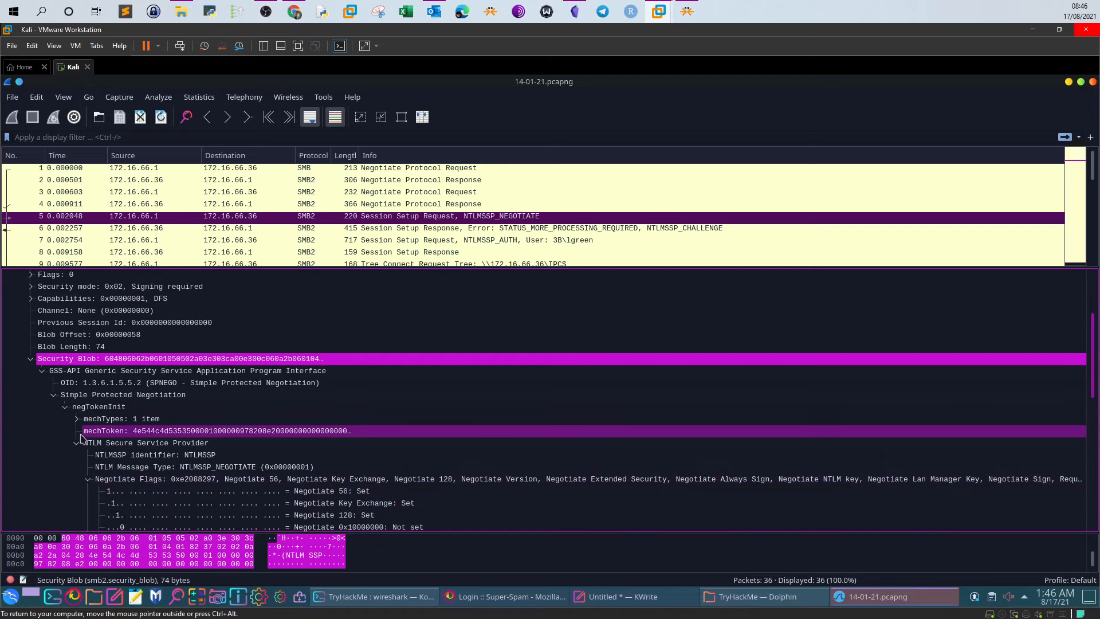
scroll(98, 484, "down", 11)
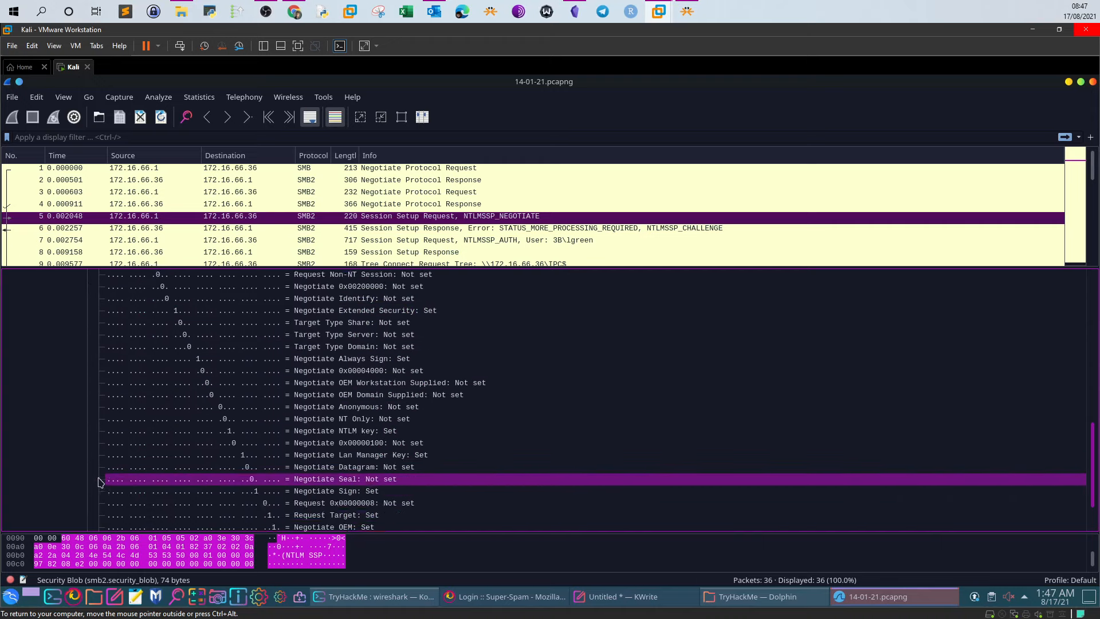
left_click(87, 515)
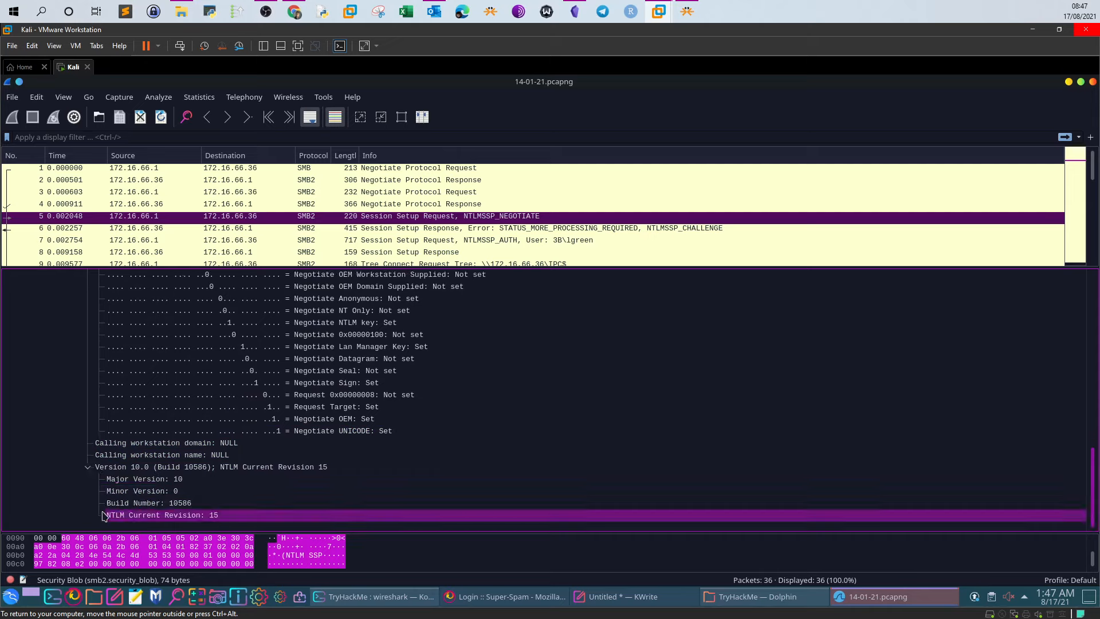
scroll(108, 493, "up", 11)
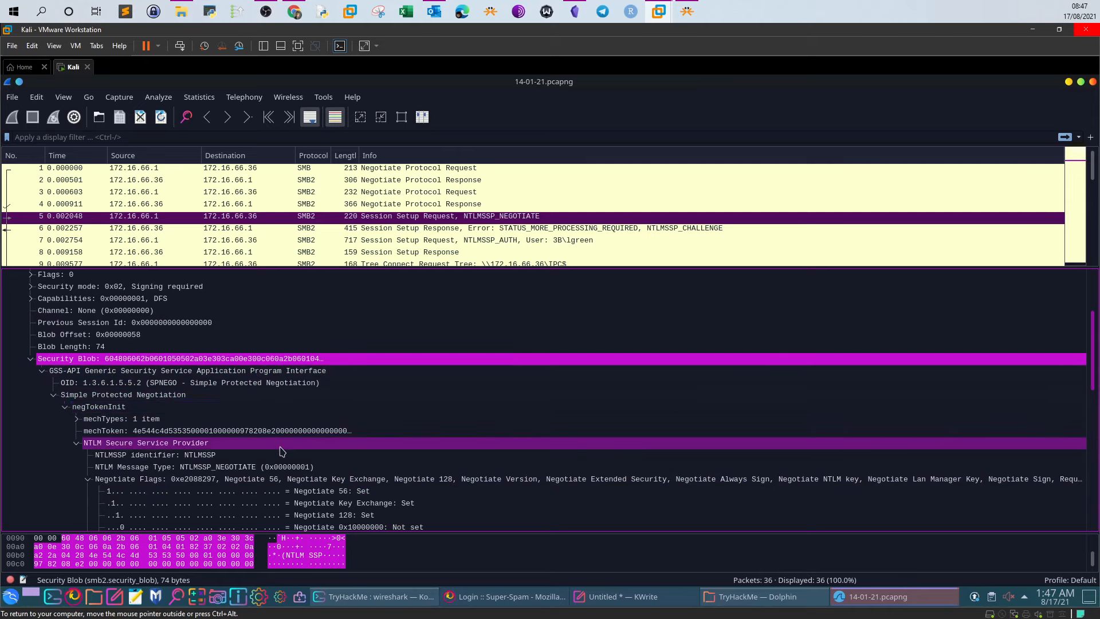
scroll(187, 418, "up", 2)
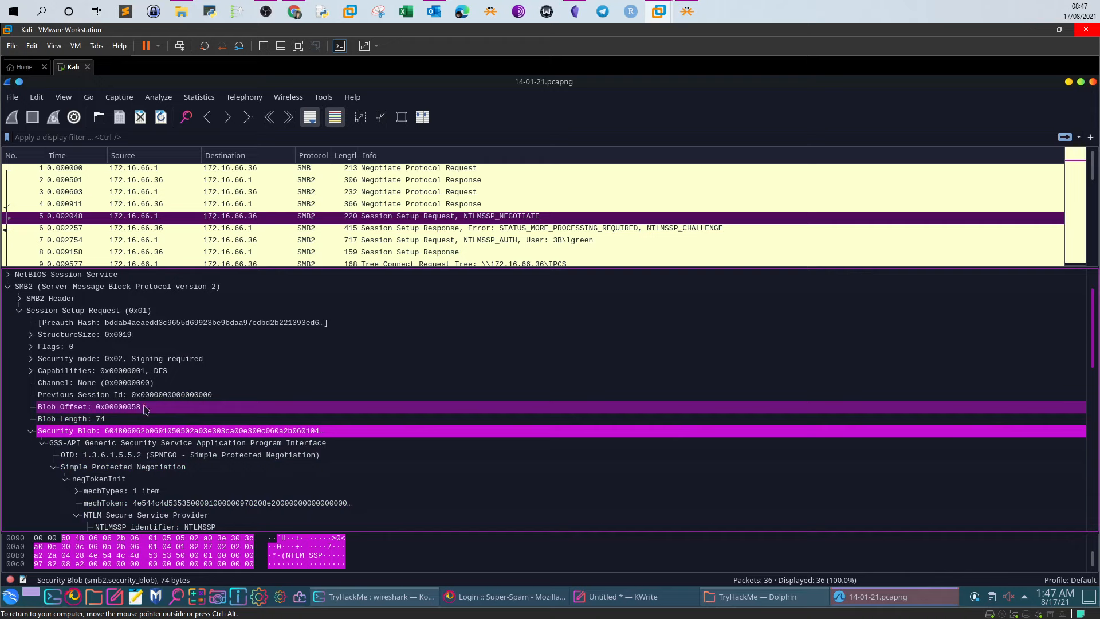
scroll(143, 395, "up", 2)
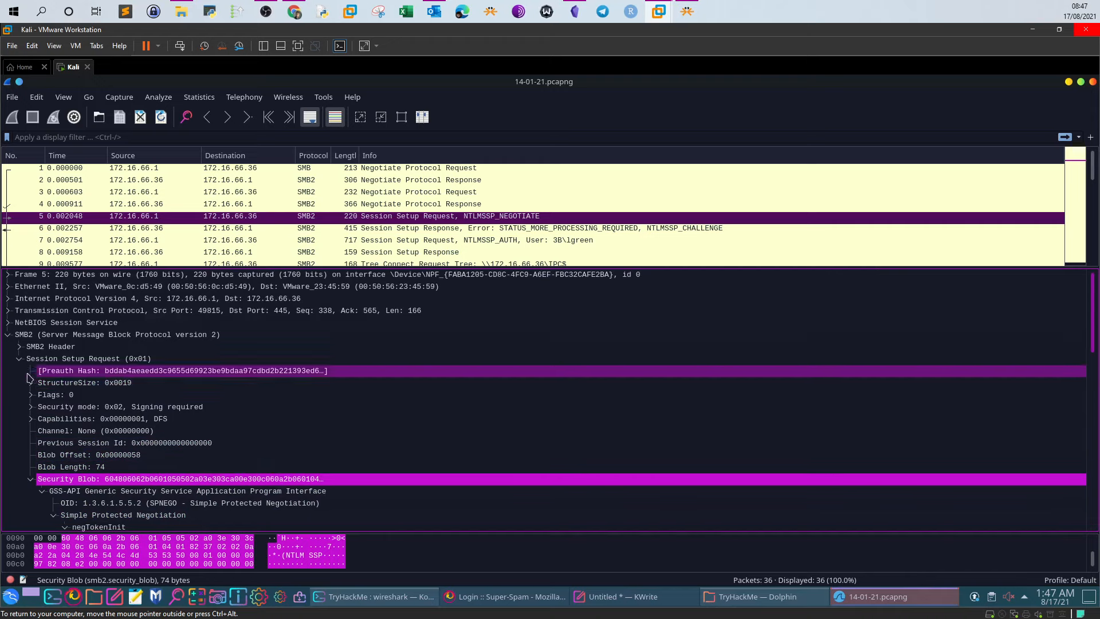
Expand packet 5's SMB2 Header fields, then select packet 6, the NTLMSSP_CHALLENGE response
left_click(19, 347)
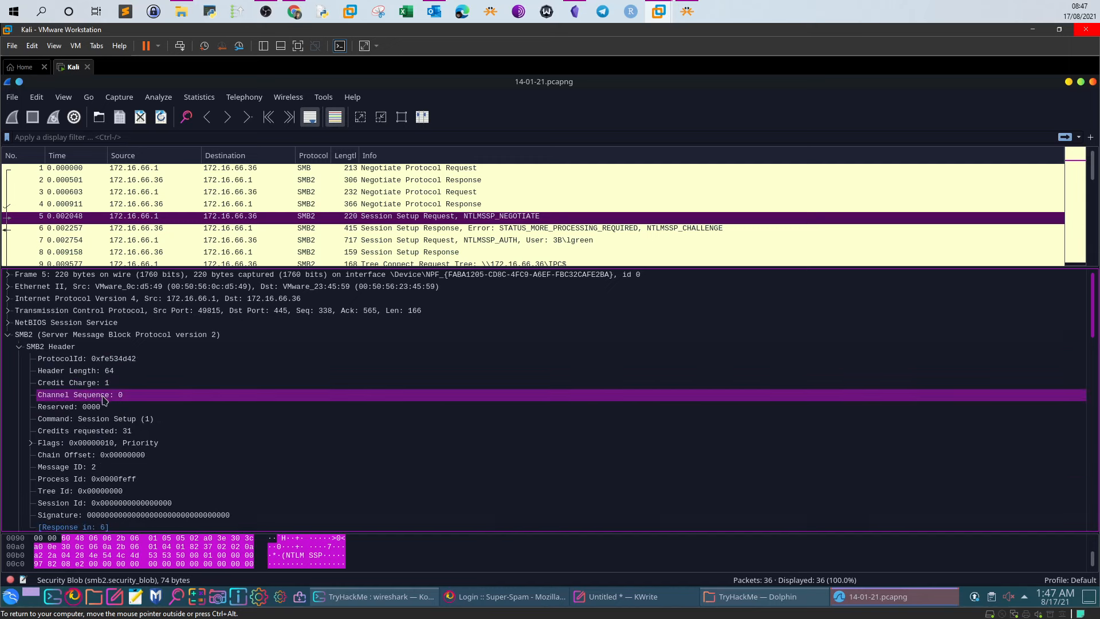
scroll(106, 401, "down", 1)
scroll(106, 404, "down", 2)
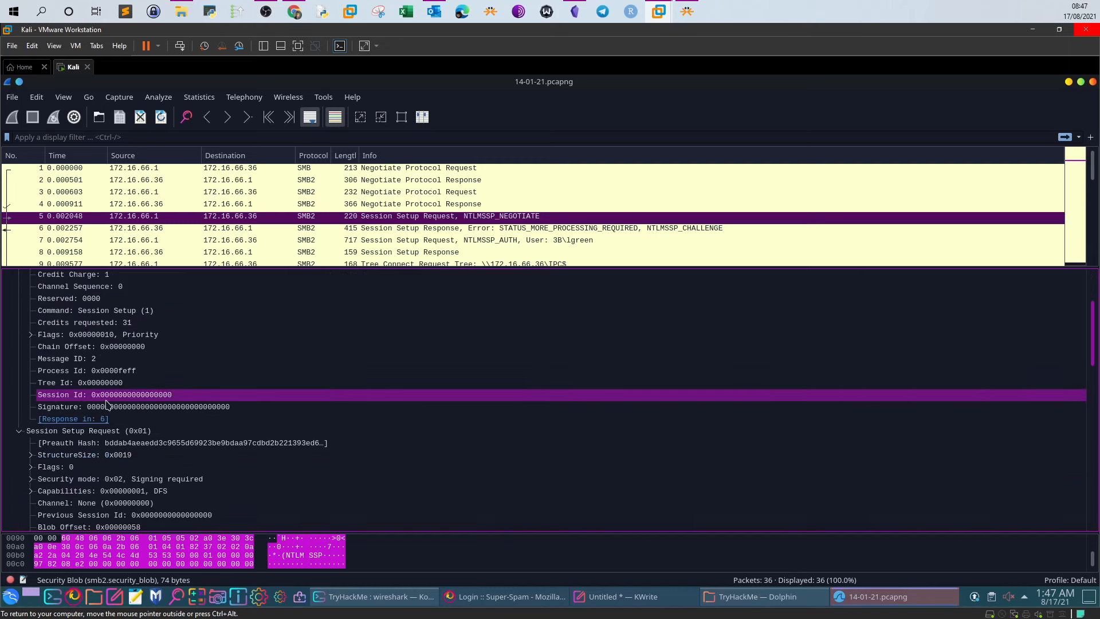
left_click(451, 231)
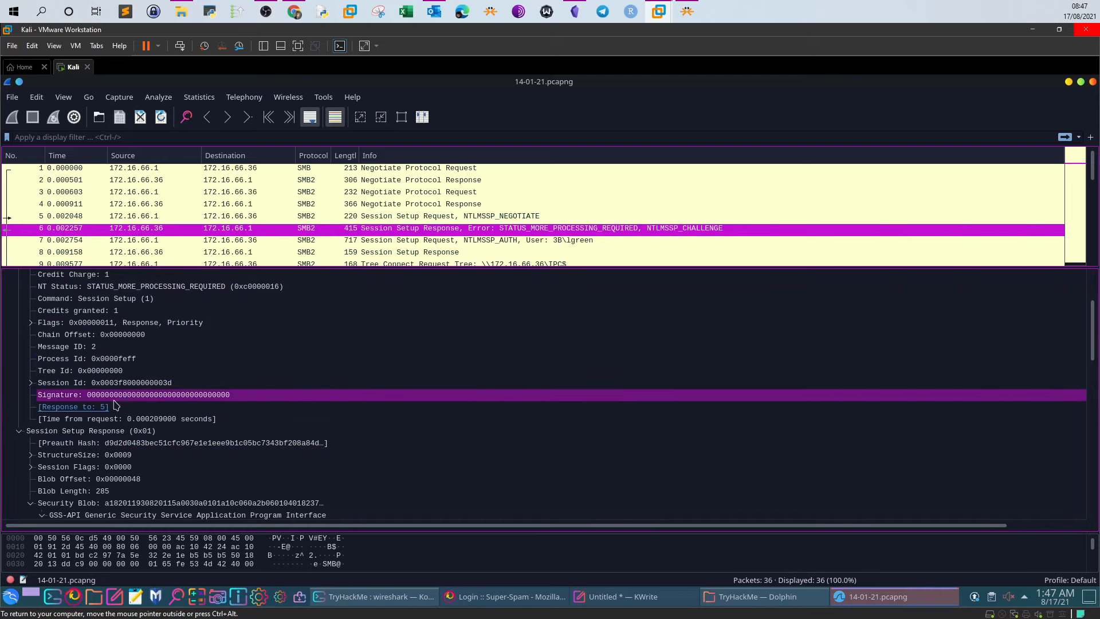
Scroll packet 6's details to the NTLM Server Challenge field showing a2cce5d65c5fc02f
scroll(115, 404, "down", 3)
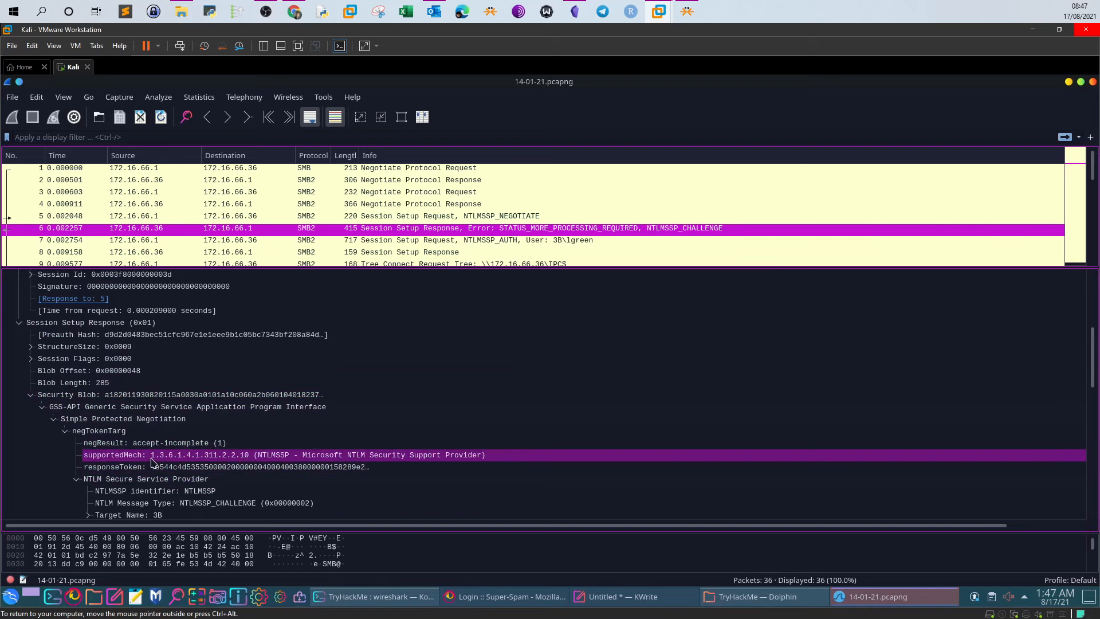
scroll(153, 460, "down", 1)
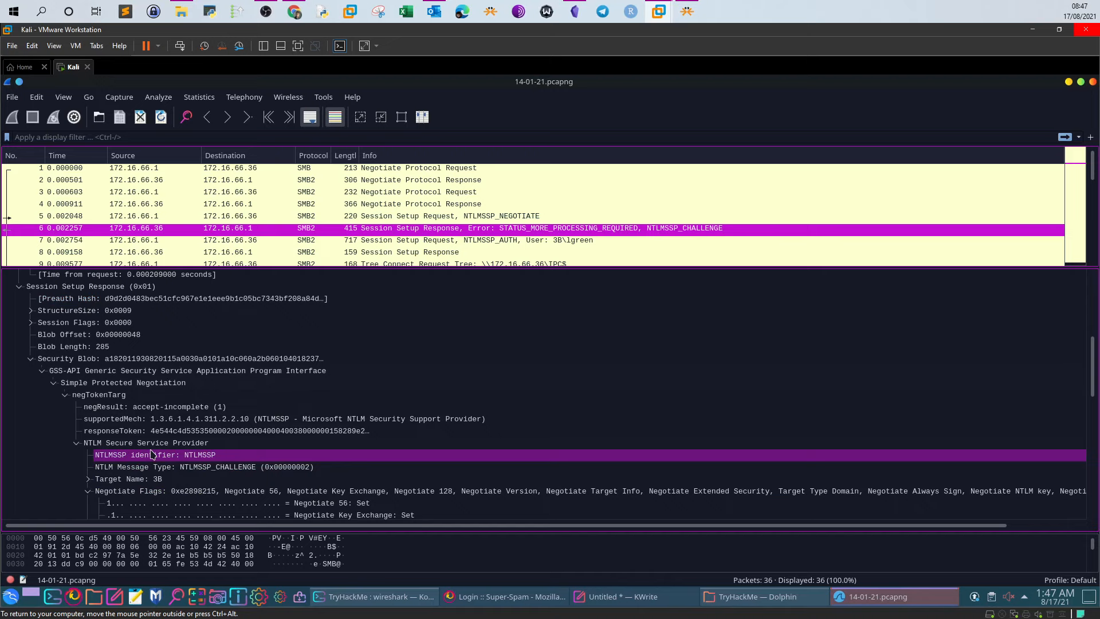
scroll(153, 455, "down", 13)
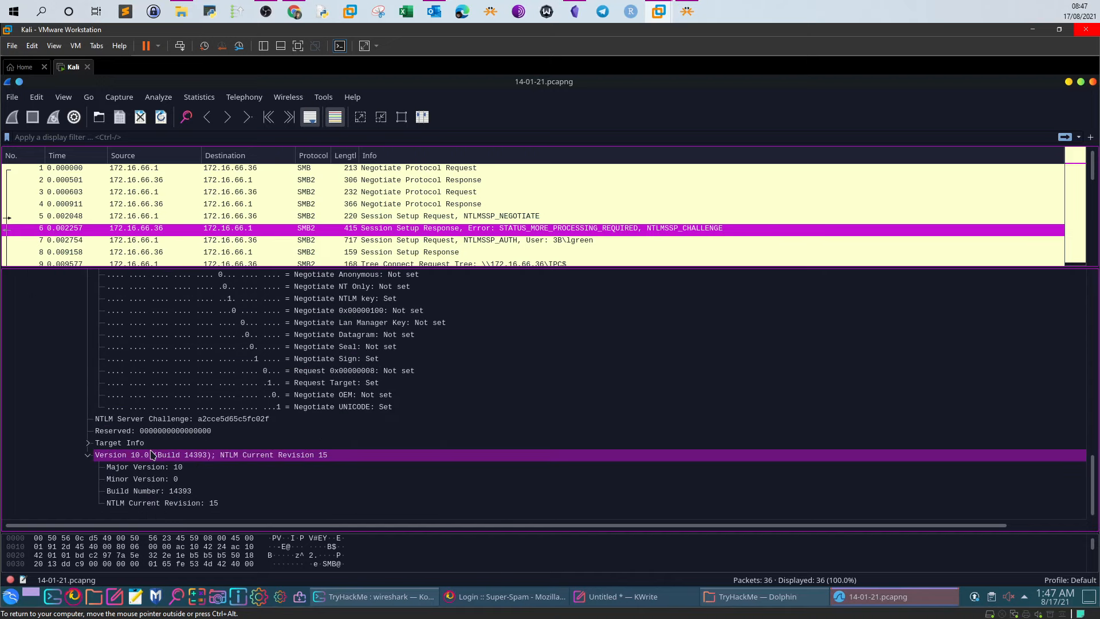
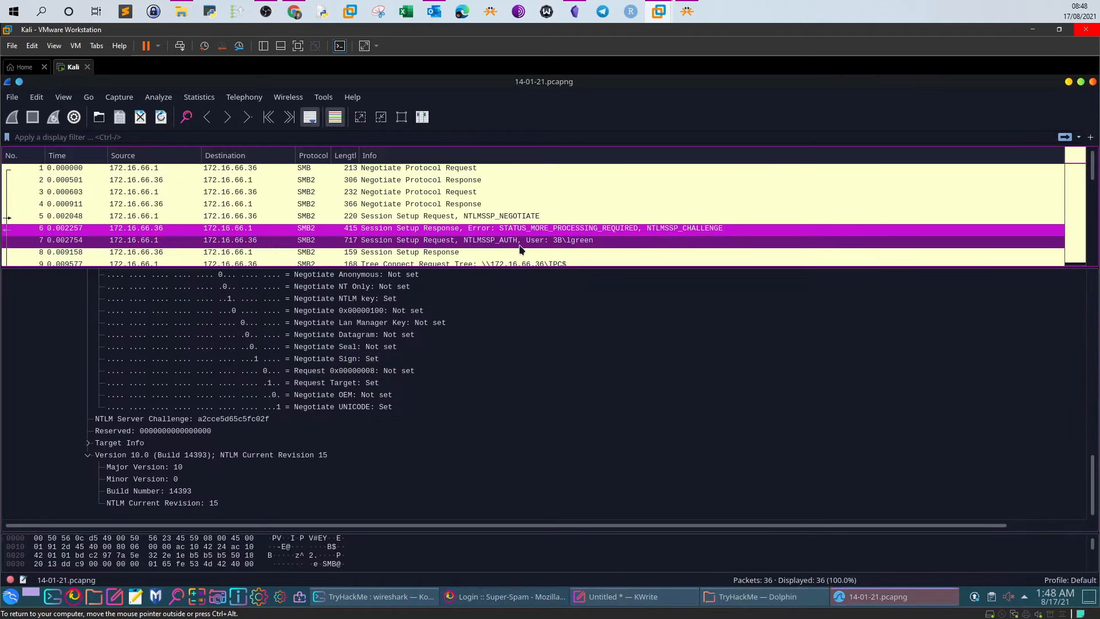
Select packet 7, the NTLMSSP_AUTH request, and scroll through its NTLM Response and NTProofStr fields
left_click(519, 243)
scroll(242, 449, "down", 5)
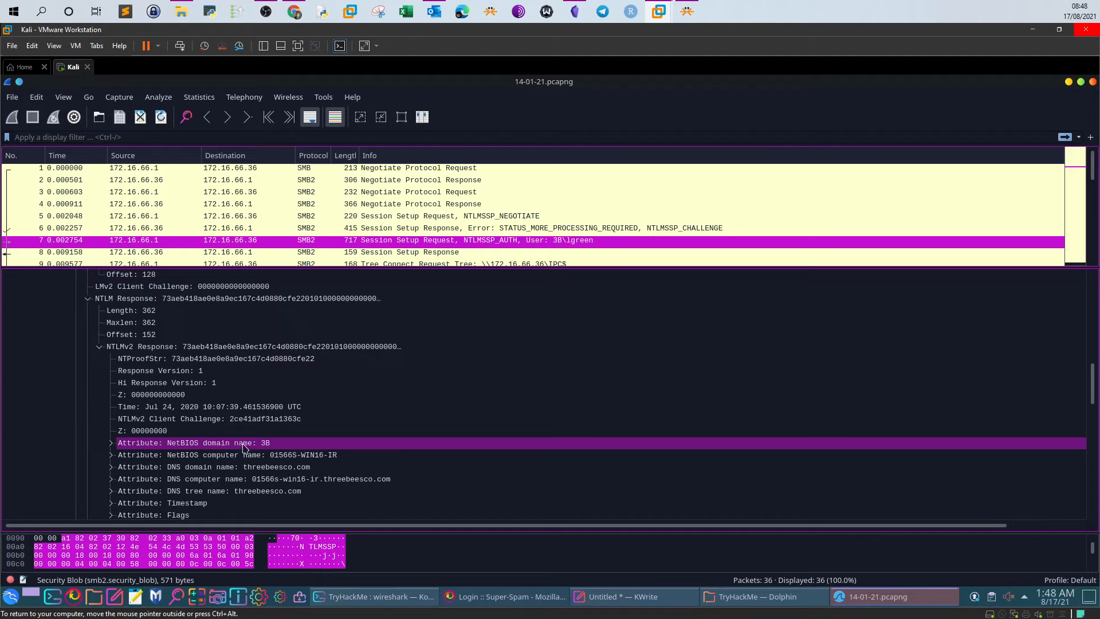
scroll(243, 448, "down", 20)
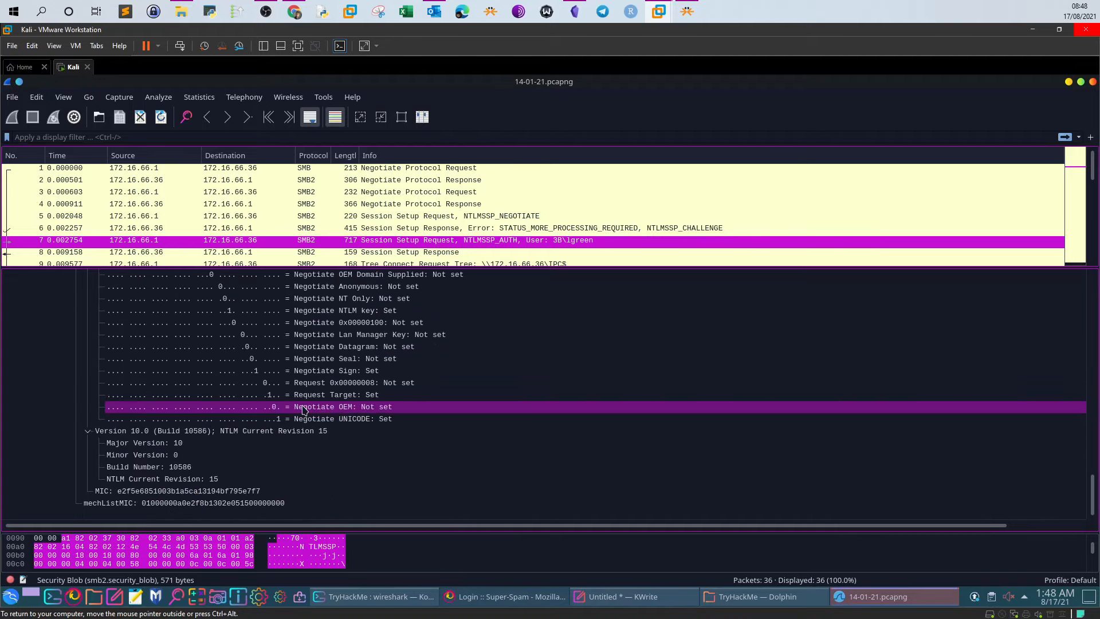
scroll(305, 409, "up", 15)
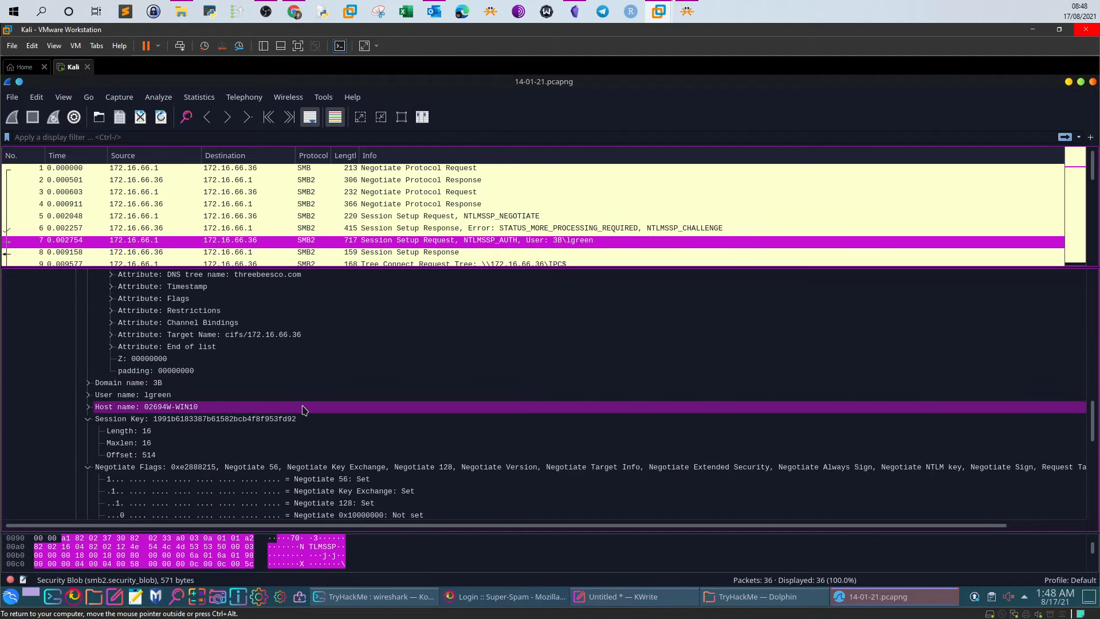
scroll(304, 409, "up", 3)
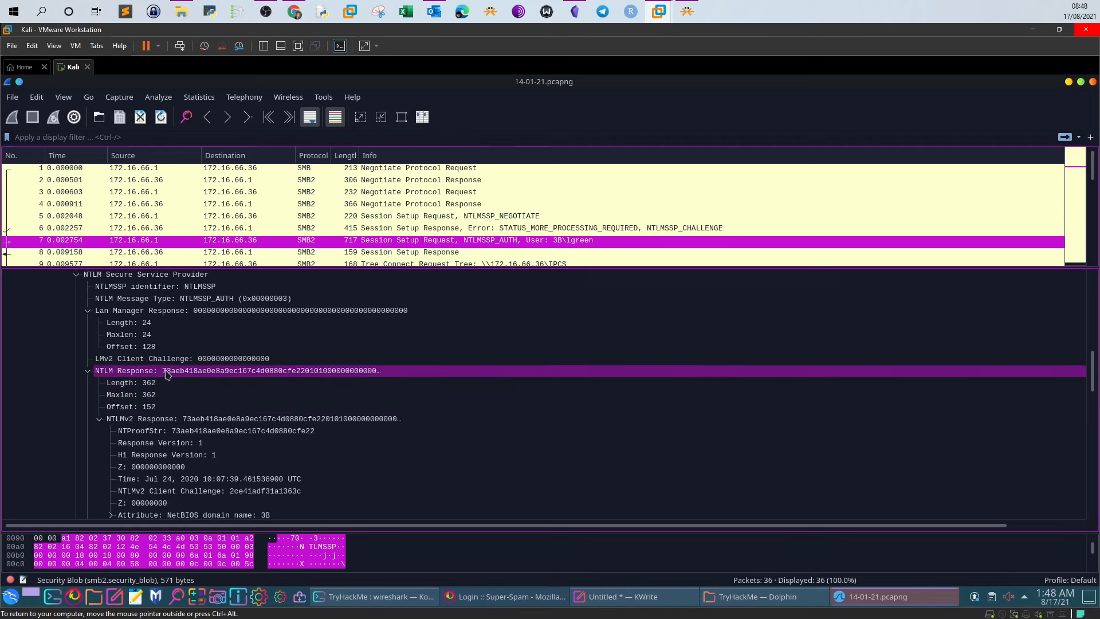
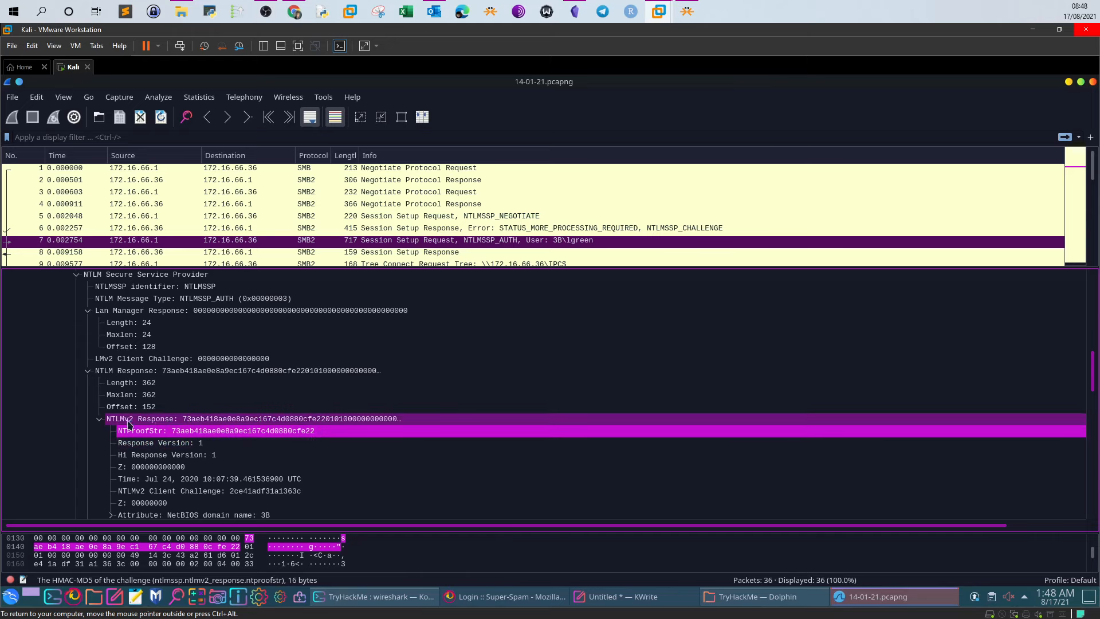
Copy the value of packet 7's NTLMv2 Response field to the clipboard via Copy > Value
right_click(245, 420)
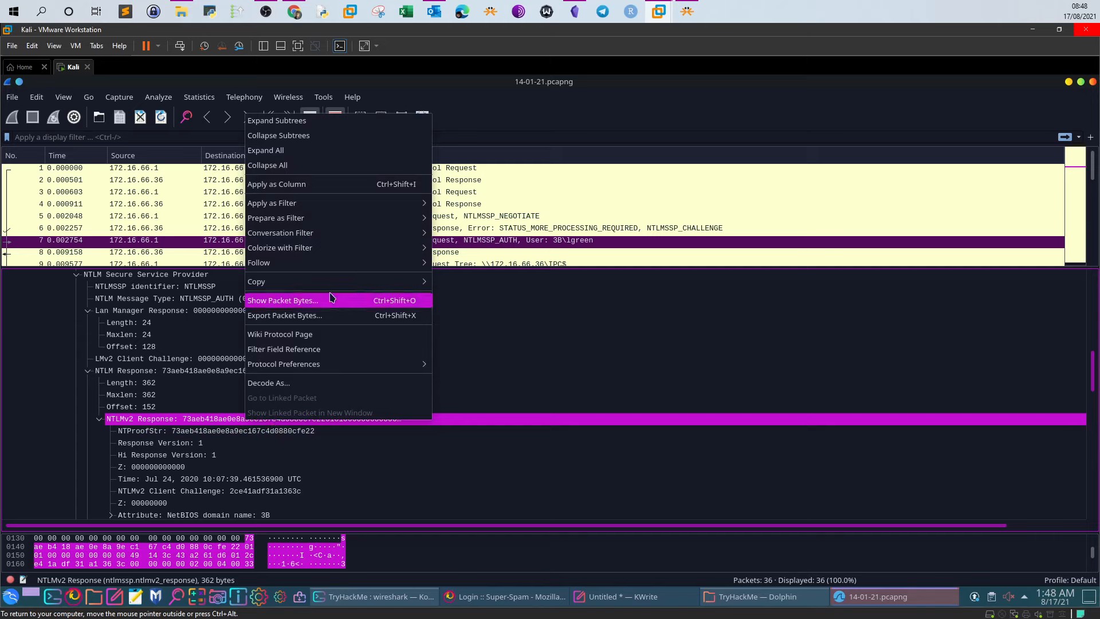
mouse_move(324, 283)
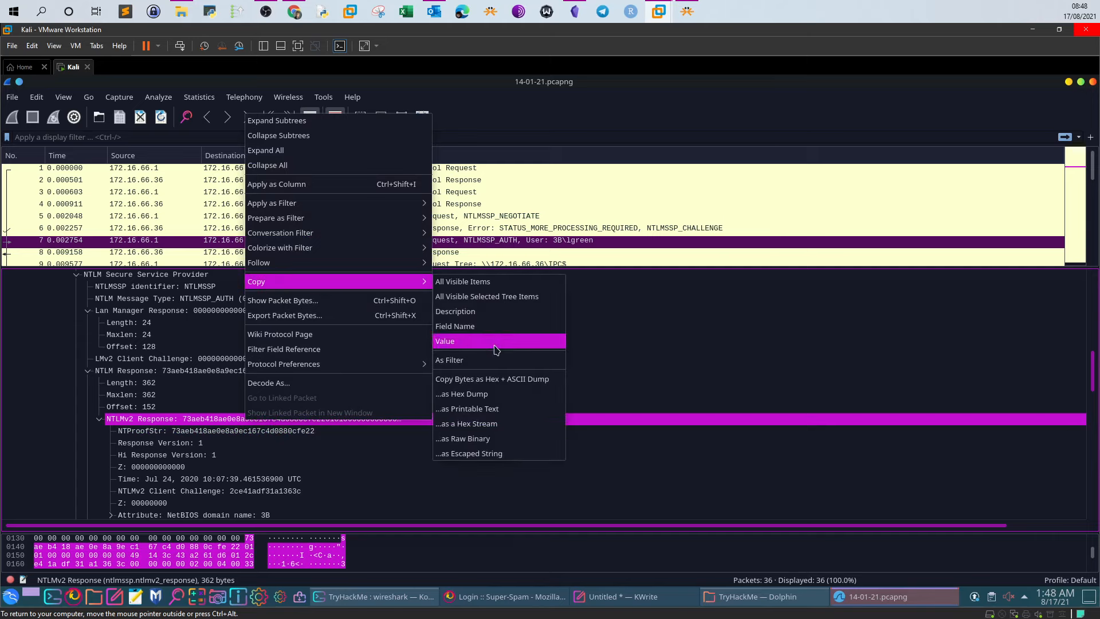
left_click(475, 344)
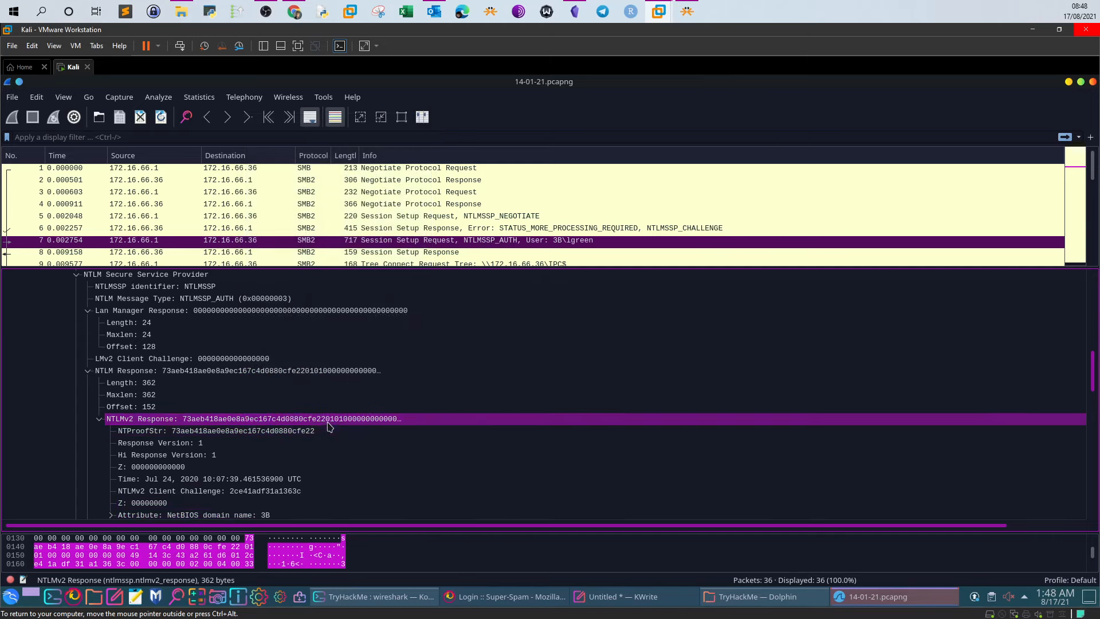
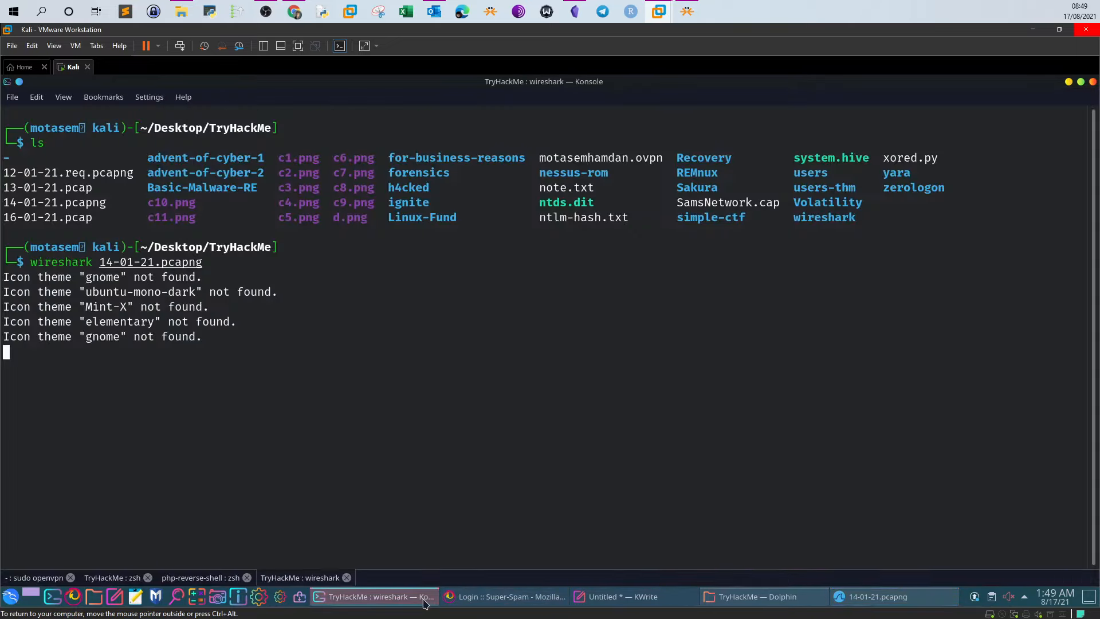
Switch from the php-reverse-shell session (http.server, xored.py files) to the TryHackMe zsh session
left_click(206, 577)
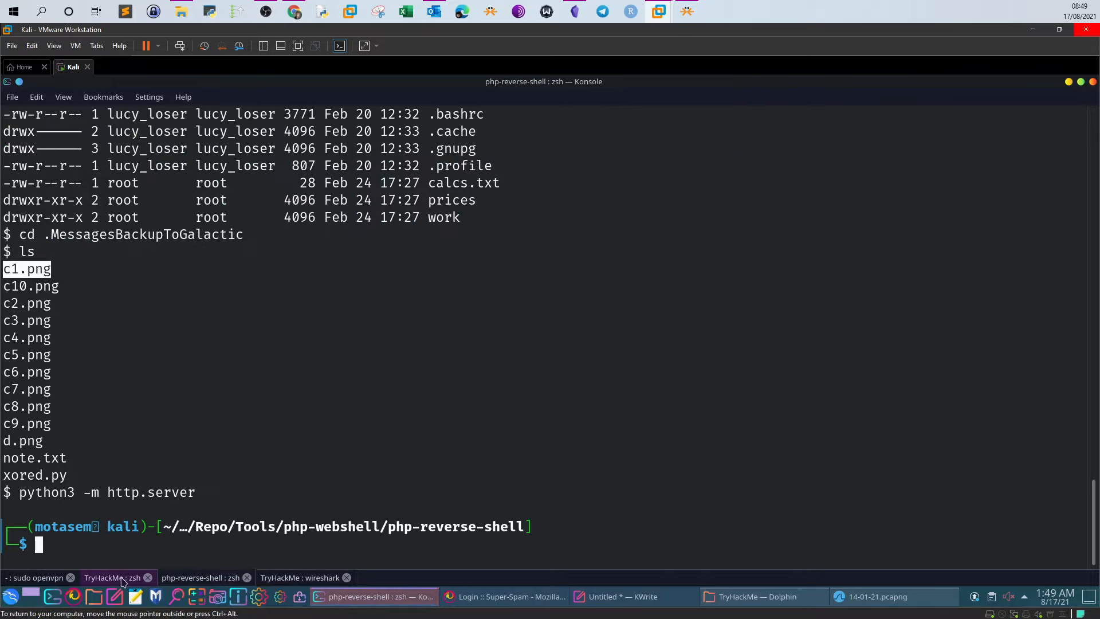
left_click(116, 579)
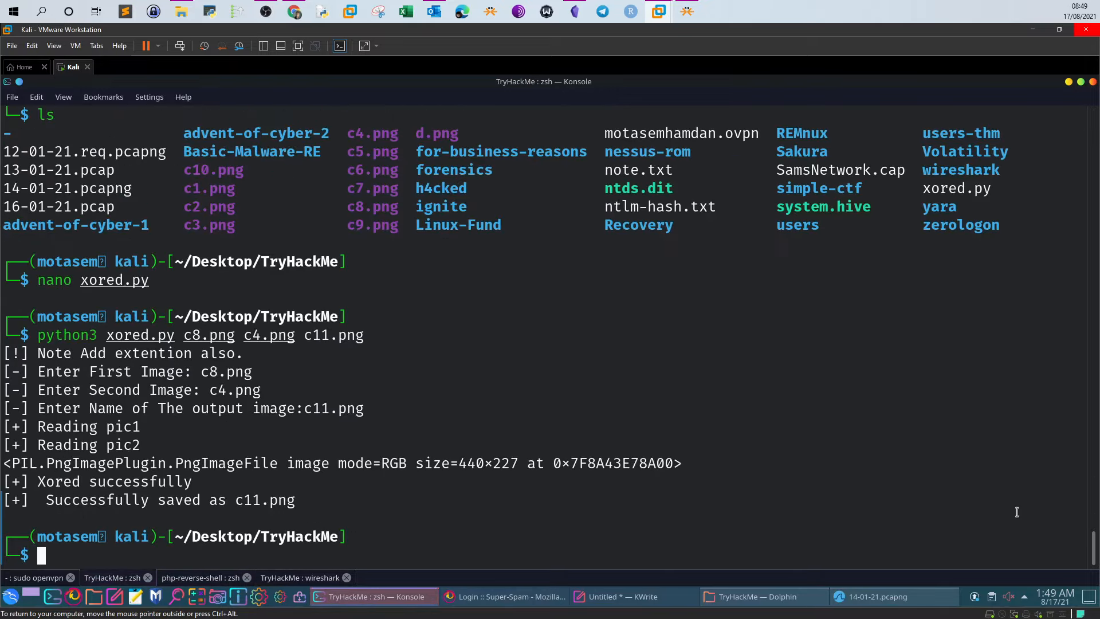